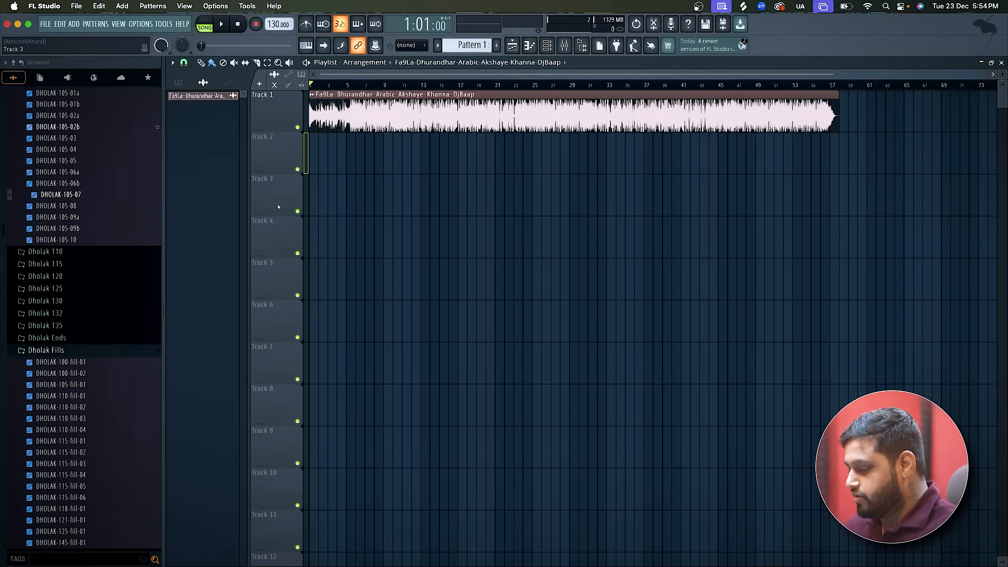
Play the Fa9La song from the start and examine the waveform of its opening bars.
key(space)
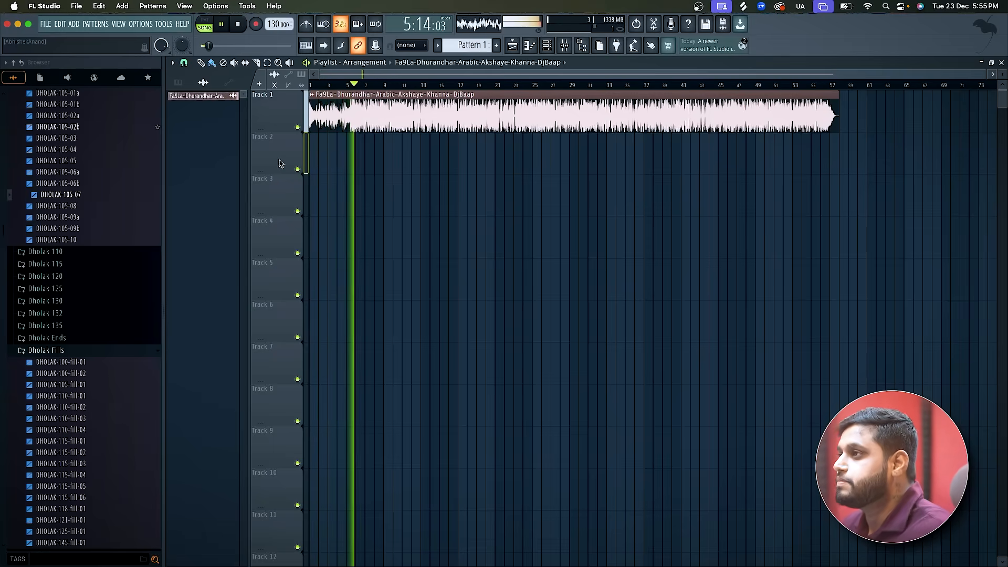
scroll(278, 164, up, 3)
scroll(556, 144, up, 5)
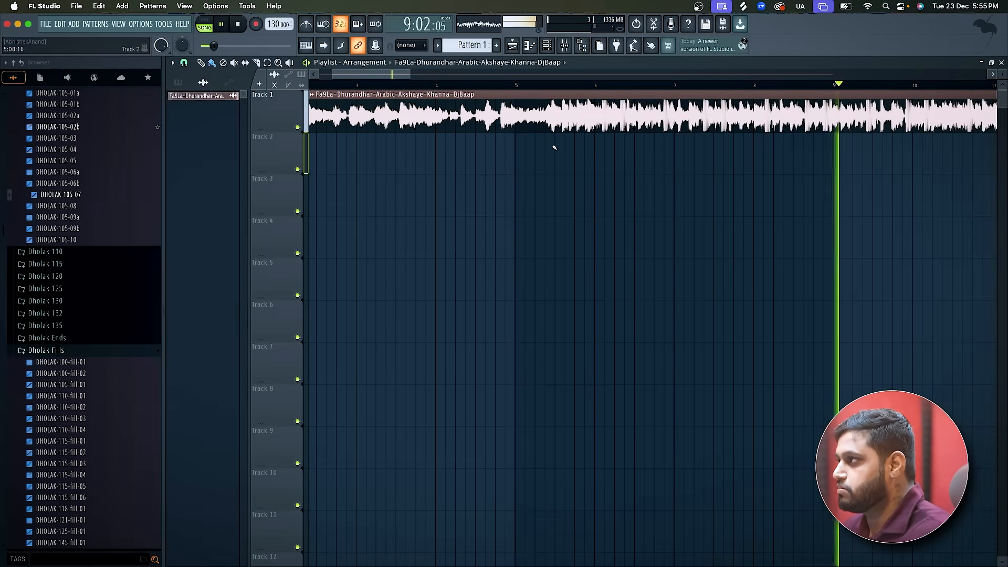
scroll(555, 147, down, 3)
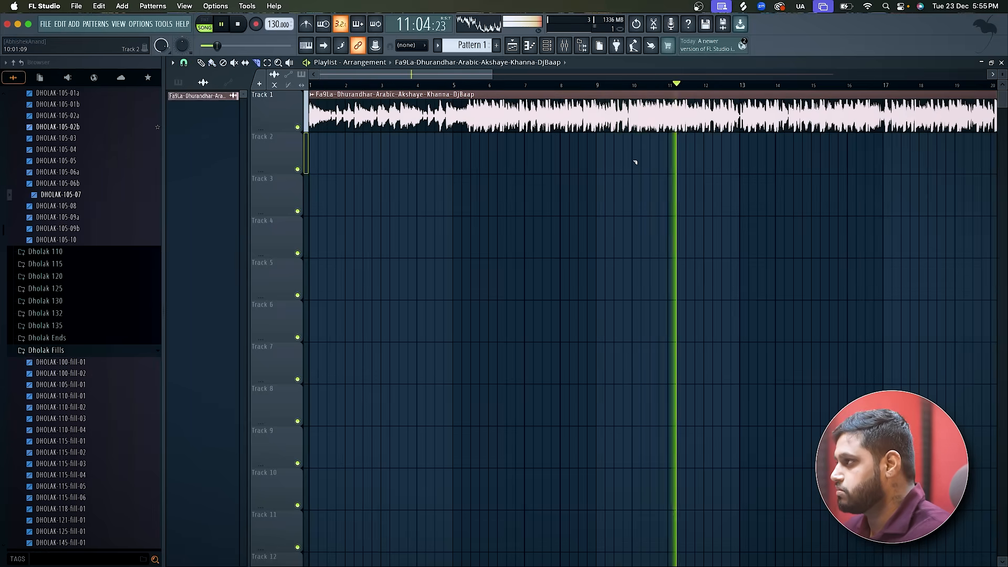
scroll(635, 162, down, 2)
scroll(635, 162, up, 3)
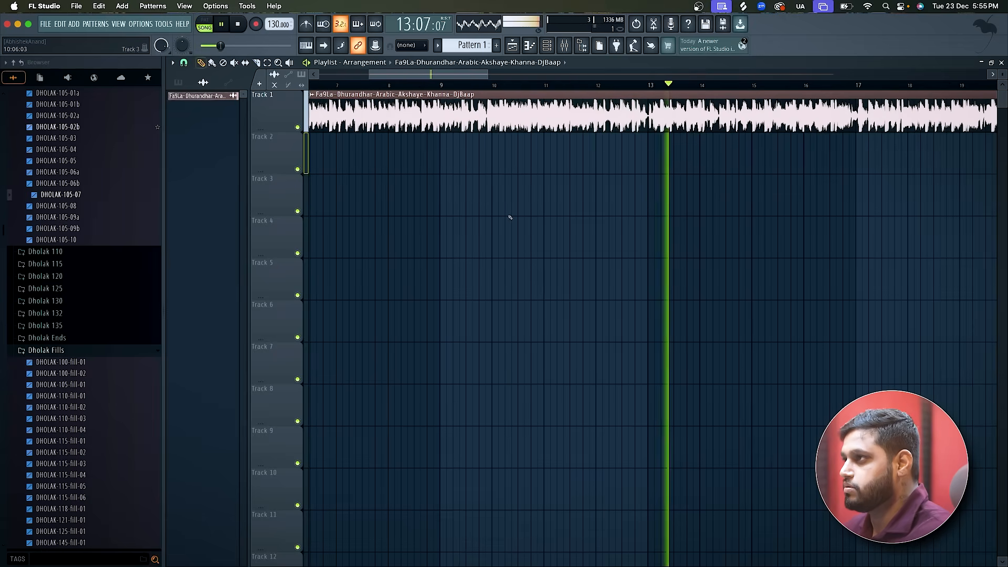
key(space)
scroll(508, 219, down, 4)
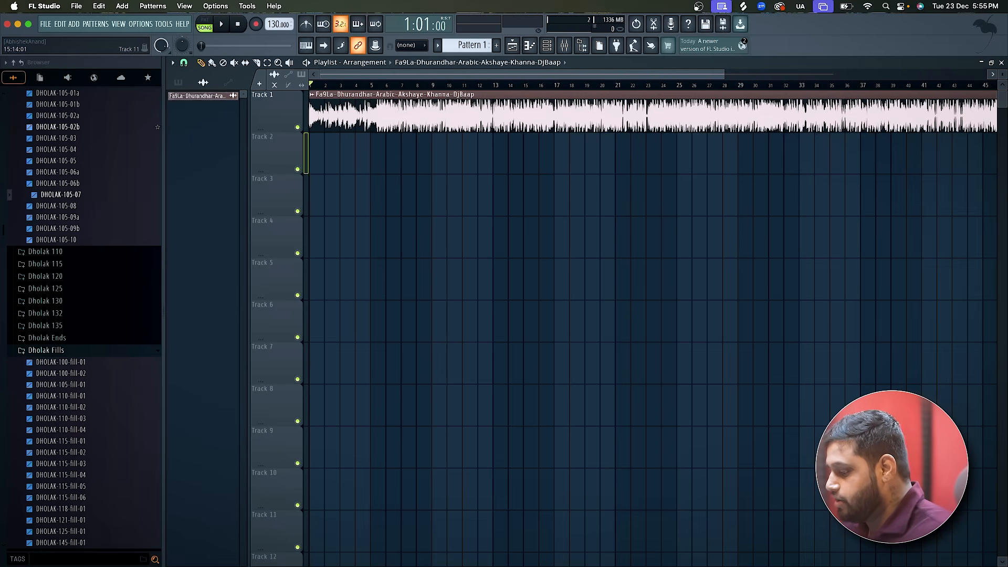
Switch to Chrome and open the Chordify website in a new window.
key(super+Tab)
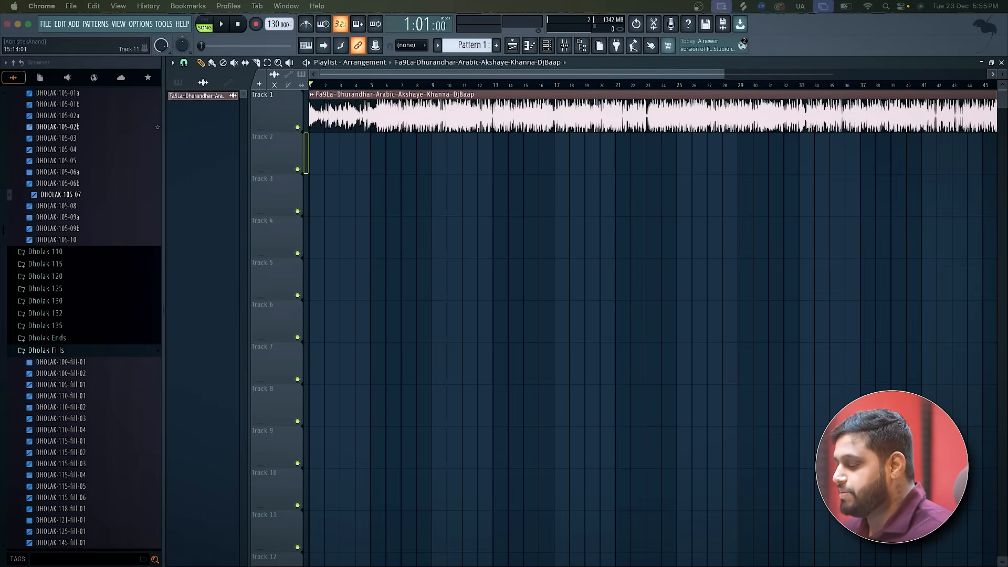
key(super+n)
text(ch)
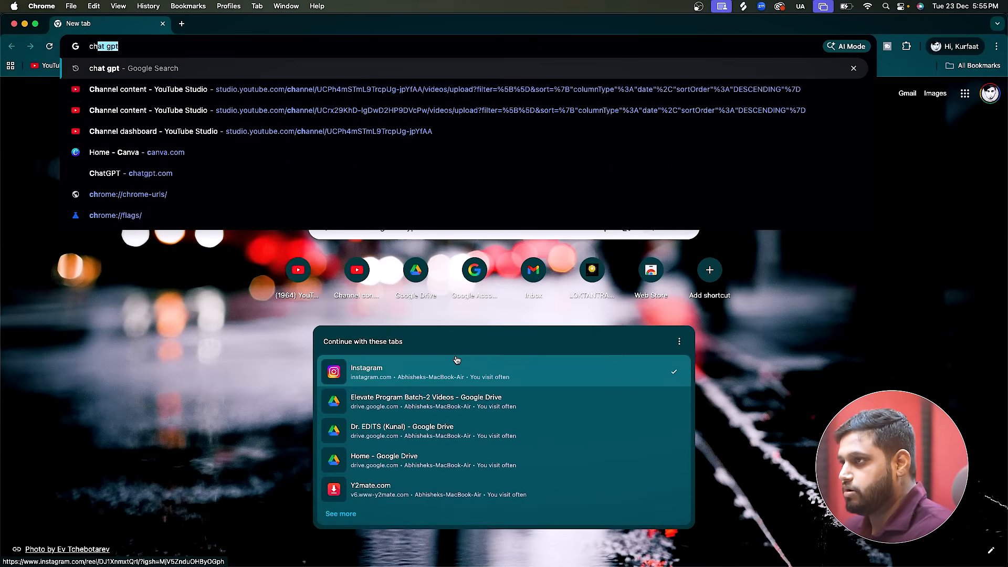
key(BackSpace)
text(ord)
key(Return)
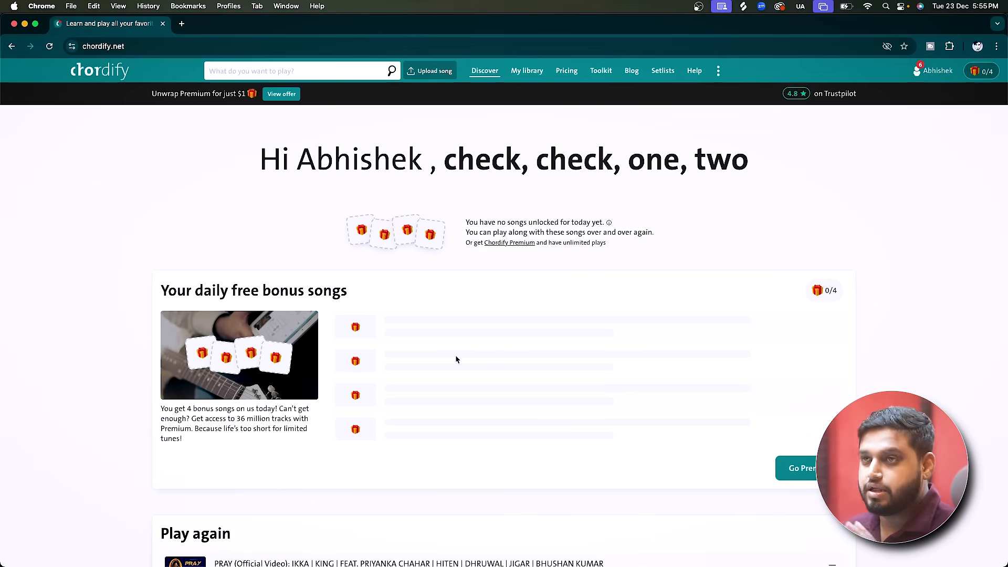
Search Chordify for "fa9la" and open the chord page of the FA9LA song.
click(300, 71)
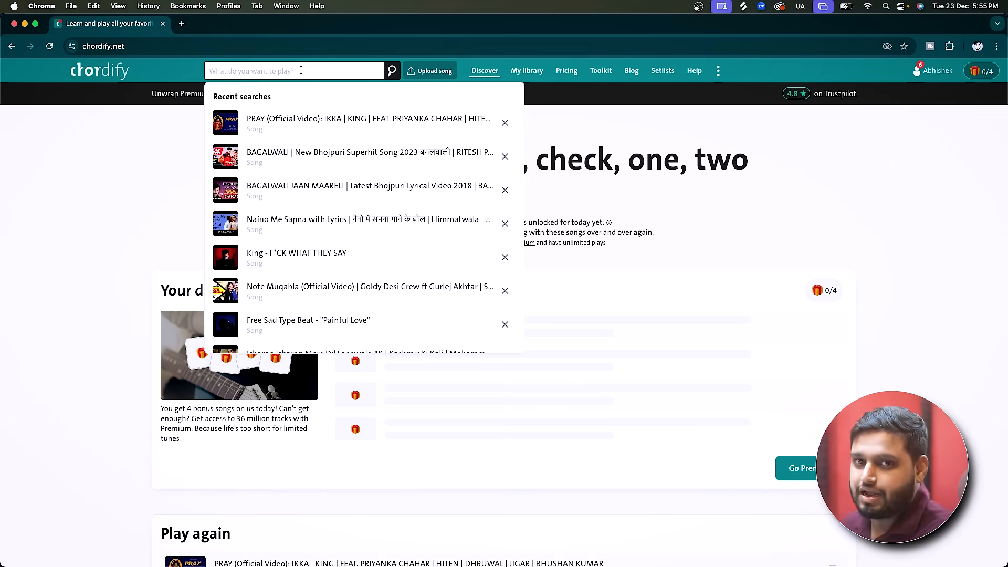
text(fa)
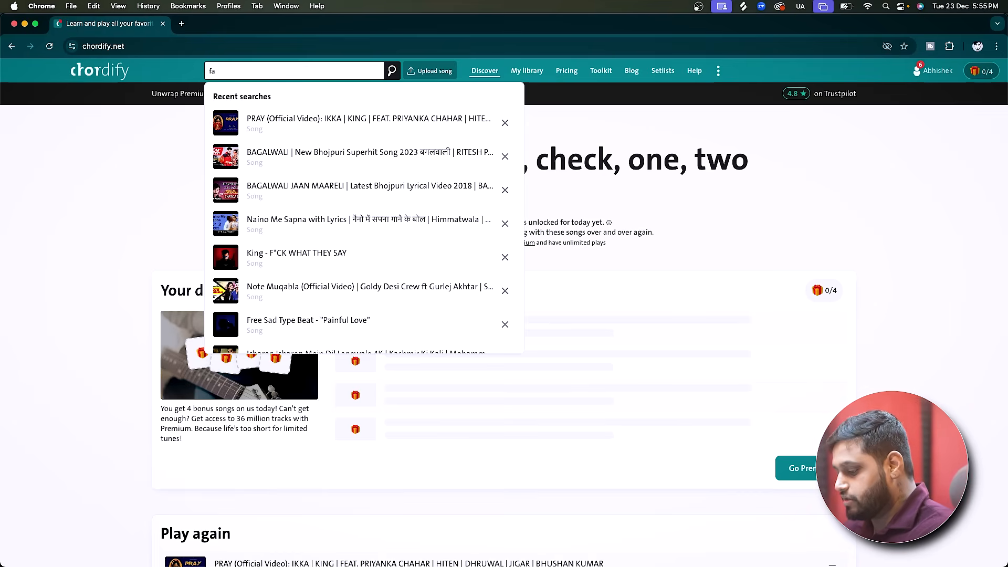
text(9la)
key(Return)
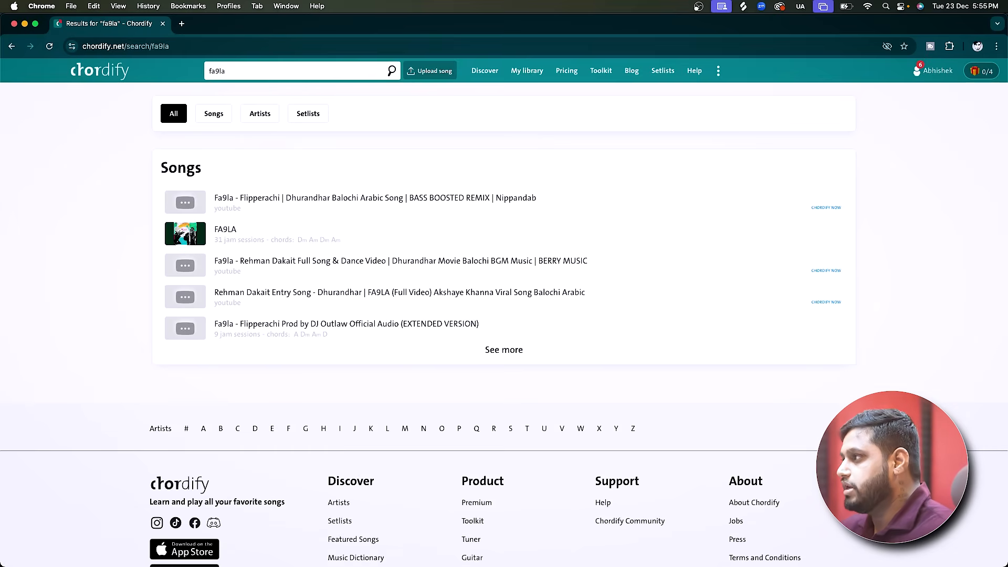
click(396, 228)
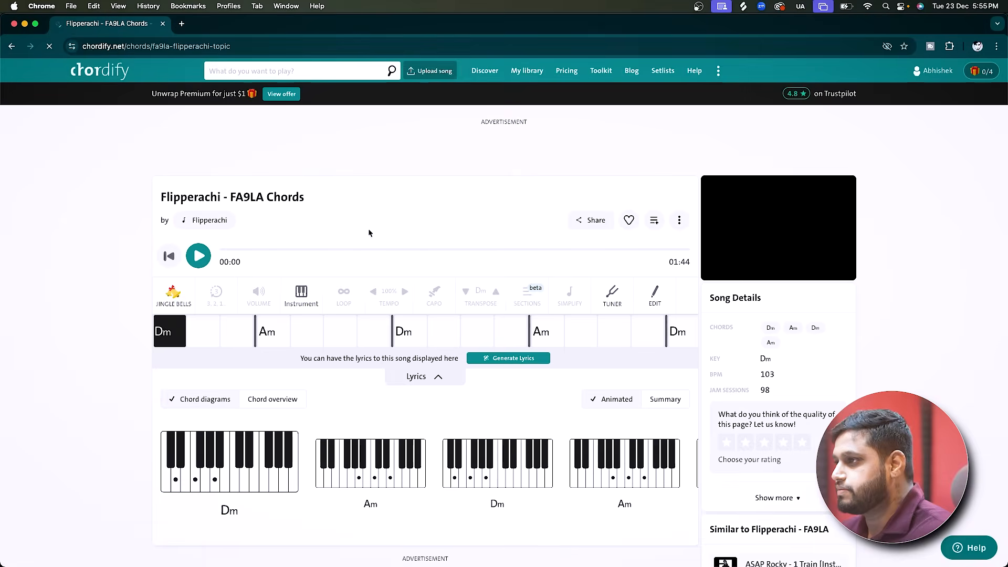
Preview the FA9LA chords briefly and dismiss the Premium offer and daily bonus songs popups.
click(198, 257)
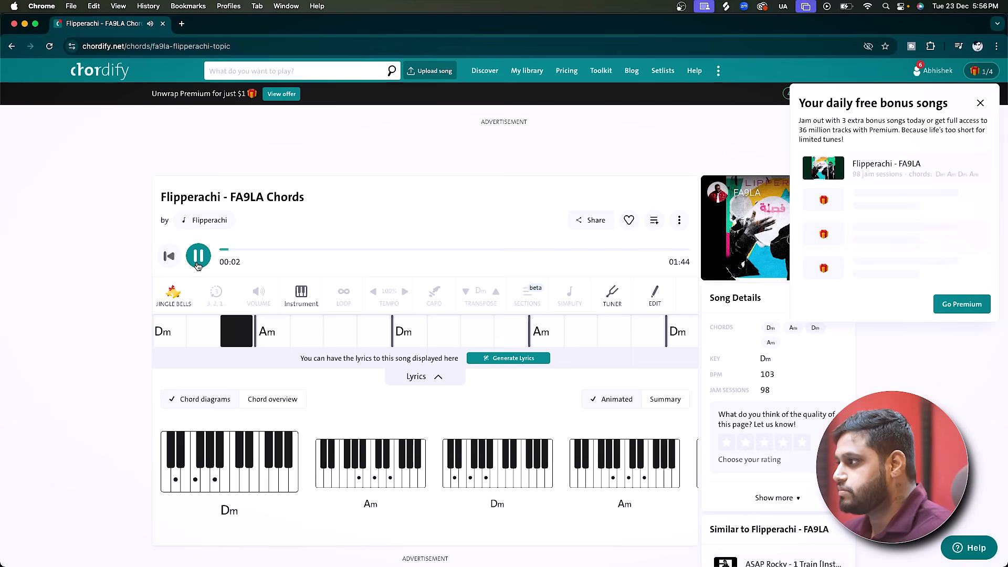
click(198, 260)
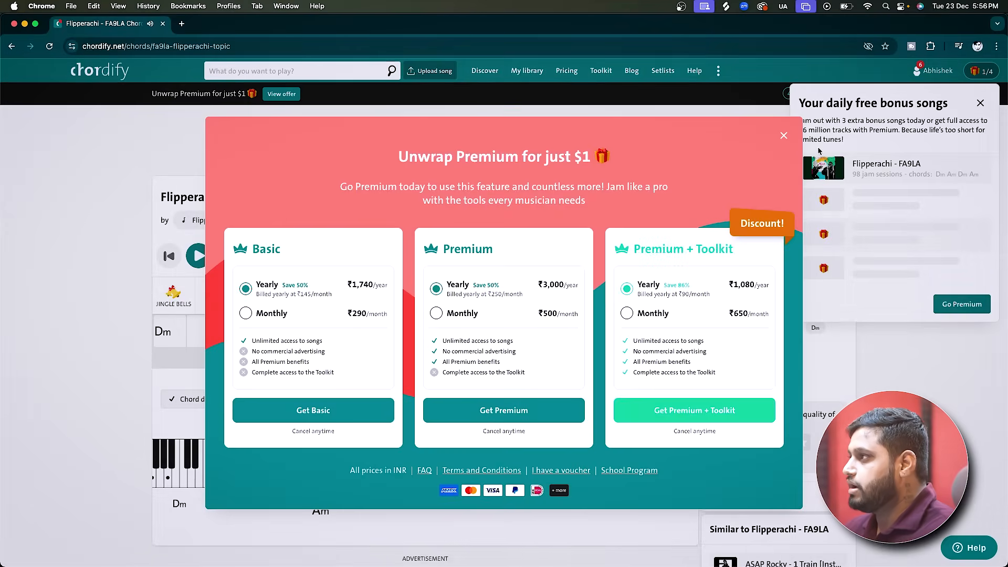
click(785, 136)
click(981, 104)
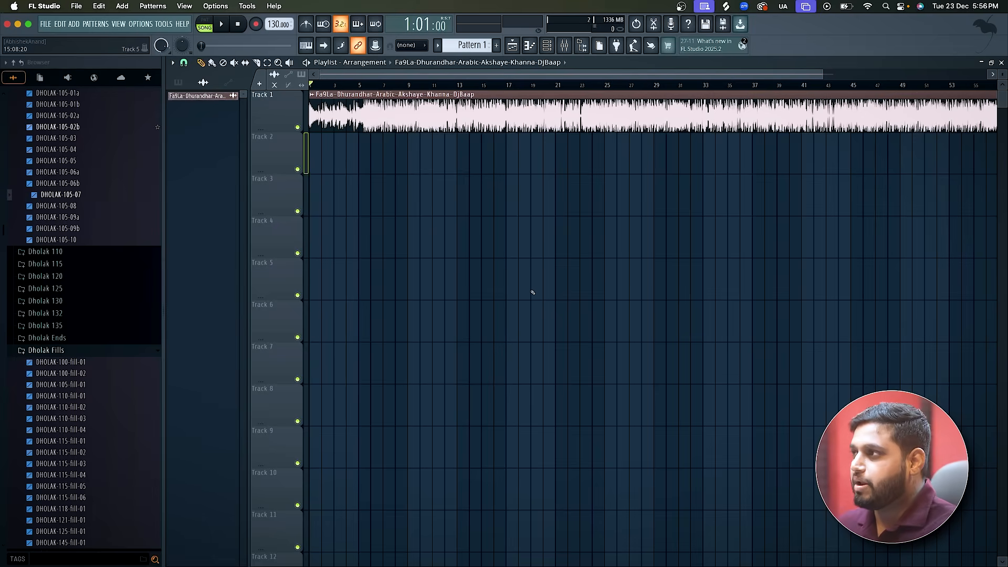
Play the song clip from about bar 5 and examine the waveform for the end of the section.
scroll(531, 289, down, 3)
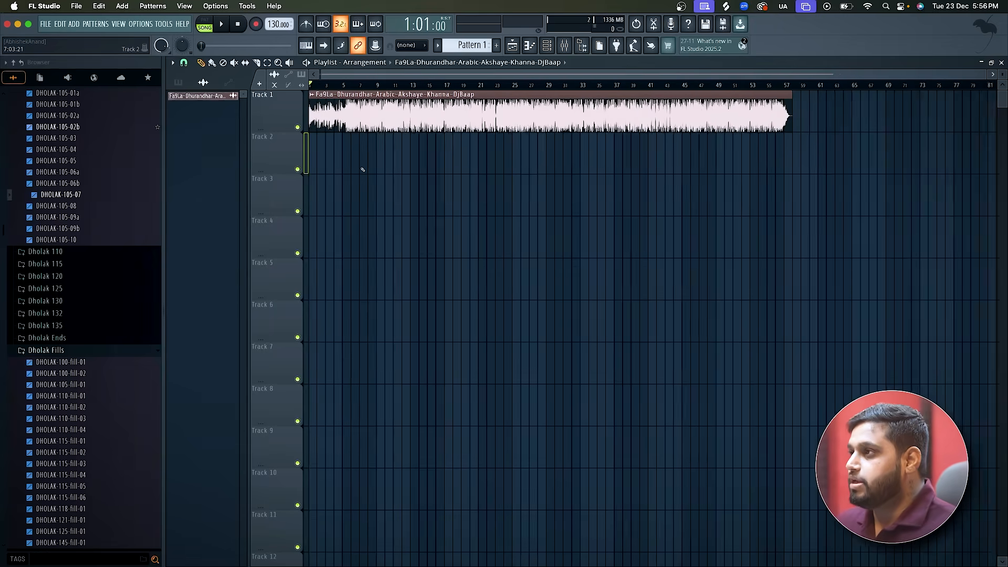
scroll(361, 166, up, 3)
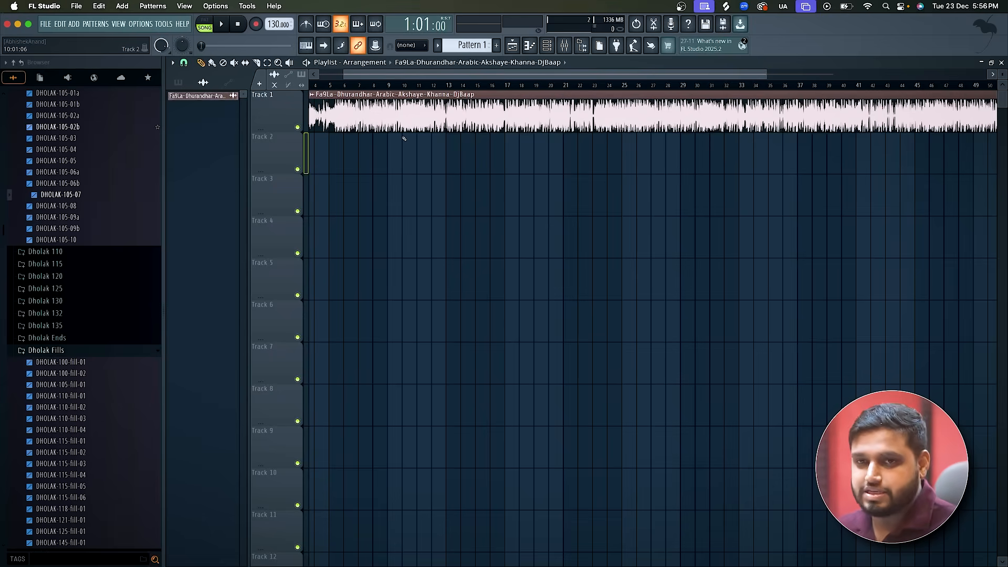
scroll(404, 139, down, 3)
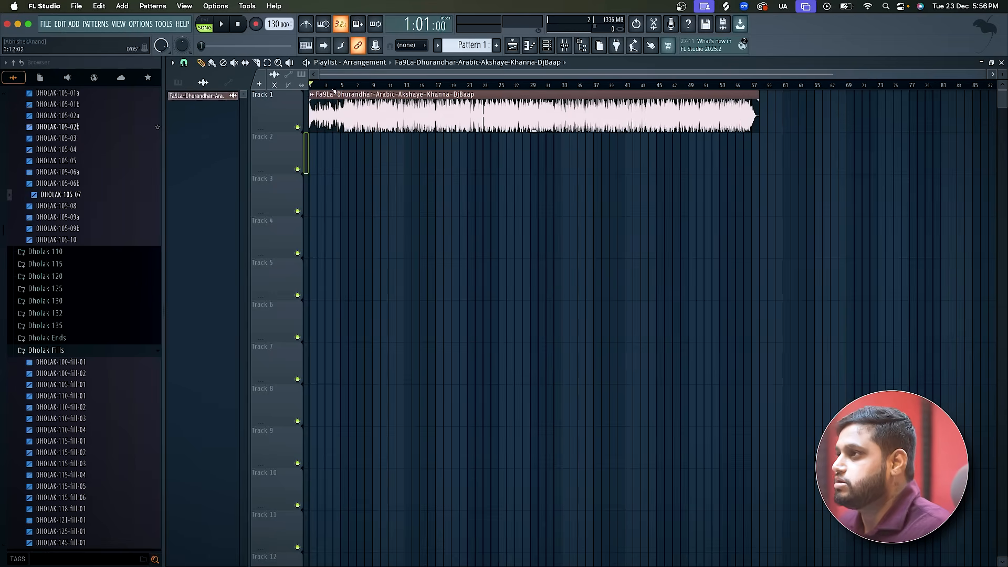
key(space)
click(340, 86)
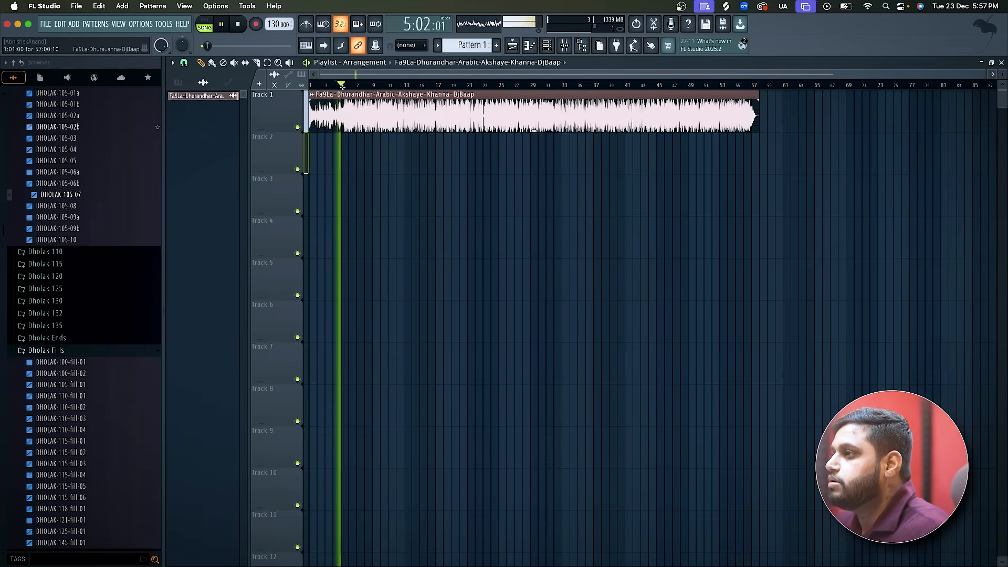
scroll(384, 144, up, 4)
scroll(384, 144, down, 2)
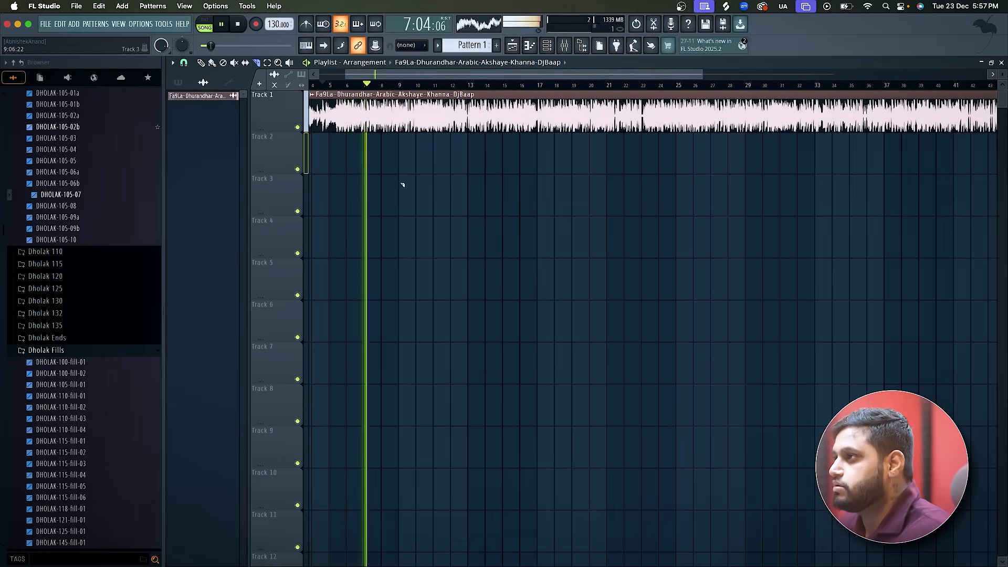
scroll(397, 189, up, 2)
scroll(398, 190, down, 2)
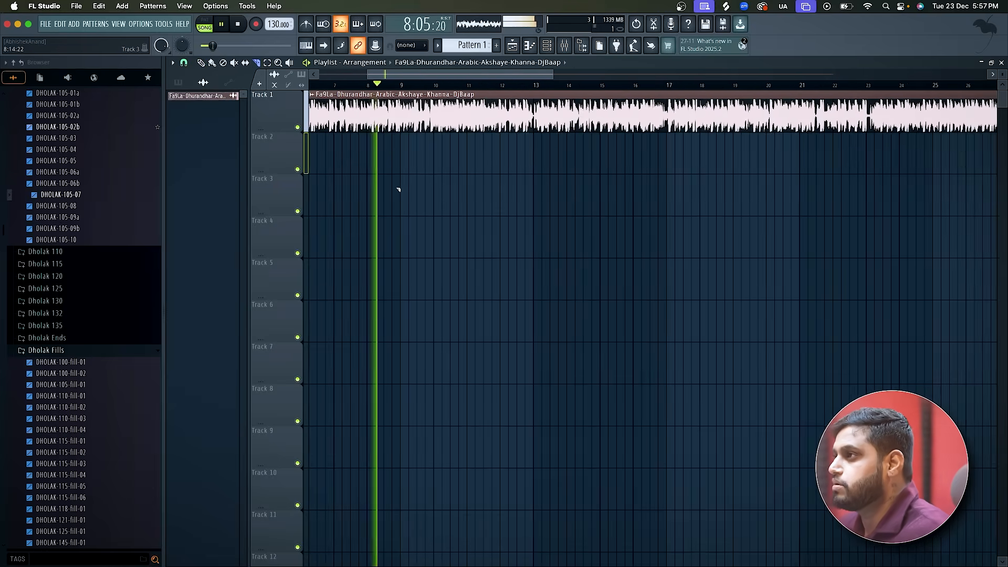
scroll(478, 174, up, 3)
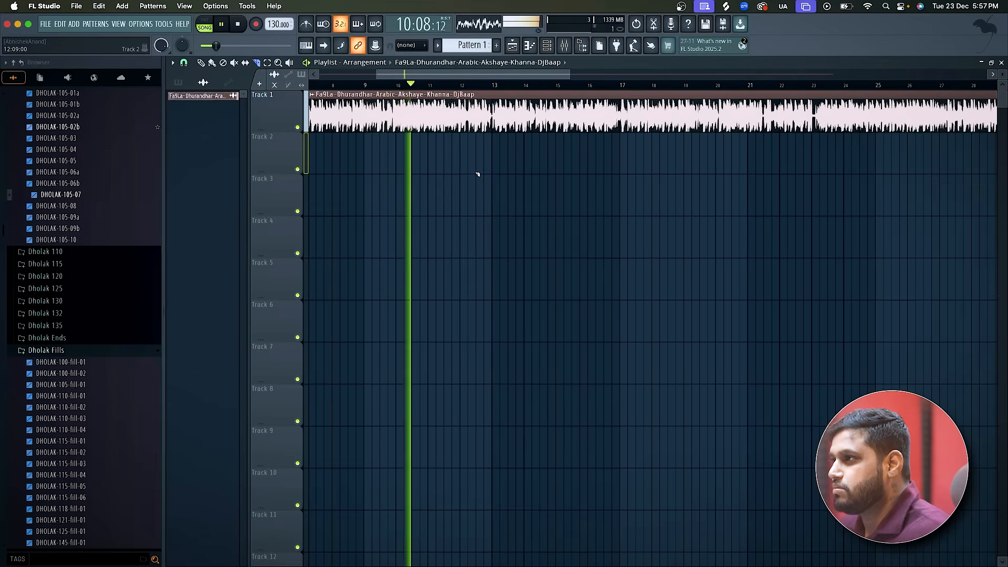
scroll(446, 144, up, 1)
scroll(445, 144, up, 2)
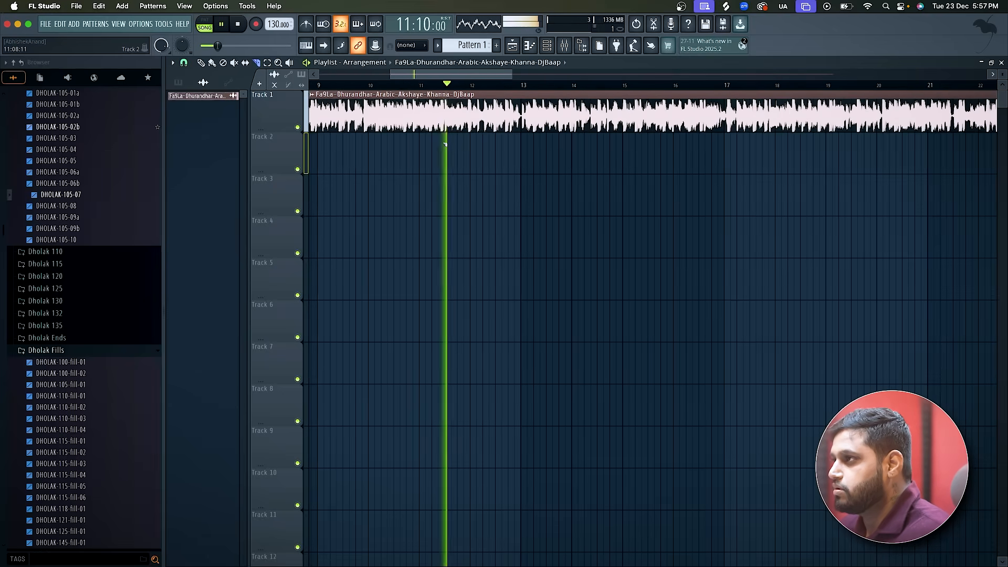
Replay from about bar 10, slice the song clip just after bar 11, and delete the remainder.
click(400, 85)
scroll(499, 138, up, 4)
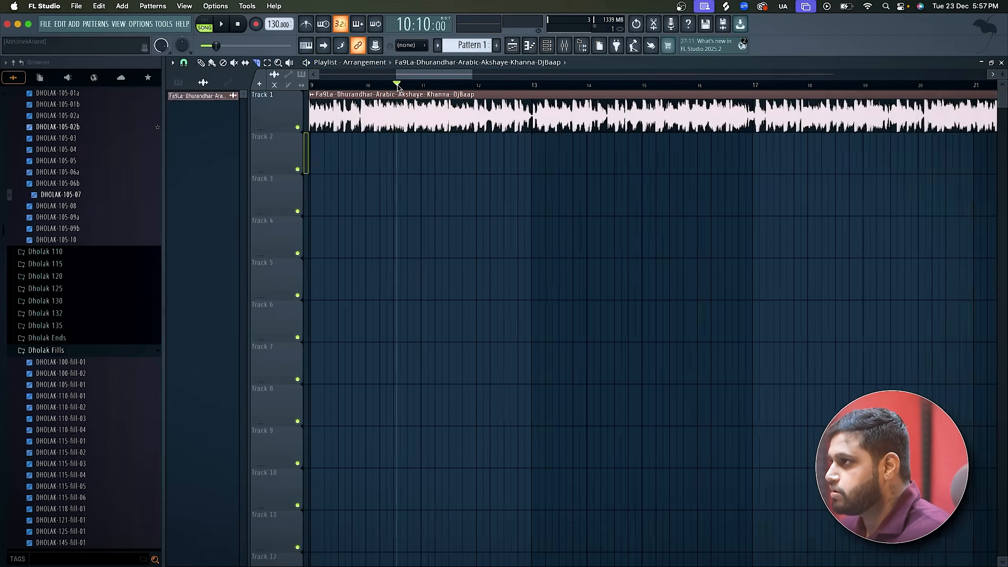
key(space)
key(space)
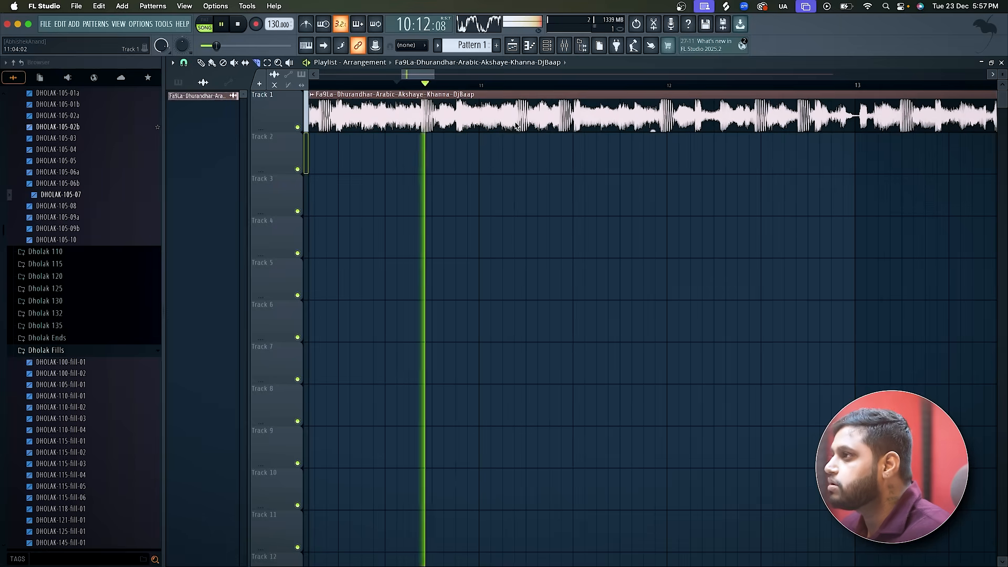
key(space)
click(518, 126)
scroll(517, 126, down, 3)
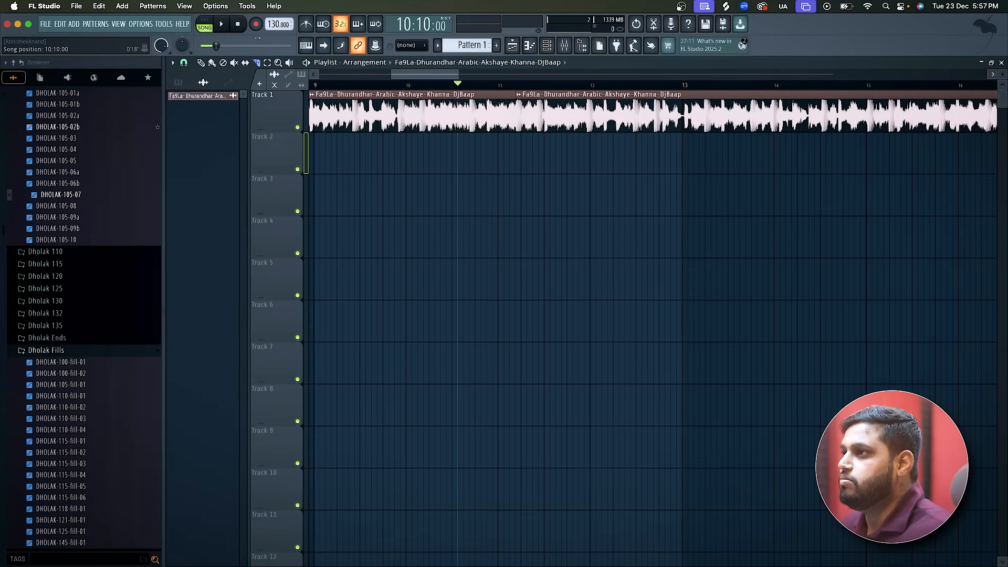
click(202, 63)
right_click(547, 106)
scroll(557, 113, down, 4)
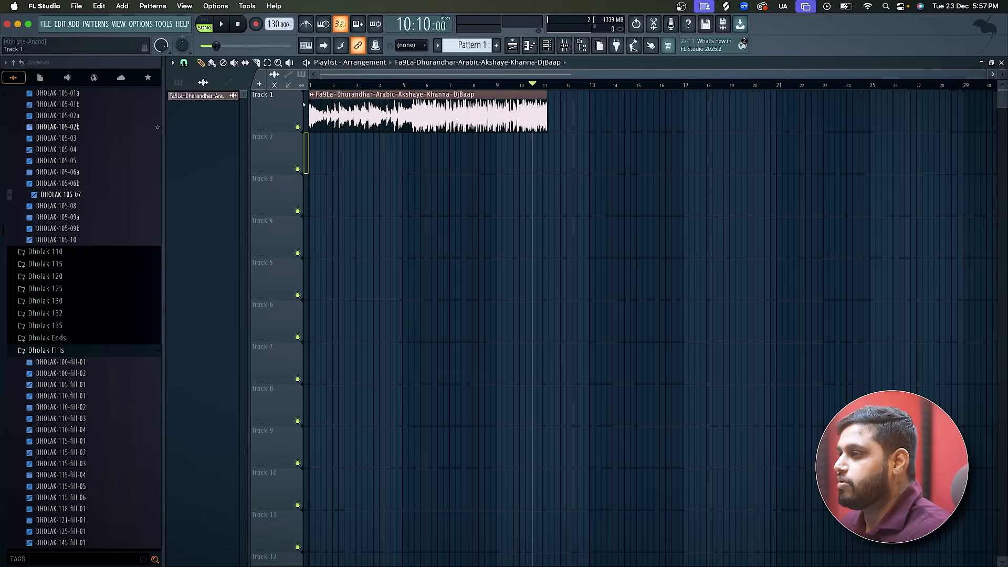
Make the trimmed song clip a unique sample and save it as Ref in Downloads.
double_click(423, 116)
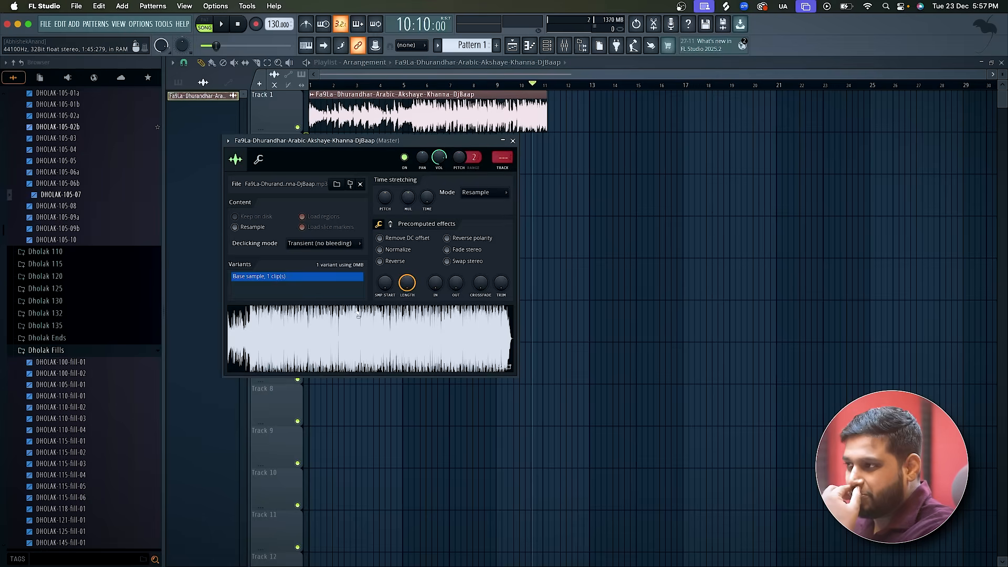
click(513, 141)
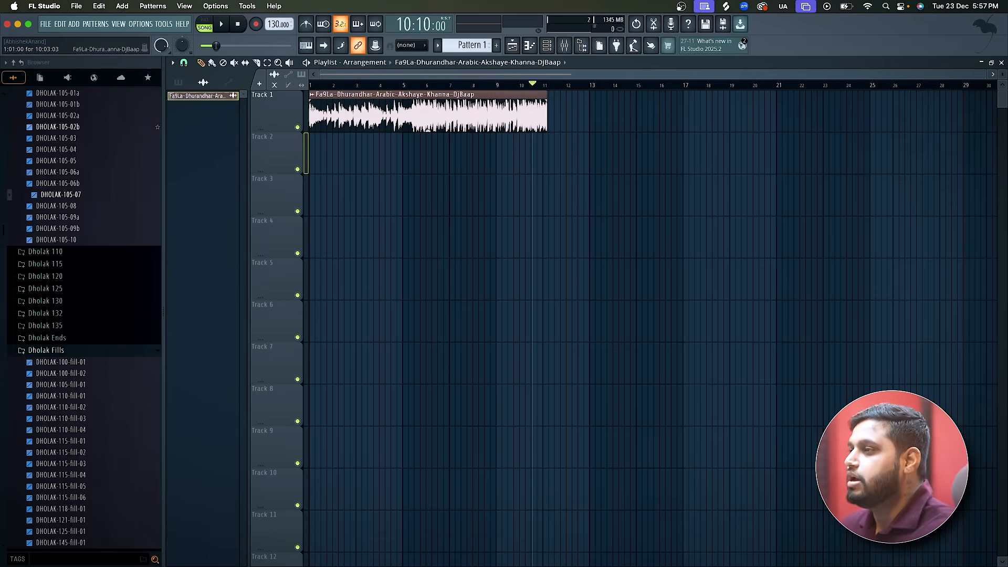
right_click(314, 96)
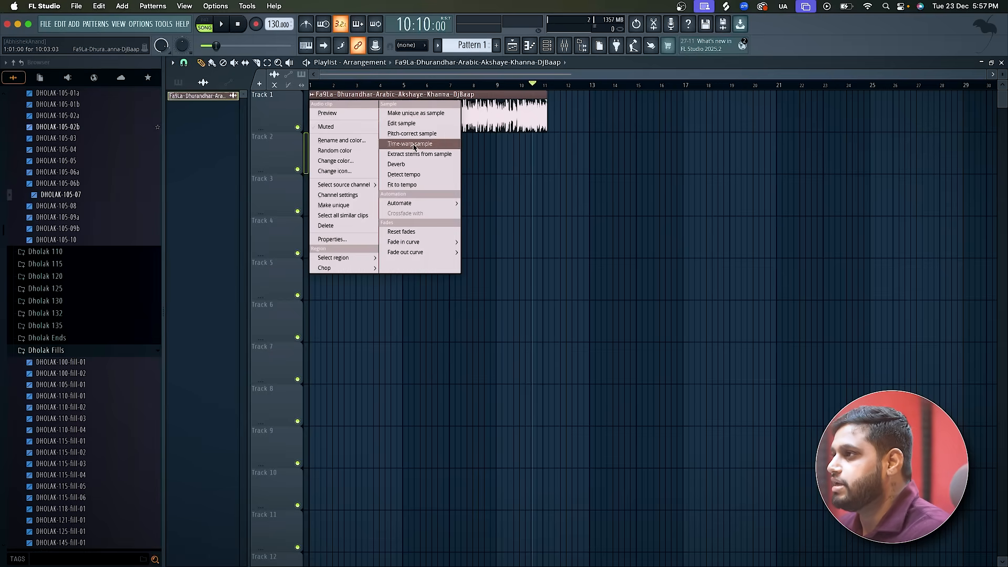
click(431, 114)
click(590, 338)
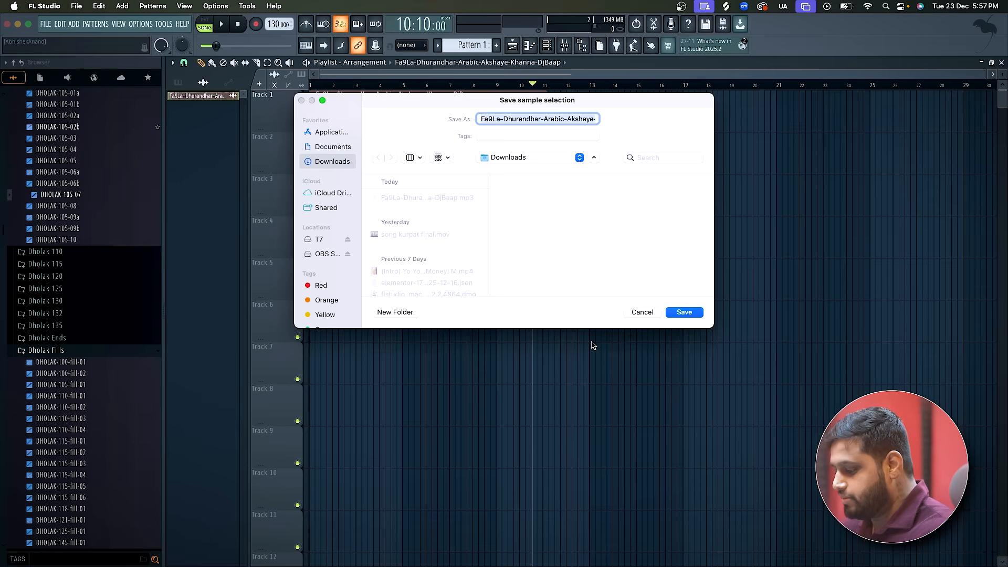
key(BackSpace)
text(Ref)
key(Return)
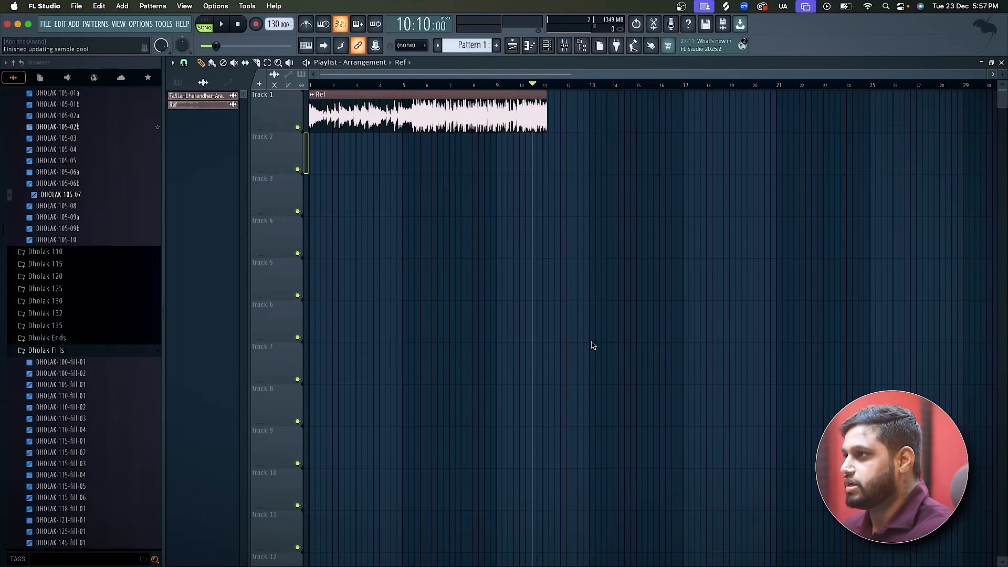
double_click(391, 111)
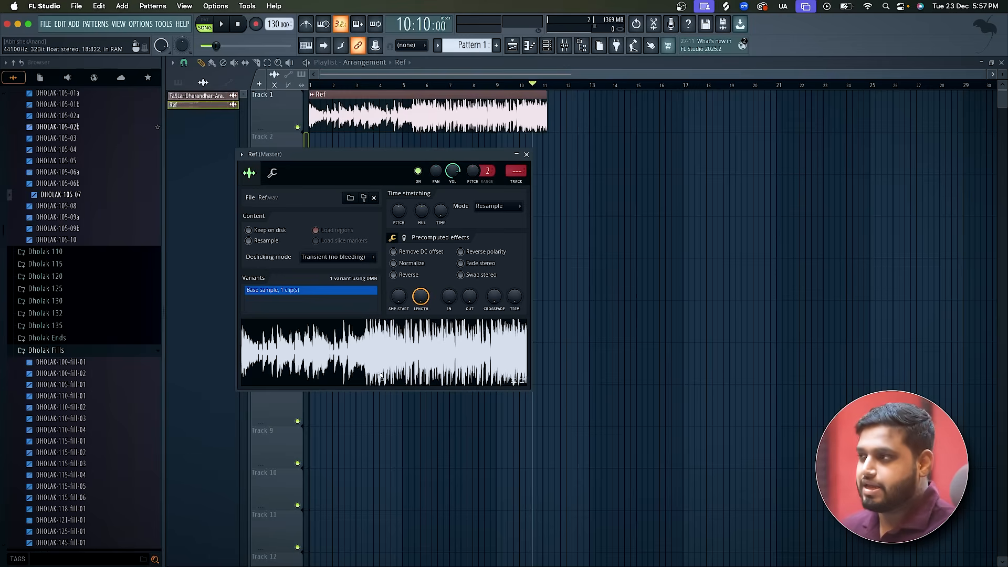
click(527, 155)
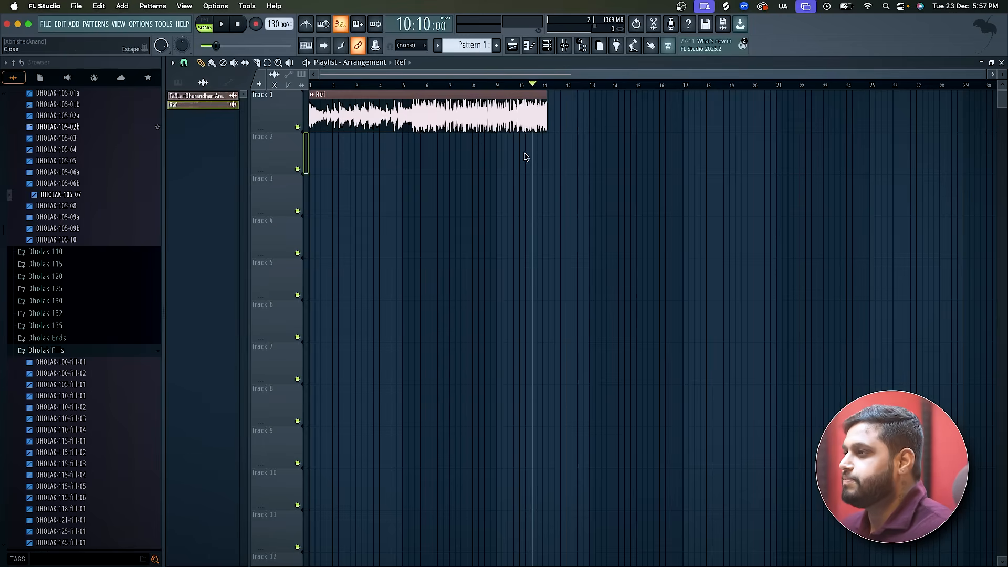
click(313, 95)
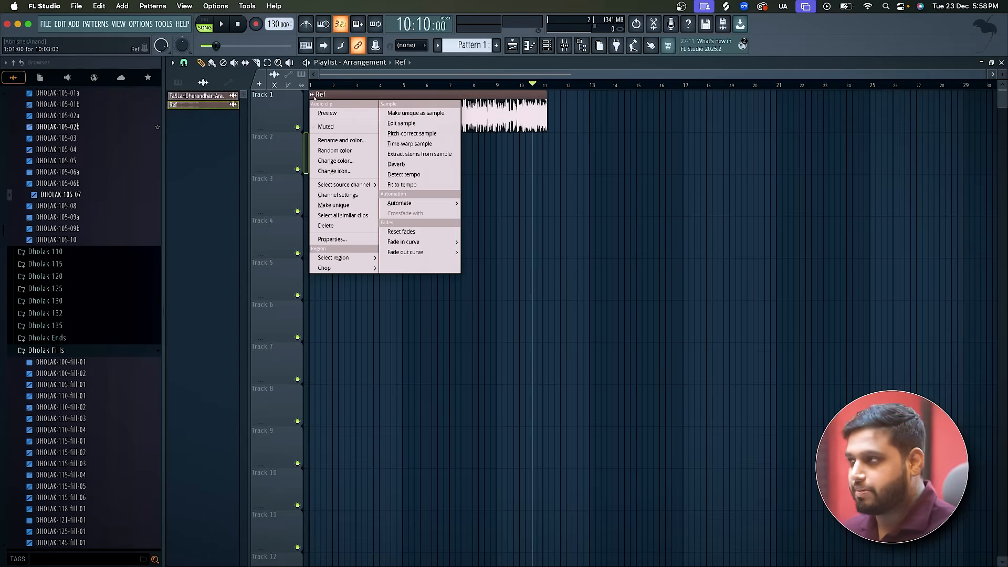
click(336, 74)
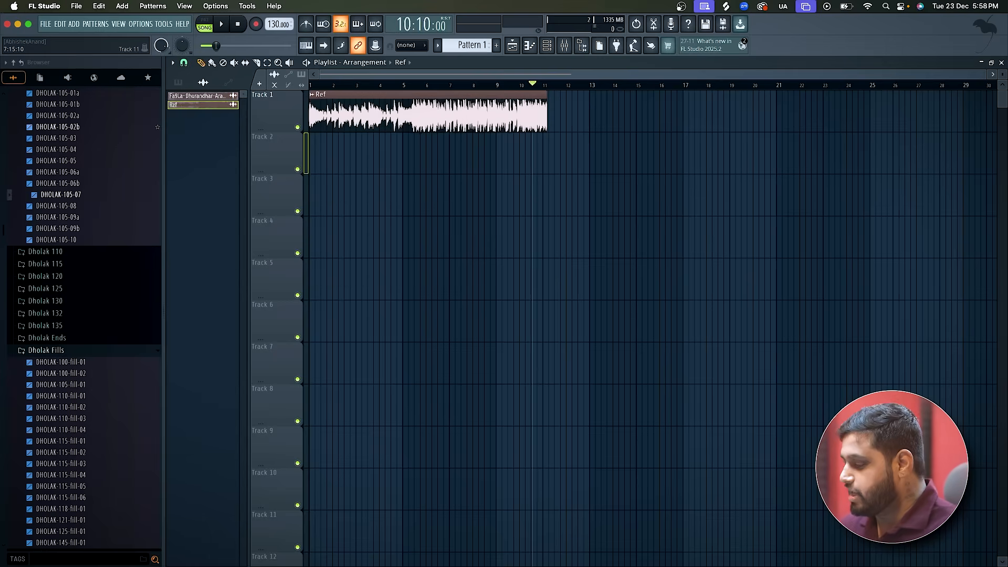
Check the song's BPM on the Chordify page and set the FL Studio project tempo to 103 BPM.
key(super+Tab)
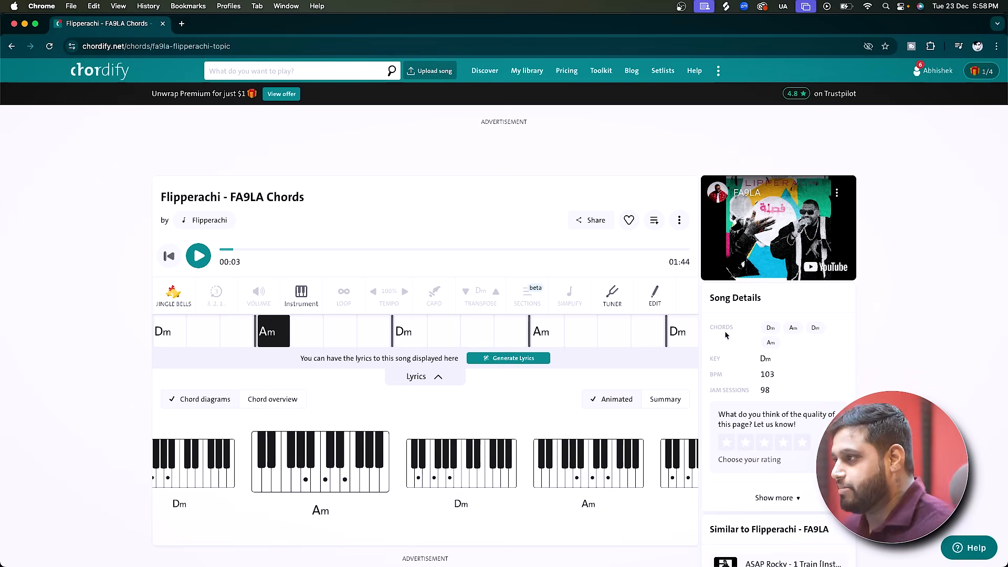
key(super+Tab)
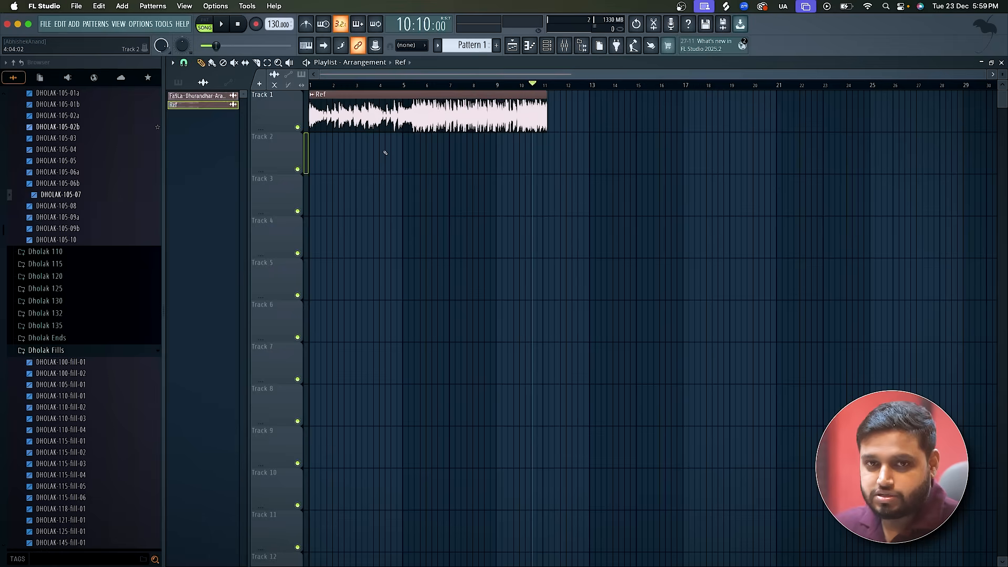
click(312, 95)
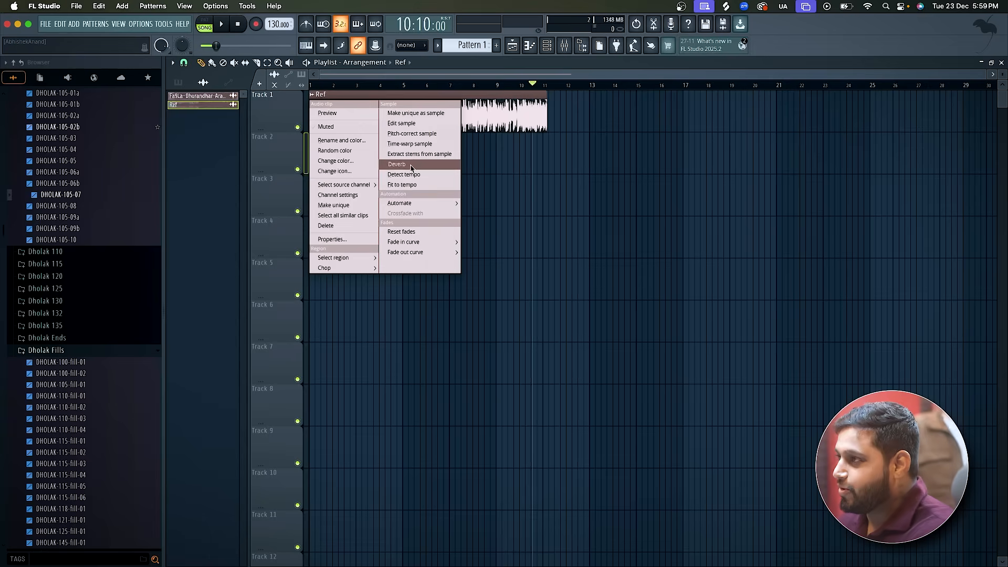
click(432, 82)
drag(279, 24, 278, 39)
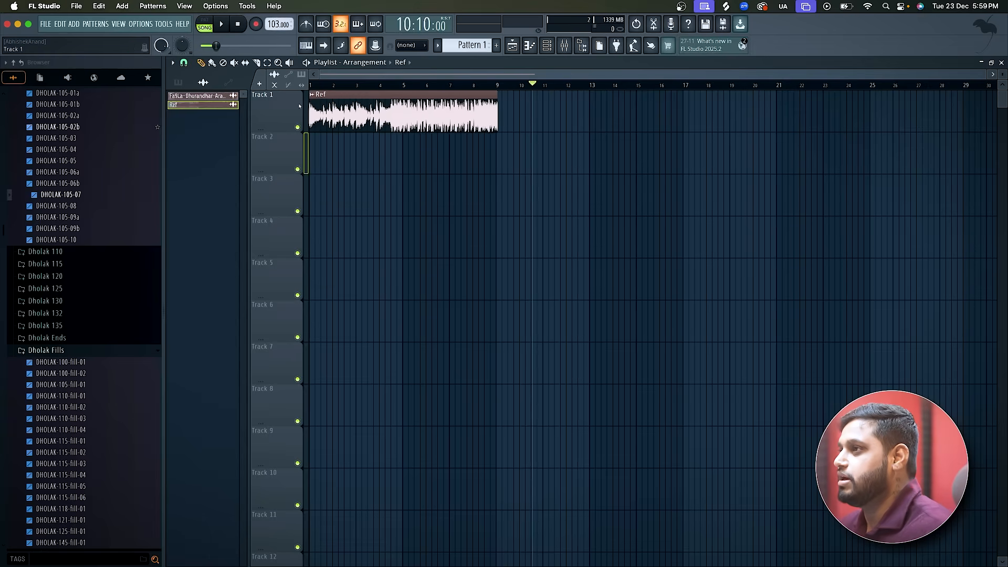
Play the start of the Ref clip briefly and turn on the metronome.
scroll(299, 106, up, 3)
key(space)
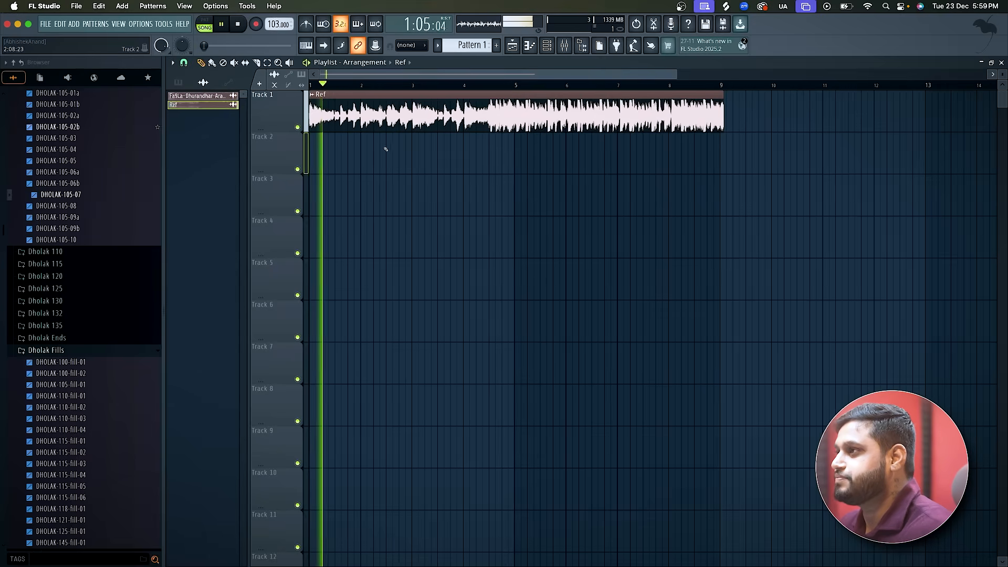
key(space)
click(307, 24)
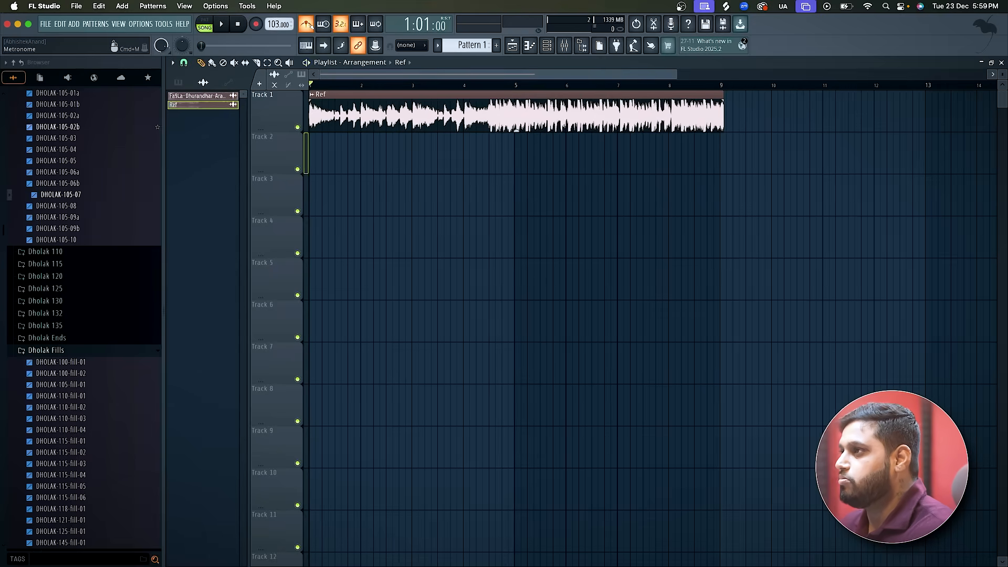
Lower the Ref clip's channel volume and play the clip against the metronome until about bar 5.
double_click(387, 115)
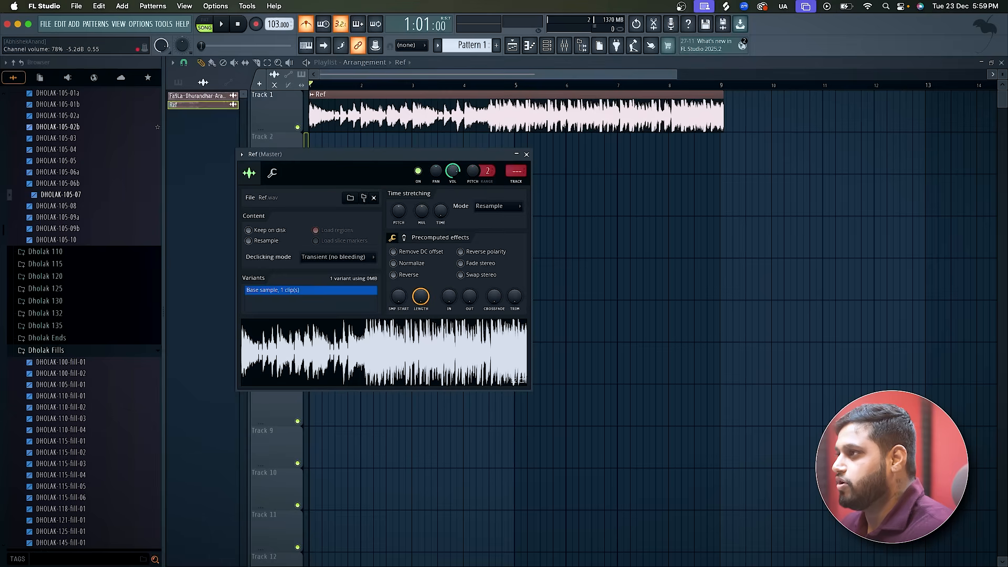
key(space)
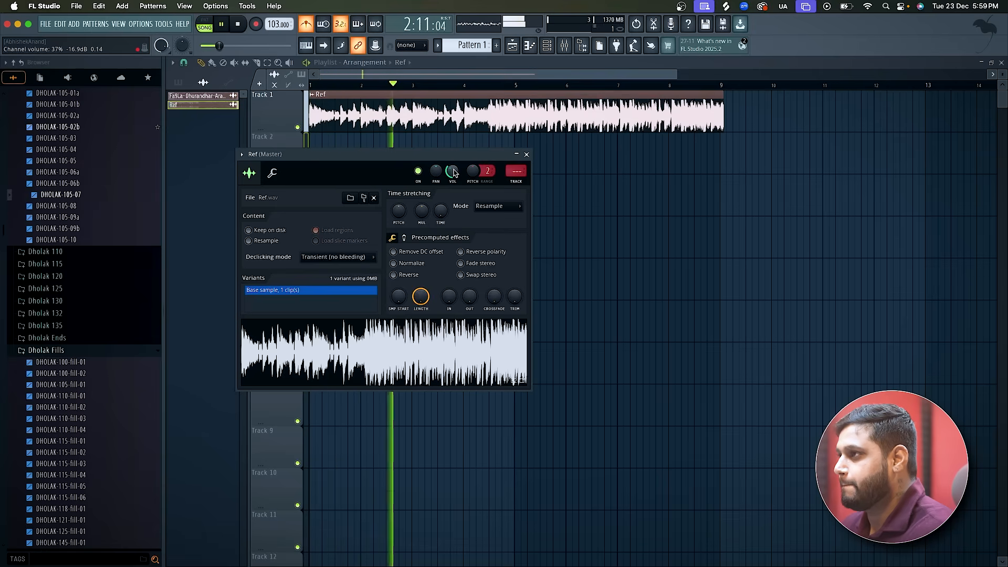
click(526, 154)
scroll(401, 145, up, 4)
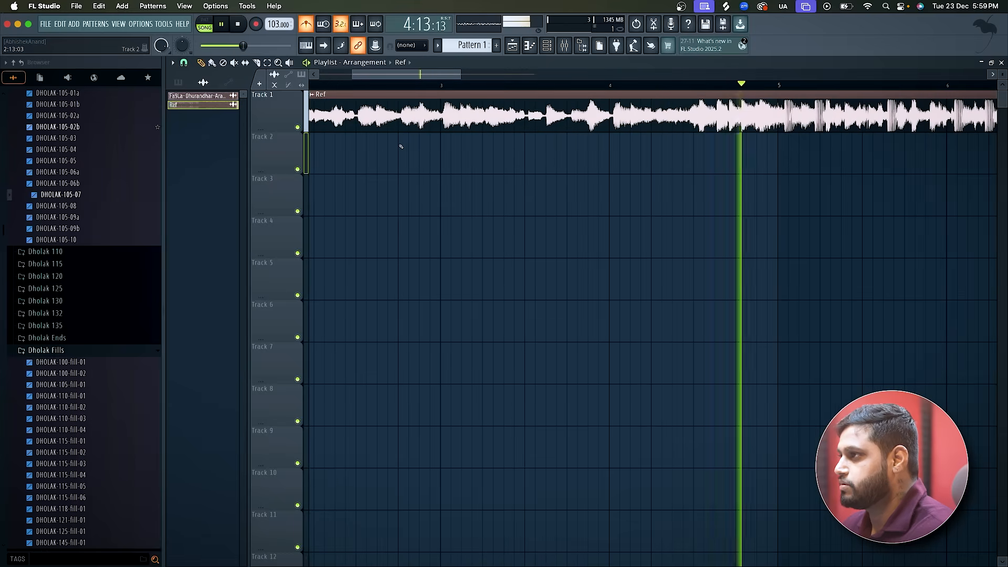
scroll(401, 146, down, 1)
key(space)
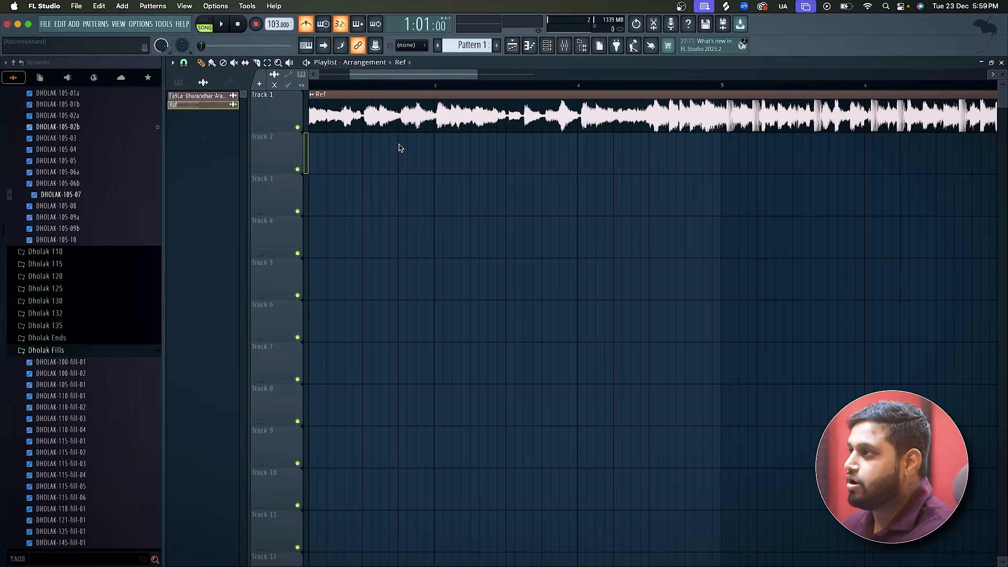
Compare the Ref waveform's beats with the grid around bars 3 to 5 and set the project tempo to 102 BPM.
scroll(399, 148, down, 3)
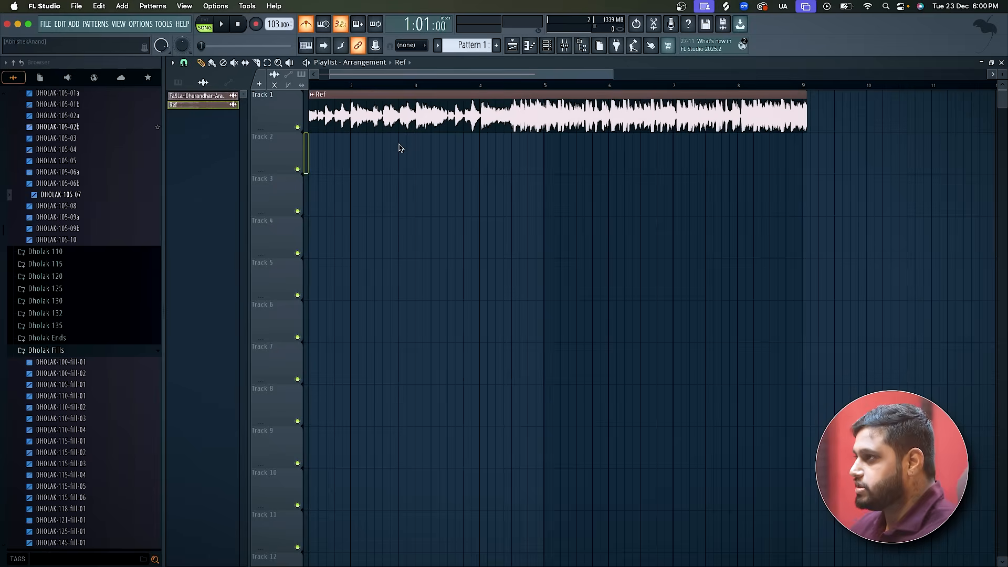
scroll(353, 142, up, 3)
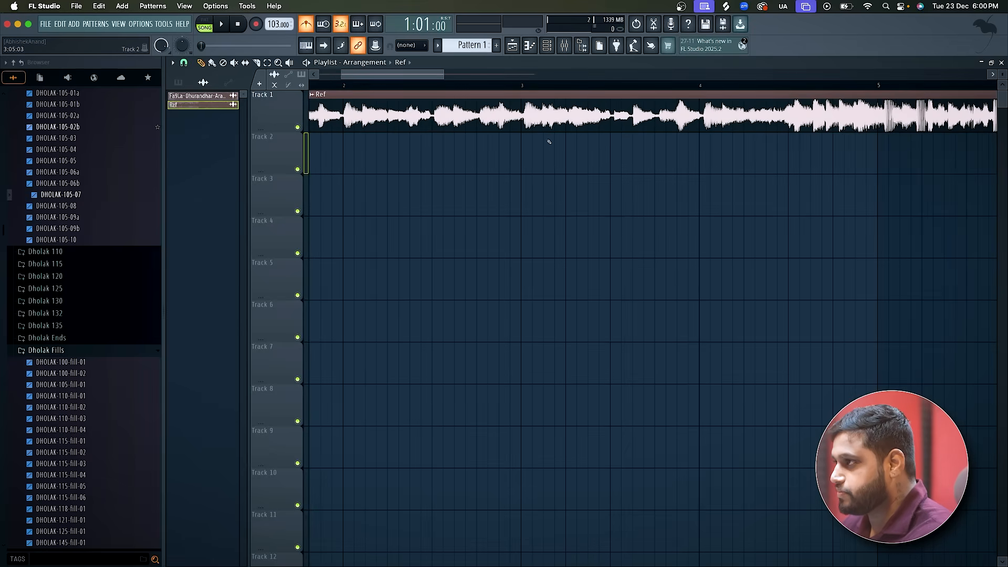
scroll(525, 136, up, 2)
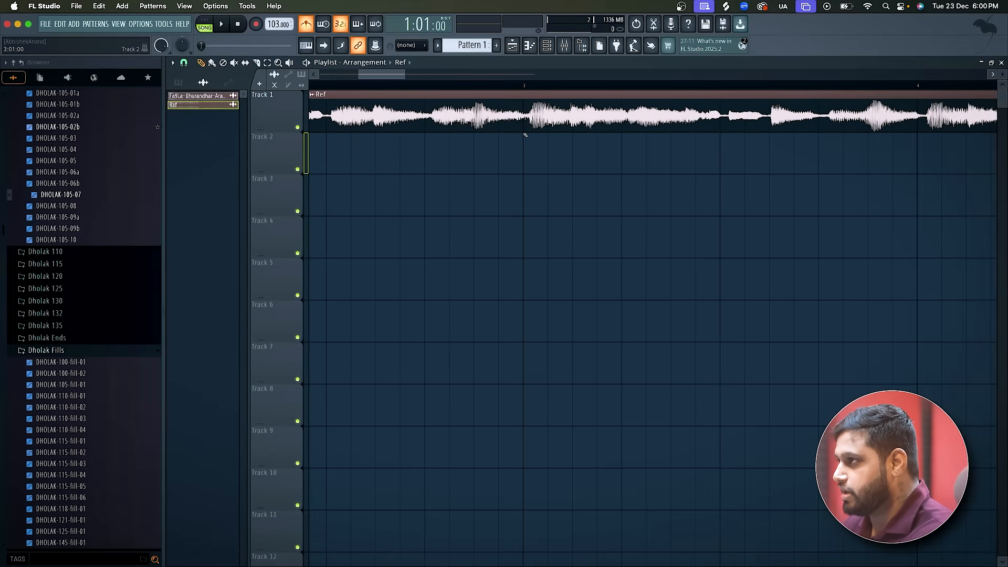
scroll(530, 121, down, 2)
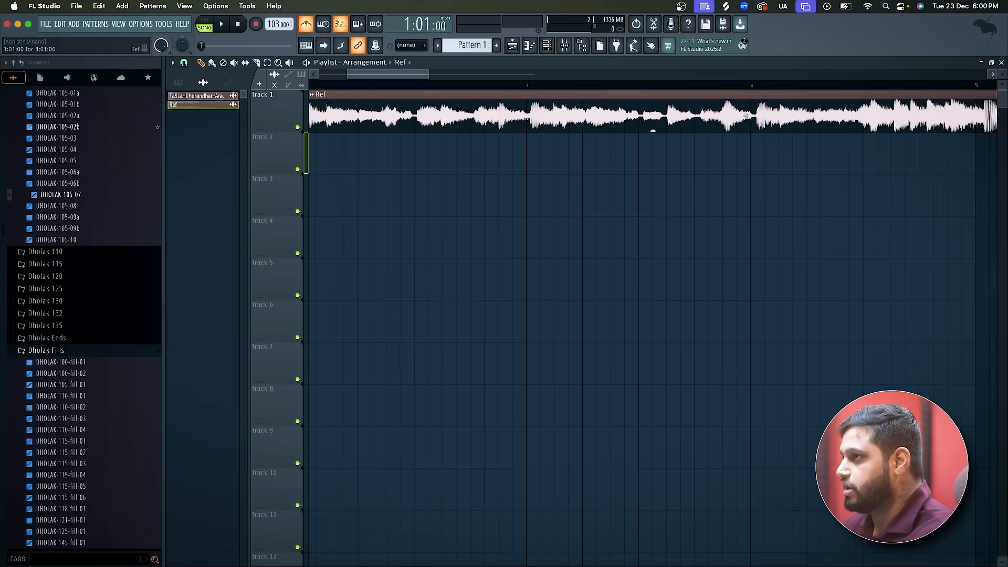
scroll(276, 24, down, 1)
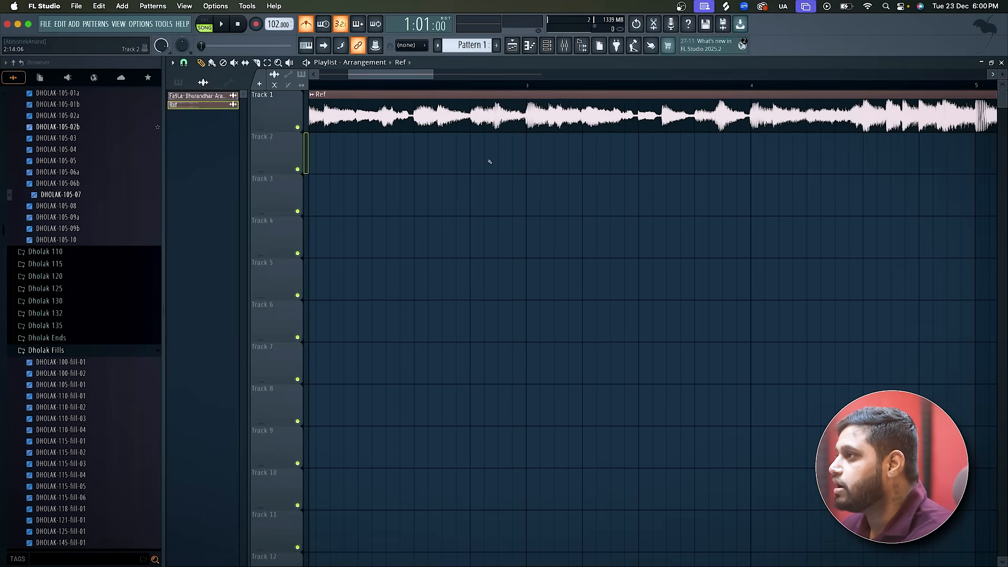
Play the Ref clip from bar 1 into bar 4 with the metronome to check its alignment with the grid.
scroll(490, 162, up, 3)
scroll(555, 111, down, 4)
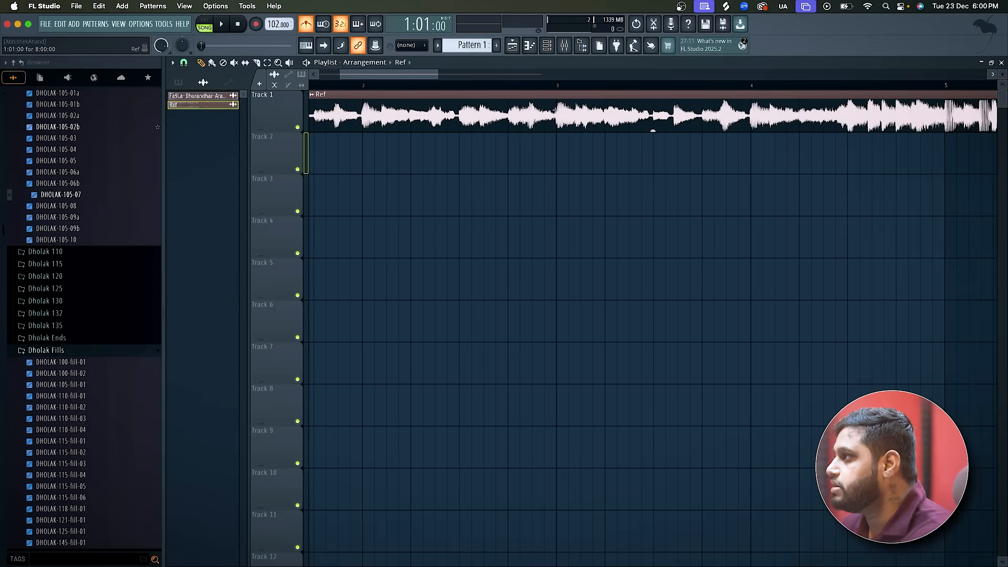
scroll(916, 163, down, 1)
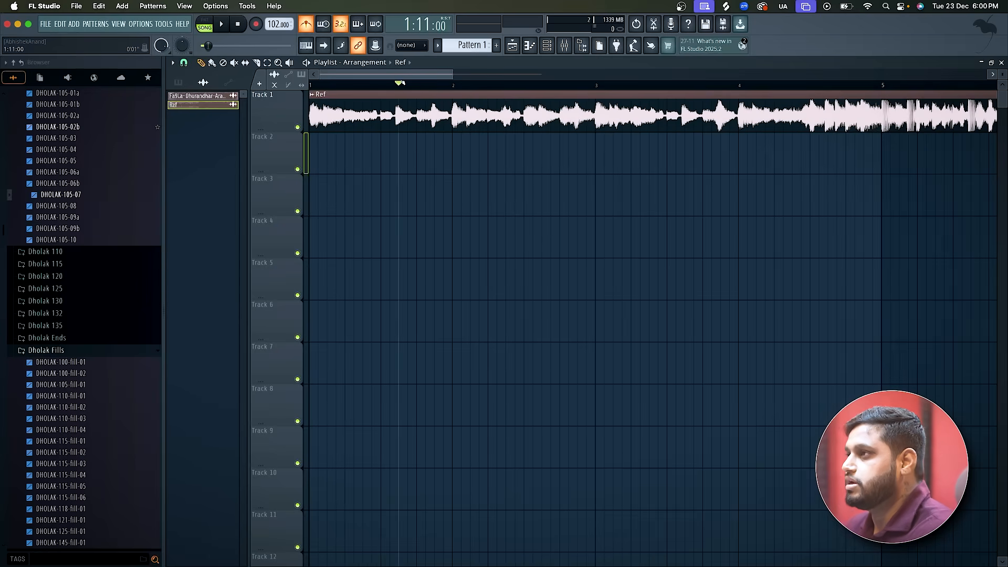
key(space)
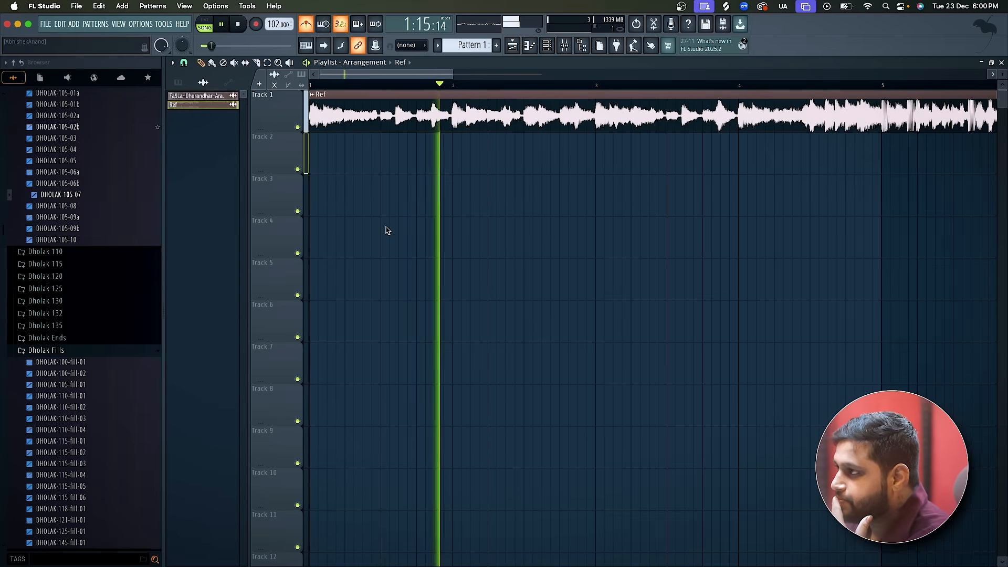
scroll(386, 230, down, 3)
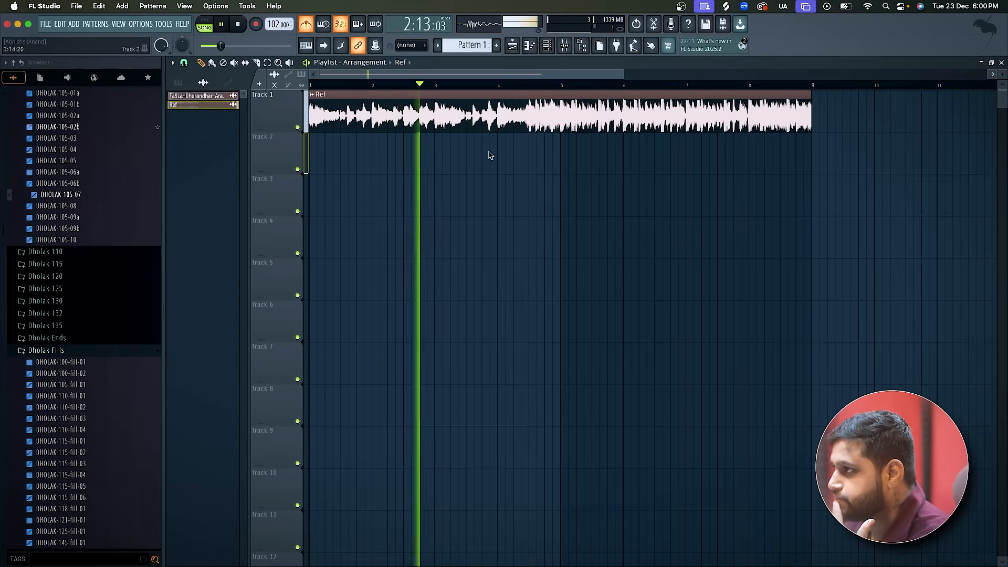
scroll(488, 153, up, 4)
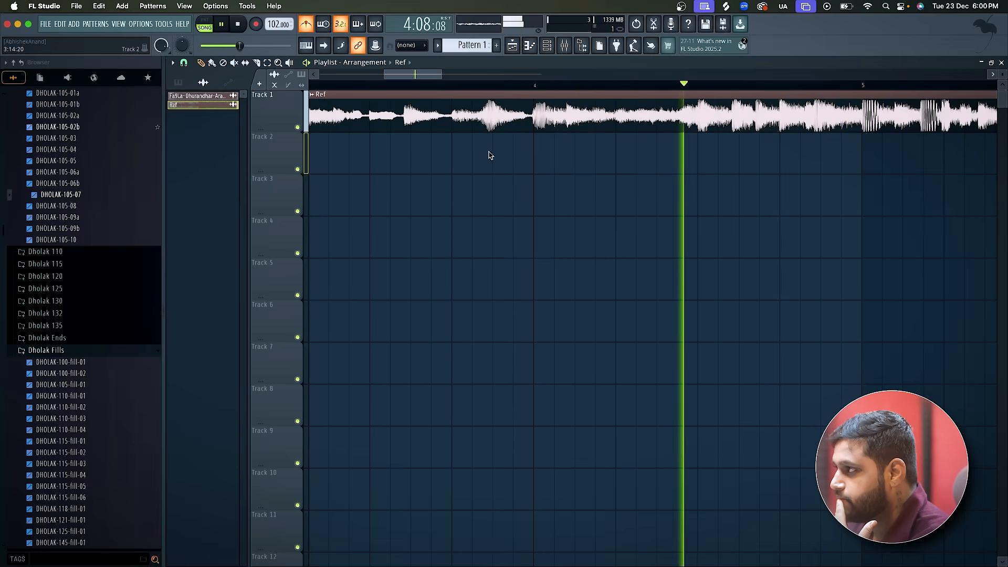
key(space)
scroll(488, 154, down, 2)
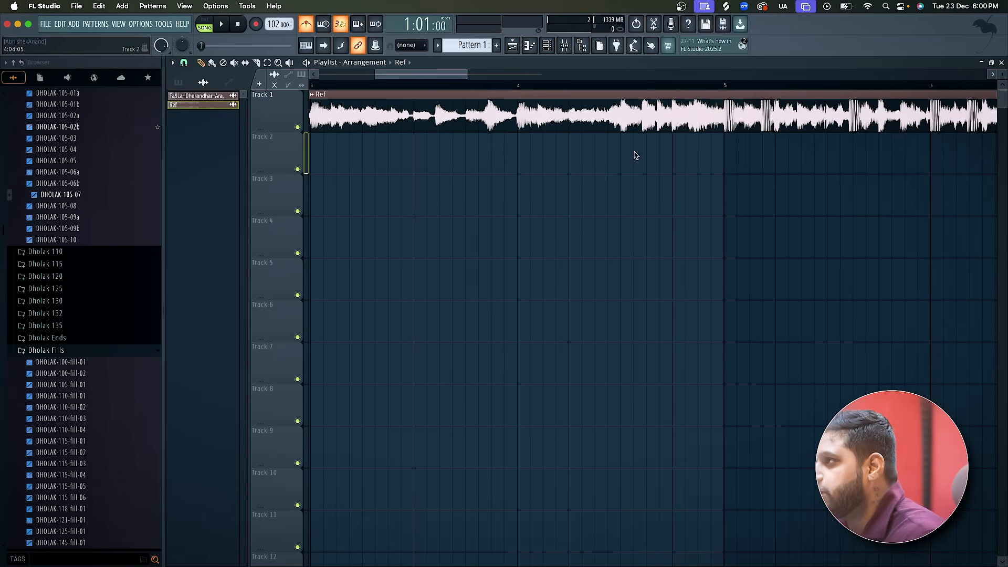
Place the playhead at 4:09:00, where the waveform gets louder, and play the clip into bar 5.
scroll(660, 170, up, 2)
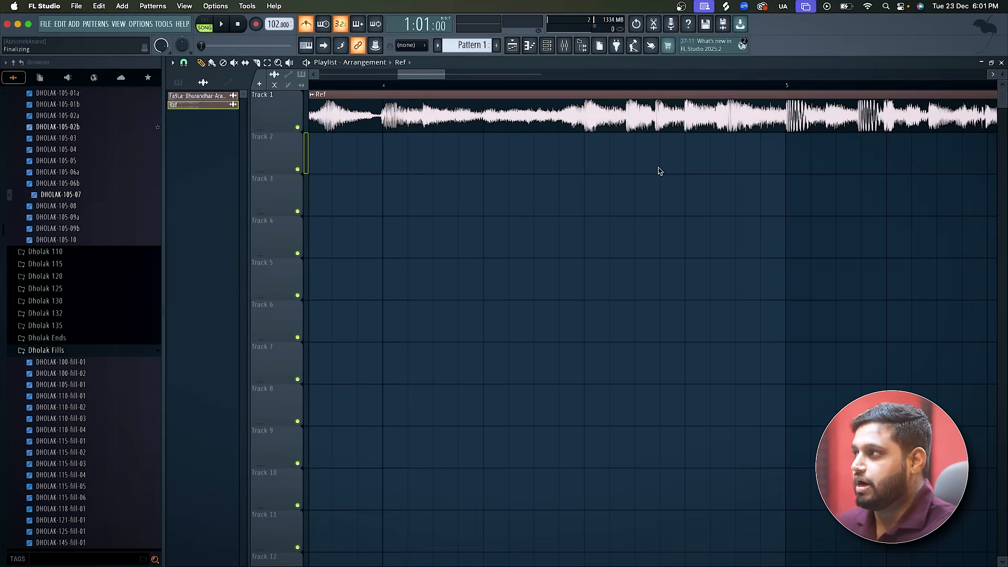
scroll(660, 172, up, 3)
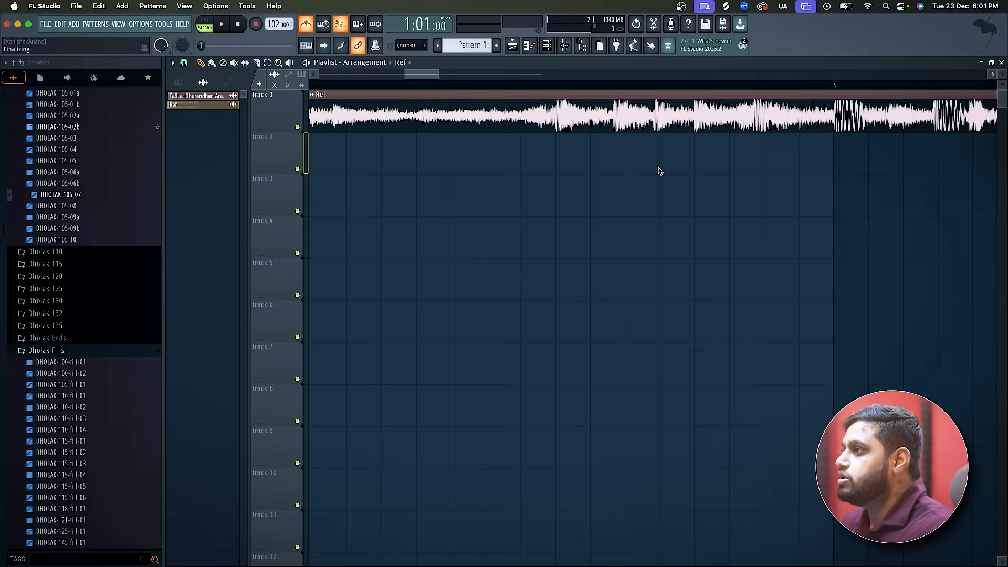
click(557, 87)
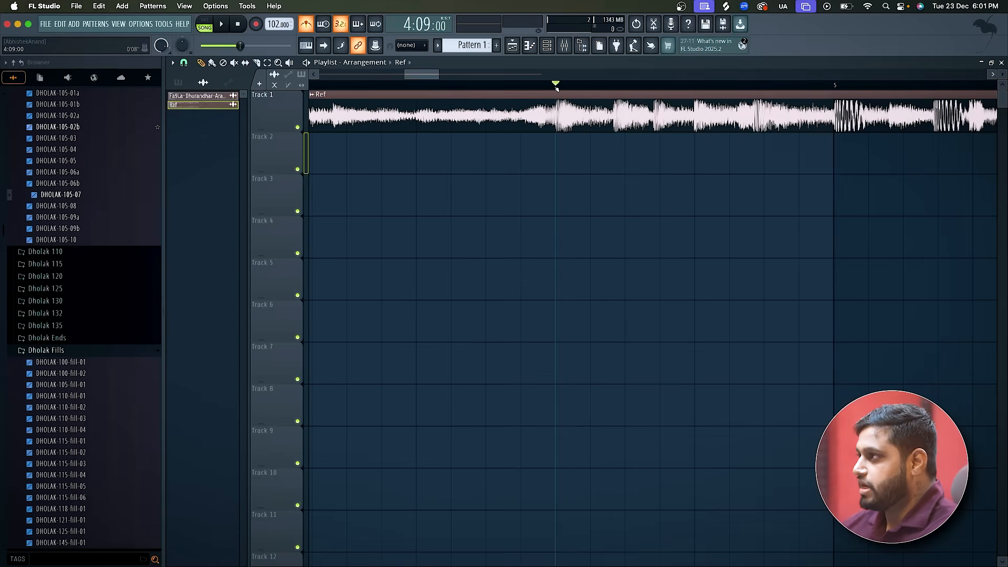
key(space)
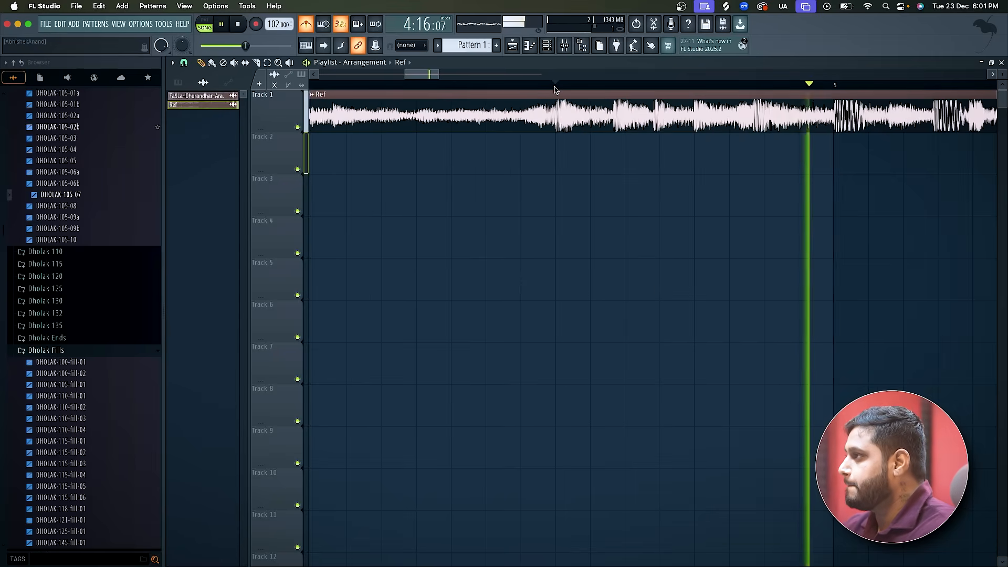
key(space)
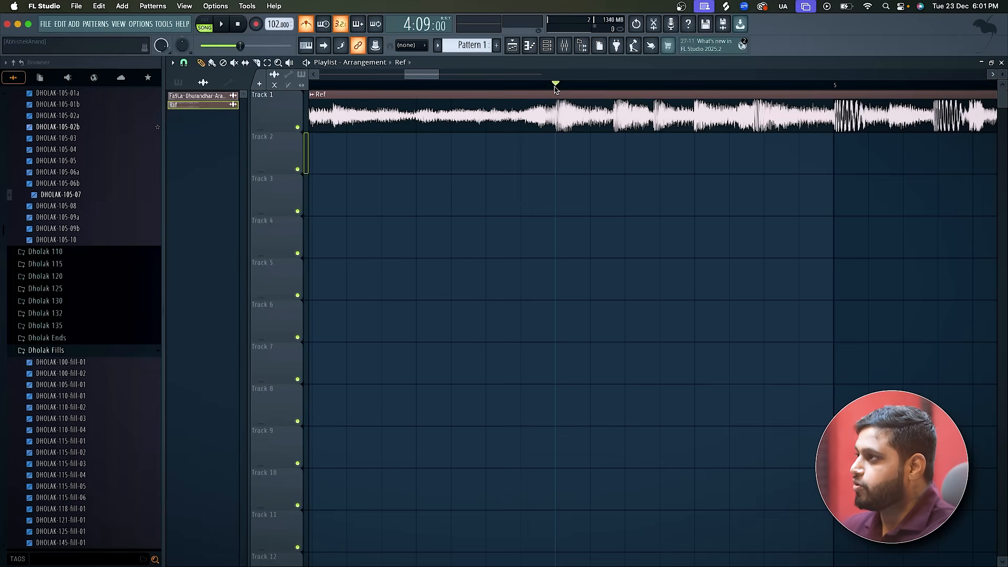
Return the playhead to bar 1, replay the clip's opening, and turn off the metronome.
scroll(556, 90, down, 10)
drag(538, 86, 309, 90)
key(space)
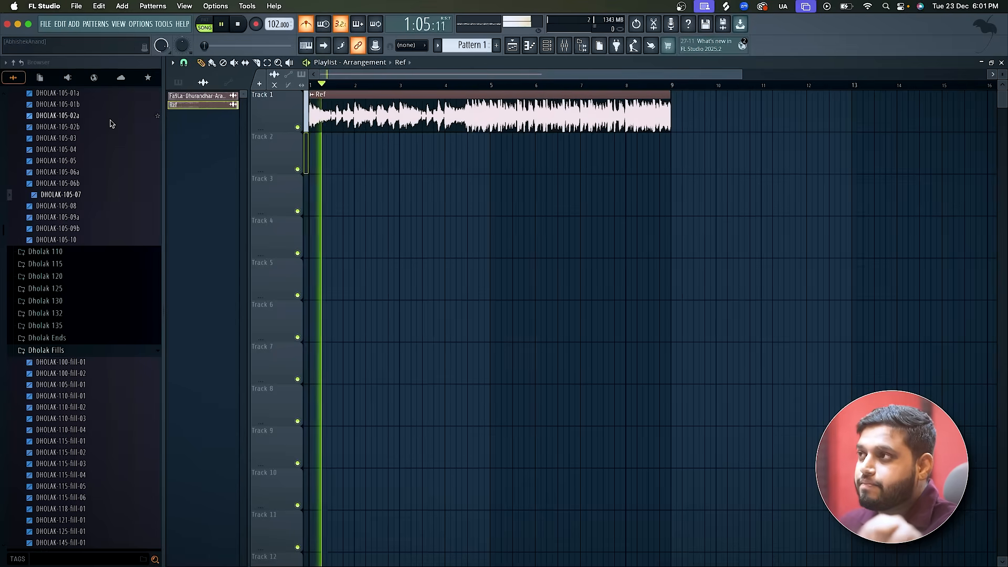
key(space)
click(305, 26)
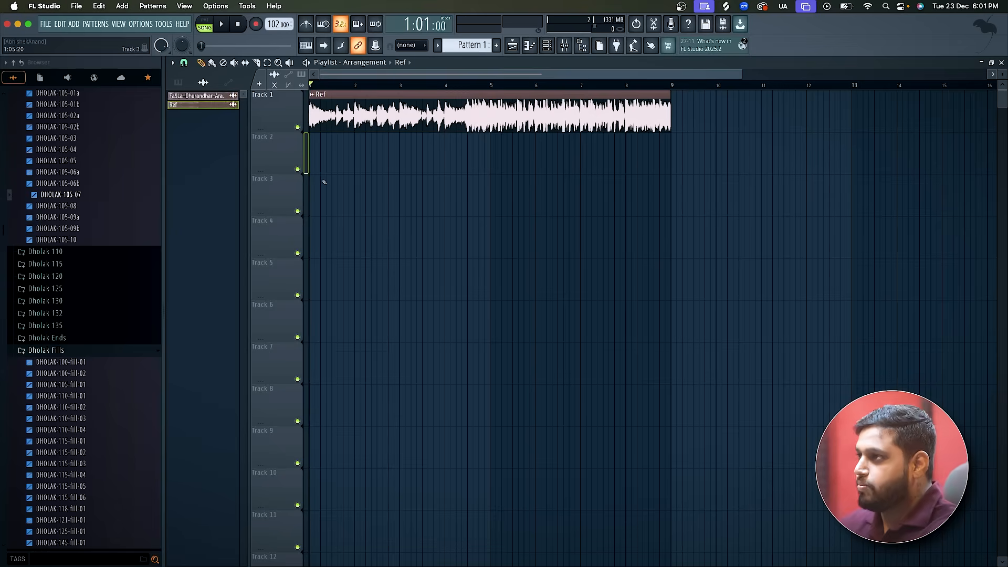
Play the opening of the Ref clip without the metronome and review the full clip in the playlist.
key(space)
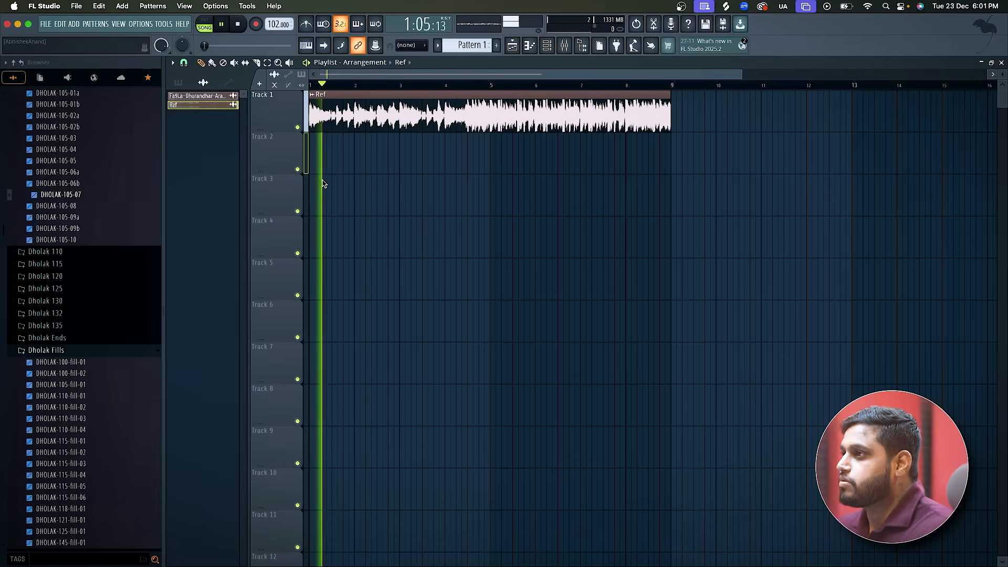
key(space)
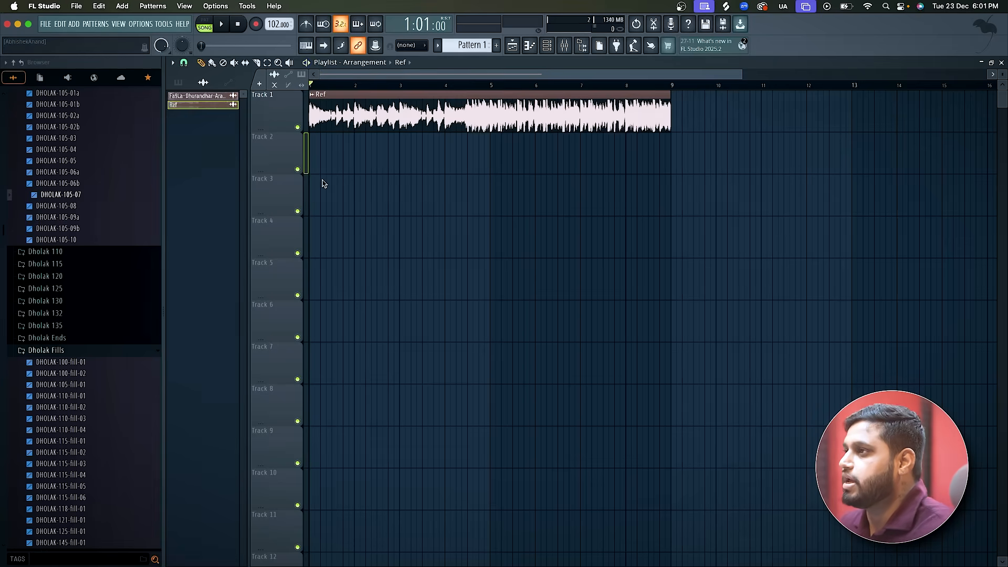
scroll(305, 173, up, 5)
scroll(305, 173, down, 5)
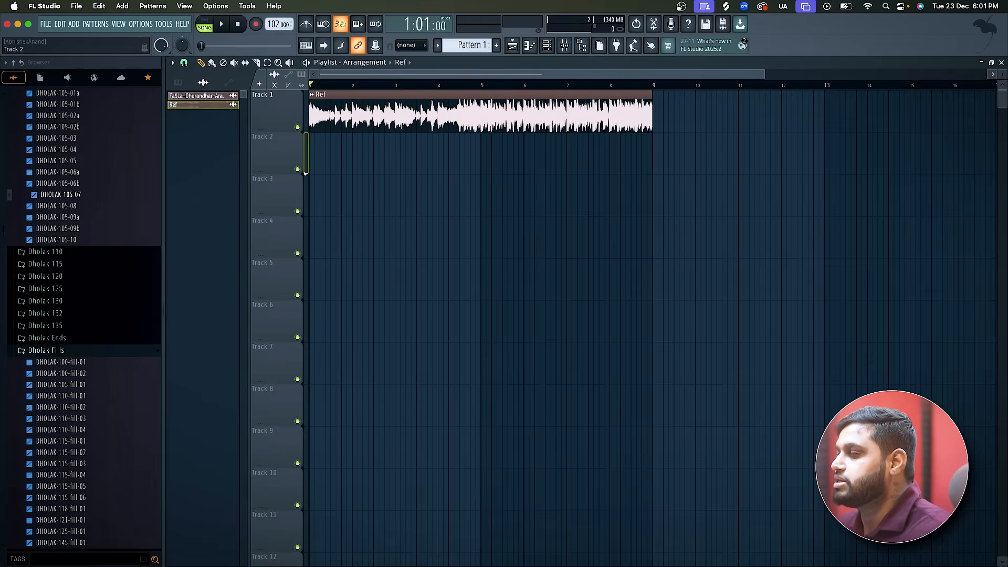
Extract all four stems (drums, bass, instruments and vocals) from the Ref clip, with the source track muted when done.
click(313, 95)
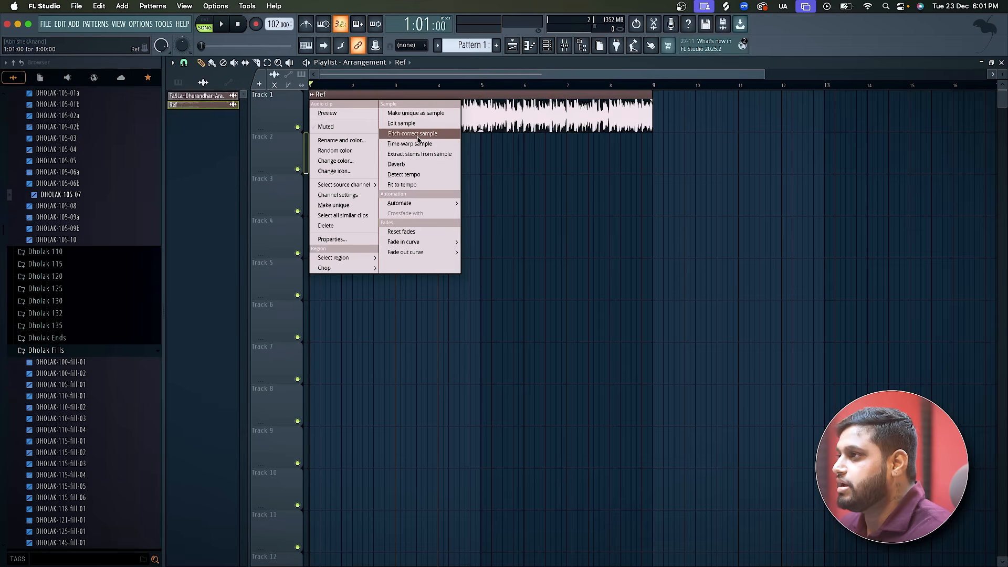
click(417, 154)
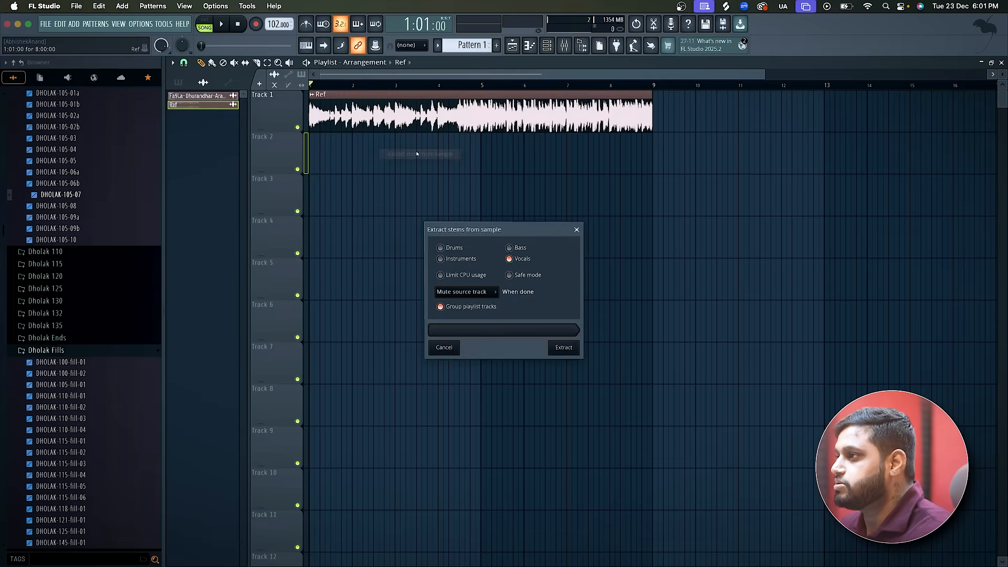
click(454, 259)
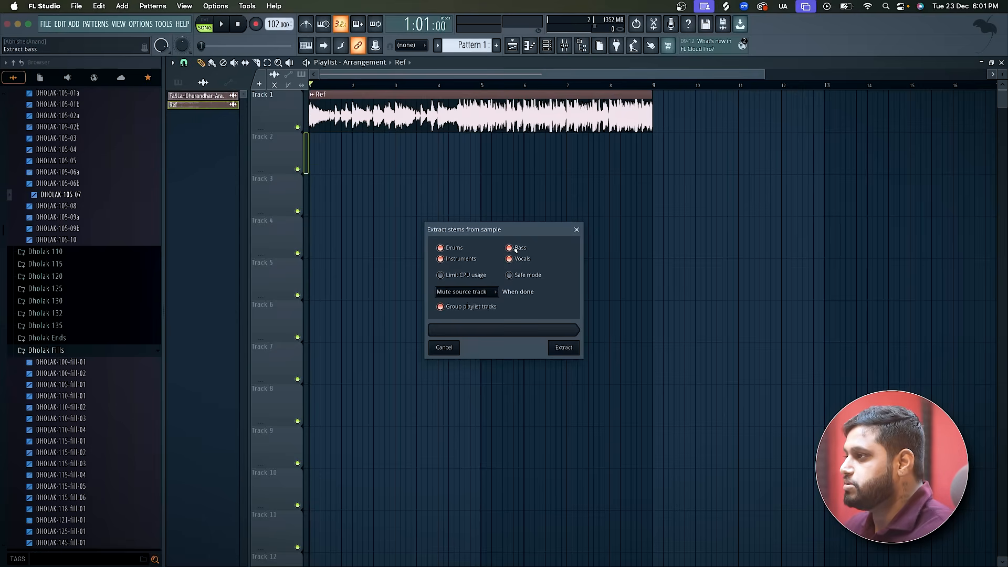
click(560, 348)
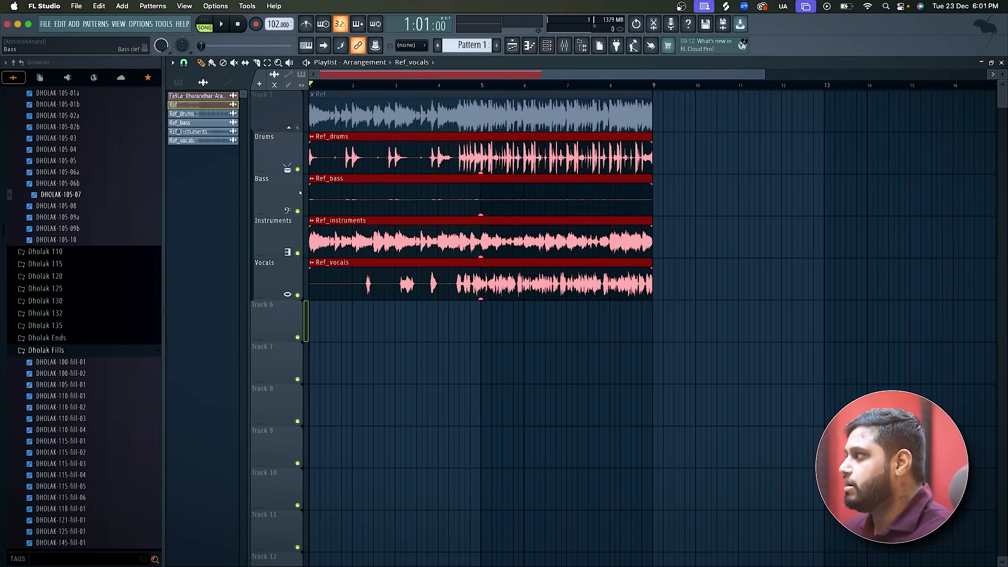
Solo the Drums track and play the Ref_drums stem from bar 1 into bar 8, examining its waveform.
scroll(300, 192, up, 4)
scroll(300, 193, down, 4)
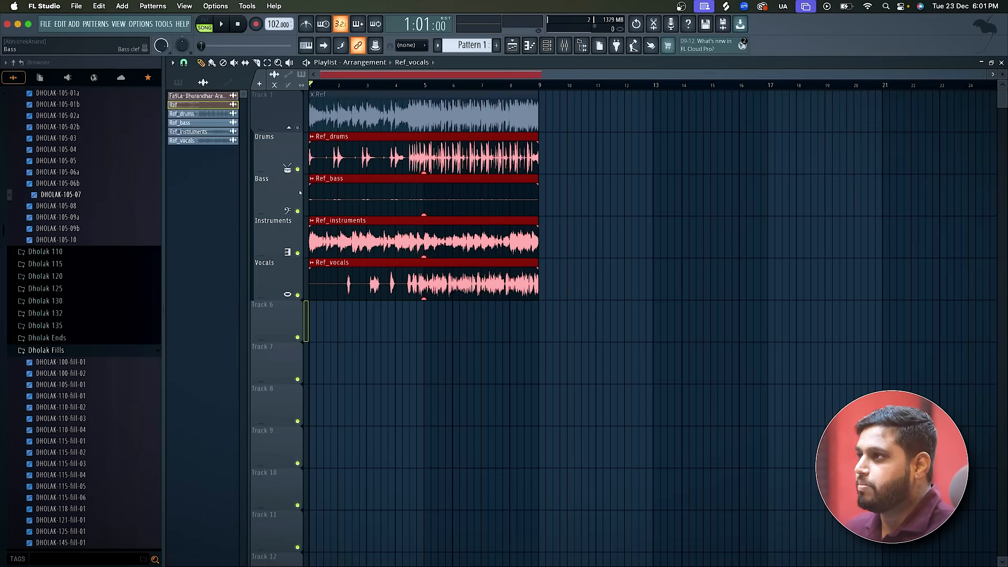
right_click(298, 170)
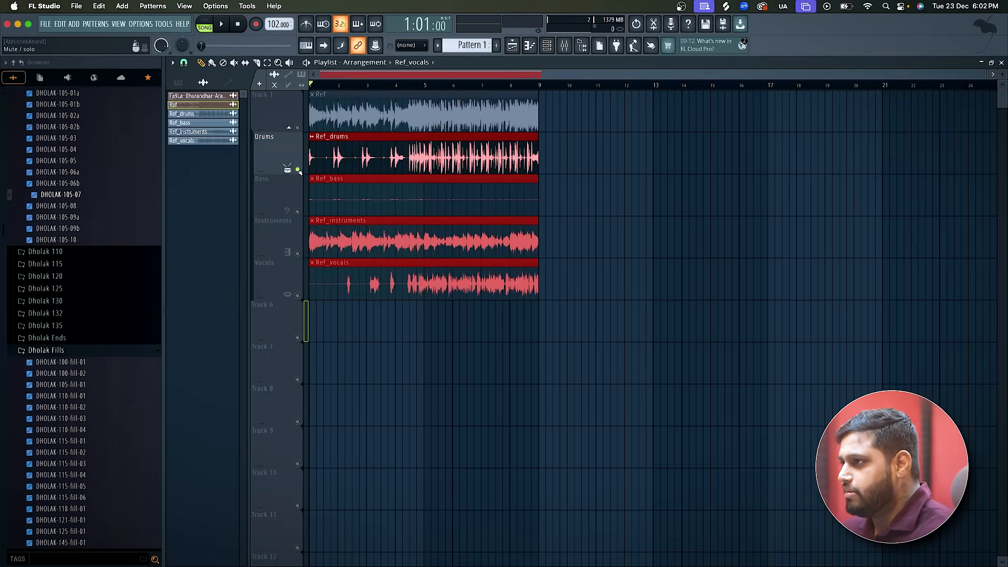
key(space)
scroll(298, 171, up, 3)
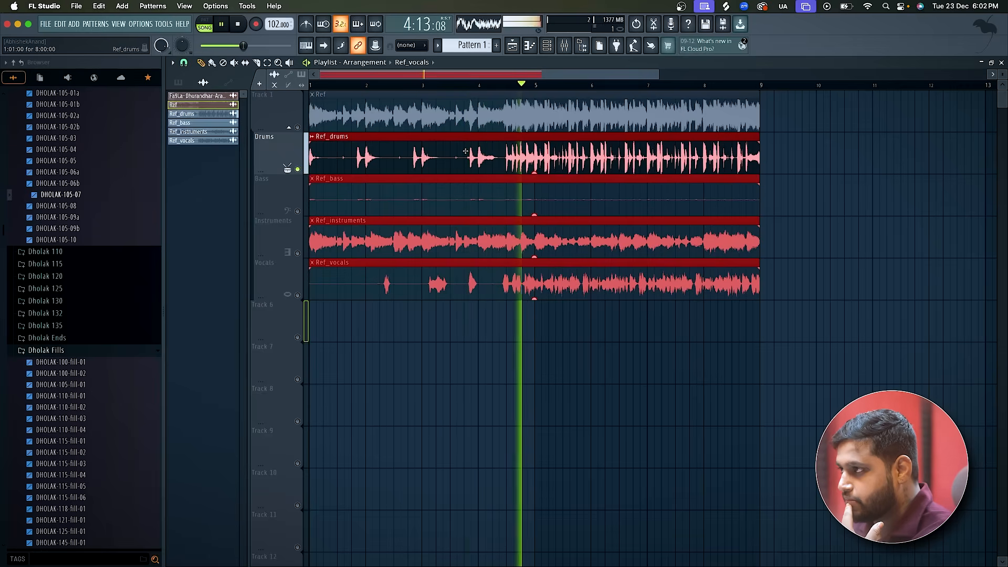
scroll(554, 164, up, 3)
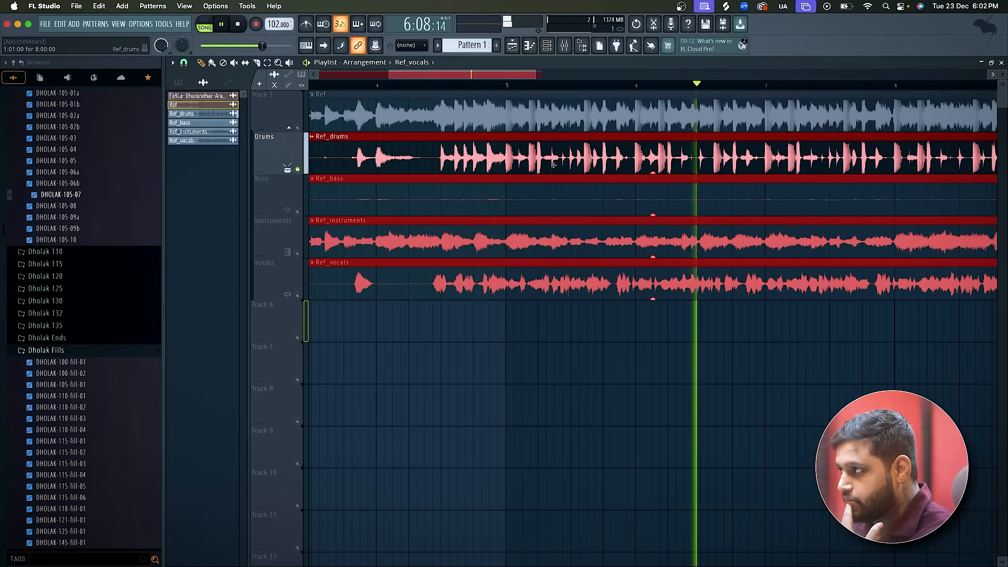
scroll(554, 164, down, 2)
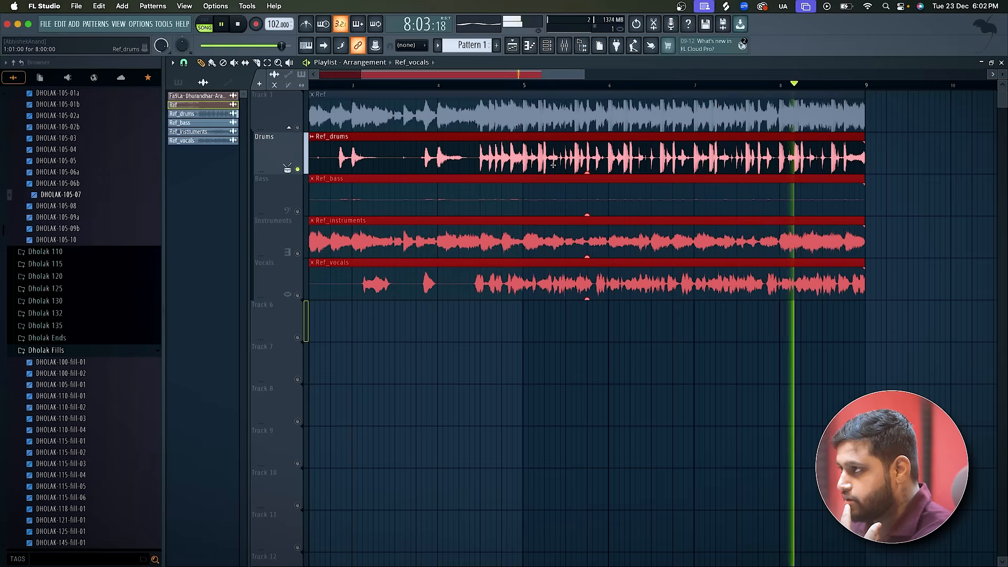
scroll(554, 164, up, 1)
scroll(553, 165, down, 3)
key(space)
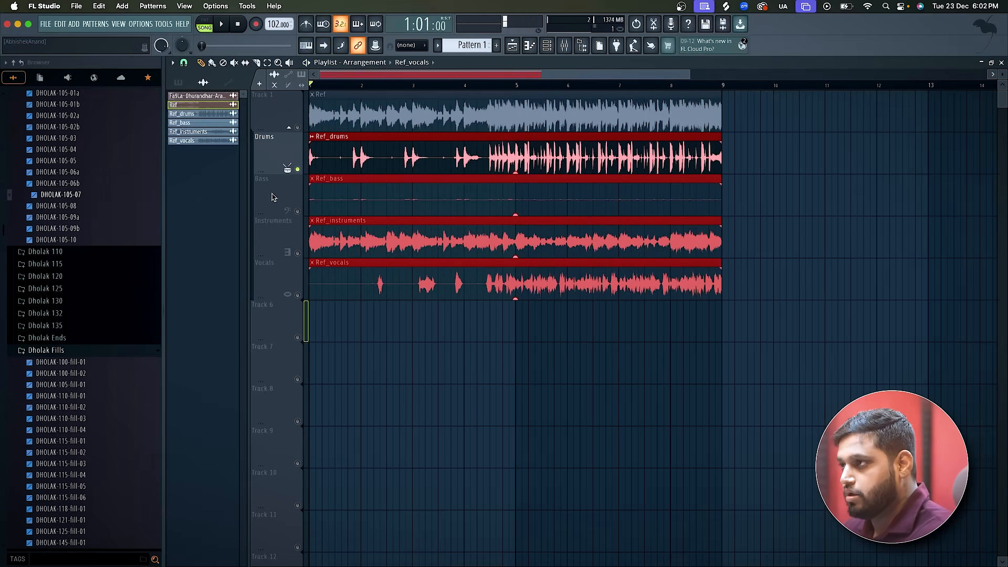
Solo the Bass track and play the Ref_bass stem from bar 1, inspecting its waveform.
right_click(299, 213)
key(space)
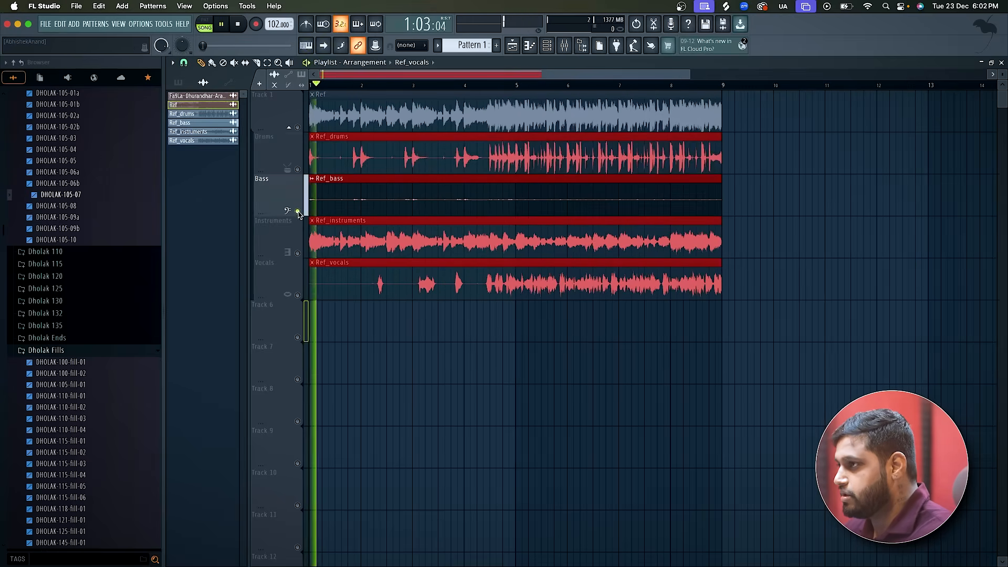
scroll(299, 213, up, 3)
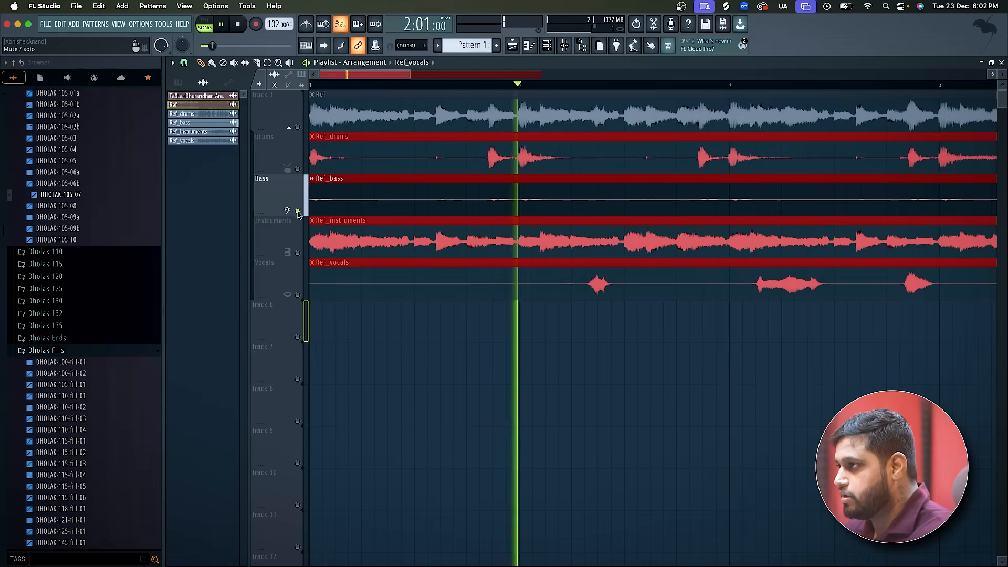
scroll(298, 214, down, 2)
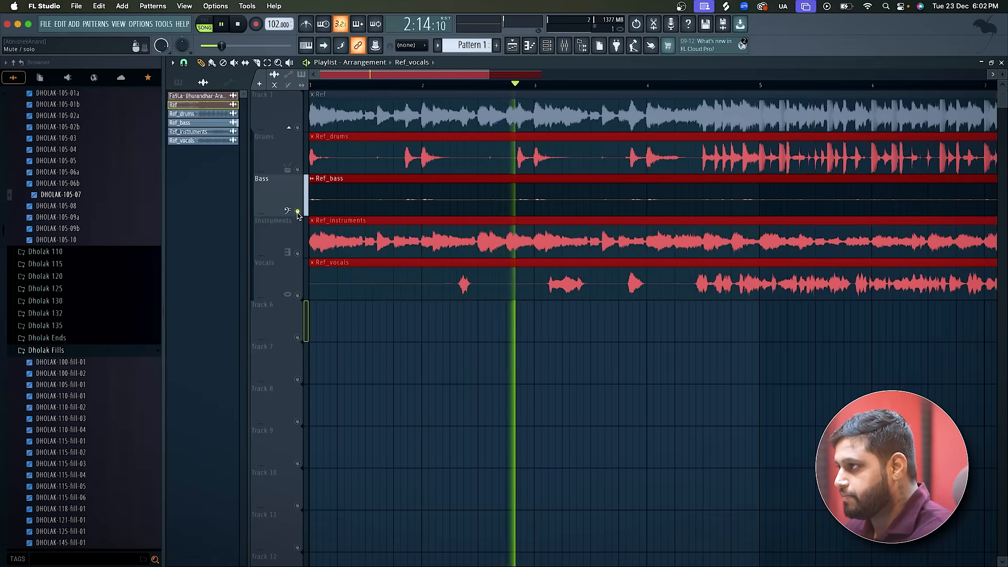
scroll(298, 214, down, 2)
key(space)
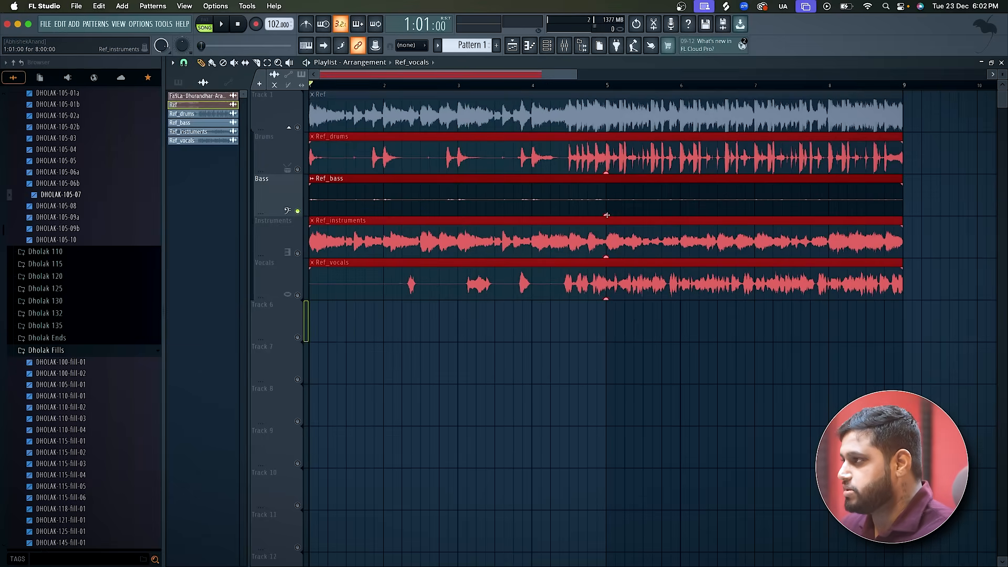
Try raising the level of all selected stem clips to 3.8 dB, undo it, and clear the clip selection.
drag(608, 215, 605, 212)
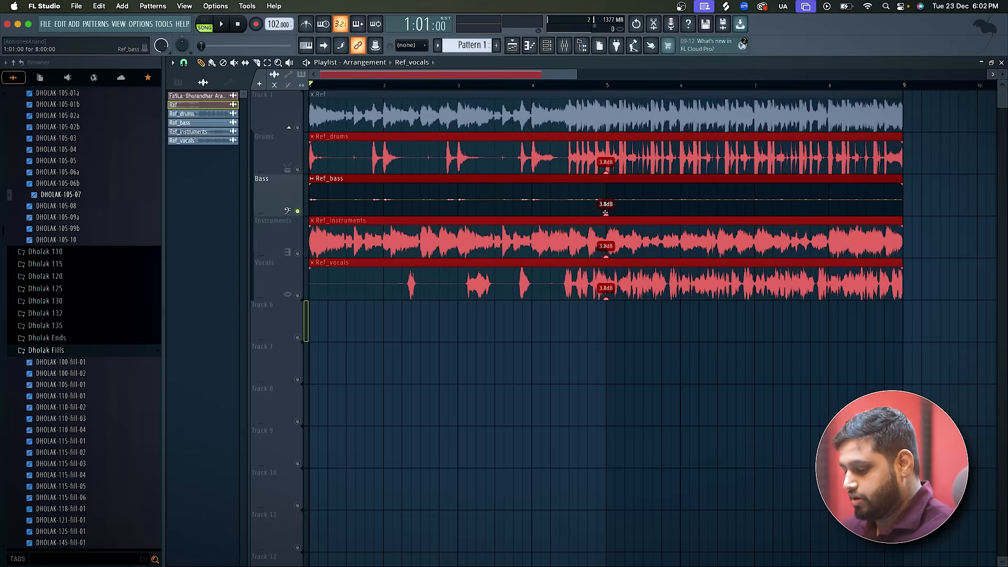
key(super+z)
click(618, 331)
right_click(642, 331)
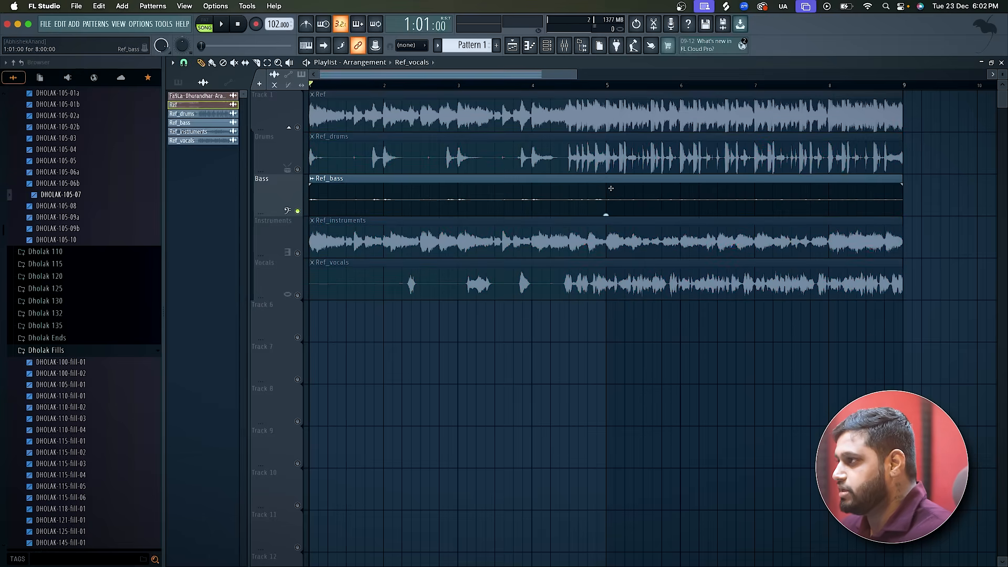
Boost the level of the Ref_bass clip alone, play it into bar 2, and bring its level down to 1.5 dB.
drag(606, 214, 606, 208)
key(space)
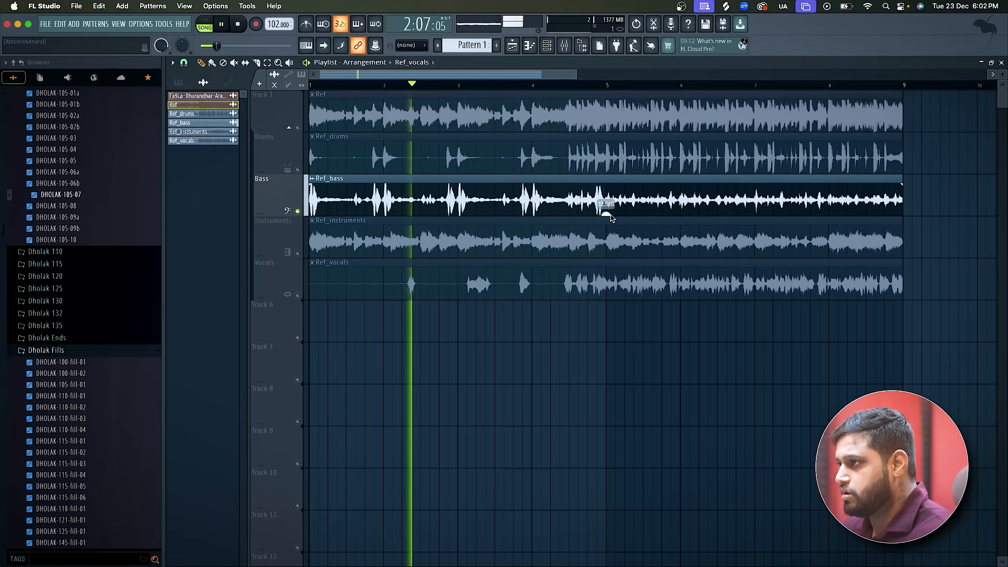
key(space)
drag(606, 215, 607, 244)
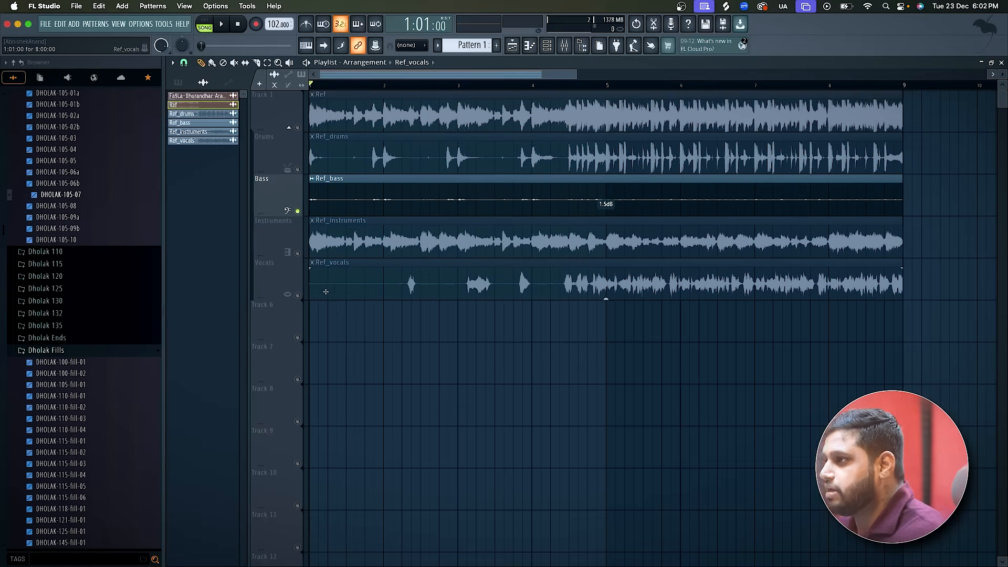
Solo the Instruments track and play the Ref_instruments stem from bar 1, replaying its opening.
right_click(297, 253)
key(space)
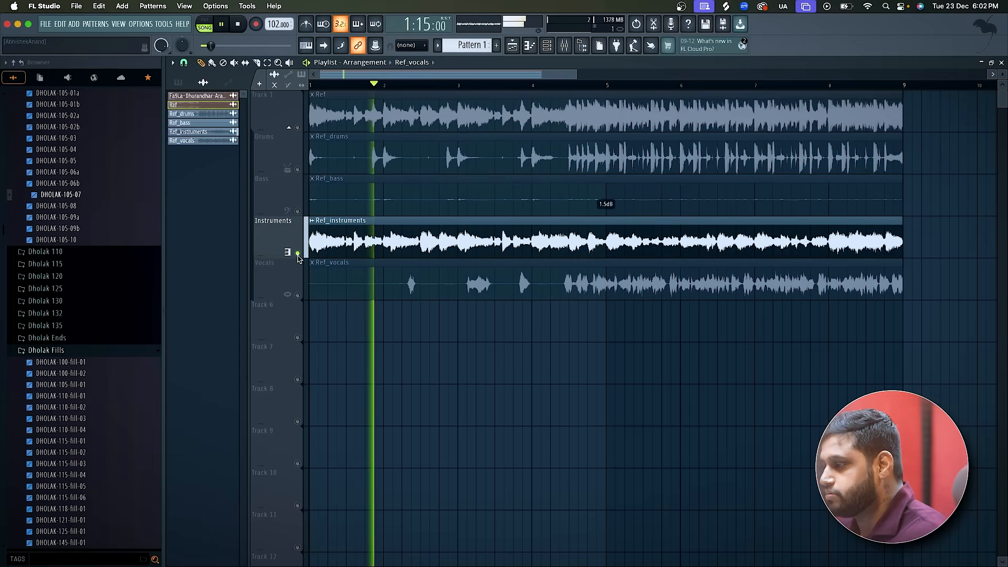
key(space)
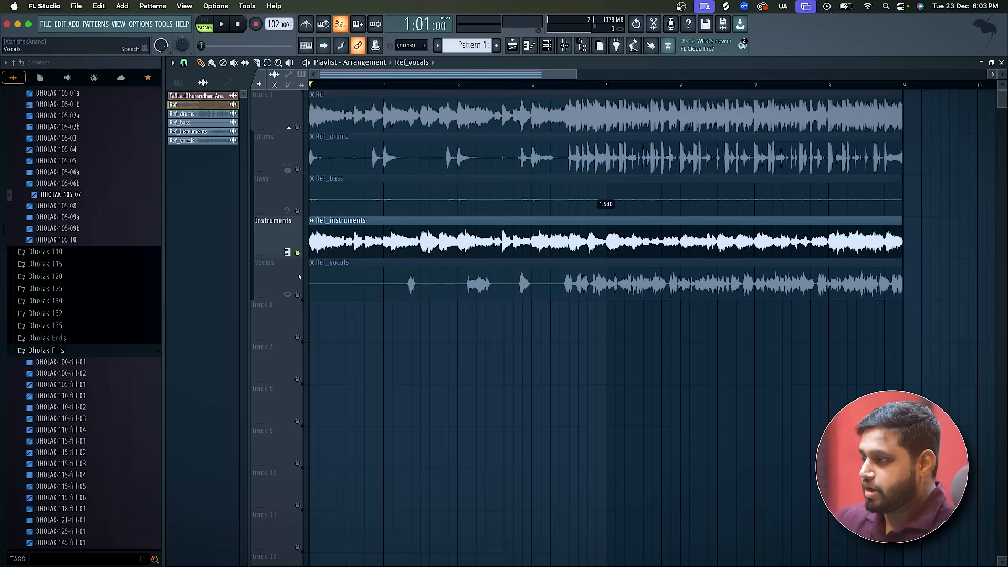
key(space)
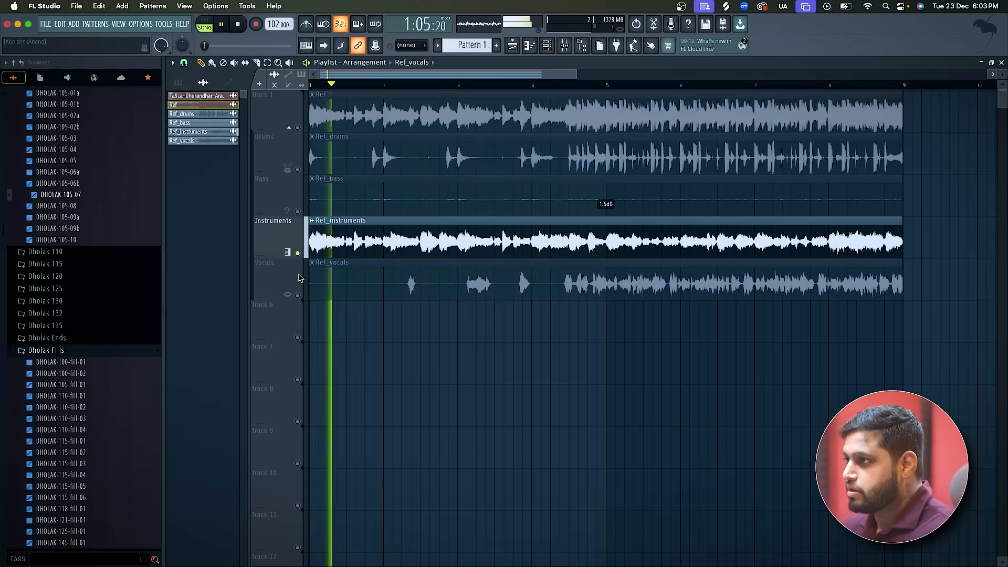
key(space)
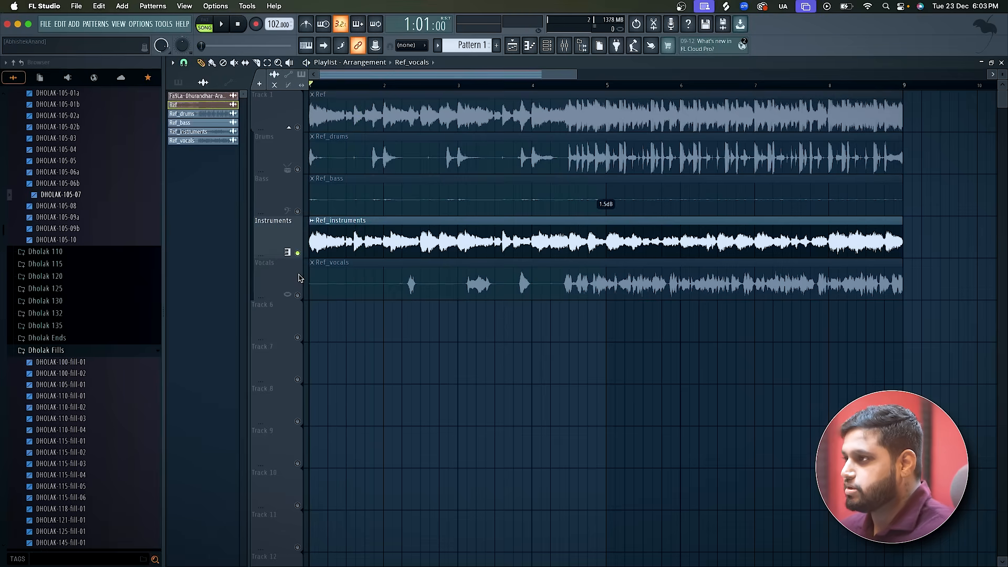
Leave only the Vocals track audible and play the Ref_vocals stem from 2:04:00 onward.
click(297, 295)
click(397, 84)
key(space)
click(297, 253)
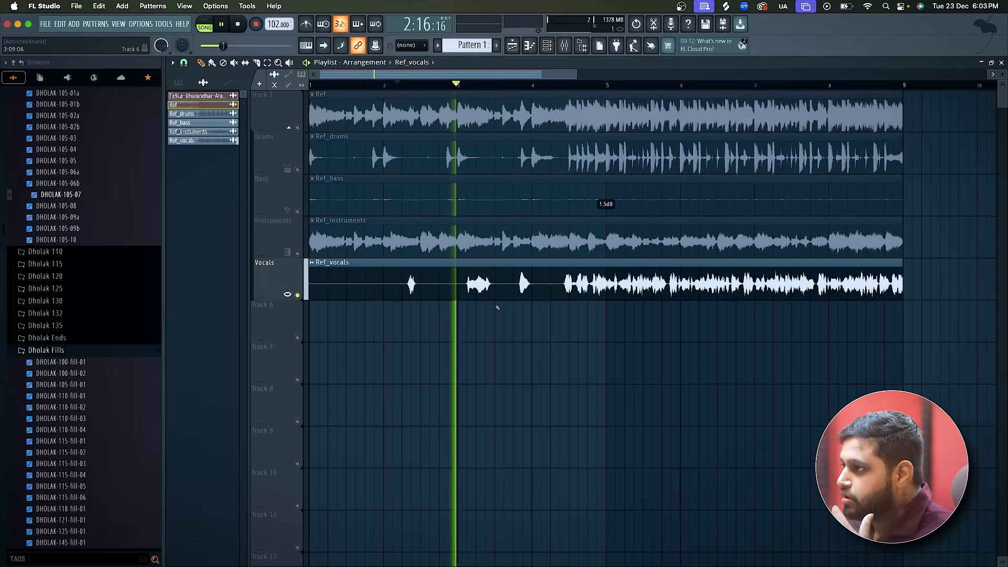
scroll(498, 307, down, 1)
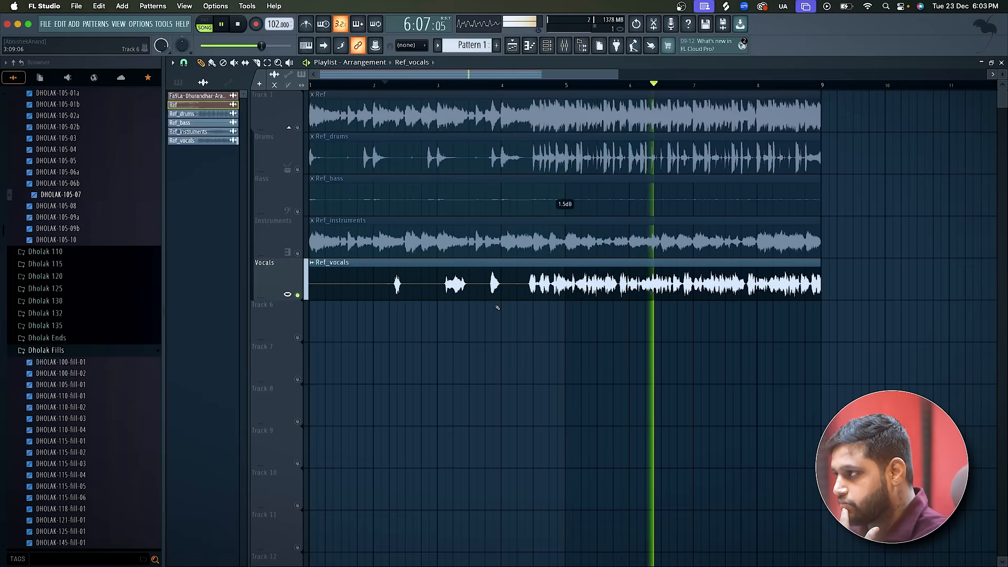
key(space)
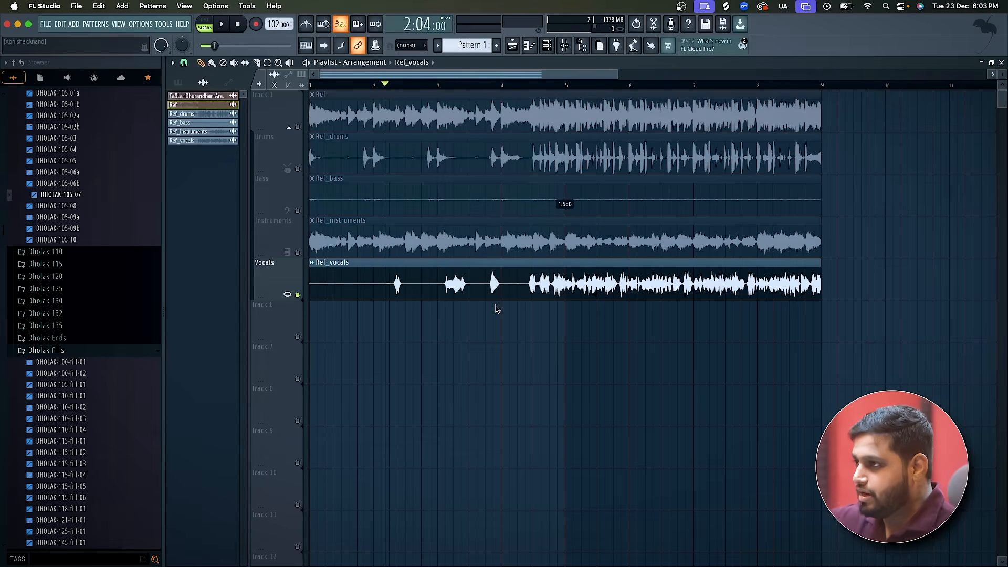
Solo the Drums track and play its opening, briefly unmuting the Instruments track alongside it for comparison.
right_click(299, 170)
key(space)
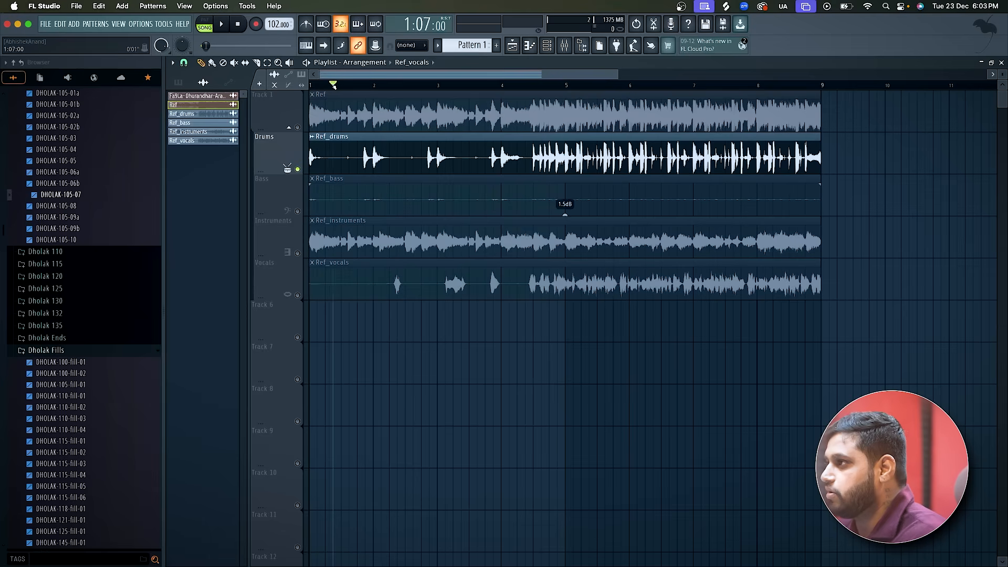
scroll(295, 212, up, 3)
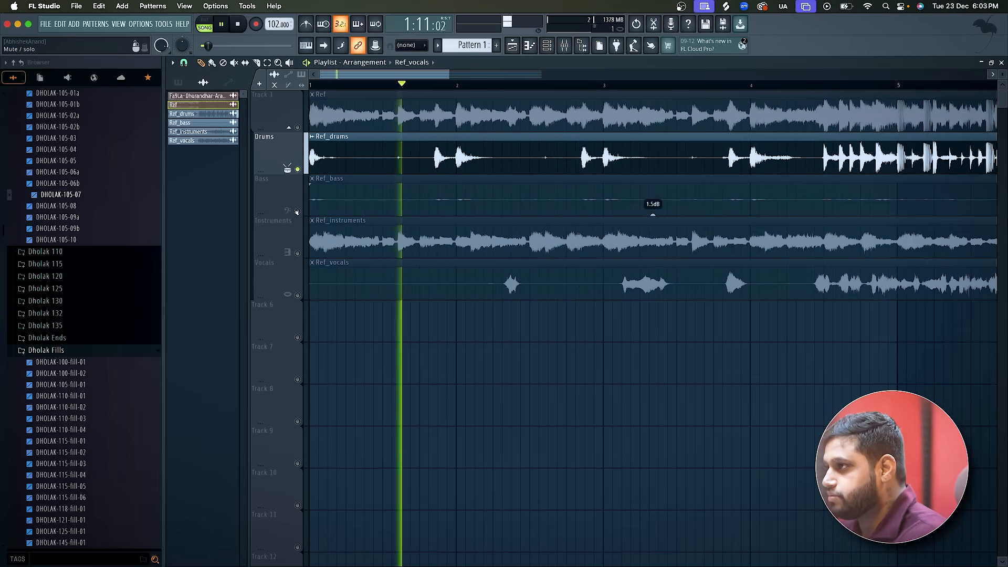
click(298, 253)
key(space)
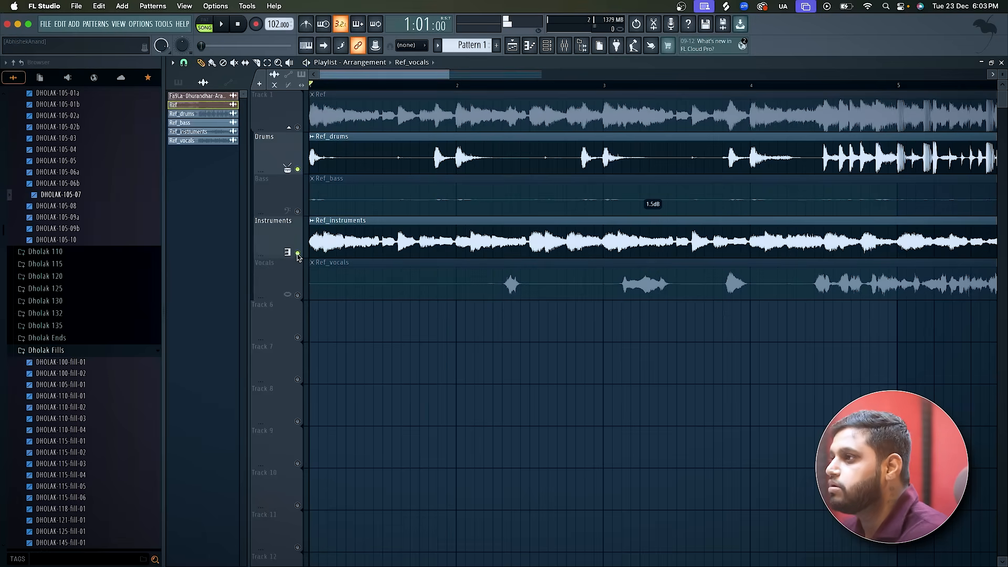
click(298, 254)
key(space)
Mute the Drums track, play the opening of the original Ref clip on its own, and mute Track 1 again.
key(space)
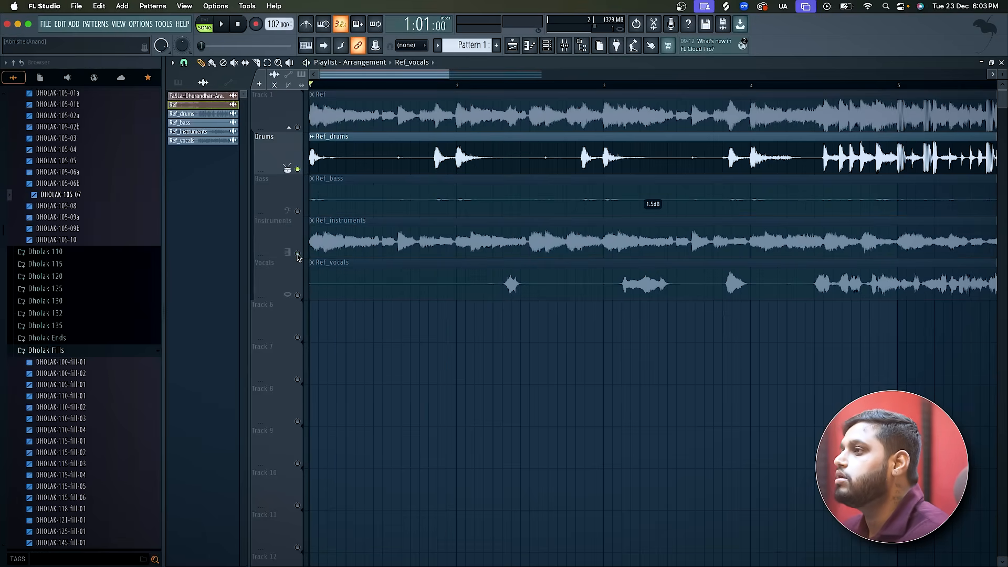
click(297, 169)
click(298, 128)
key(space)
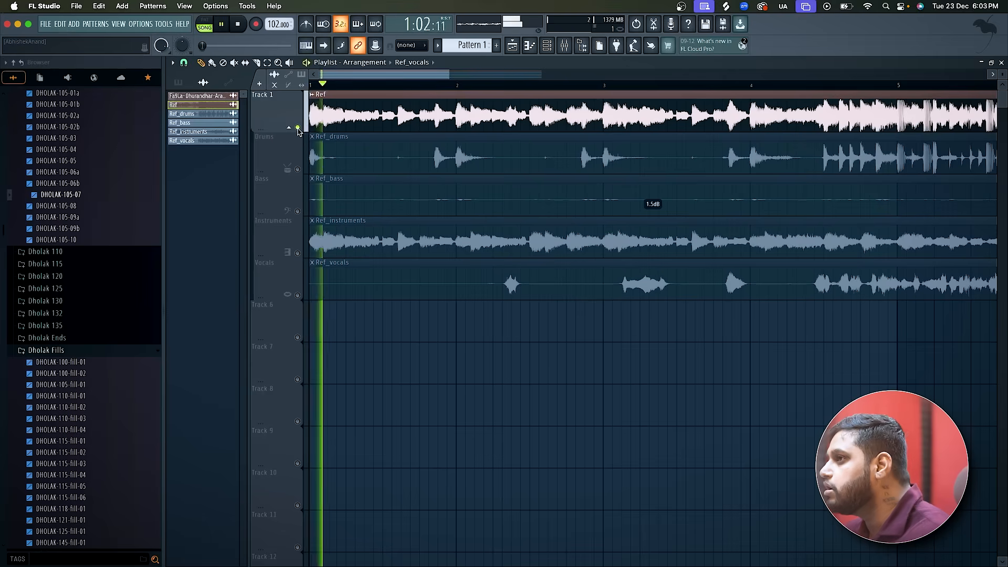
key(space)
click(298, 128)
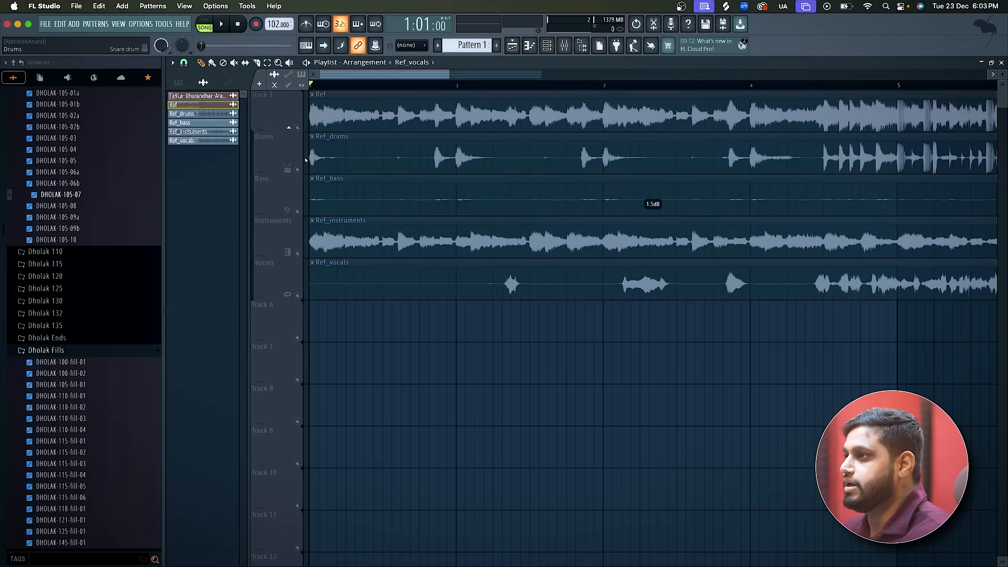
Switch to Splice and search its sample library for "tabla".
key(super+Tab)
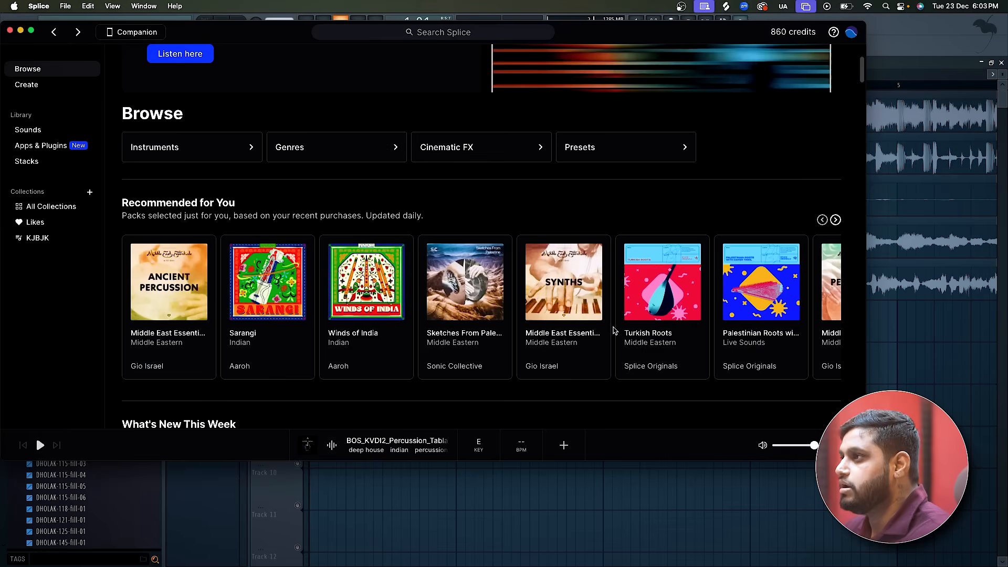
click(462, 33)
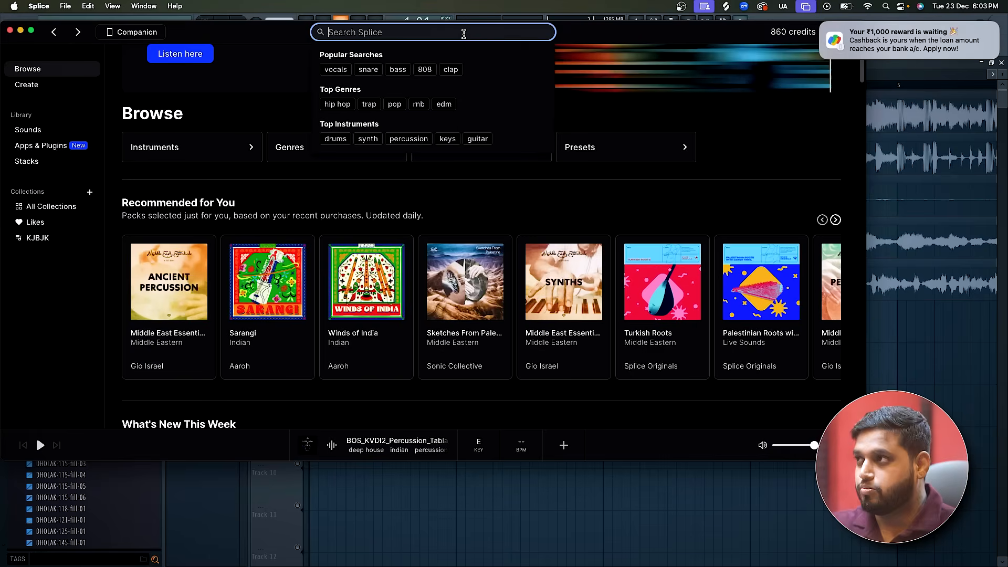
text(i)
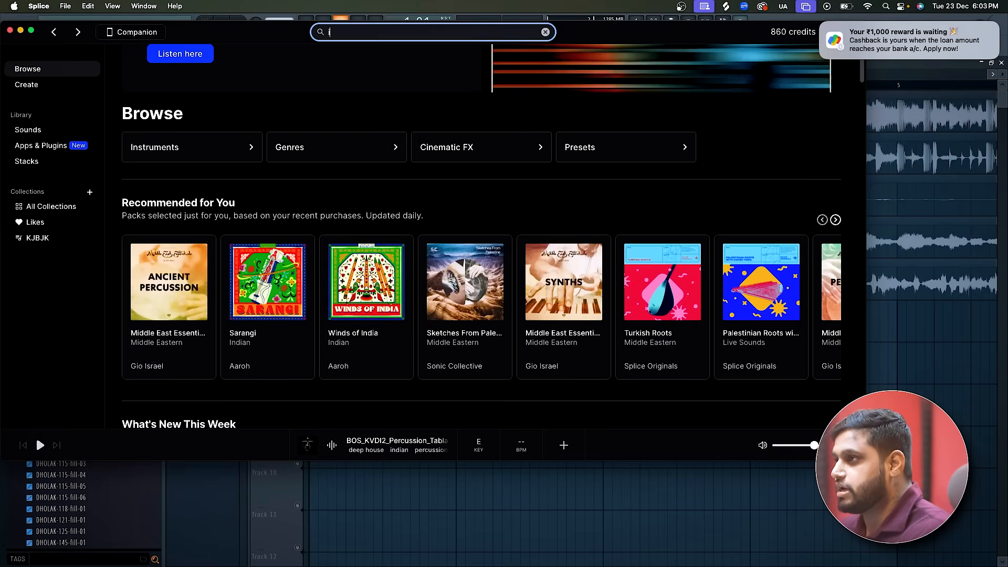
text(abla)
key(Return)
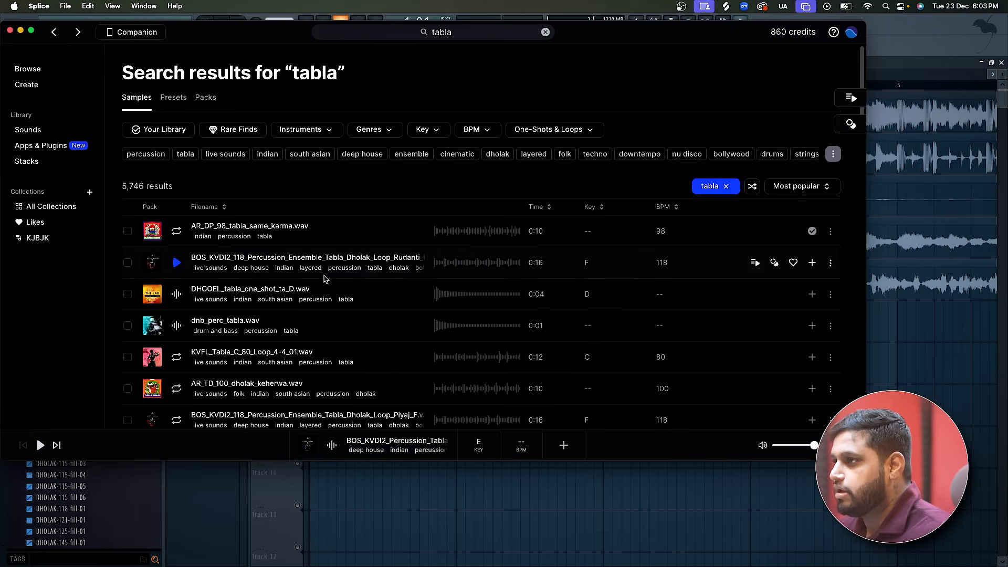
Audition the tabla search results one after another, from AR_DP_98_tabla_same_karma.wav down to BOS_KVDI2_Percussion_Tabla_One_Shot_Boom_E.wav.
click(177, 231)
click(176, 262)
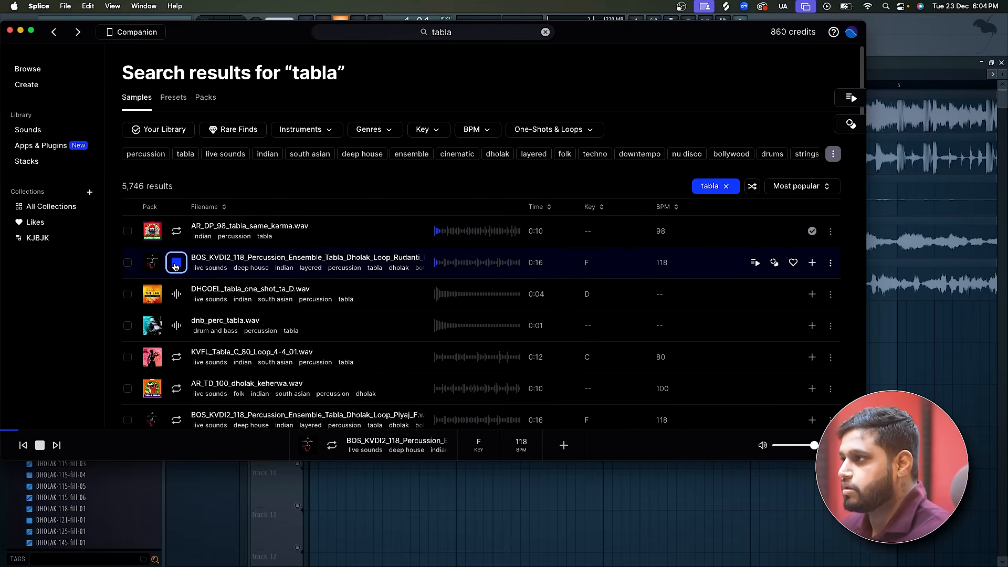
key(Down)
key(Down)
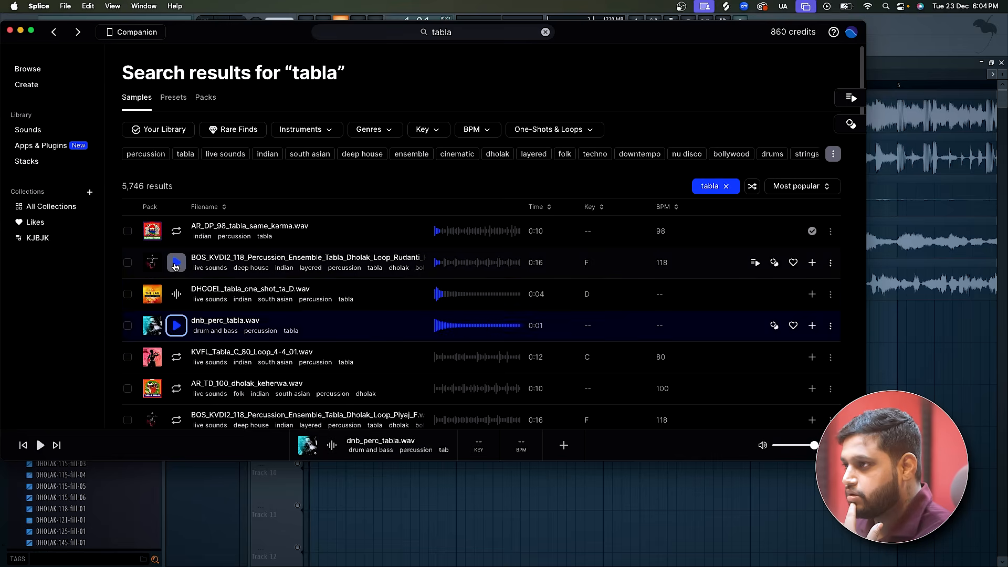
key(Up)
key(Down)
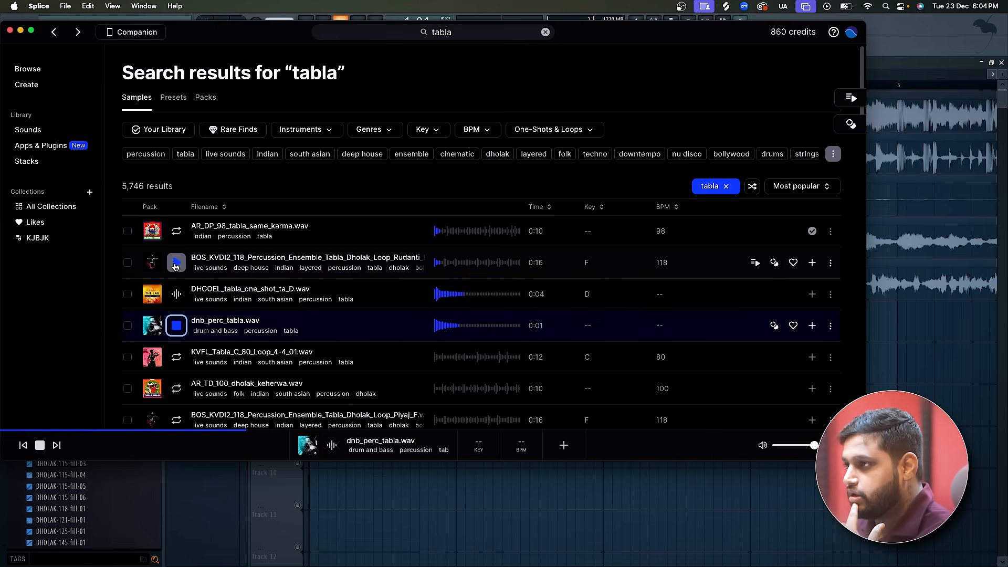
key(Down)
key(Down)
key(Down)
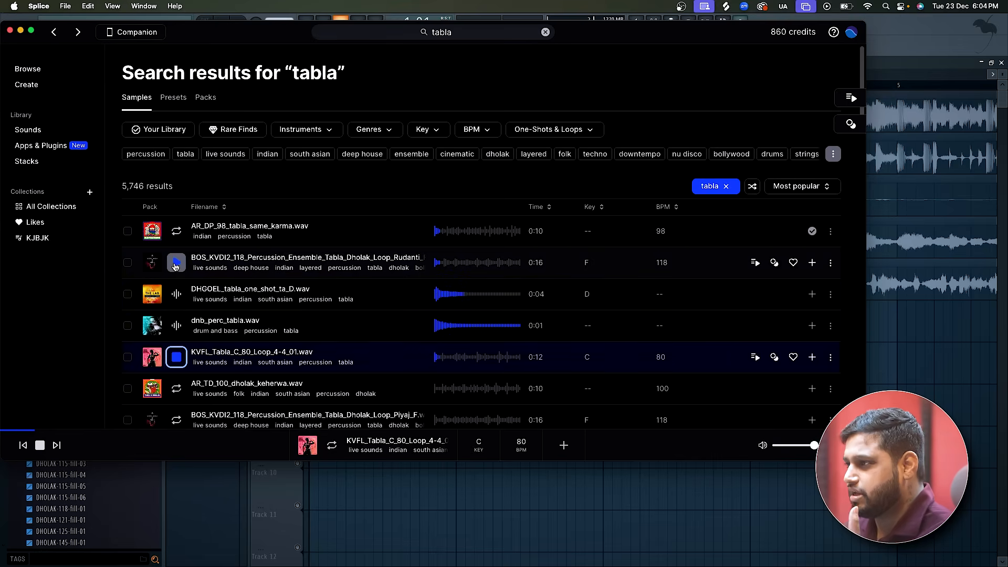
key(Down)
key(Down)
key(Down)
key(Down)
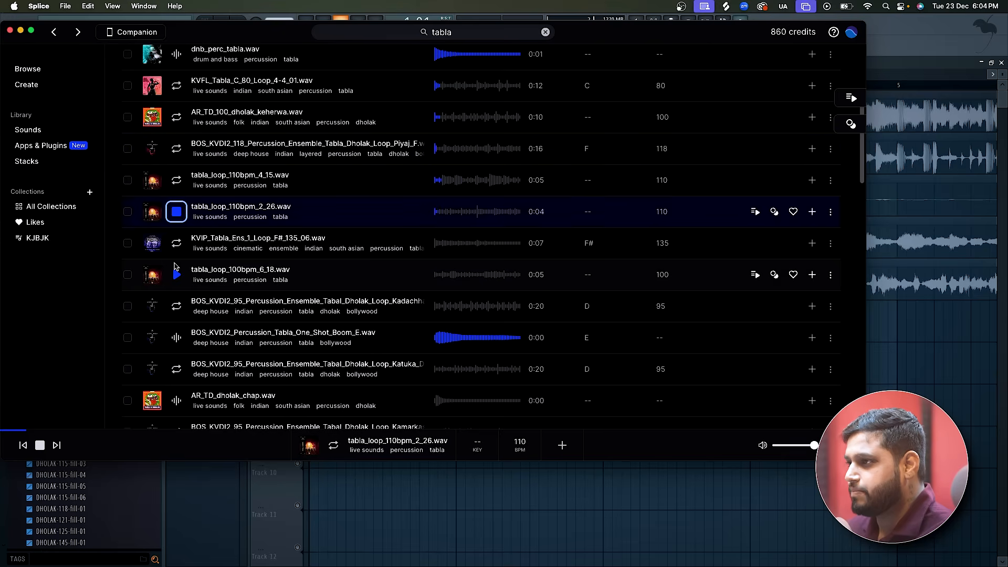
key(Down)
key(Down)
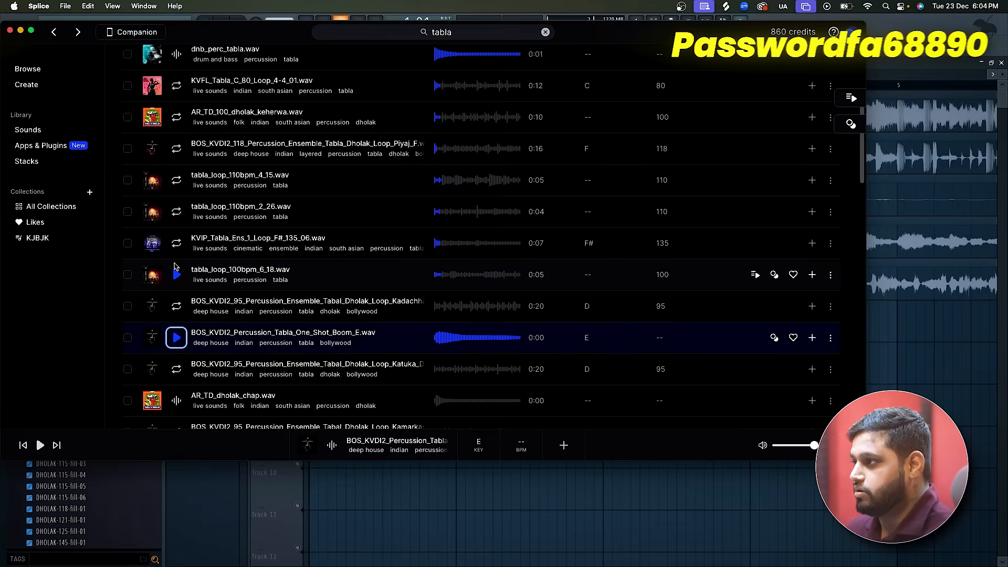
Get BOS_KVDI2_Percussion_Tabla_One_Shot_Boom_E.wav from Splice, place it at the start of Track 6 in the FL Studio playlist, and unmute that track.
click(812, 338)
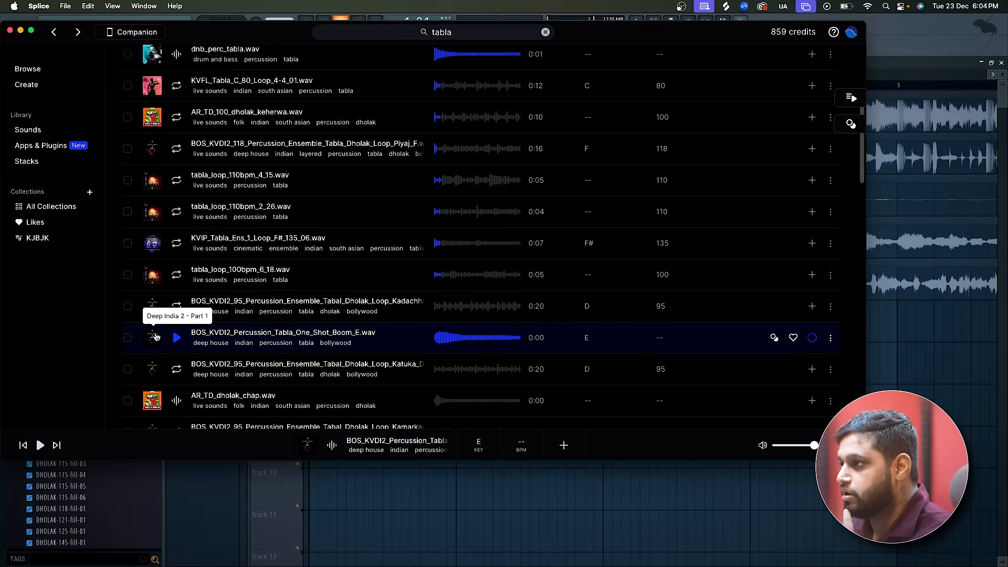
drag(157, 337, 320, 321)
click(297, 338)
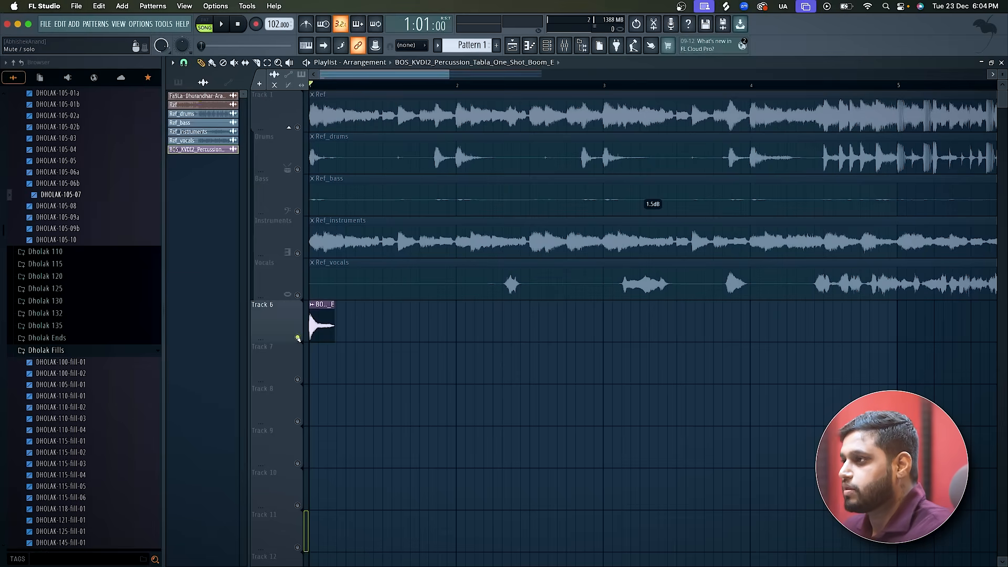
scroll(296, 345, up, 2)
scroll(296, 345, up, 3)
mouse_move(331, 326)
mouse_down()
mouse_move(332, 377)
mouse_move(331, 316)
mouse_up()
scroll(328, 314, down, 3)
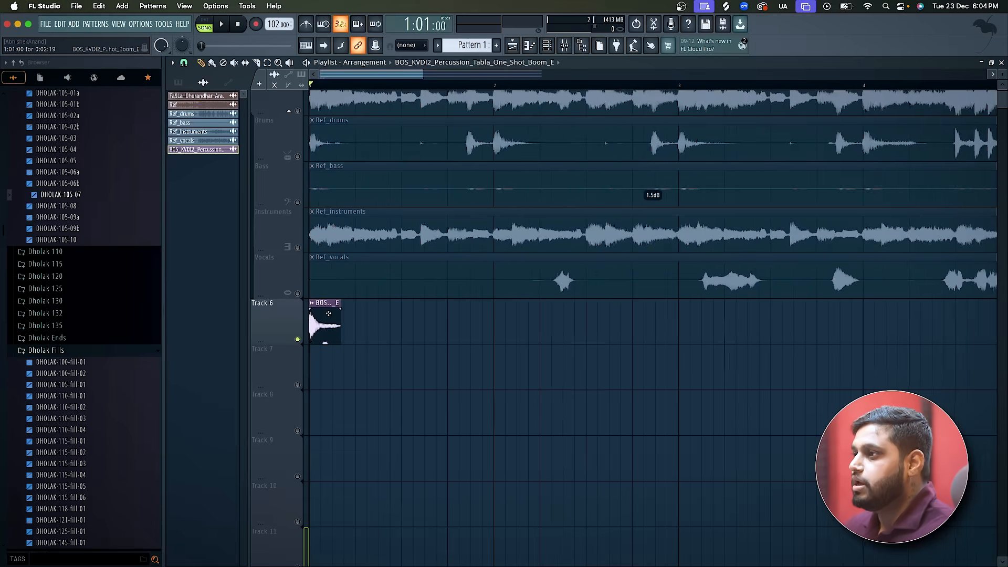
Switch to Chrome, search Google for "d minor scale", and open the piano keyboard diagram from the results.
scroll(329, 313, up, 1)
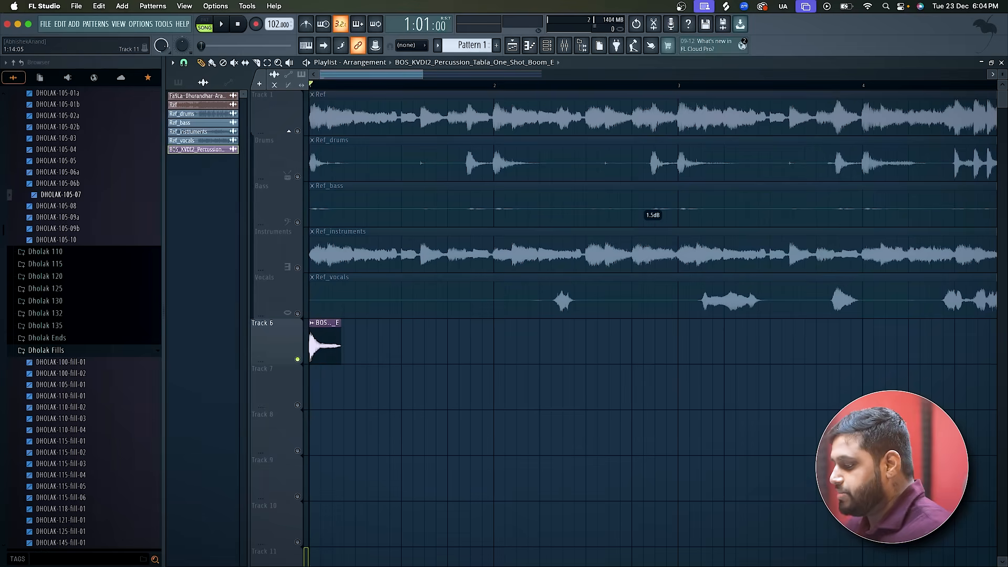
key(super+Tab)
click(183, 25)
text(d minor scale)
key(Return)
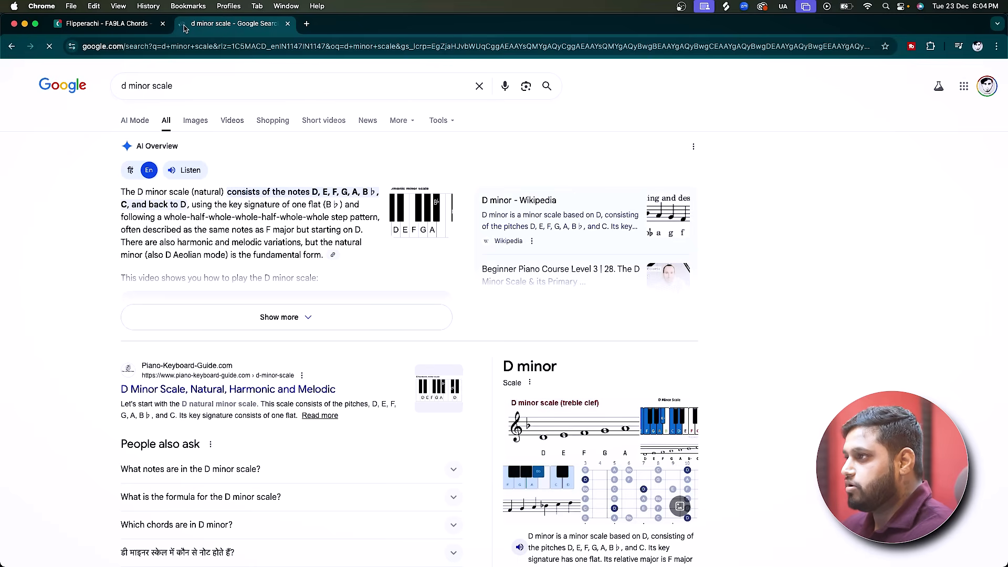
click(398, 219)
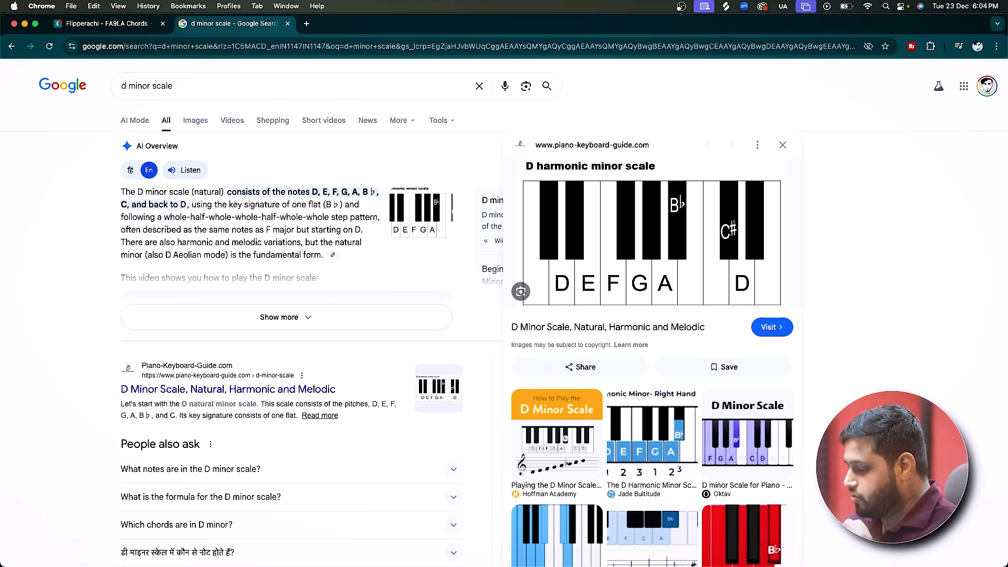
Examine the tabla clip's note in FL Studio against the notes in Chrome's D minor scale diagram, ending back in FL Studio.
key(super+Tab)
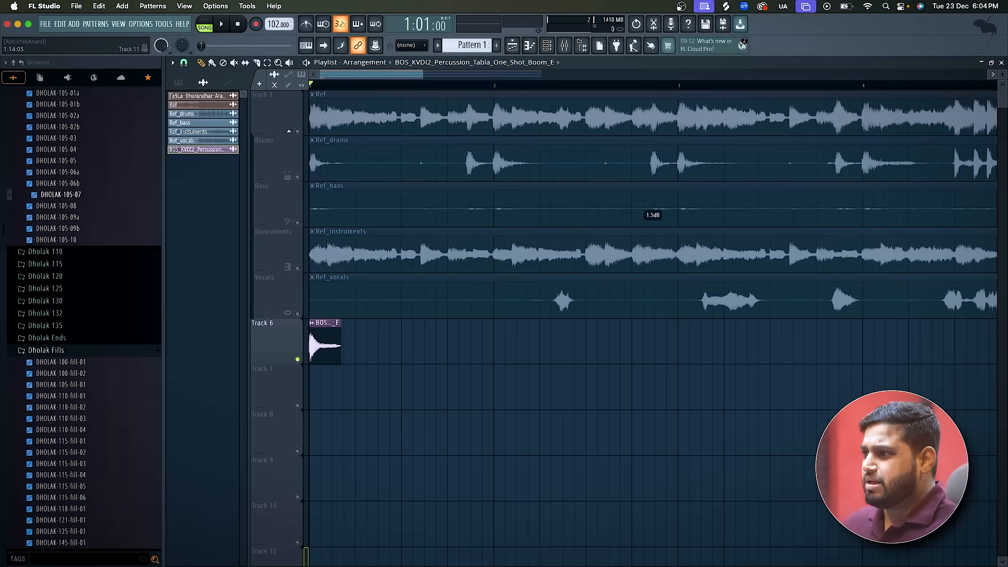
ctrl+scroll(285, 377, up, 3)
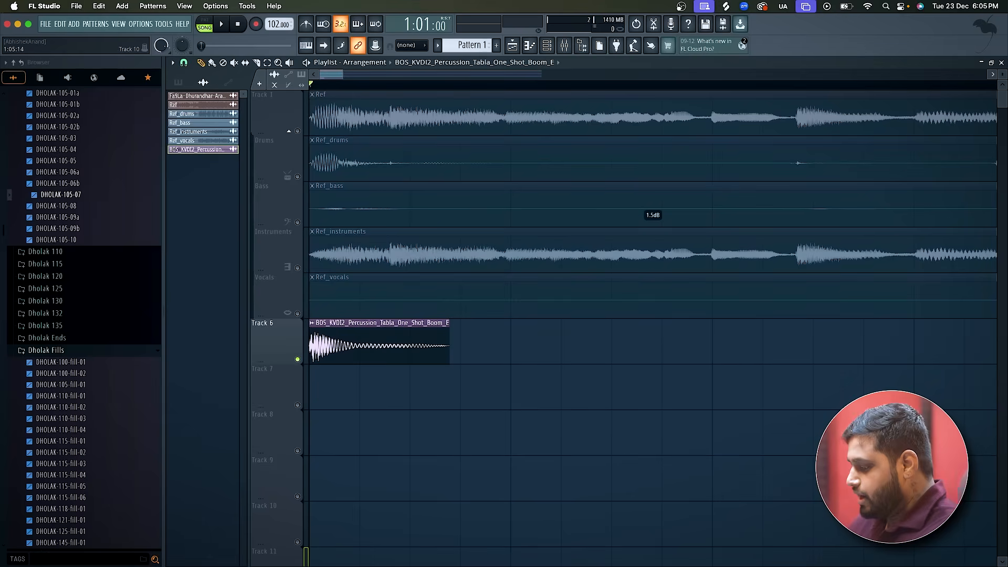
key(super+Tab)
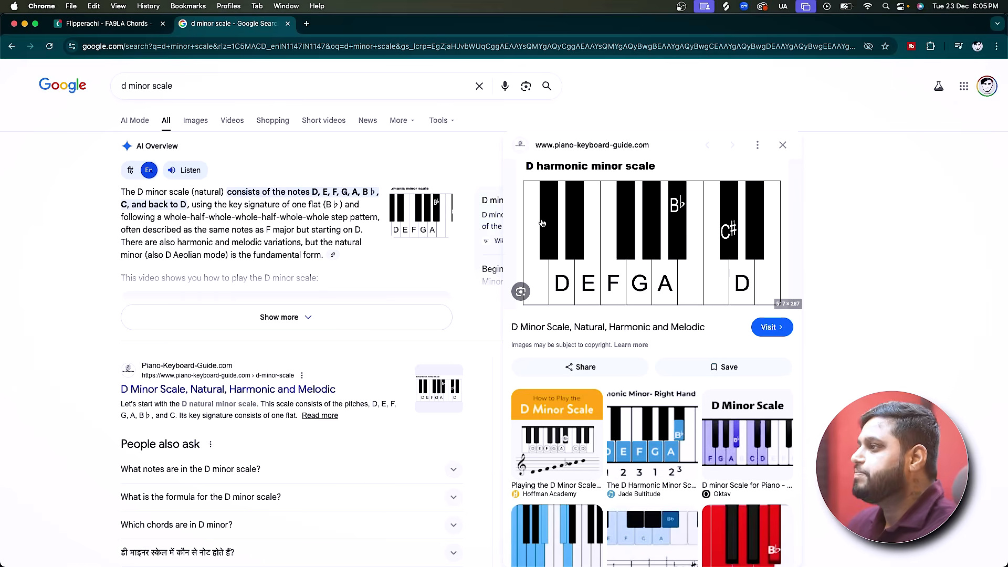
click(585, 282)
key(super+w)
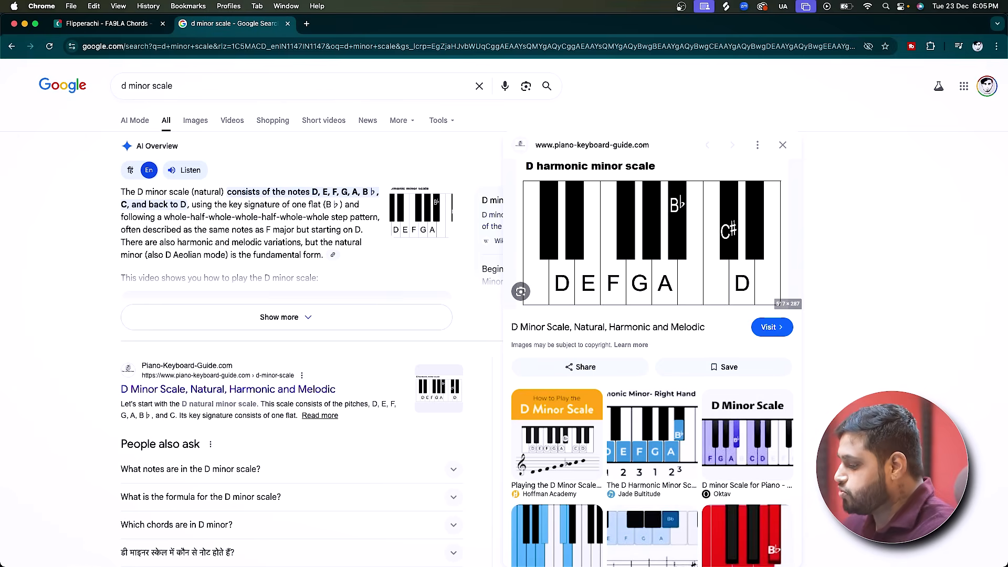
key(super+Tab)
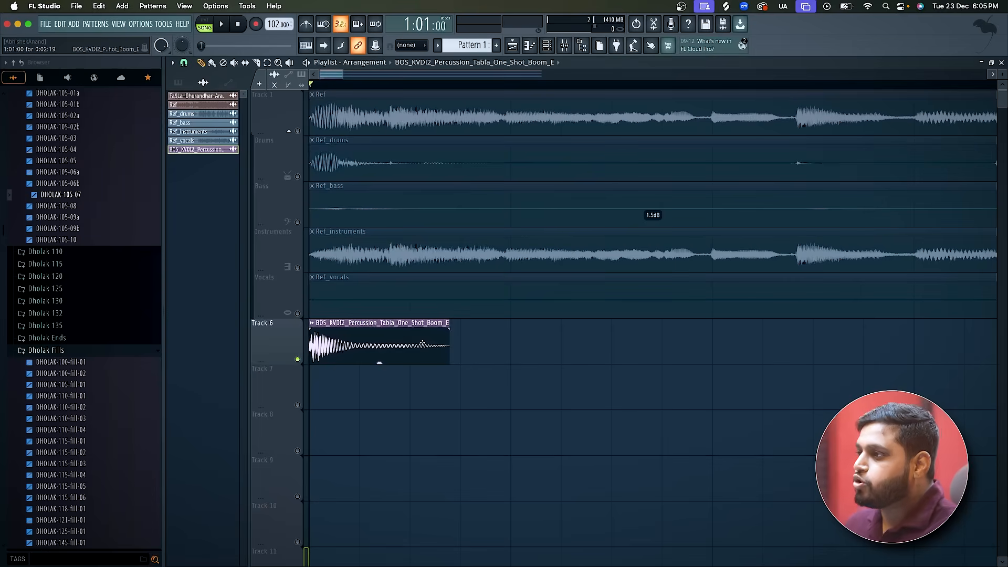
Try a time-stretching pitch shift of -200 cents on the tabla one-shot clip, reset the pitch, and close its settings.
double_click(385, 359)
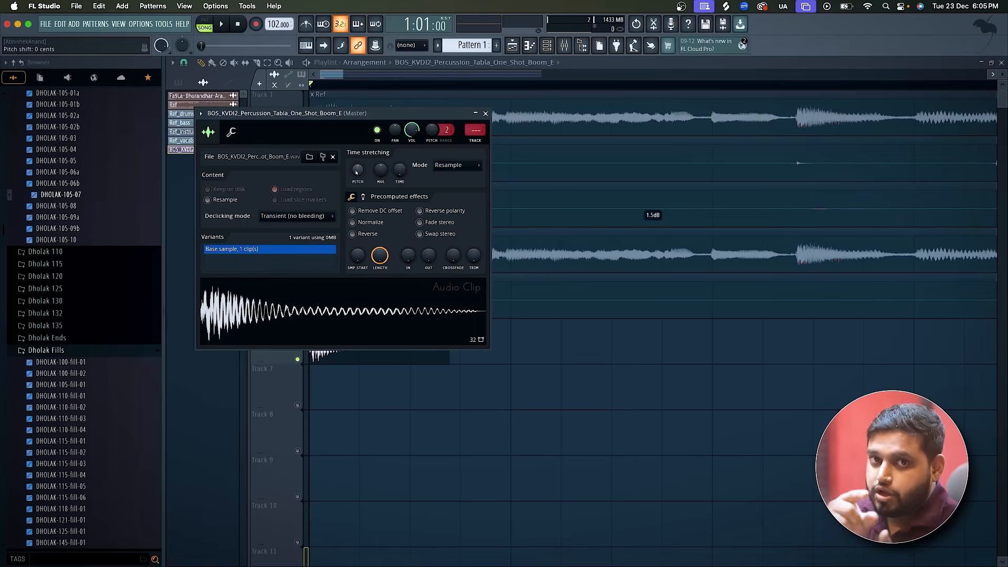
drag(356, 172, 357, 183)
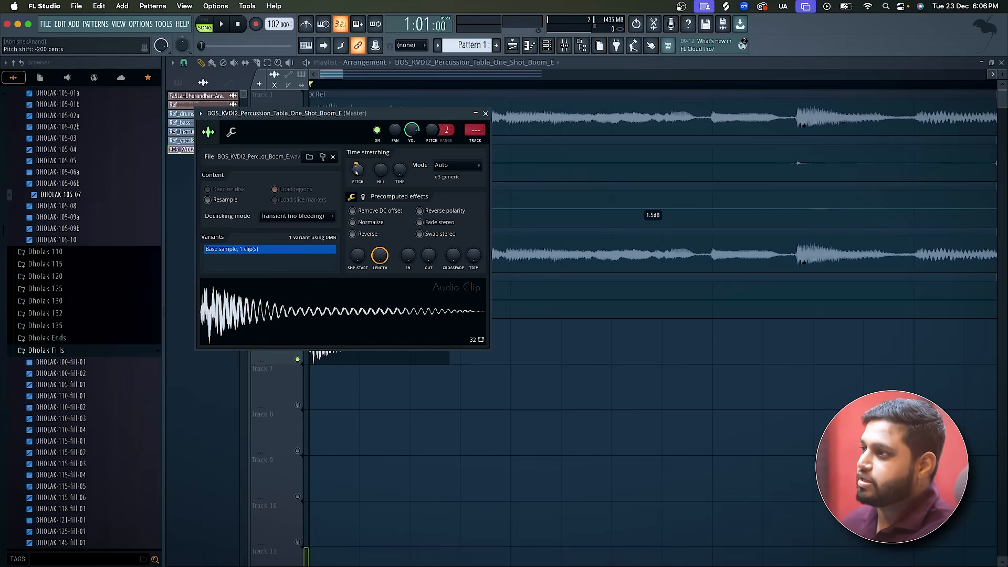
click(310, 329)
click(310, 329)
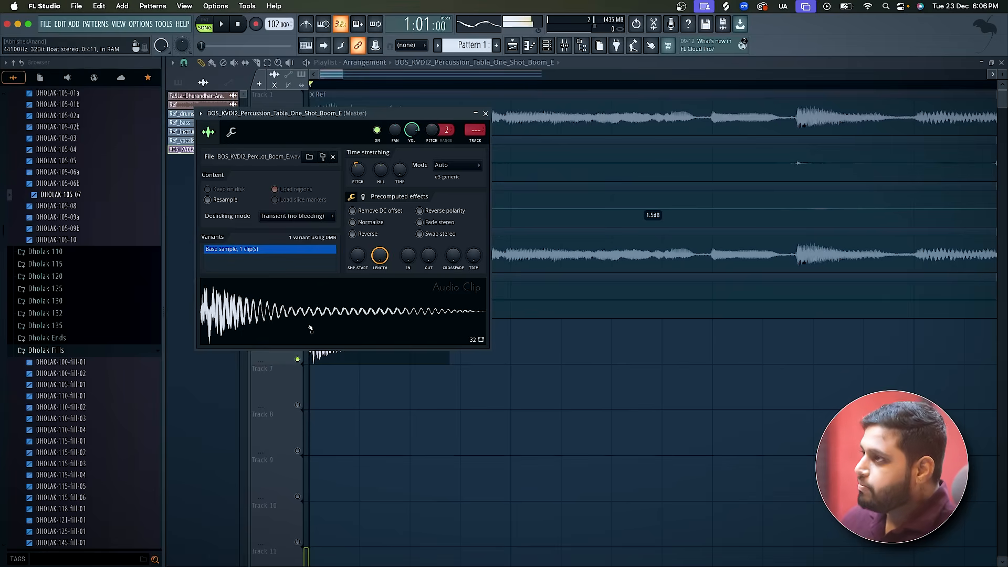
right_click(357, 175)
click(363, 183)
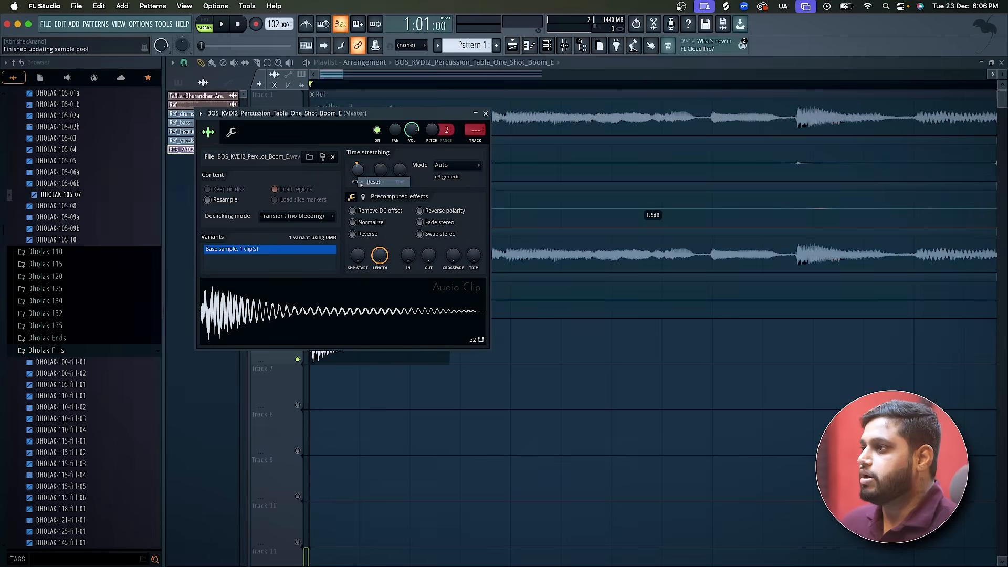
click(486, 113)
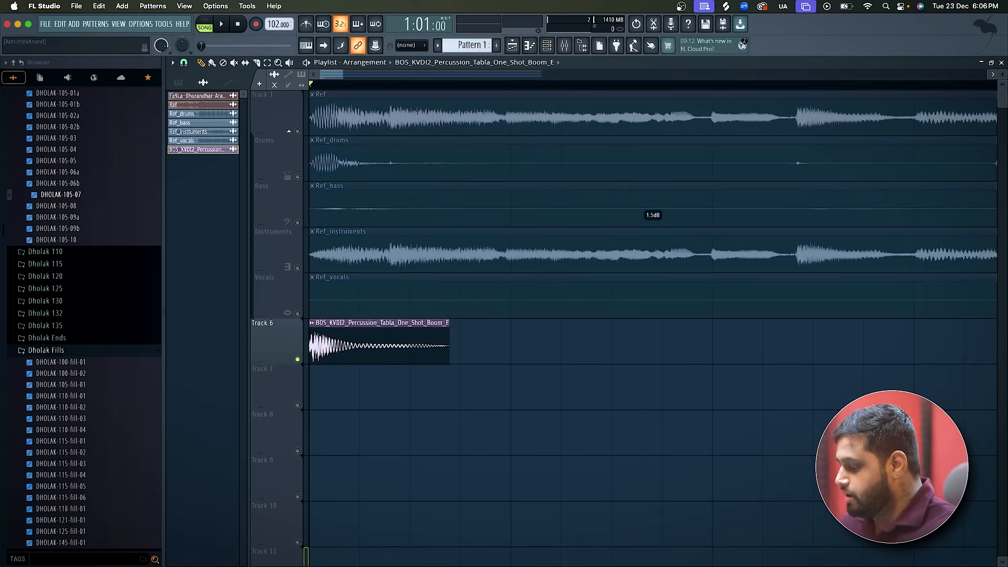
Recheck the D minor scale diagram in Chrome and play the tabla one-shot on Track 6 in FL Studio.
key(super+Tab)
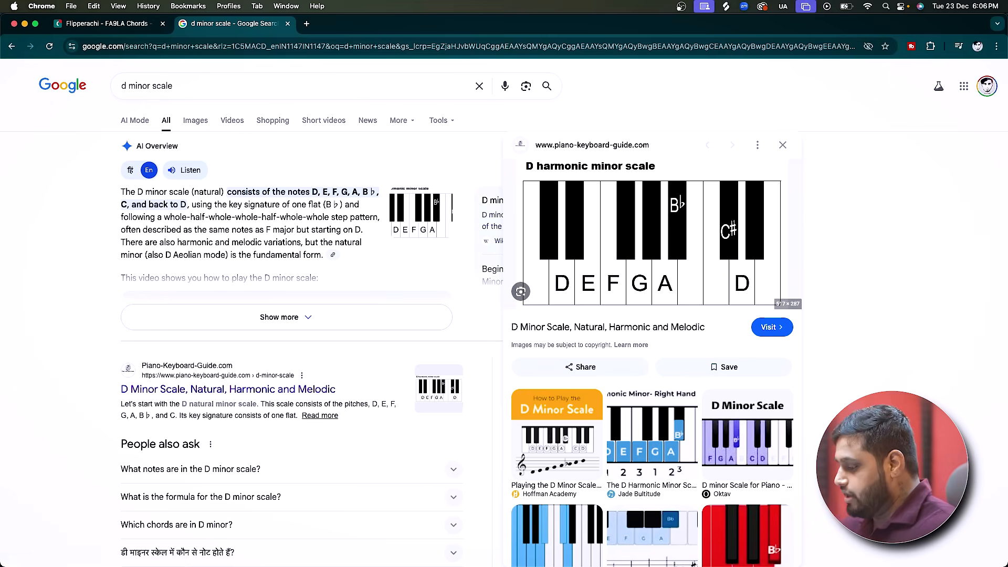
key(super+Tab)
key(space)
scroll(426, 381, down, 5)
key(space)
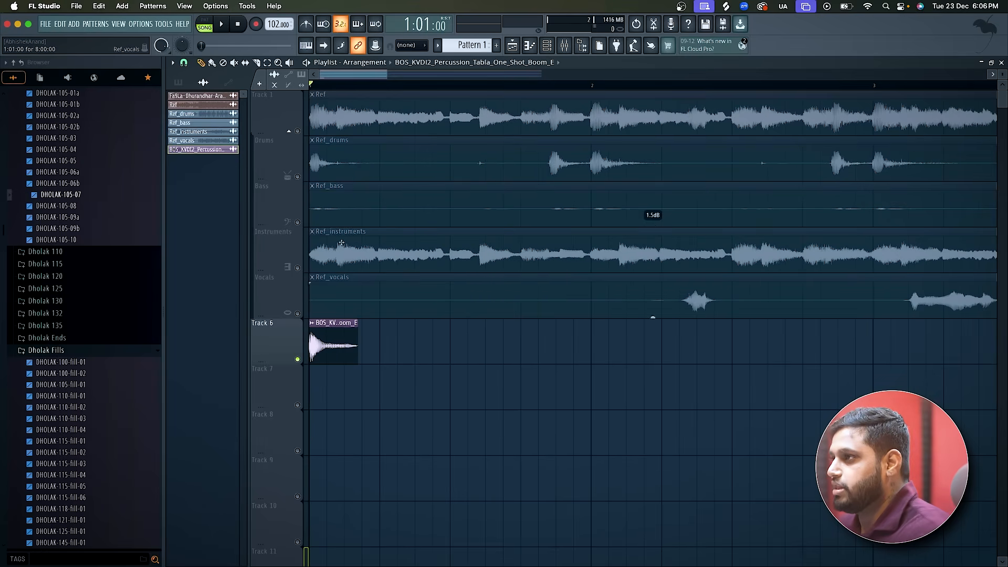
Unmute the Drums track and play its opening together with the tabla one-shot, examining where the reference hits fall.
click(297, 176)
scroll(332, 333, down, 1)
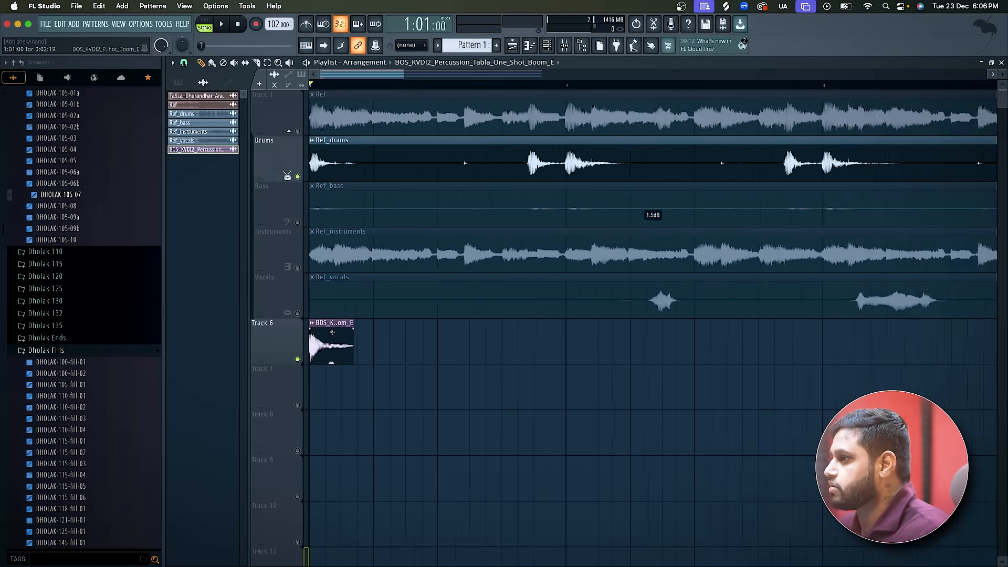
key(space)
scroll(500, 361, up, 2)
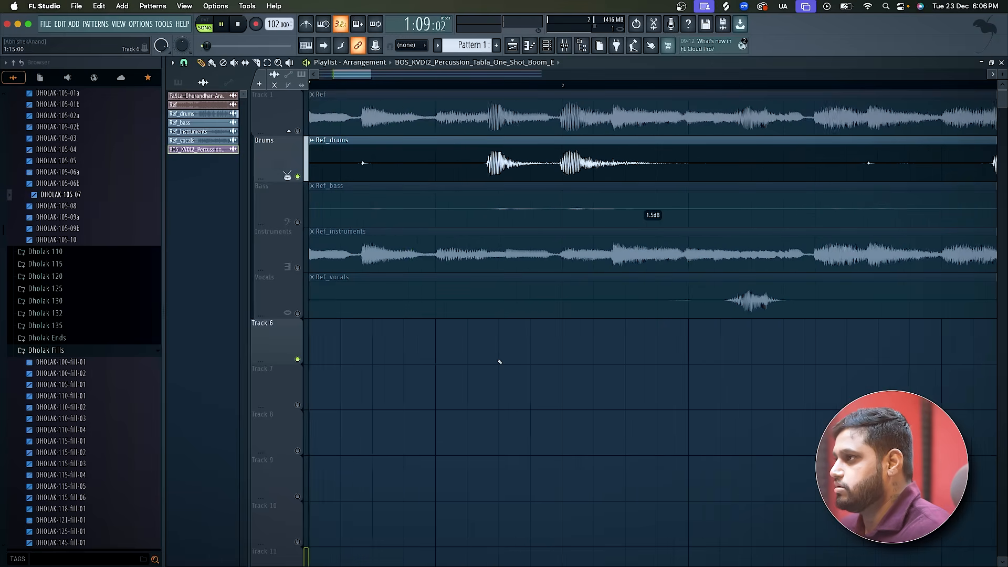
key(space)
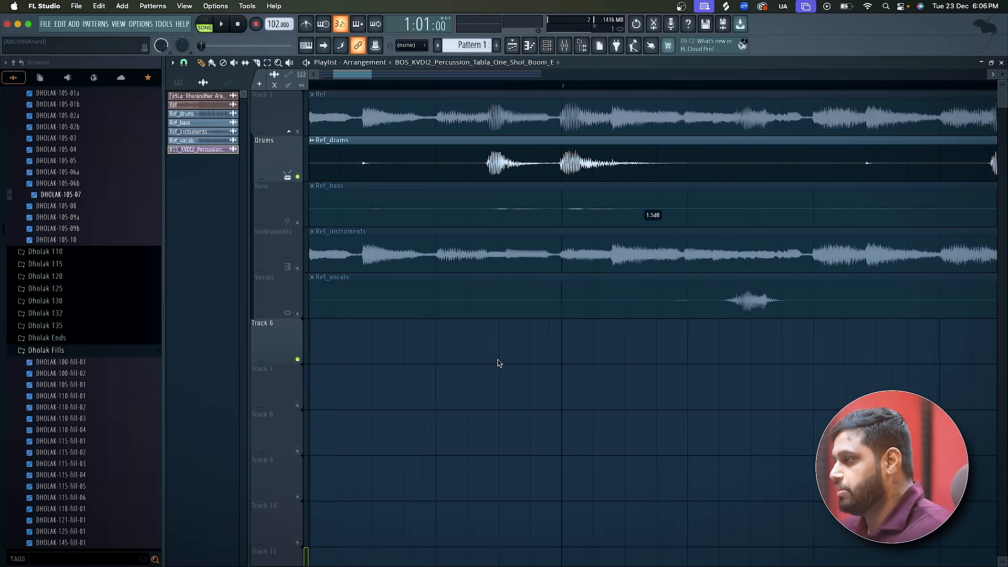
scroll(498, 363, down, 2)
Place copies of the tabla one-shot on Track 6 at the starts of bars 2 and 3, playing them against the Drums stem.
key(space)
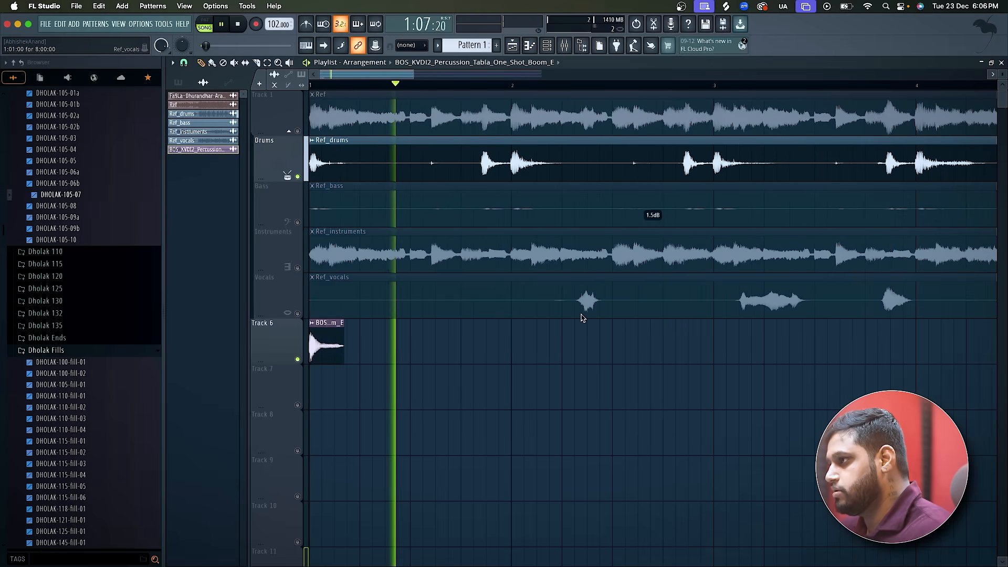
click(509, 345)
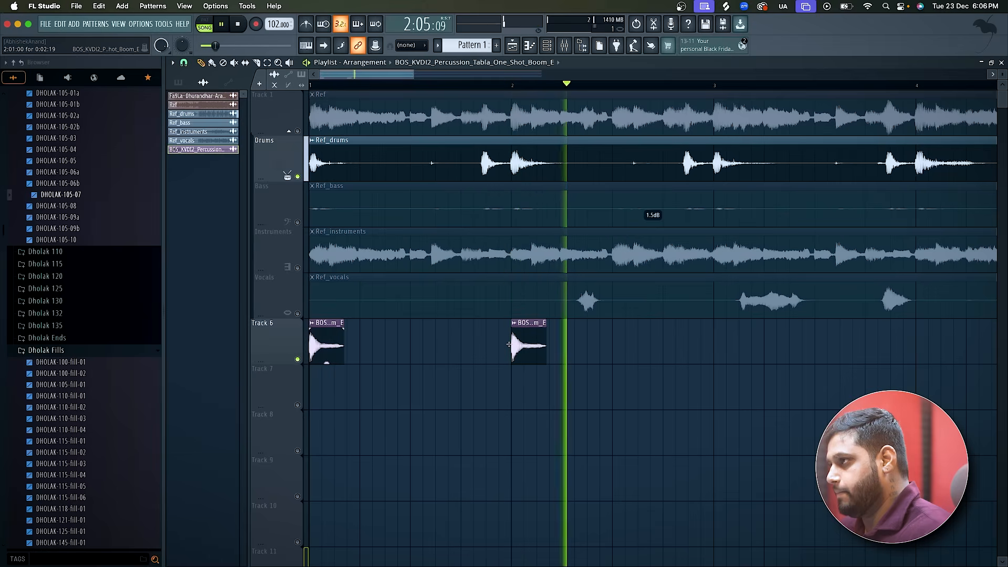
key(space)
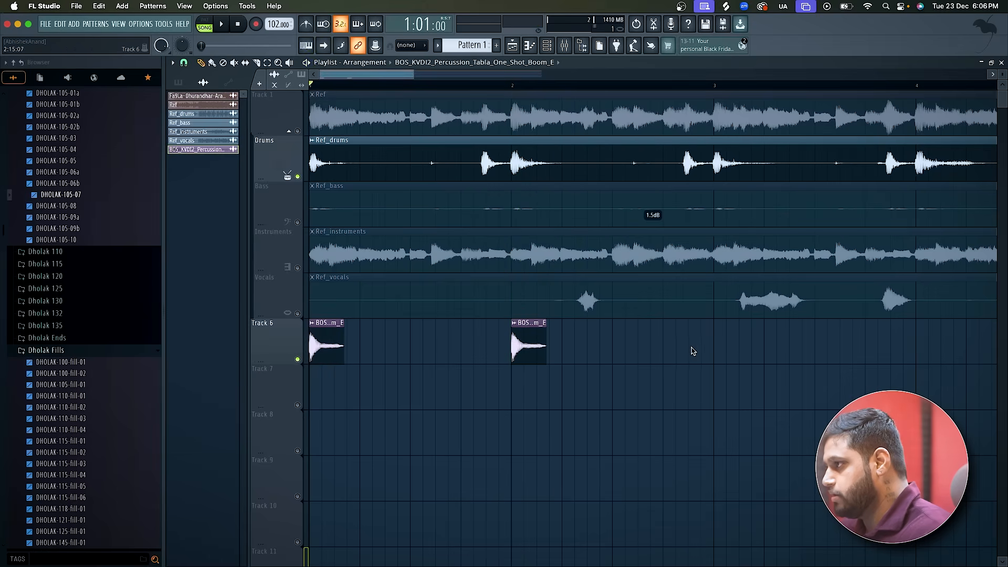
click(689, 346)
drag(705, 350, 731, 351)
key(space)
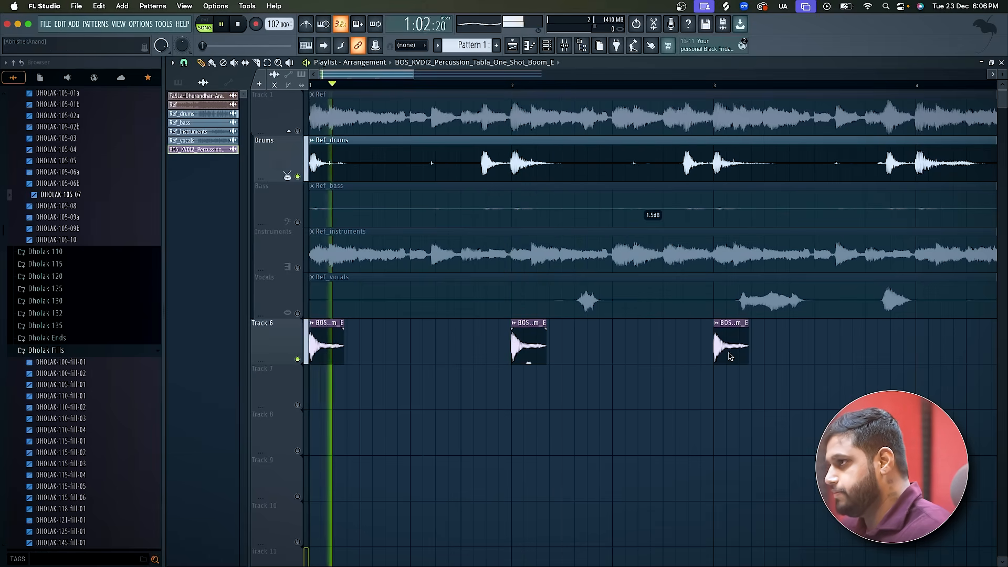
key(space)
Solo Track 1, set the Ref clip's channel volume to 82%, and play the opening to check its level.
right_click(298, 131)
double_click(344, 114)
drag(451, 173, 451, 158)
key(space)
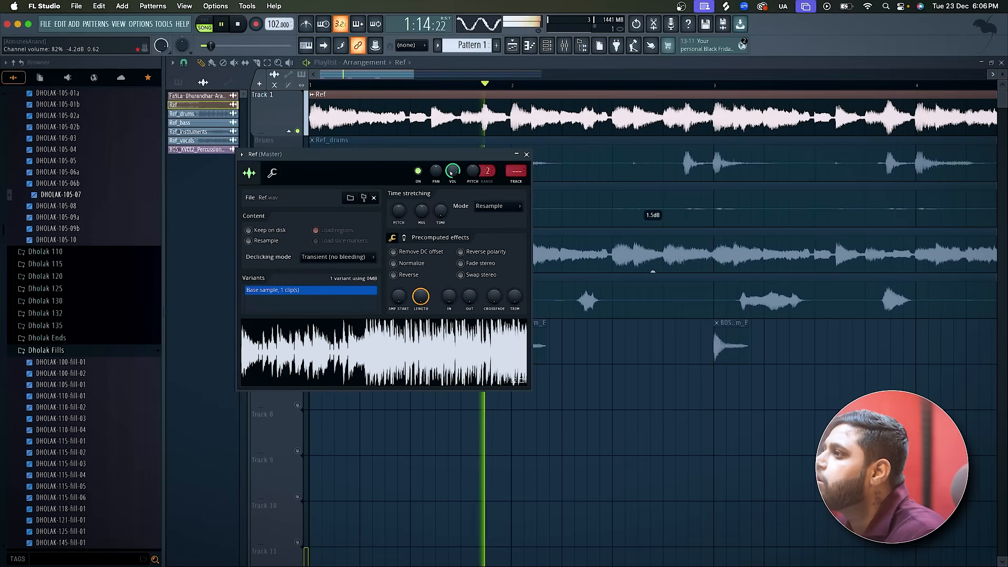
key(space)
key(space)
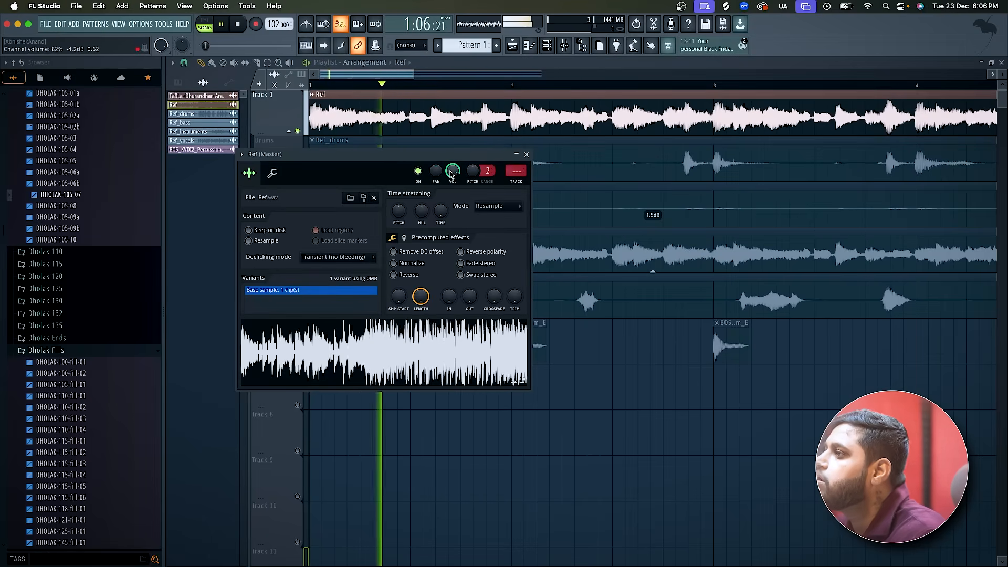
key(space)
click(527, 154)
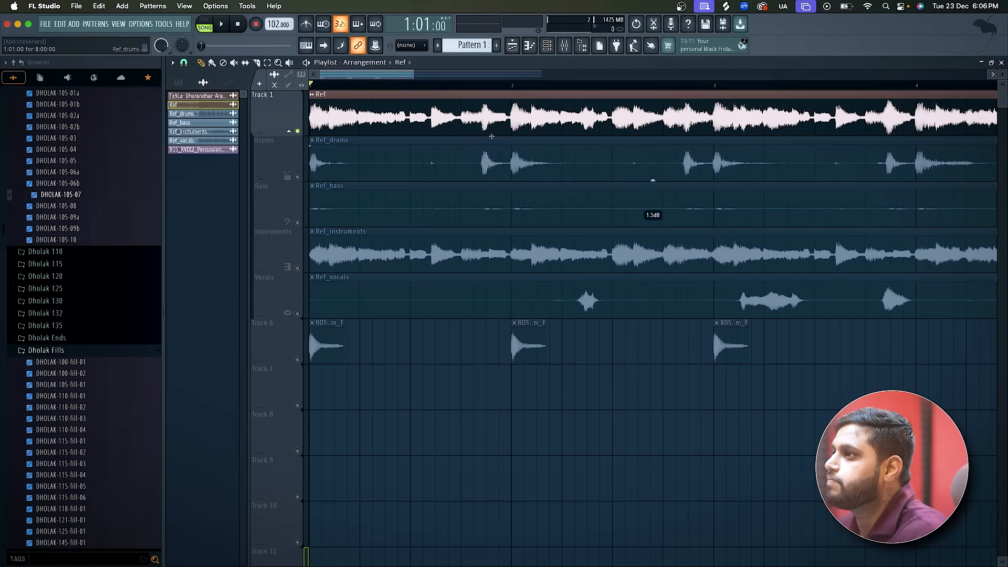
Unmute Track 6 and play its tabla hits together with the full reference on Track 1.
click(297, 360)
key(space)
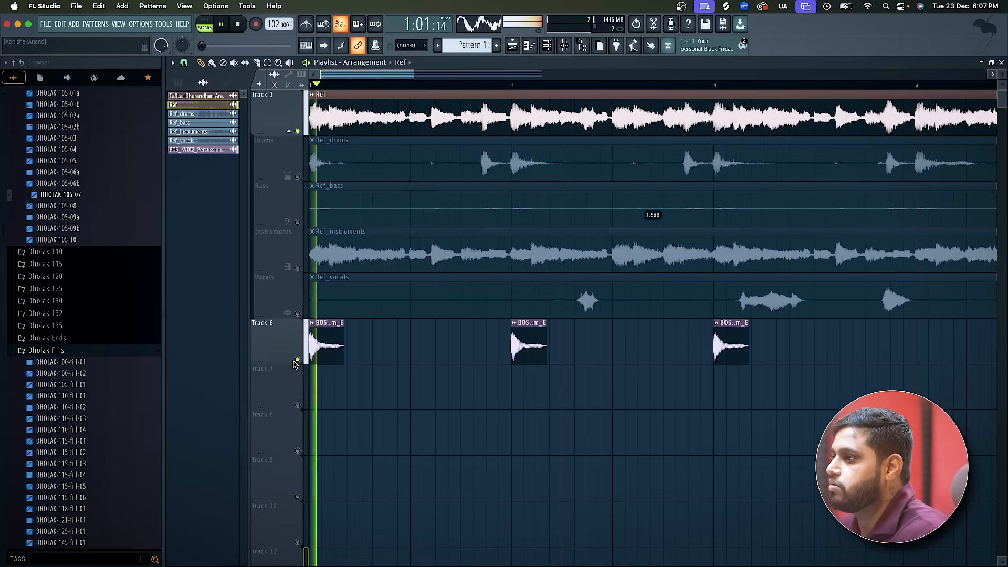
key(space)
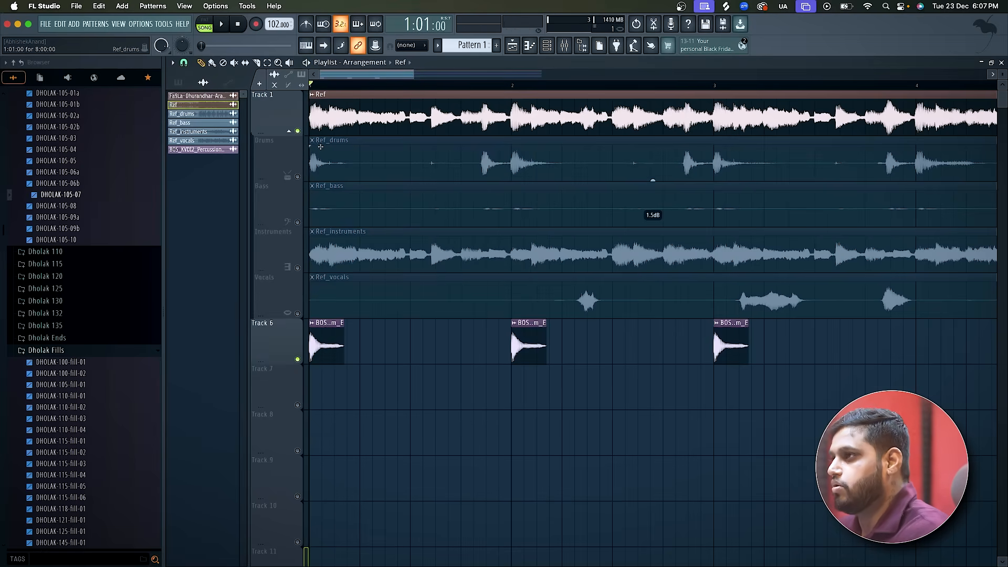
Mute Track 1, unmute Drums, and play bar 1 up to its last beat, examining where the extra hit falls.
click(297, 132)
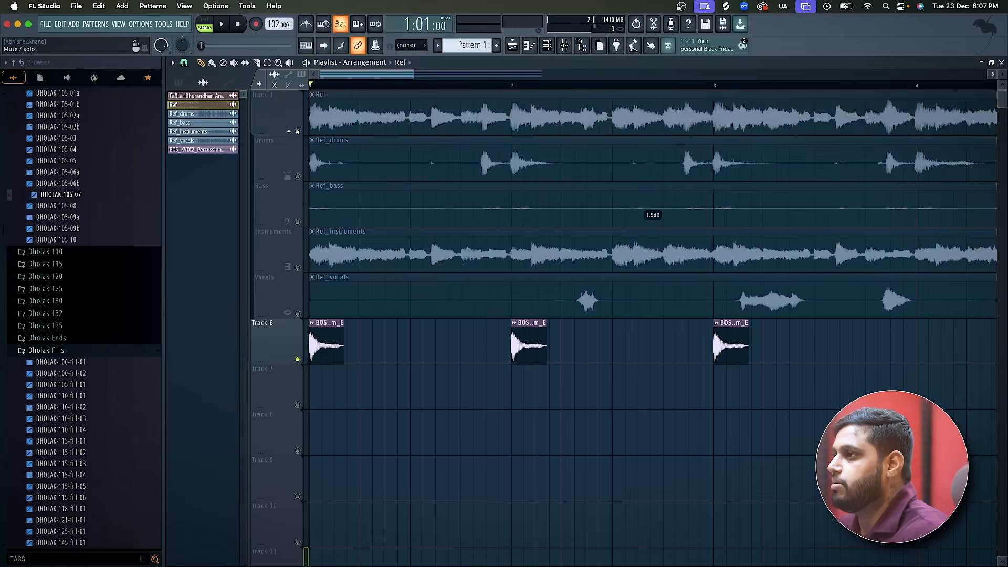
click(297, 177)
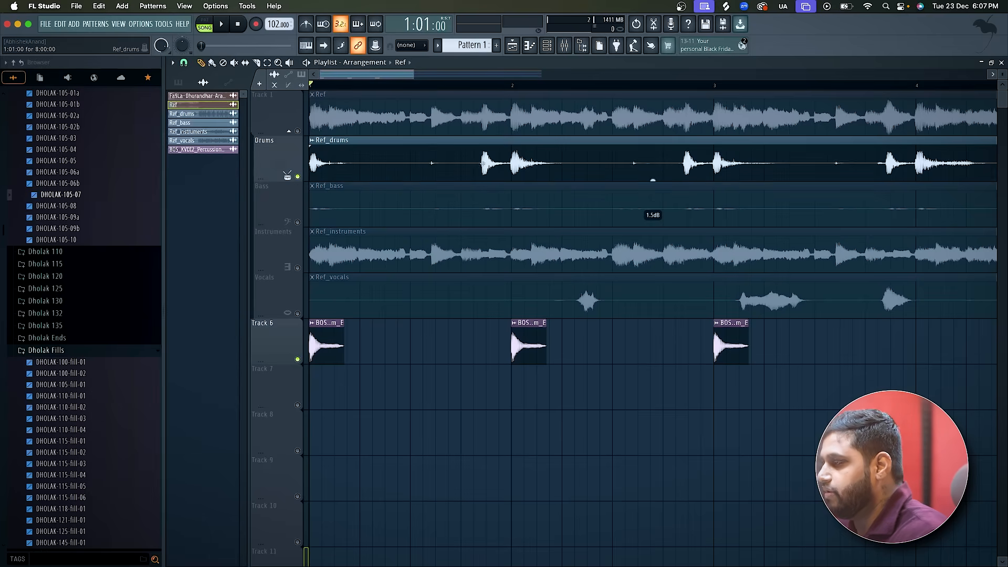
key(space)
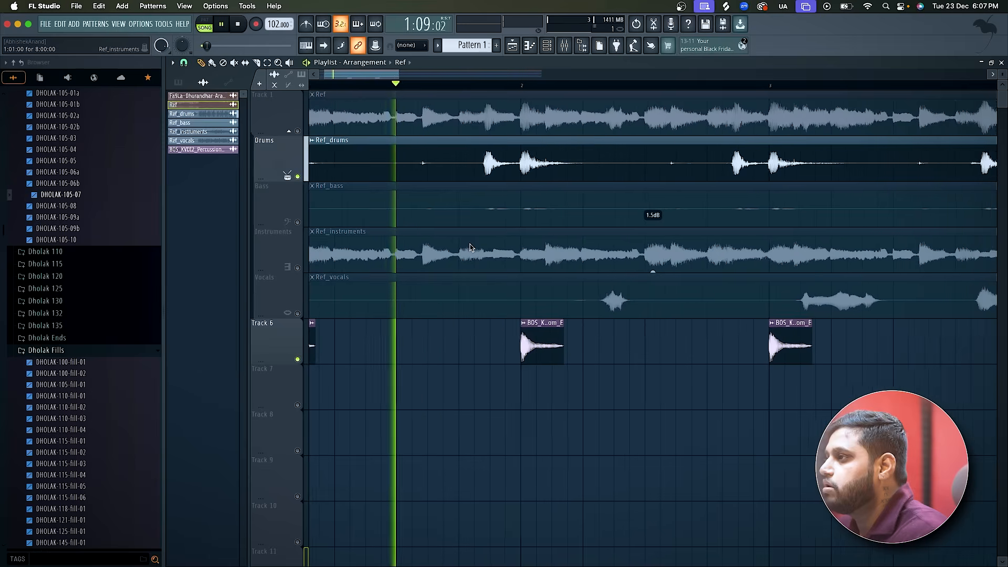
scroll(470, 247, up, 1)
key(space)
click(458, 84)
key(space)
key(space)
key(space)
key(space)
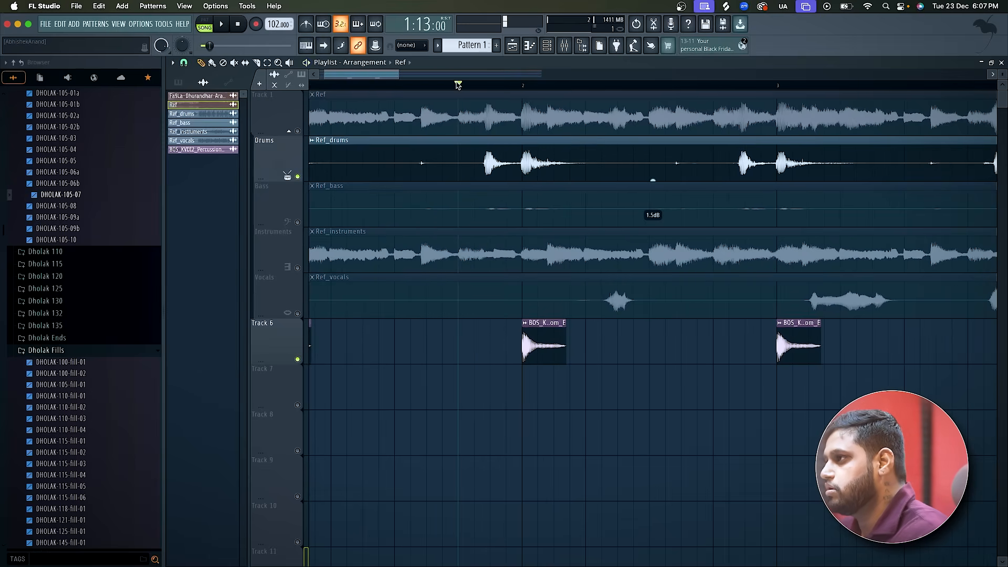
Play the opening while toggling the Drums track, comparing its hits with the tabla one-shots on Track 6.
scroll(463, 278, down, 2)
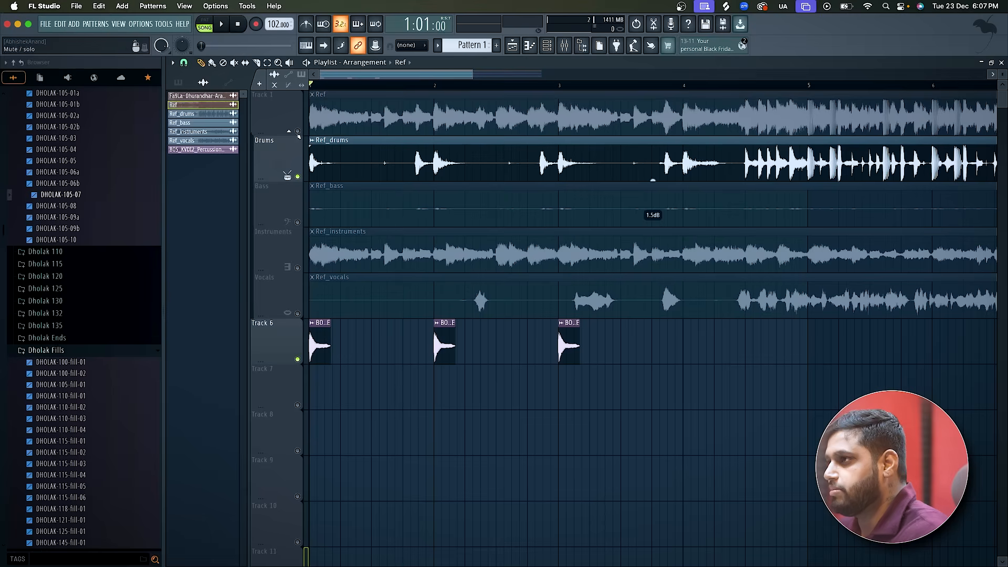
click(298, 177)
key(space)
key(space)
key(space)
key(space)
click(299, 177)
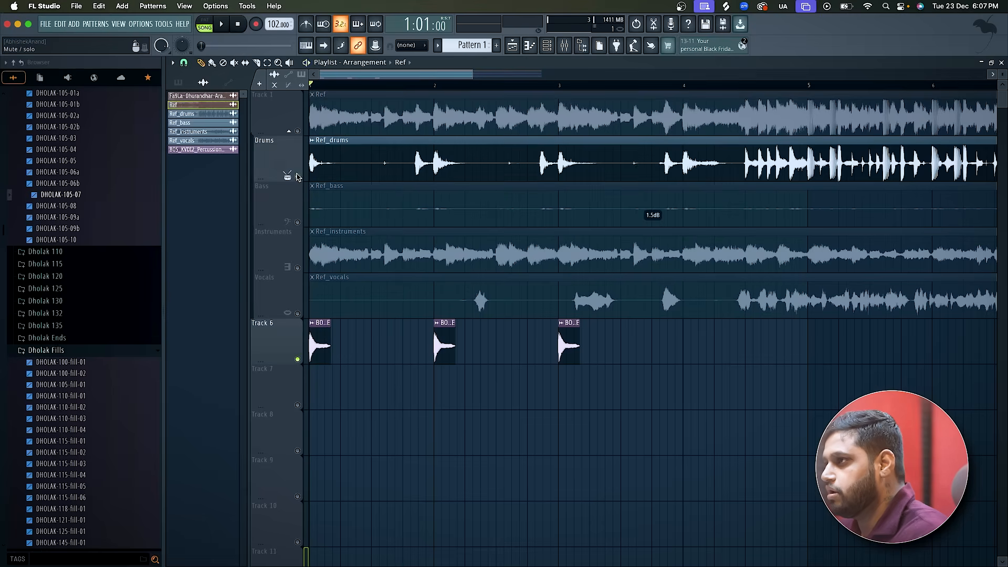
Place a copy of the tabla one-shot on Track 6 at 1:14:14, aligned with the Drums hit before bar 2.
scroll(342, 406, up, 4)
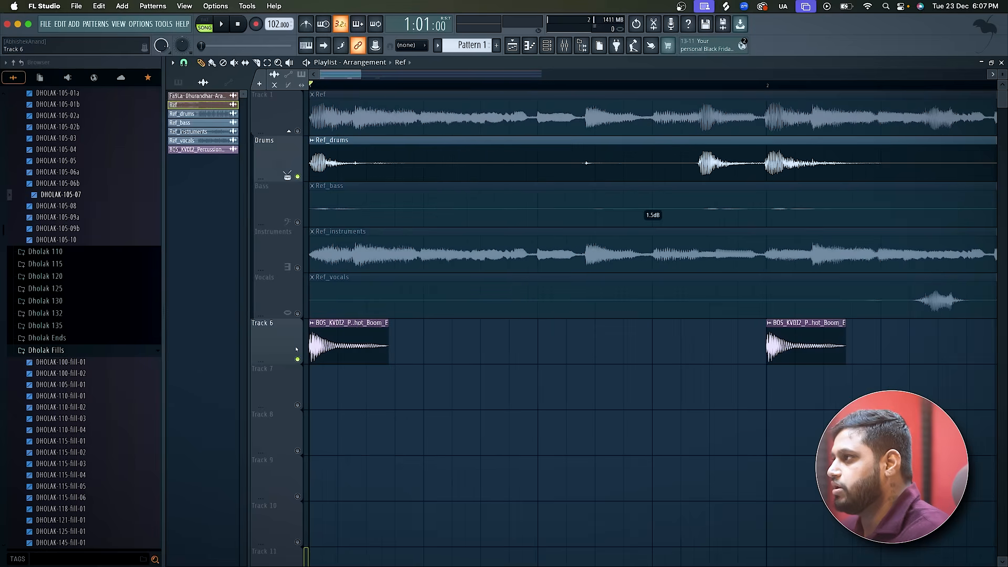
click(339, 347)
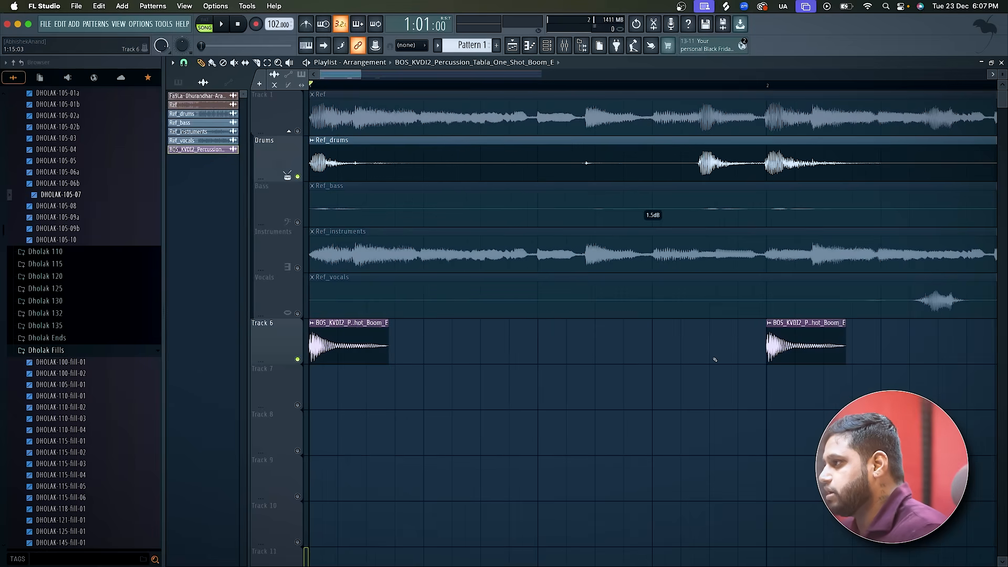
scroll(716, 360, up, 2)
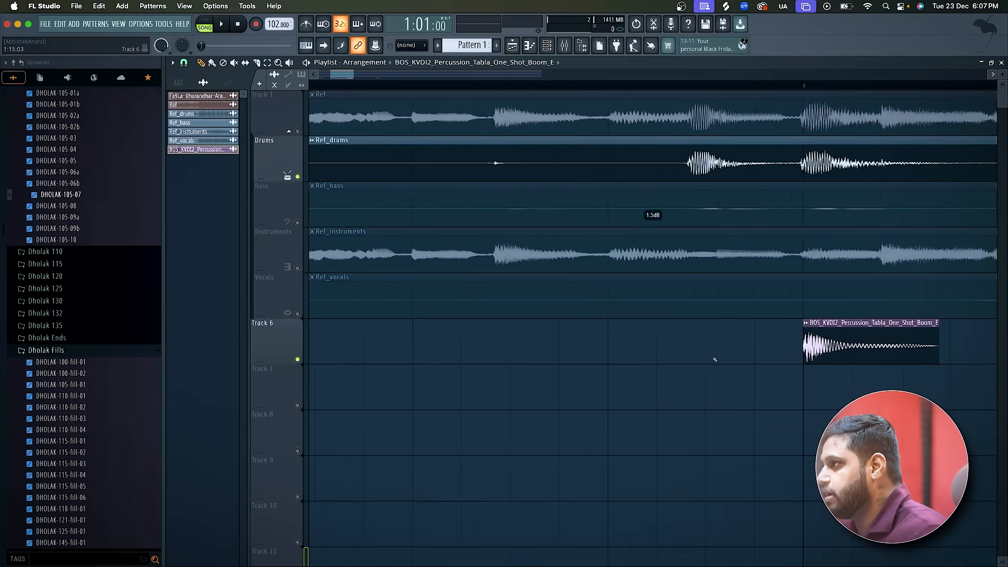
click(681, 86)
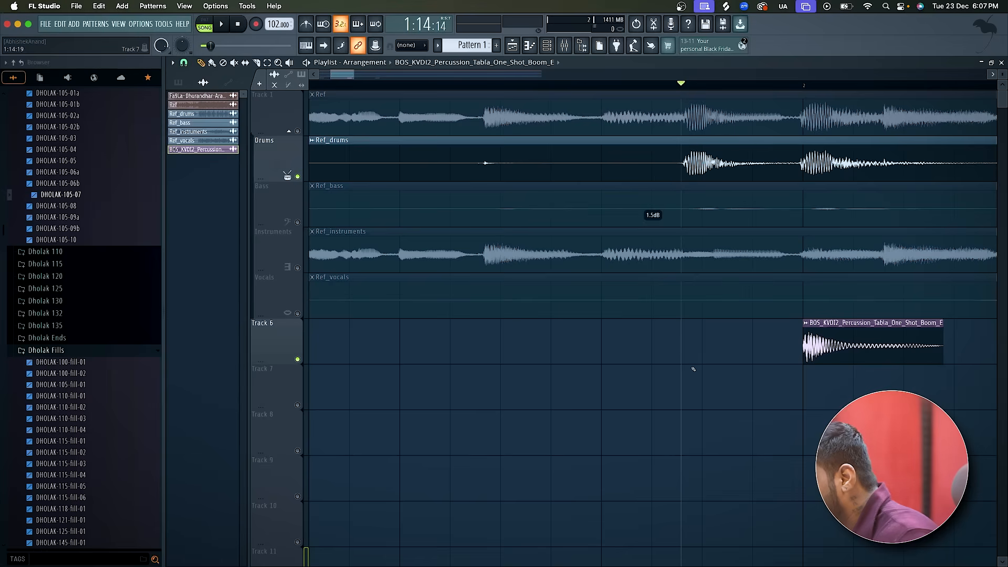
click(681, 353)
drag(699, 355, 695, 354)
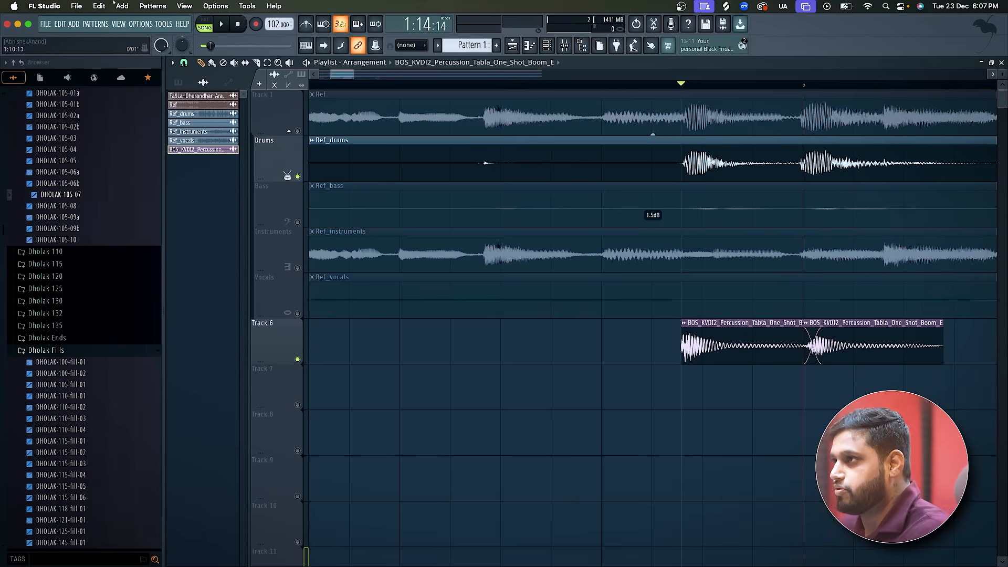
Slice off and delete the new tabla clip's overlapping tail, and trim its end to meet the bar 2 clip.
click(256, 63)
mouse_move(787, 354)
mouse_down()
mouse_move(802, 357)
mouse_move(791, 359)
mouse_up()
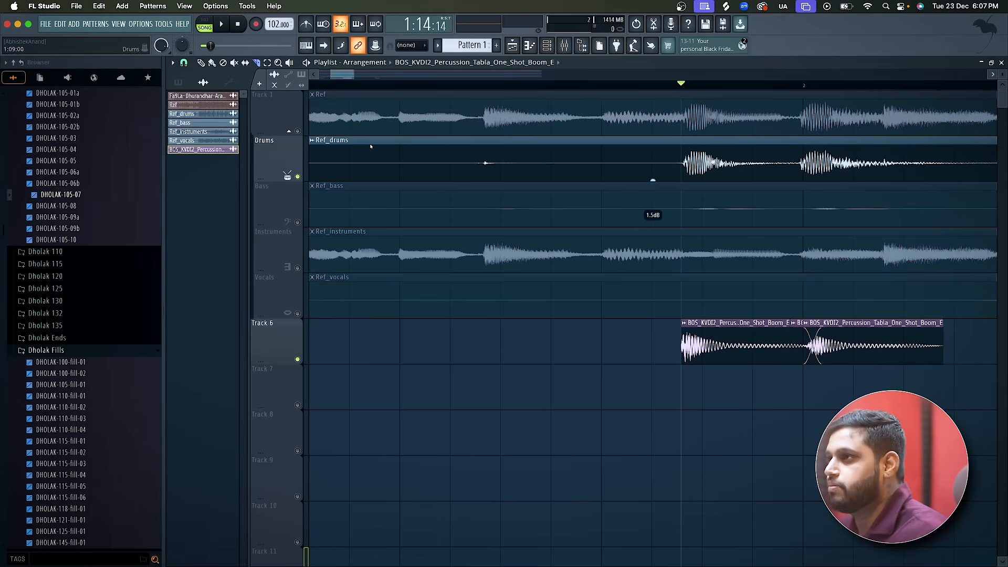
click(201, 63)
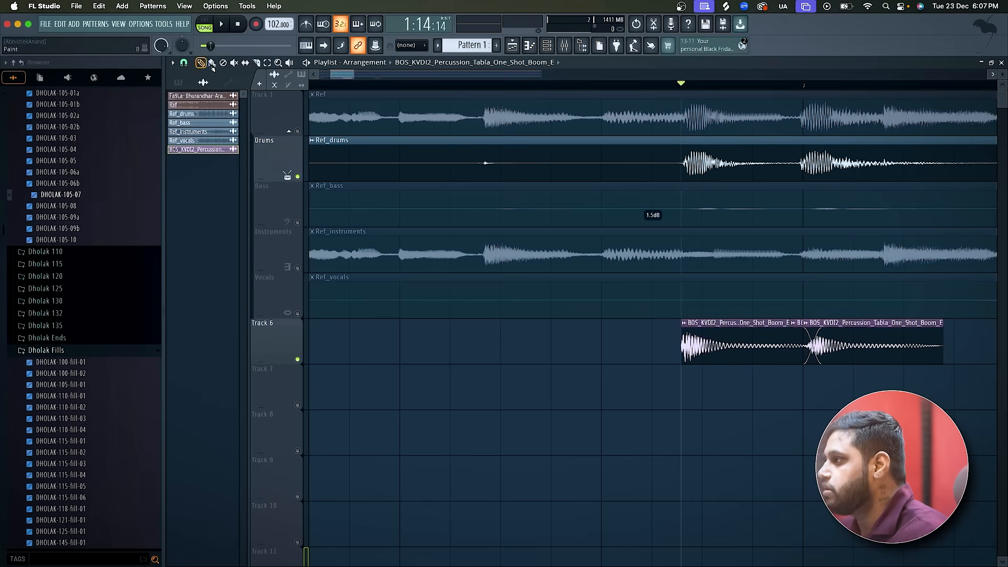
right_click(798, 339)
drag(788, 323, 796, 321)
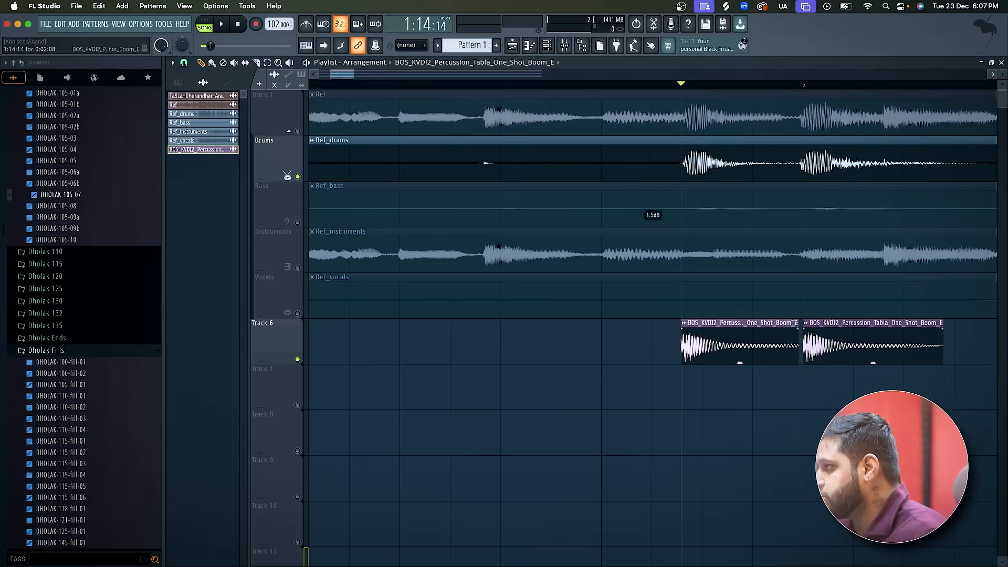
Delete the Track 6 tabla clips at bars 2 and 3, and repeat bar 1's two-hit pattern across bars 2, 3 and 4.
scroll(797, 323, down, 3)
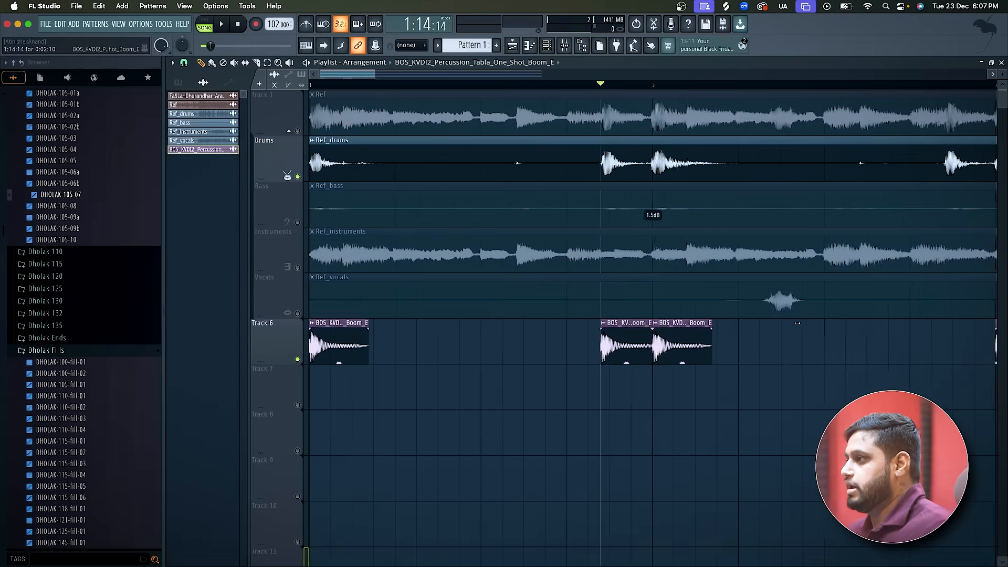
scroll(797, 325, down, 6)
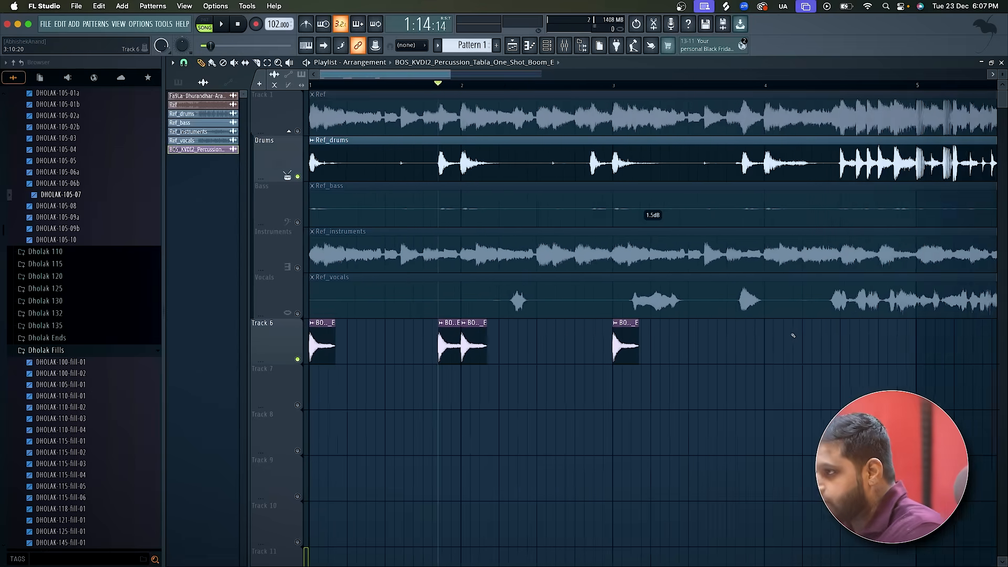
scroll(793, 336, down, 2)
right_click(547, 344)
right_click(436, 349)
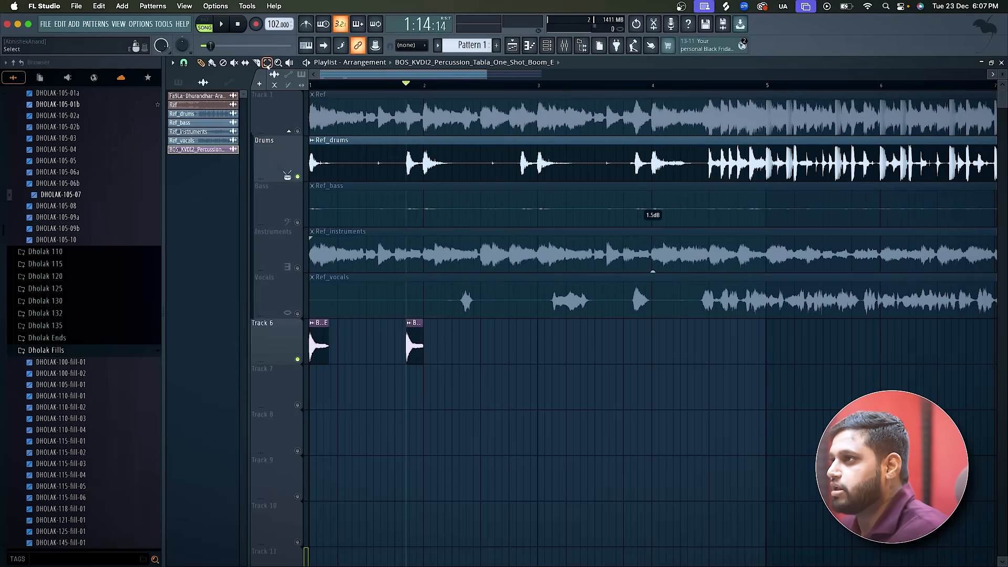
mouse_move(461, 351)
mouse_down()
mouse_move(308, 322)
mouse_move(462, 341)
mouse_move(434, 342)
mouse_up()
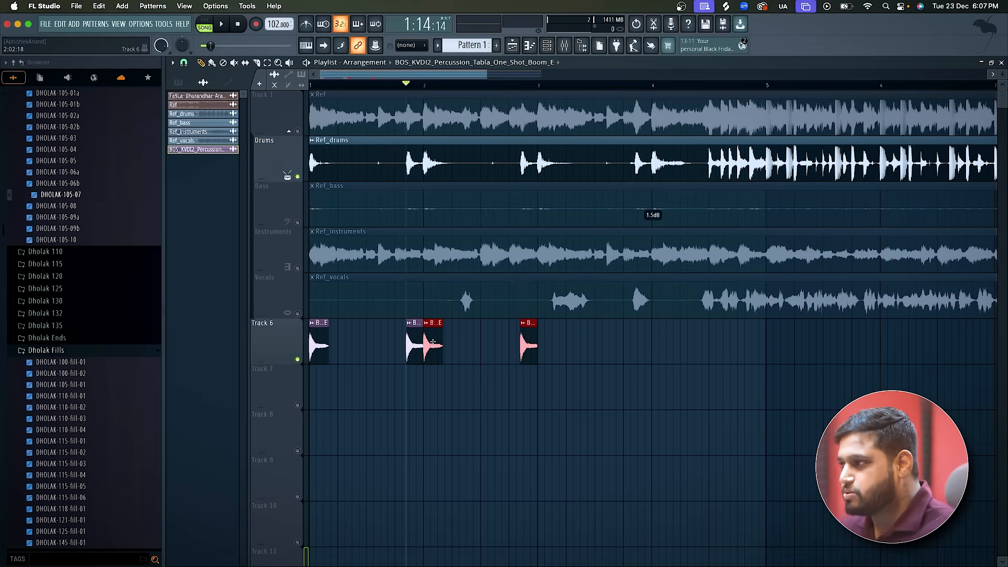
shift+drag(433, 342, 549, 347)
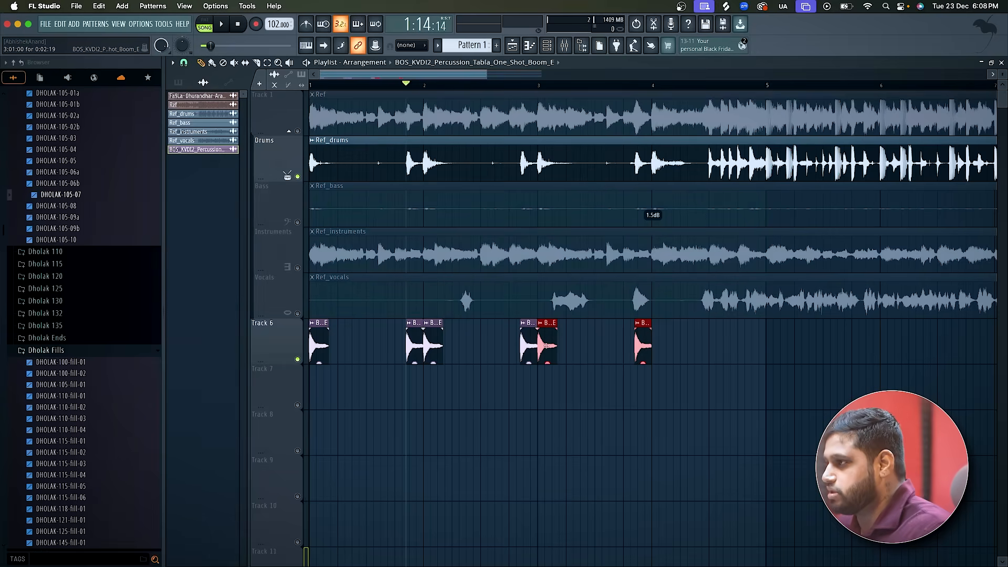
shift+drag(547, 345, 660, 348)
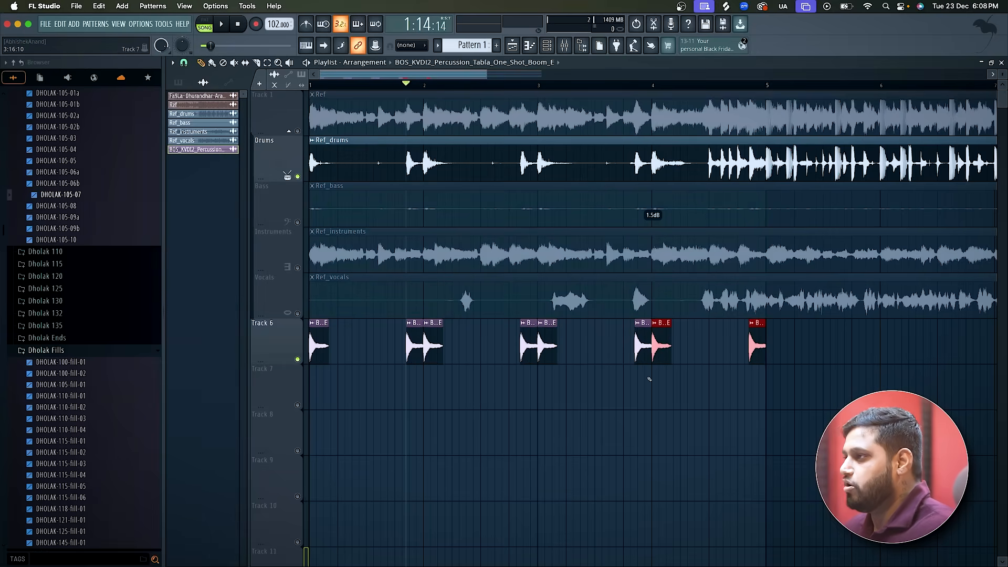
Mute Drums, enable the metronome and play the Track 6 tabla pattern from bar 1 to check its timing.
key(space)
key(space)
drag(347, 85, 308, 86)
key(space)
key(space)
click(310, 25)
key(space)
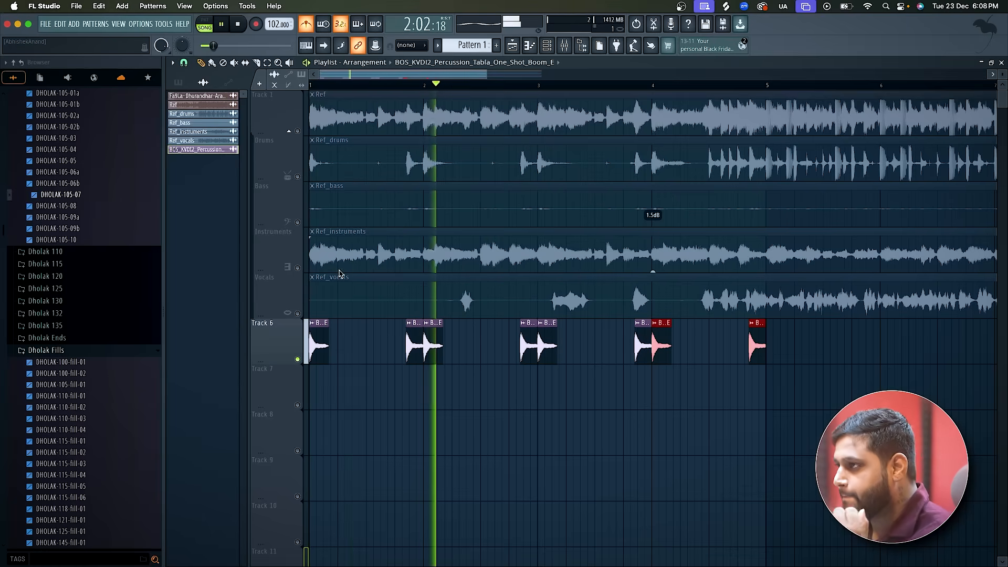
key(space)
Unmute Instruments and play the opening together with the Track 6 tabla pattern.
click(297, 270)
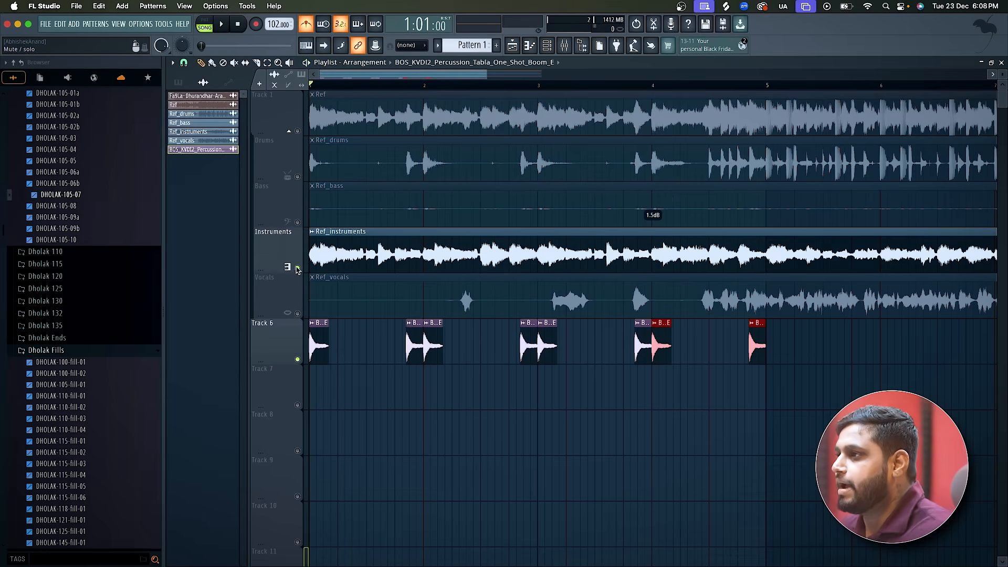
scroll(297, 269, up, 3)
key(space)
Solo the Instruments track, turn off the metronome, and replay bar 1 to examine its remaining percussion hits.
key(space)
key(space)
key(space)
key(space)
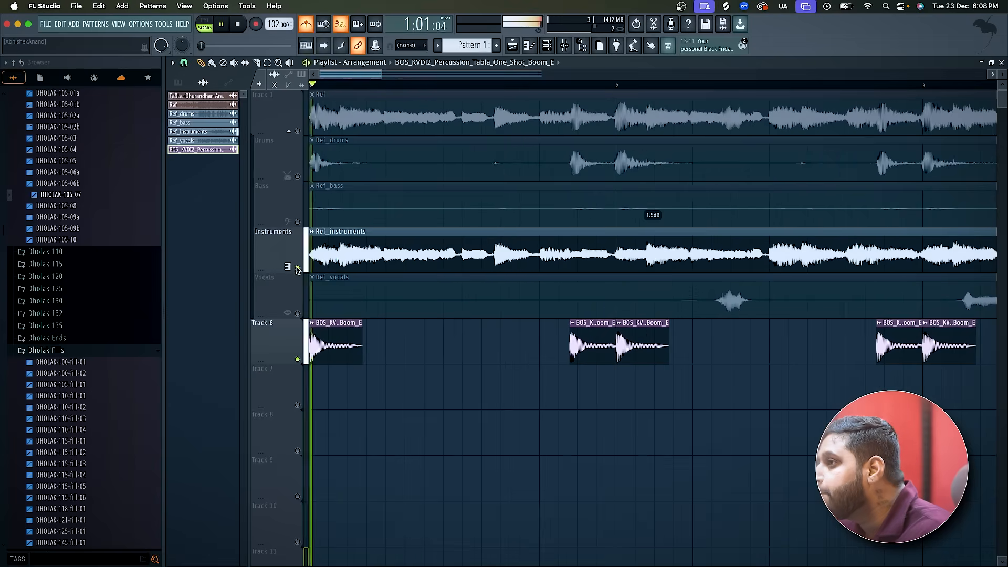
right_click(296, 270)
key(space)
key(space)
key(space)
key(space)
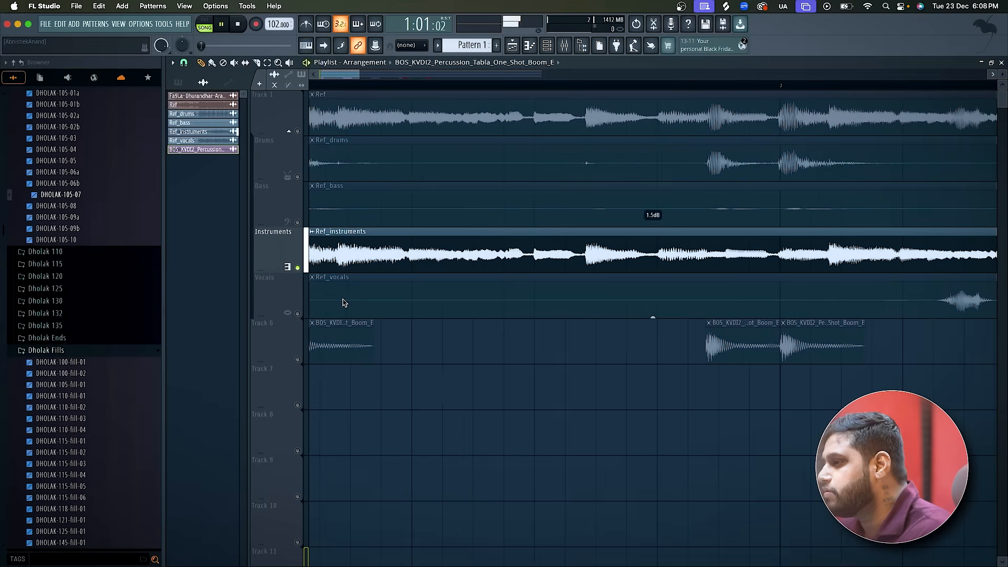
scroll(298, 83, up, 1)
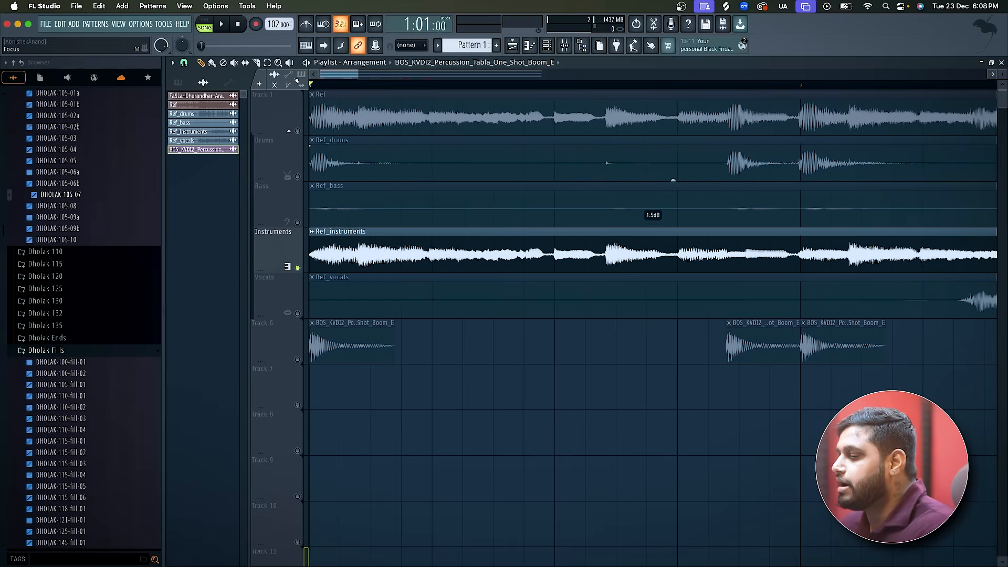
key(space)
key(space)
key(space)
key(space)
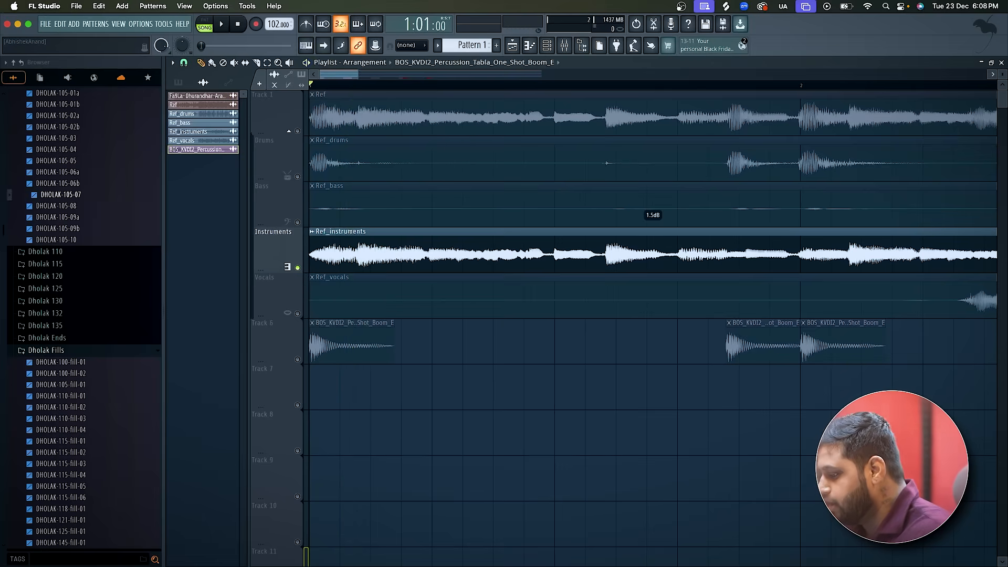
Switch to Splice and audition DHGOEL_tabla_one_shot_ta_D.wav and dnb_perc_tabla.wav from the tabla results.
key(super+Tab)
scroll(491, 214, up, 6)
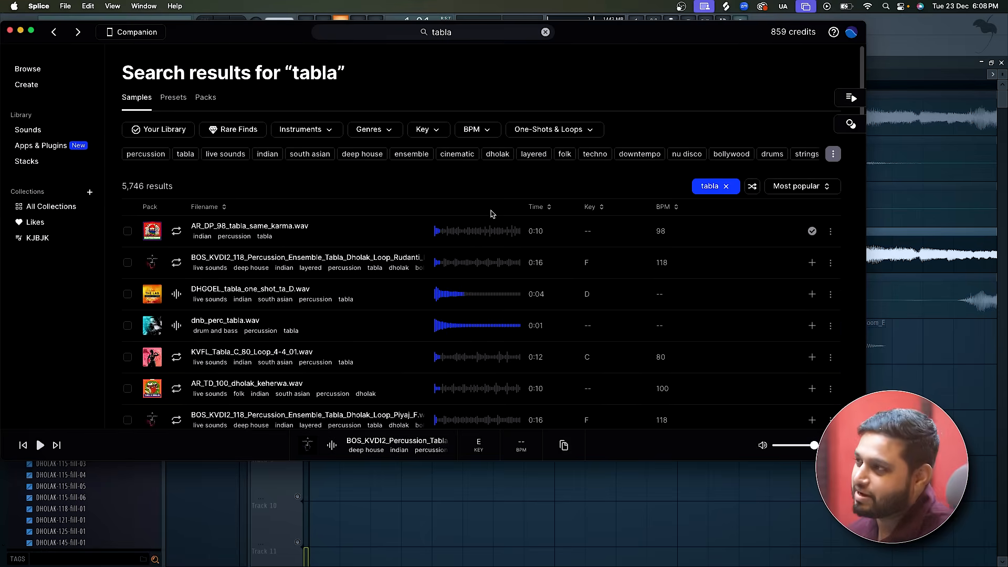
click(176, 294)
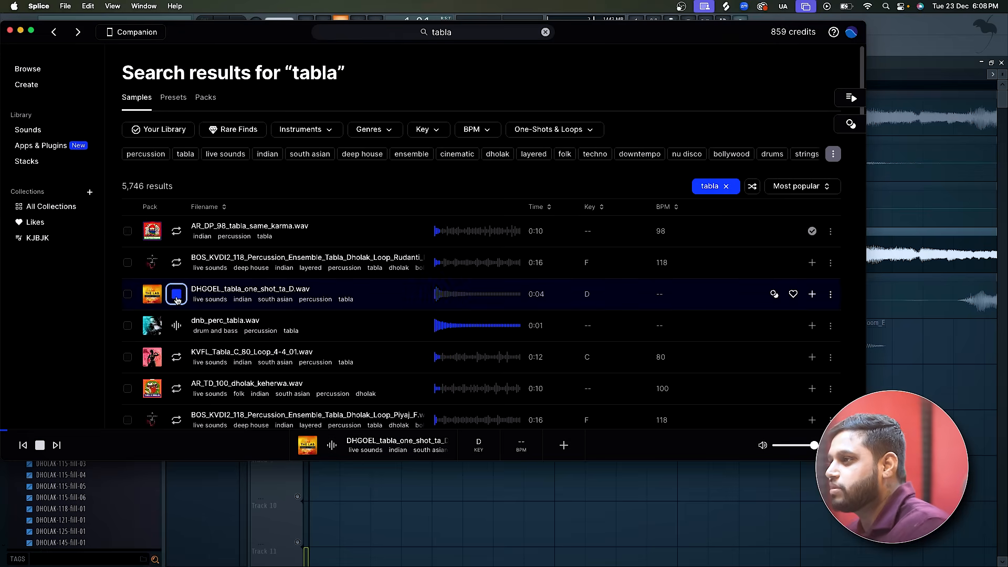
click(177, 327)
click(179, 297)
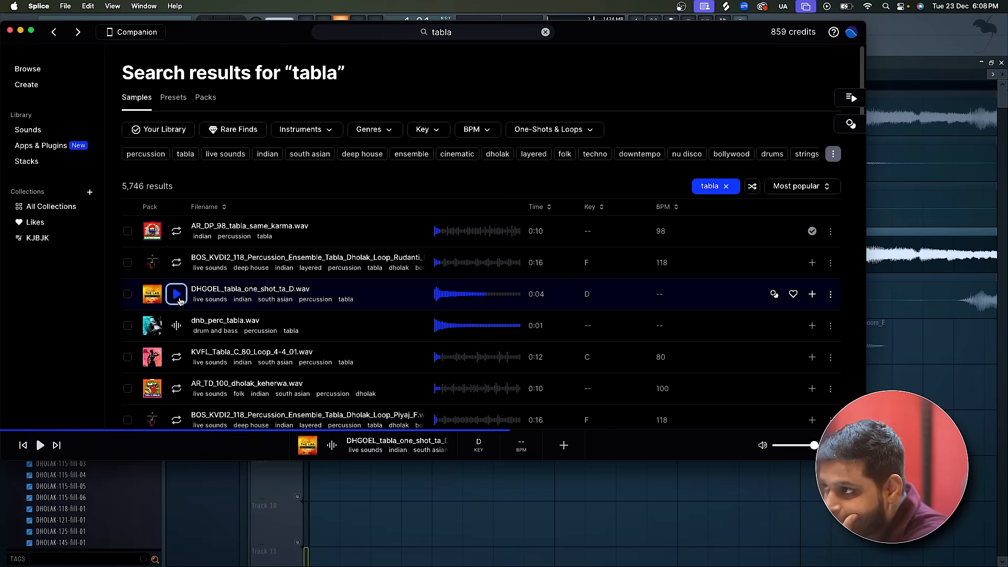
click(179, 298)
click(179, 328)
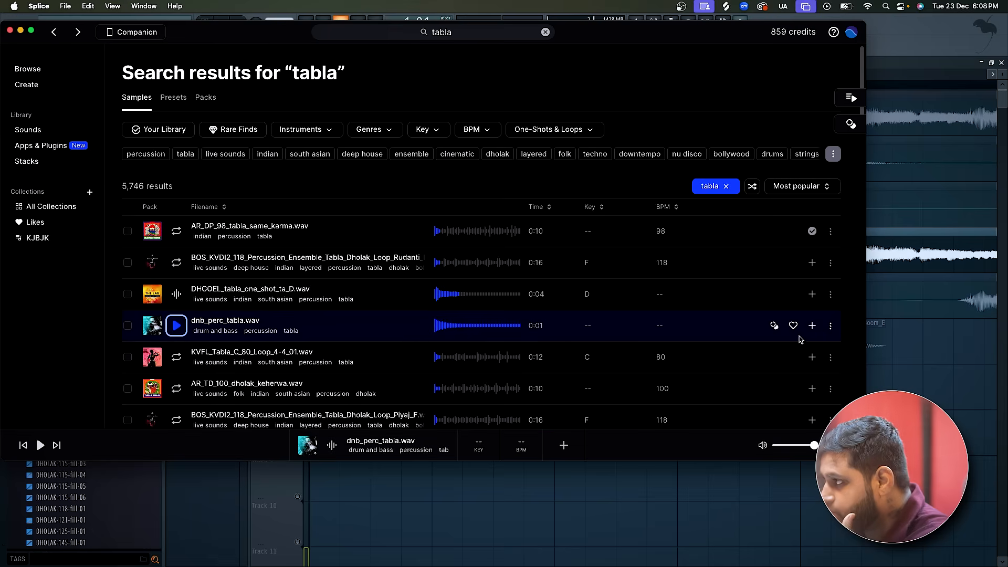
Add dnb_perc_tabla.wav to the Splice library, place it on Track 9 in the FL Studio playlist, and start playback.
click(812, 326)
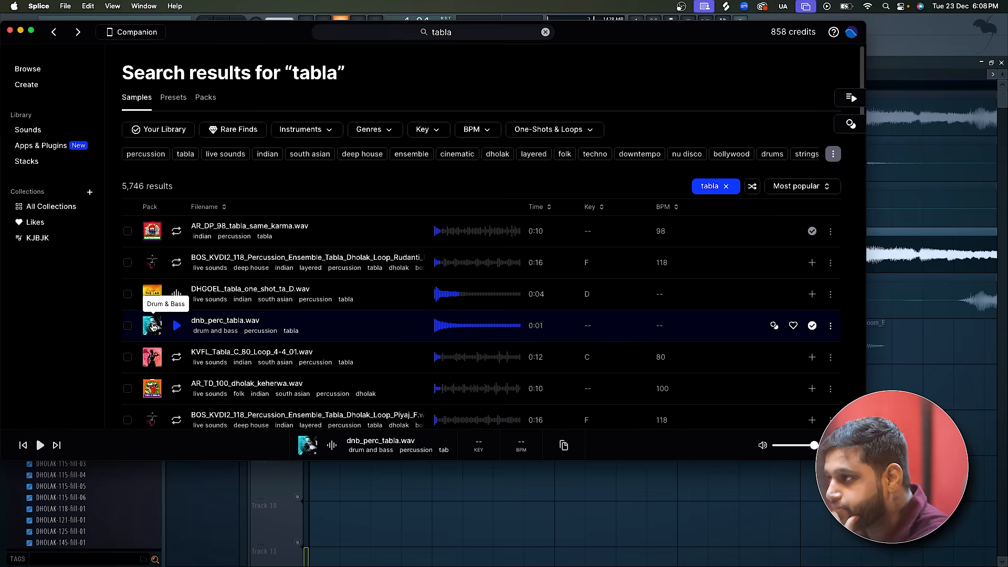
drag(153, 327, 389, 500)
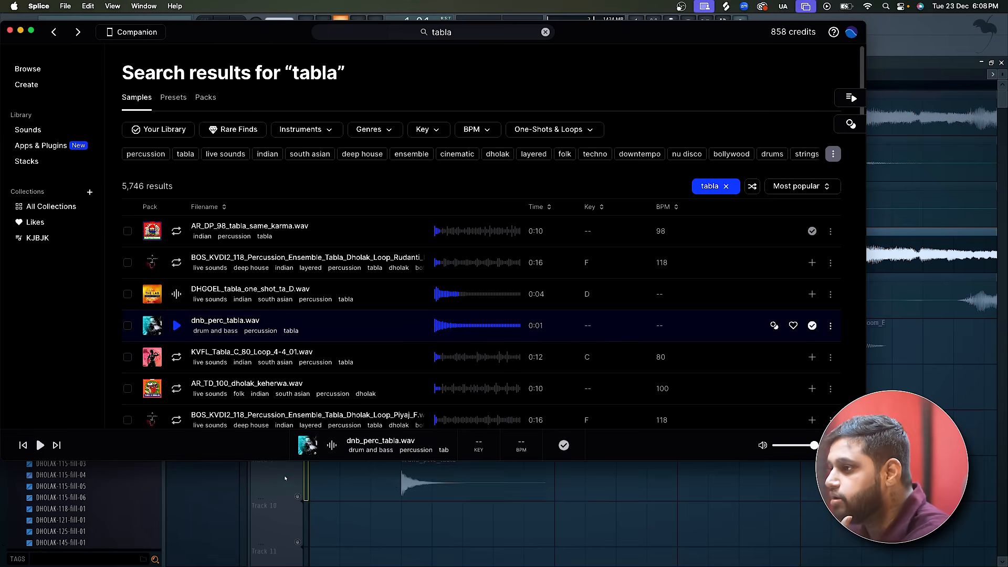
click(285, 479)
key(space)
key(space)
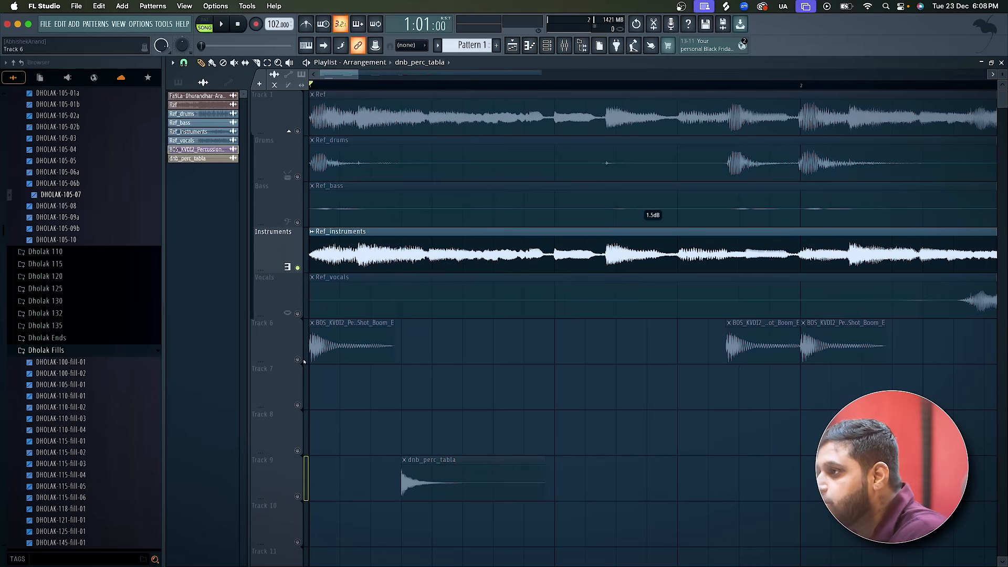
Unmute Tracks 6 and 7 and move the dnb_perc_tabla clip to Track 7, starting at 1:02:14 on the reference hit.
click(298, 360)
drag(424, 482, 381, 384)
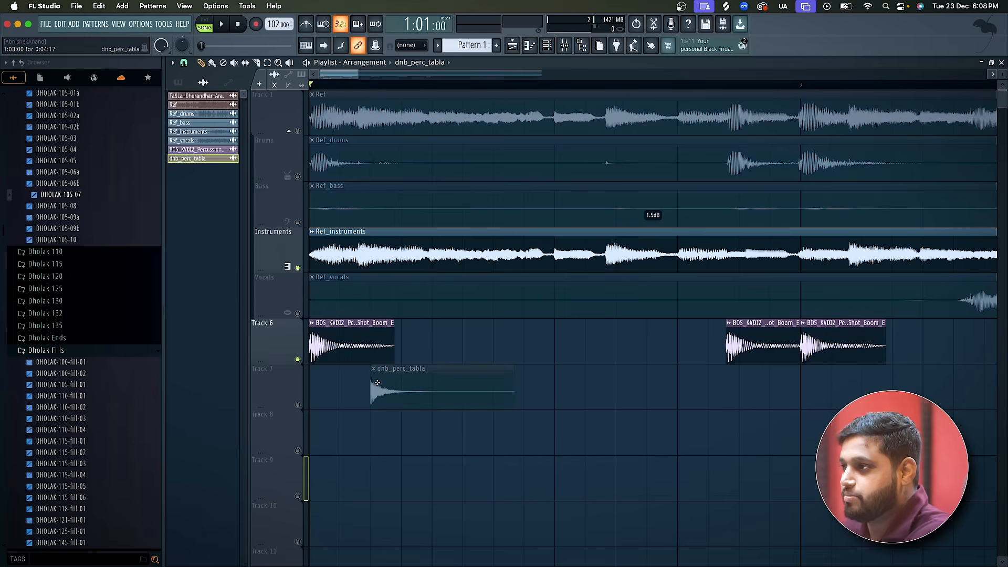
click(298, 405)
scroll(400, 122, up, 3)
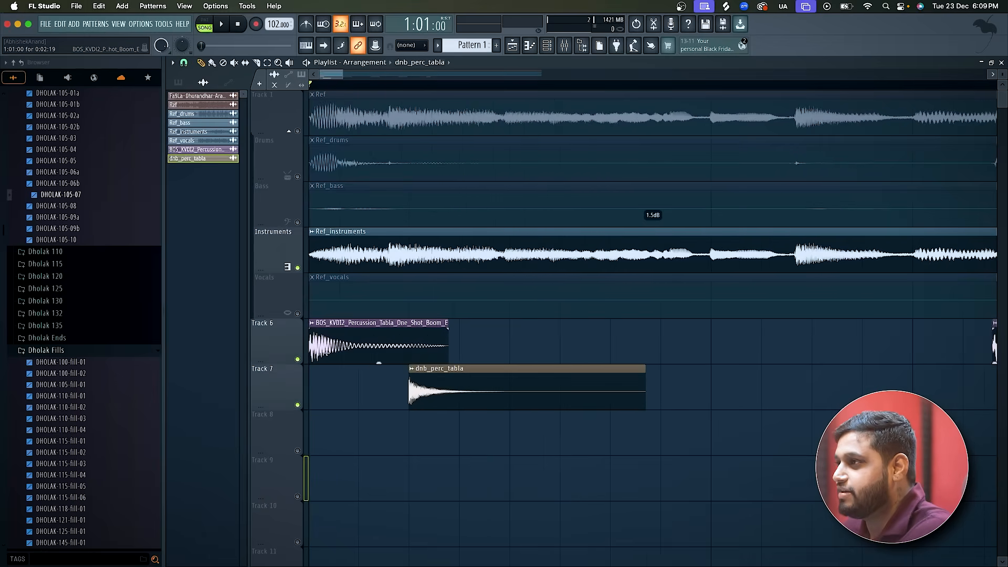
click(389, 85)
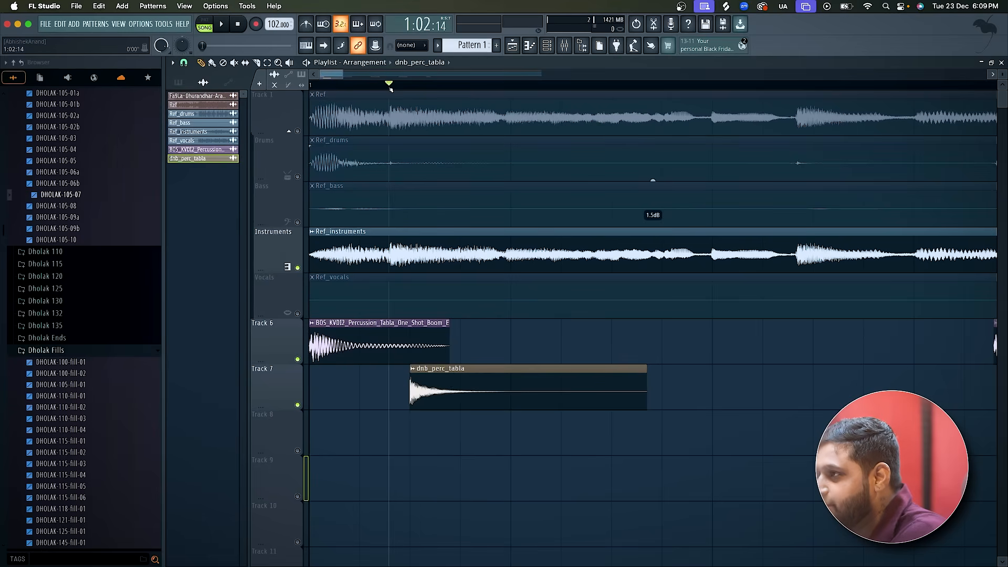
drag(451, 369, 430, 370)
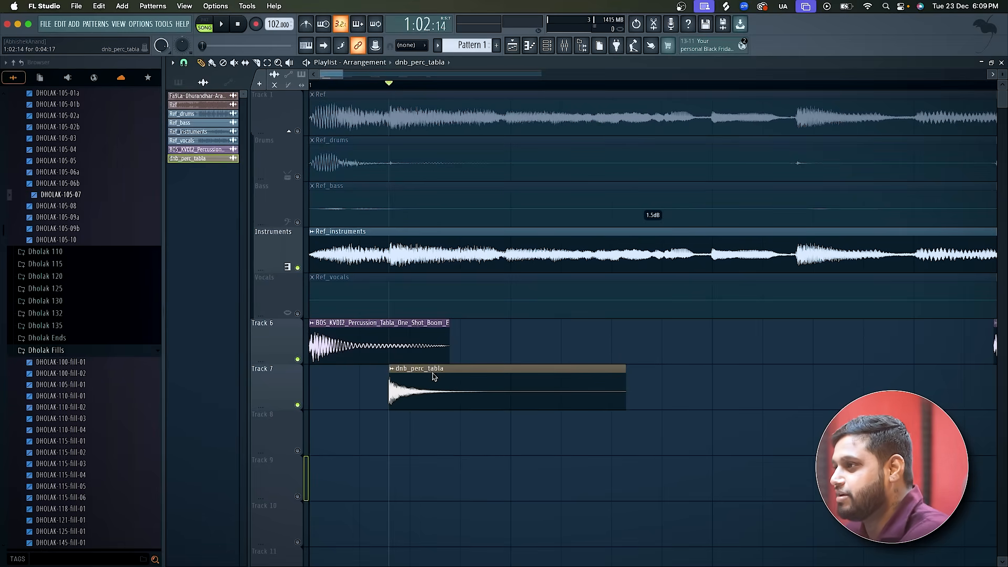
Mute the Instruments track and play the opening with only the Track 6 and Track 7 tabla hits.
scroll(429, 370, down, 2)
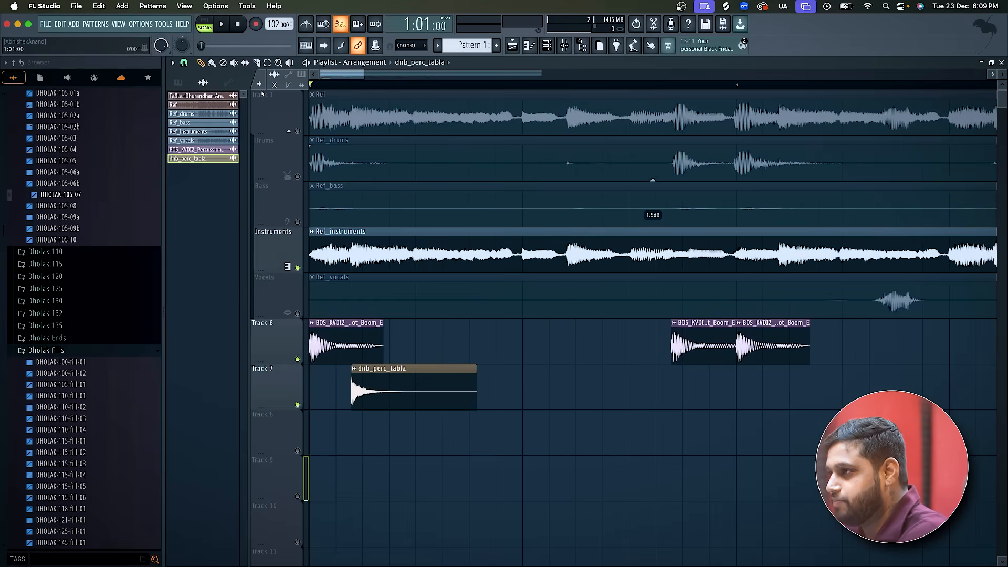
click(297, 268)
key(space)
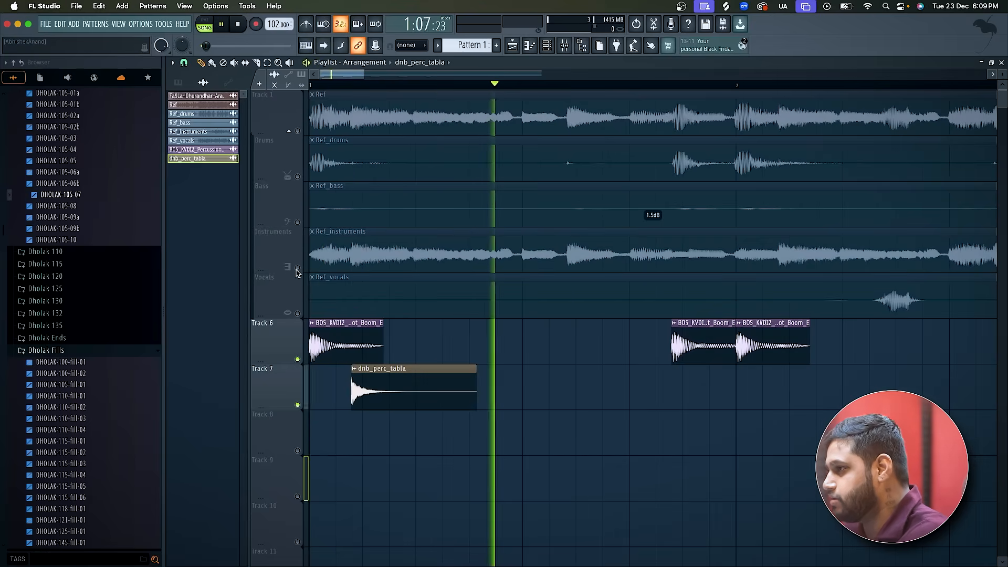
key(space)
Open the dnb_perc_tabla sample in Edison, detect its pitch regions to check its note, and close the editors.
double_click(381, 390)
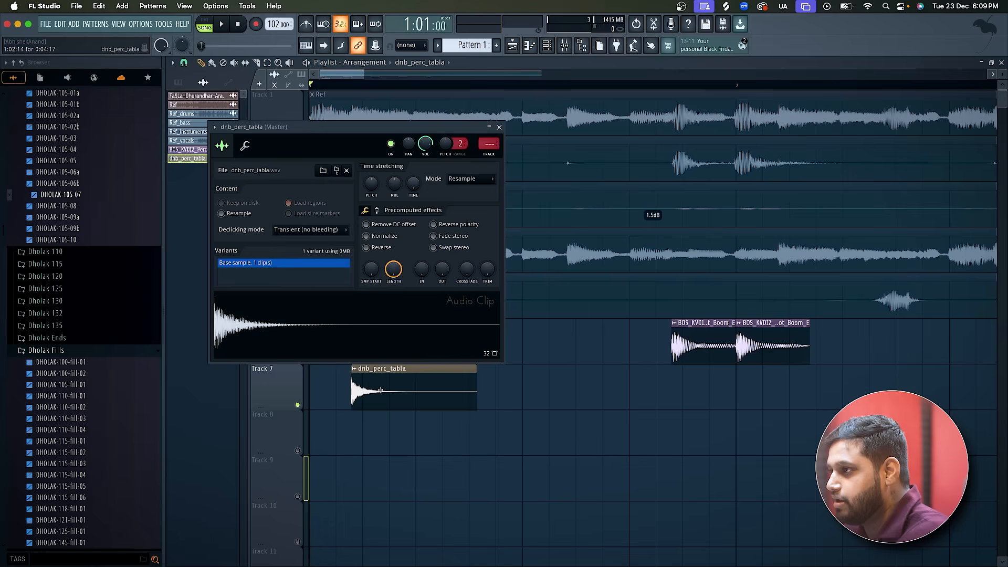
right_click(324, 332)
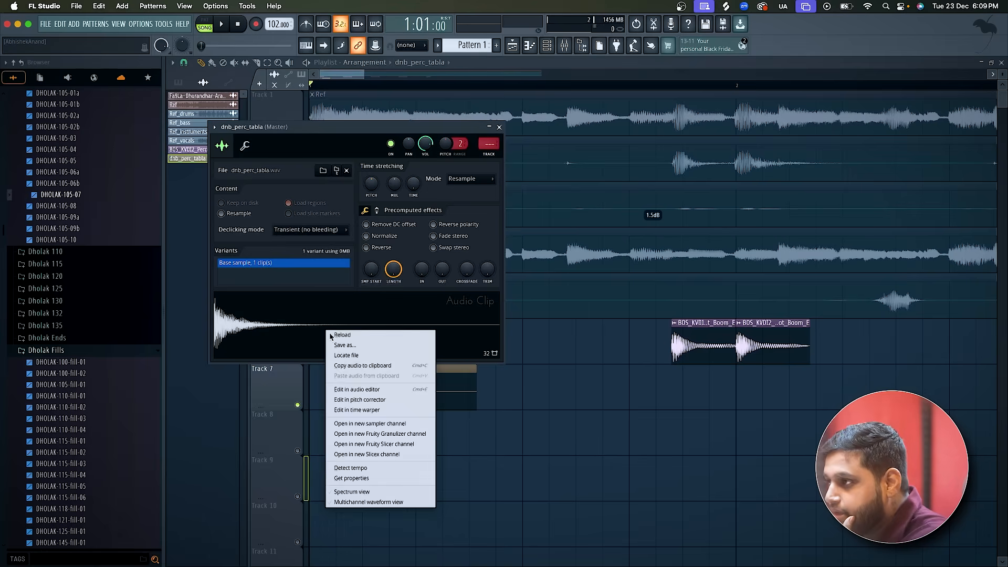
click(342, 391)
double_click(307, 255)
right_click(308, 255)
mouse_move(326, 303)
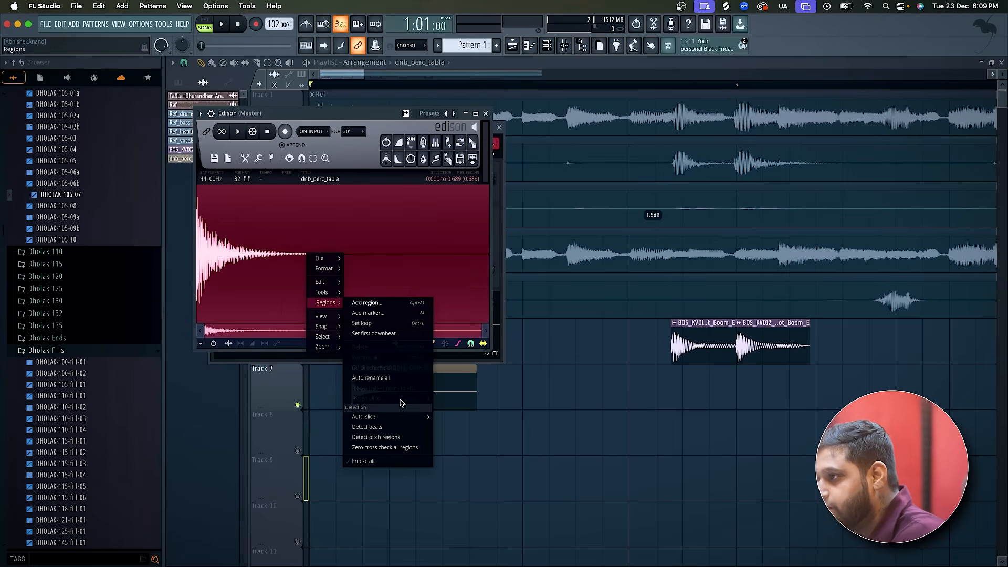
click(389, 438)
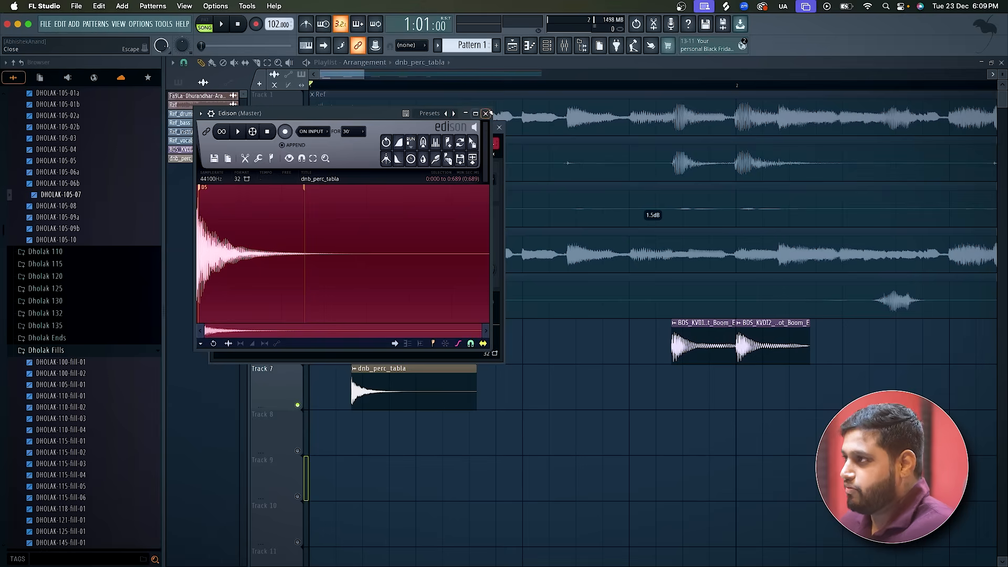
click(486, 113)
click(498, 126)
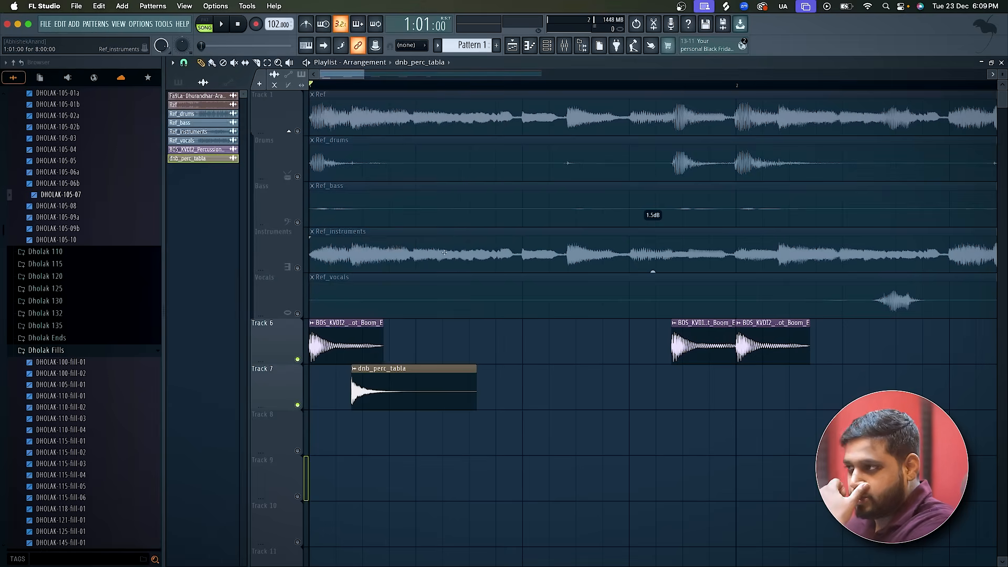
Play the tabla hits, unmute Instruments, and replay the opening to compare them with the reference.
key(space)
key(space)
click(298, 268)
key(space)
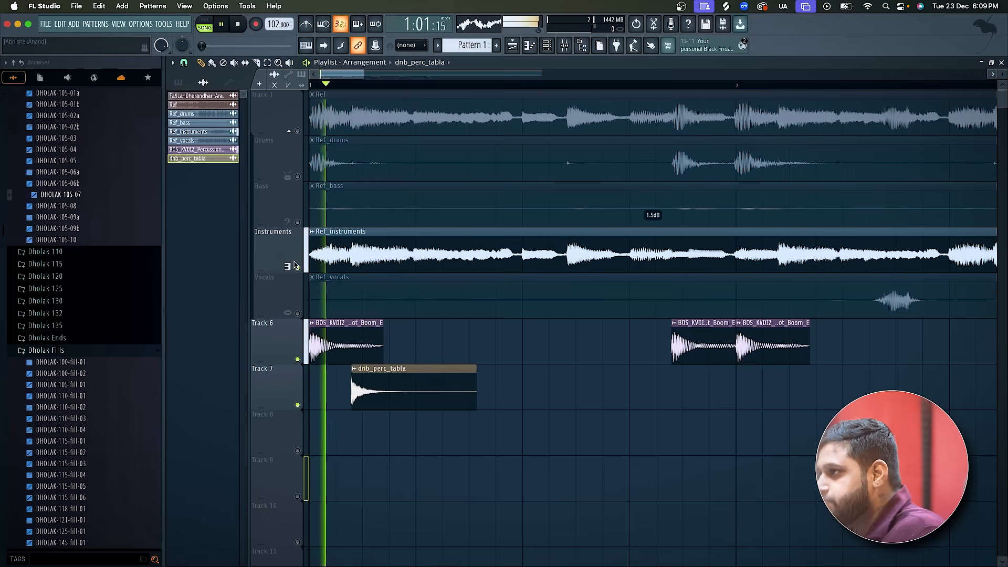
key(space)
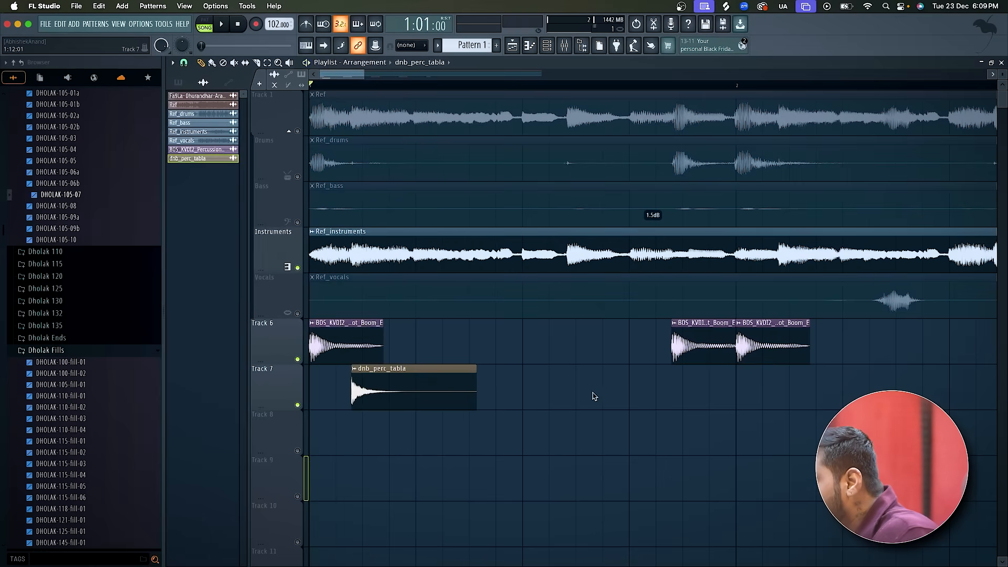
Place a second dnb_perc_tabla clip on Track 7 at 1:10:16, matching the next hit in Ref_instruments.
click(562, 85)
drag(565, 88, 568, 89)
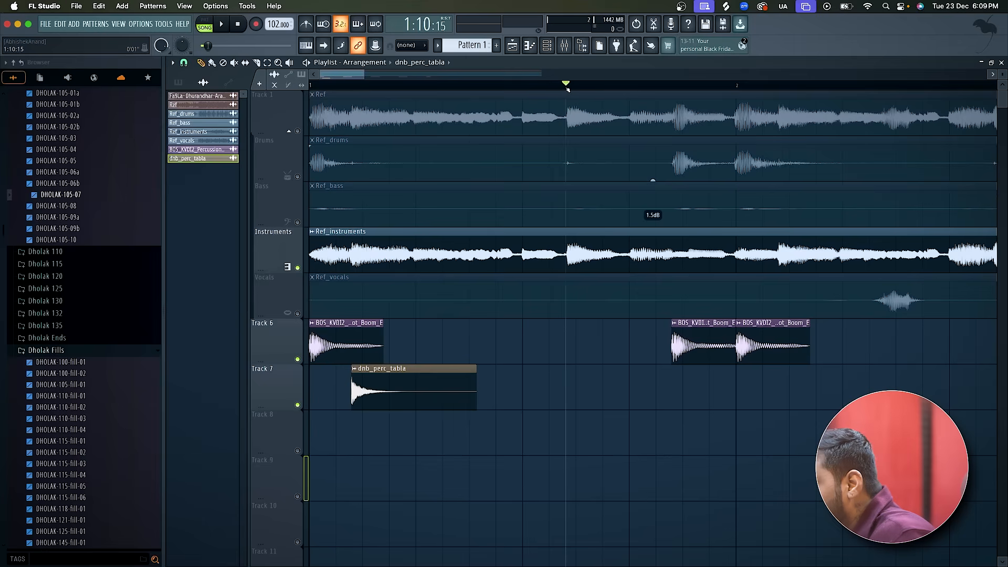
scroll(594, 413, up, 2)
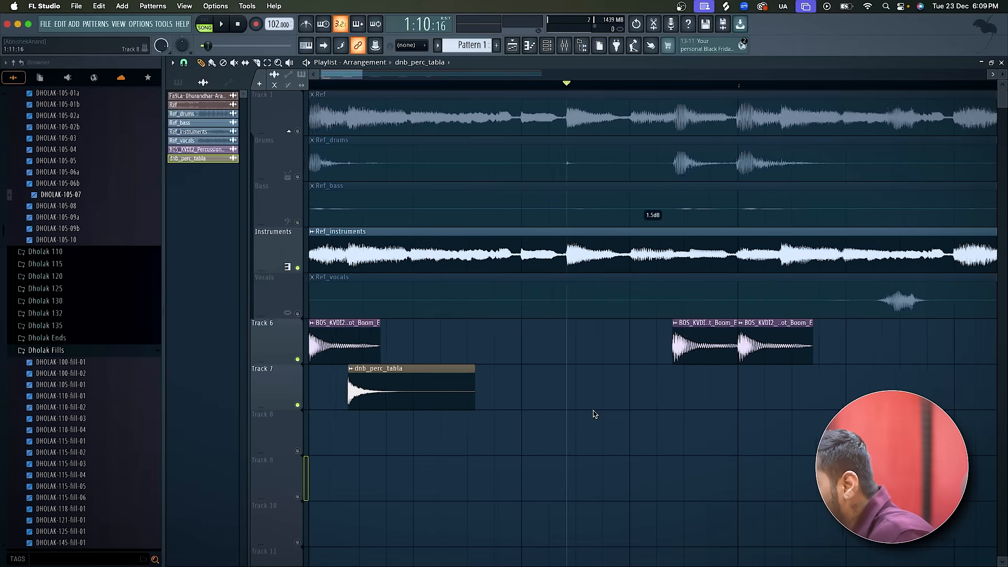
click(562, 410)
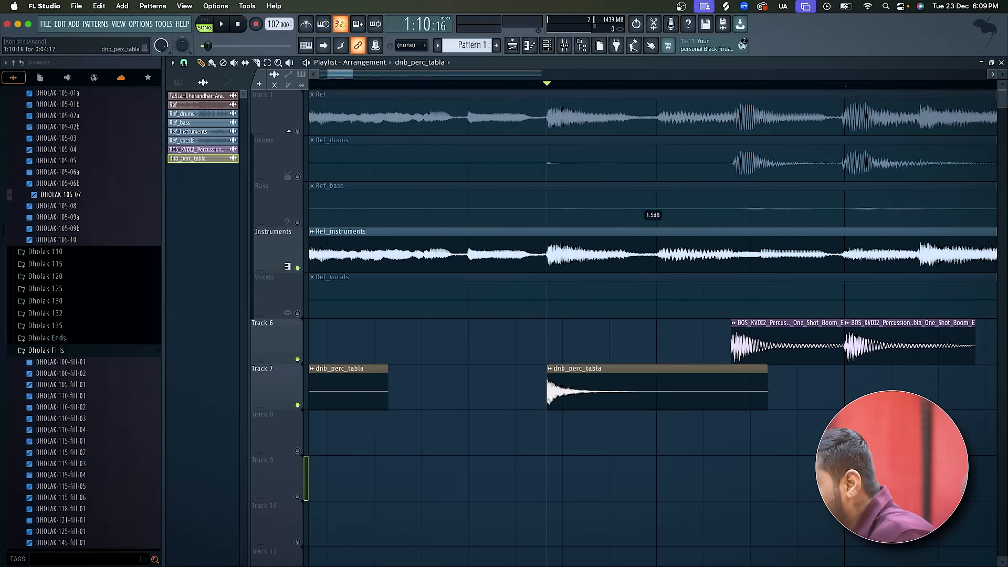
Play bar 1 into bar 2 repeatedly to check the second dnb_perc_tabla hit against the Instruments stem.
key(space)
scroll(550, 404, down, 2)
key(space)
key(space)
key(space)
click(610, 88)
key(space)
key(space)
key(space)
key(space)
key(space)
key(space)
key(space)
key(space)
key(space)
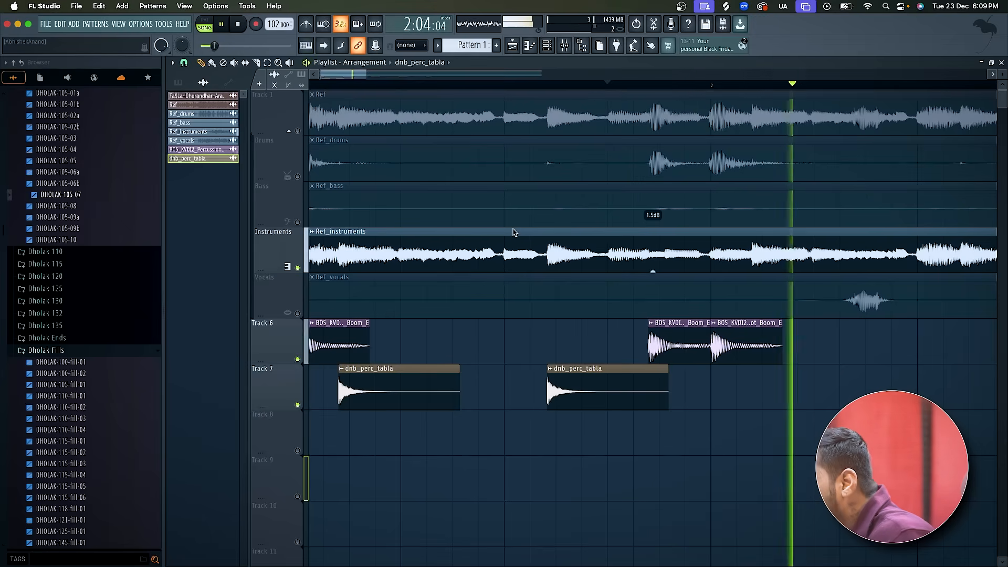
key(space)
Solo the Instruments track and play through bar 2 to examine how its tabla hits continue.
scroll(363, 182, down, 2)
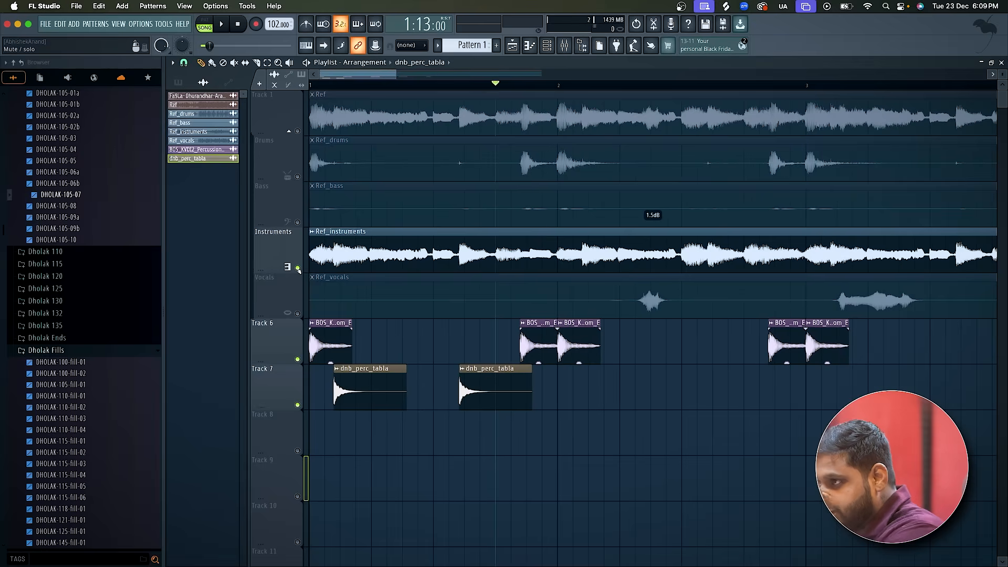
right_click(298, 269)
key(space)
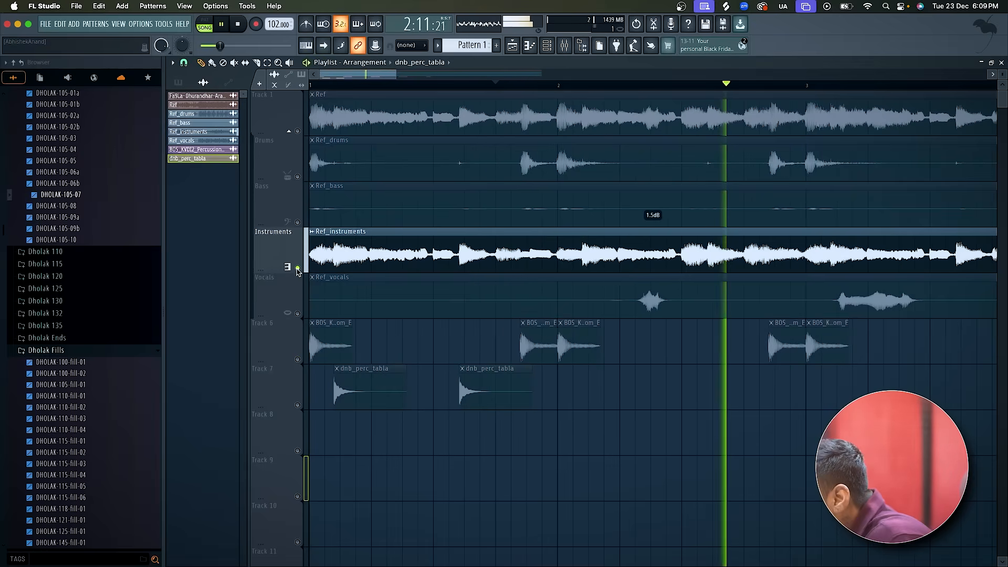
scroll(298, 272, down, 5)
key(space)
Mute the Ref_instruments clip, return the playhead to the start, and unmute Tracks 6 and 7.
click(298, 269)
click(298, 269)
click(312, 231)
click(343, 261)
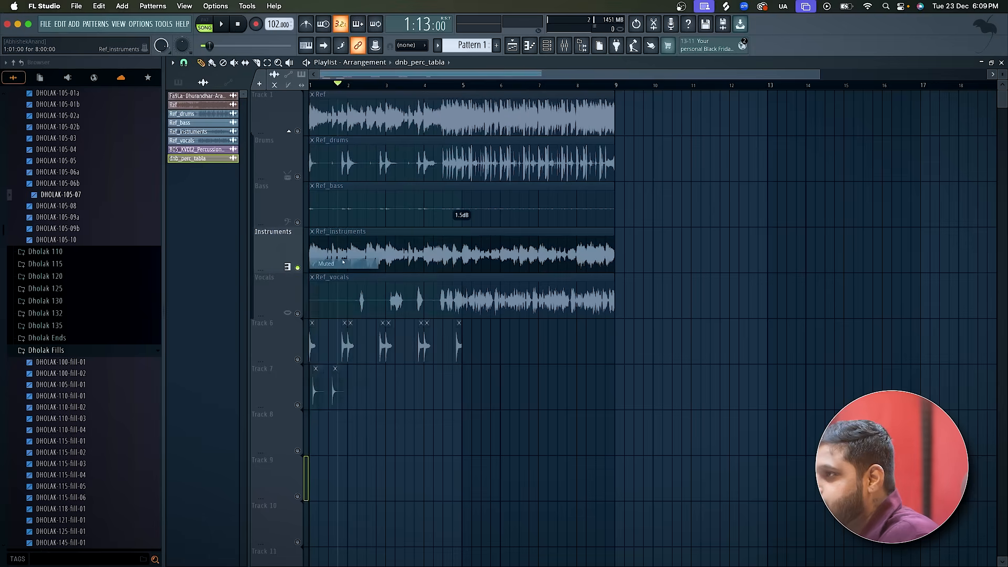
key(Home)
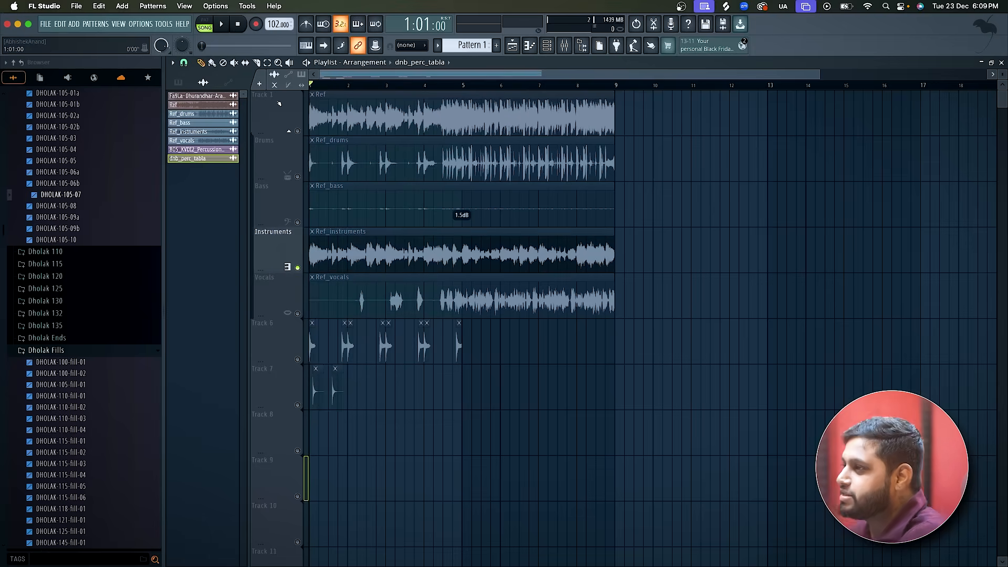
click(297, 359)
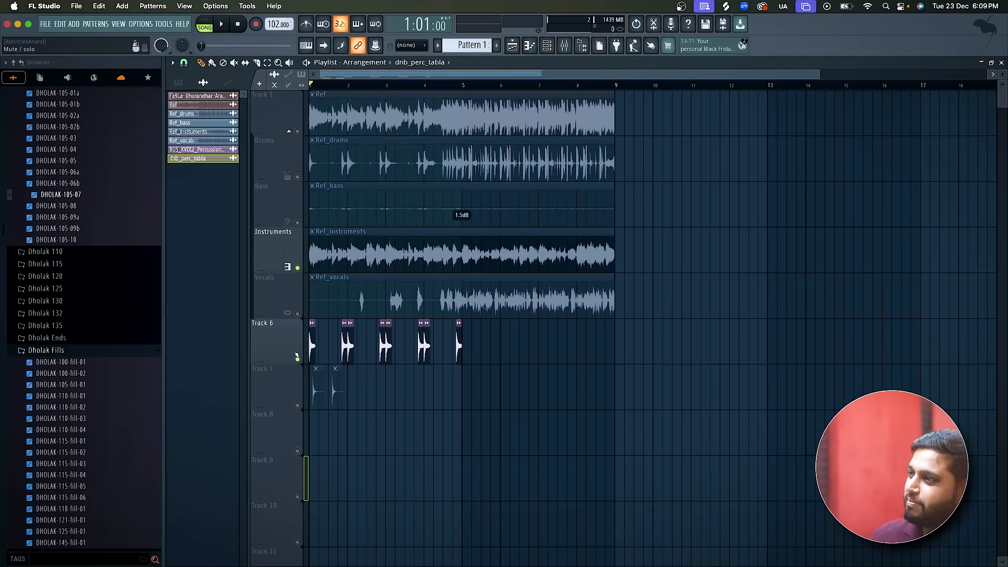
click(298, 406)
Replace the Track 6 clips from bar 2 onward with copies of the bar 1 pattern on Tracks 6 and 7 through bar 4.
key(Page_Up)
key(Page_Up)
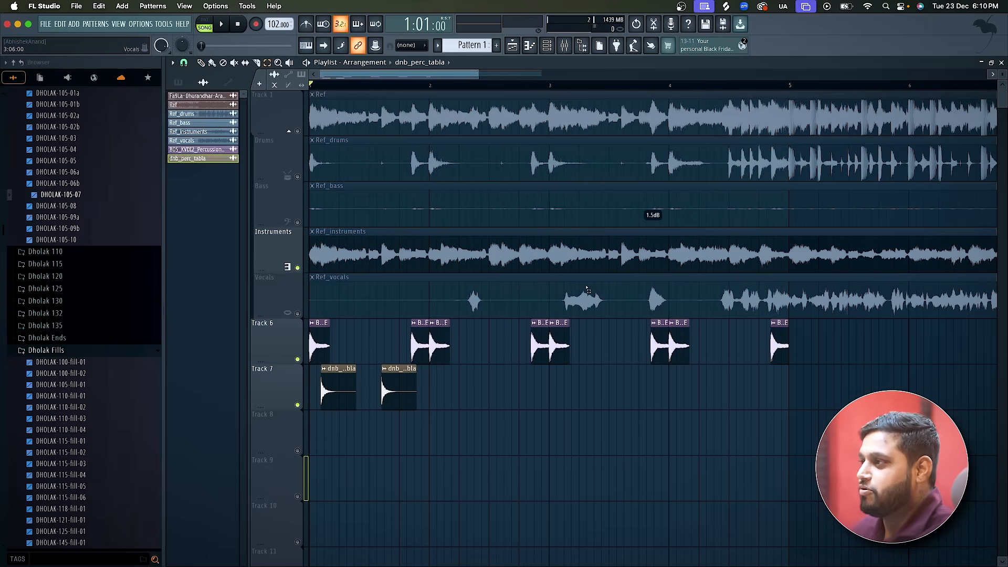
drag(849, 376, 443, 338)
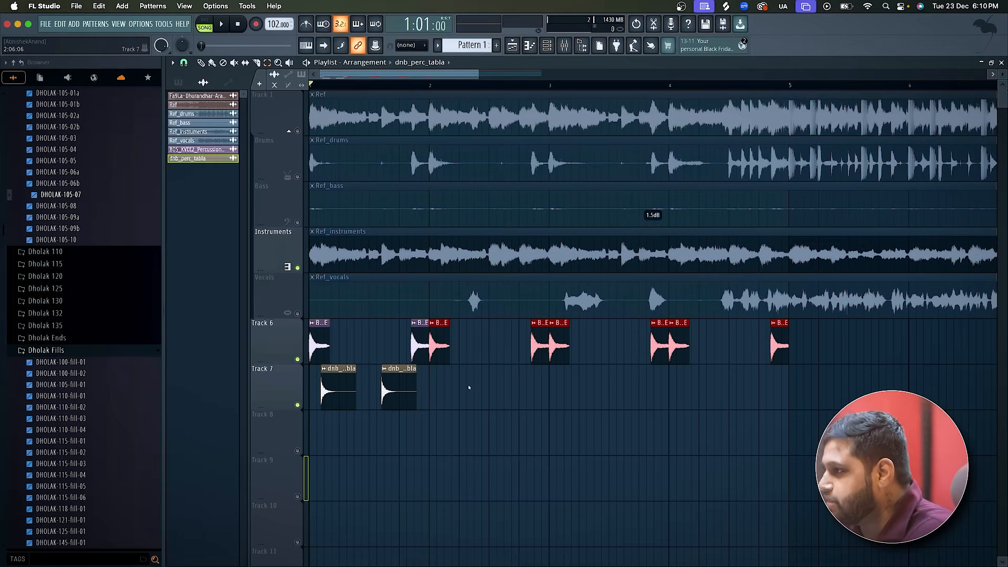
key(Delete)
drag(469, 388, 242, 339)
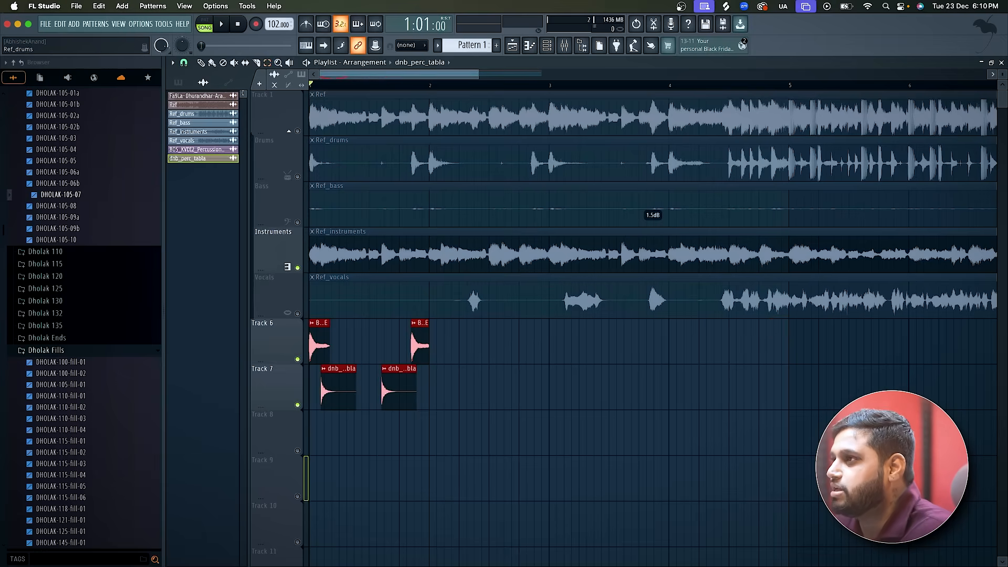
drag(314, 347, 684, 345)
Play the extended tabla pattern on Tracks 6 and 7 and turn on the metronome during playback.
key(space)
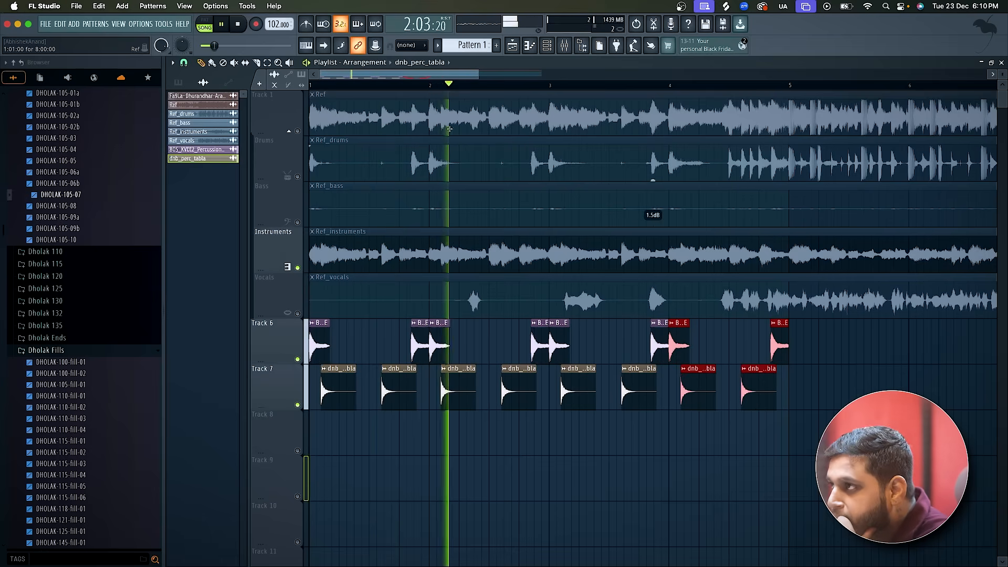
click(312, 29)
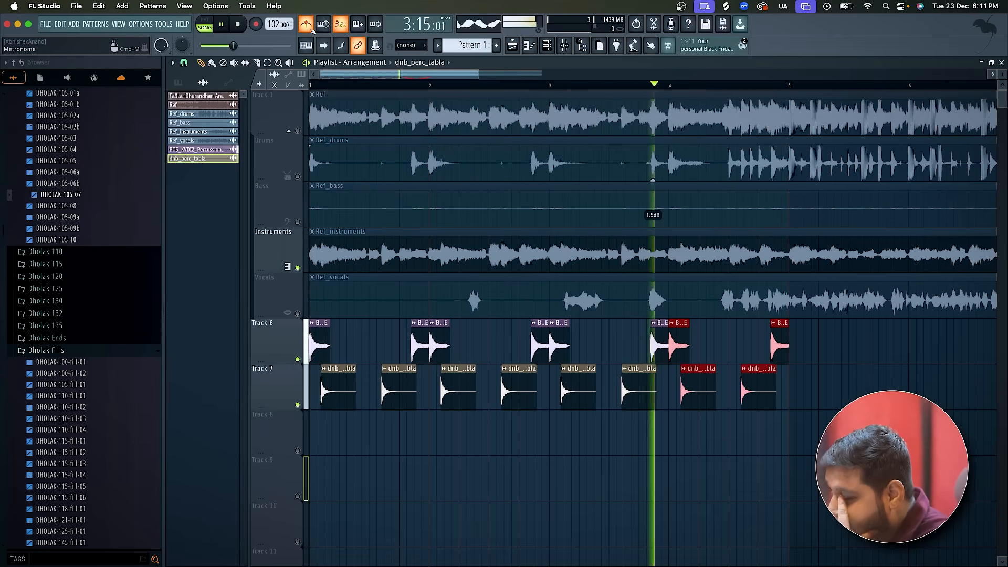
key(space)
Solo the full reference on Track 1 and play it from bar 1 into bar 4 with the metronome.
right_click(297, 130)
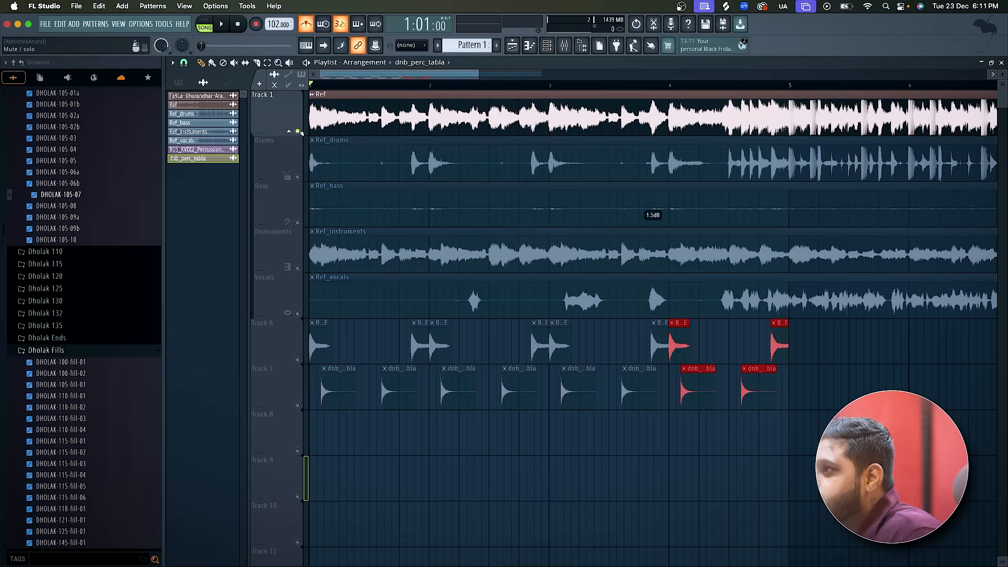
key(space)
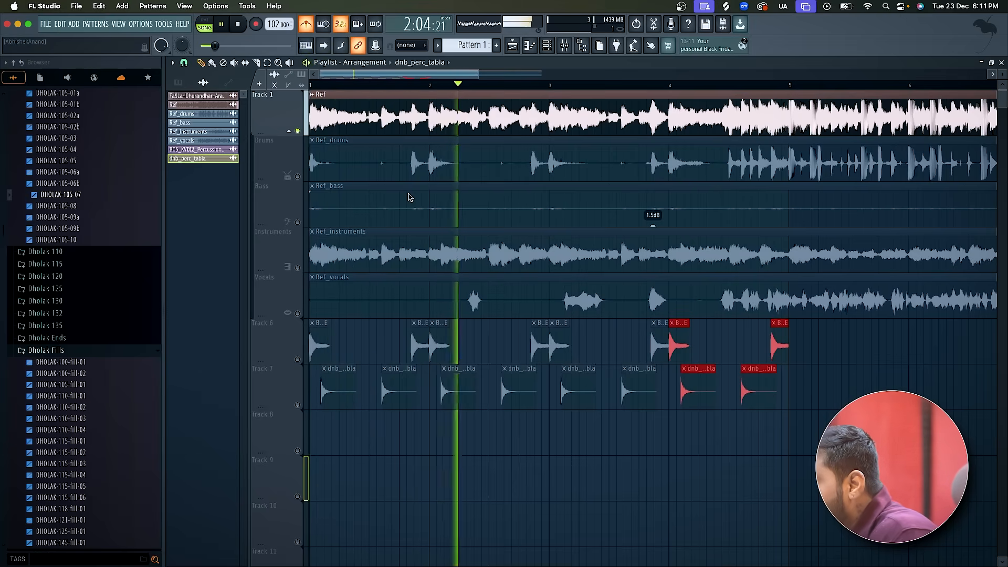
scroll(408, 197, up, 1)
scroll(409, 197, up, 1)
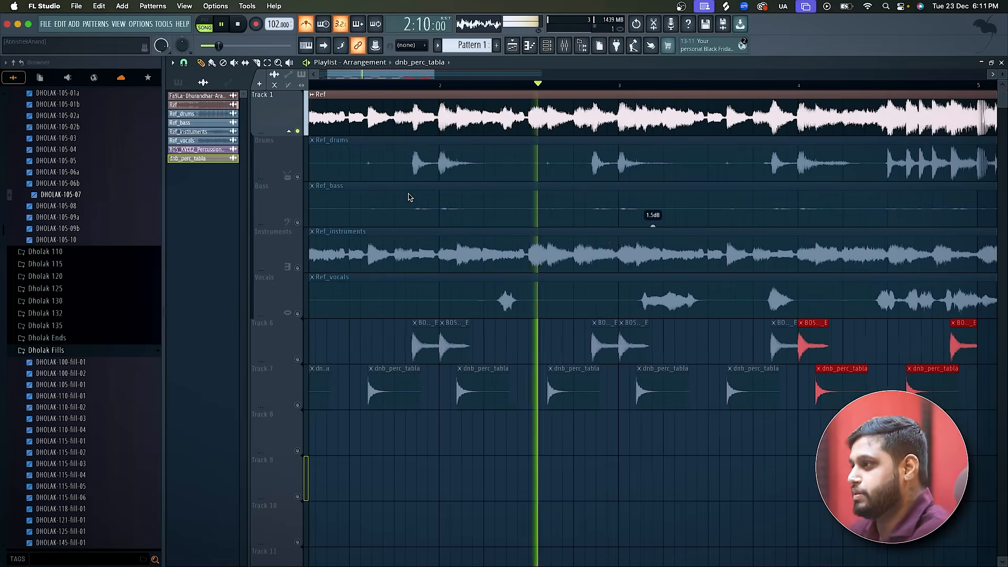
scroll(408, 197, down, 2)
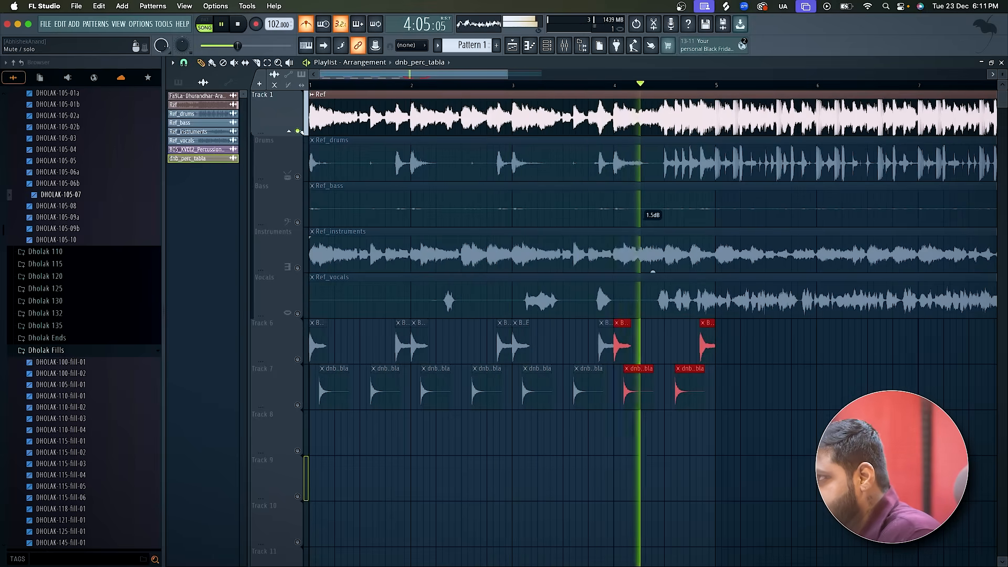
key(space)
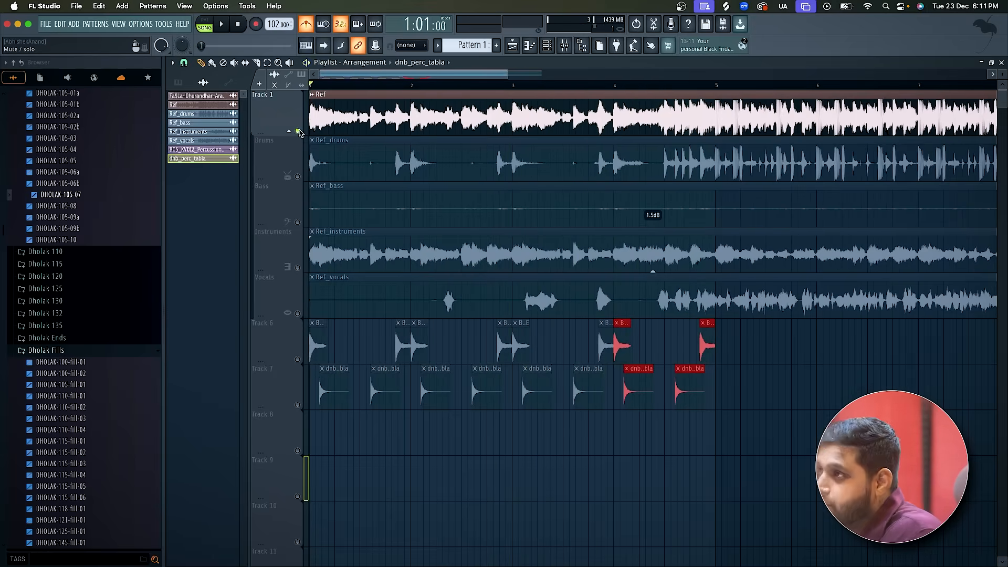
Mute Track 1, unmute Drums, and play the reference drums from 4:08:23 to examine where the fill begins.
click(297, 132)
click(298, 177)
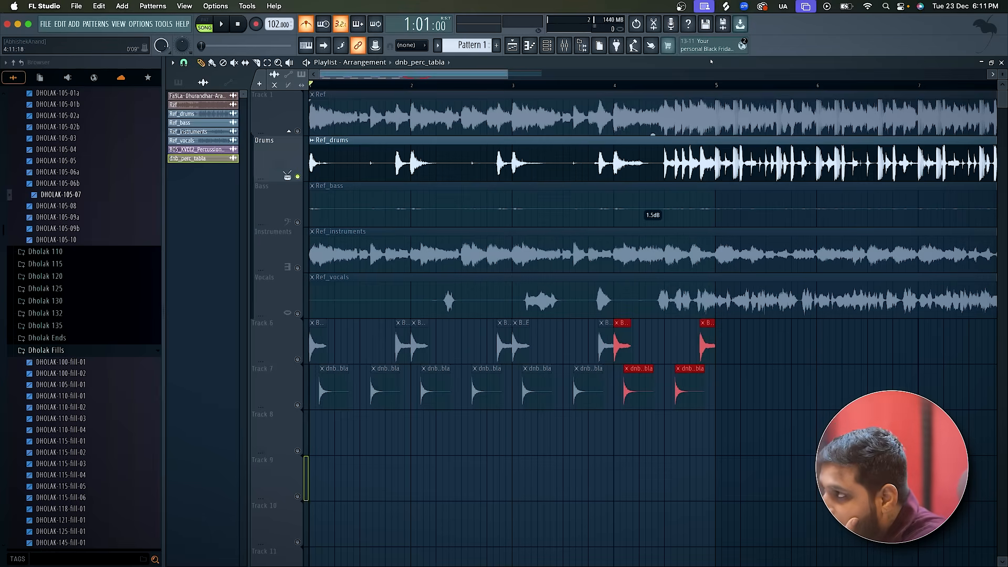
click(660, 85)
scroll(688, 195, up, 3)
key(space)
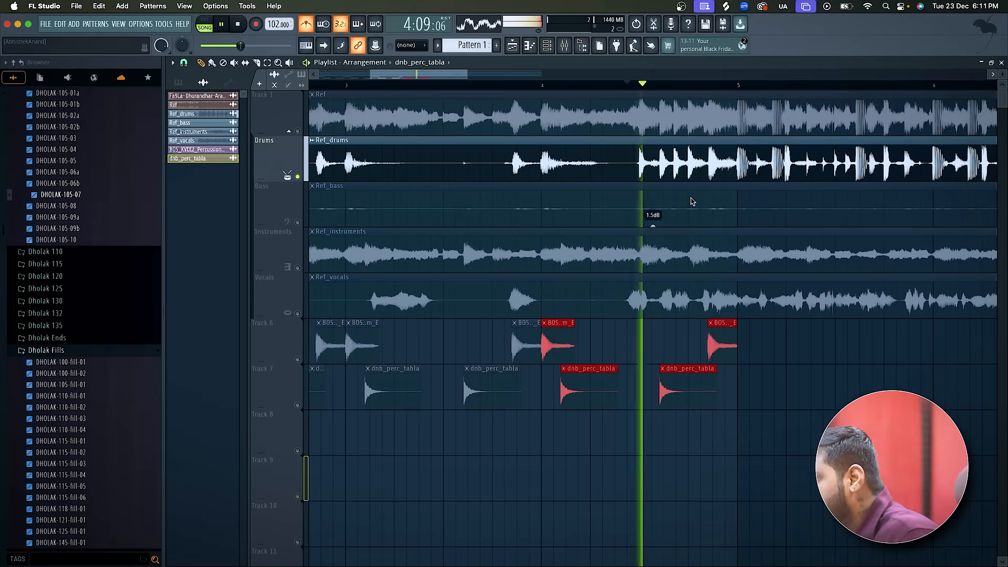
scroll(692, 202, up, 2)
key(space)
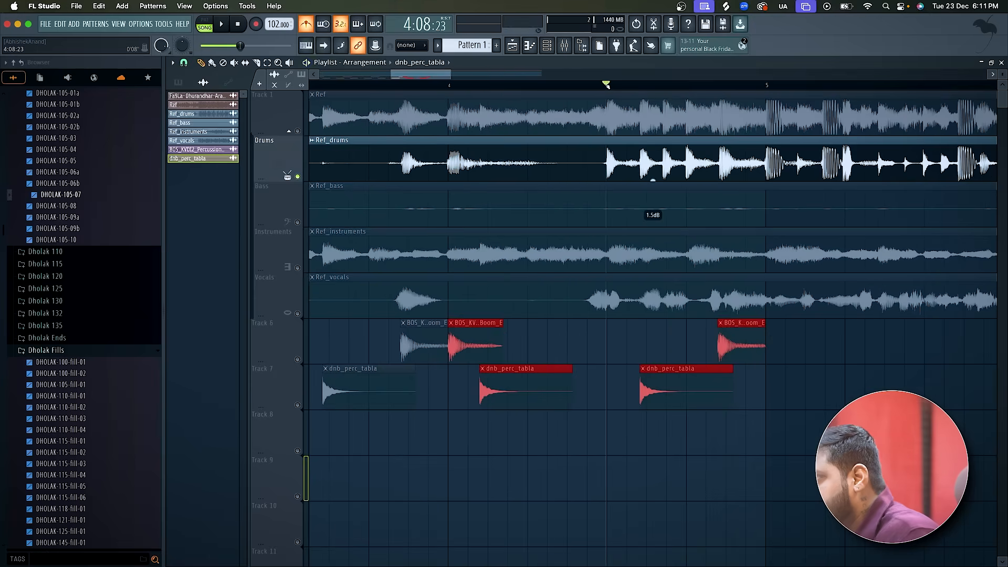
Replay the reference drums from 4:08:23 to study the hits of the fill before bar 5.
key(space)
click(607, 85)
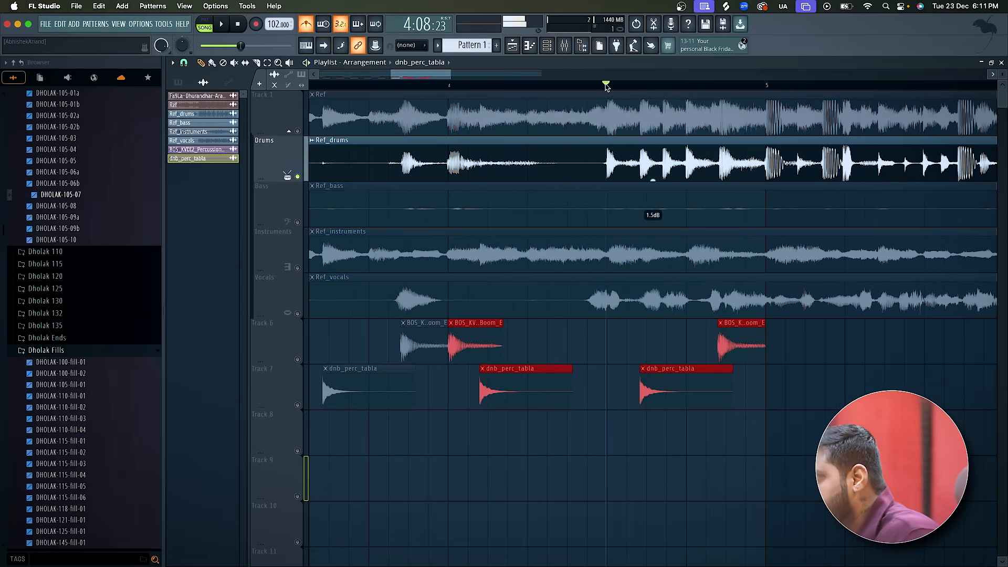
click(607, 85)
click(607, 85)
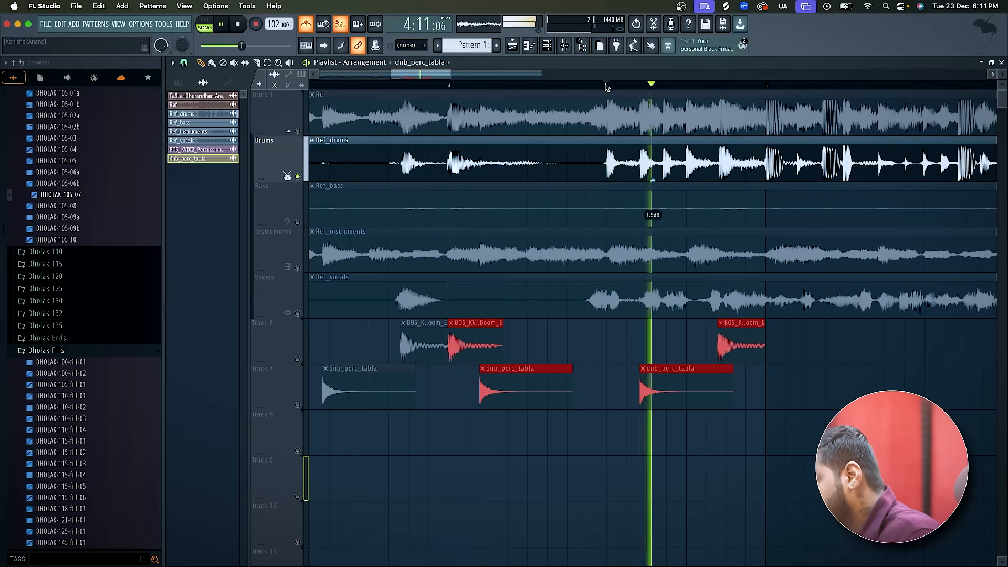
key(space)
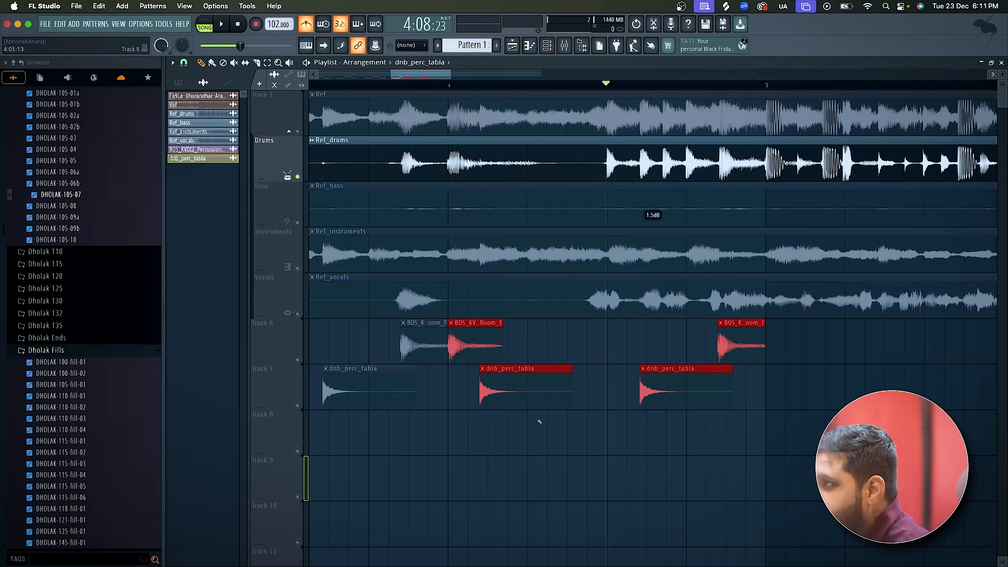
scroll(540, 422, down, 2)
Switch to Splice and search the sample library for "snare".
key(super+Tab)
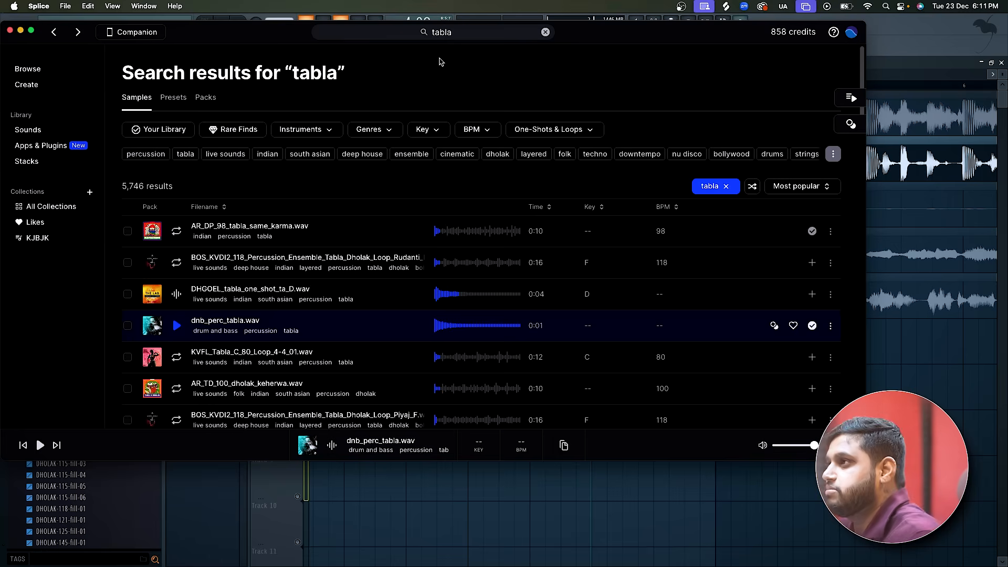
click(457, 31)
text(snare)
key(Return)
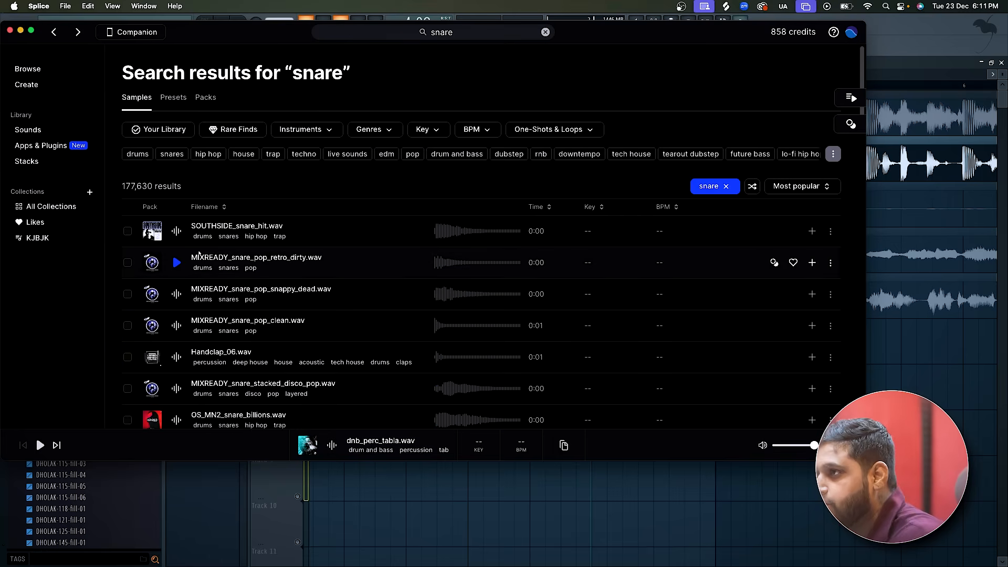
Audition the first snare results one after another, through OS_VV5_snare_beef and the 058_a DNBDRUMS snare.
click(178, 232)
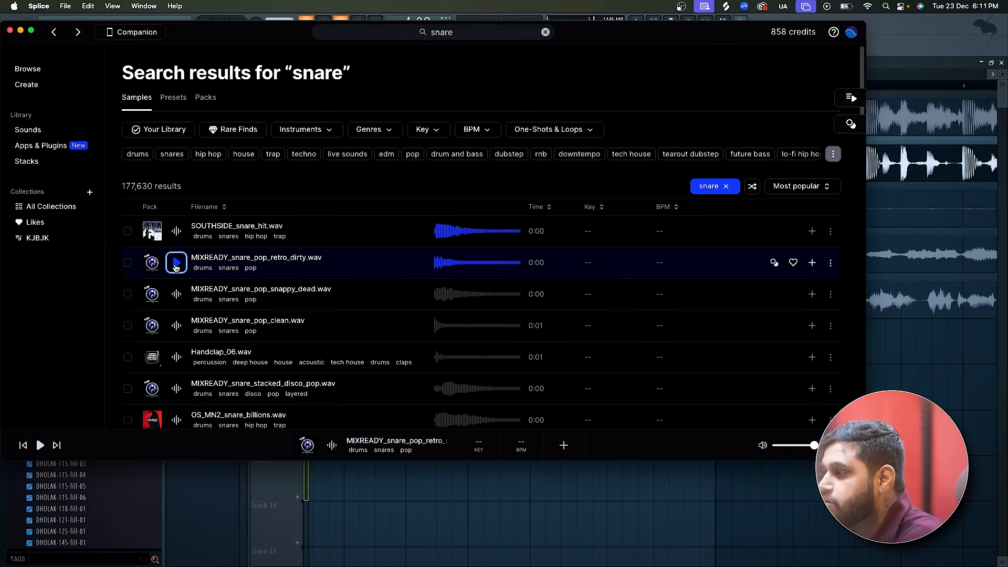
key(Down)
key(Down)
key(Down)
key(Down)
key(Down)
scroll(176, 268, down, 5)
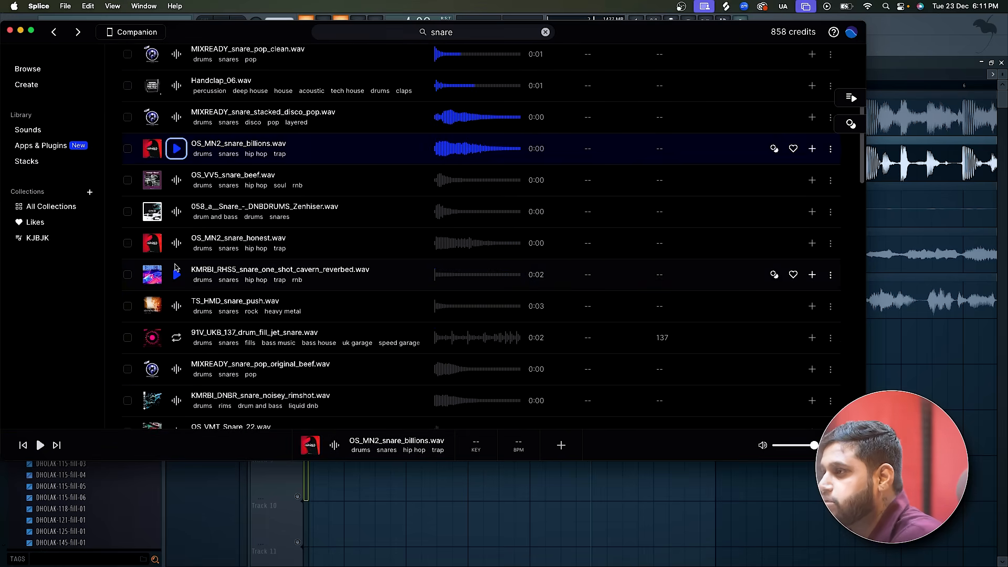
key(Down)
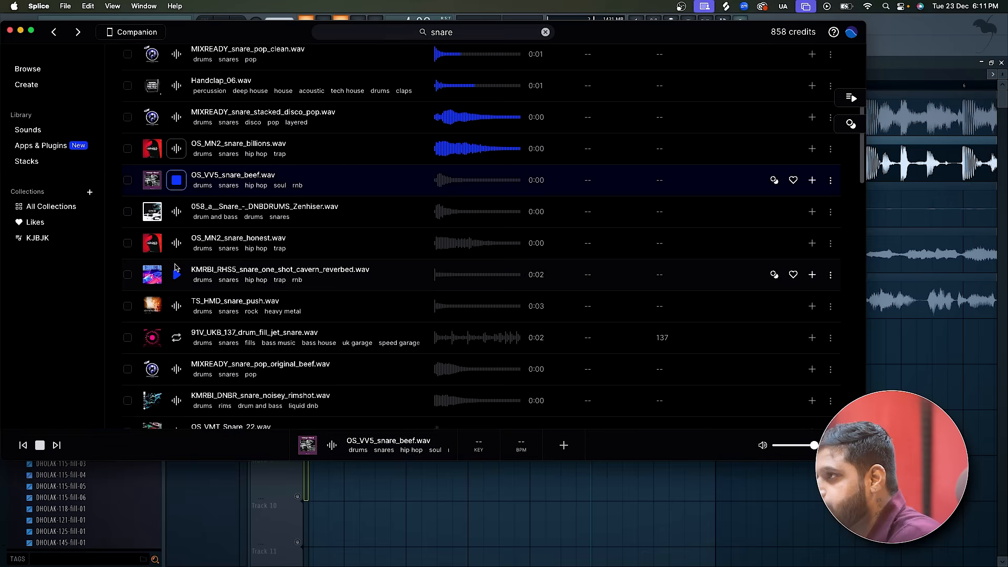
key(Down)
key(Up)
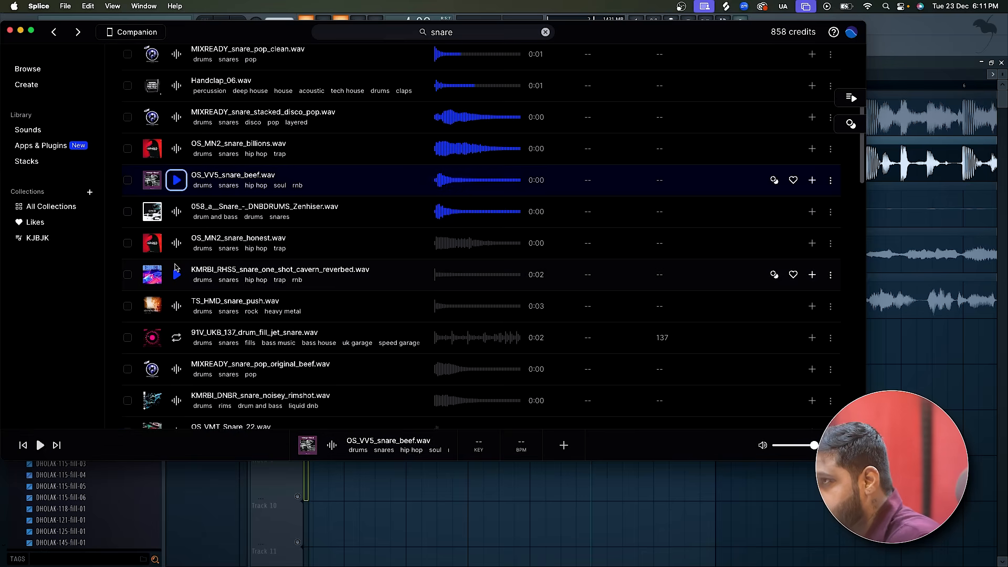
Return to FL Studio and replay the reference drum fill from 4:08:23 to compare its snare tone.
click(887, 49)
key(space)
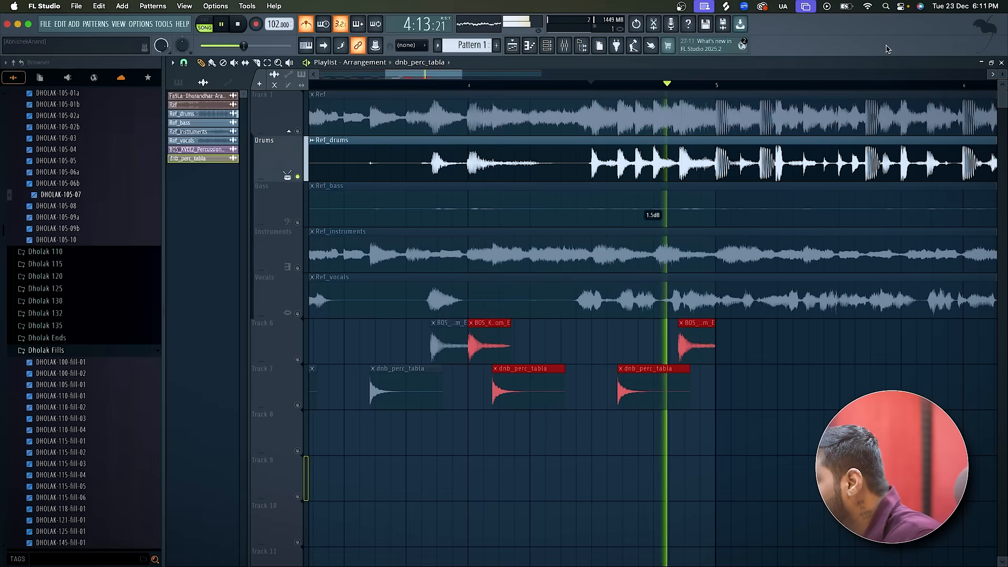
key(space)
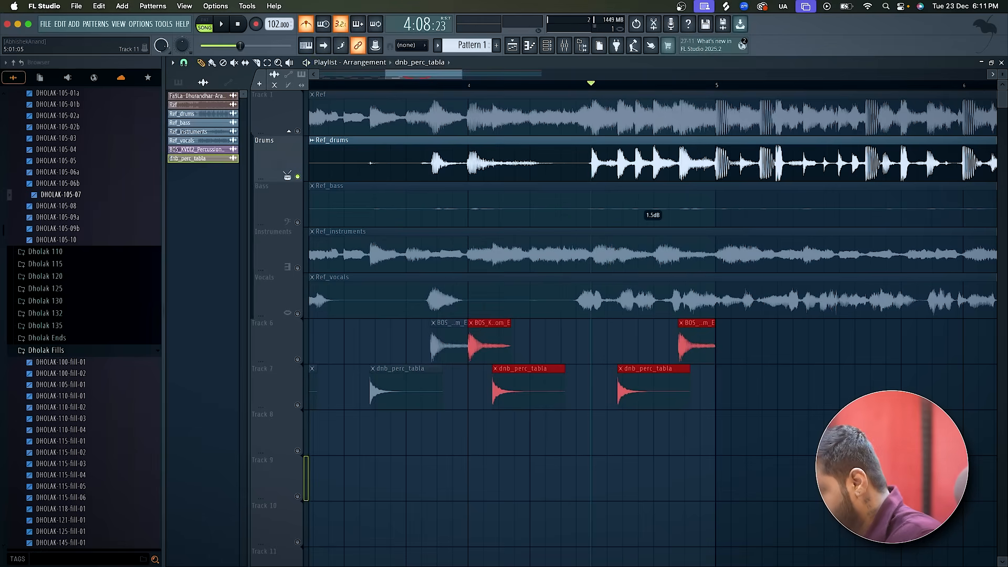
Switch back to Splice and audition further snare results down to TSP_SOV2_snare_acoustic.wav.
key(super+Tab)
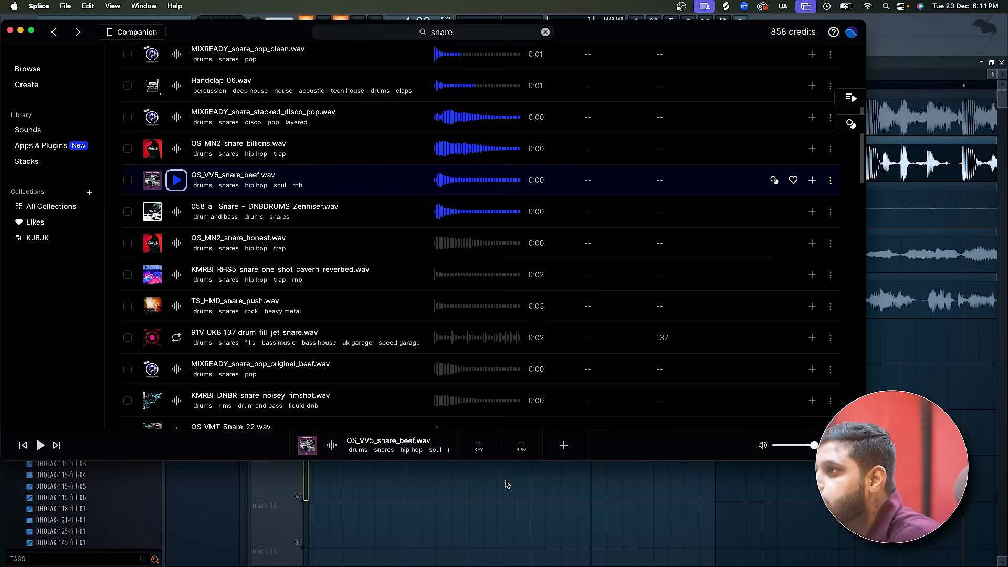
key(Down)
key(Down)
key(Down)
key(Down)
key(Down)
key(Down)
key(Down)
key(Down)
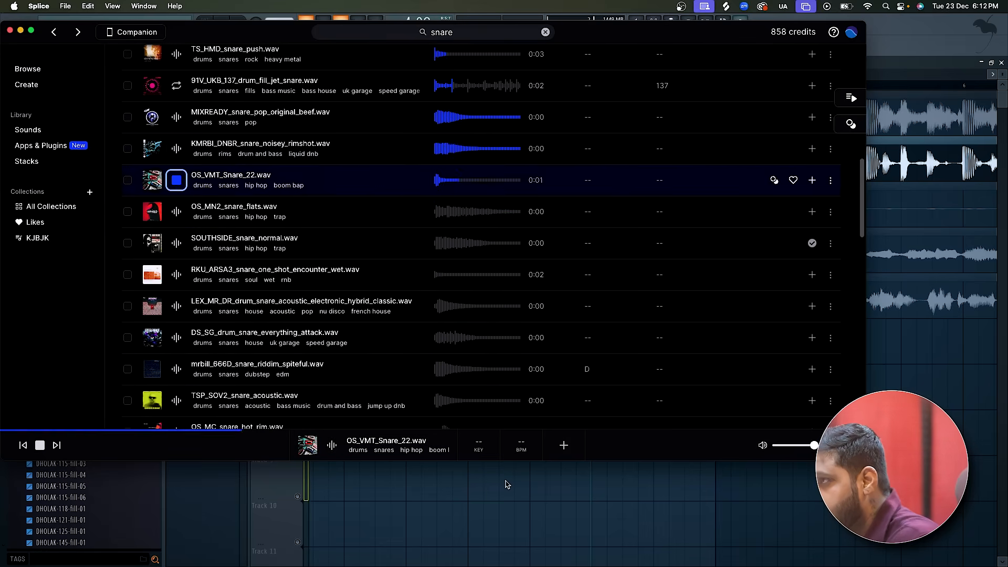
key(Down)
key(Down)
key(Down)
key(Down)
key(Down)
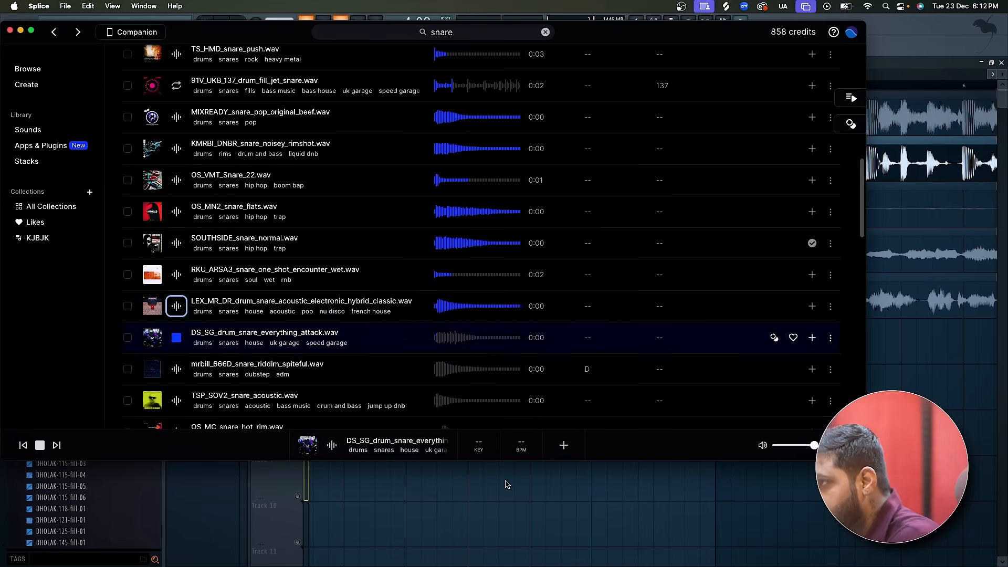
key(Down)
key(Down)
key(Up)
key(Down)
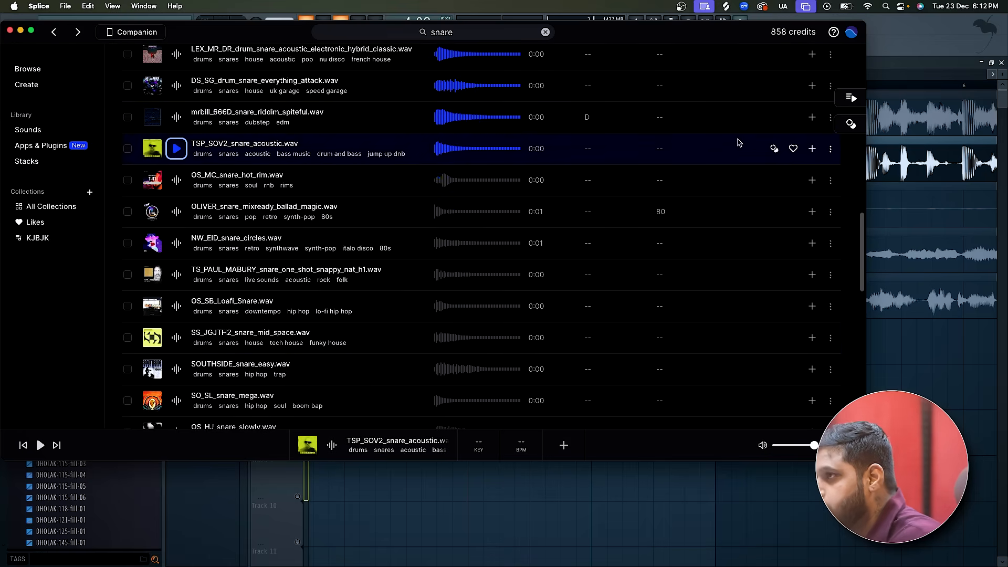
Replay TSP_SOV2_snare_acoustic.wav and add it to the sample library.
click(174, 148)
click(175, 147)
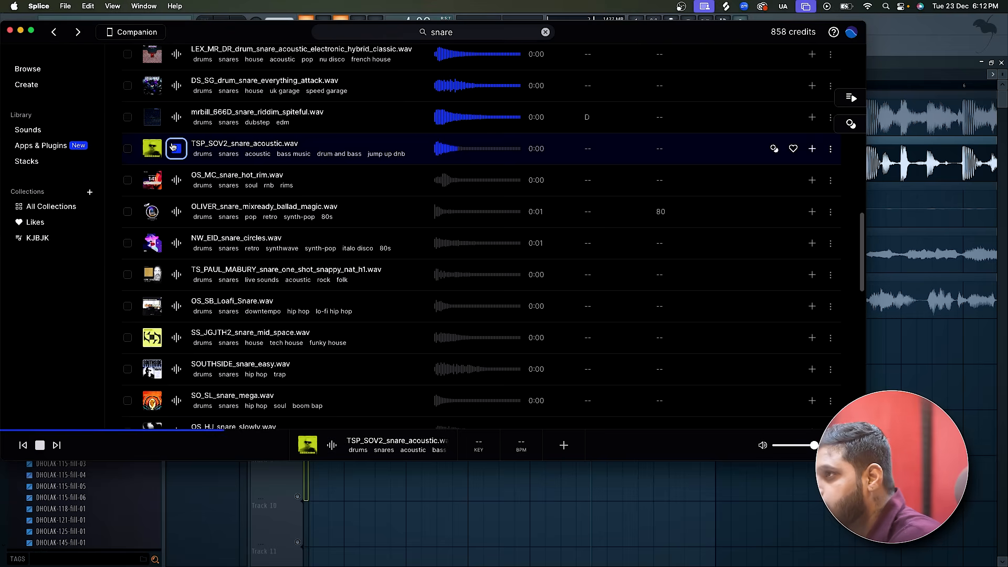
click(812, 149)
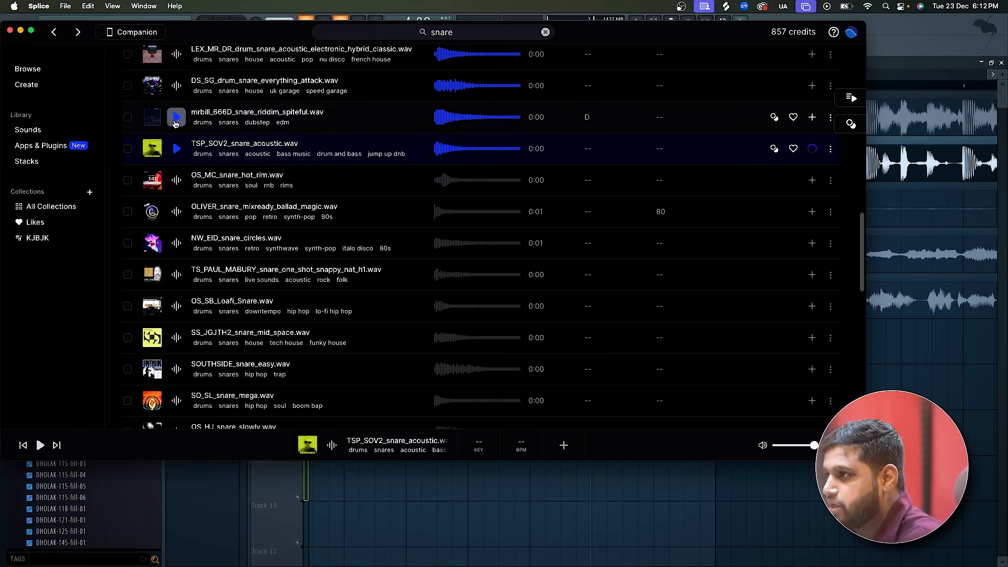
Compare NW_EID_snare_circles with TSP_SOV2_snare_acoustic, and place the TSP_SOV2 snare on Track 8 at 4:09:00 in the FL Studio playlist.
click(174, 243)
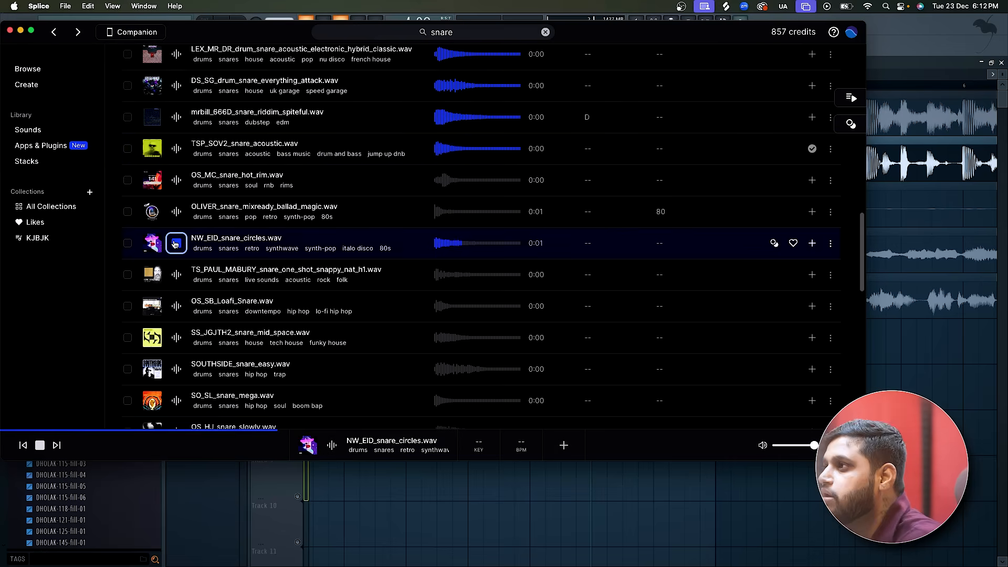
click(176, 149)
drag(169, 146, 626, 426)
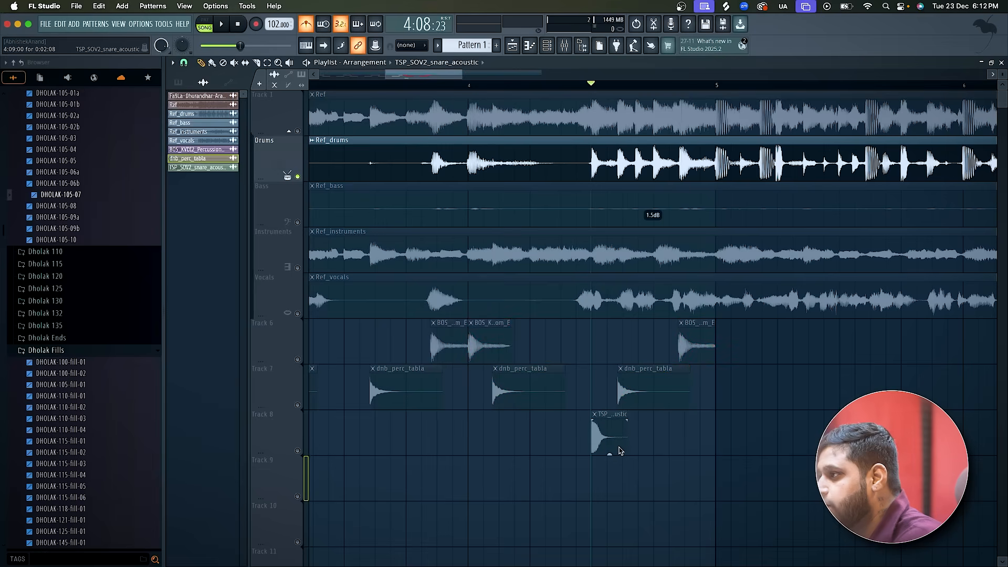
Unmute Track 8 and shorten the snare clip at 4:09:00 to a length of 0:01:06.
click(301, 450)
scroll(599, 260, up, 3)
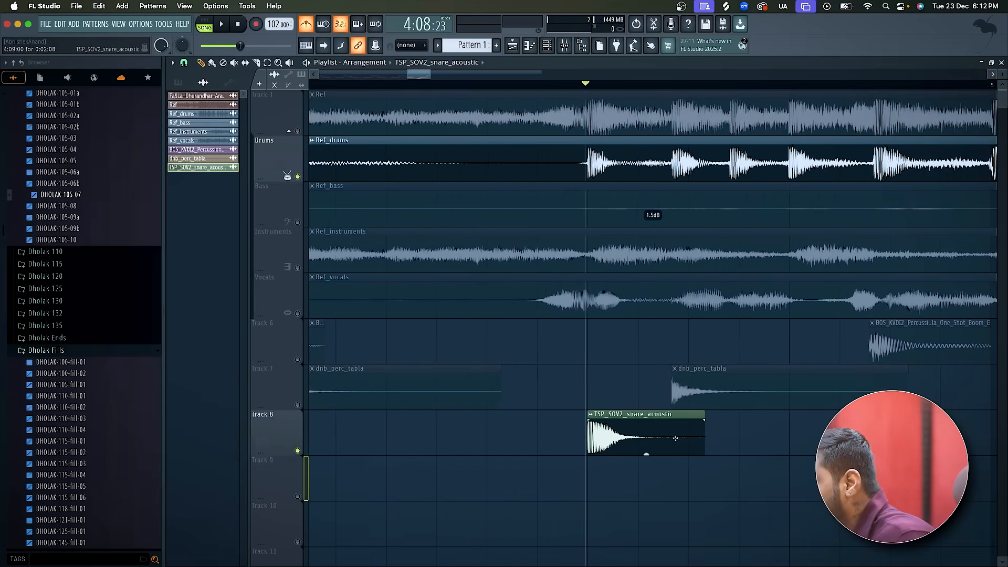
drag(710, 421, 649, 412)
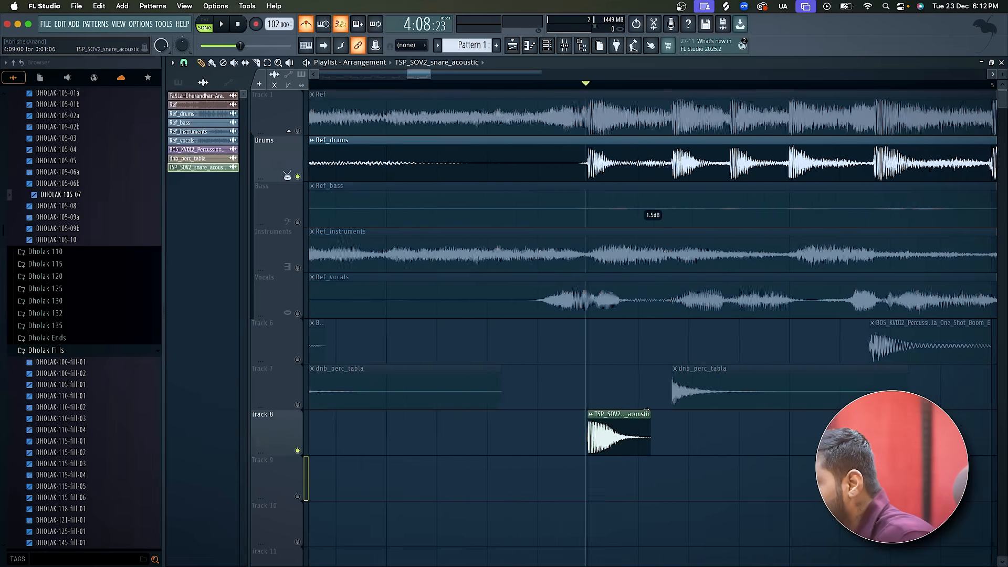
Place a second snare clip on Track 8 at 4:10:16, aligned with the second hit of the reference fill.
scroll(667, 78, right, 1)
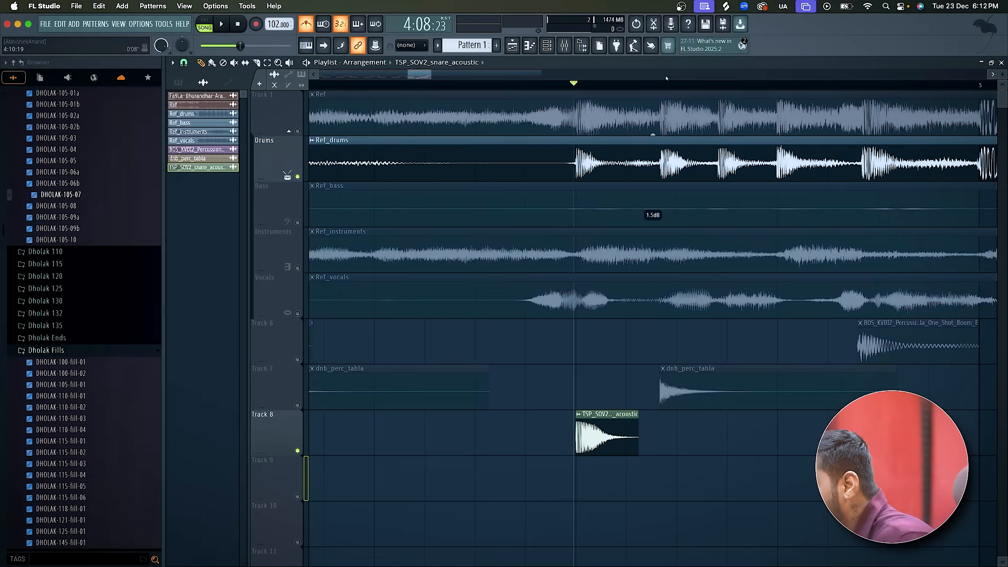
click(660, 85)
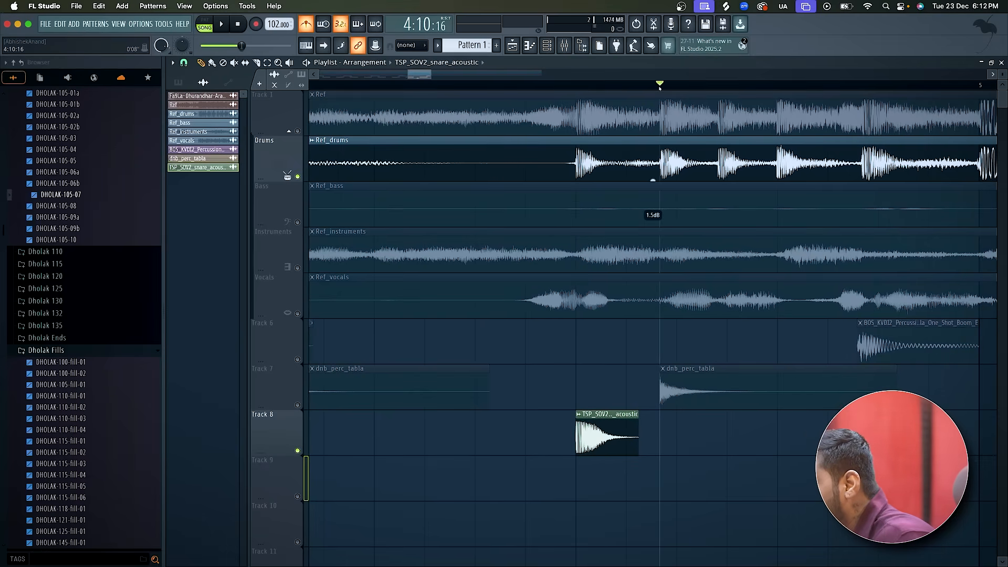
click(662, 441)
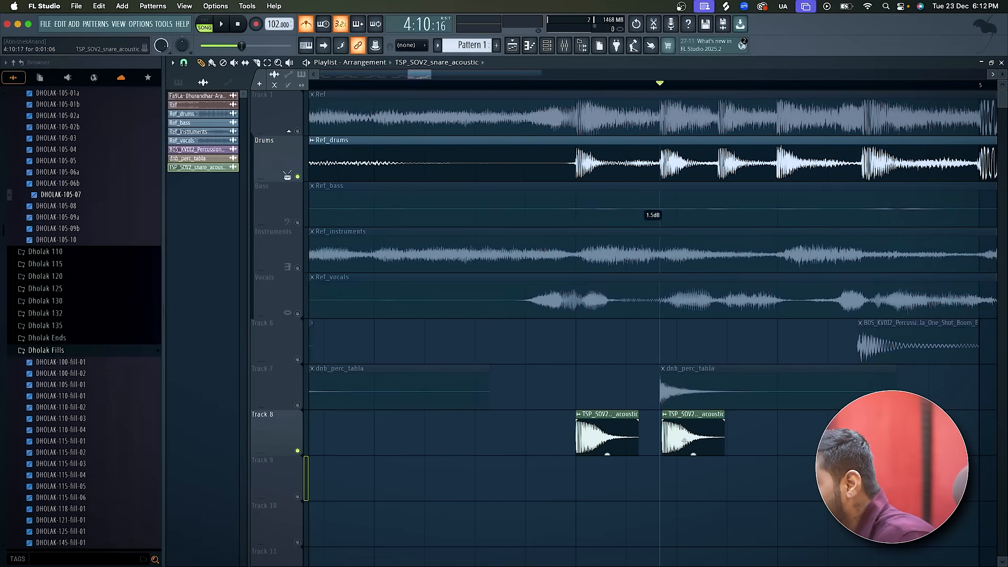
drag(683, 440, 681, 440)
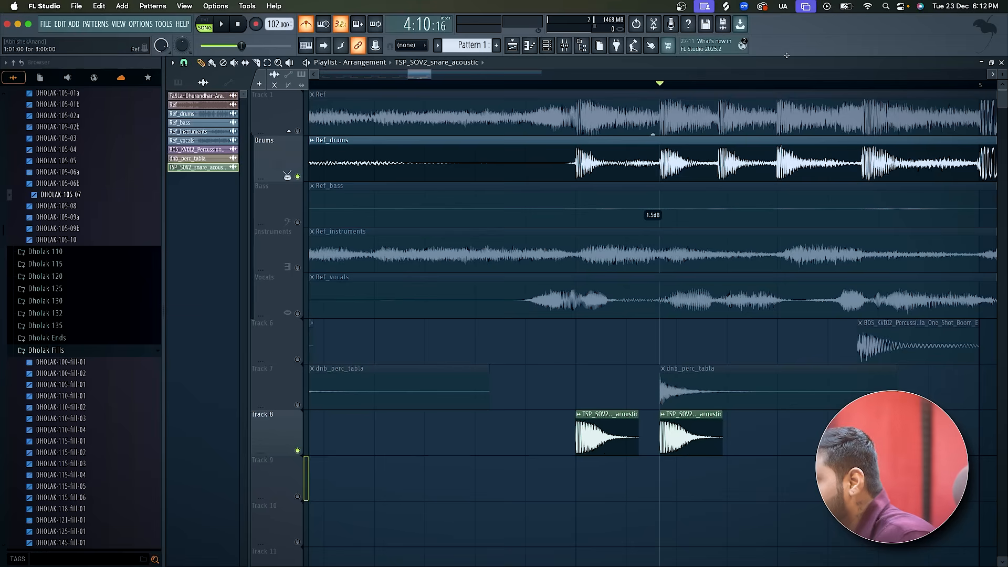
Shorten the second snare clip to 0:01:01 and place a third one on Track 8 at 4:11:20.
click(717, 85)
click(720, 87)
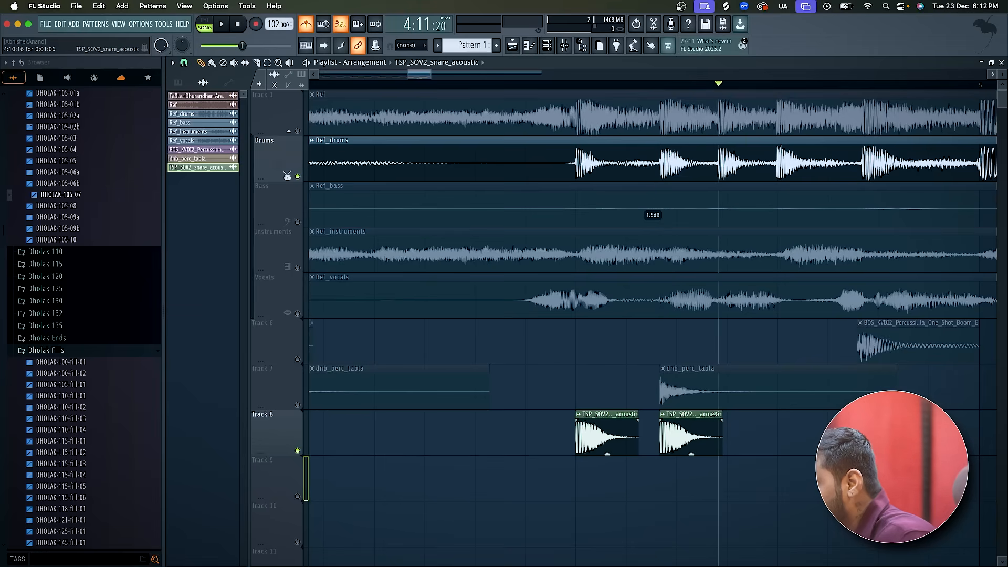
drag(723, 436, 699, 441)
scroll(692, 430, right, 2)
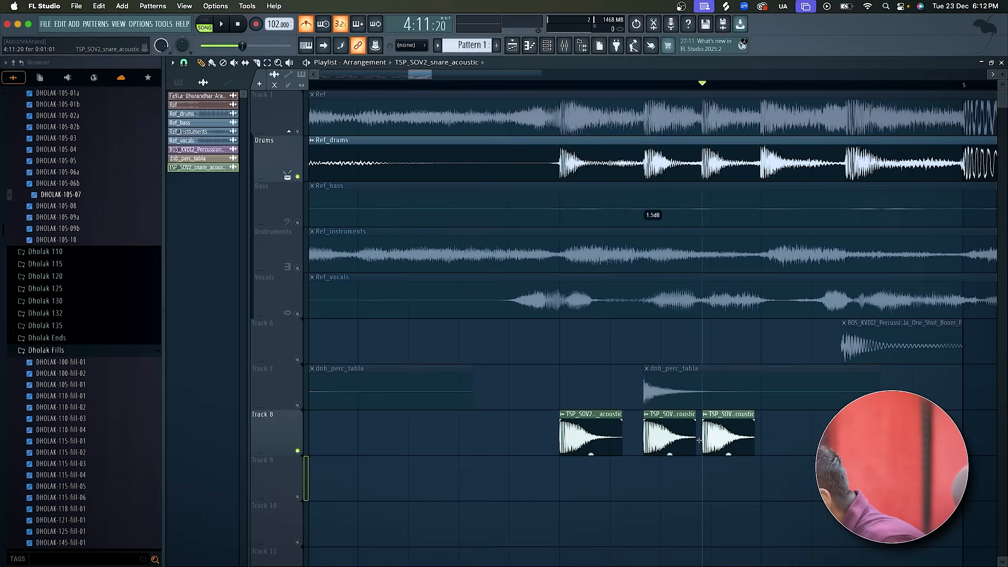
Place a fourth snare clip on Track 8, aligned with the fourth hit of the reference drum fill.
scroll(702, 445, right, 10)
scroll(703, 445, down, 2)
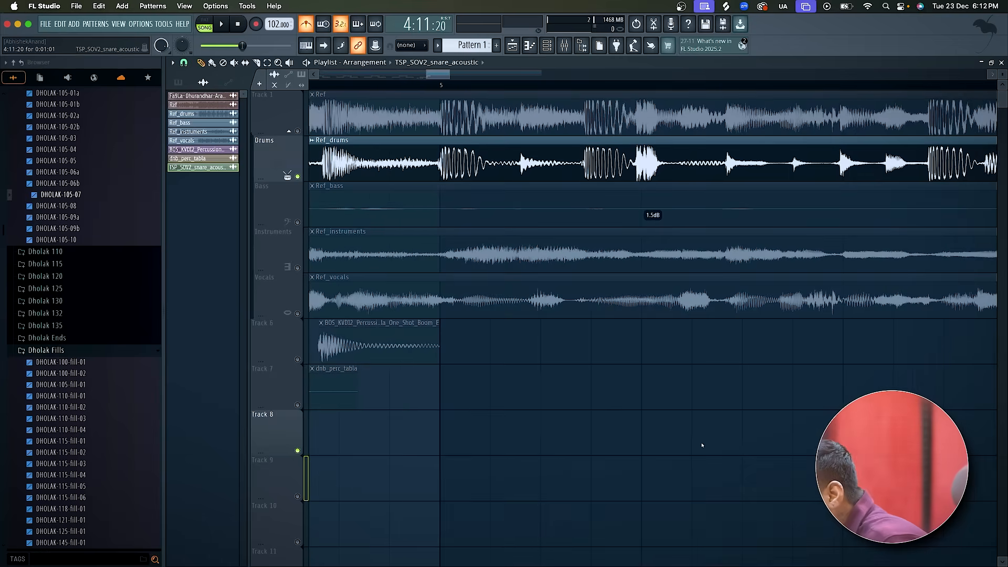
scroll(702, 444, up, 2)
scroll(702, 444, right, 4)
click(539, 437)
right_click(561, 444)
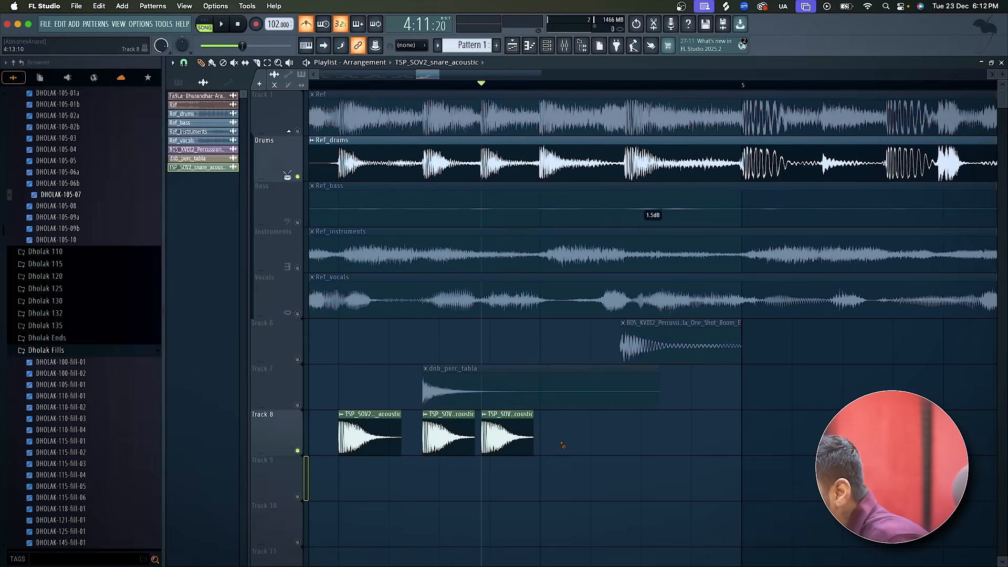
click(540, 437)
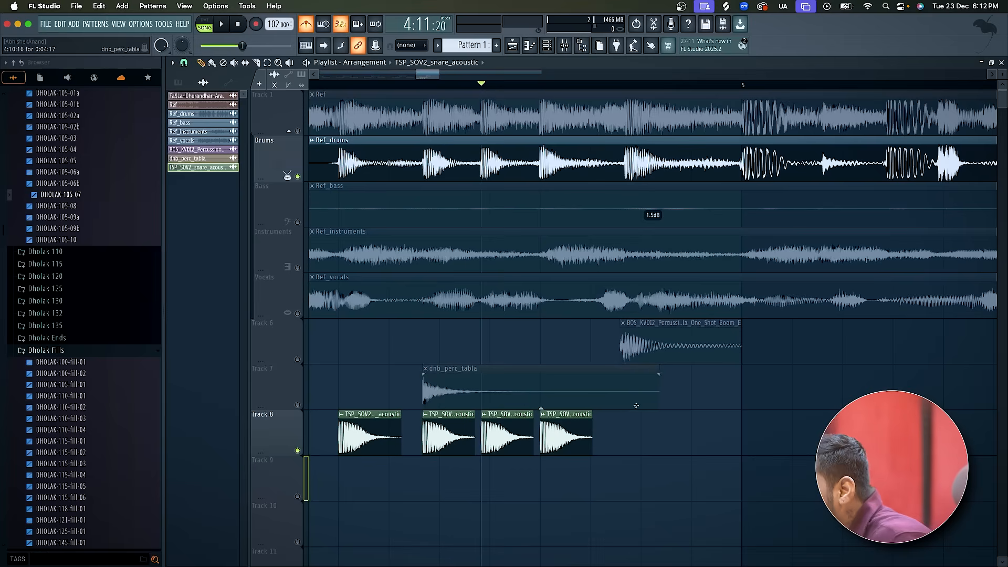
Place a fifth snare clip on Track 8 at 4:14:16 and play the arrangement from that point.
click(627, 86)
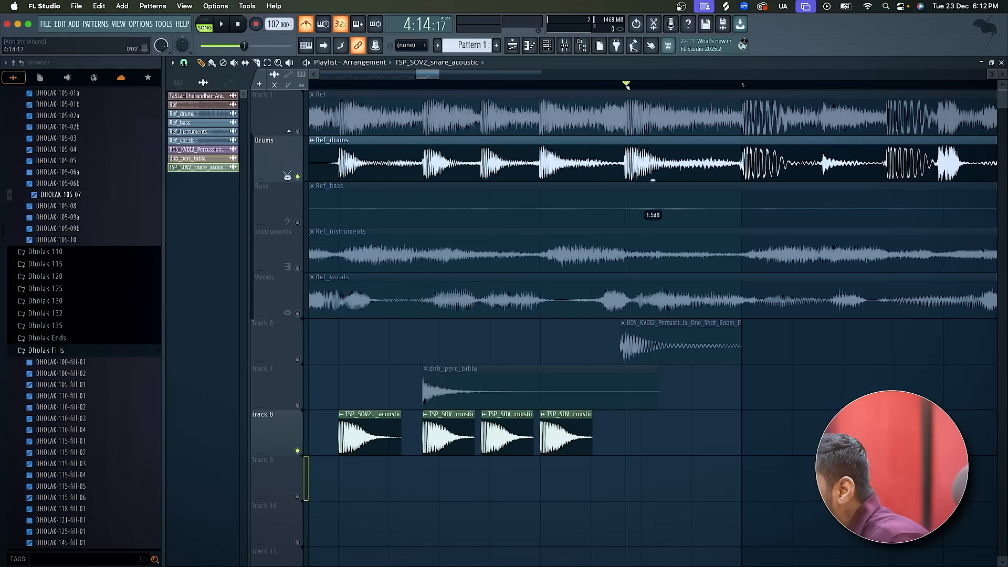
click(635, 435)
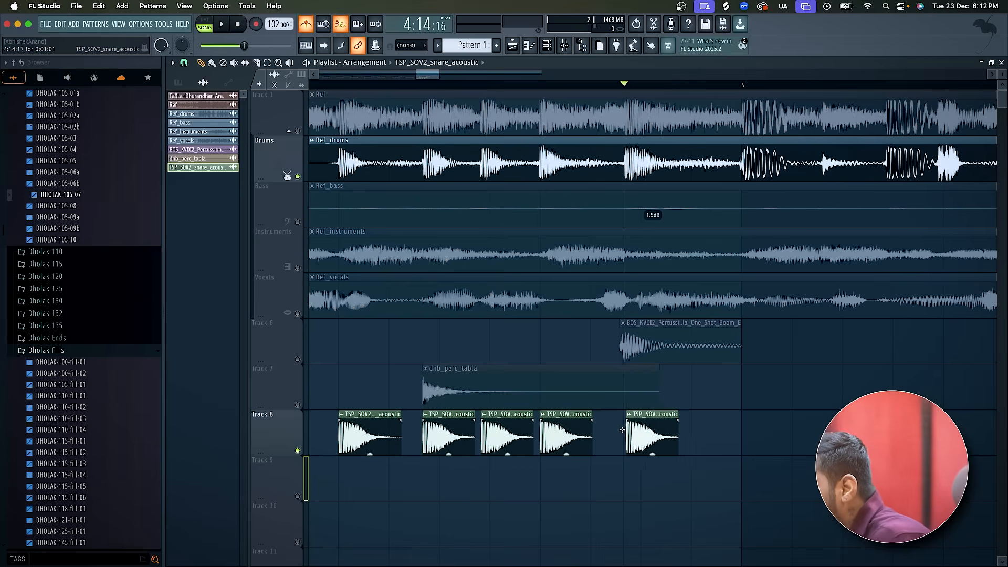
key(space)
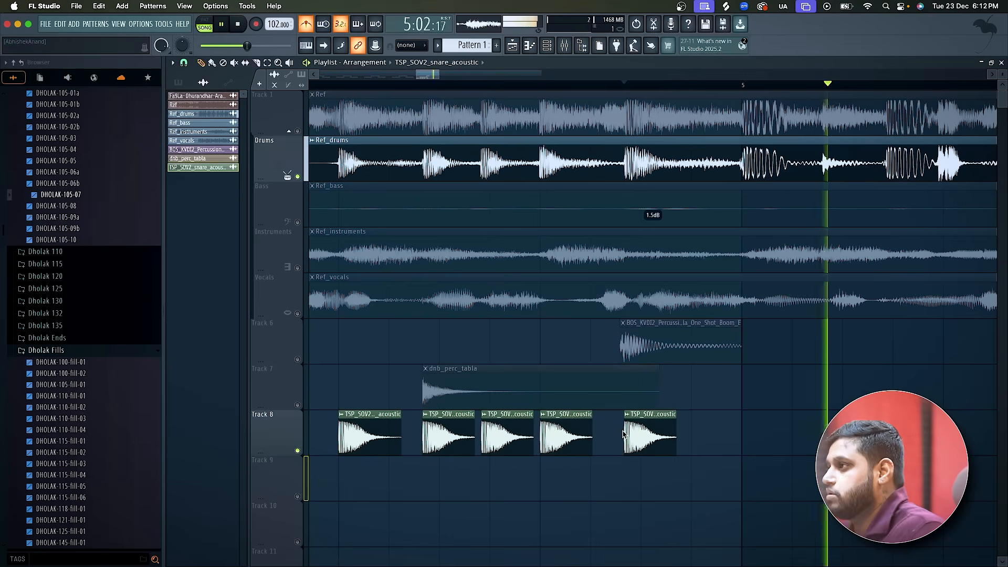
key(space)
Mute Drums, unmute Tracks 6 and 7, and play them together with the Track 8 snare fill from bar 1.
scroll(624, 434, down, 5)
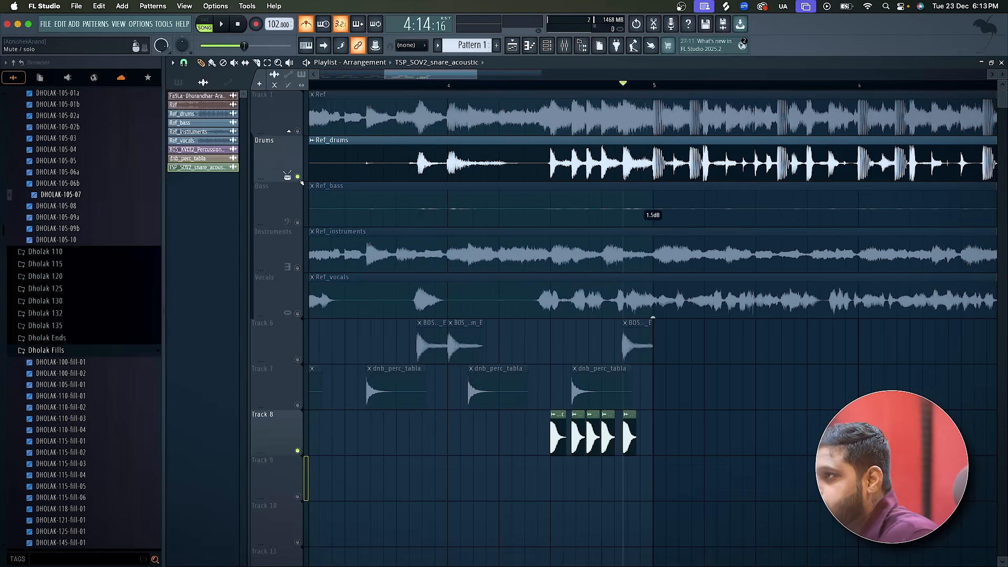
scroll(310, 131, down, 5)
click(311, 86)
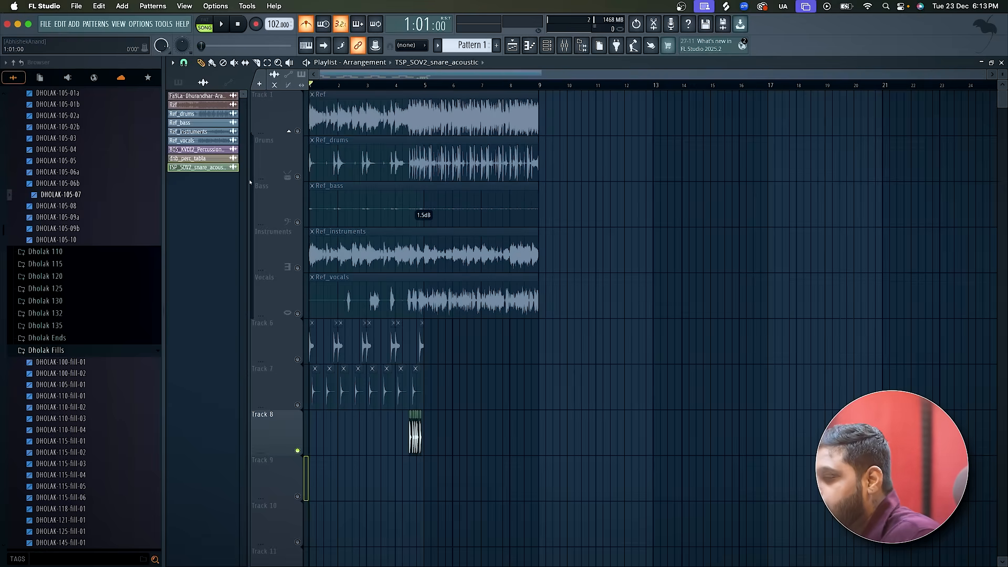
click(297, 360)
click(297, 405)
key(space)
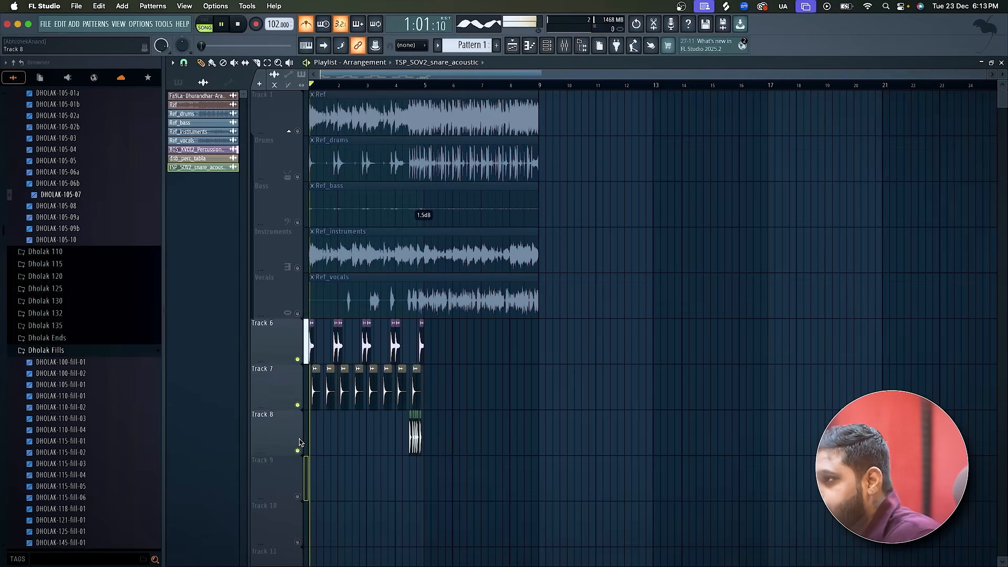
scroll(300, 443, up, 3)
scroll(301, 443, up, 2)
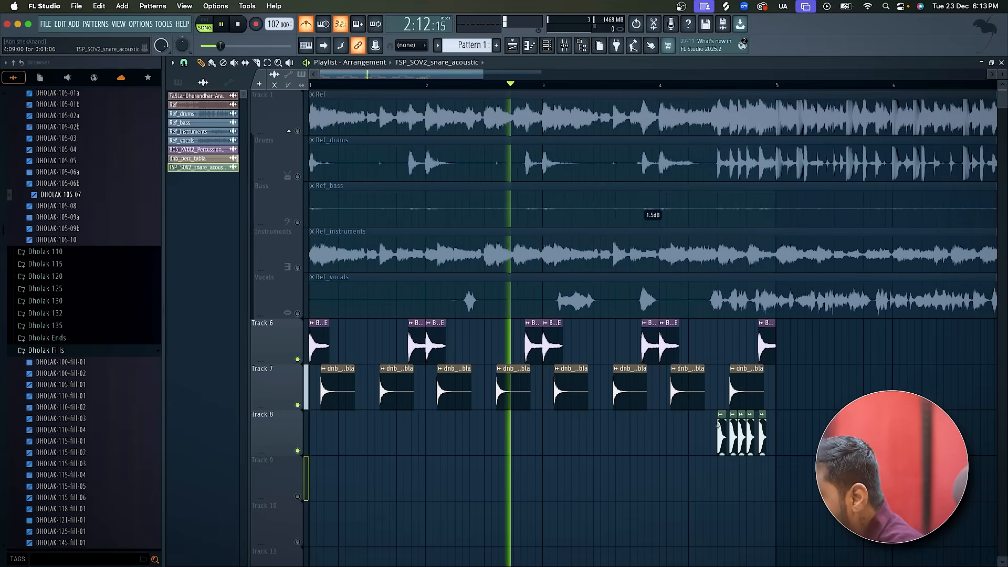
scroll(717, 426, down, 1)
scroll(717, 427, down, 1)
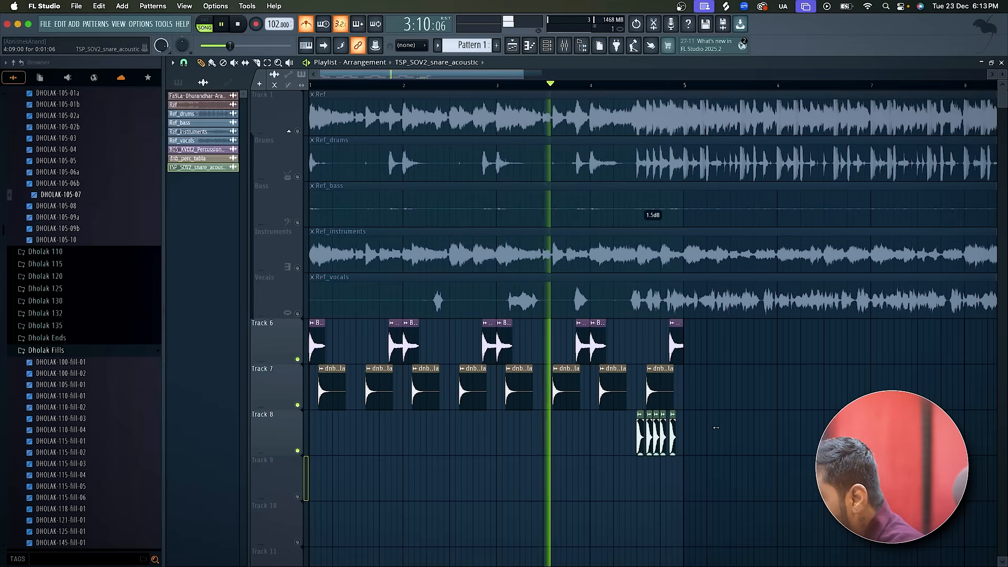
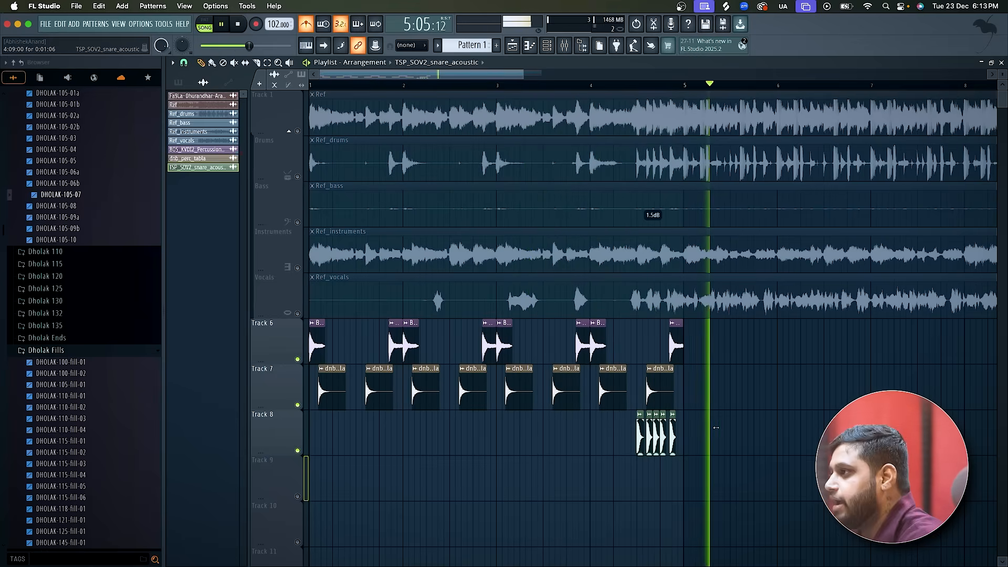
Unmute the Drums track, play it with the Track 8 snare fill from 4:09:00, and move the playhead to 4:15:00.
scroll(716, 428, up, 1)
key(space)
click(598, 91)
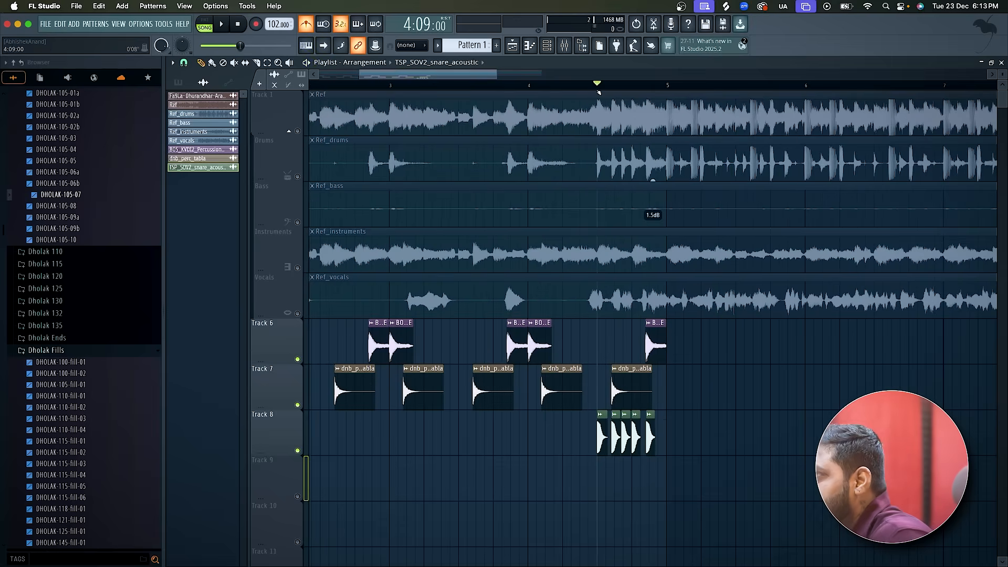
click(298, 177)
key(space)
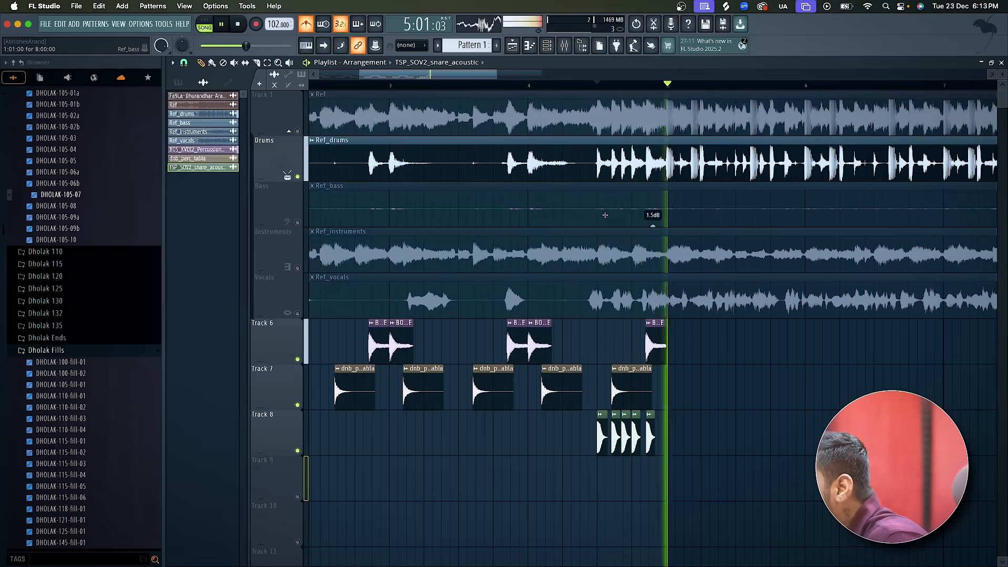
scroll(608, 221, up, 3)
key(space)
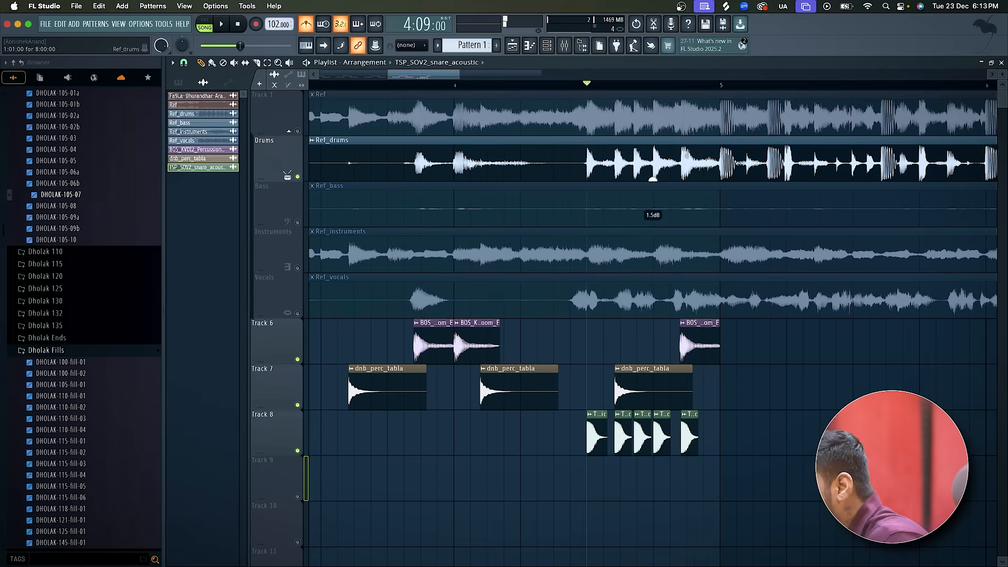
click(686, 89)
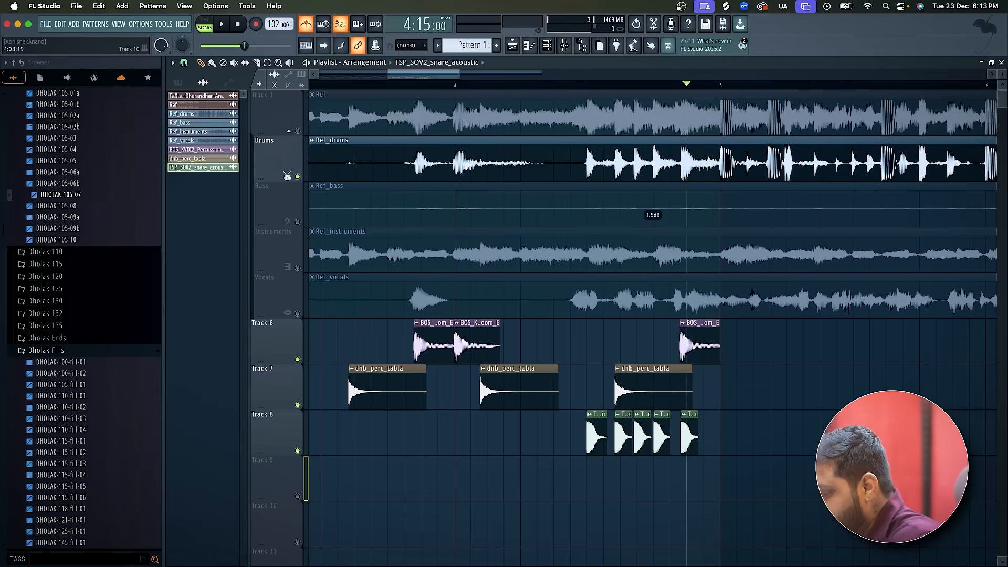
Switch to Splice and search the sample library for "open hats".
key(super+Tab)
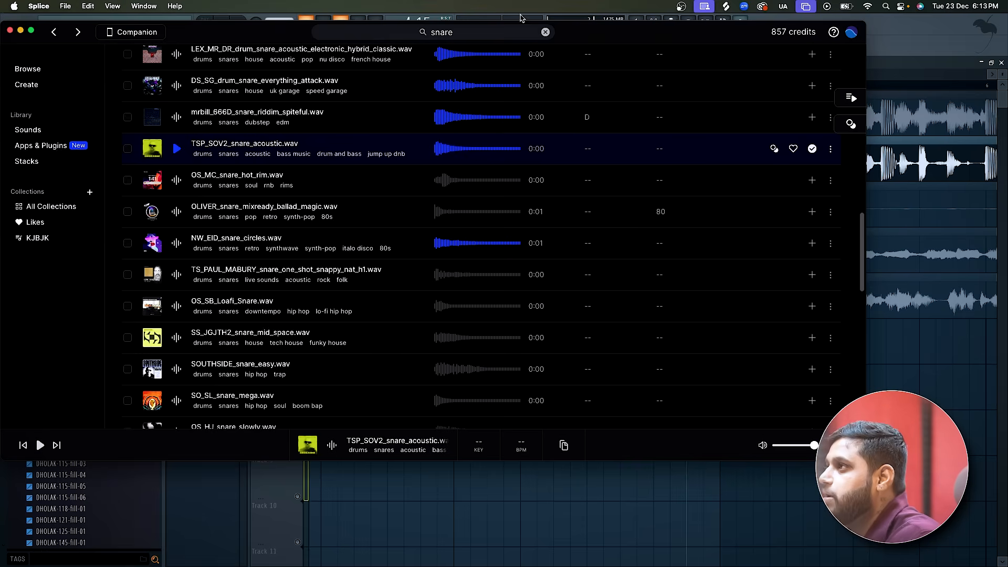
click(546, 30)
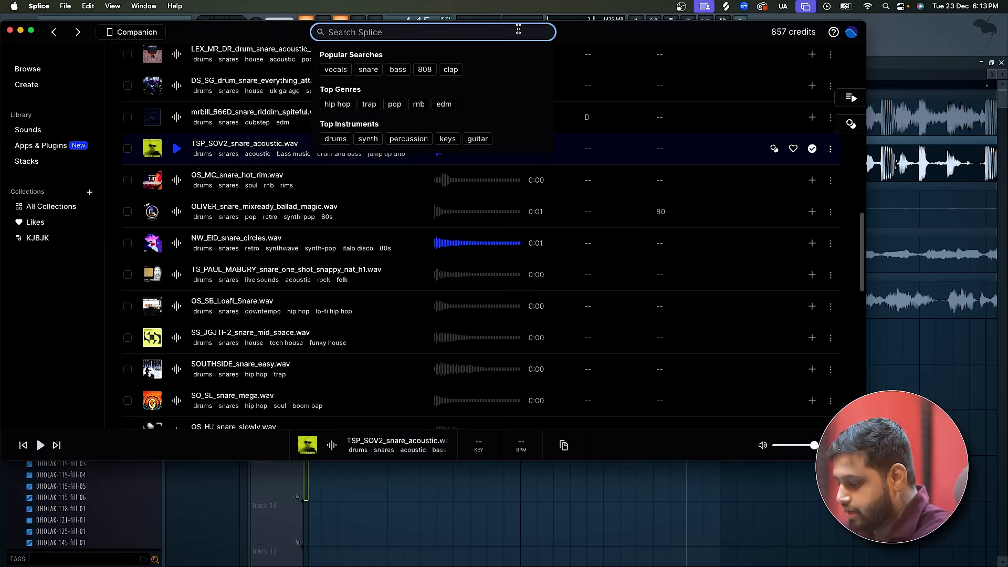
text(open hats)
key(Return)
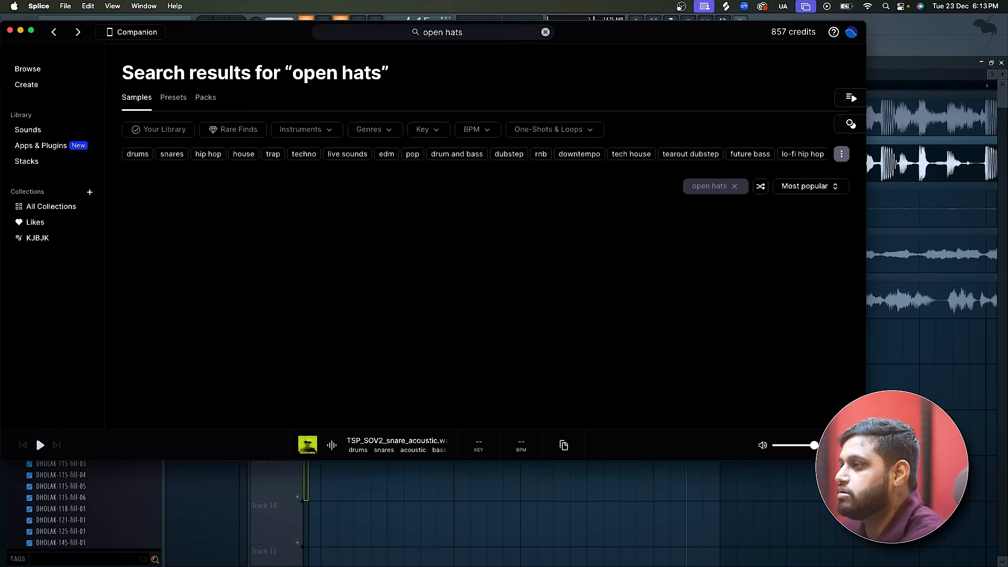
Audition several open hat one-shots from the results to find one matching the reference hit.
click(177, 231)
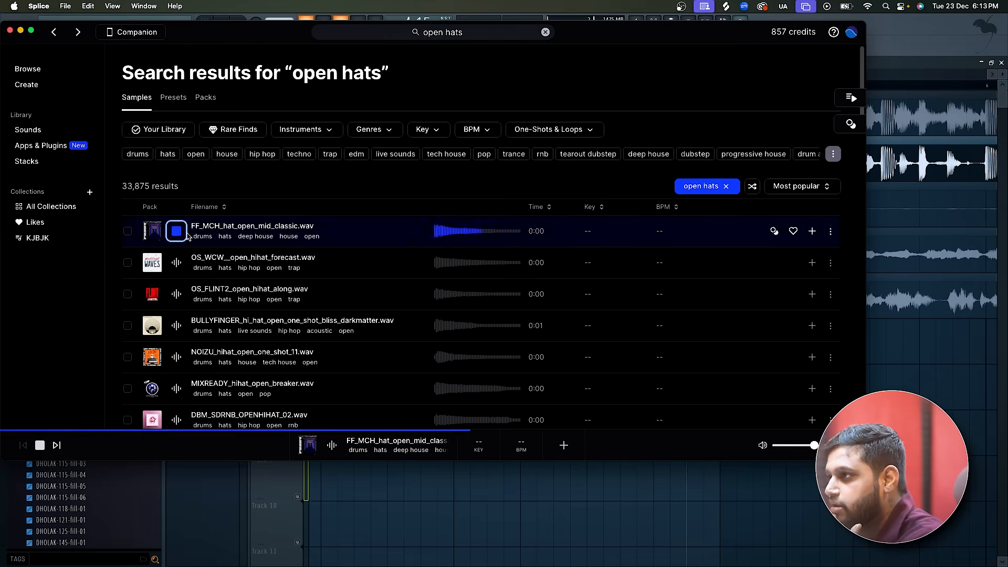
click(176, 262)
click(176, 295)
click(176, 326)
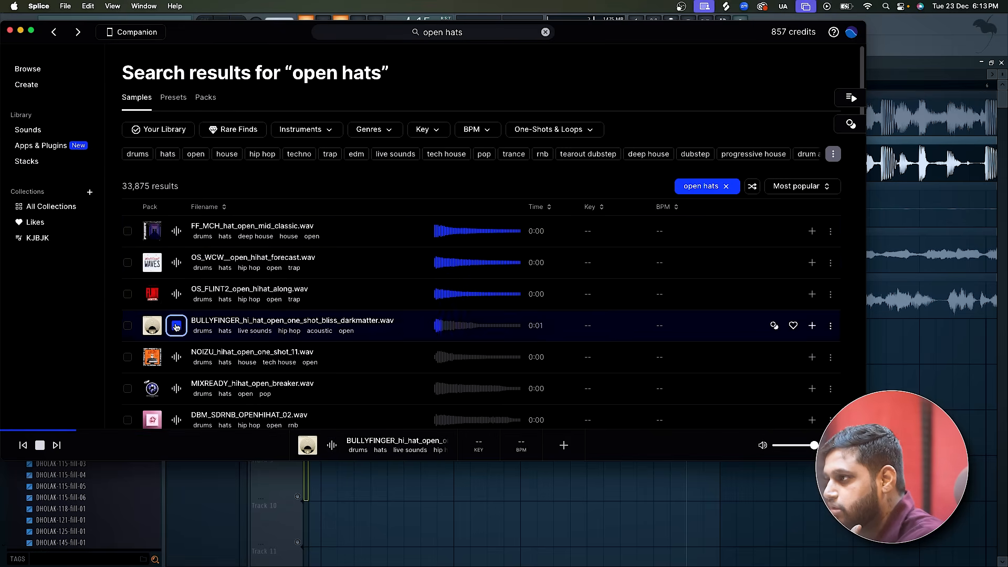
click(176, 389)
click(176, 419)
scroll(175, 416, down, 5)
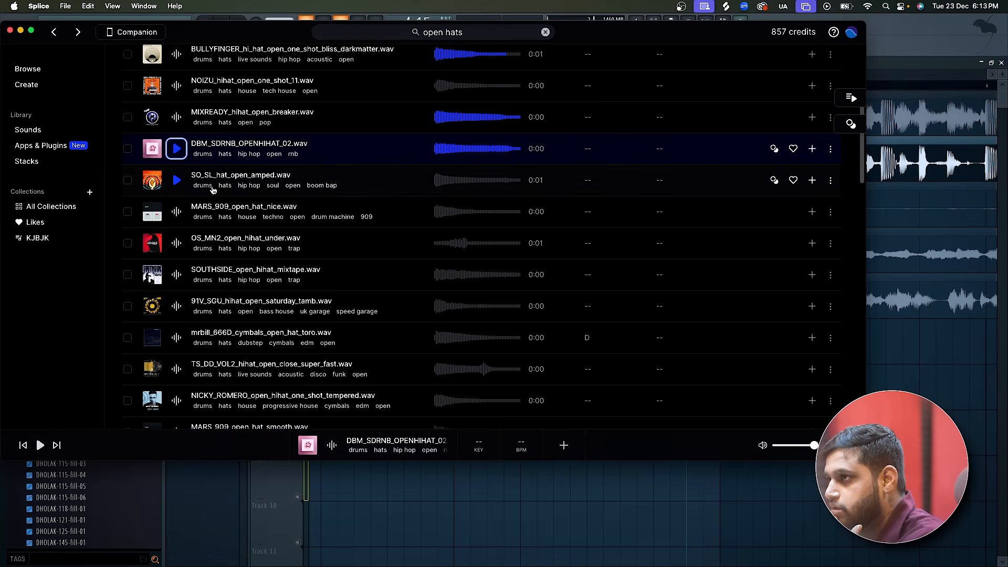
click(177, 153)
click(176, 180)
click(177, 211)
click(176, 117)
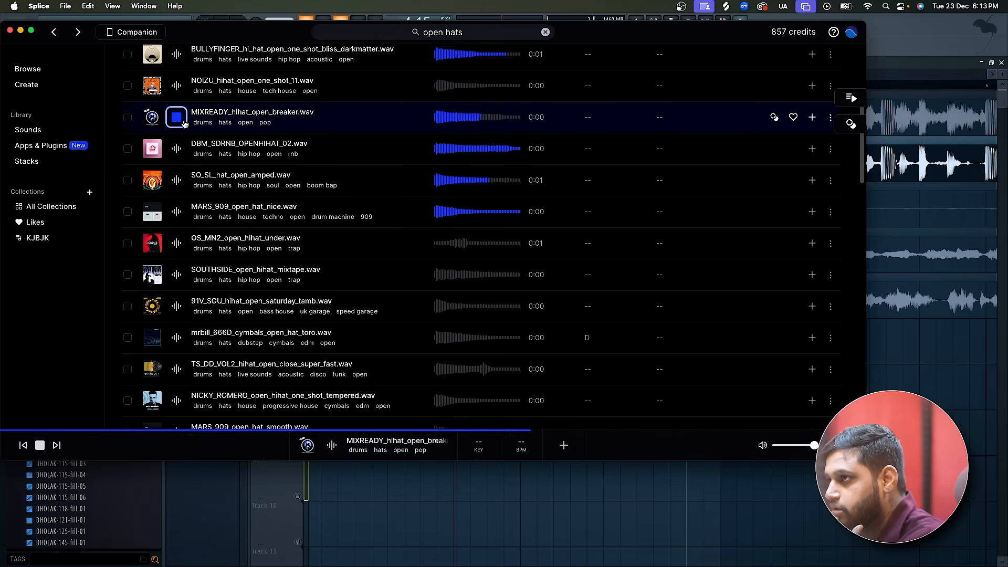
Add DBM_SDRNB_OPENHIHAT_02.wav to the library, place it on Track 9 at 4:15:00 in FL Studio, and unmute that track.
click(178, 152)
click(813, 149)
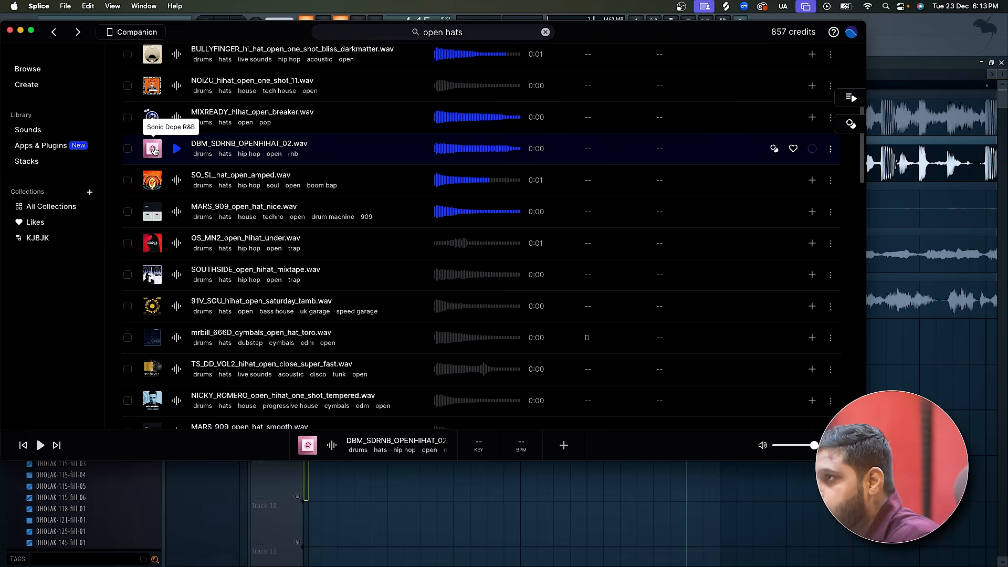
drag(153, 148, 708, 494)
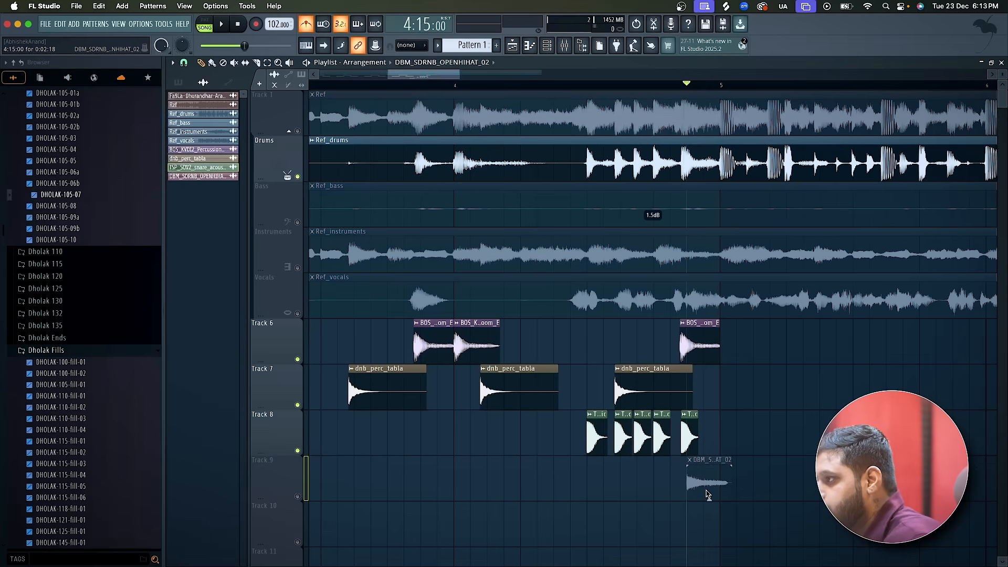
scroll(707, 494, up, 2)
click(297, 496)
Play the open hat against the reference drums and shift its clip earlier to line up with the fifth snare hit.
key(space)
key(space)
key(space)
key(space)
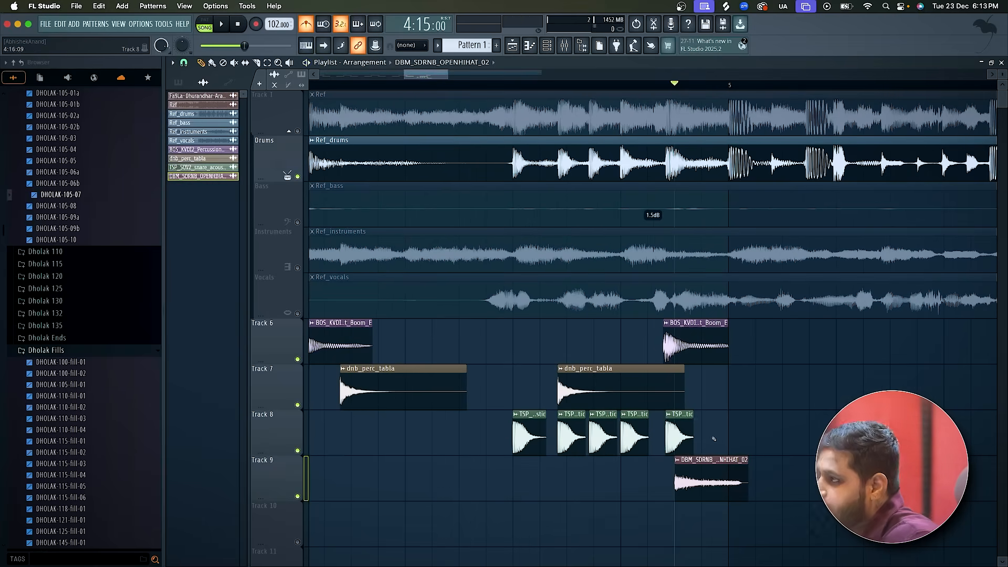
scroll(691, 471, up, 2)
drag(691, 470, 674, 470)
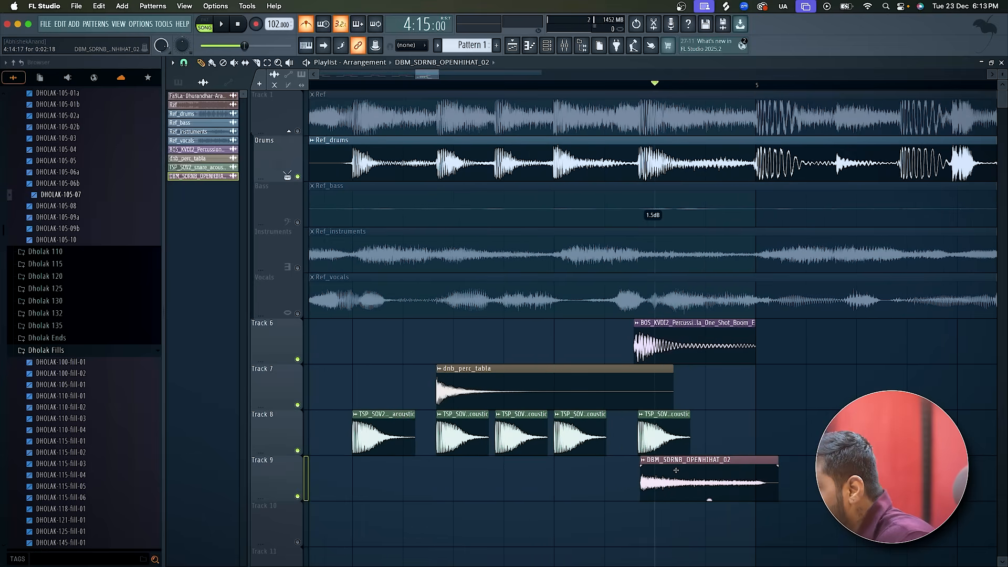
click(601, 86)
key(space)
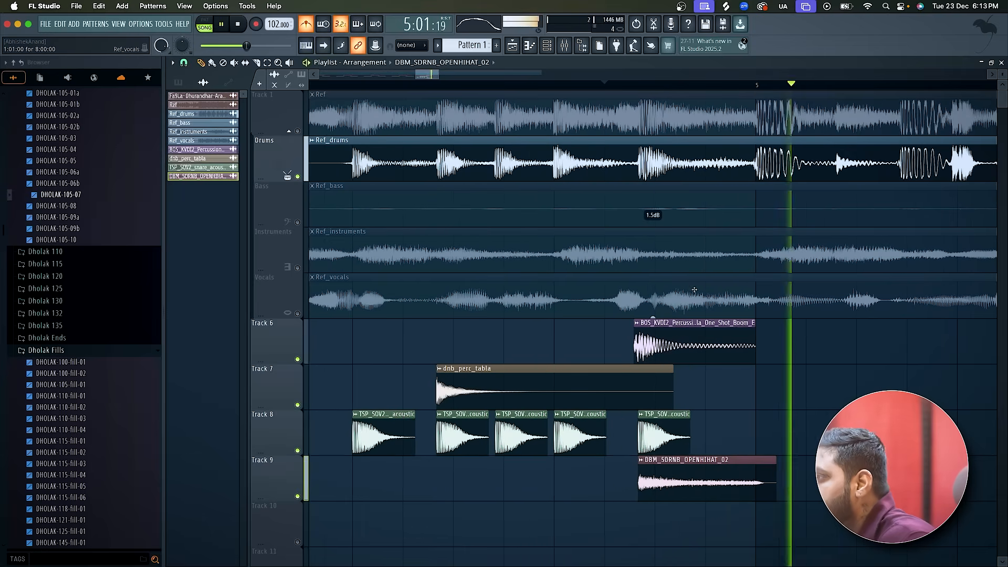
key(space)
Mute the Drums track and play the recreated layers on Tracks 6 to 9 from 4:06:00.
scroll(698, 301, down, 3)
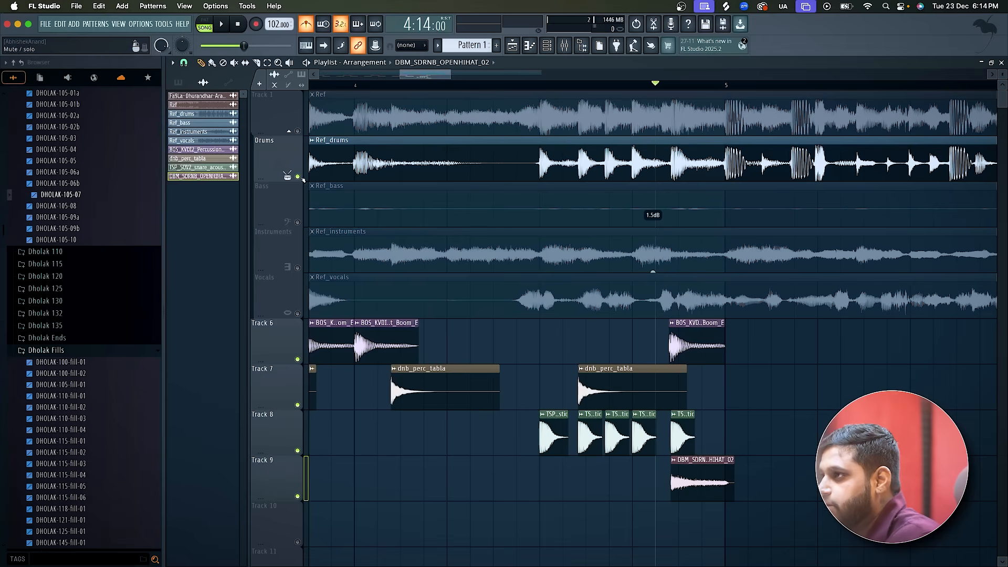
click(302, 180)
click(461, 85)
key(space)
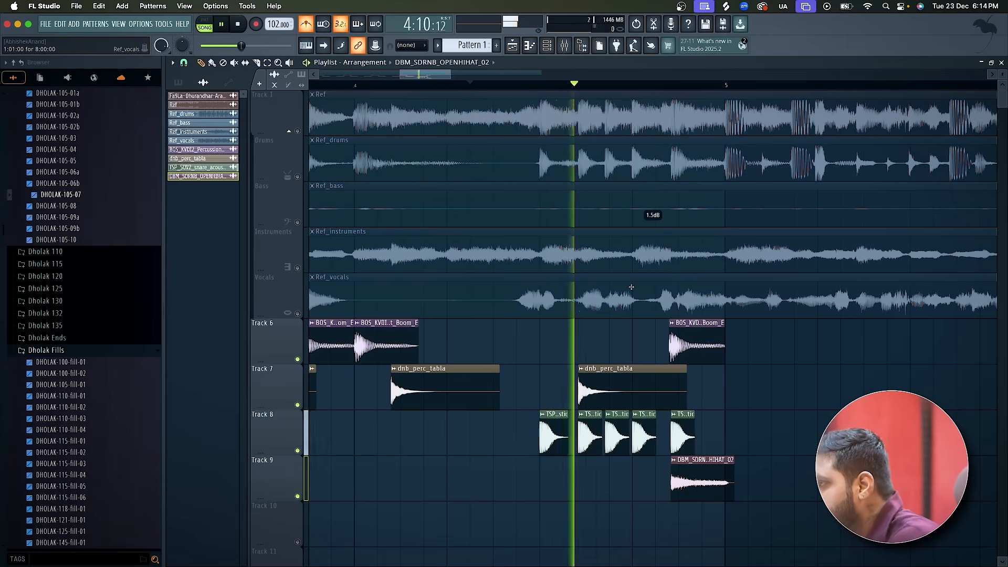
scroll(632, 287, down, 3)
scroll(631, 287, down, 2)
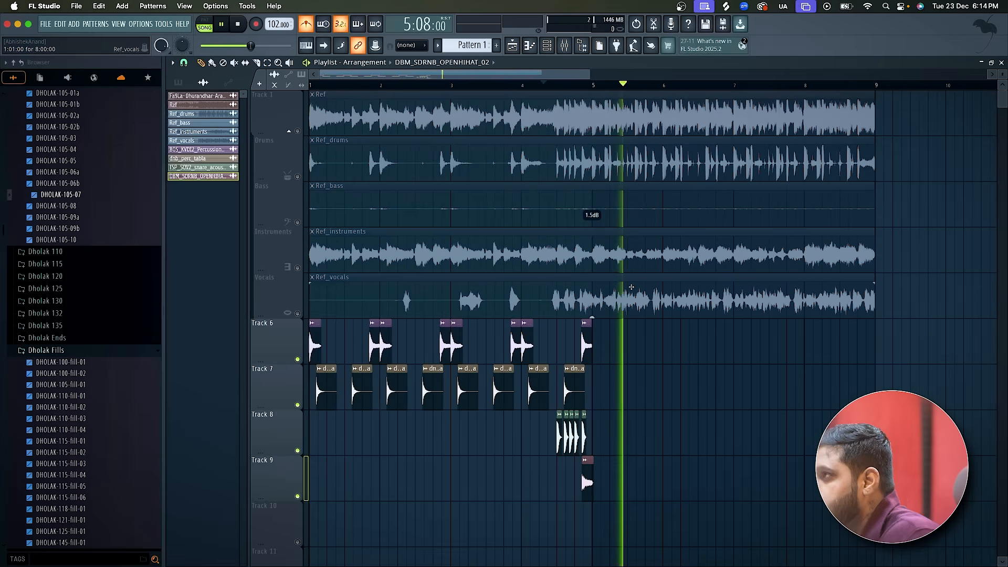
key(space)
scroll(599, 432, down, 1)
scroll(599, 432, up, 3)
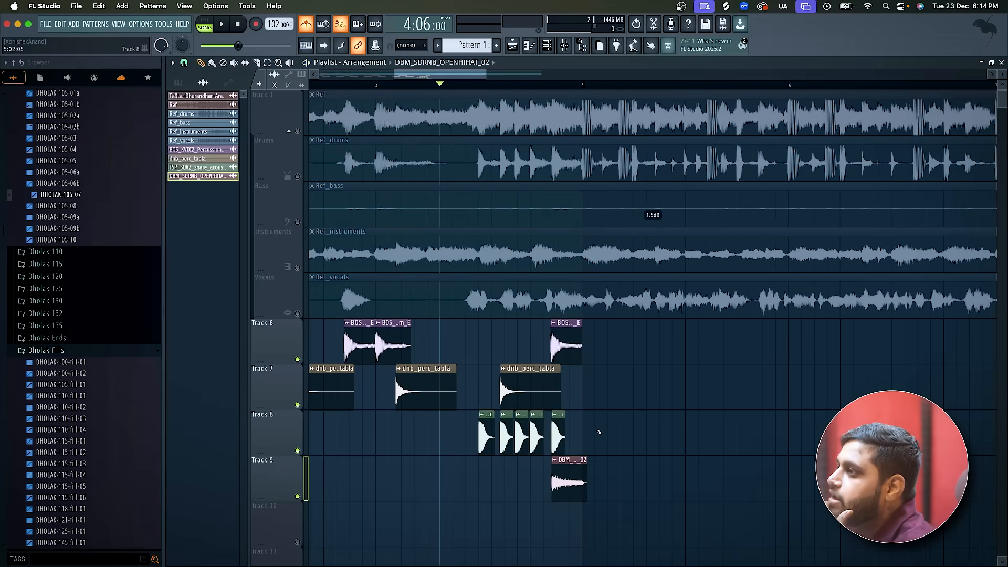
Solo the full Ref track and listen to its fill from 4:06:00 and 4:09:00.
ctrl+click(298, 131)
key(space)
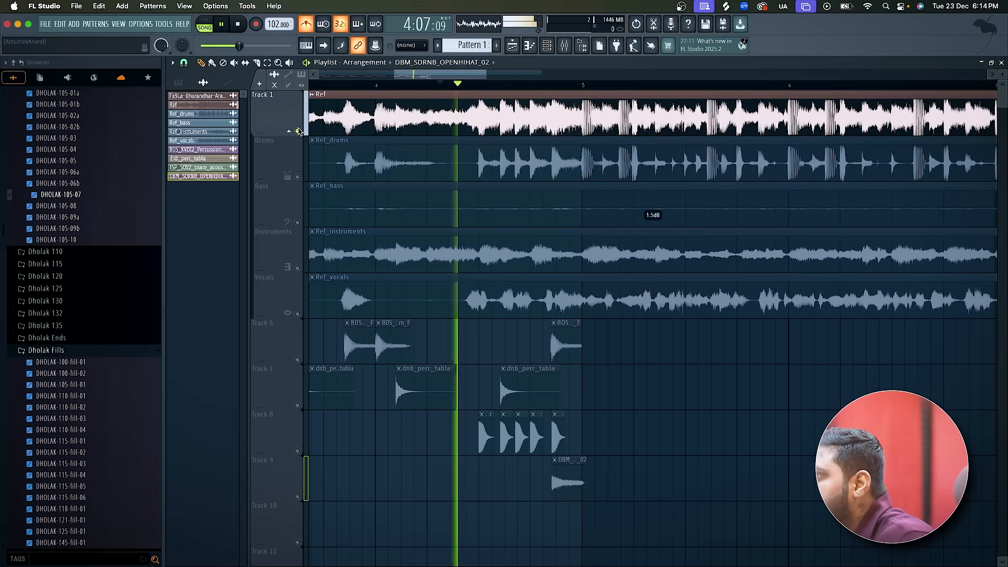
key(space)
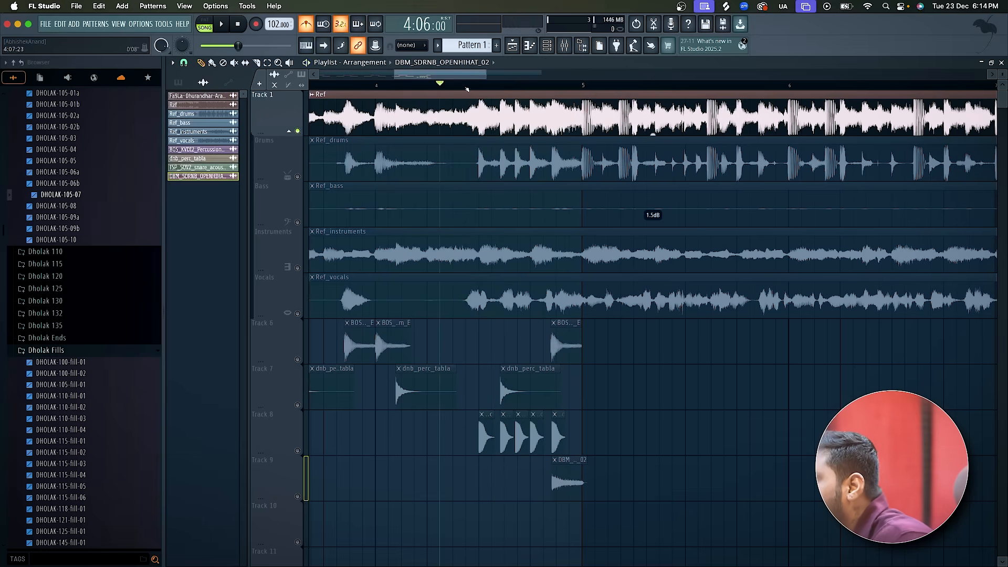
key(space)
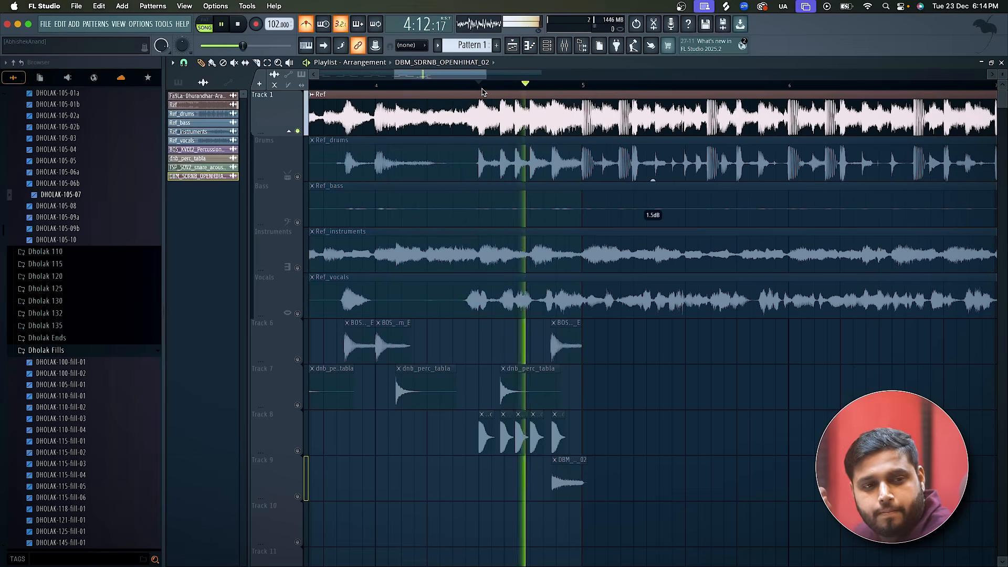
key(space)
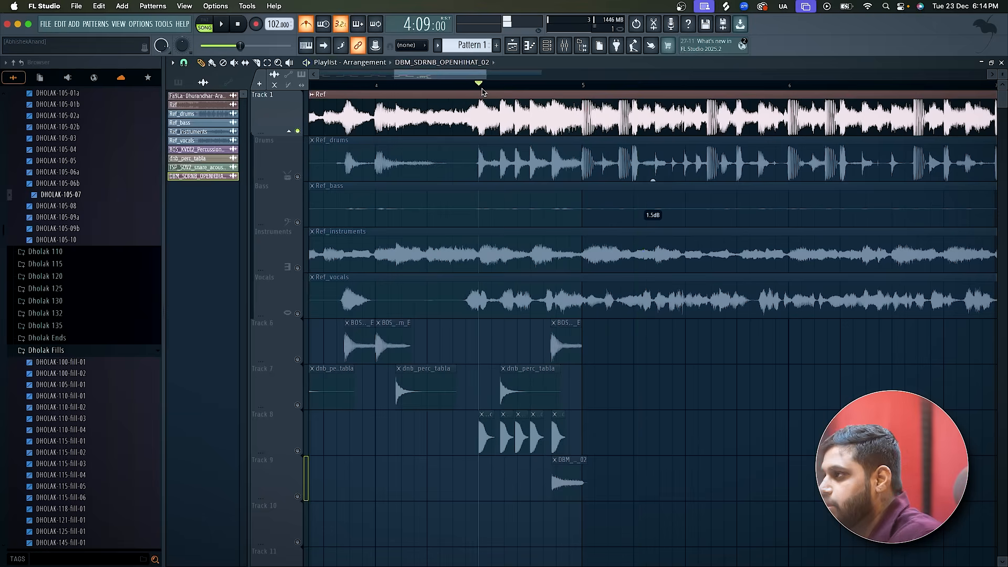
Mute the Ref track and unmute the snare and open hat layers on Tracks 8 and 9.
click(298, 132)
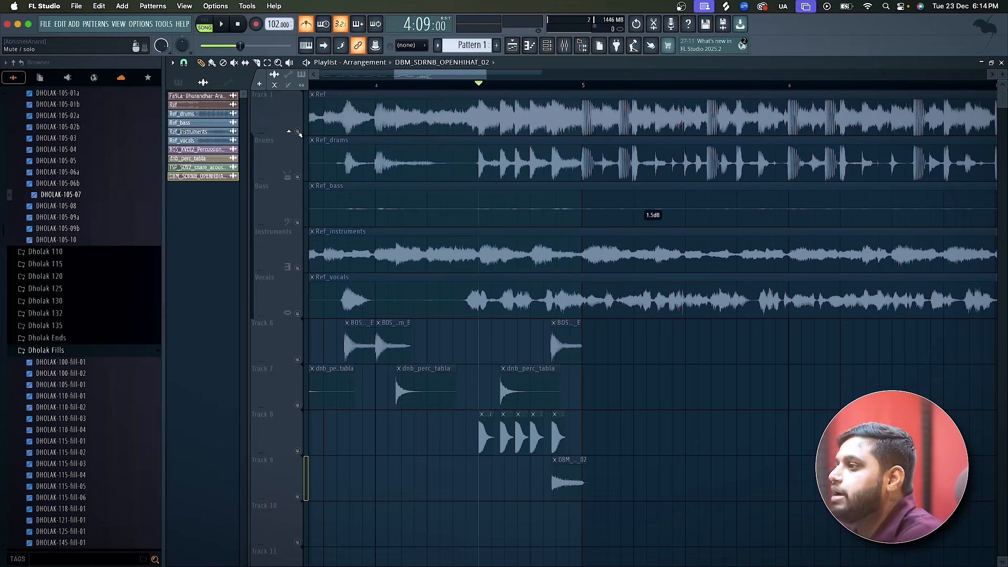
scroll(554, 420, down, 2)
click(298, 451)
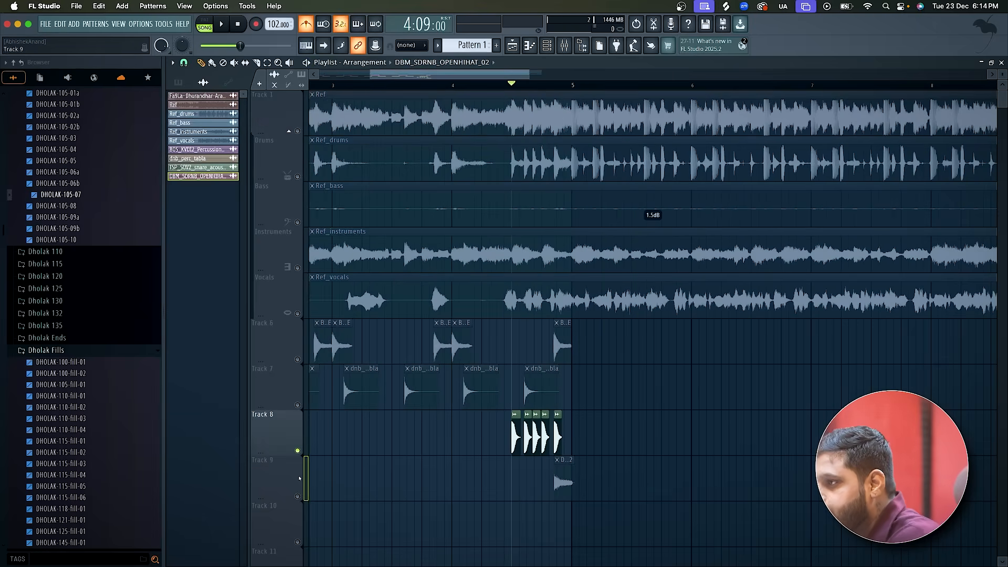
click(298, 496)
scroll(298, 496, down, 3)
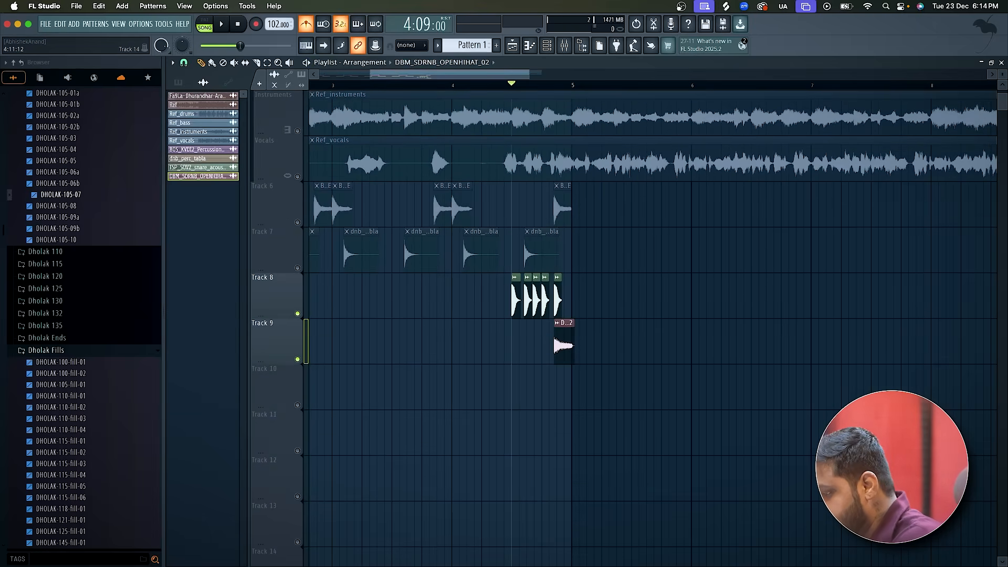
Switch to Splice and search the sample library for "riser".
key(super+Tab)
click(449, 33)
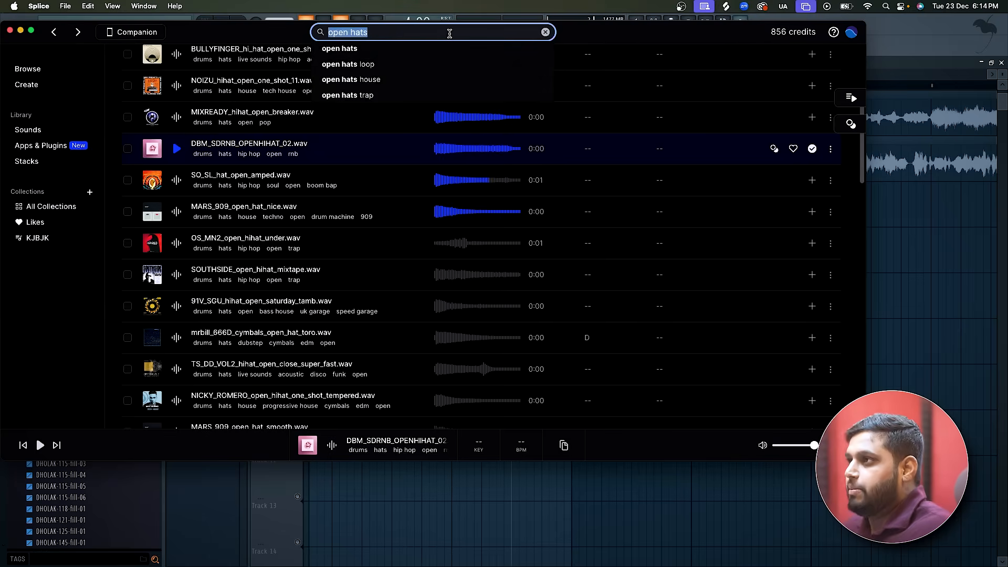
text(riseer)
key(Return)
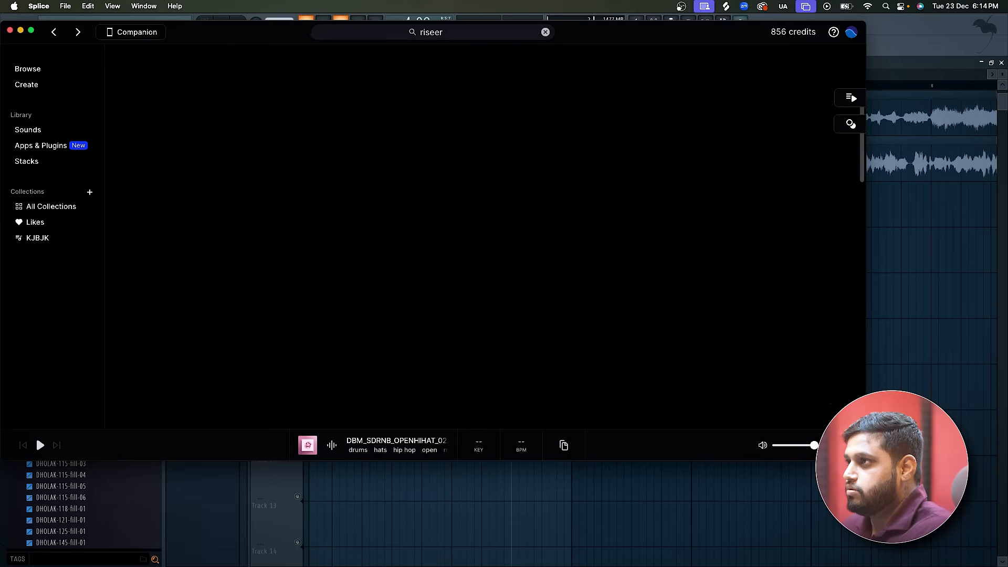
click(448, 33)
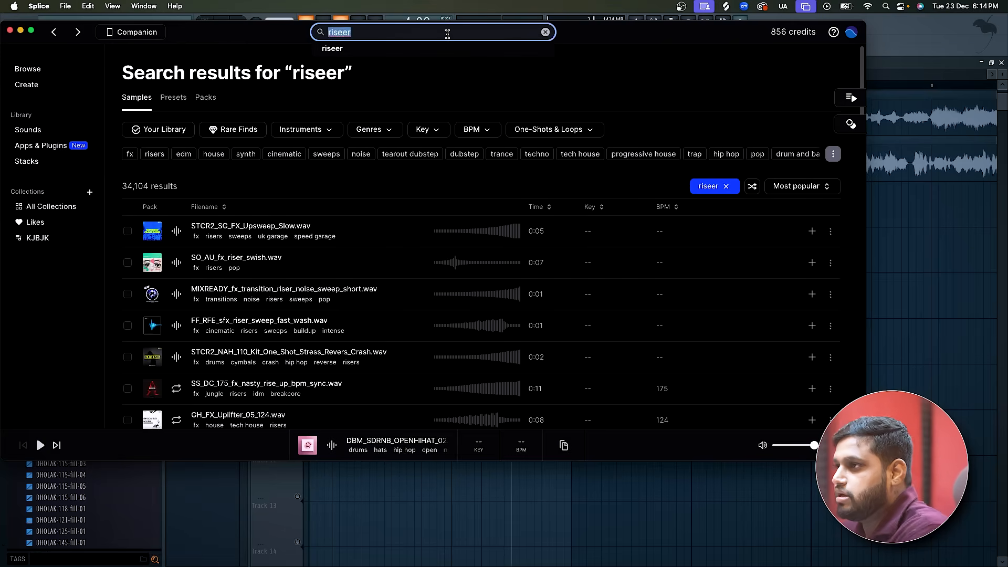
text(riser)
key(Return)
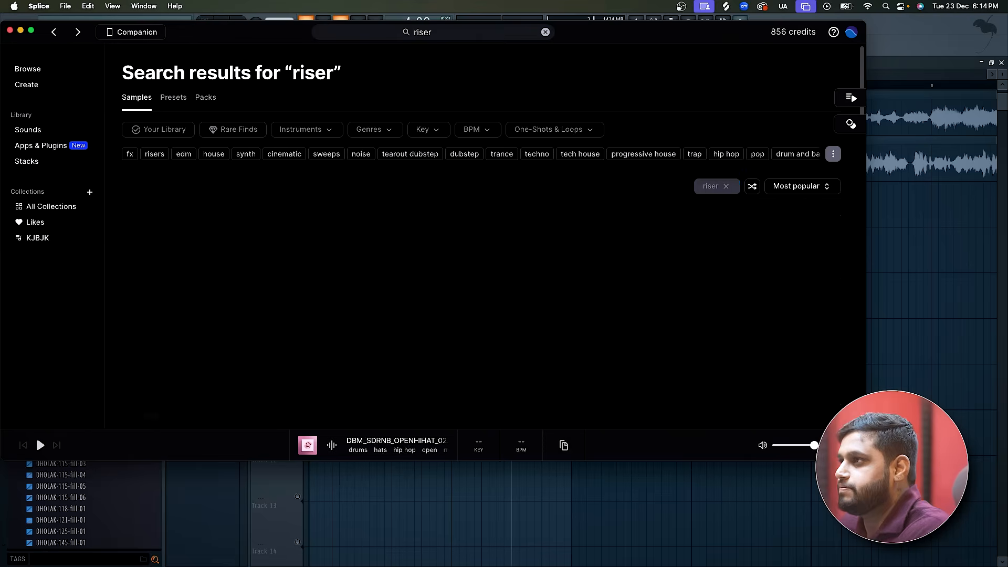
Audition the first riser samples and add STCR2_SG_FX_Upsweep_Slow.wav to the library.
click(184, 230)
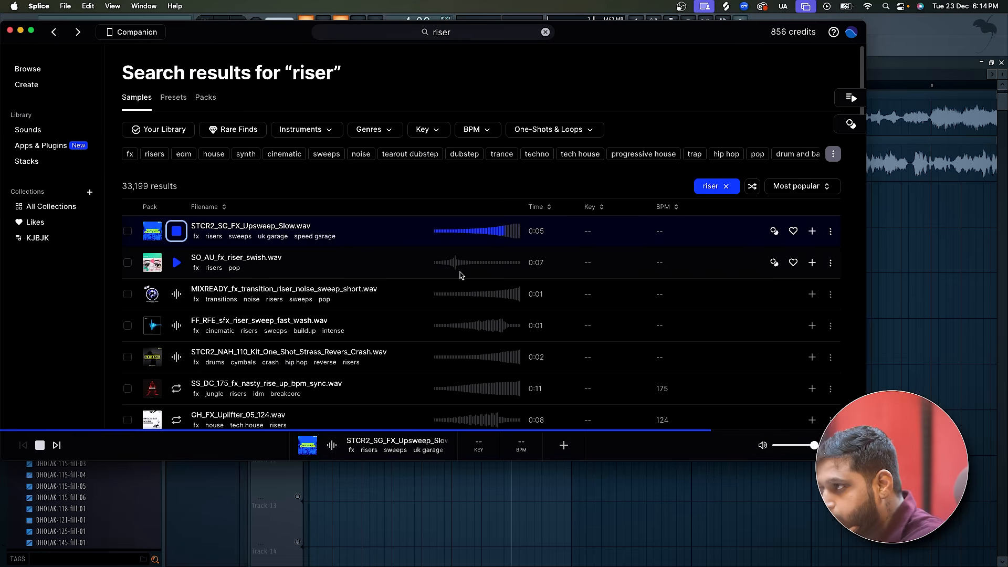
click(176, 294)
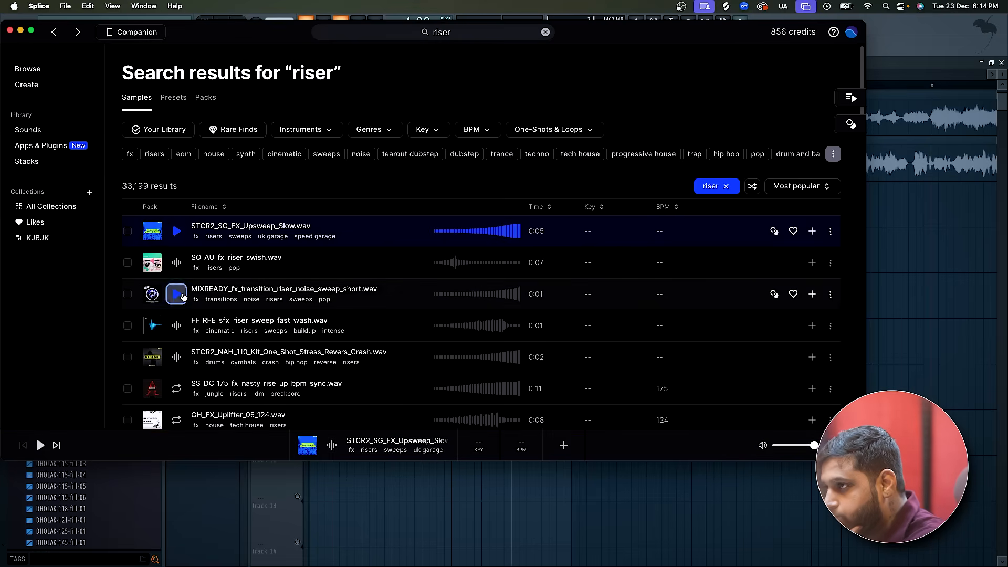
click(170, 326)
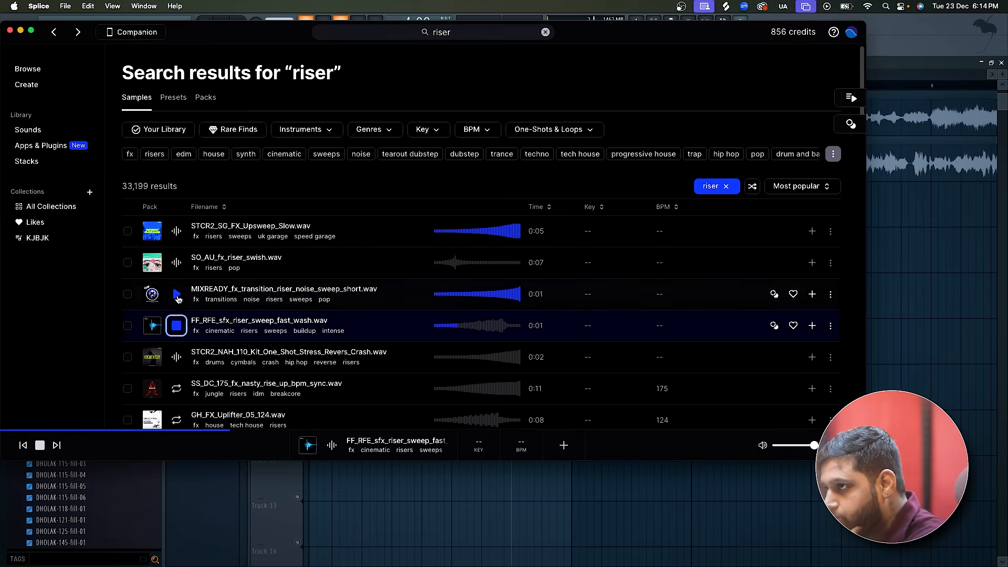
click(177, 232)
click(813, 231)
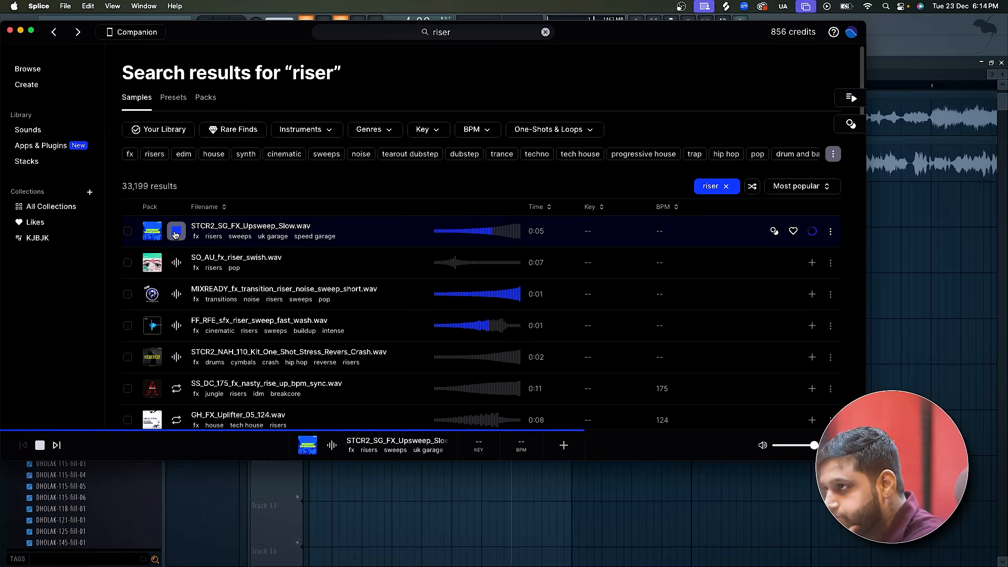
Place STCR2_SG_FX_Upsweep_Slow.wav on Track 10 ending at bar 5, unmute the track and play it from bar 4.
drag(153, 234, 403, 393)
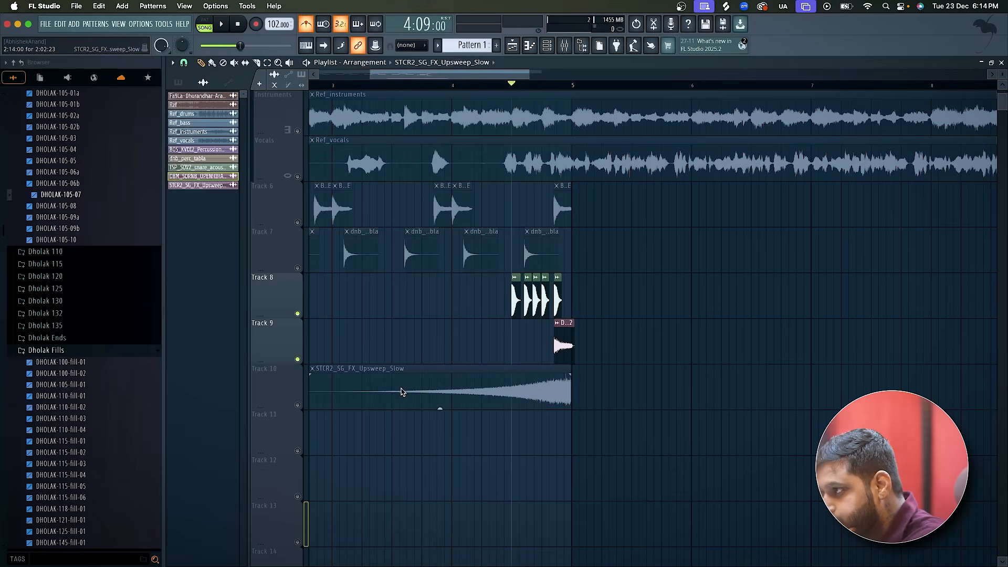
click(298, 405)
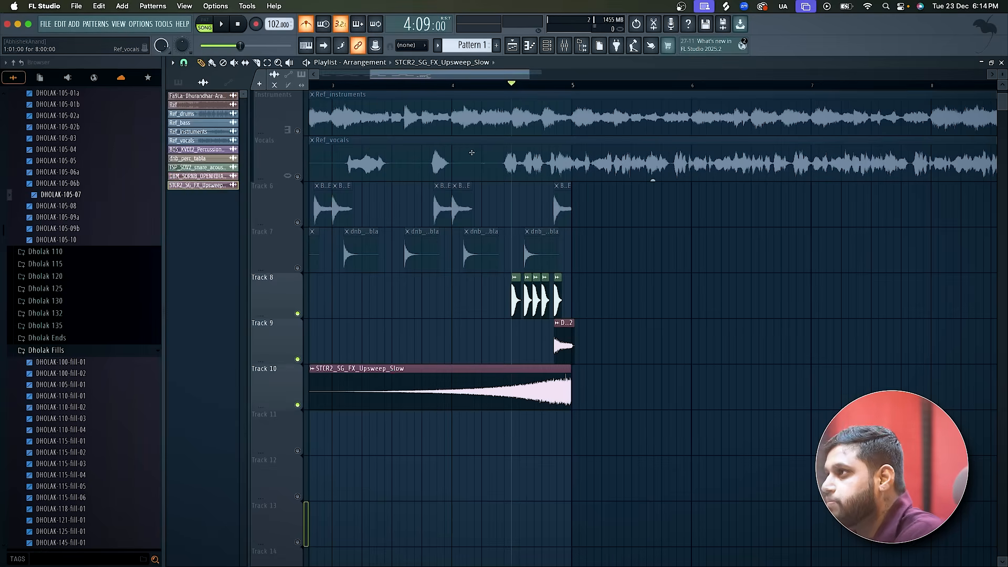
click(455, 86)
key(space)
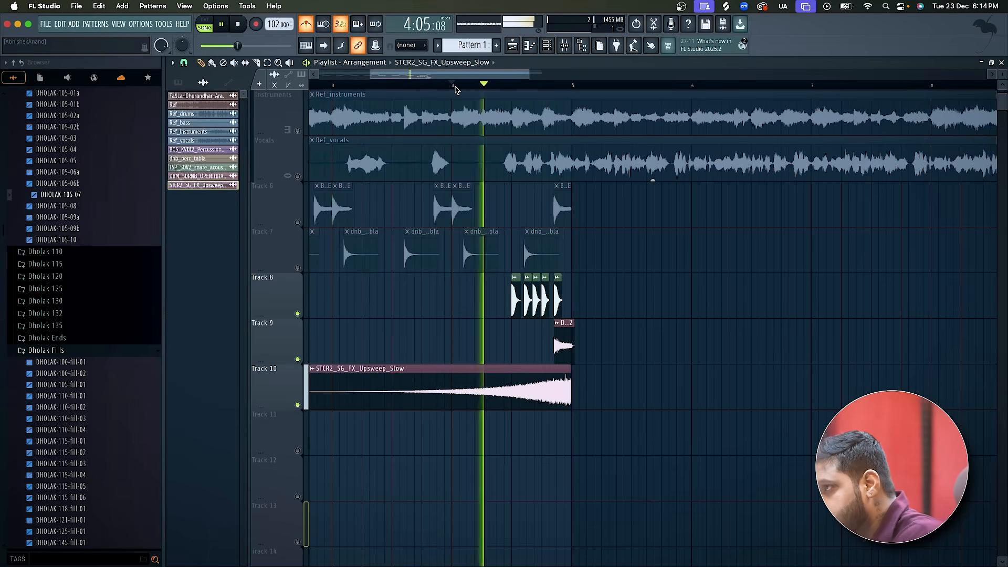
key(space)
Set the riser's channel volume to 36% and play it together with the snare and open hat.
double_click(487, 401)
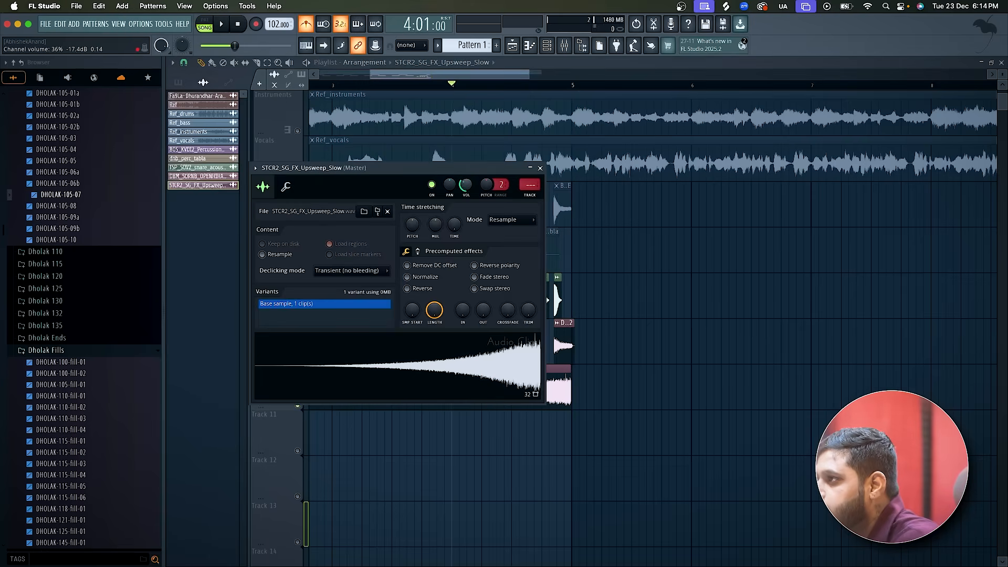
key(space)
click(540, 168)
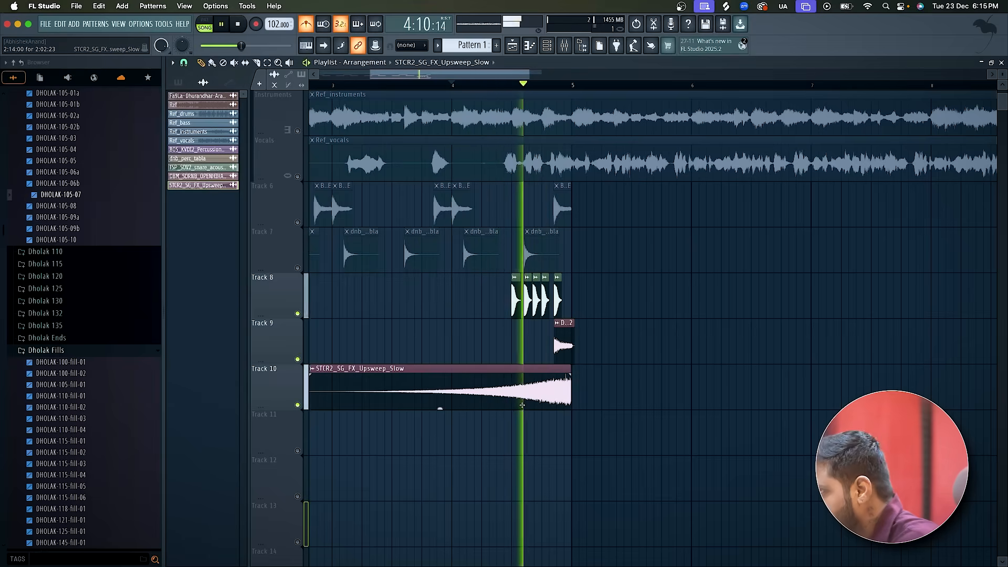
scroll(522, 405, down, 3)
key(space)
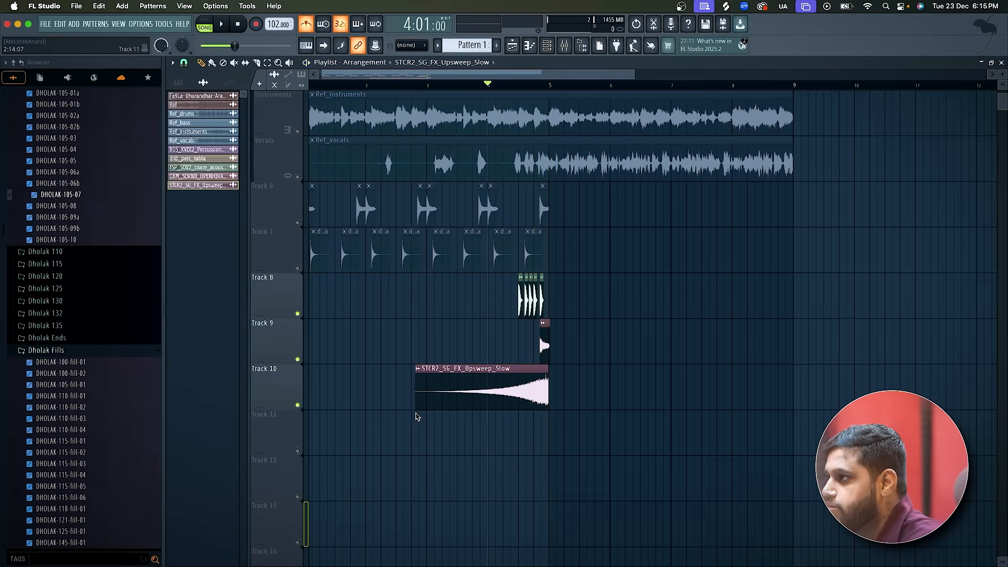
Unmute Tracks 6 and 7 and play all the layers together from bar 1.
scroll(415, 412, down, 3)
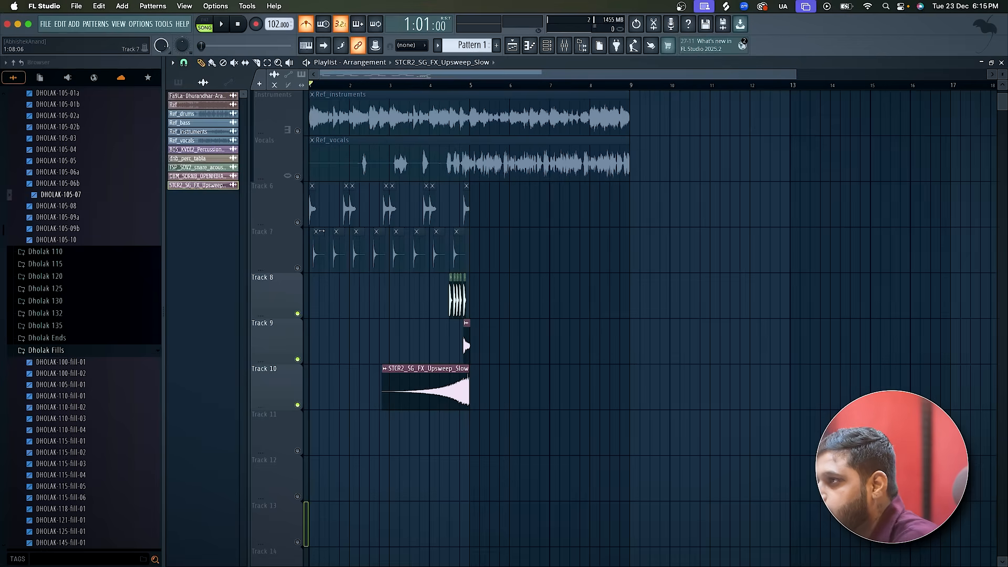
scroll(390, 258, up, 3)
key(space)
scroll(390, 258, down, 1)
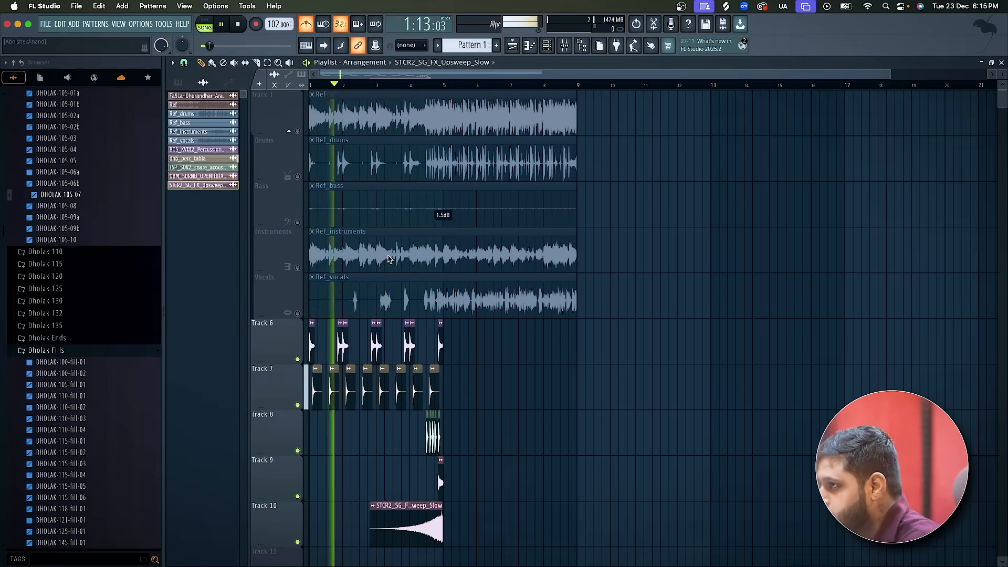
scroll(341, 310, up, 2)
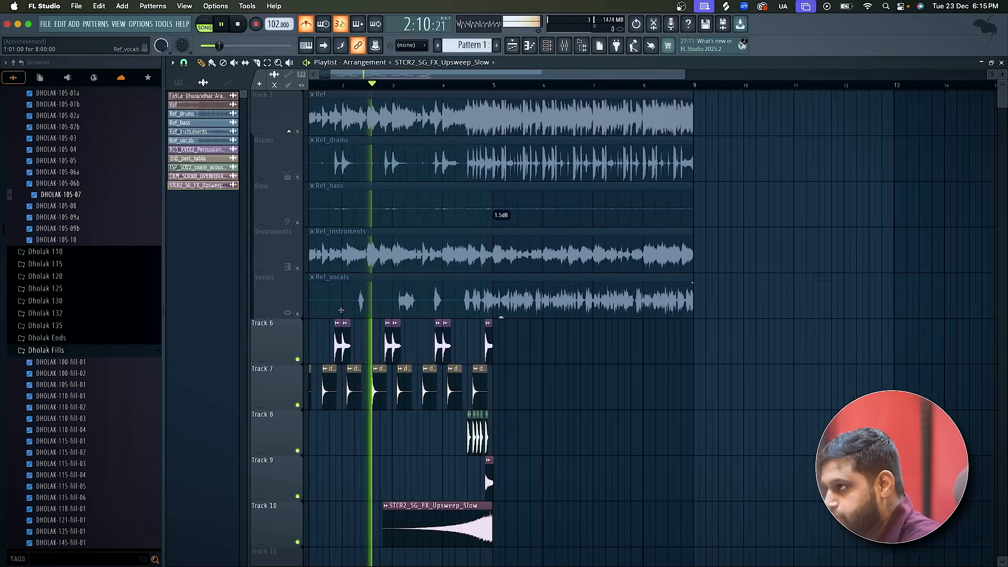
scroll(342, 311, up, 1)
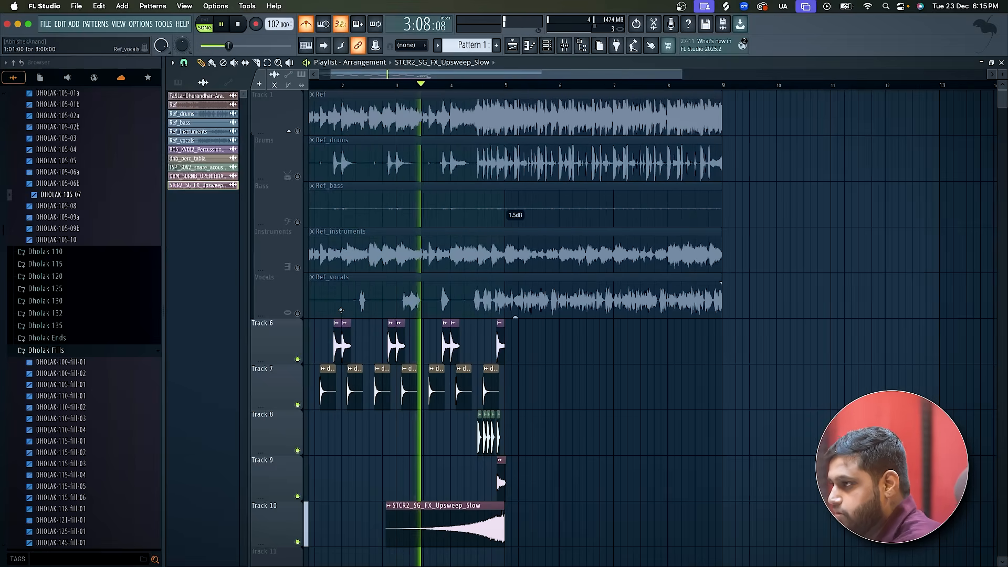
Trim the start of the riser clip on Track 10 to 4:09:00 and listen to the shortened riser.
drag(384, 542, 478, 542)
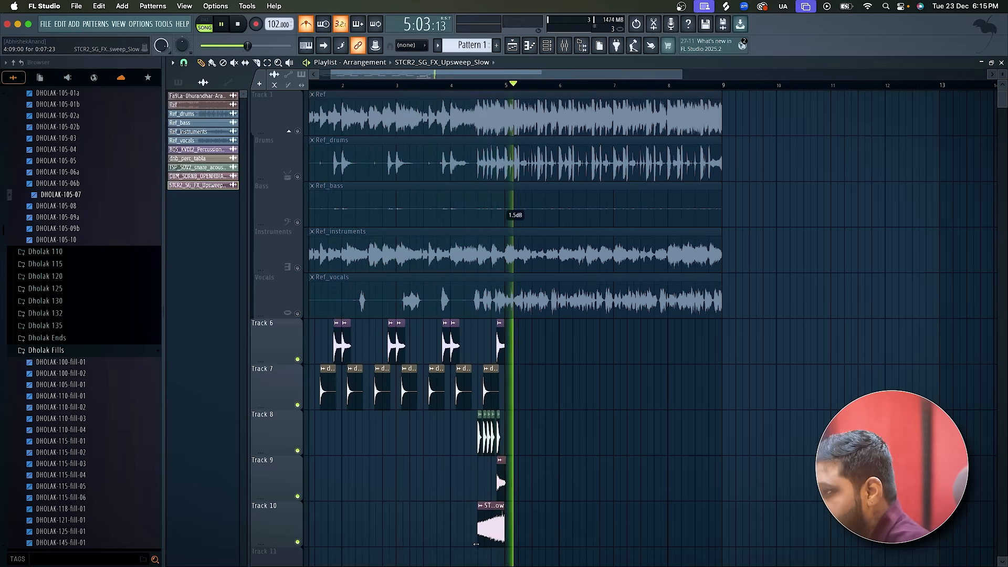
scroll(476, 544, up, 3)
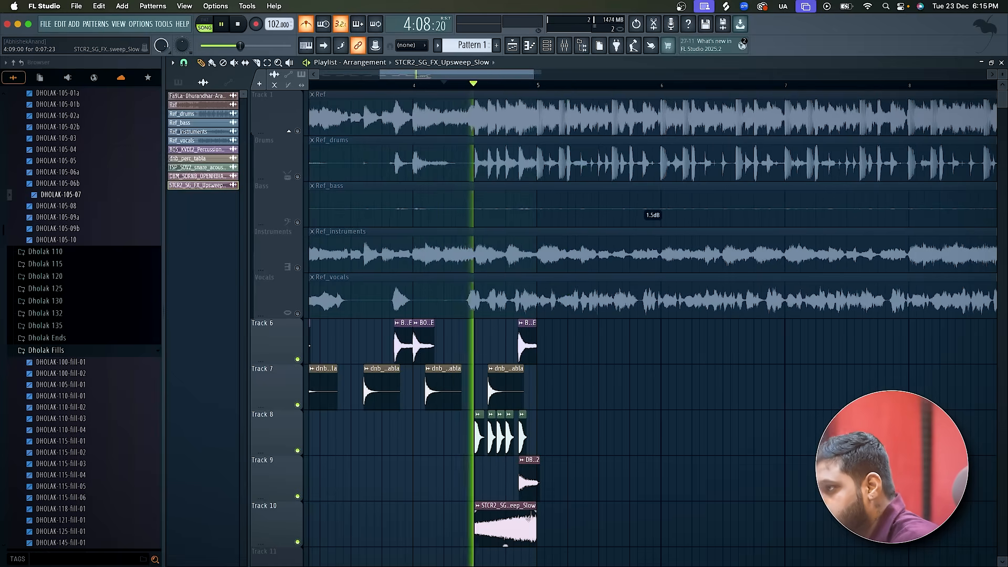
scroll(528, 518, up, 3)
key(space)
scroll(531, 521, down, 3)
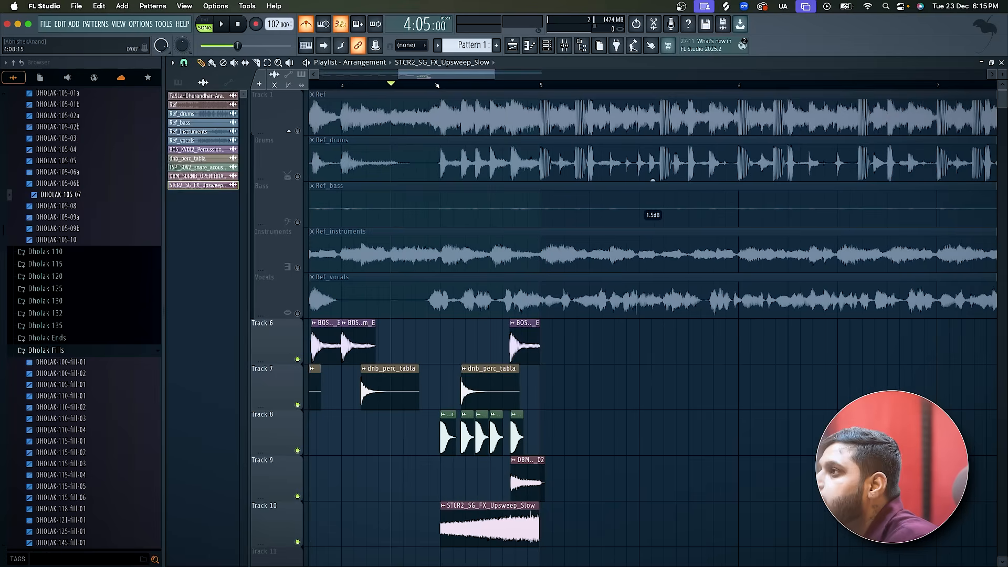
Unmute the reference Drums track and play it against the fill from 4:05:00 and on from bar 5.
click(297, 176)
key(space)
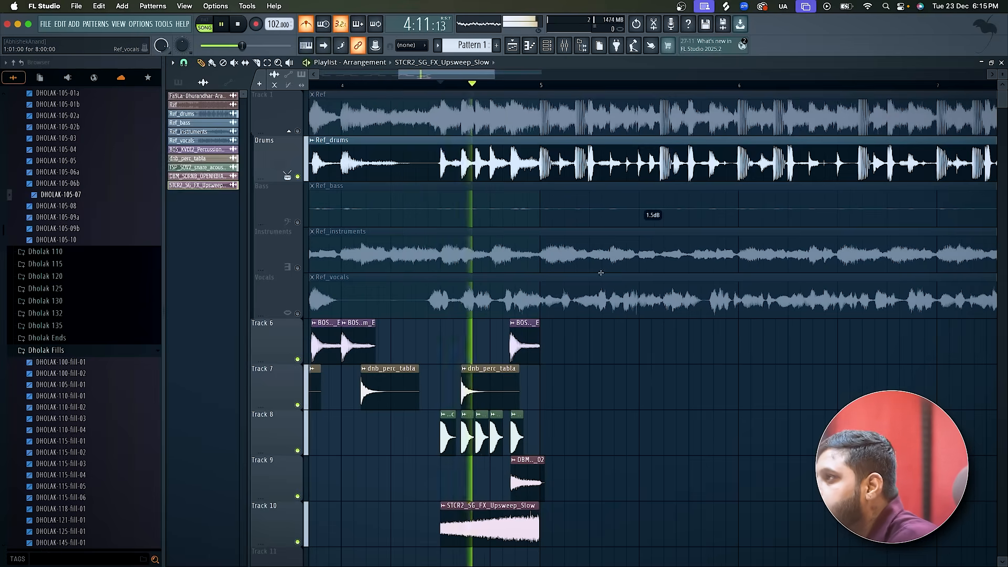
scroll(610, 310, up, 3)
key(space)
click(480, 84)
key(space)
click(483, 85)
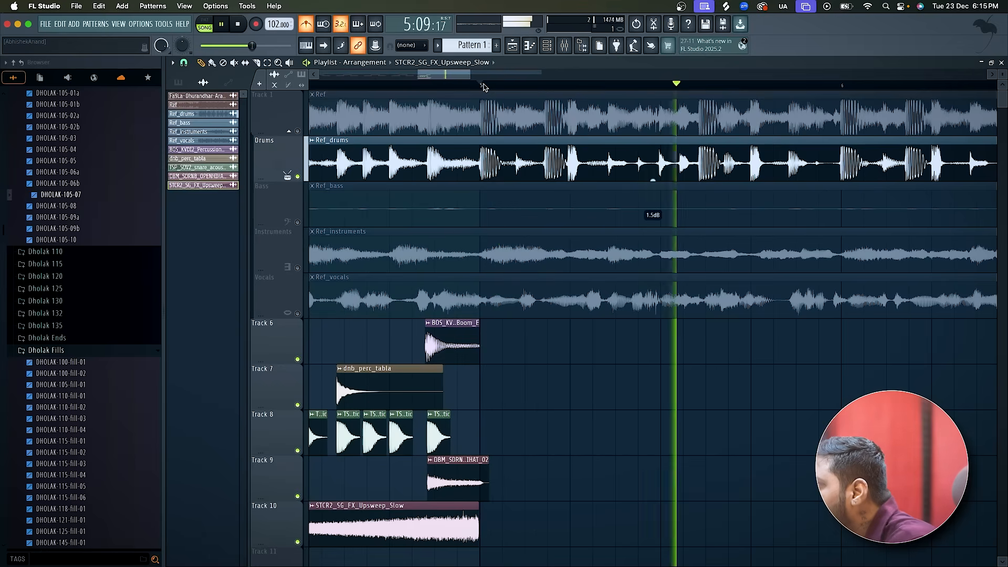
key(space)
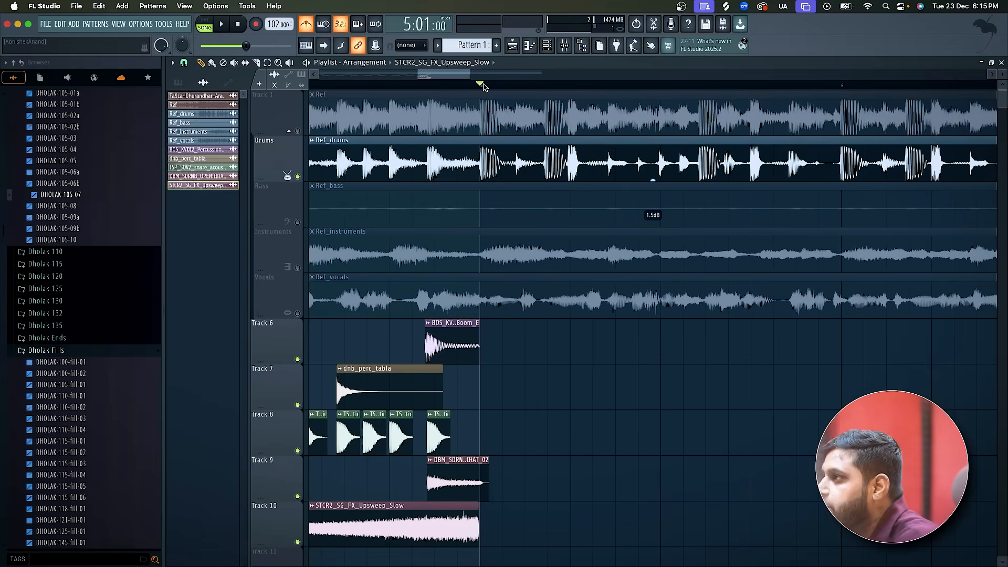
Select all sample clips on Tracks 6 to 10 and move them down five tracks, starting at Track 11.
scroll(483, 85, down, 4)
scroll(542, 373, up, 4)
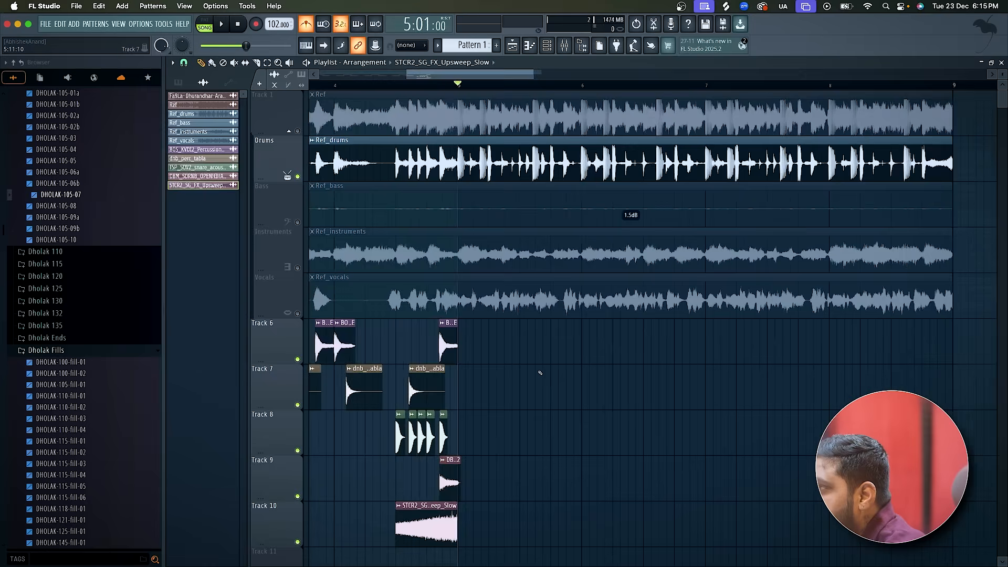
scroll(541, 373, down, 2)
scroll(540, 373, down, 2)
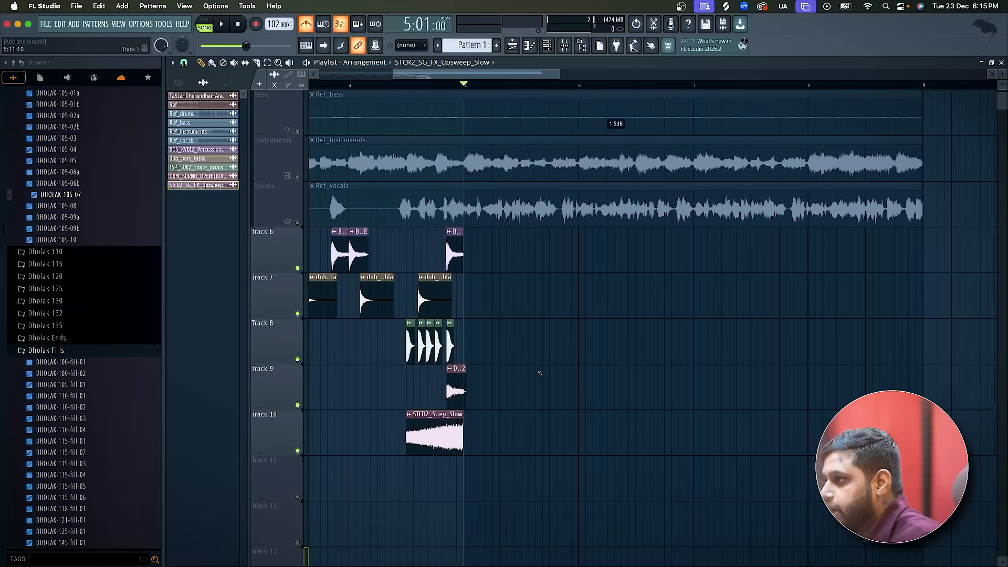
scroll(541, 373, up, 2)
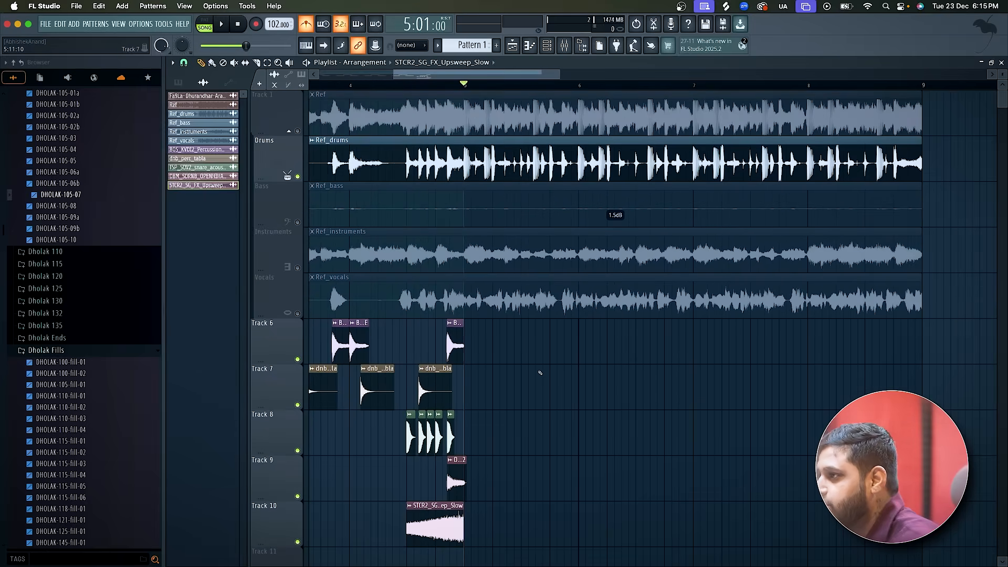
scroll(540, 373, down, 2)
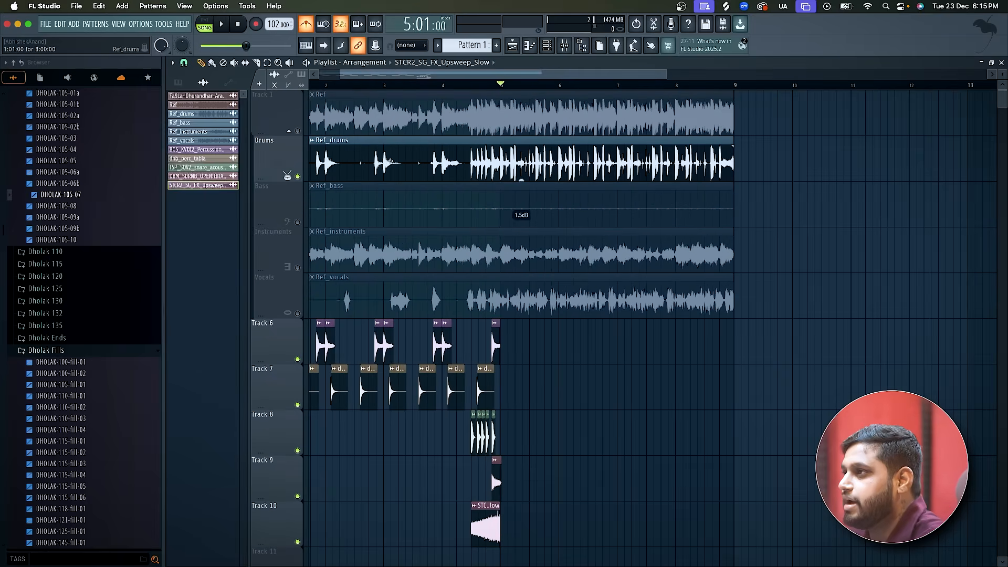
scroll(390, 162, down, 2)
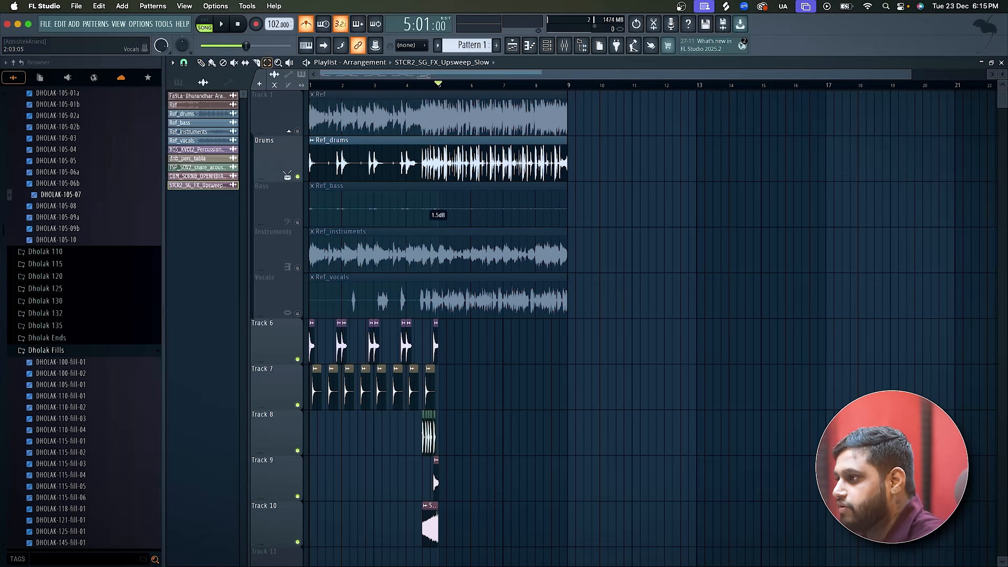
drag(474, 526, 235, 356)
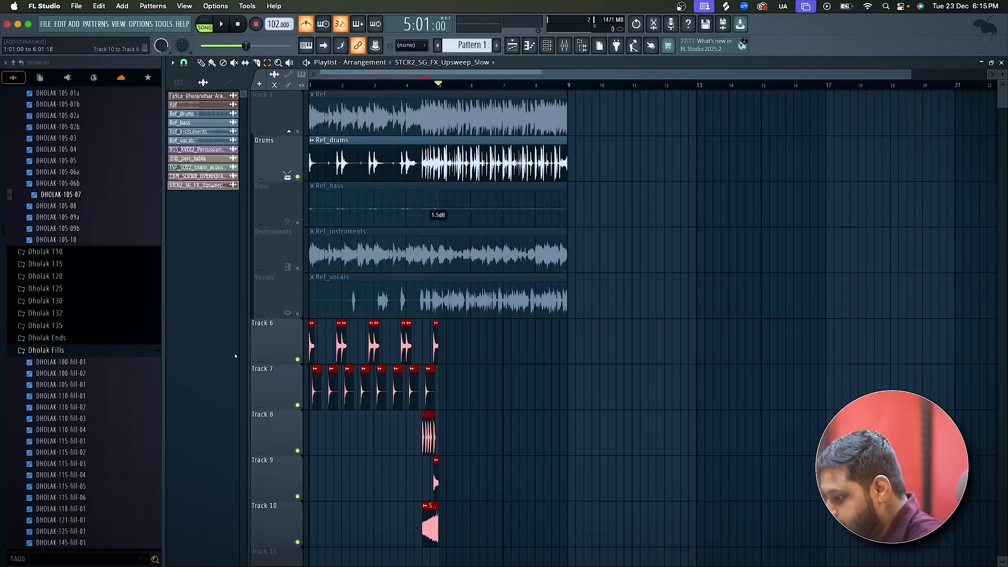
key(shift+Down)
key(shift+Down)
key(shift+Down)
key(shift+Down)
key(shift+Down)
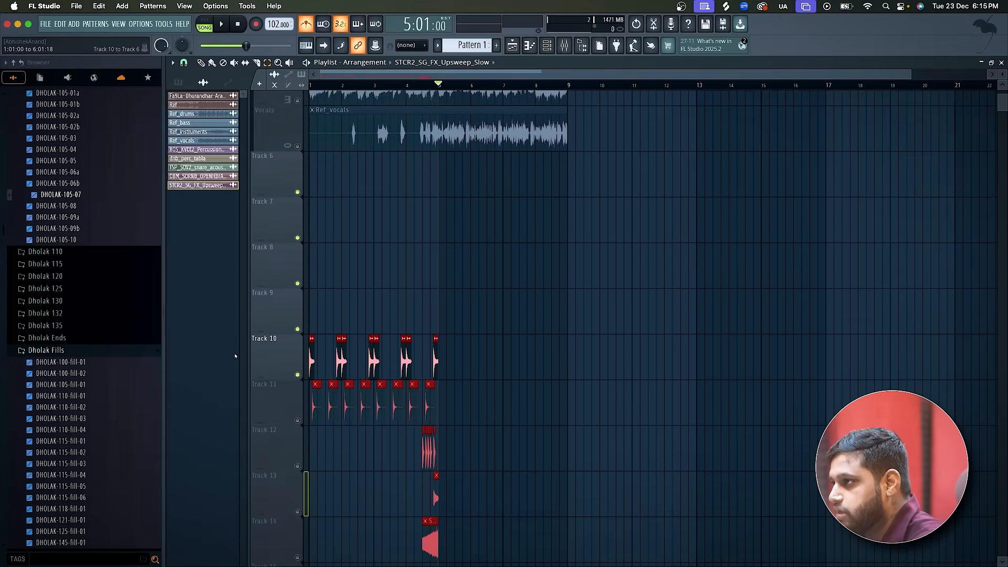
scroll(457, 177, up, 4)
scroll(452, 168, up, 4)
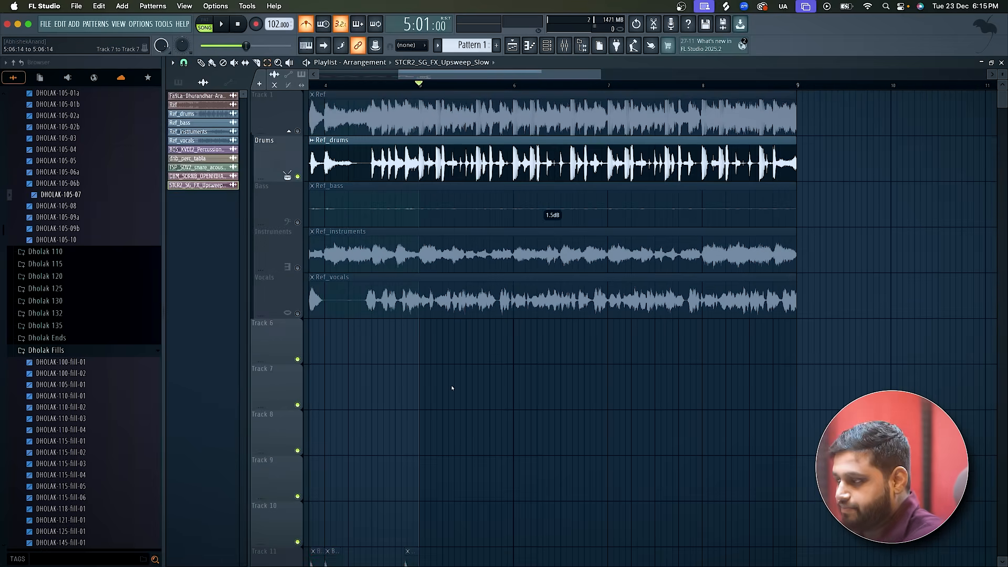
scroll(452, 388, up, 3)
scroll(401, 364, up, 1)
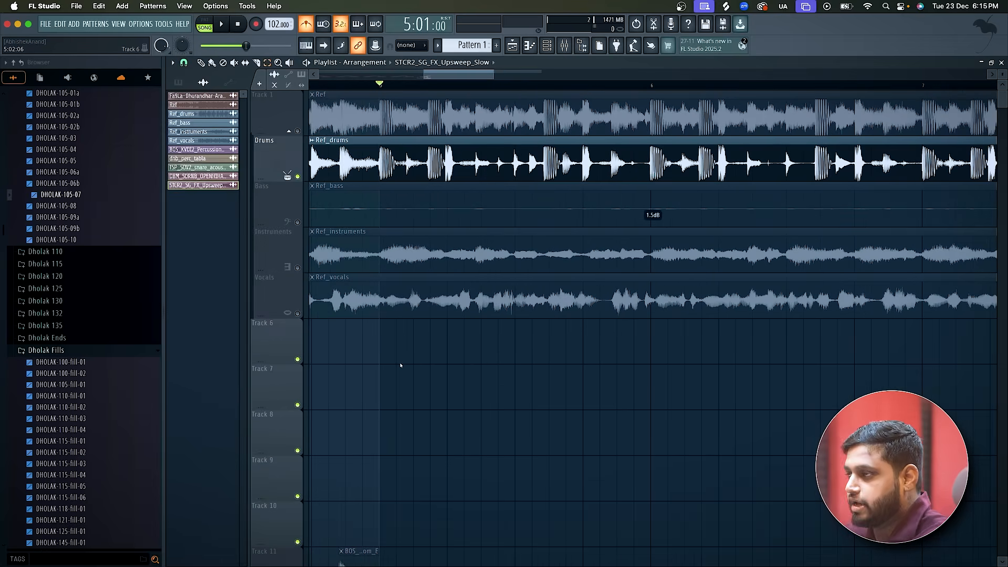
Switch to Splice and search the sample library for "kick".
key(super+Tab)
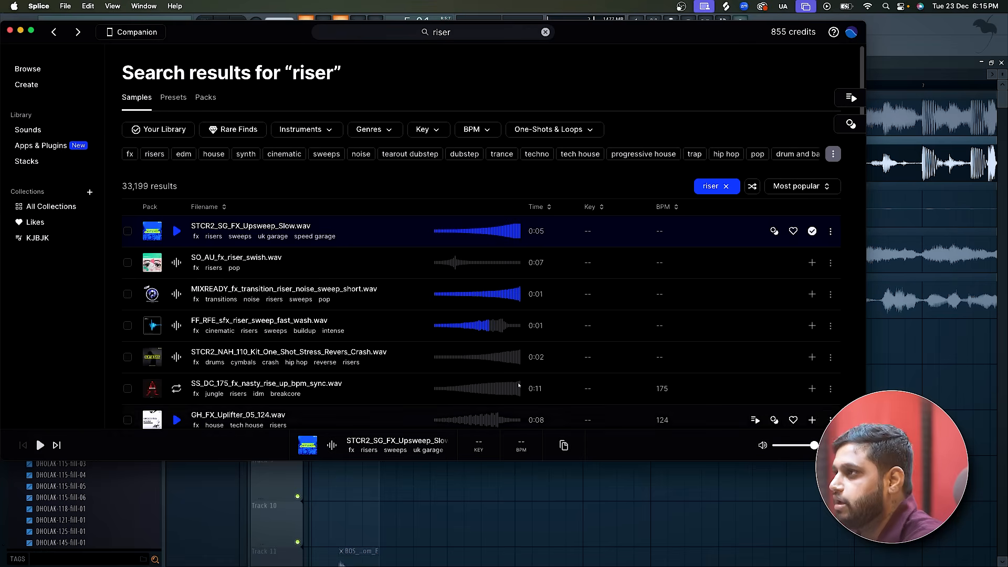
click(452, 36)
text(kick)
key(Return)
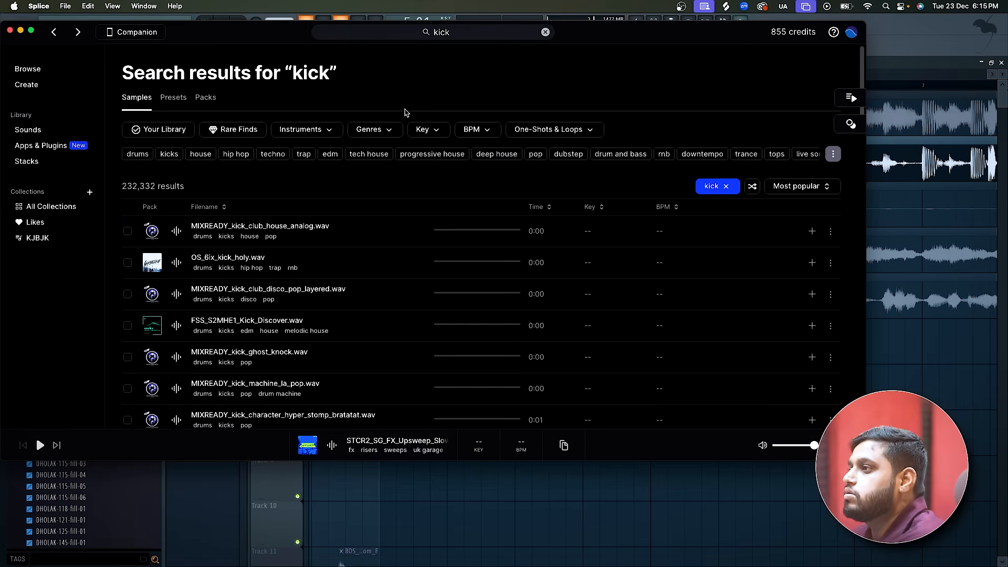
Audition the first six kick samples, from MIXREADY_kick_club_house_analog.wav to MIXREADY_kick_machine_la_pop.wav.
click(176, 231)
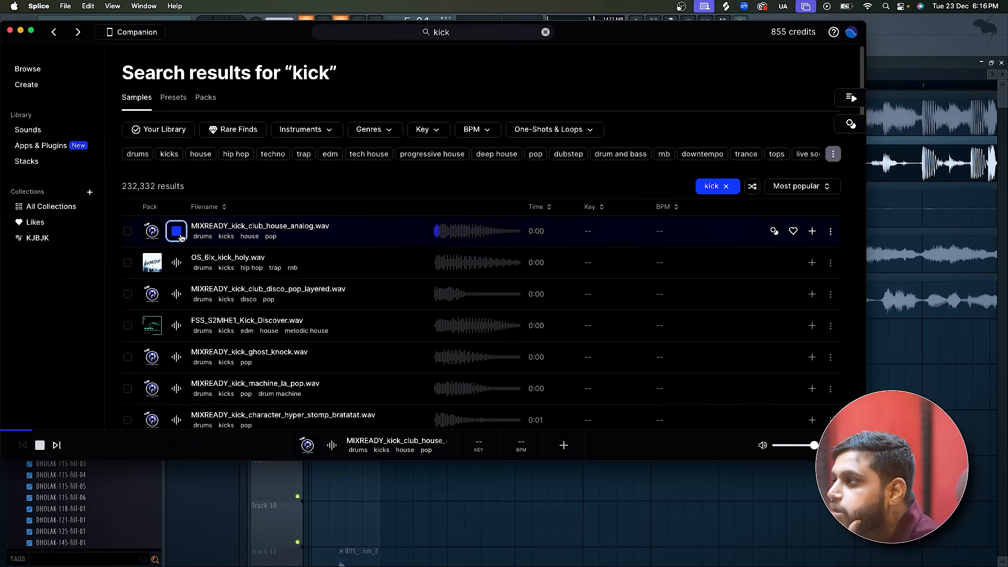
click(176, 263)
click(177, 294)
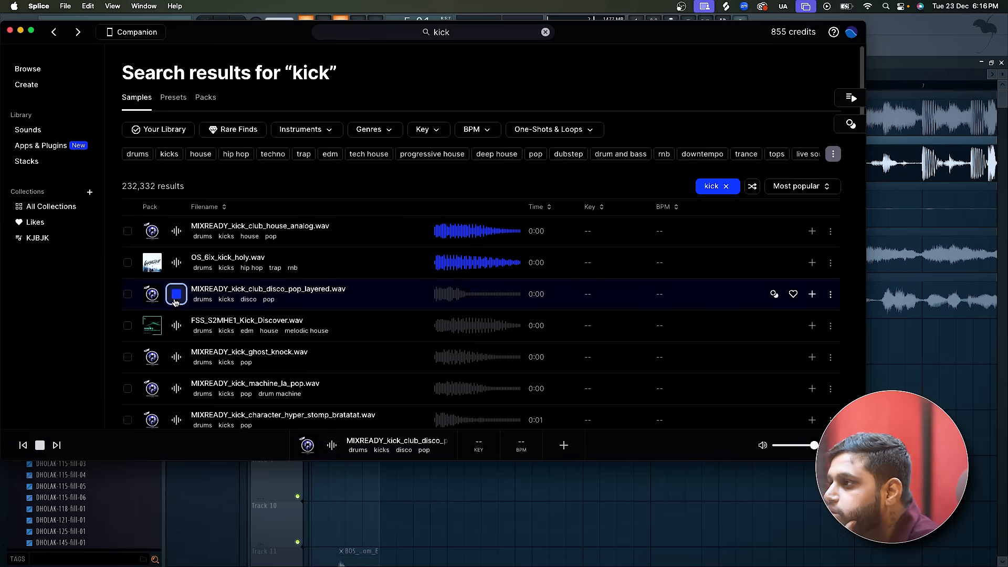
click(176, 326)
click(177, 295)
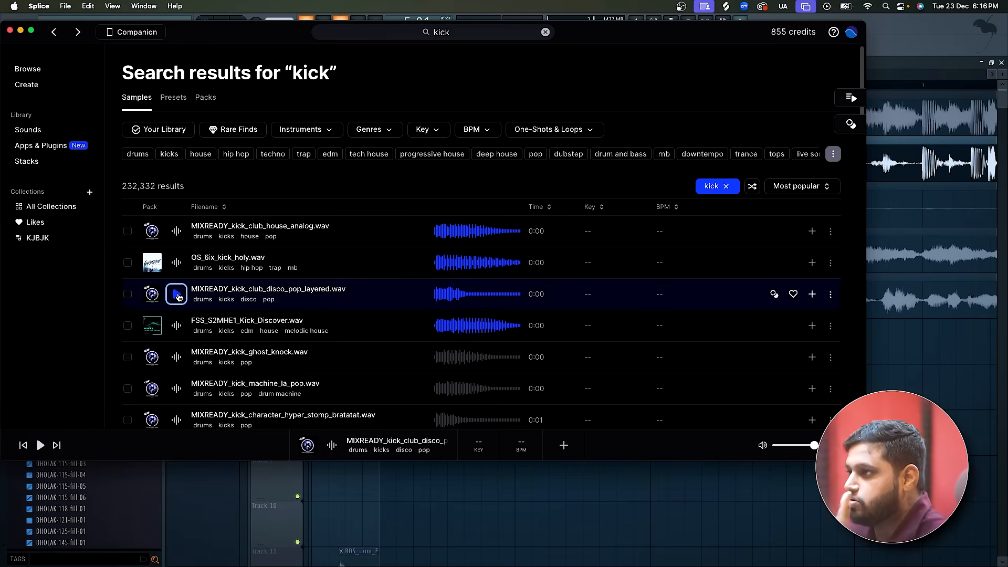
click(177, 357)
click(177, 389)
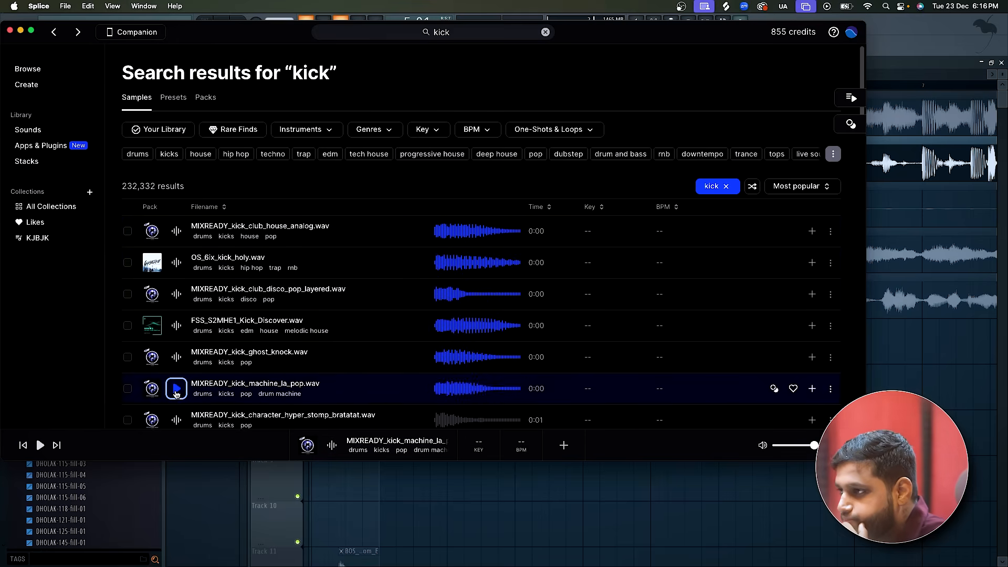
Audition and compare MIXREADY_kick_character_hyper_stomp_bratatat.wav and T_TSTR2_kick_oneshot_siesta.wav.
scroll(177, 394, down, 1)
click(177, 398)
scroll(176, 394, down, 10)
click(176, 170)
click(178, 140)
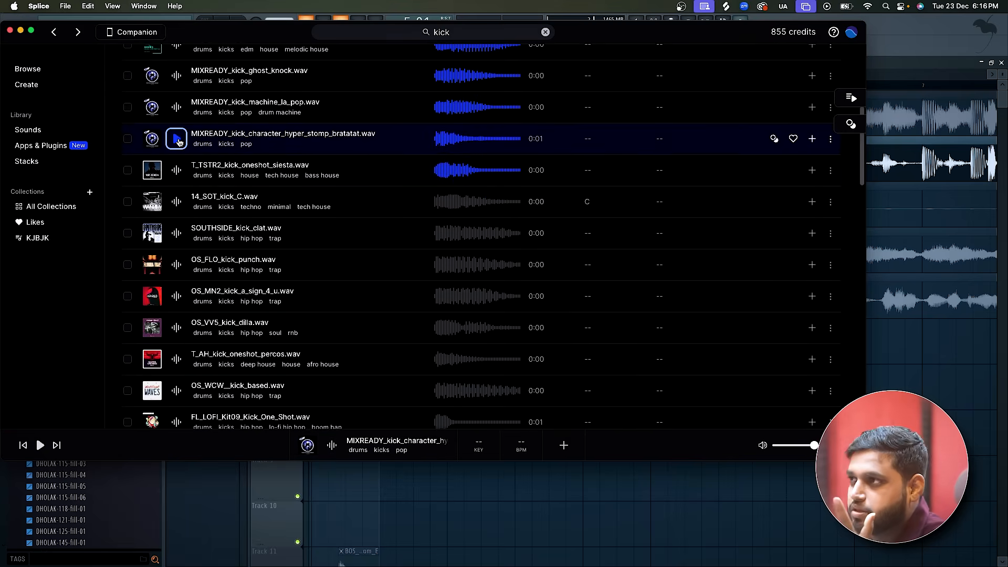
click(176, 170)
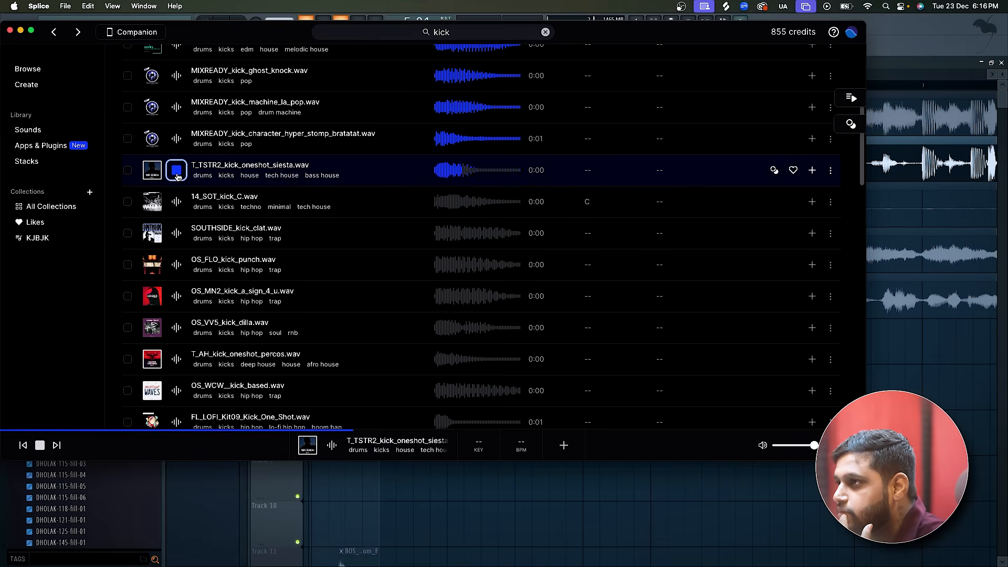
Audition the kicks from 14_SOT_kick_C.wav to OS_MN2_kick_a_sign_4_u.wav and add OS_FLO_kick_punch.wav to the library.
click(176, 202)
click(175, 233)
click(172, 265)
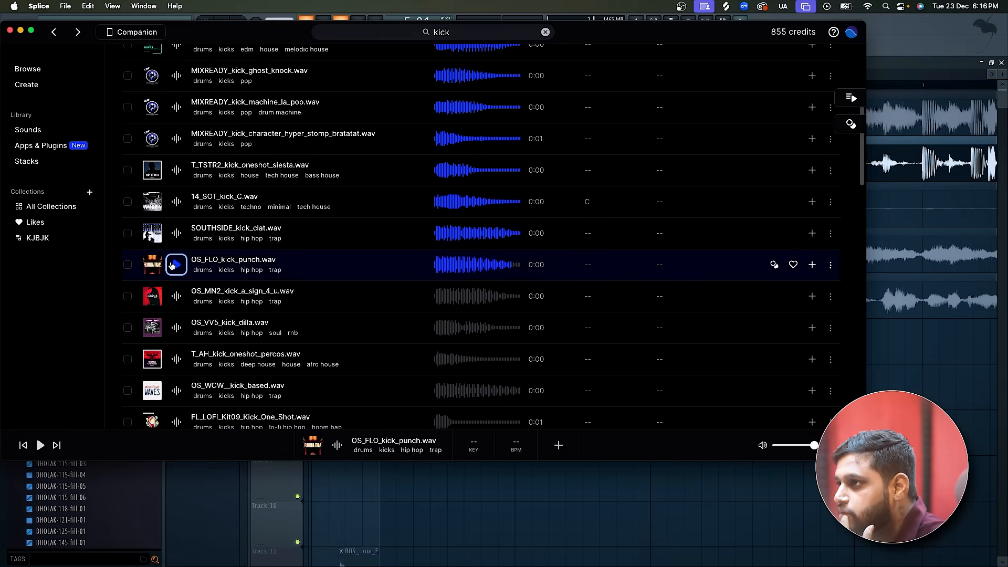
click(176, 296)
click(177, 265)
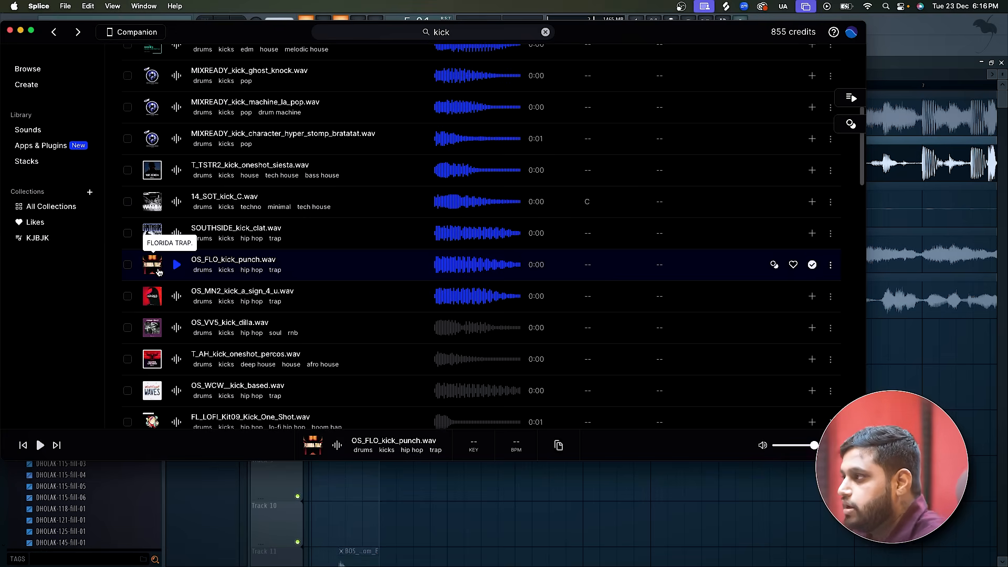
Bring OS_FLO_kick_punch.wav from Splice into the FL Studio playlist, place it at the start of bar 5 on Track 7, and audition it.
drag(158, 272, 623, 541)
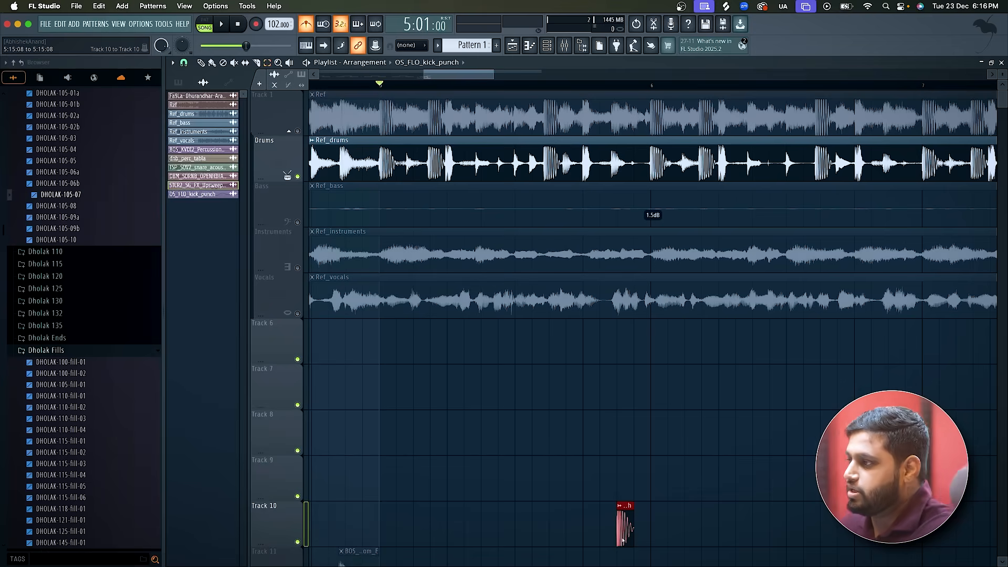
mouse_move(621, 530)
mouse_down()
mouse_move(532, 472)
mouse_move(514, 433)
mouse_up()
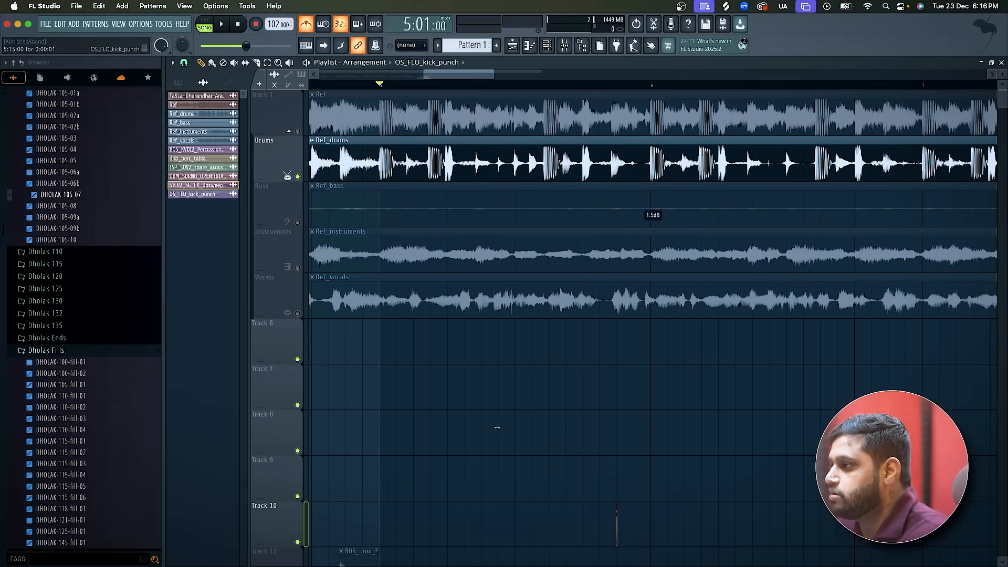
key(super+z)
drag(624, 525, 387, 387)
key(space)
ctrl+scroll(393, 384, up, 2)
scroll(393, 383, up, 2)
key(space)
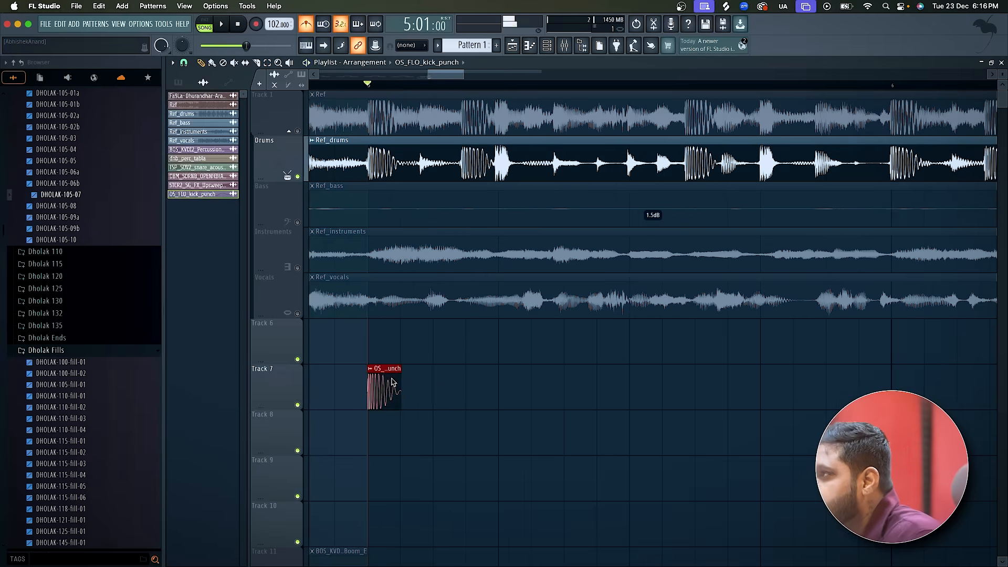
key(space)
Add a second kick clip on Track 7 and align its start with the second Ref_drums kick hit at 5:03:20.
key(space)
click(466, 398)
scroll(462, 396, up, 2)
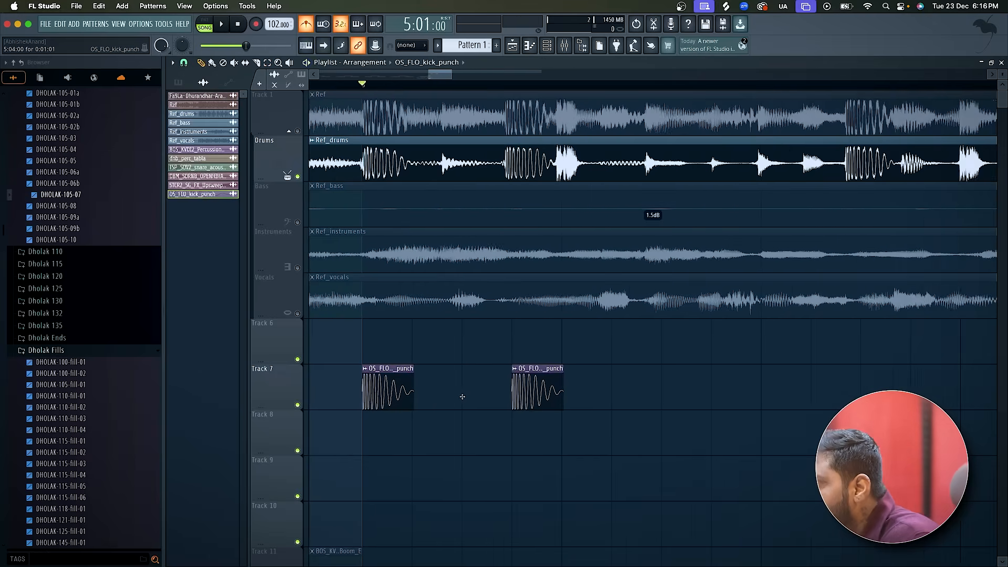
key(space)
key(space)
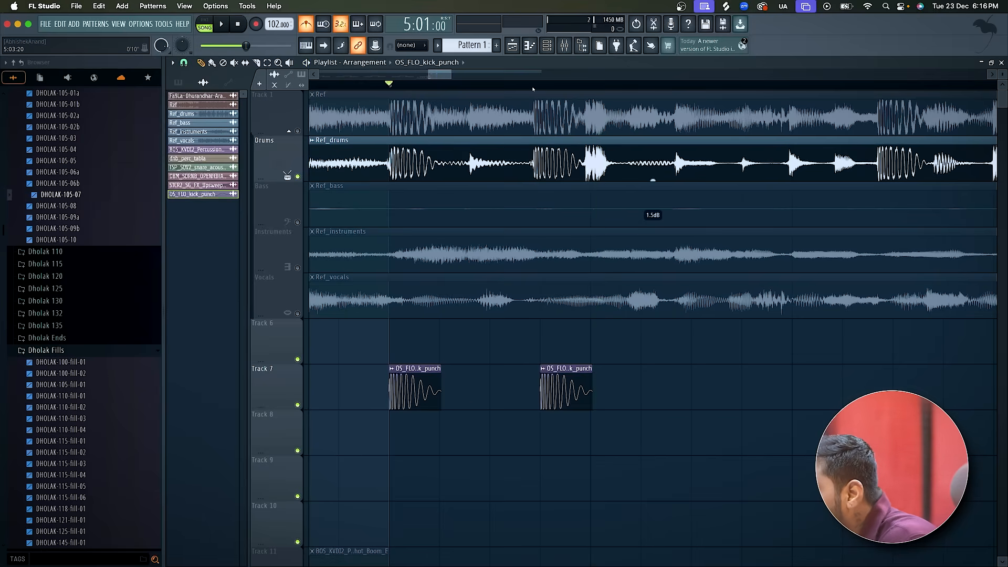
scroll(540, 175, left, 2)
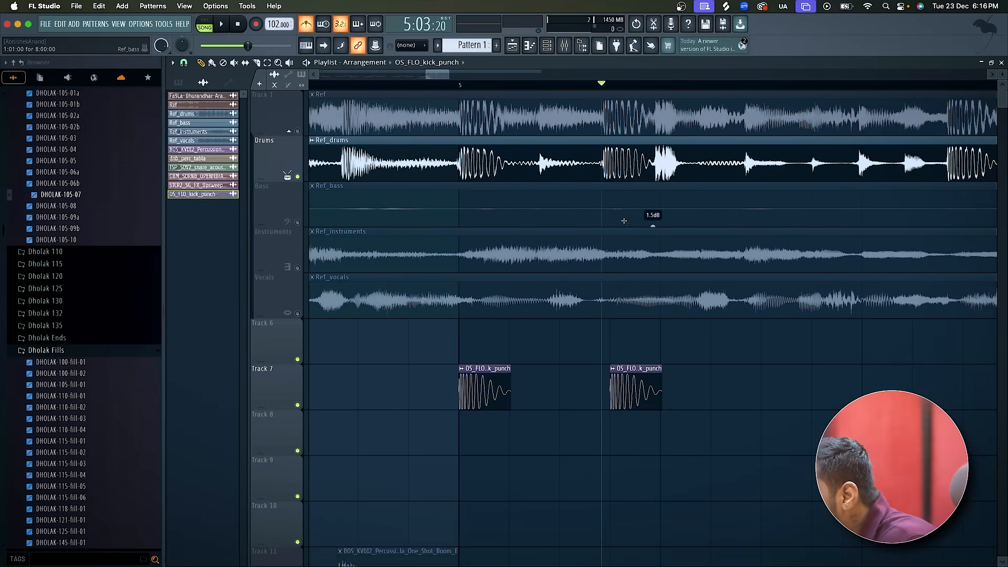
scroll(622, 223, right, 6)
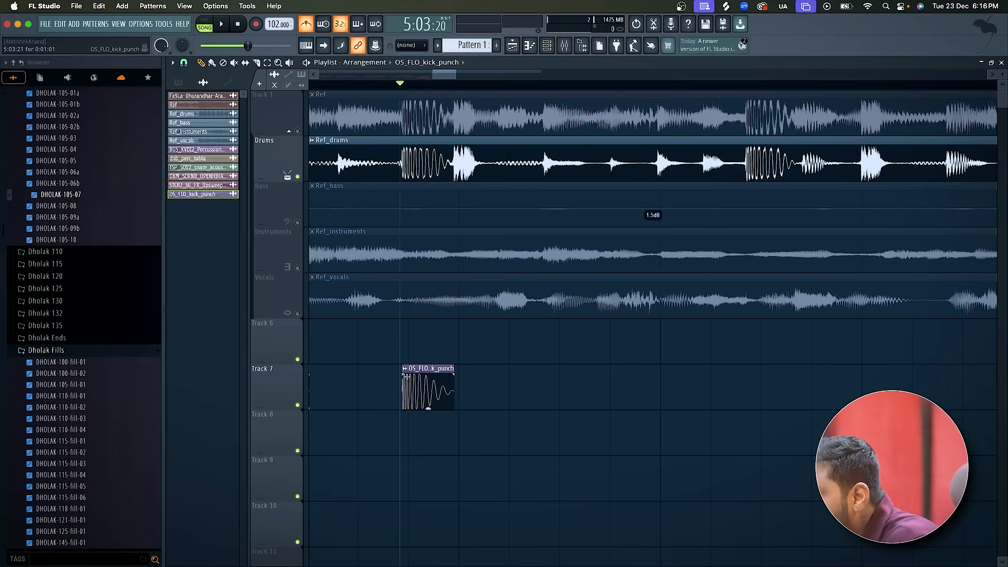
key(space)
key(space)
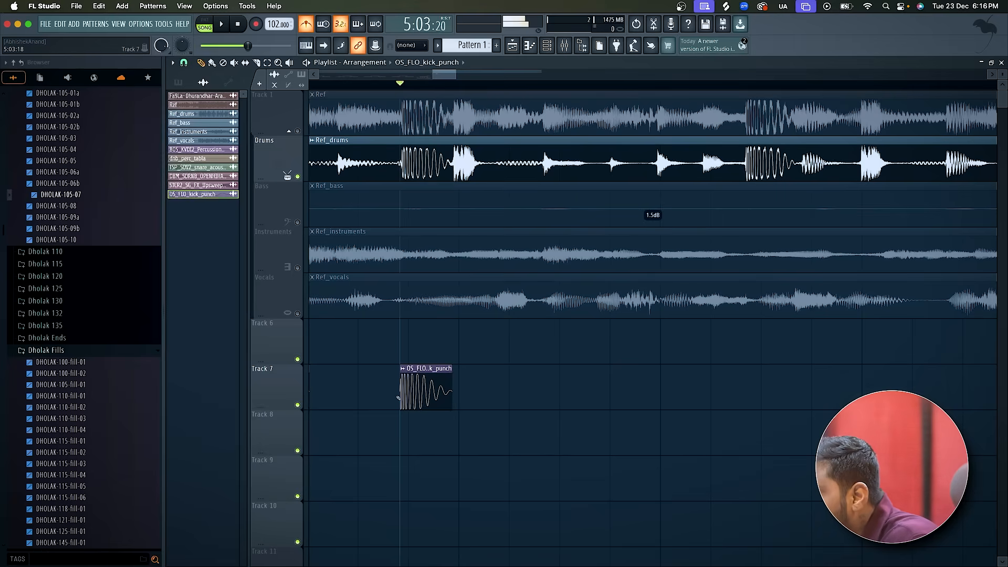
Compare the two Track 7 kicks from bar 5 with the Ref_drums stem muted and unmuted.
scroll(405, 389, down, 3)
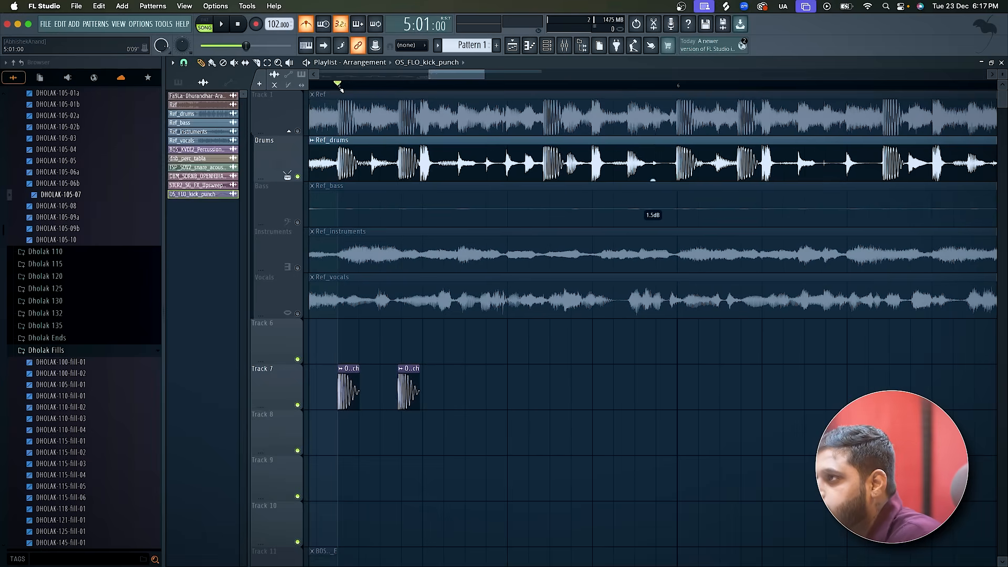
key(space)
key(space)
key(space)
key(space)
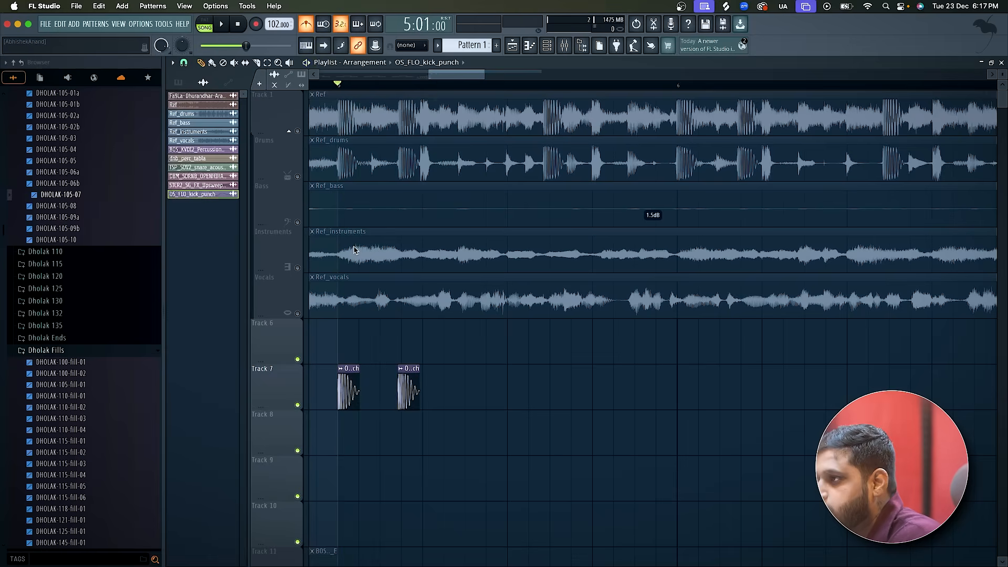
click(298, 177)
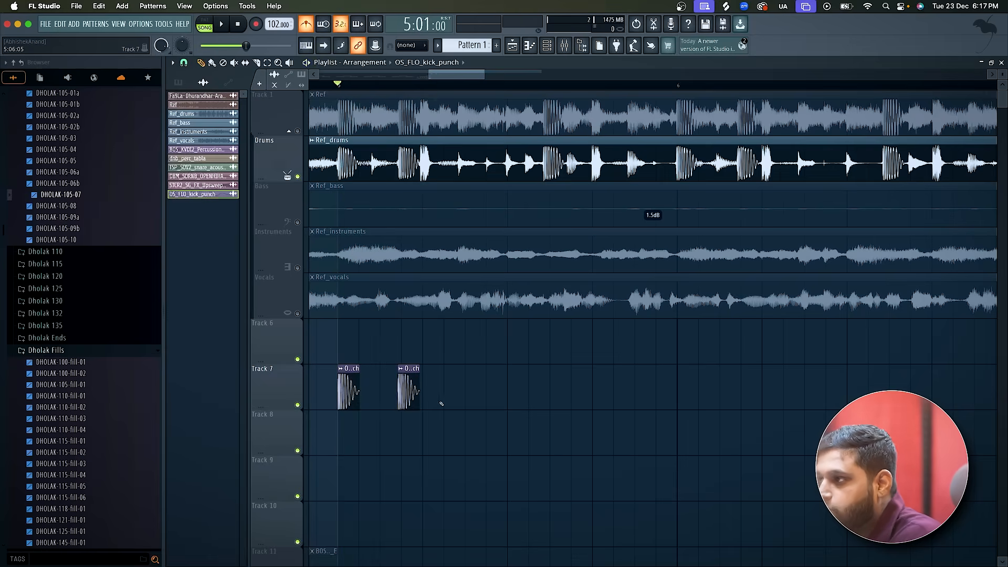
Locate the third kick hit in Ref_drums at 5:10:16 and place a matching kick clip there on Track 7.
scroll(403, 393, up, 2)
key(space)
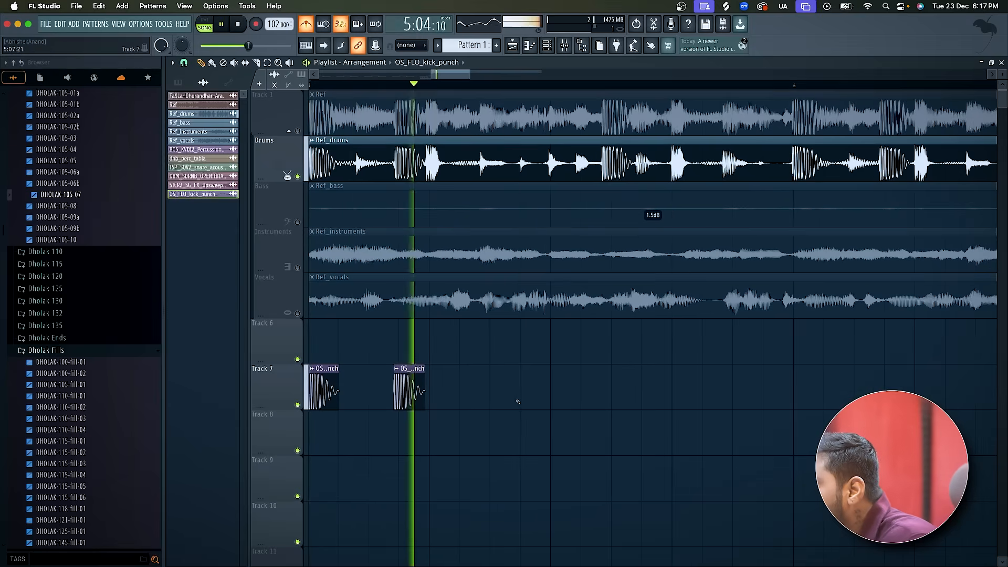
key(space)
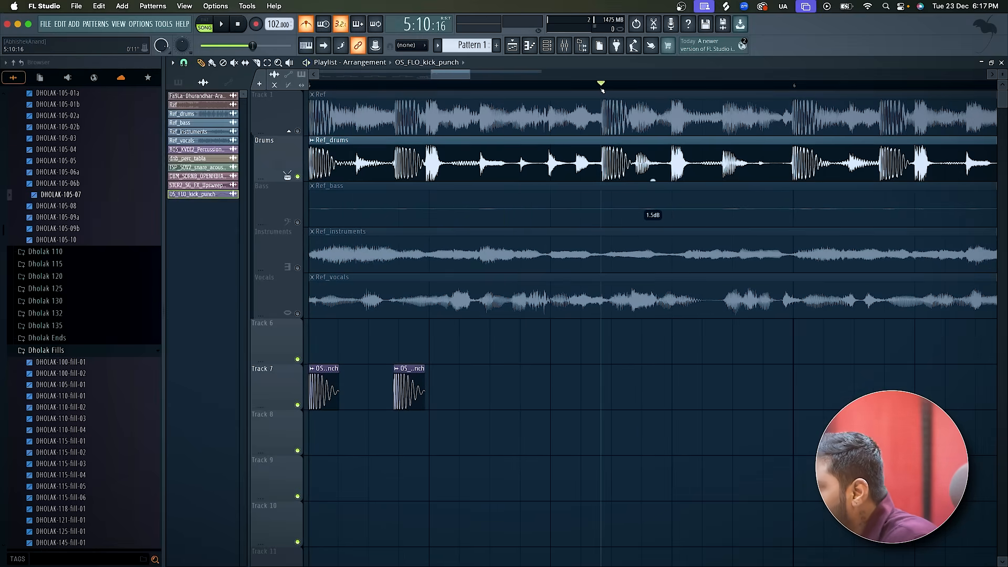
click(605, 381)
scroll(606, 379, up, 2)
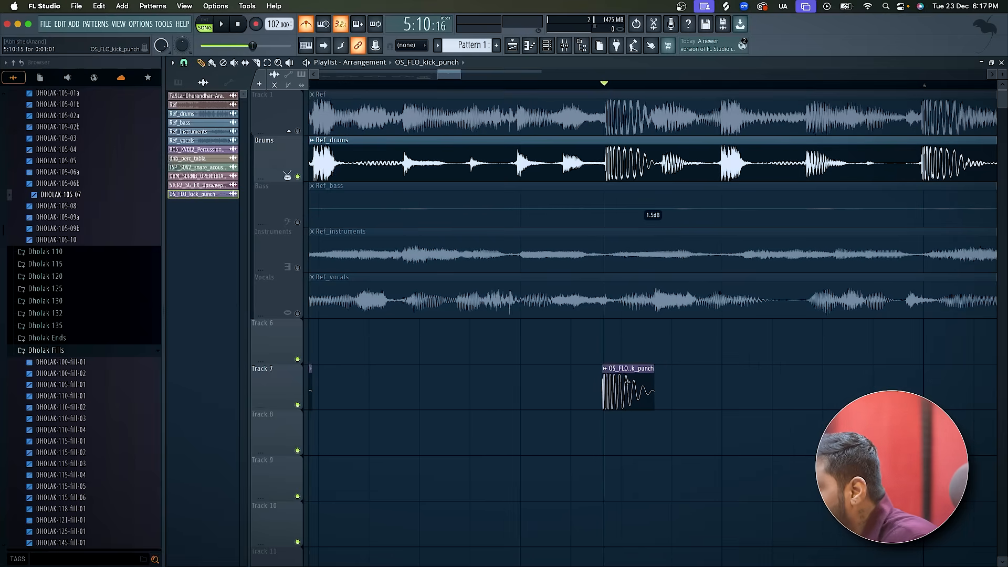
scroll(631, 383, down, 2)
Play the three Track 7 kicks against Ref_drums repeatedly from bar 5 to check their timing.
key(space)
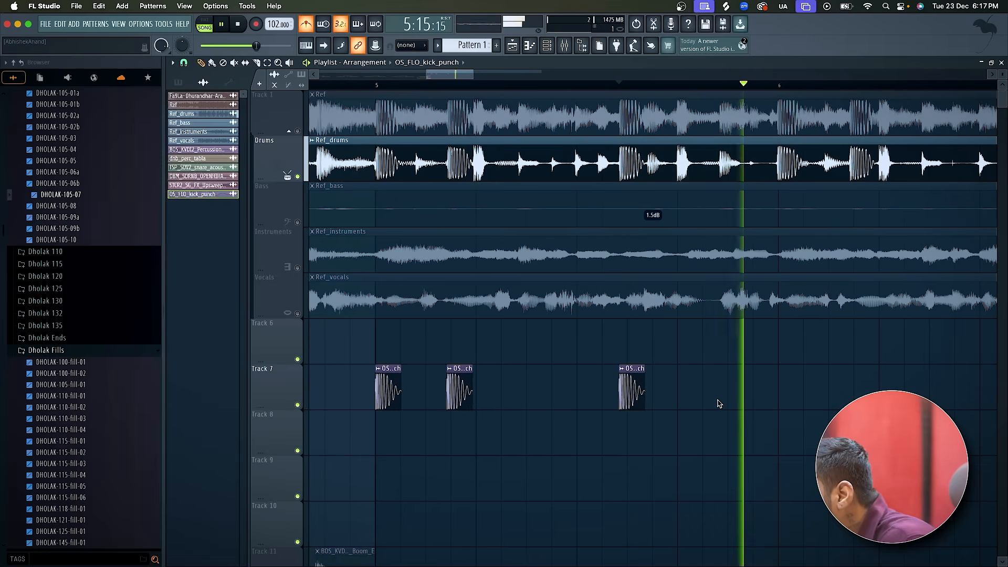
scroll(719, 403, down, 2)
scroll(720, 404, down, 1)
key(space)
key(space)
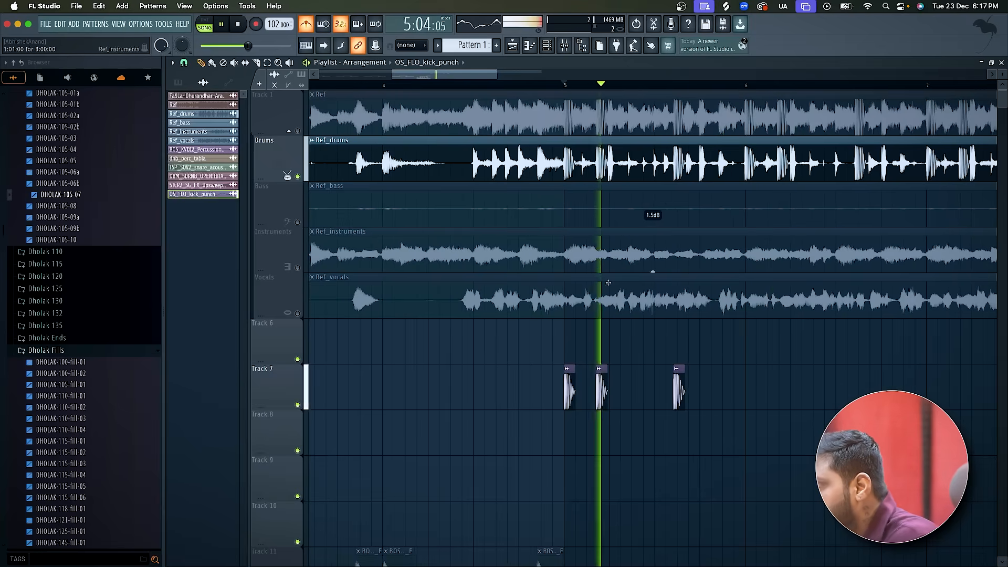
scroll(624, 372, up, 3)
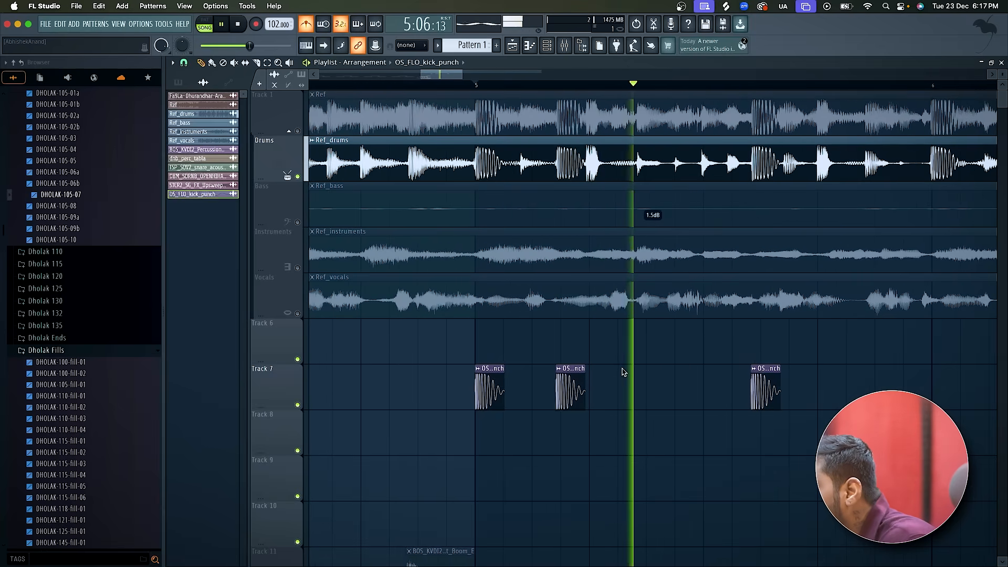
key(space)
key(space)
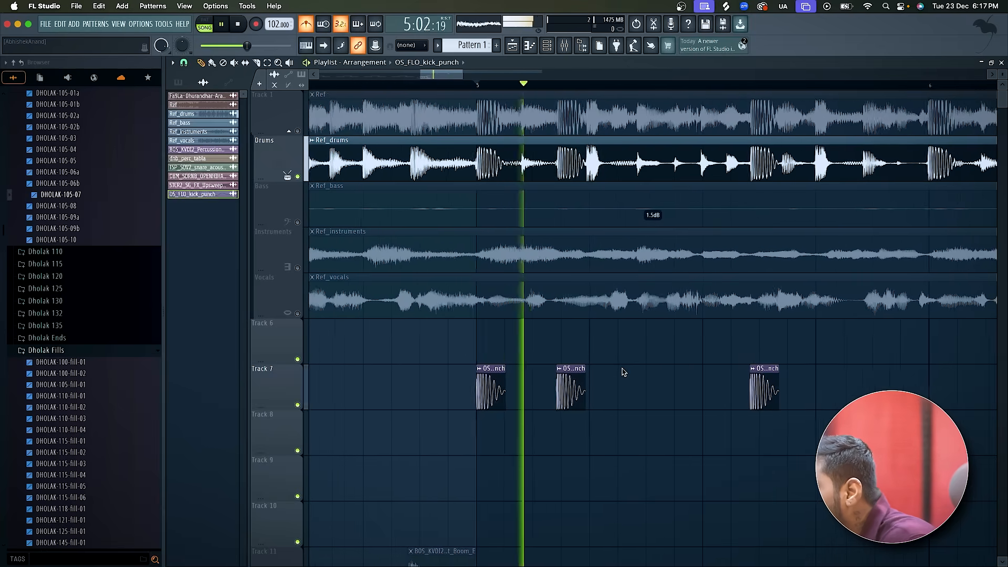
key(space)
Route Ref_drums to mixer track 6 and load Fruity Parametric EQ 2 there with the Default preset.
scroll(623, 372, down, 3)
double_click(569, 164)
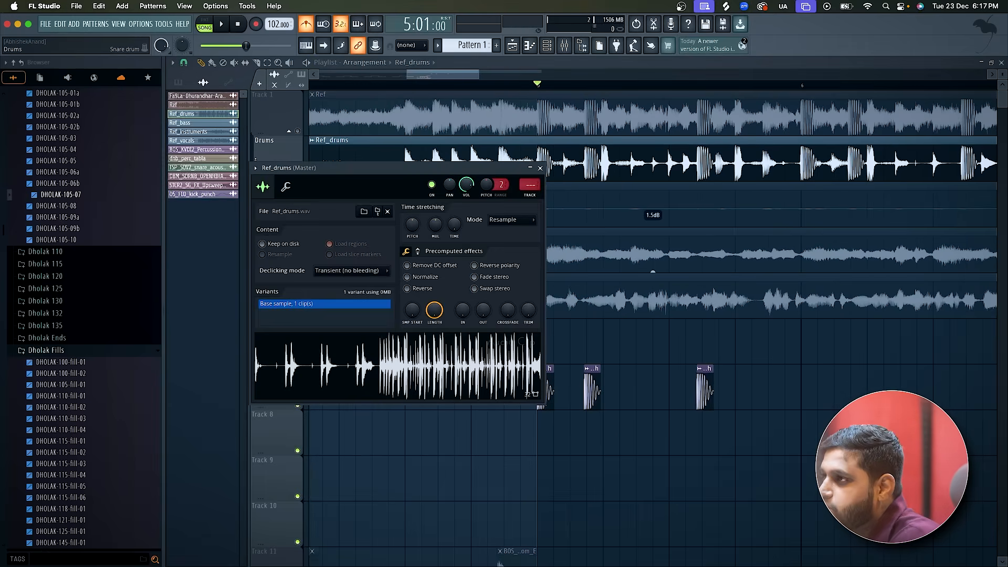
click(256, 169)
click(388, 211)
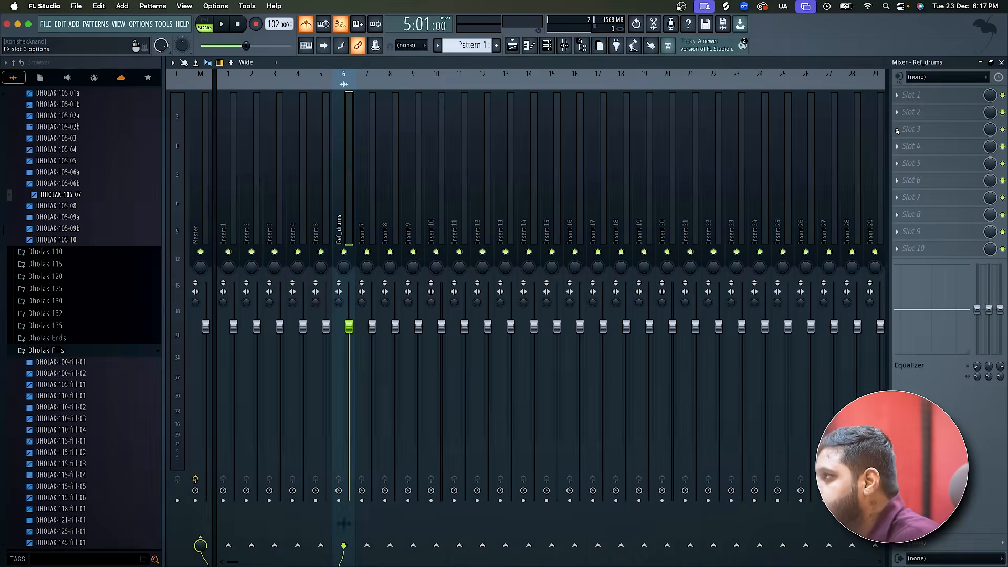
click(897, 131)
click(761, 408)
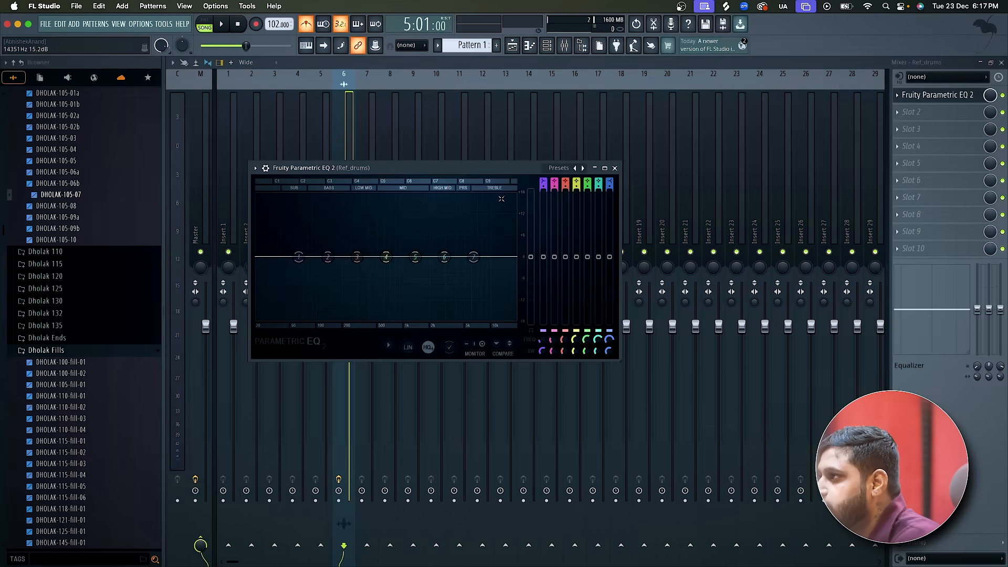
click(584, 169)
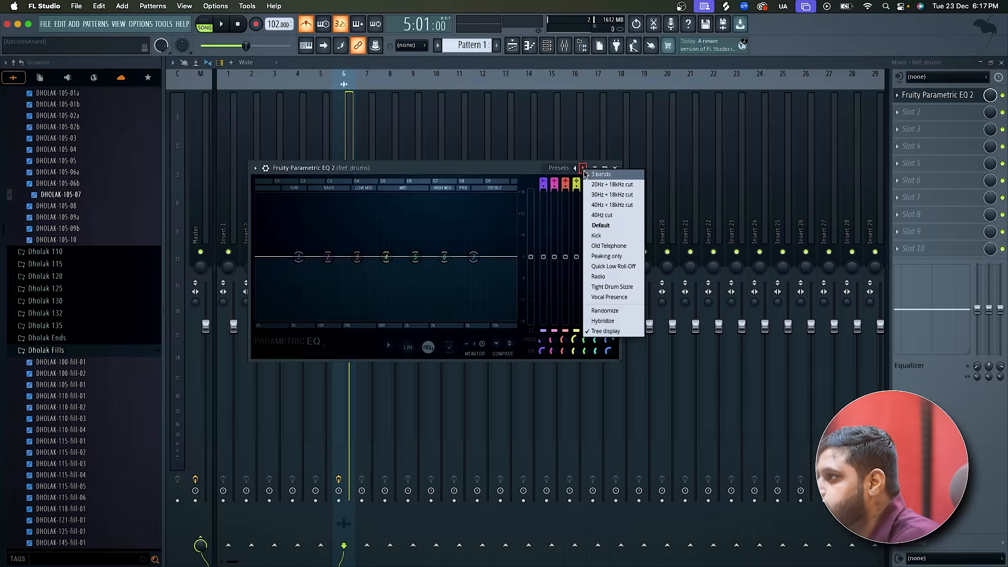
click(601, 225)
Turn EQ band 7 into a steep low pass at 72 Hz on Ref_drums and audition the isolated low end.
right_click(474, 257)
mouse_move(483, 285)
click(523, 292)
drag(474, 257, 303, 257)
right_click(336, 257)
mouse_move(355, 297)
click(387, 294)
key(space)
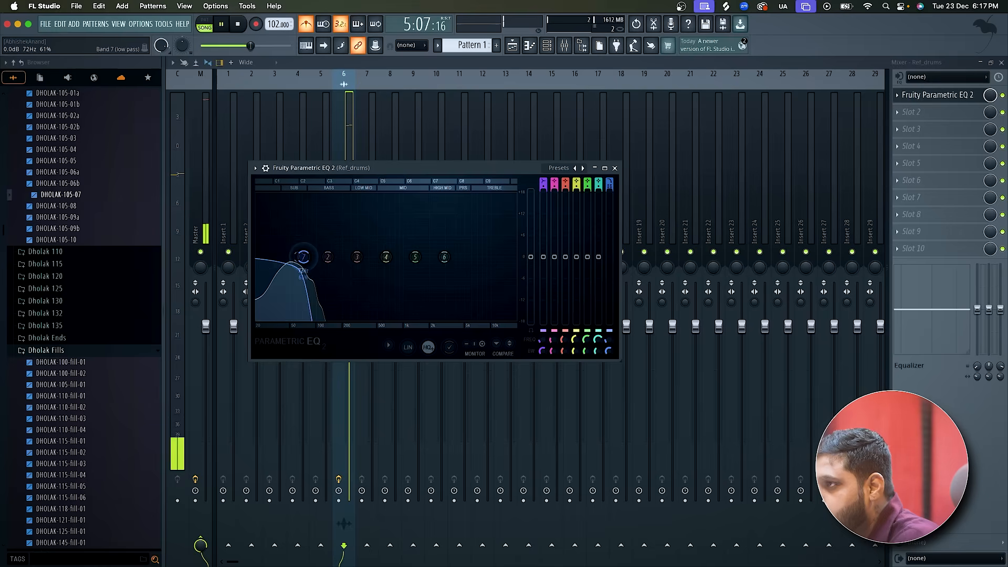
key(space)
Listen to the low-passed Ref_drums in the playlist with Track 7 muted, and compare it with the Track 7 kicks unmuted.
key(F5)
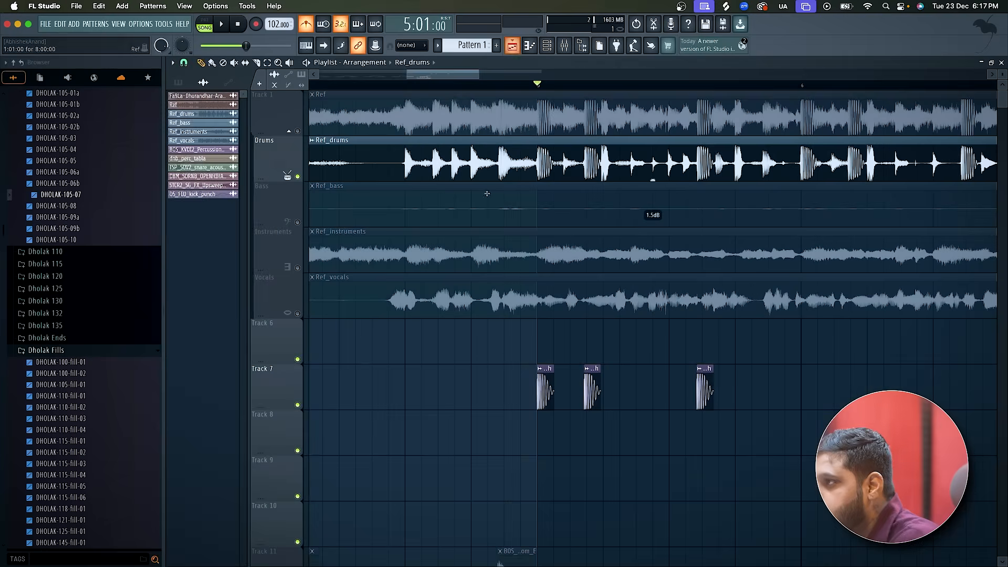
key(space)
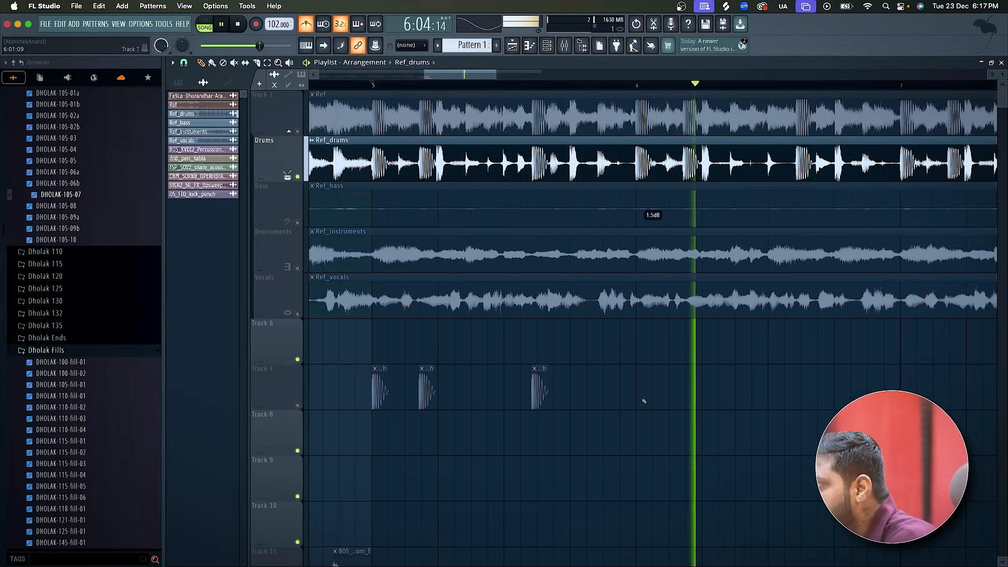
key(space)
scroll(644, 401, down, 3)
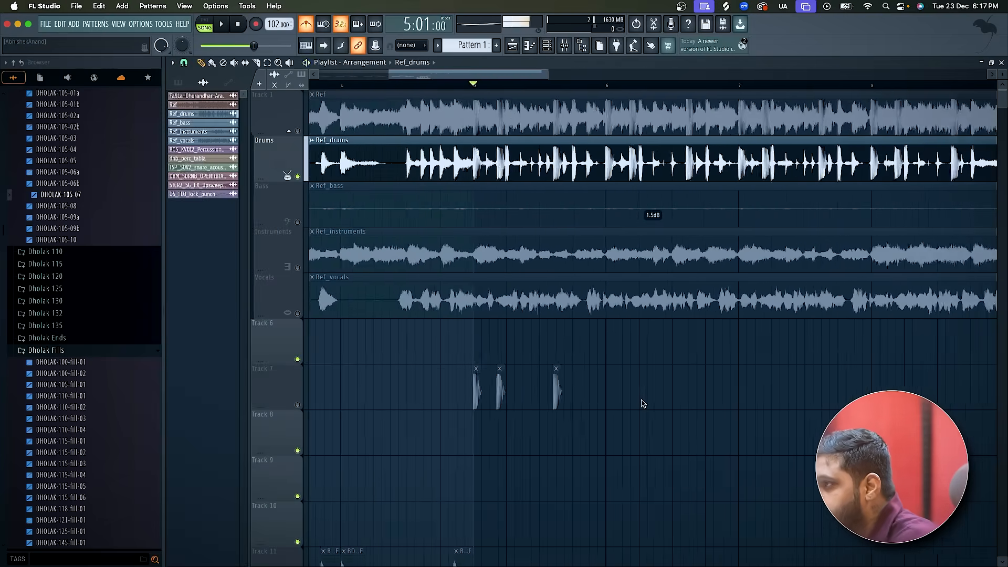
click(303, 402)
scroll(652, 376, up, 2)
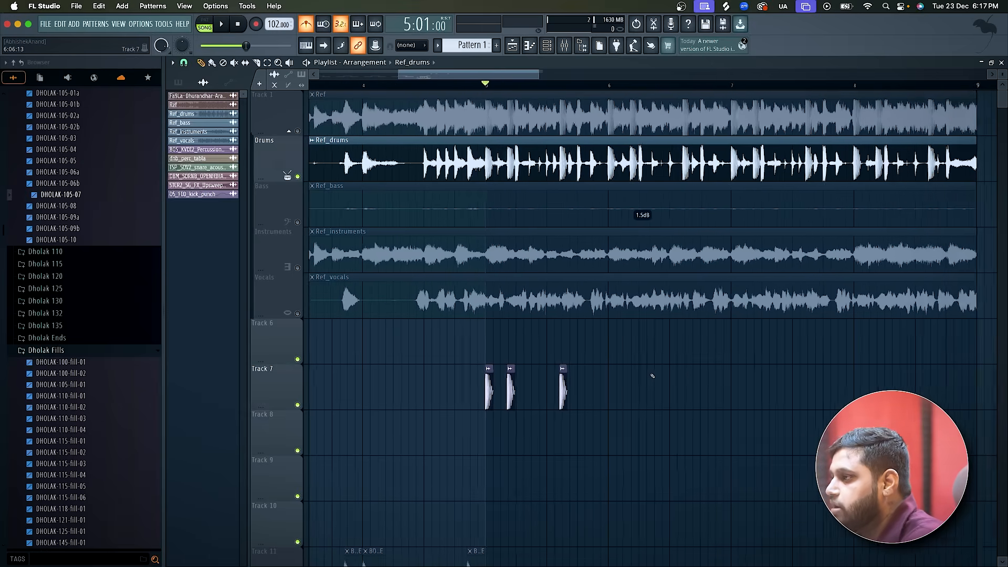
key(space)
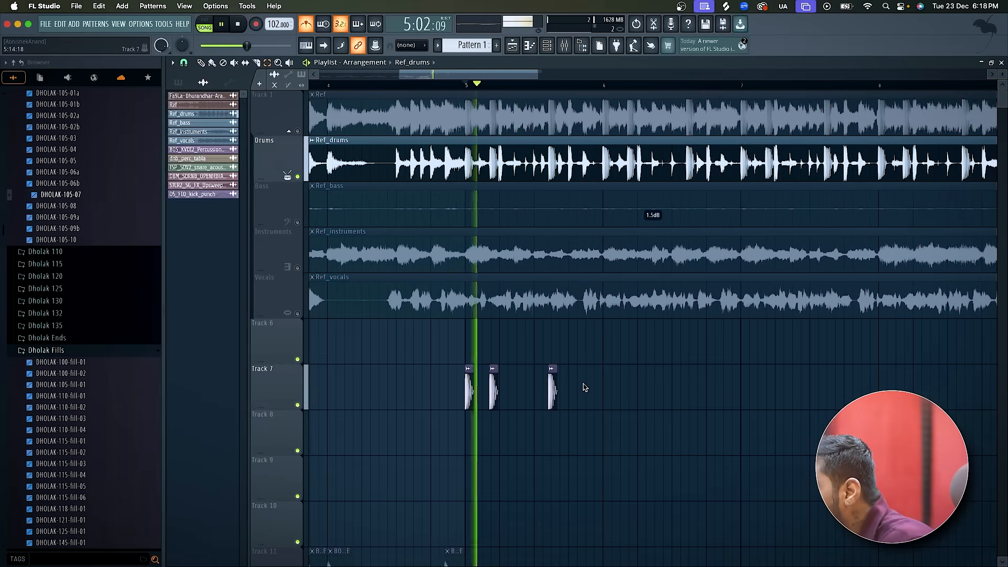
scroll(585, 388, up, 2)
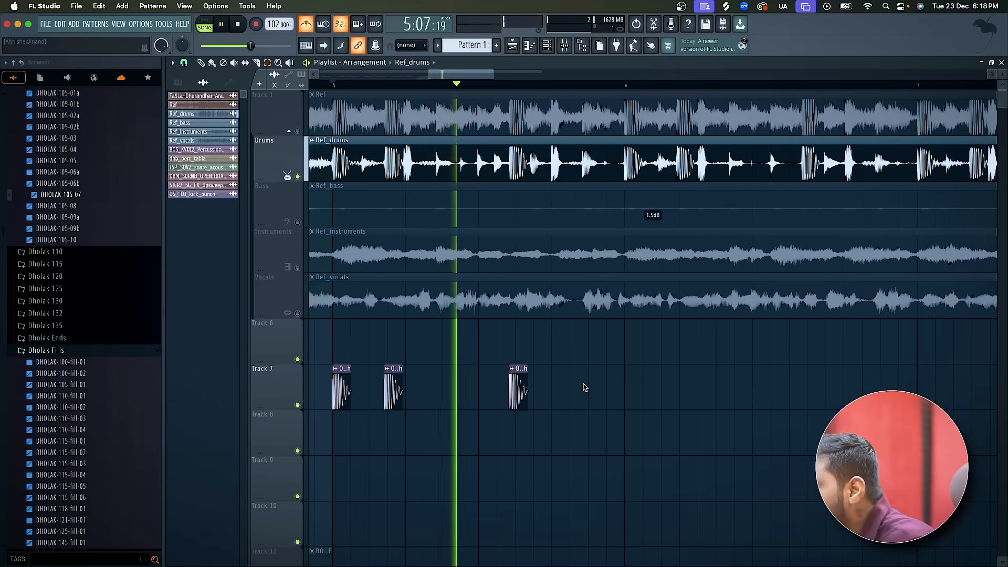
key(space)
scroll(586, 388, down, 2)
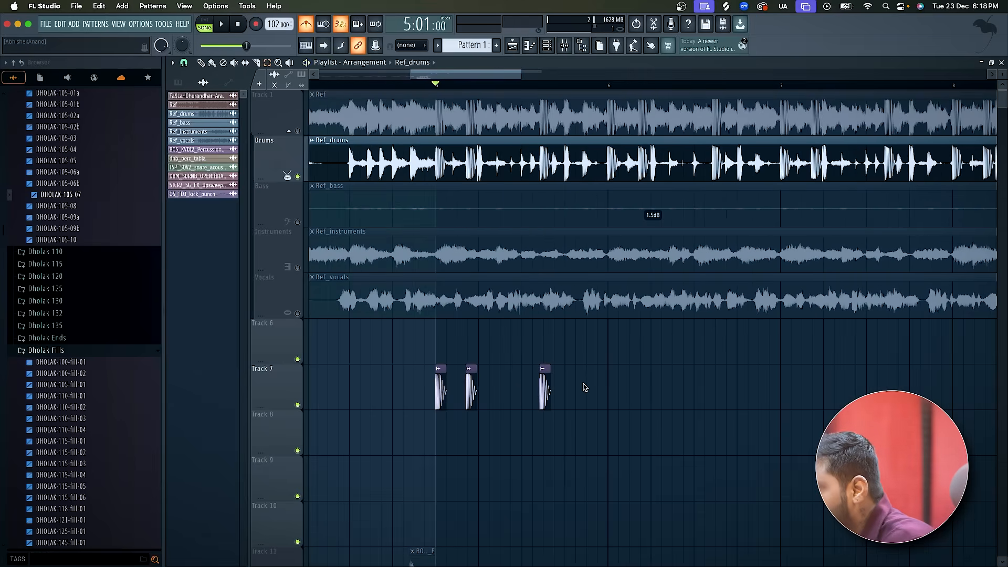
Check the kick pattern against the full Ref track by unmuting Track 1 for playback and muting it again.
click(298, 130)
key(space)
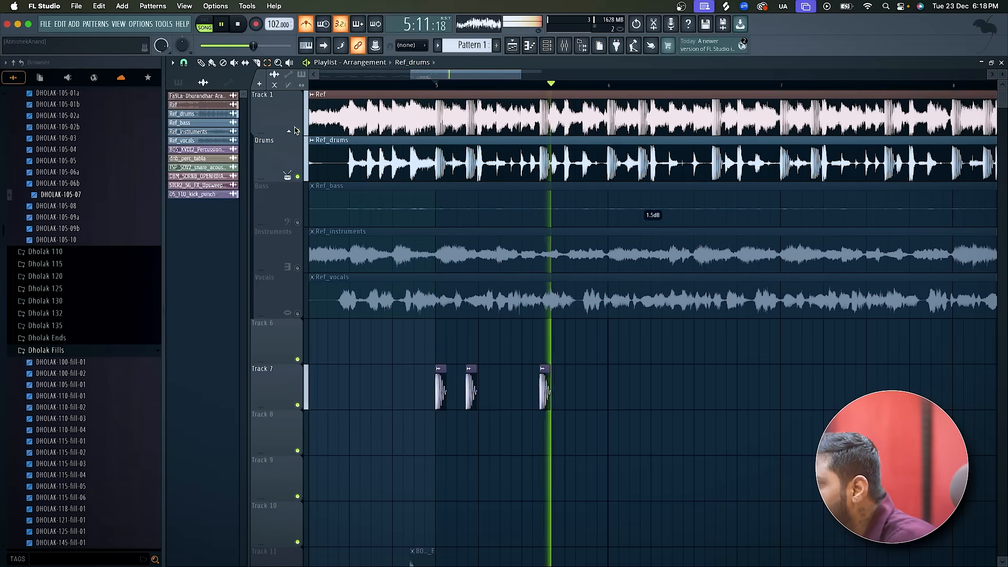
key(space)
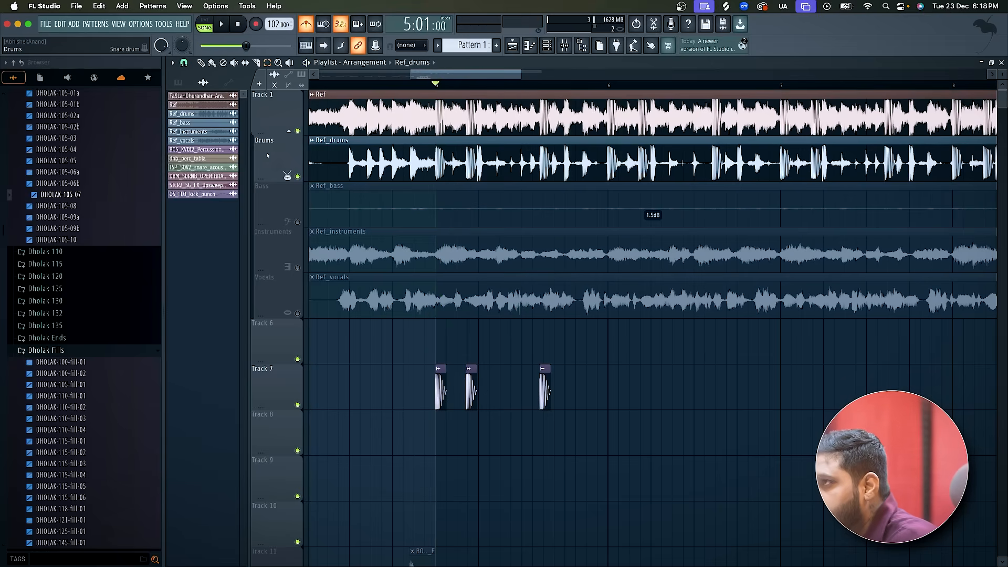
click(297, 132)
Duplicate the three-kick pattern on Track 7 into bars 6 and 7 and play it against Ref_drums.
drag(596, 394, 421, 390)
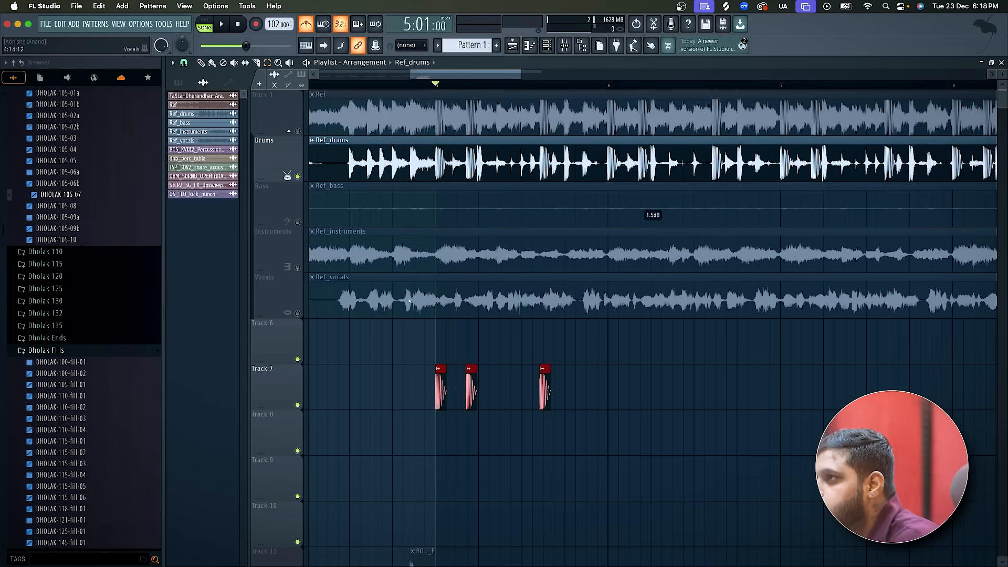
scroll(409, 300, down, 3)
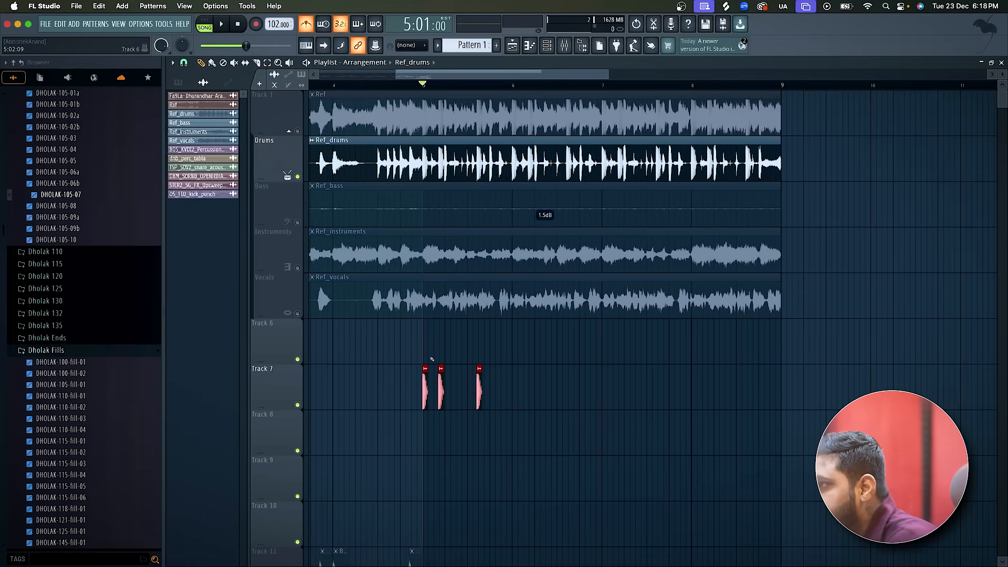
scroll(432, 359, up, 2)
drag(419, 388, 740, 386)
key(space)
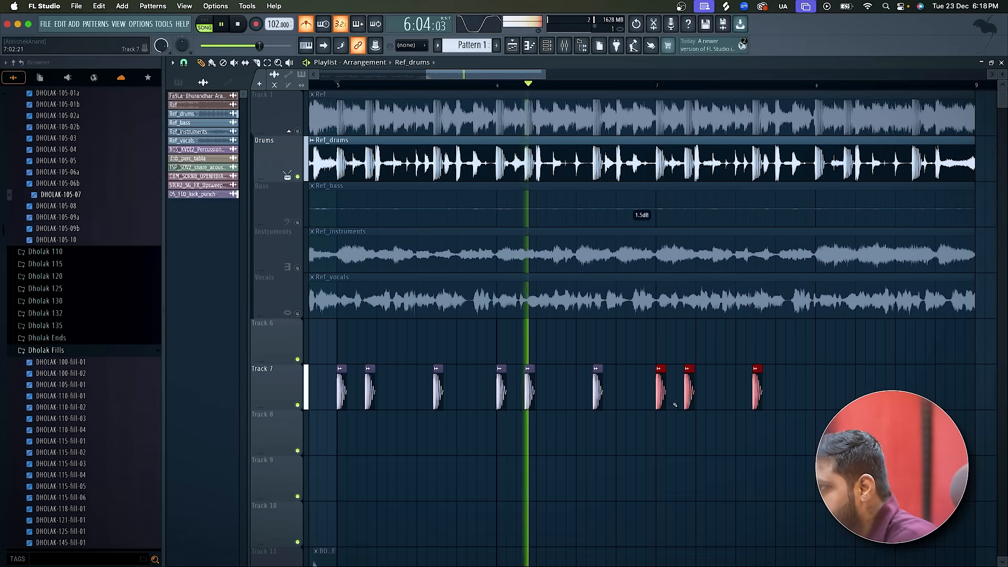
Duplicate the selected three-kick pattern on Track 7 into bar 8, aligned to the start of the bar.
key(ctrl+b)
drag(805, 381, 816, 381)
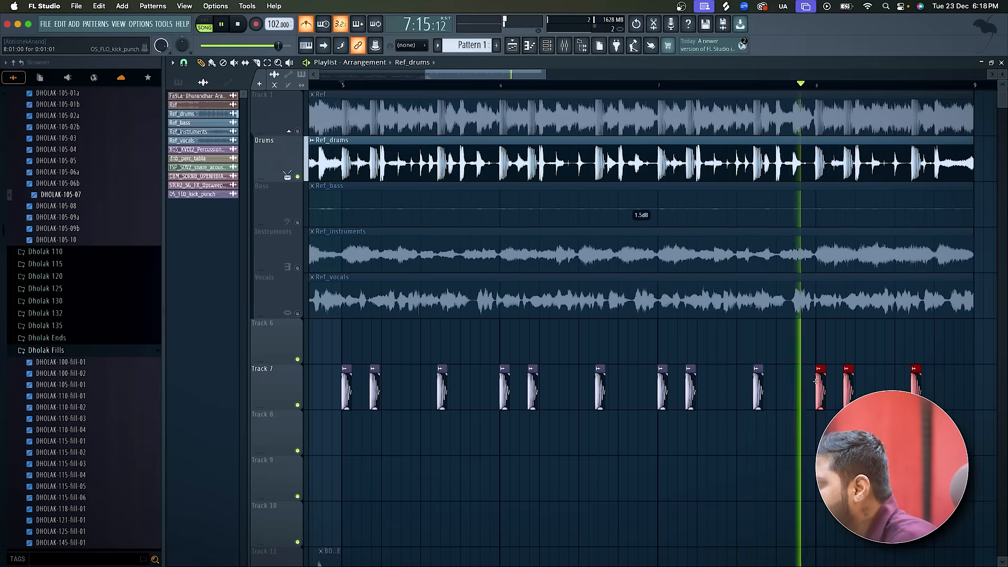
scroll(816, 382, down, 3)
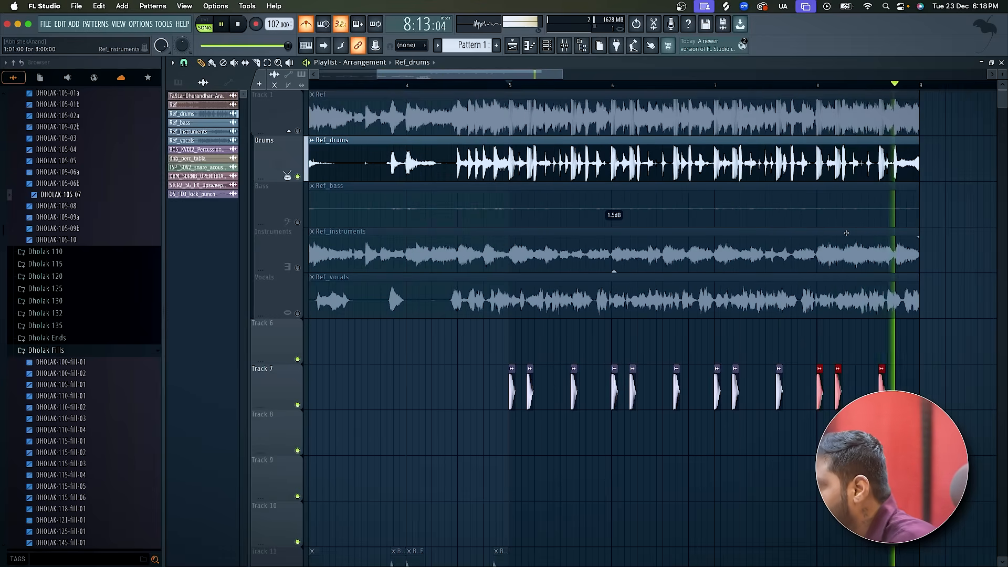
Remove Fruity Parametric EQ 2 from the Ref_drums mixer track and return to the playlist.
click(564, 47)
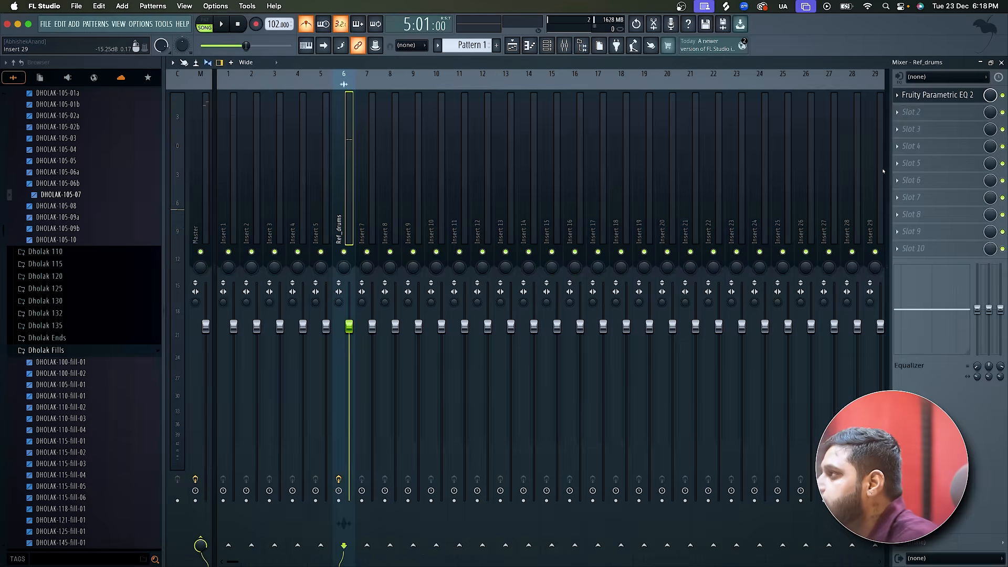
click(898, 97)
click(913, 119)
key(Return)
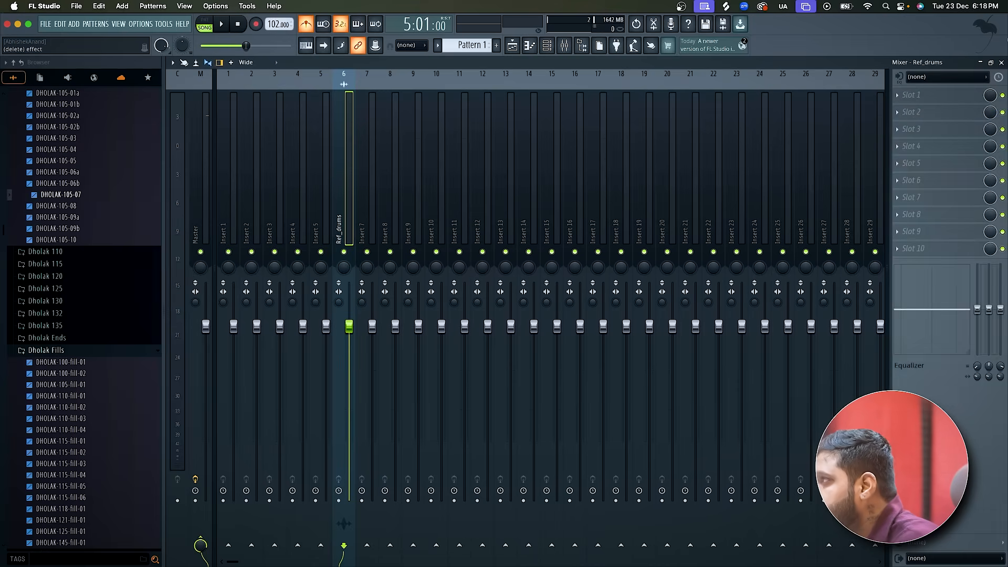
click(1001, 62)
Play the unfiltered Ref_drums together with the Track 7 kicks from bar 5.
scroll(568, 433, down, 3)
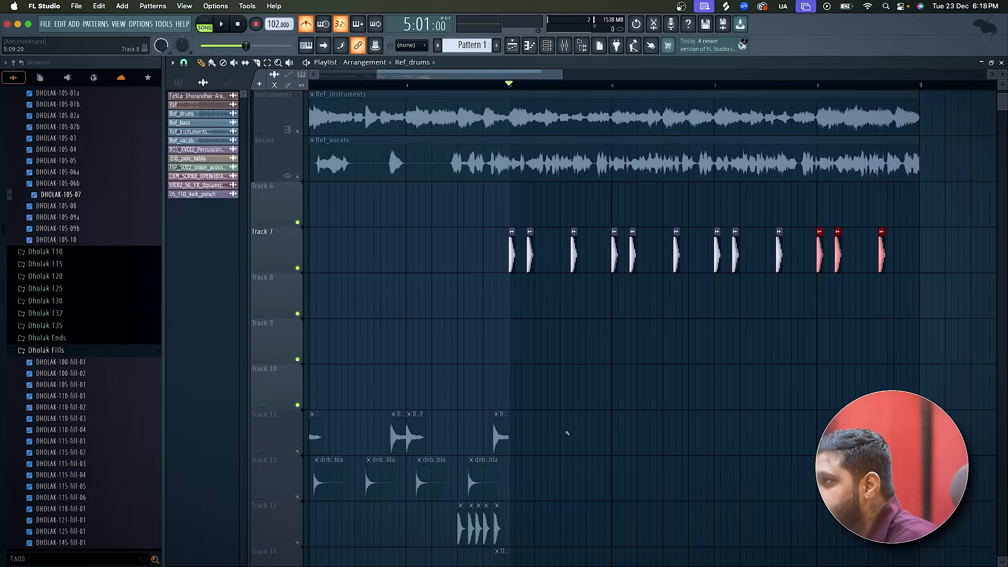
scroll(567, 434, up, 2)
scroll(567, 435, up, 3)
key(space)
scroll(567, 434, up, 1)
key(space)
key(space)
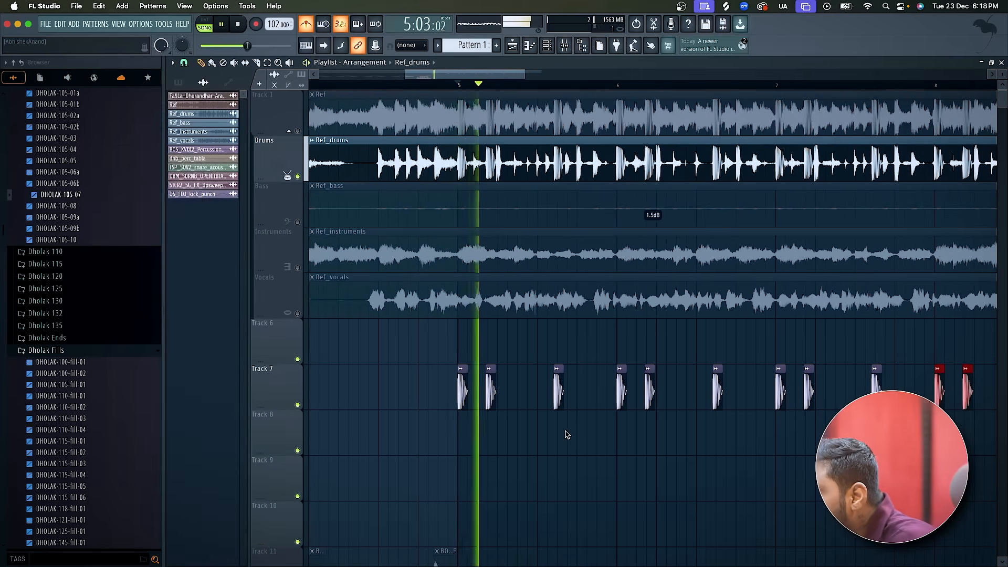
scroll(481, 439, up, 2)
Unmute the full Ref track, mute Ref_drums and play the Track 7 kicks against it from bar 5.
key(space)
key(space)
key(space)
click(297, 131)
click(297, 177)
key(space)
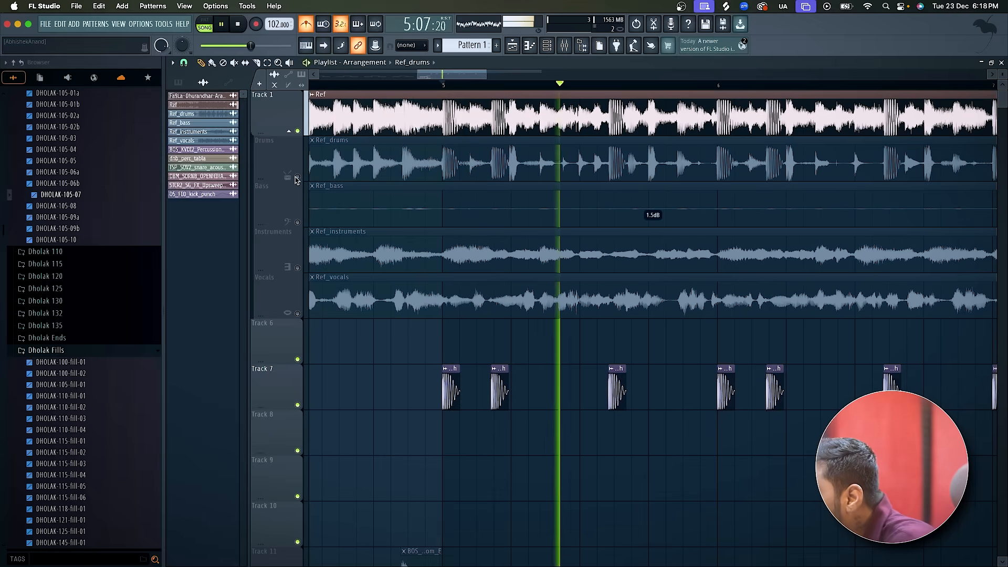
key(space)
key(space)
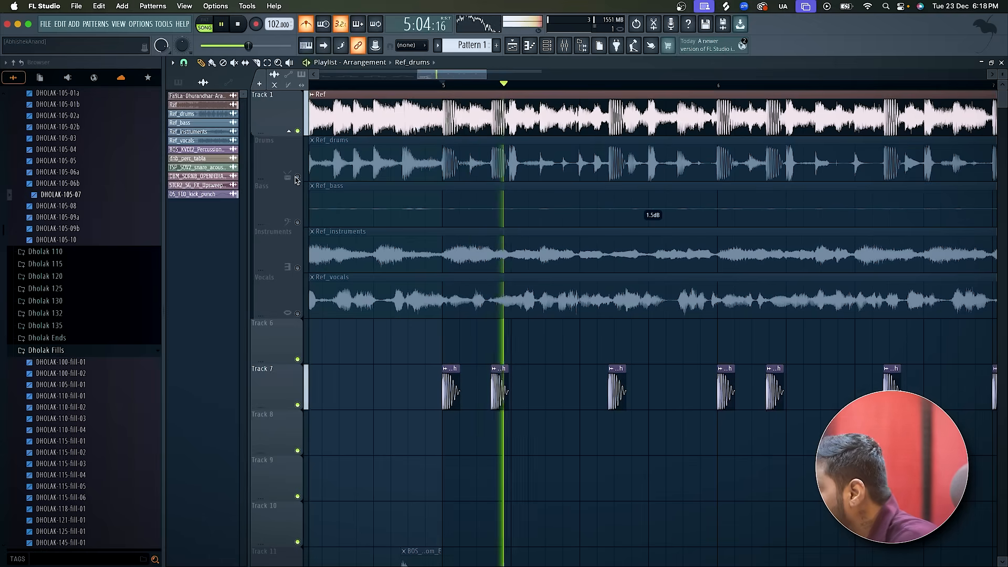
key(space)
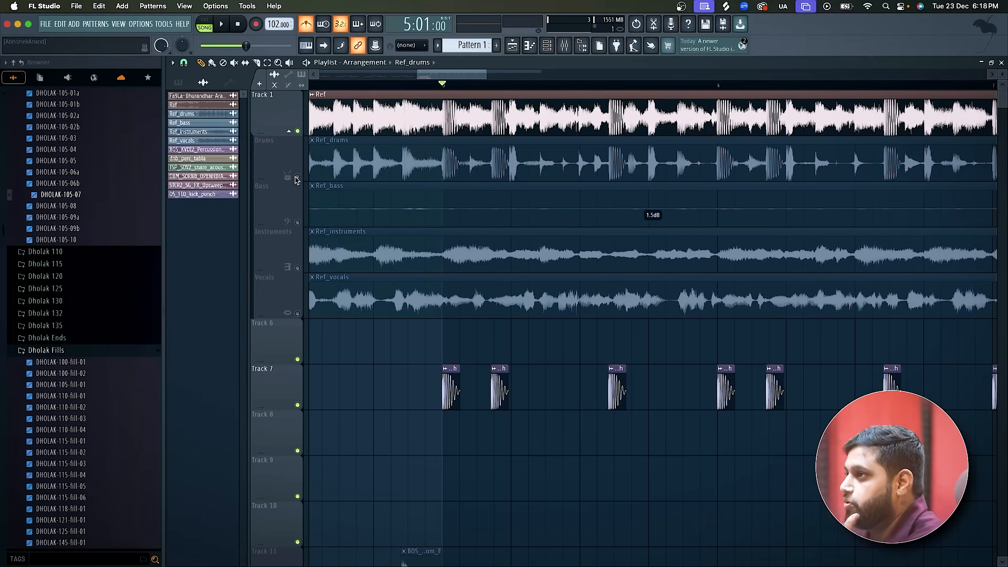
Unmute Ref_drums, mute the full Ref track and play the kicks against the drum stem again.
click(297, 178)
click(297, 131)
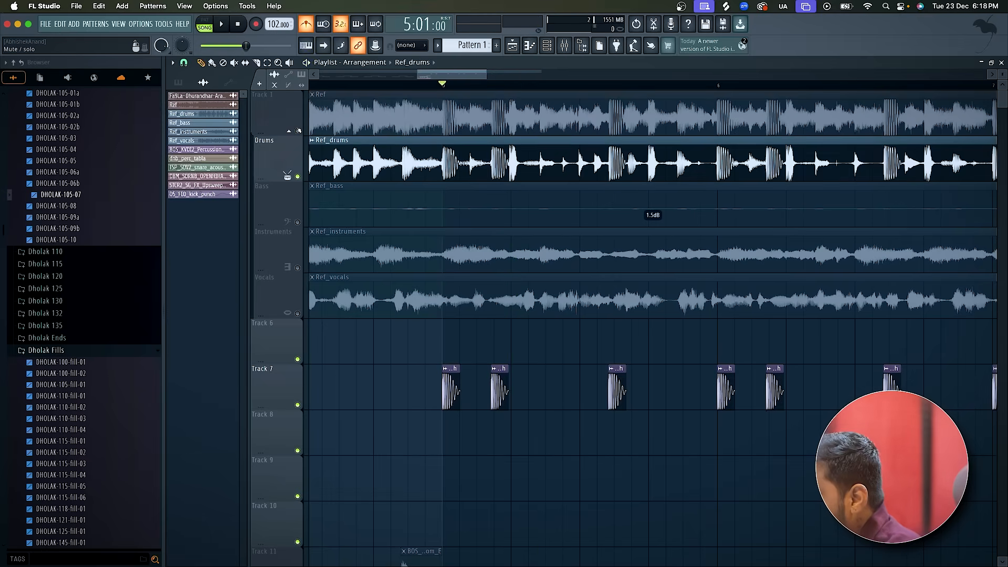
key(space)
key(space)
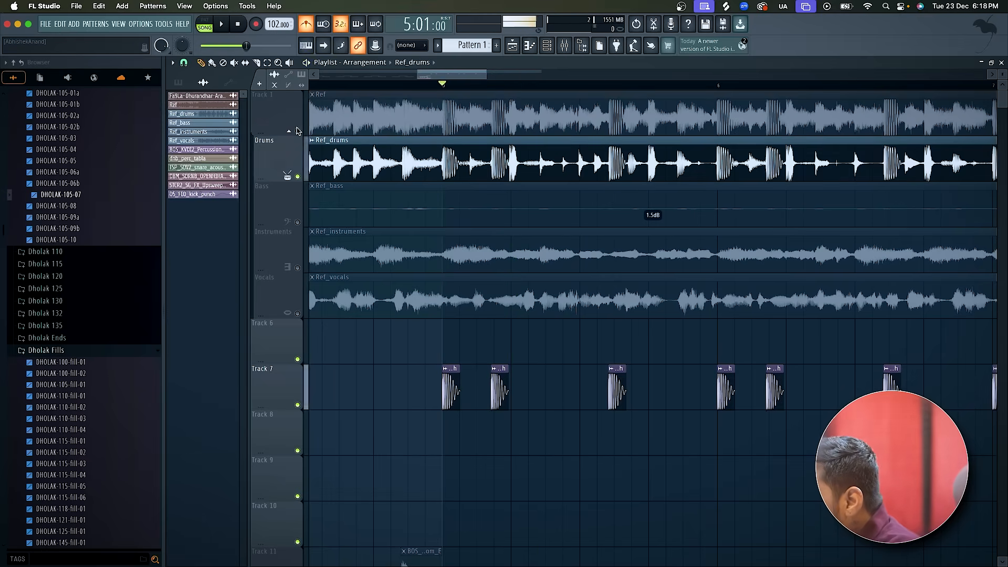
Switch to Chrome and open Chordify's chord page for the bass boosted remix of Fa9la from the fa9la search results.
key(super+Tab)
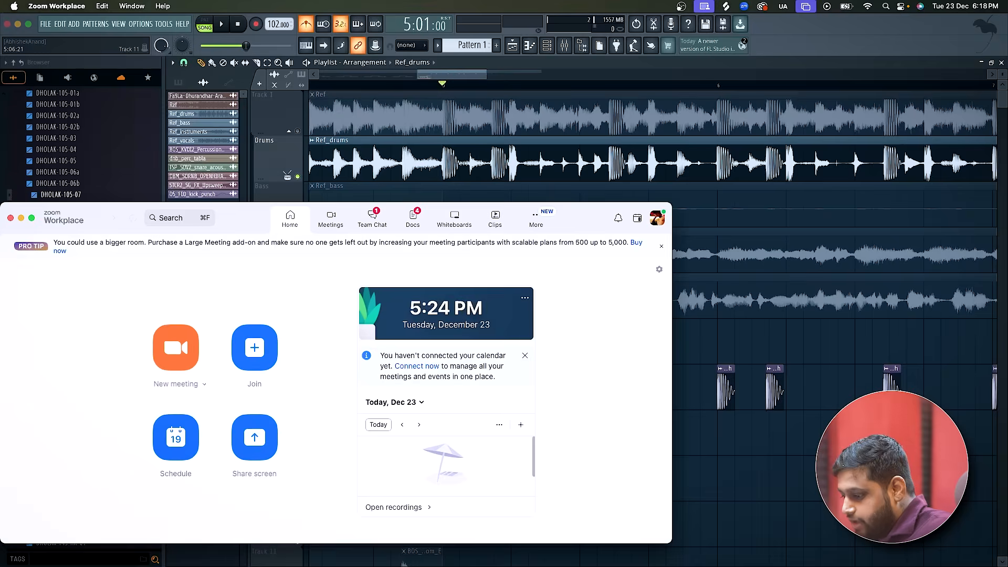
key(super+Tab)
click(303, 45)
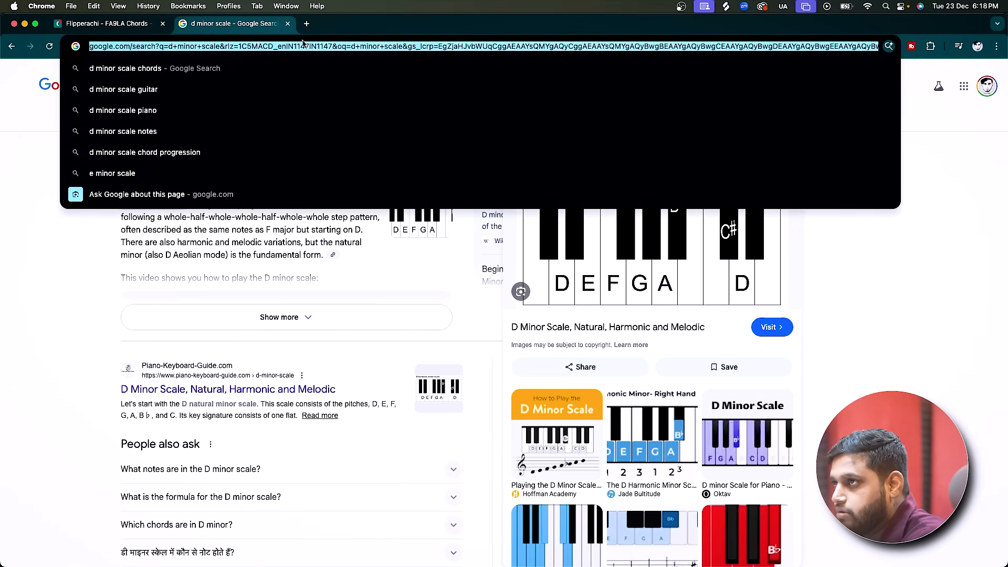
click(85, 23)
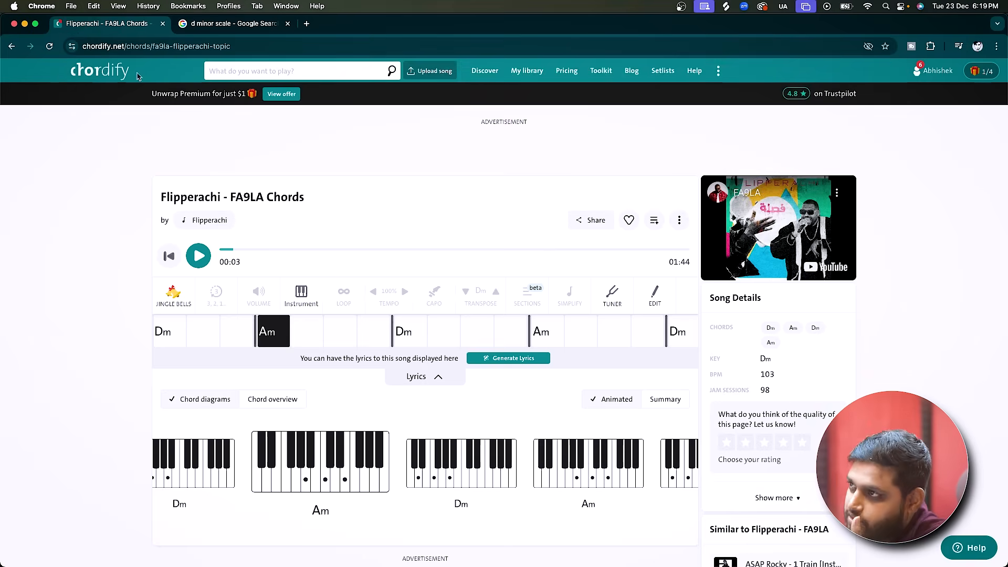
click(11, 46)
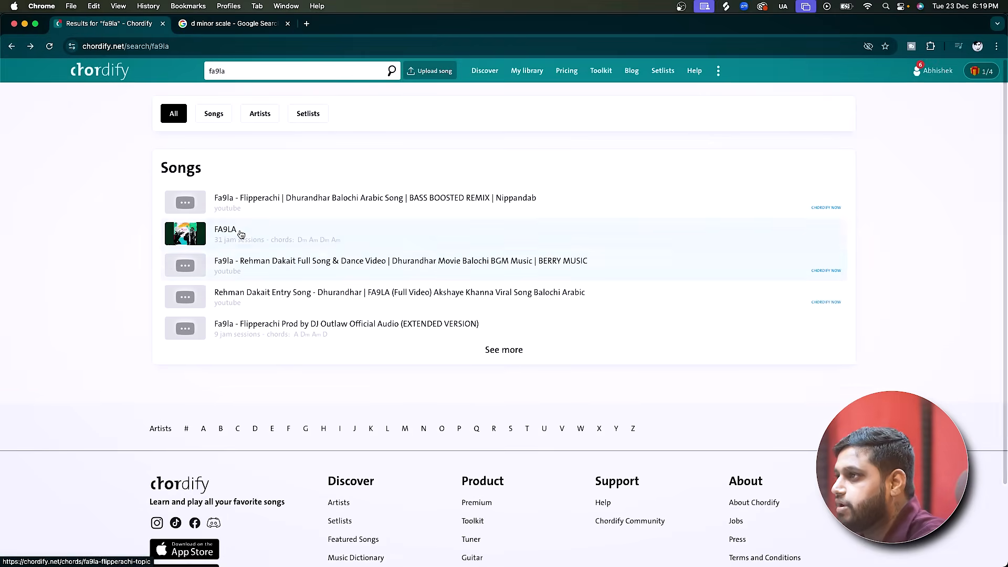
click(253, 199)
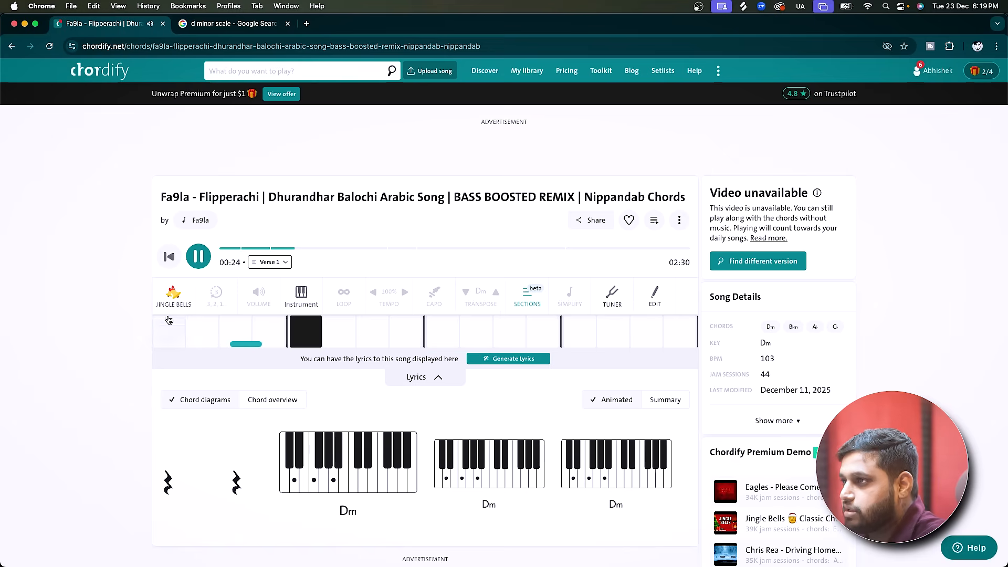
Close the Chordify and D minor scale pages and switch back to FL Studio.
click(163, 24)
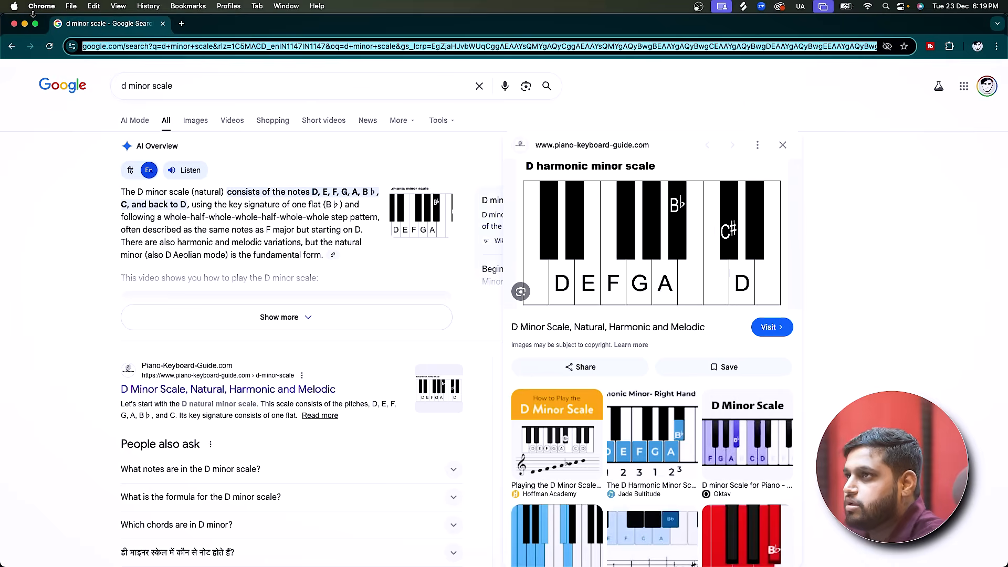
key(super+w)
click(546, 65)
Replay the opening of bar 5 and examine the Ref_drums waveform up close against the Track 7 kicks.
key(space)
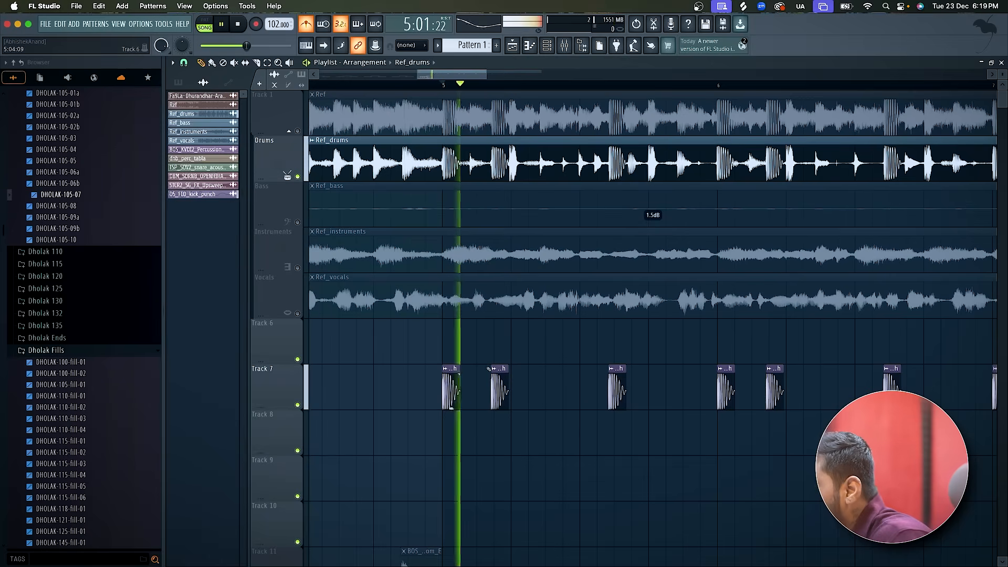
key(space)
scroll(427, 396, up, 2)
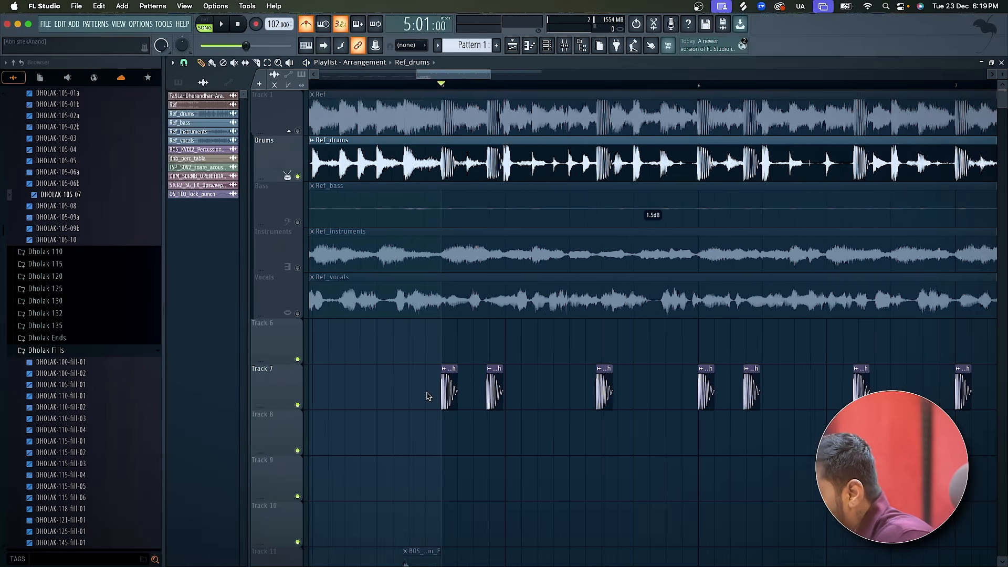
scroll(427, 397, down, 3)
scroll(427, 396, right, 1)
scroll(424, 411, up, 3)
scroll(425, 410, left, 1)
key(space)
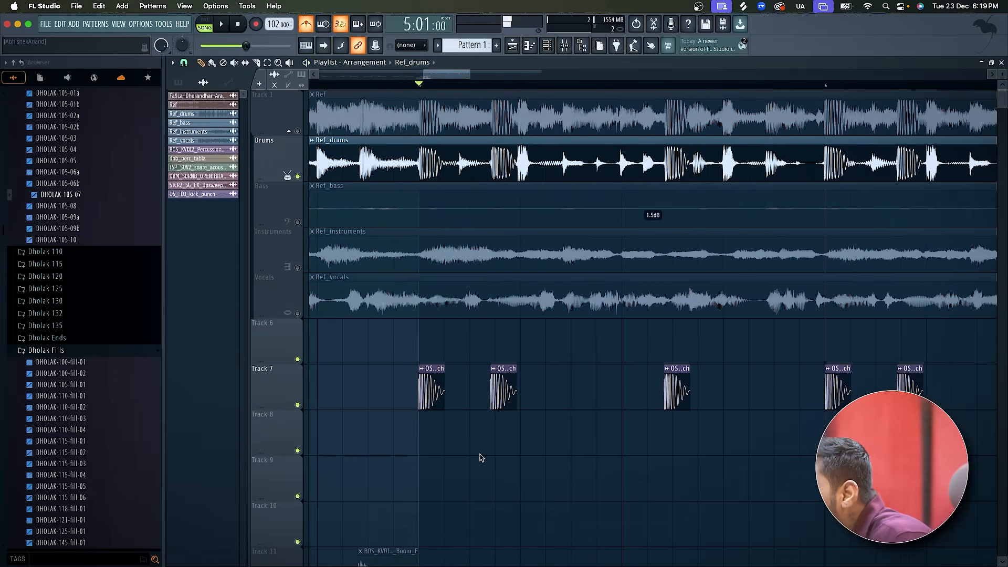
scroll(482, 458, up, 2)
key(space)
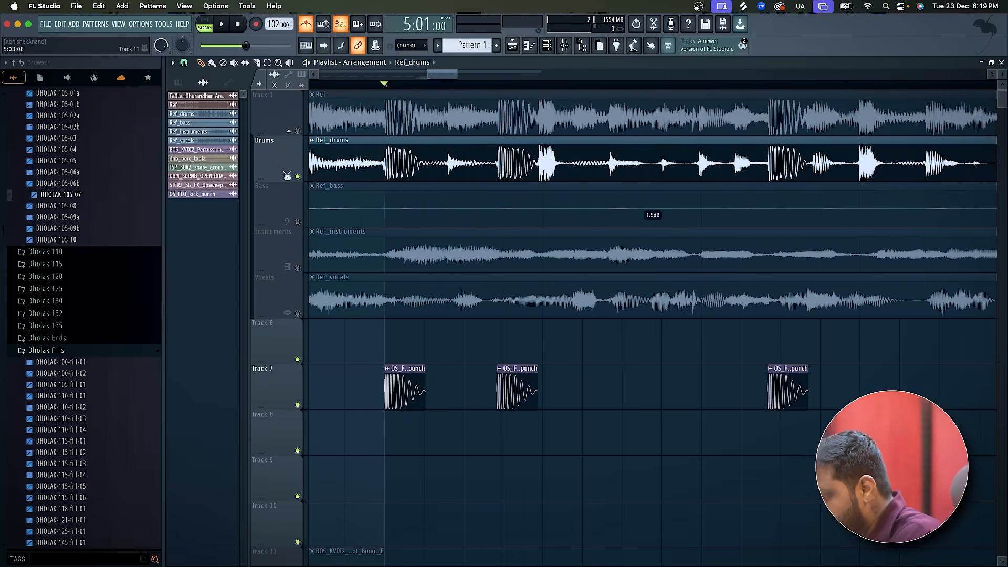
Switch to Splice, search the samples for "perc", and return to the FL Studio playlist.
key(super+Tab)
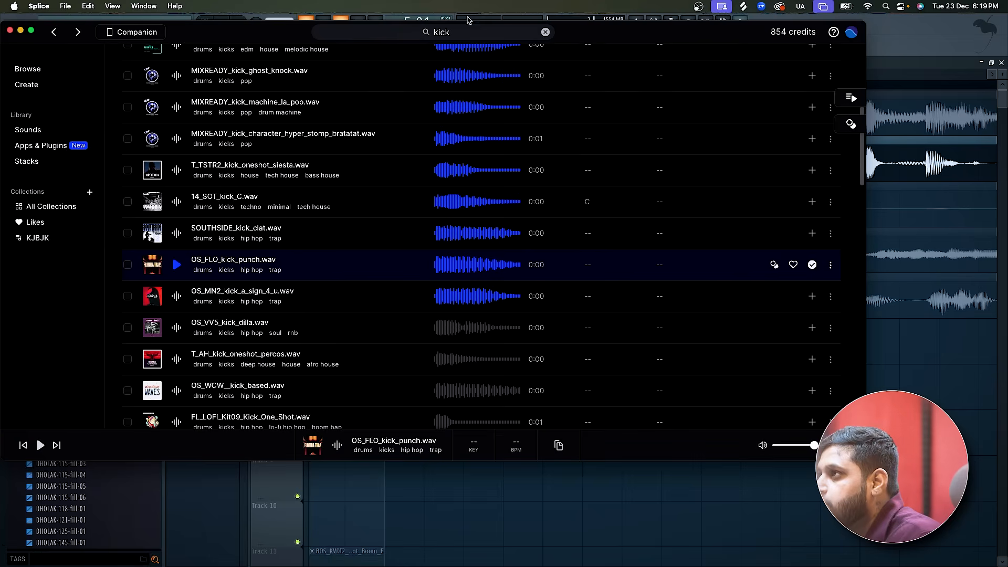
click(457, 33)
text(per)
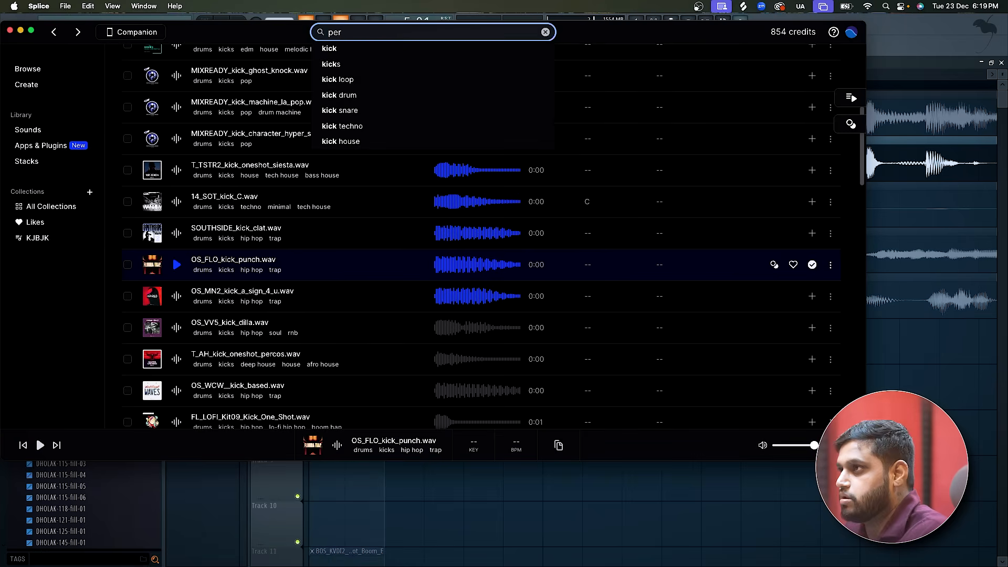
text(c)
key(Return)
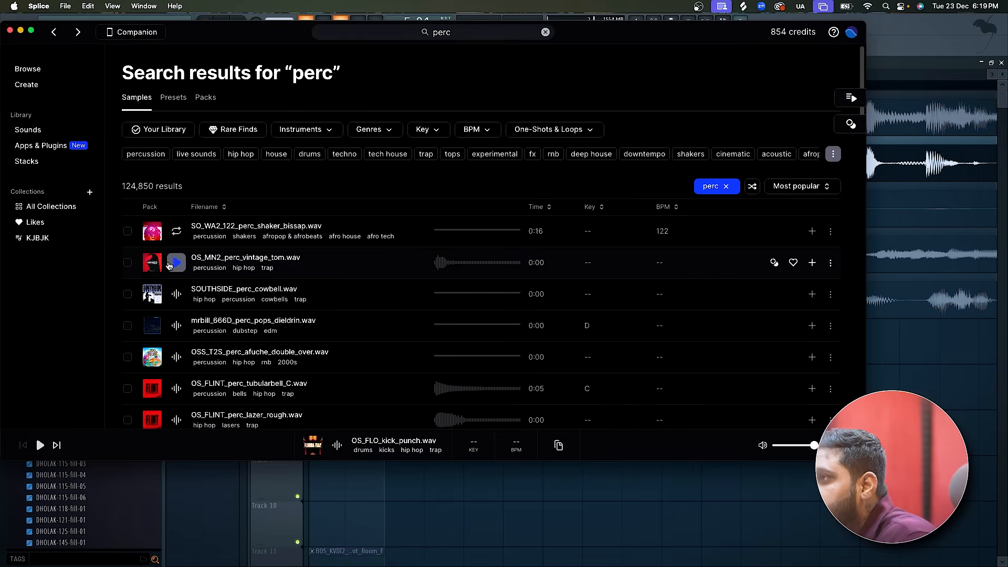
click(885, 56)
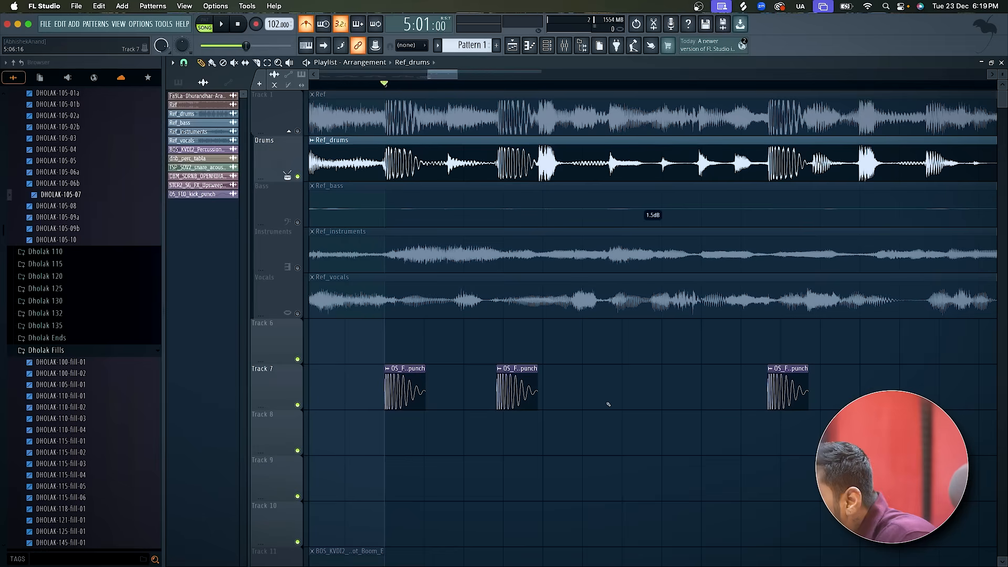
Unmute Track 12, which holds the dnb_perc_tabla clips.
scroll(609, 405, down, 5)
scroll(609, 404, down, 4)
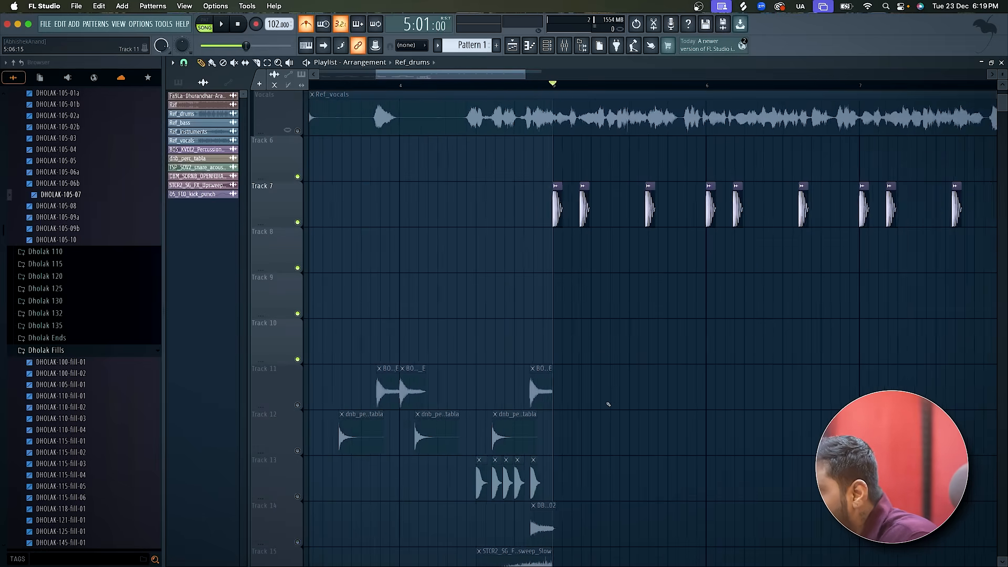
scroll(609, 404, down, 1)
click(302, 453)
Duplicate the boom clips on Track 11 and the tabla clips on Track 12 from bars 1–4 into bars 5–8.
scroll(303, 455, down, 5)
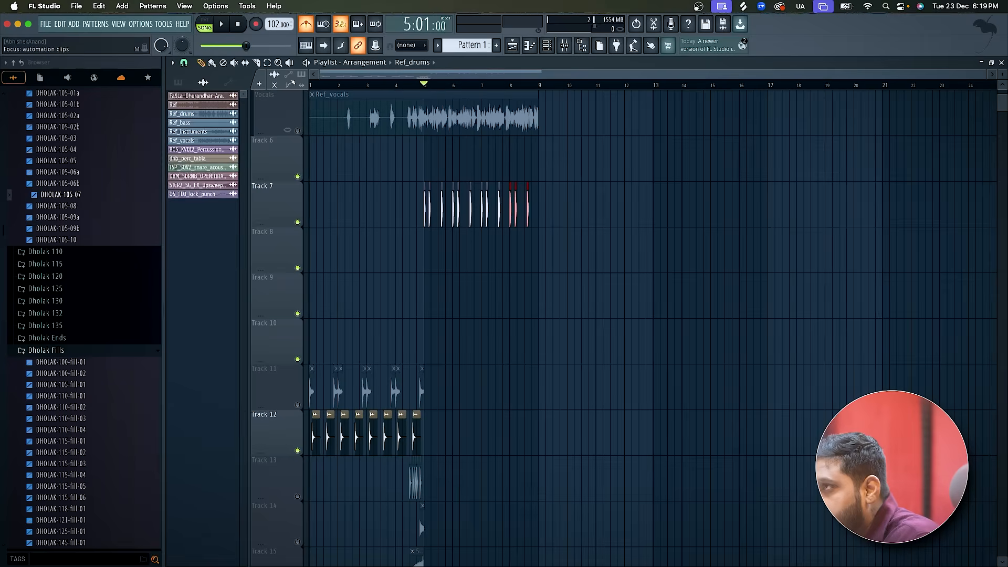
drag(443, 408, 308, 456)
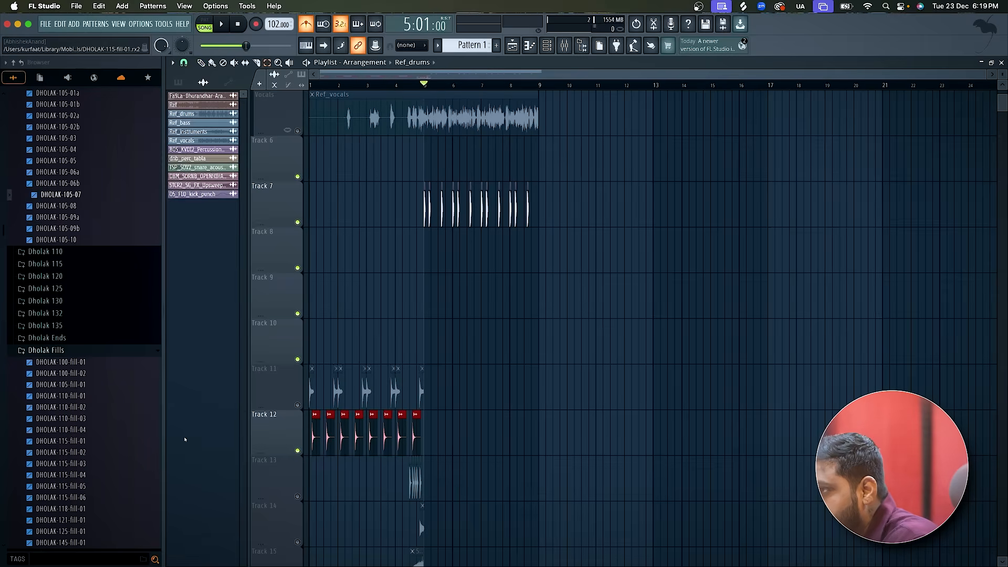
drag(452, 440, 209, 373)
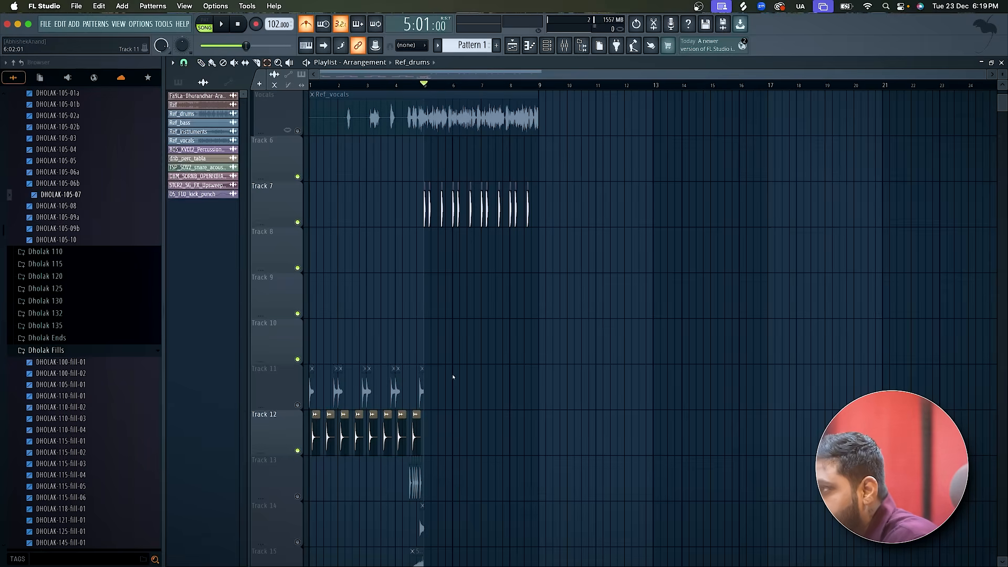
drag(453, 376, 281, 440)
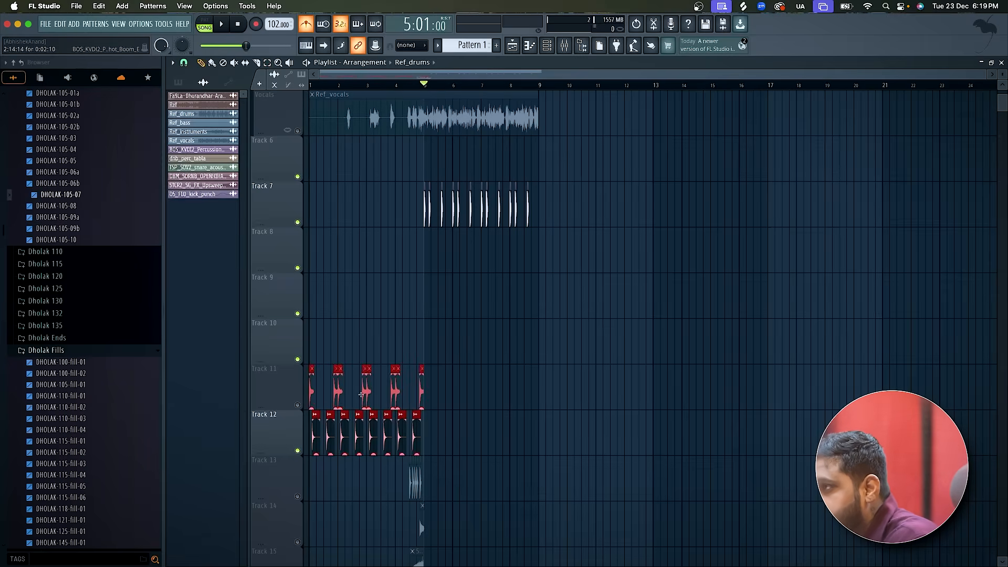
key(ctrl+b)
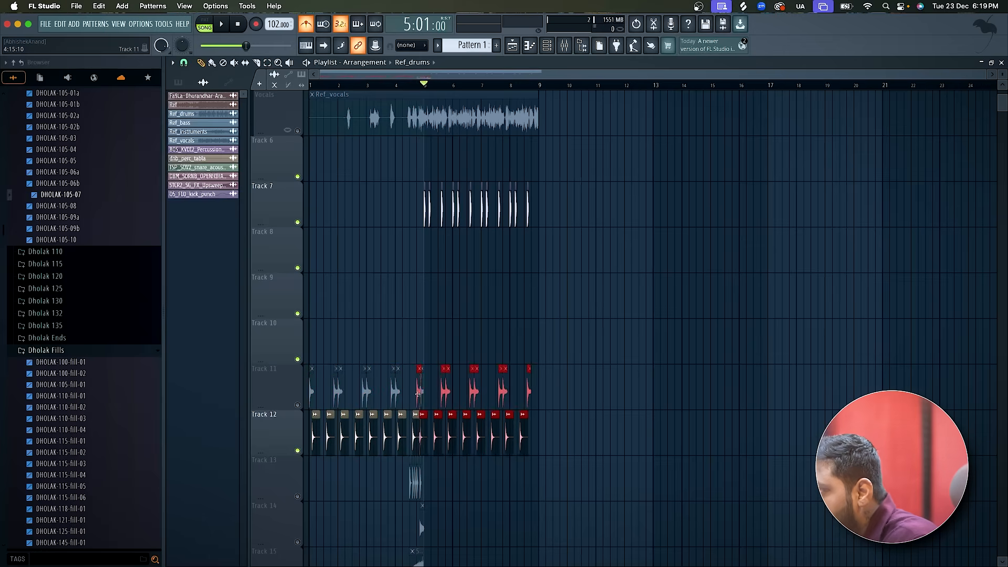
scroll(423, 396, up, 5)
scroll(423, 397, up, 3)
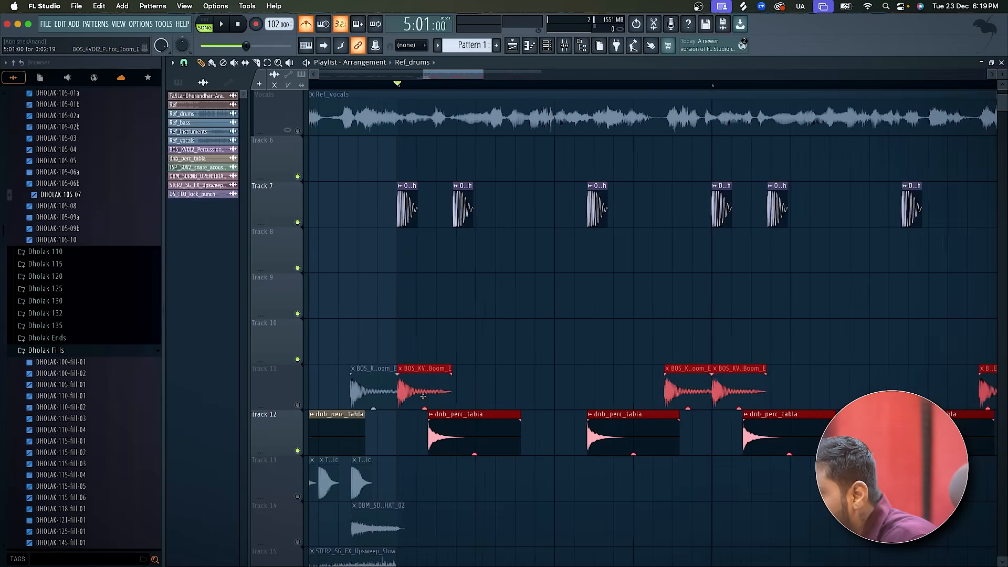
Play the duplicated tabla clips with the Track 7 kicks and Ref_drums from bar 5.
key(space)
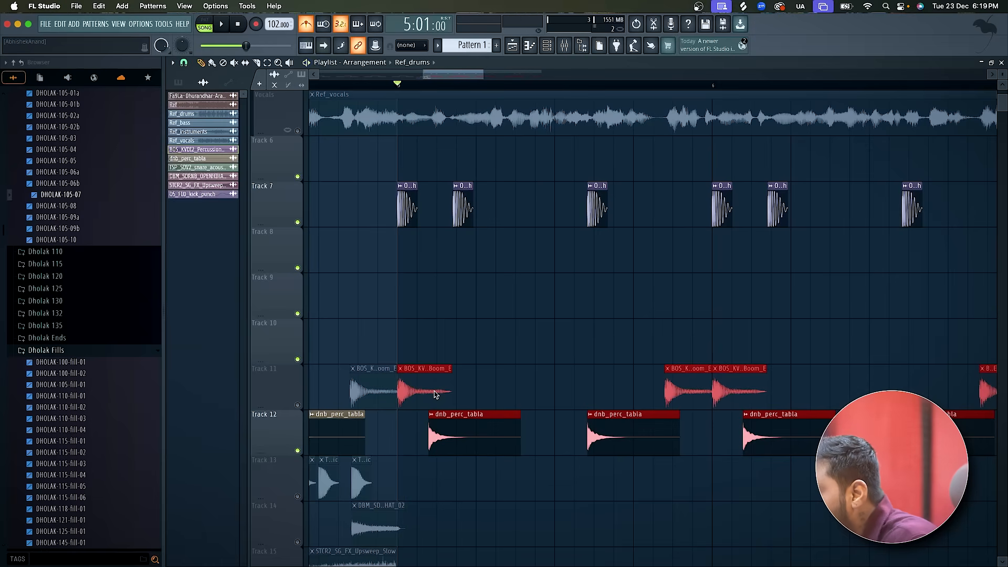
scroll(435, 395, down, 1)
scroll(585, 333, down, 2)
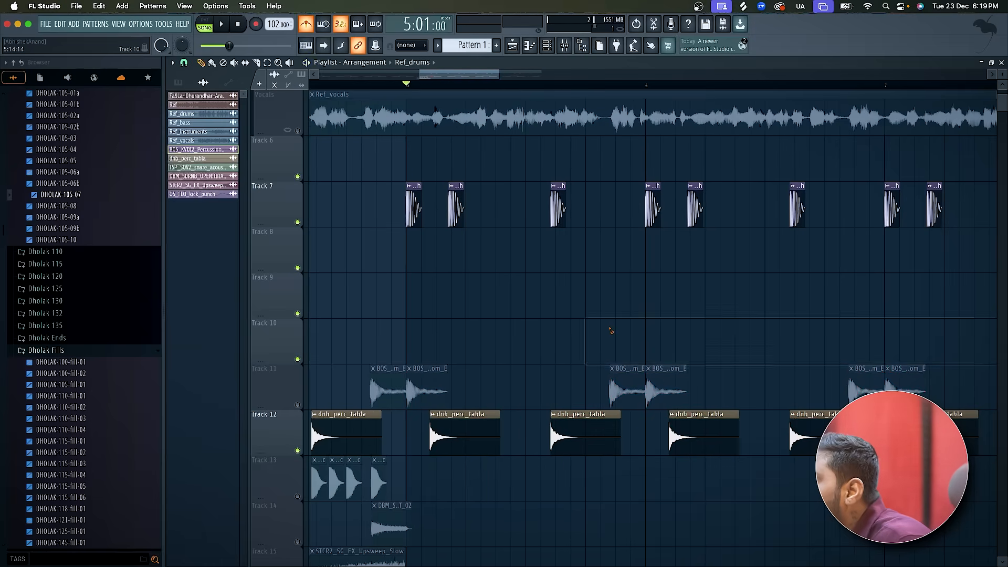
key(space)
scroll(611, 330, up, 4)
scroll(611, 331, up, 2)
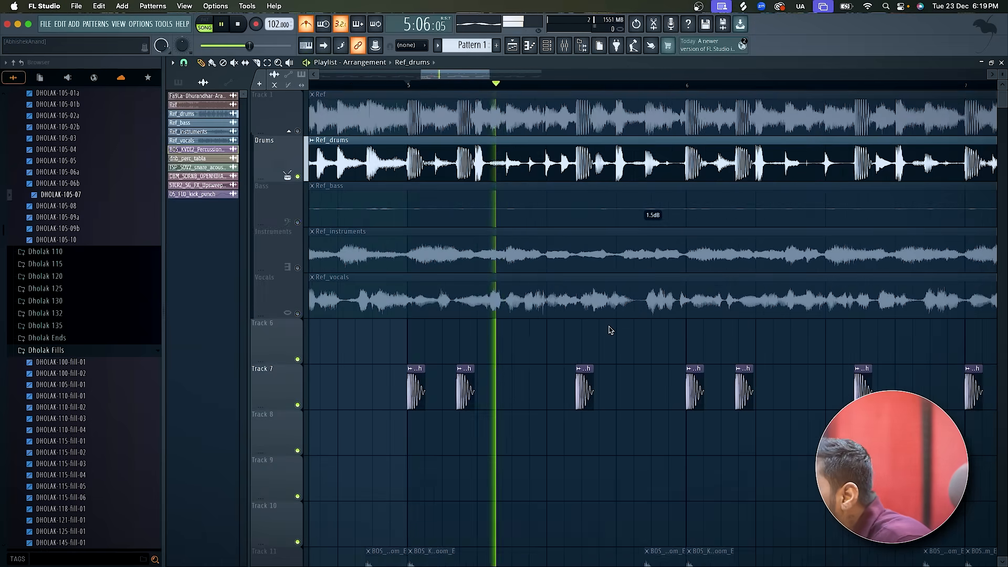
Mute the tabla clips on Track 12 and replay the Track 7 kicks with Ref_drums from bar 5.
scroll(611, 330, down, 3)
scroll(540, 475, up, 1)
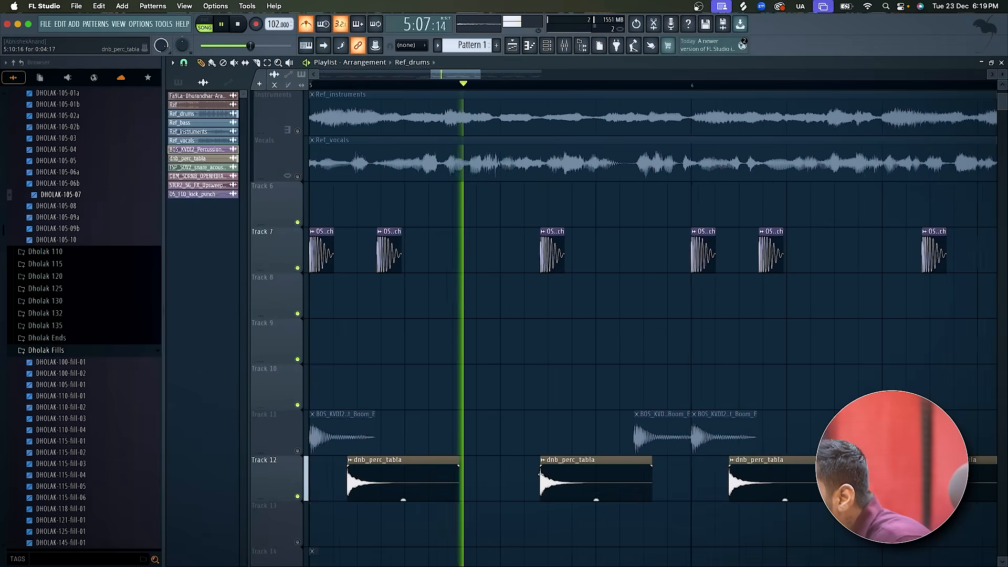
key(space)
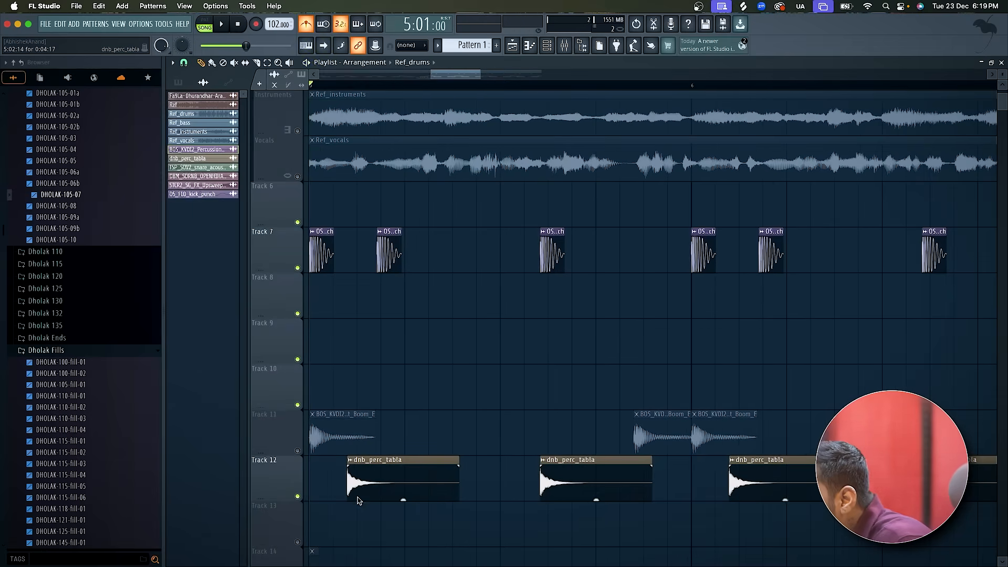
click(298, 497)
key(space)
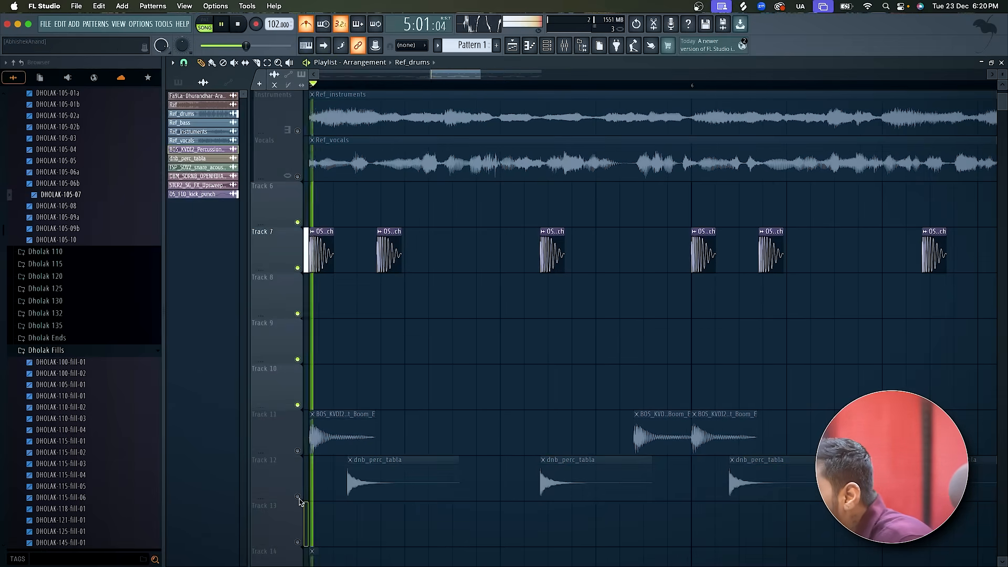
key(space)
Replay the opening of bar 5 several times to examine the percussion hits between the kicks in Ref_drums.
key(space)
scroll(410, 391, left, 3)
scroll(409, 391, up, 2)
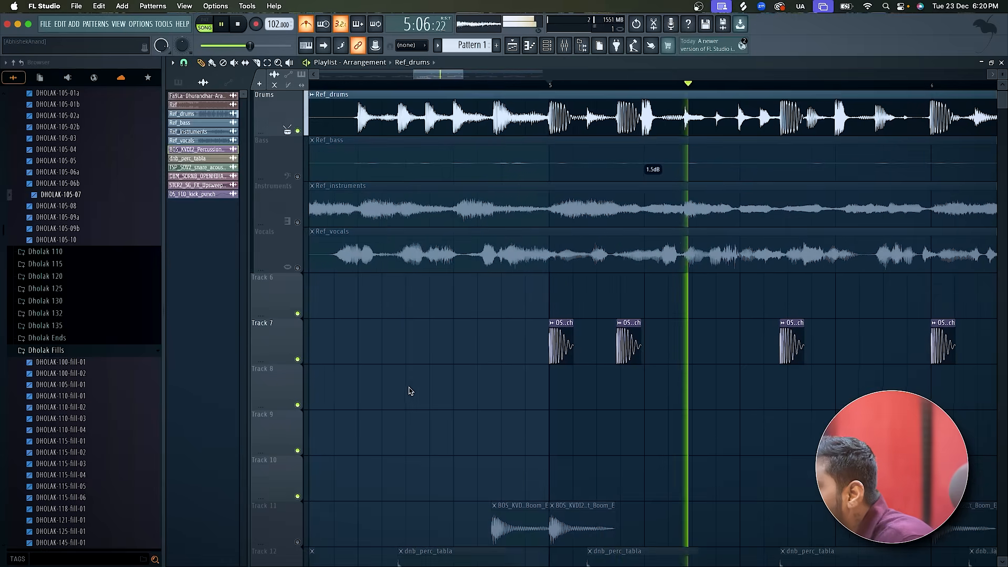
key(space)
key(space)
key(space)
key(space)
key(space)
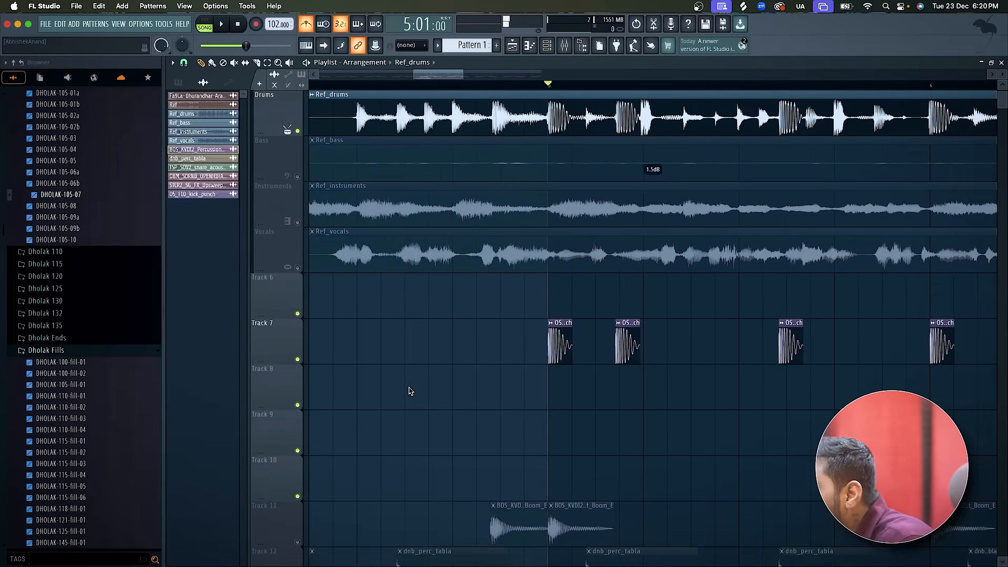
scroll(411, 391, right, 3)
scroll(411, 391, down, 2)
key(space)
key(space)
key(space)
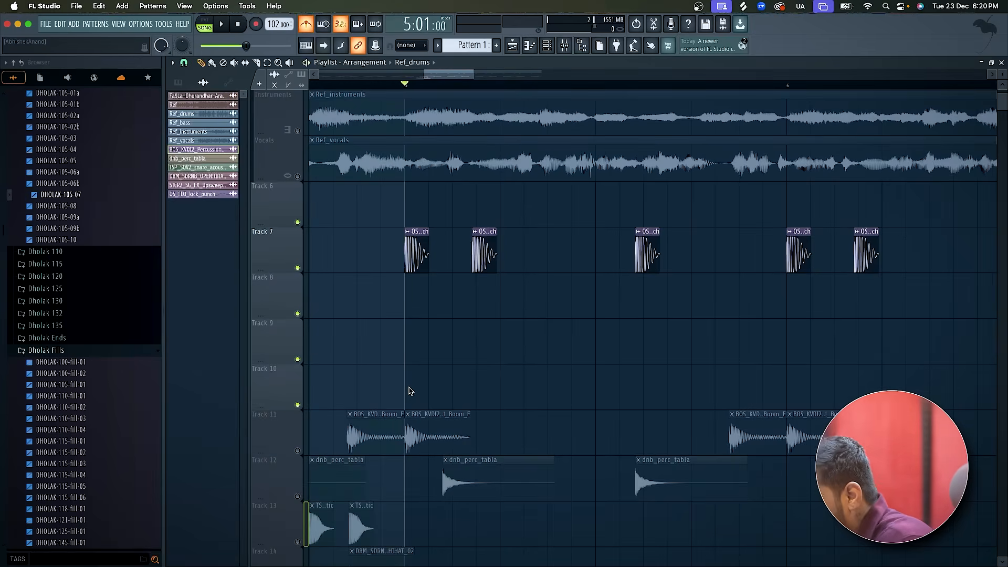
key(space)
Place a copy of dnb_perc_tabla on Track 11 at 5:09:00, unmute Tracks 11 and 12, and trim the copy to a short hit.
key(space)
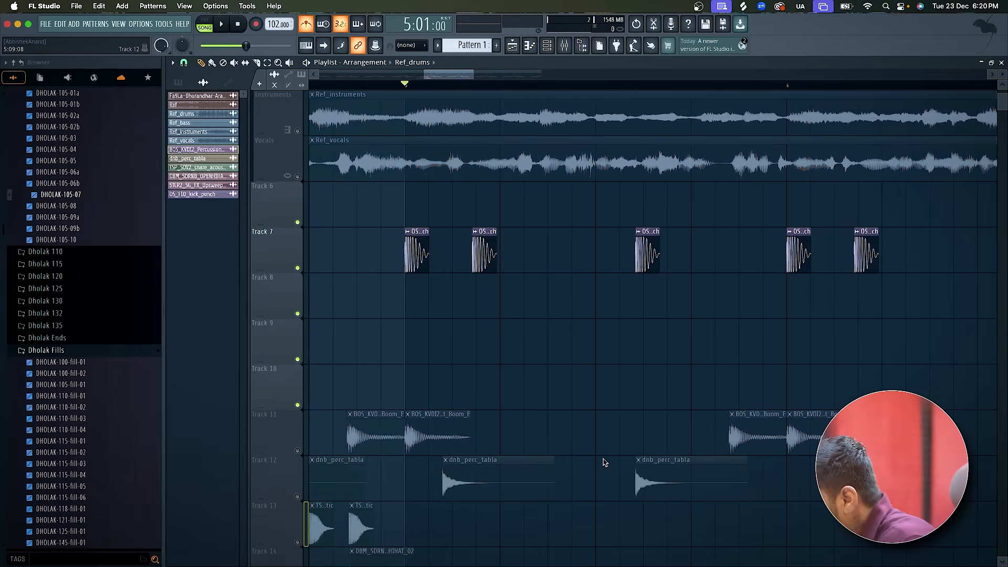
scroll(632, 455, up, 2)
click(584, 85)
key(space)
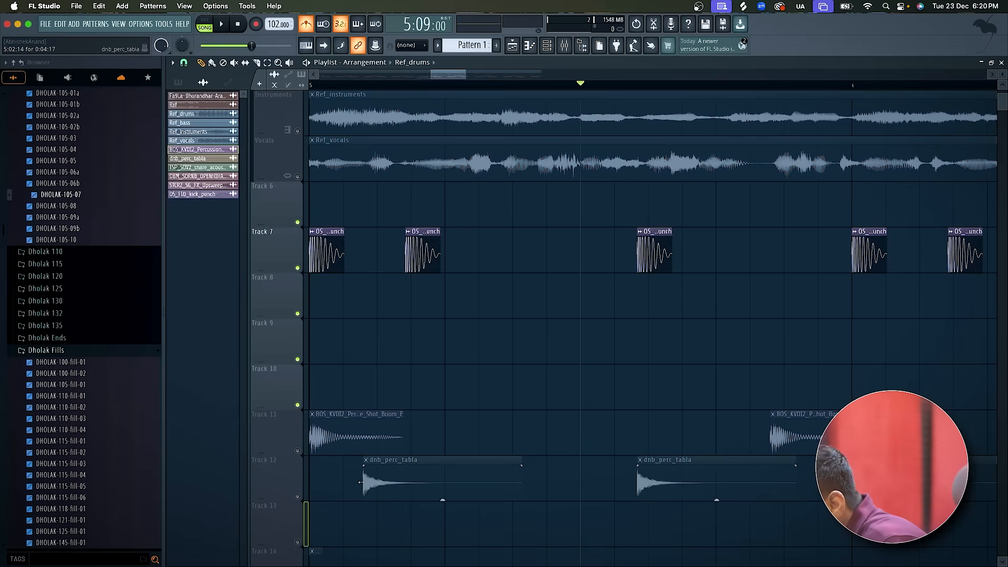
click(298, 496)
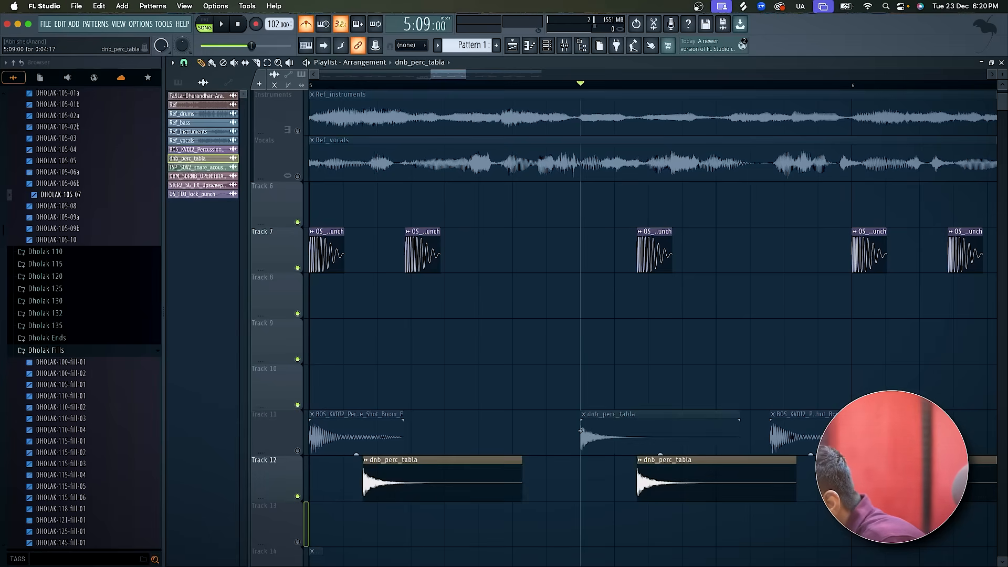
click(298, 451)
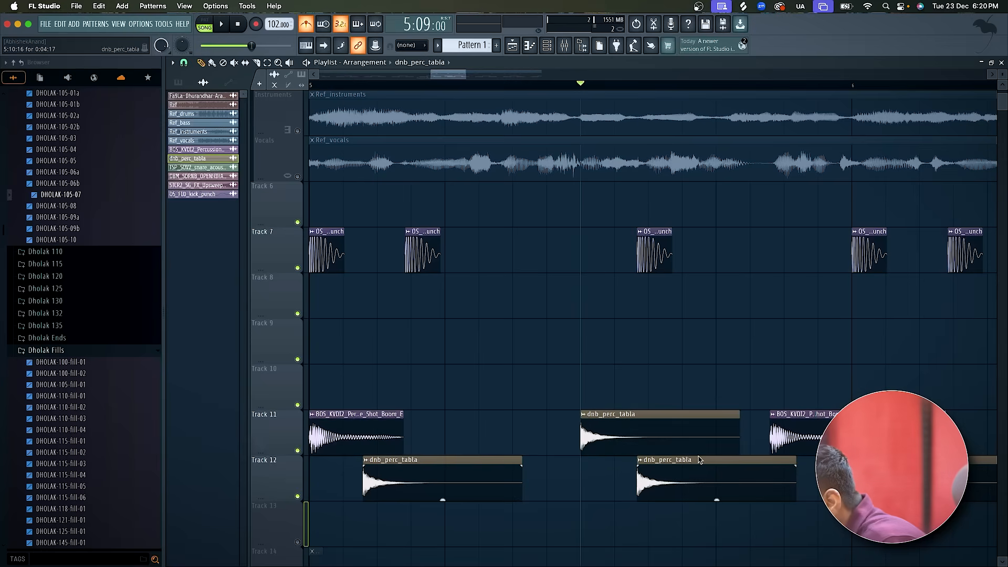
drag(740, 416, 609, 416)
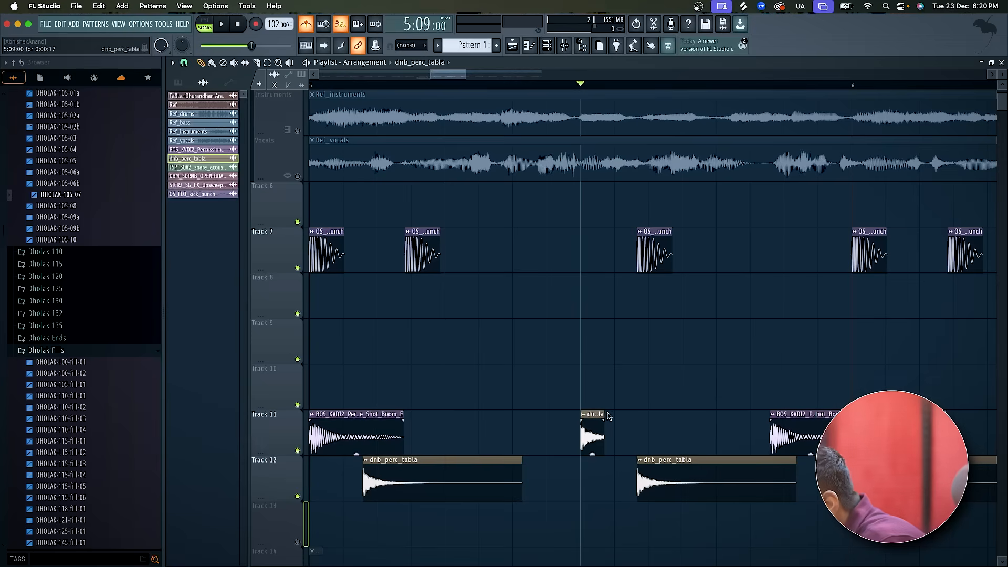
Play from 5:09:00 and shift the short tabla clip on Track 11 to just before bar 5's third kick.
scroll(609, 416, up, 2)
key(space)
key(space)
key(space)
key(space)
key(space)
key(space)
key(space)
key(space)
key(space)
key(space)
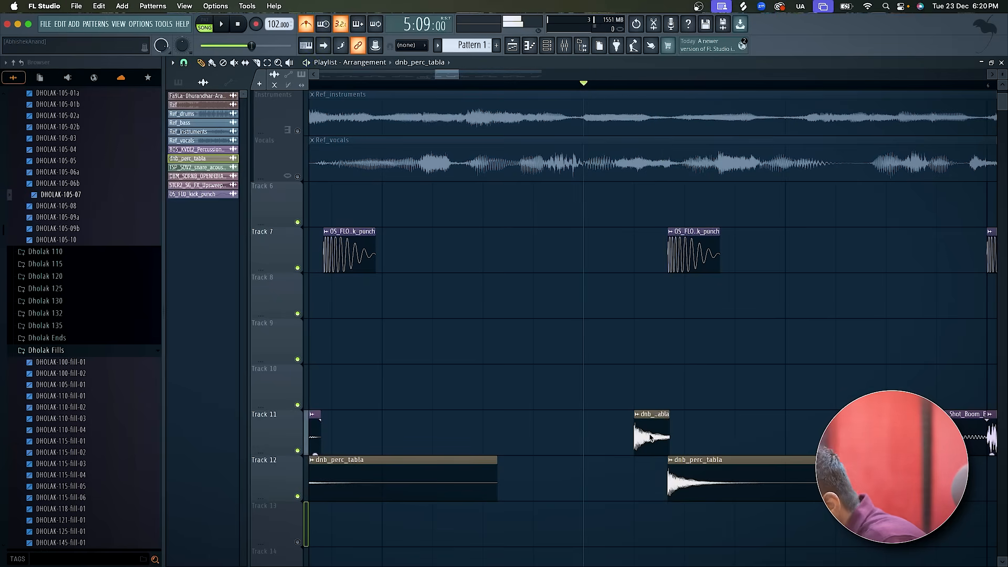
Switch to Splice and search the samples for "tabla".
key(super+Tab)
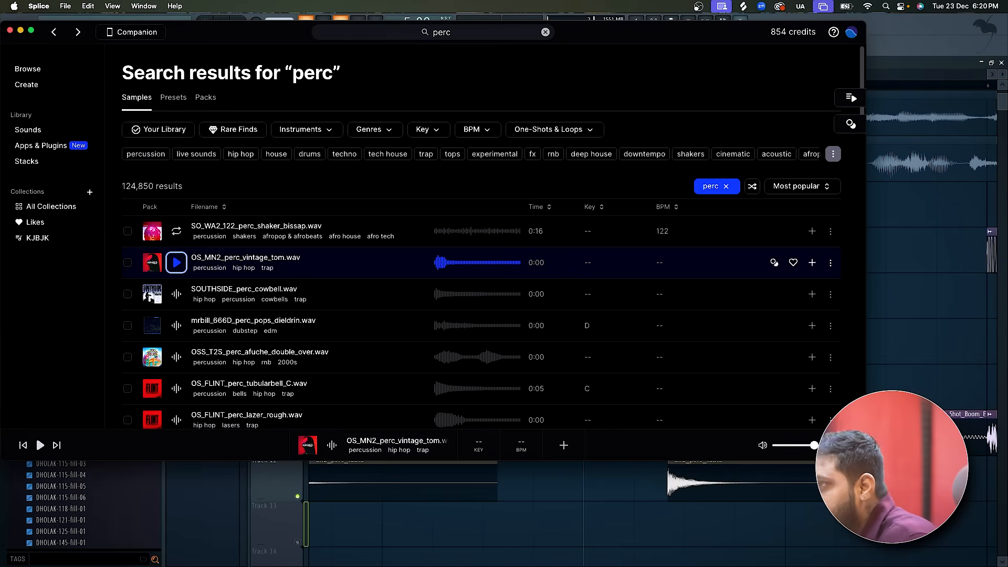
click(483, 37)
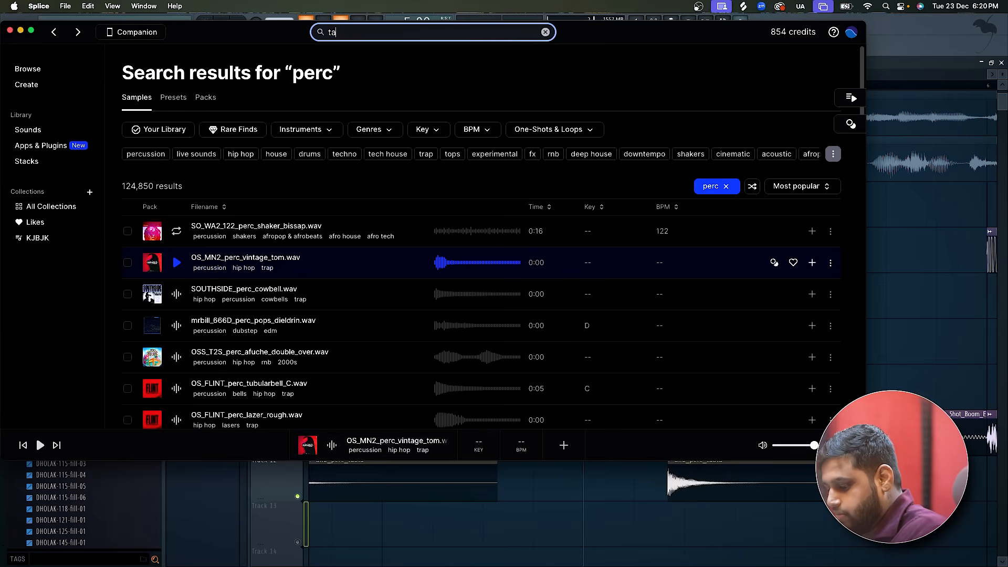
text(tabla)
key(Return)
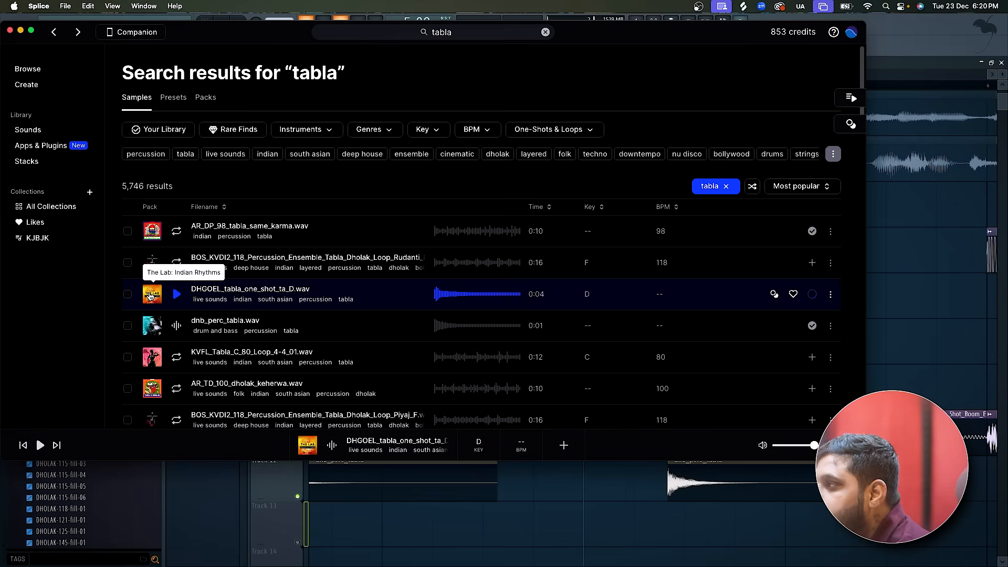
Add DHGOEL_tabla_one_shot_ta_D.wav to the FL Studio playlist on Track 13 at 5:09:00 and play it.
drag(150, 297, 638, 536)
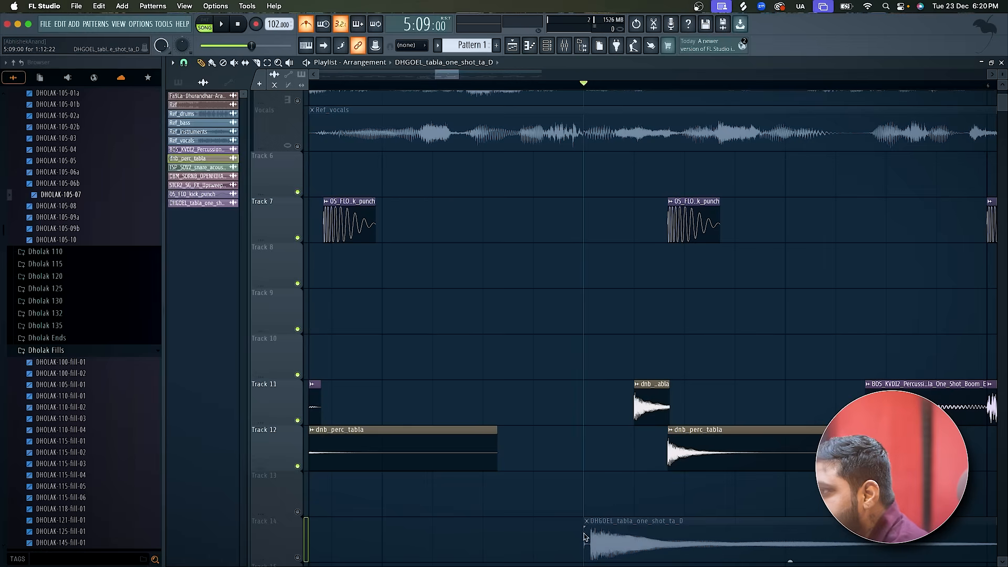
mouse_move(641, 497)
mouse_down()
mouse_move(649, 483)
mouse_move(664, 496)
mouse_move(622, 506)
mouse_up()
key(space)
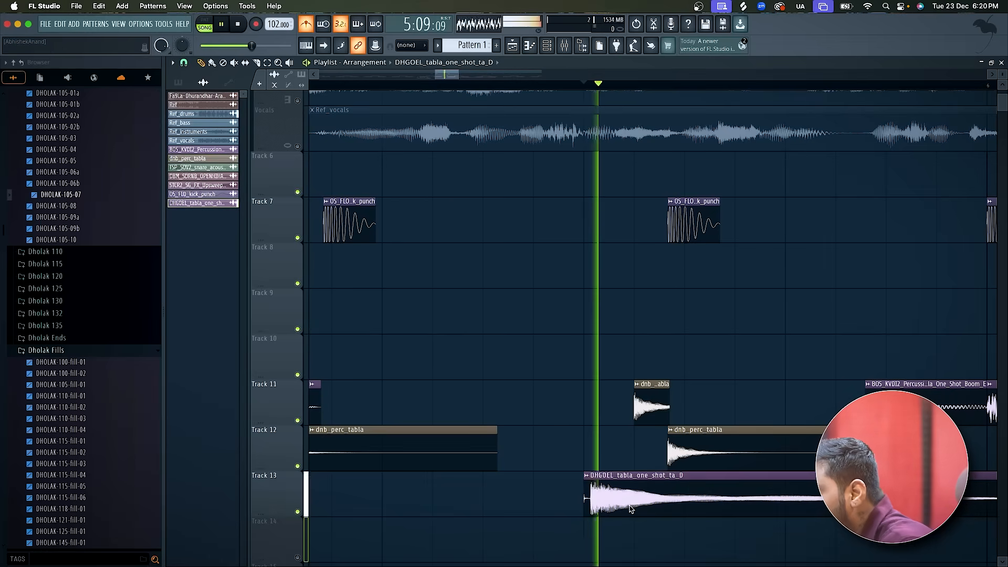
key(space)
Mute the Ref_drums track and play the layered percussion from 5:09:00.
scroll(629, 509, down, 3)
scroll(630, 509, down, 2)
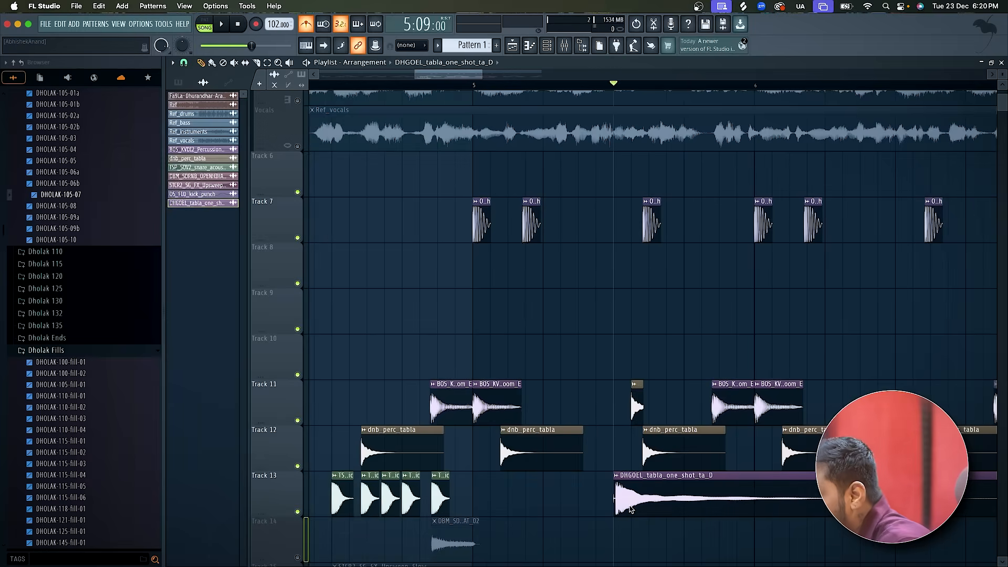
scroll(630, 509, right, 3)
scroll(630, 509, up, 1)
scroll(501, 200, up, 3)
scroll(499, 204, left, 1)
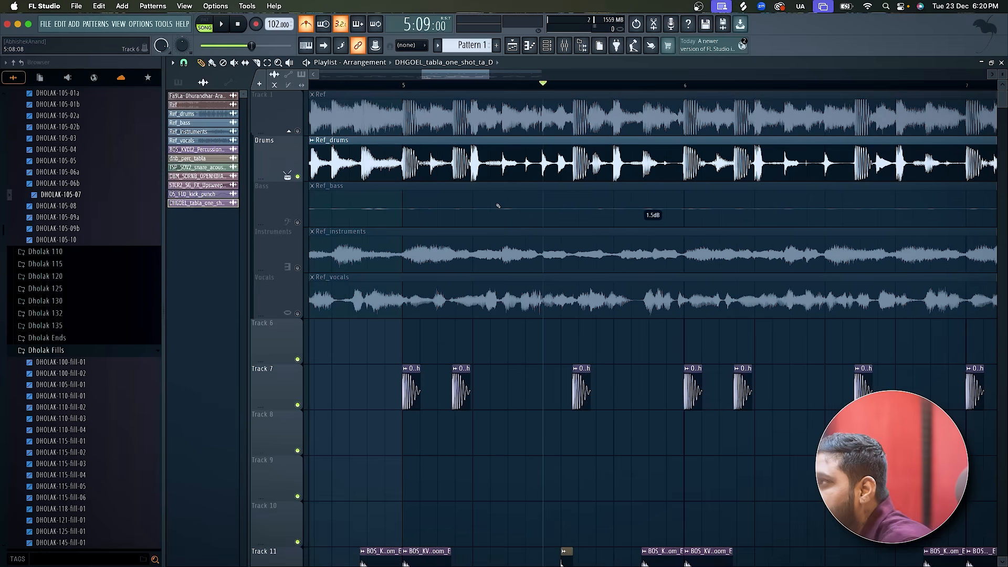
click(298, 177)
key(space)
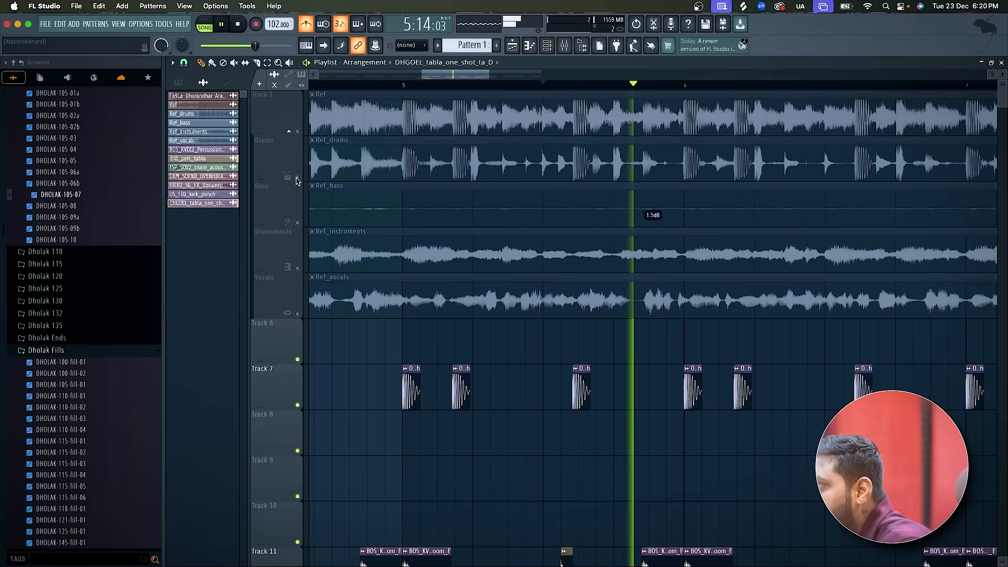
key(space)
Listen to Ref_drums soloed, and compare it with the full Ref on Track 1 from bar 5.
click(298, 177)
right_click(297, 177)
key(space)
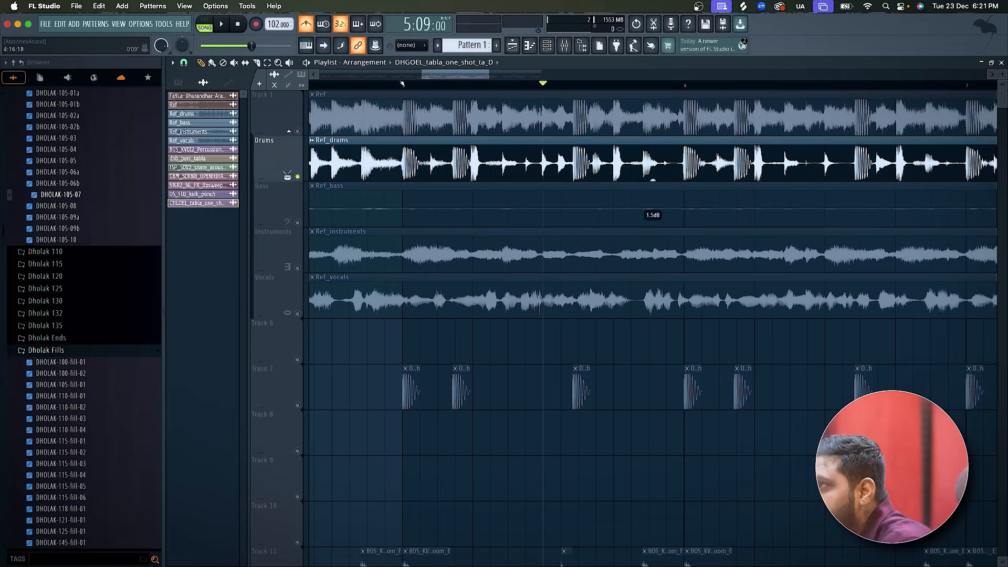
click(298, 131)
click(298, 177)
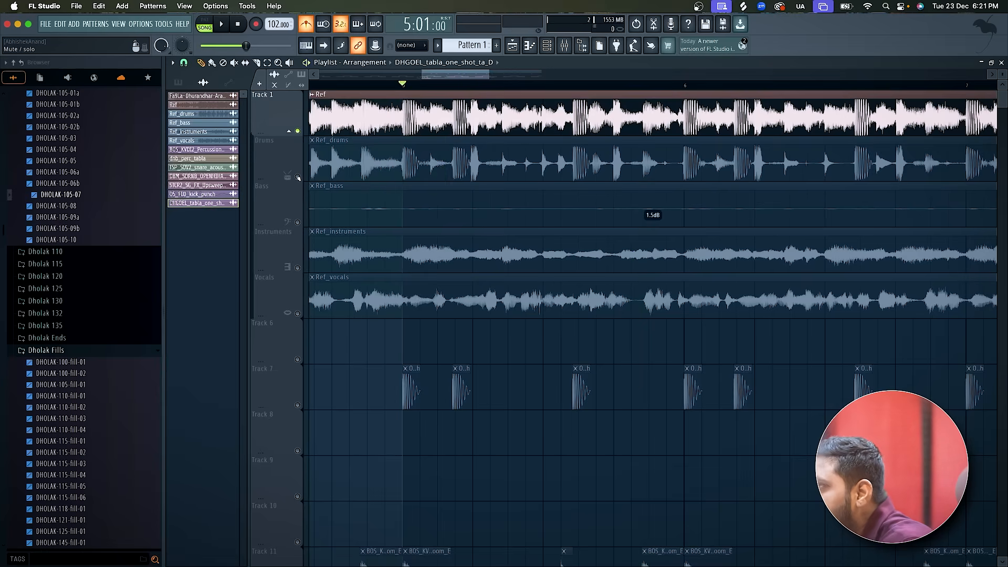
key(space)
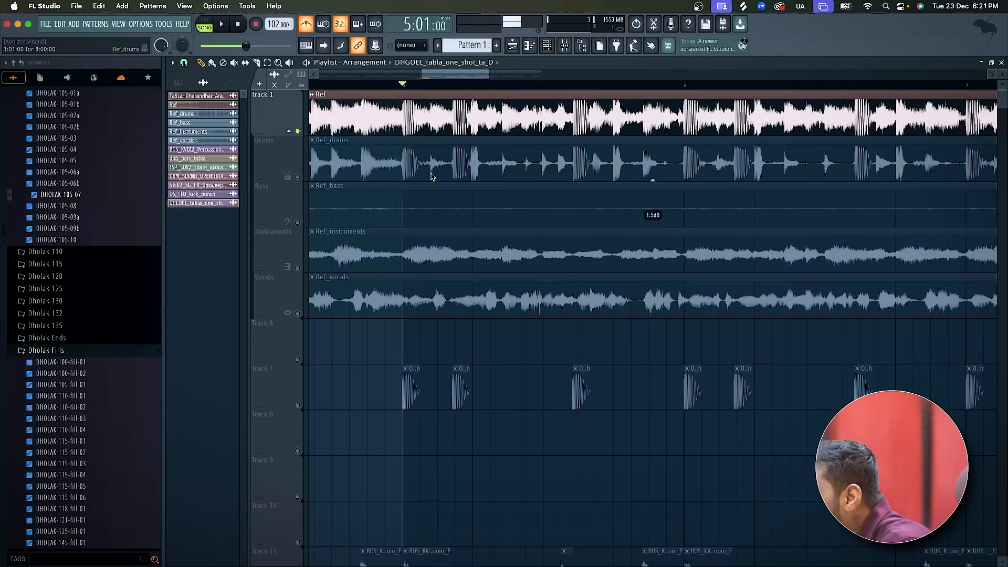
Solo Track 13 and play the new tabla one-shot from bar 5.
scroll(604, 400, down, 1)
scroll(604, 400, down, 6)
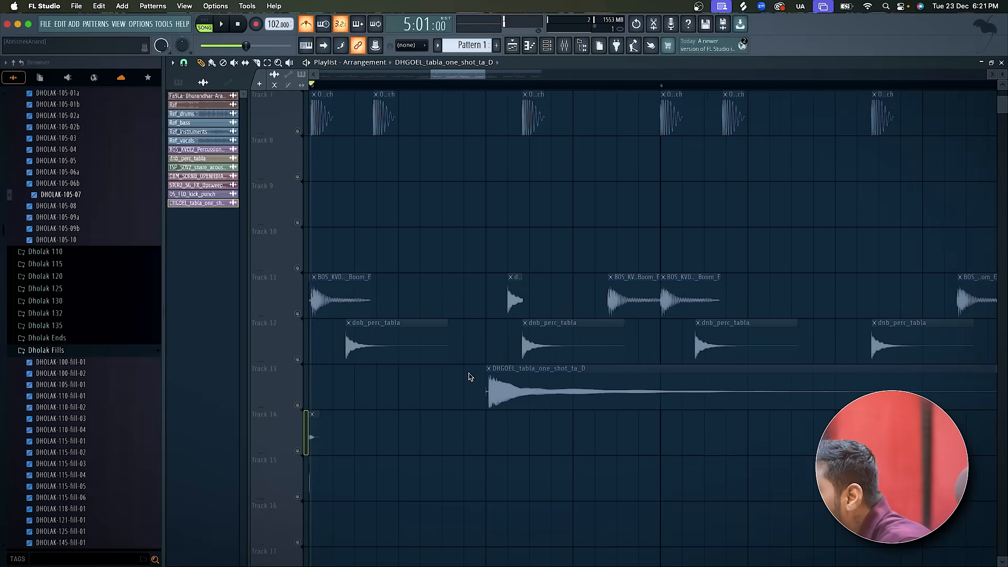
click(298, 405)
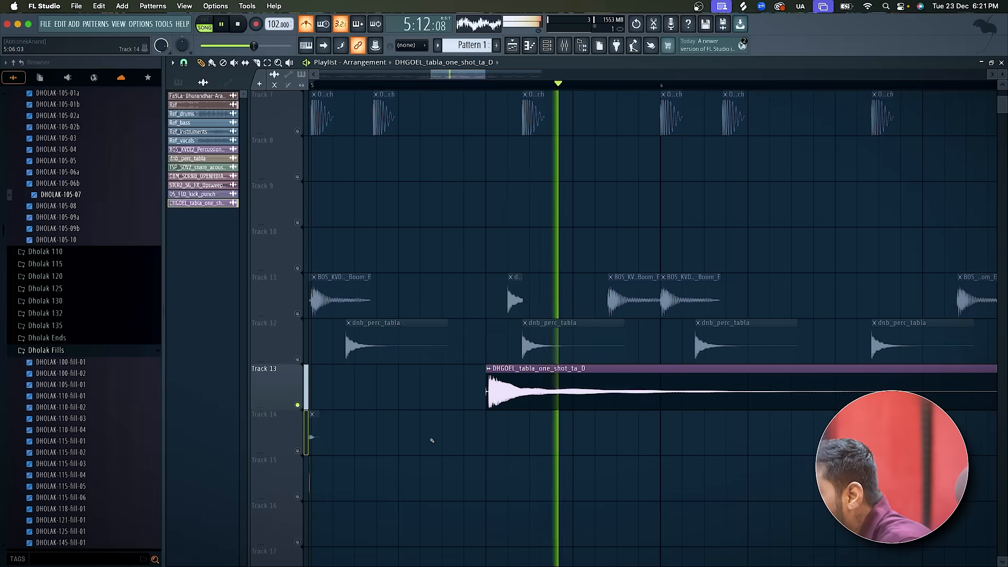
Slice the DHGOEL_tabla_one_shot_ta_D clip on Track 13 at bar 6 and delete the part after the cut.
scroll(432, 441, down, 3)
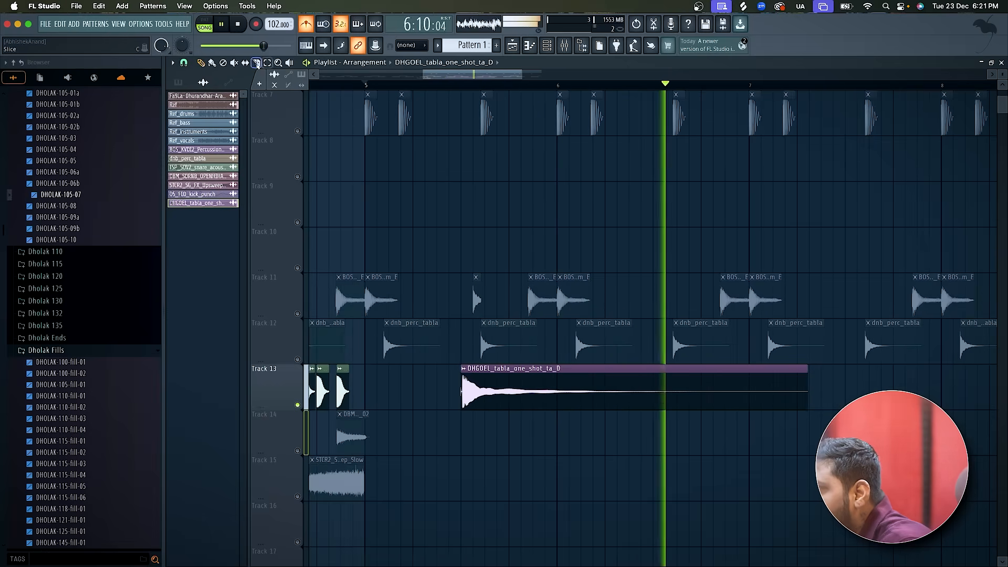
click(558, 382)
scroll(558, 382, down, 4)
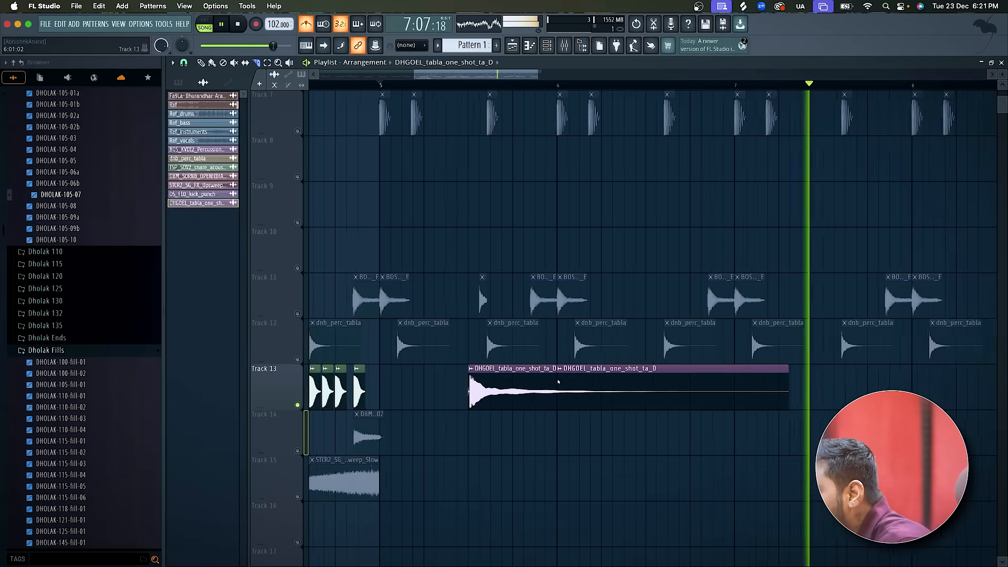
key(space)
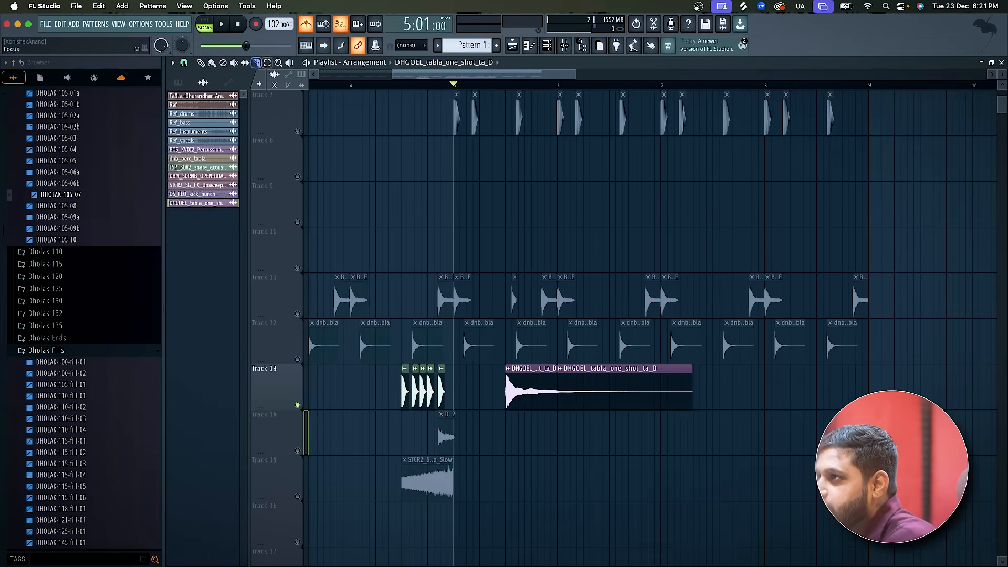
right_click(682, 400)
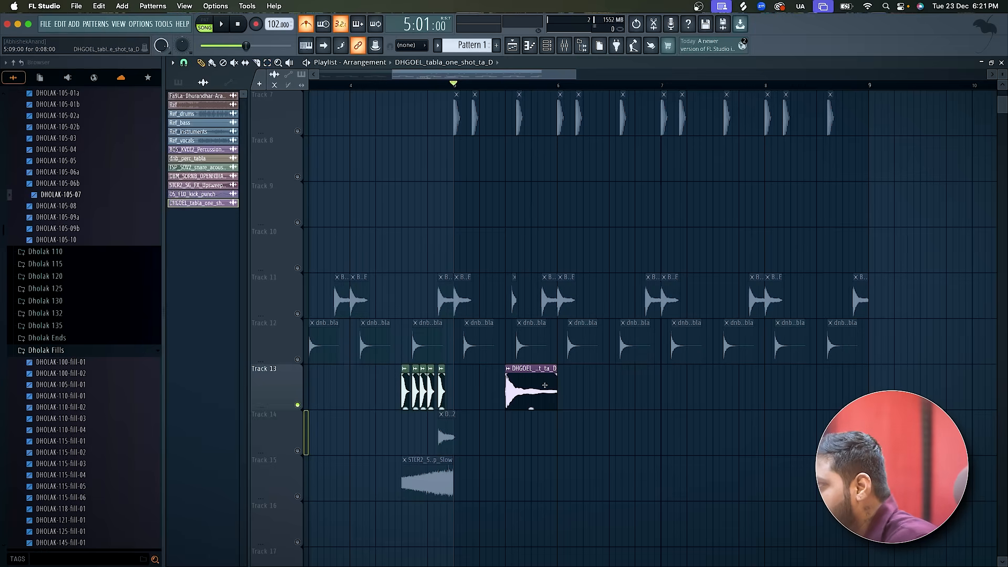
Copy the trimmed DHGOEL tabla clip on Track 13 to 7:09:00.
scroll(710, 391, down, 1)
scroll(710, 392, up, 2)
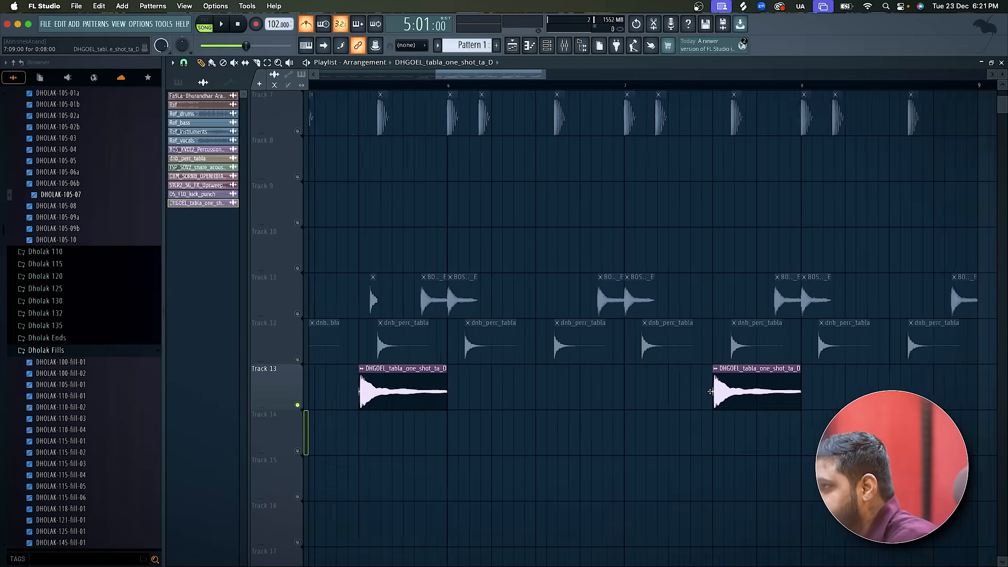
scroll(710, 392, down, 3)
scroll(710, 392, up, 4)
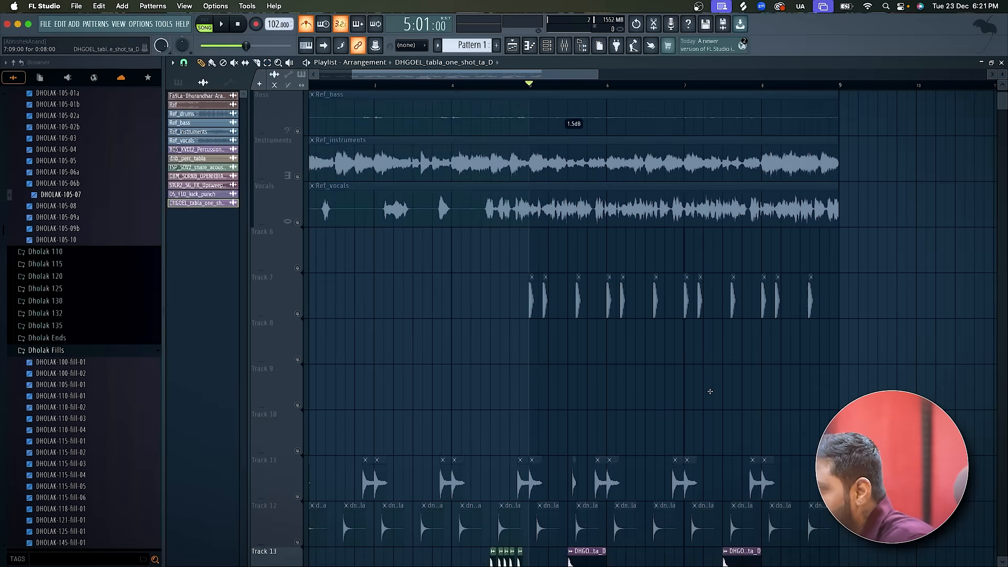
Unmute the kick and percussion tracks, mute the Drums and Bass reference stems, and start playback from bar 5.
click(298, 314)
click(298, 222)
scroll(298, 210, up, 2)
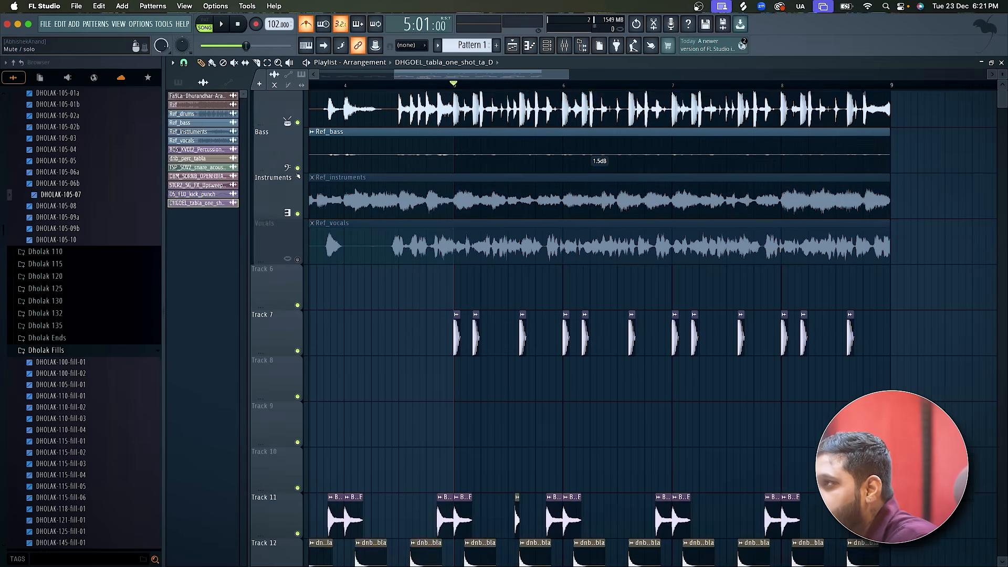
click(298, 177)
click(298, 222)
key(space)
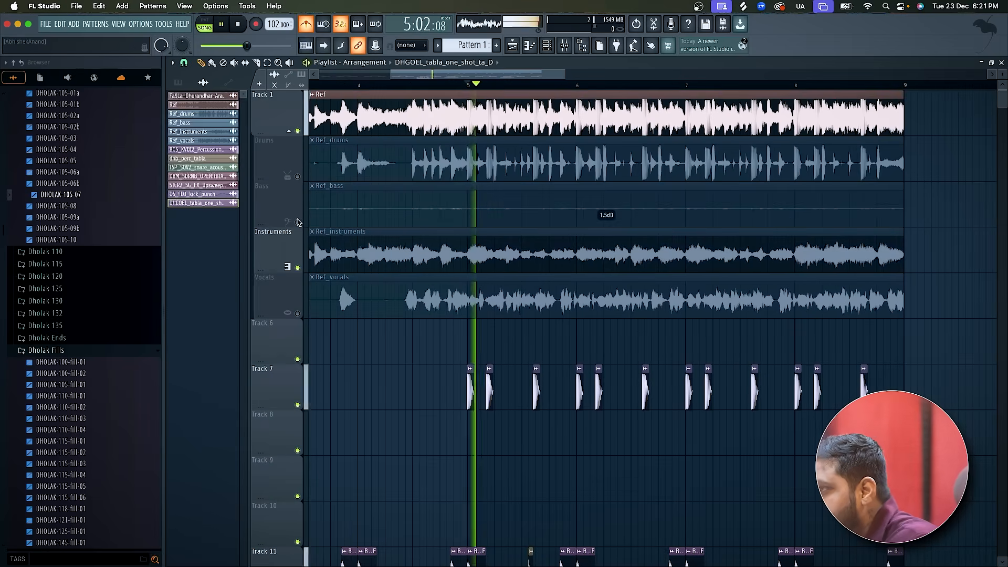
Play the percussion with the full Ref, mute Track 1, and replay the layered beat alone from bar 5.
scroll(555, 433, down, 6)
key(space)
key(space)
scroll(555, 434, up, 6)
key(space)
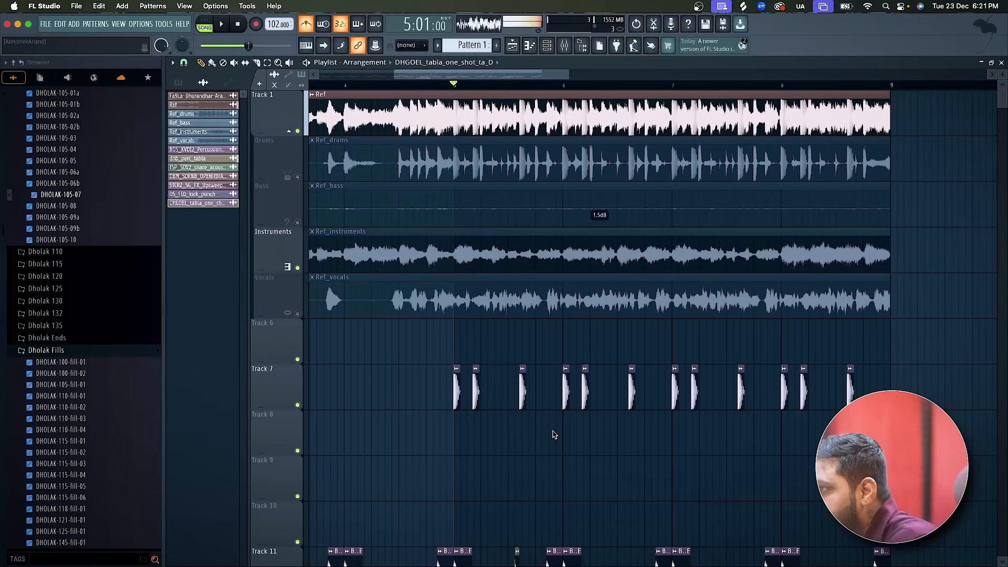
click(298, 132)
key(space)
scroll(513, 405, up, 3)
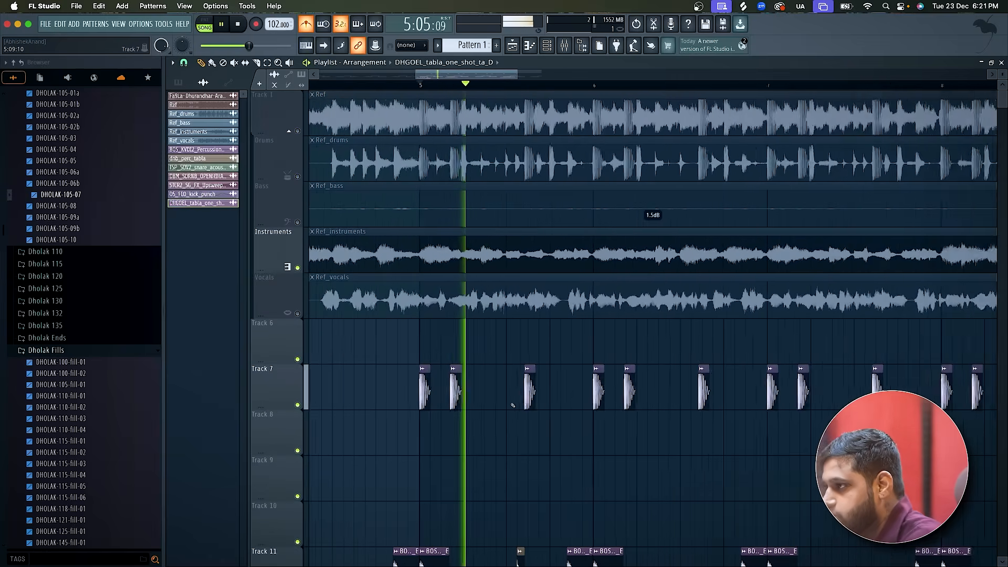
Listen to the layered kick and percussion beat from bar 5 across the lower tracks.
scroll(513, 405, down, 4)
scroll(513, 405, down, 2)
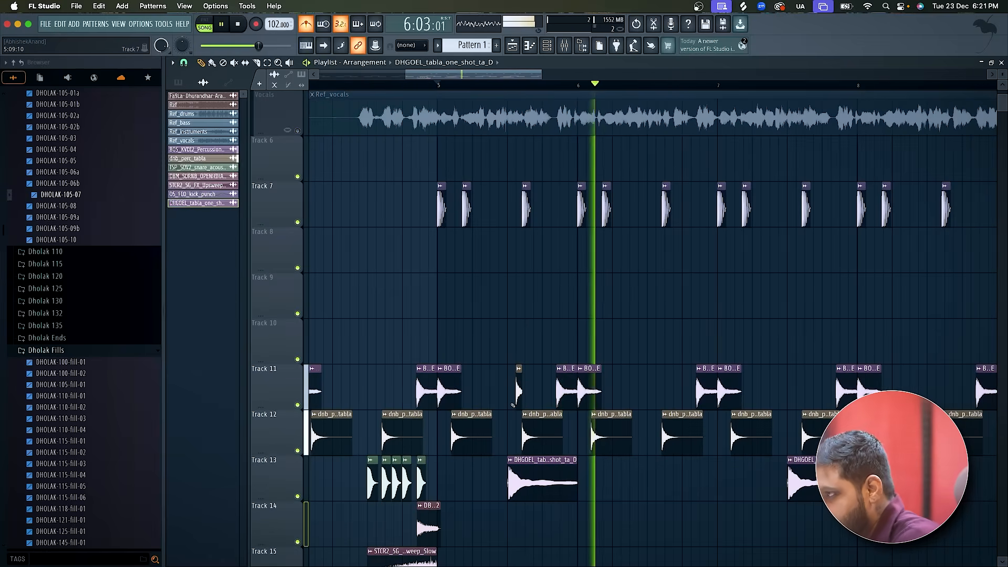
key(space)
scroll(502, 400, up, 4)
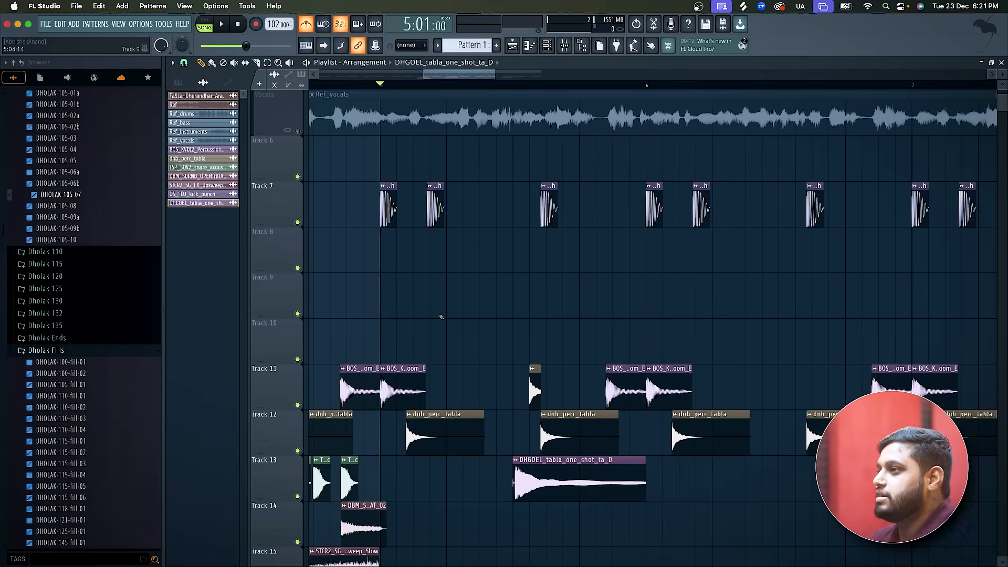
key(space)
key(space)
Switch to Splice, search for "clap", audition several claps and add SOUTHSIDE_clap_high.wav to the library.
key(super+Tab)
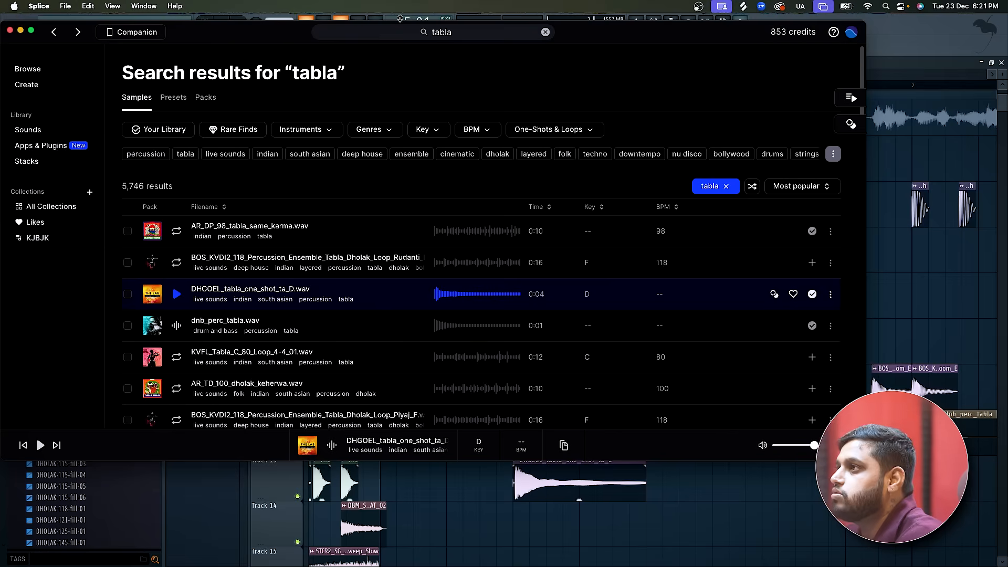
click(431, 32)
text(clap)
key(Return)
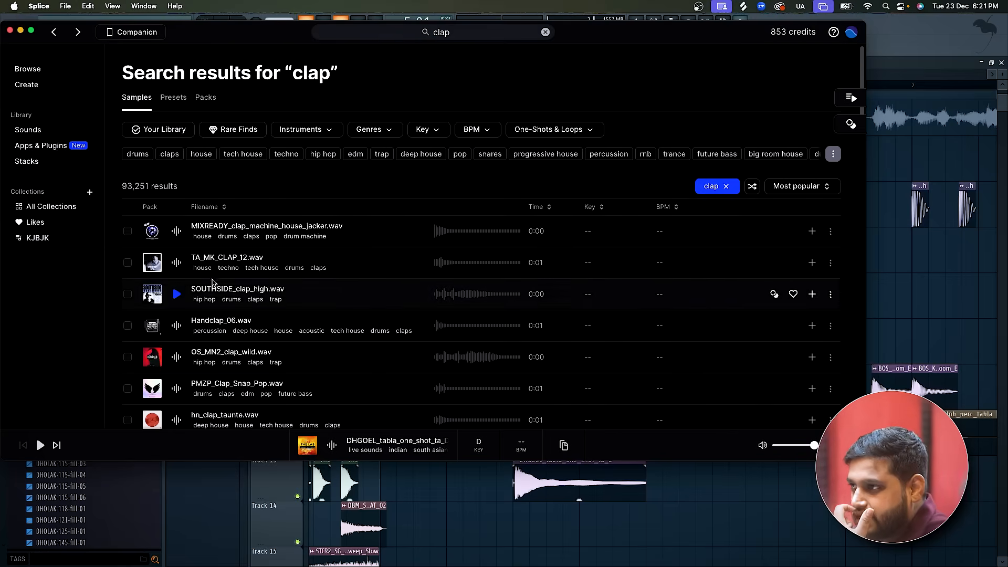
click(176, 269)
click(175, 298)
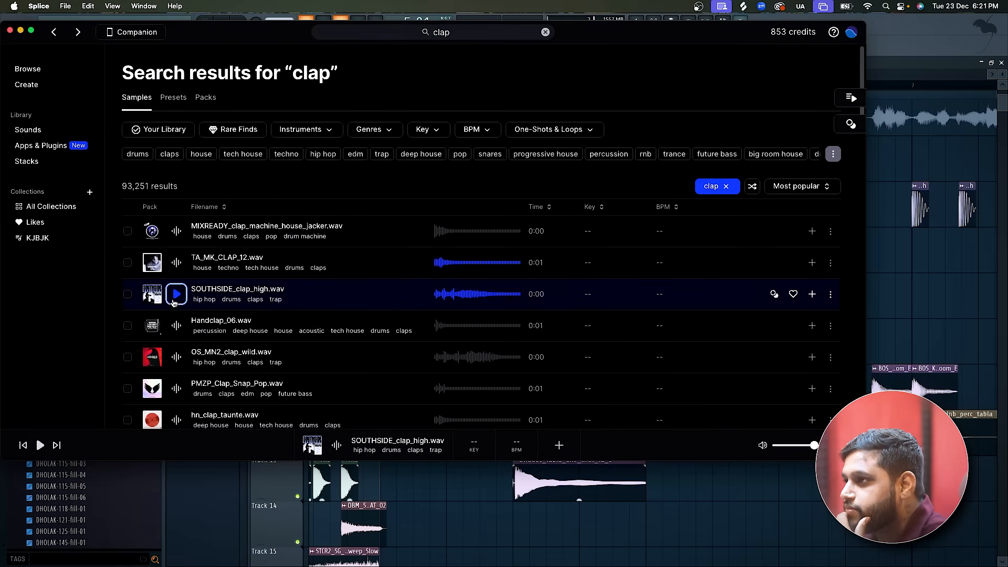
click(813, 294)
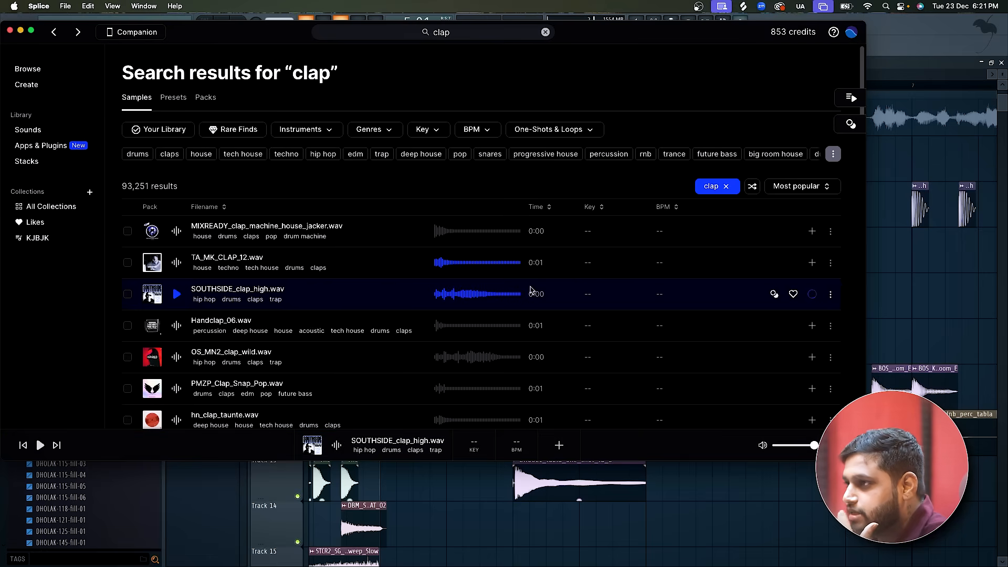
click(177, 326)
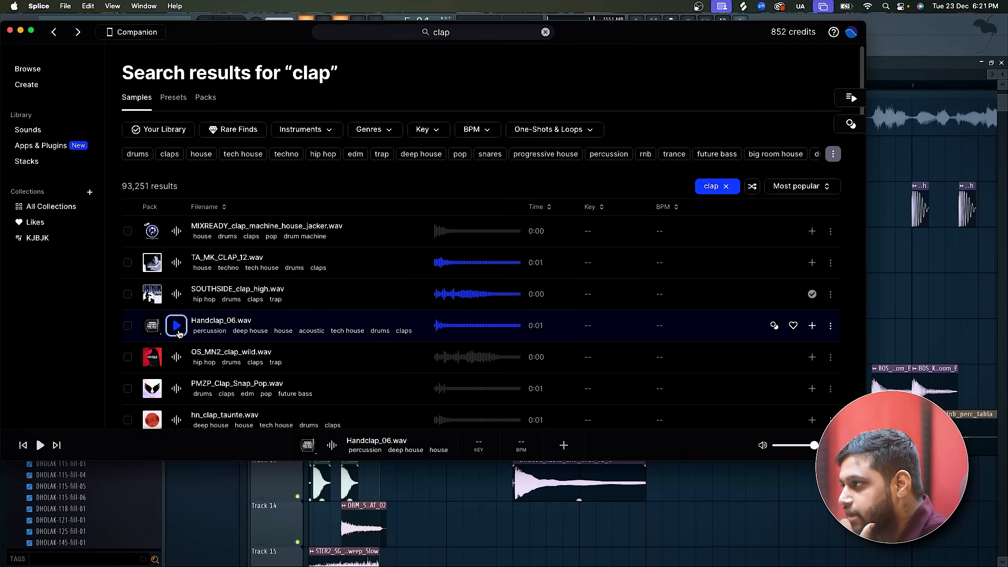
Bring SOUTHSIDE_clap_high into the FL Studio playlist and place it on Track 14 at 5:05:00.
drag(176, 295, 533, 530)
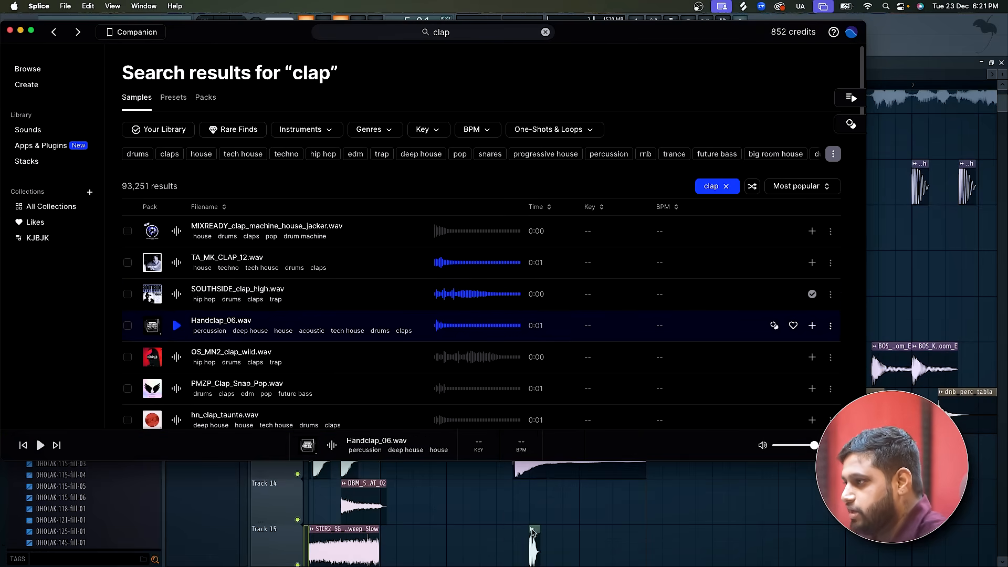
click(536, 552)
scroll(537, 555, up, 2)
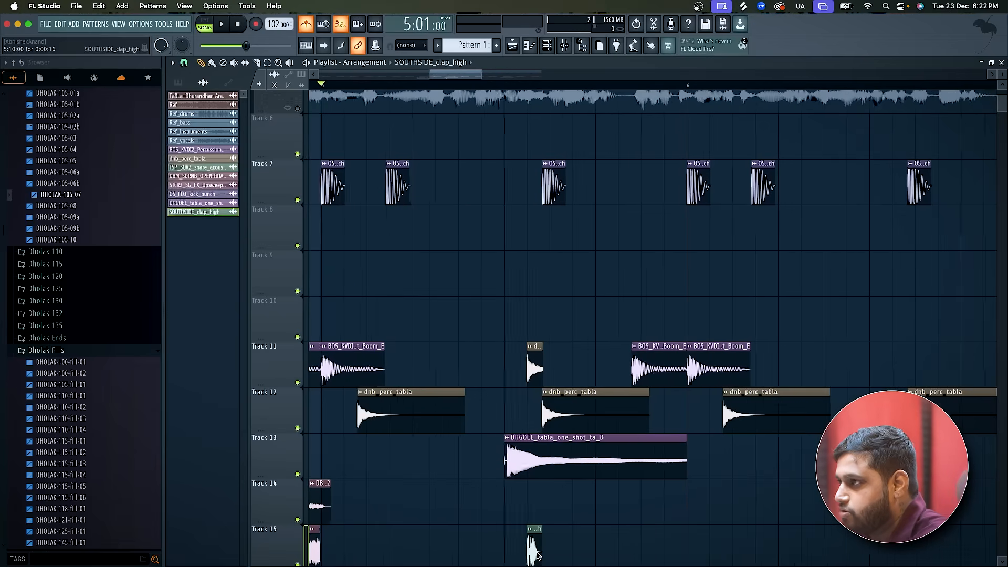
drag(534, 558, 420, 509)
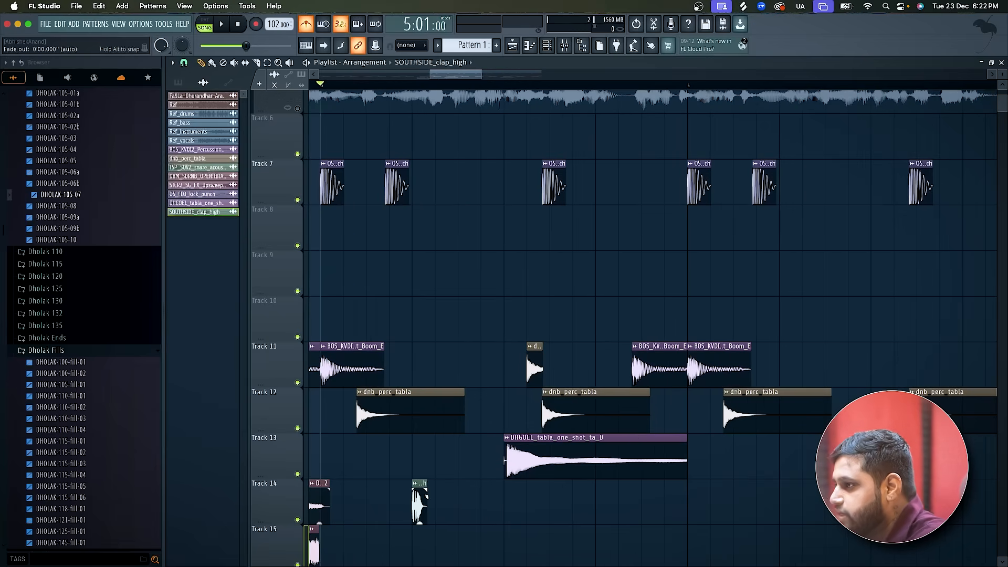
Repeat the SOUTHSIDE_clap_high clip on Track 14 every half bar from 5:13:00 through 8:05:00 while the beat plays.
key(space)
scroll(544, 509, down, 2)
click(581, 504)
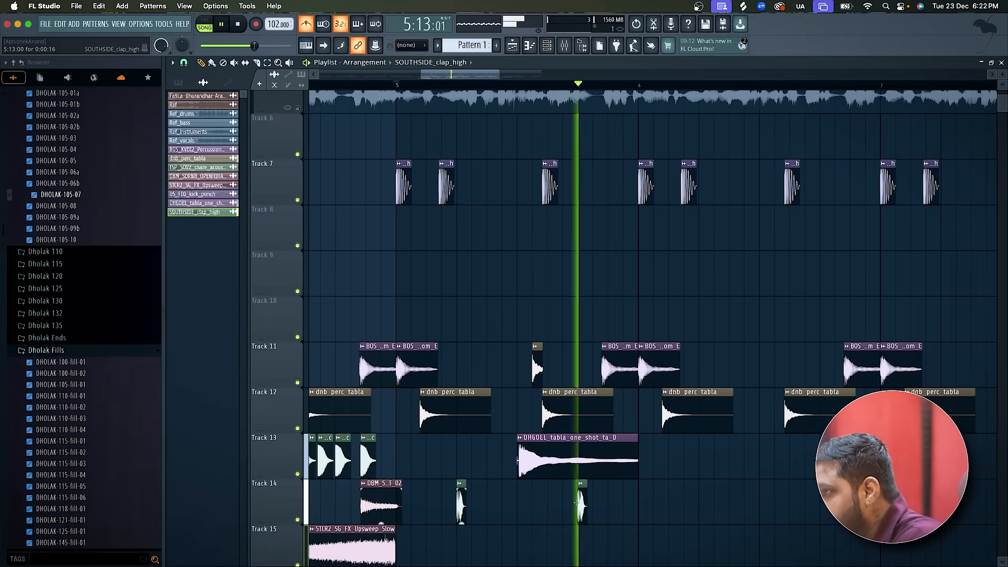
click(696, 502)
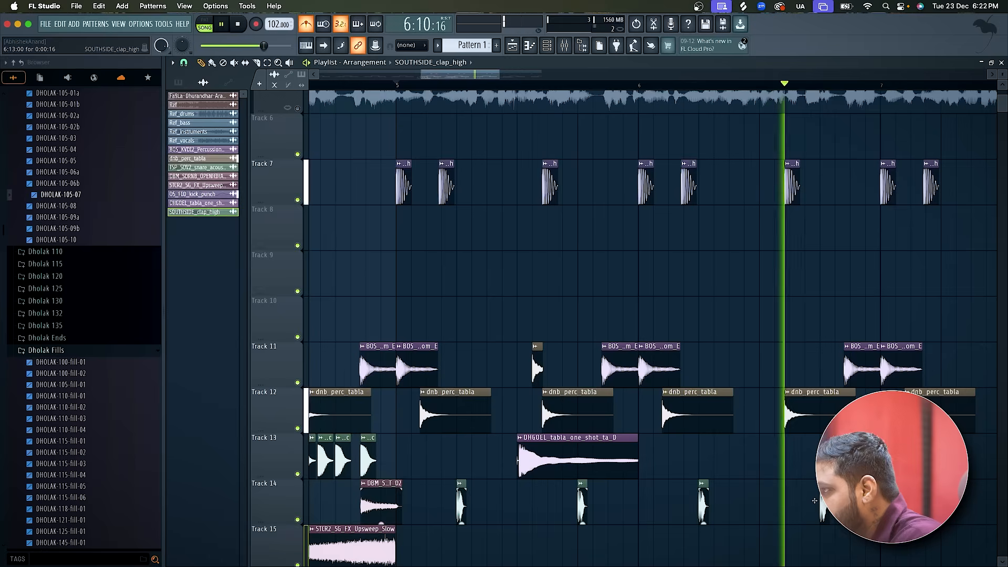
click(745, 502)
click(649, 503)
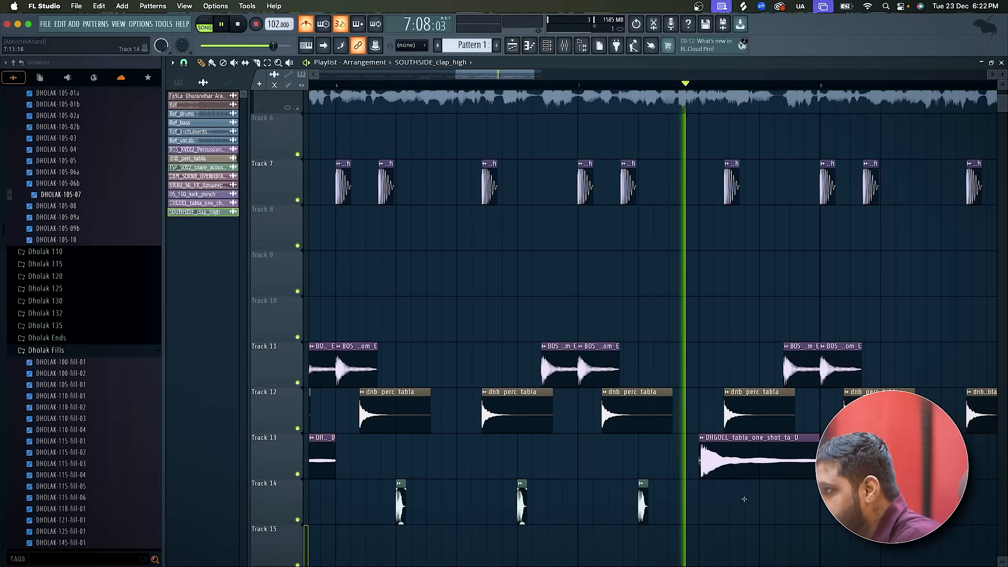
click(762, 501)
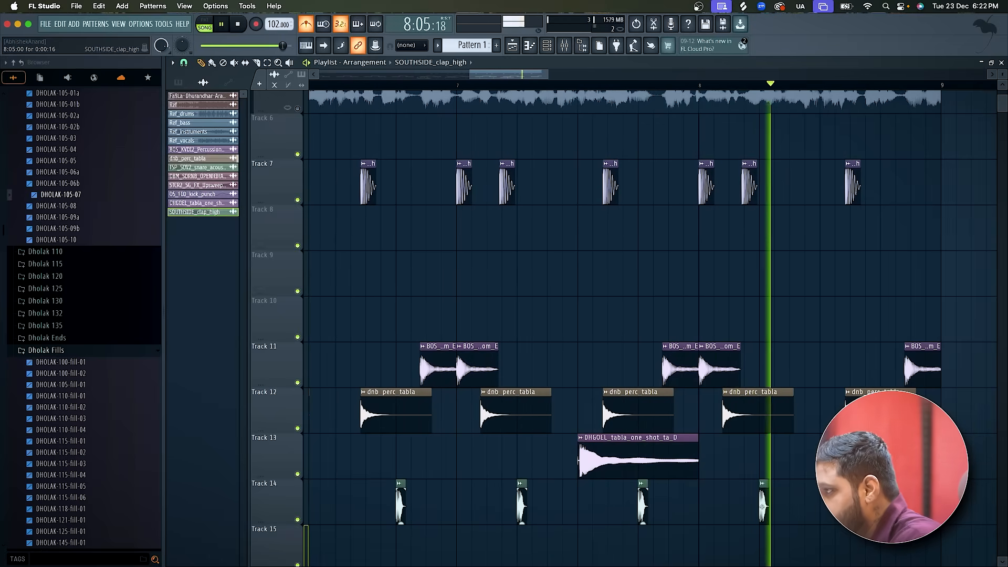
key(space)
ctrl+scroll(700, 301, down, 5)
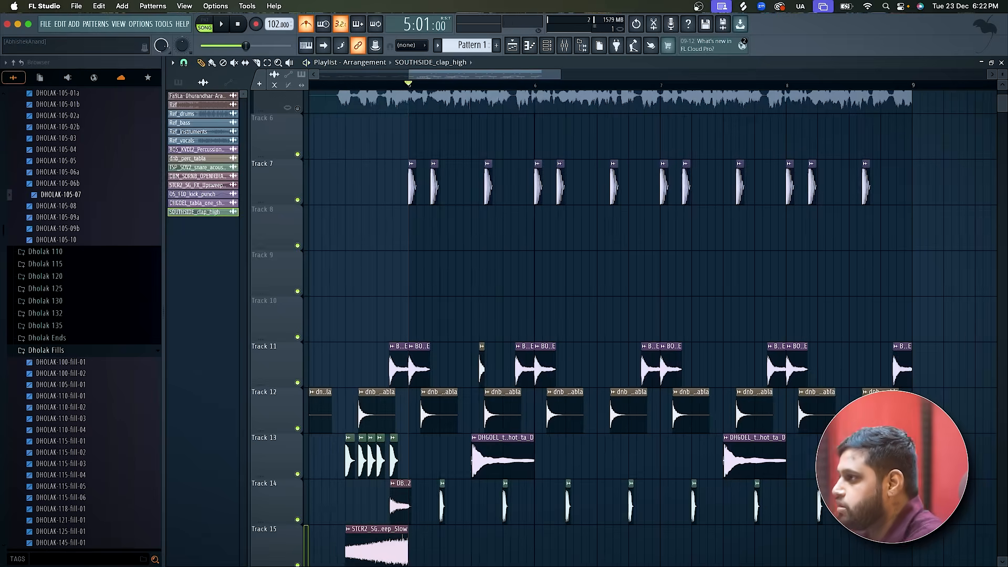
Solo the full Ref track and listen to it from bar 5 to study the percussion.
scroll(700, 301, up, 4)
scroll(592, 192, up, 1)
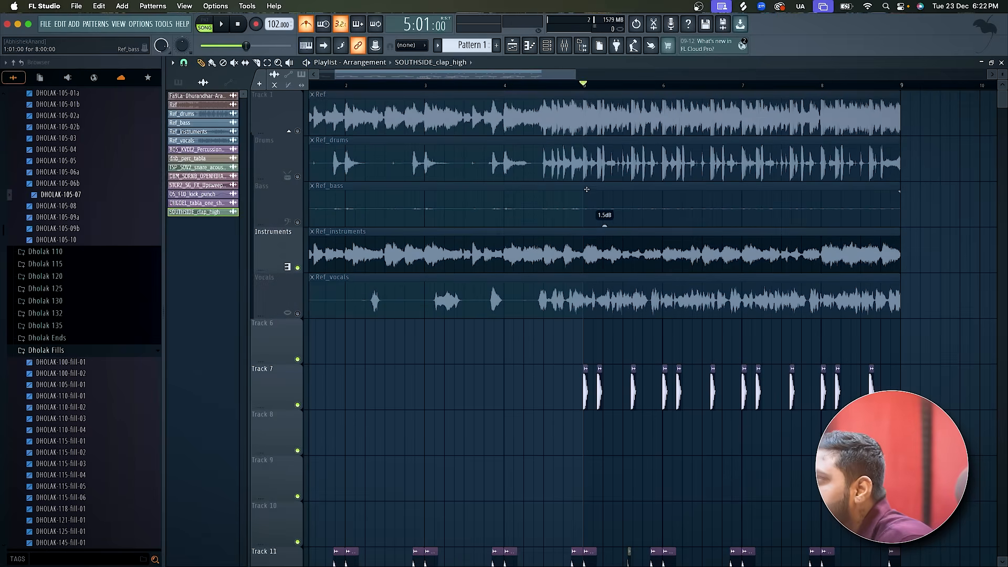
right_click(297, 131)
key(space)
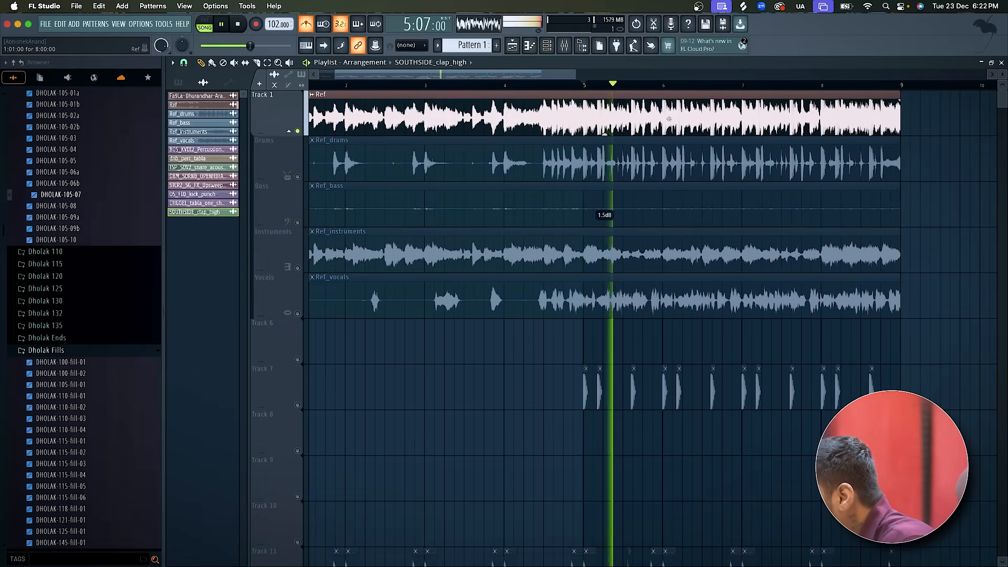
scroll(660, 128, up, 1)
ctrl+scroll(661, 128, up, 1)
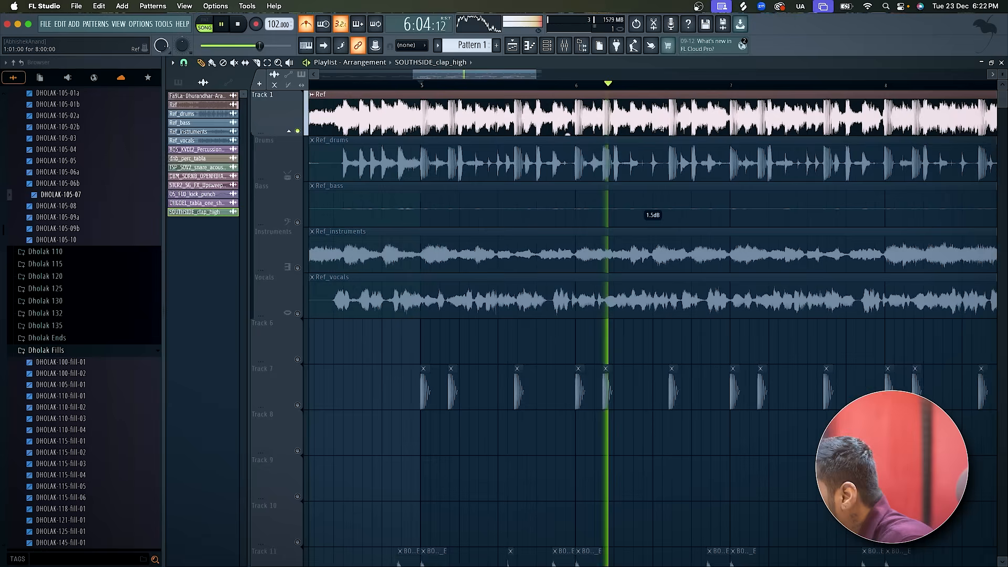
ctrl+scroll(661, 128, down, 1)
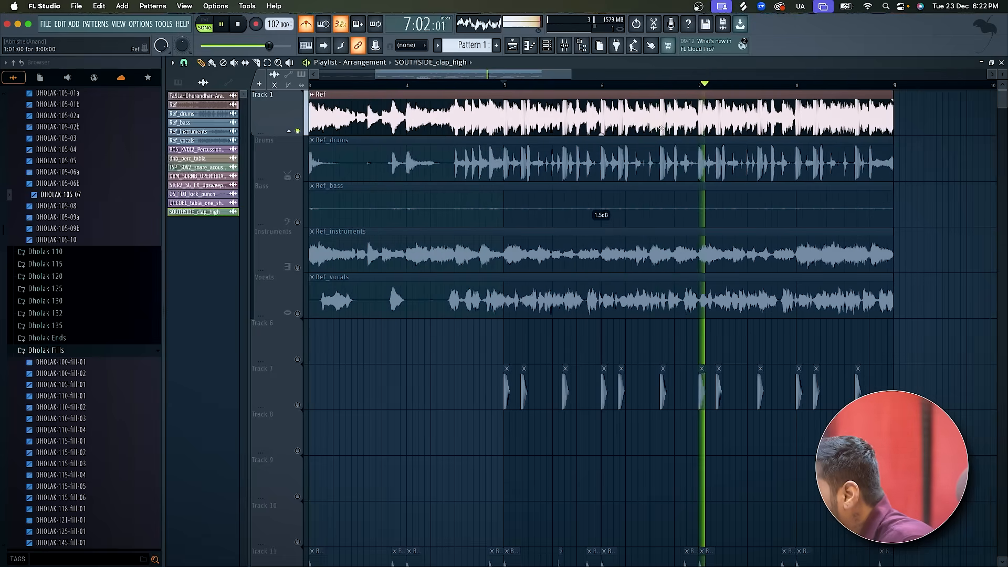
ctrl+scroll(661, 127, down, 1)
ctrl+scroll(661, 128, up, 1)
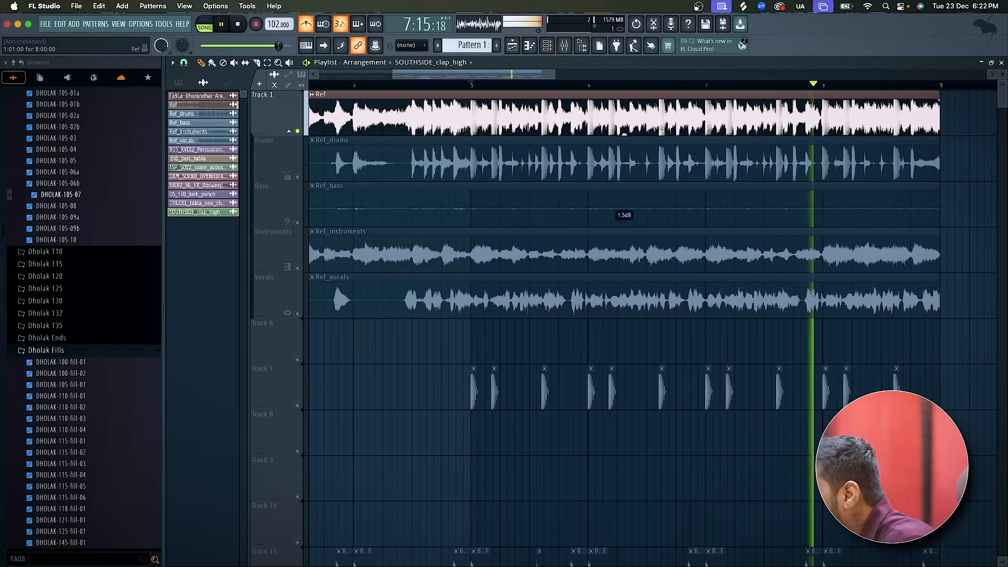
ctrl+scroll(586, 149, up, 2)
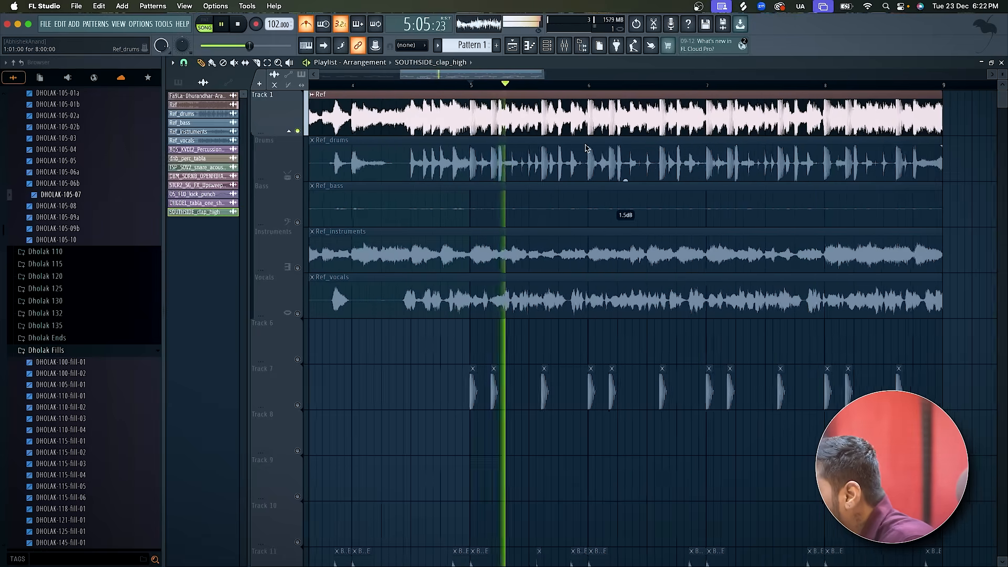
key(space)
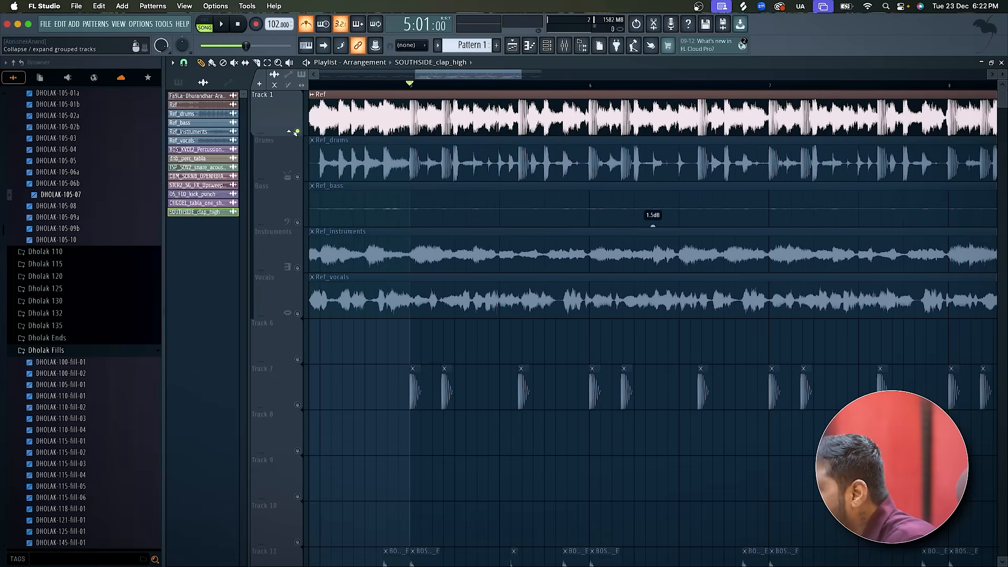
Route the Ref sample to mixer track 7 in its channel settings.
double_click(392, 102)
click(242, 156)
click(420, 197)
Load Fruity Parametric EQ 2 on the Ref mixer track and high-pass band 1 at about 4116 Hz while playing the reference.
click(964, 102)
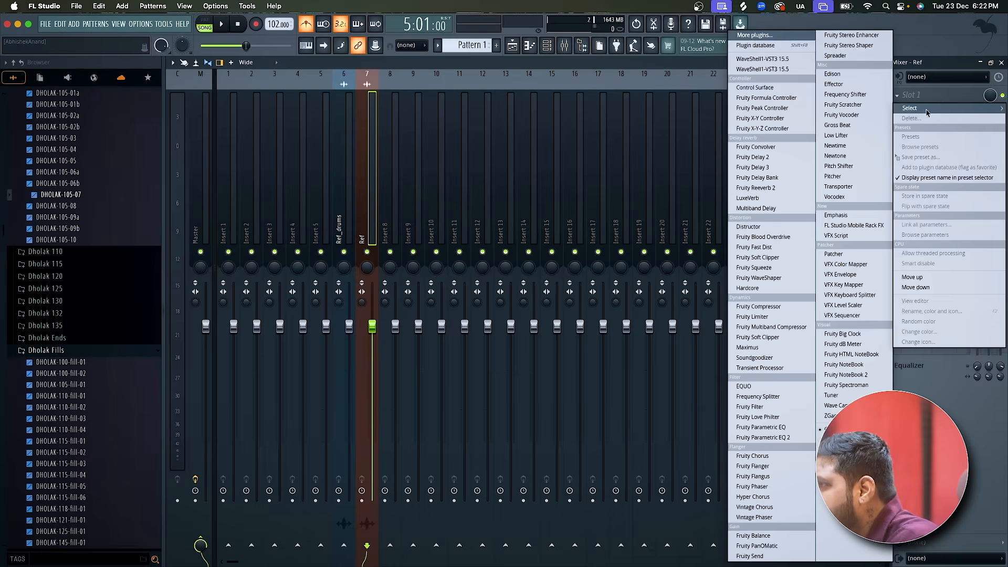
click(757, 428)
right_click(217, 175)
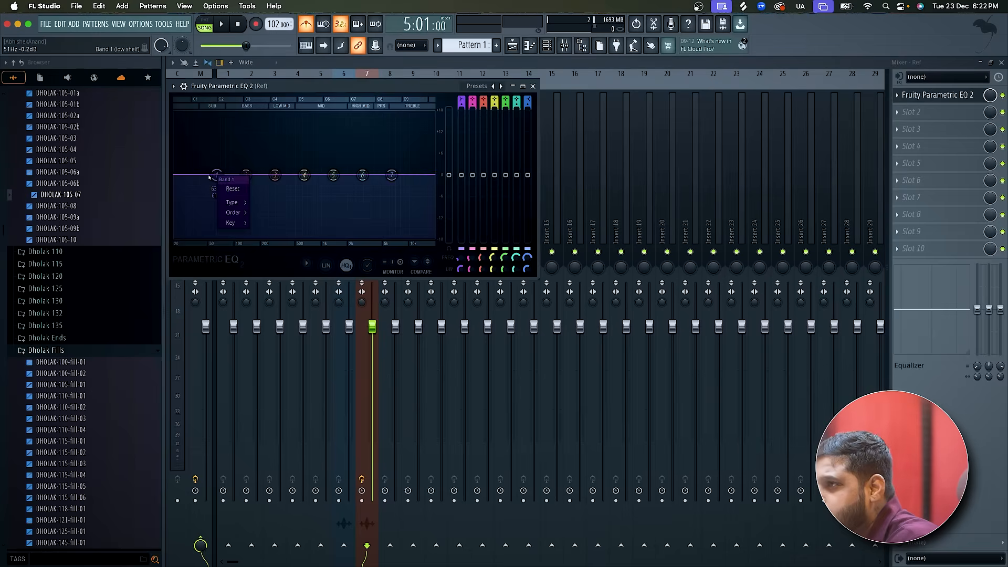
mouse_move(234, 204)
click(270, 234)
drag(214, 183, 377, 177)
key(space)
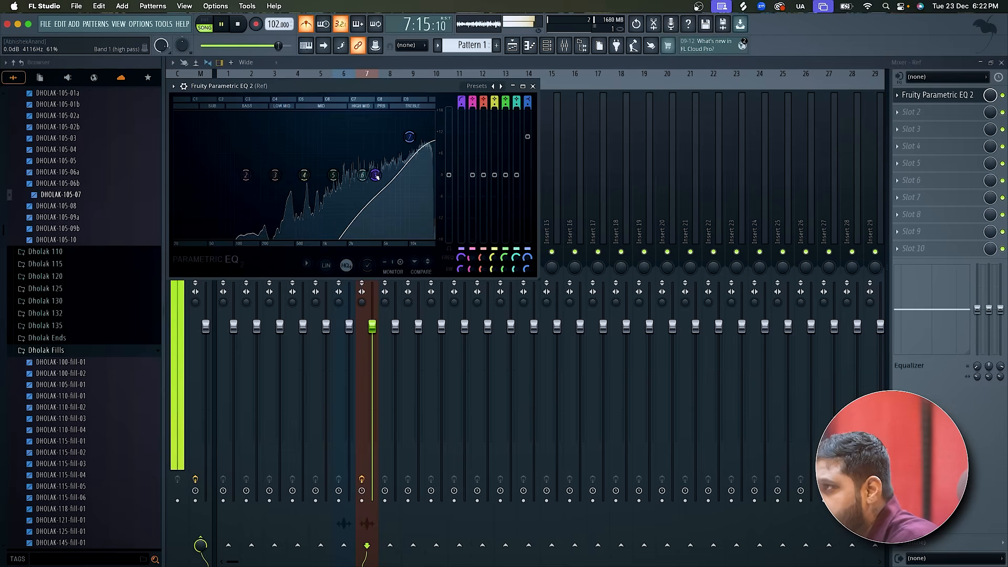
Delete Fruity Parametric EQ 2 from the Ref mixer track and close the mixer and the Ref sample settings.
key(space)
click(898, 95)
click(909, 122)
click(1002, 63)
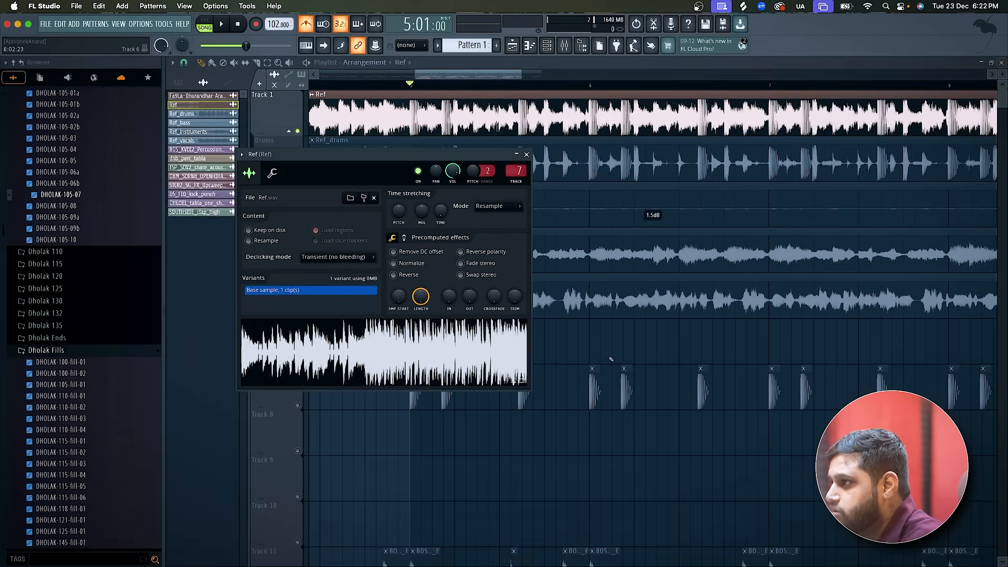
click(526, 154)
Replay the soloed Ref track from bar 5 without the EQ.
key(space)
scroll(483, 337, down, 1)
scroll(488, 339, up, 1)
scroll(486, 339, down, 3)
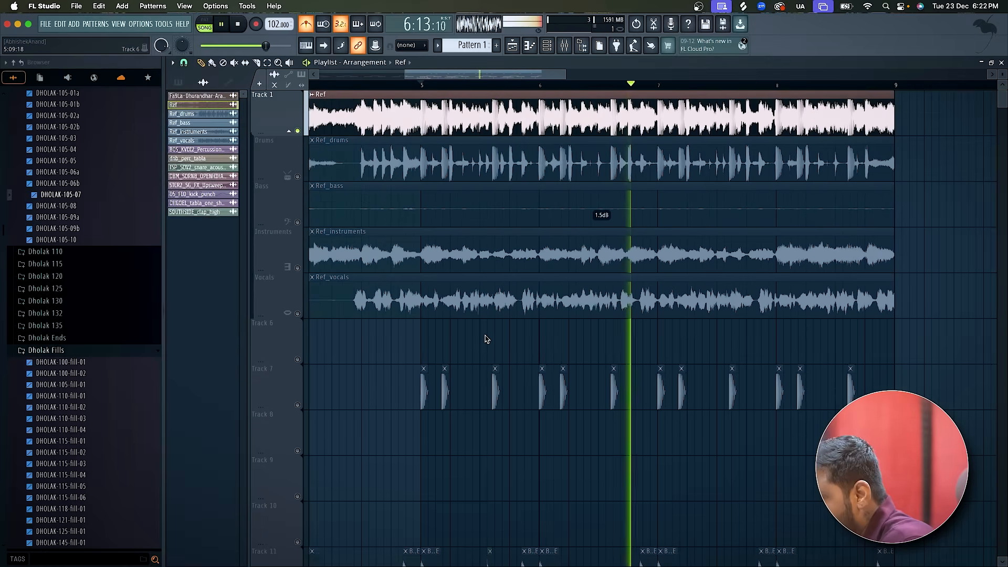
key(space)
With the Ref muted, unmute Tracks 7, 11, 12, 13 and 14 and play the recreated beat from bar 5.
scroll(327, 277, down, 3)
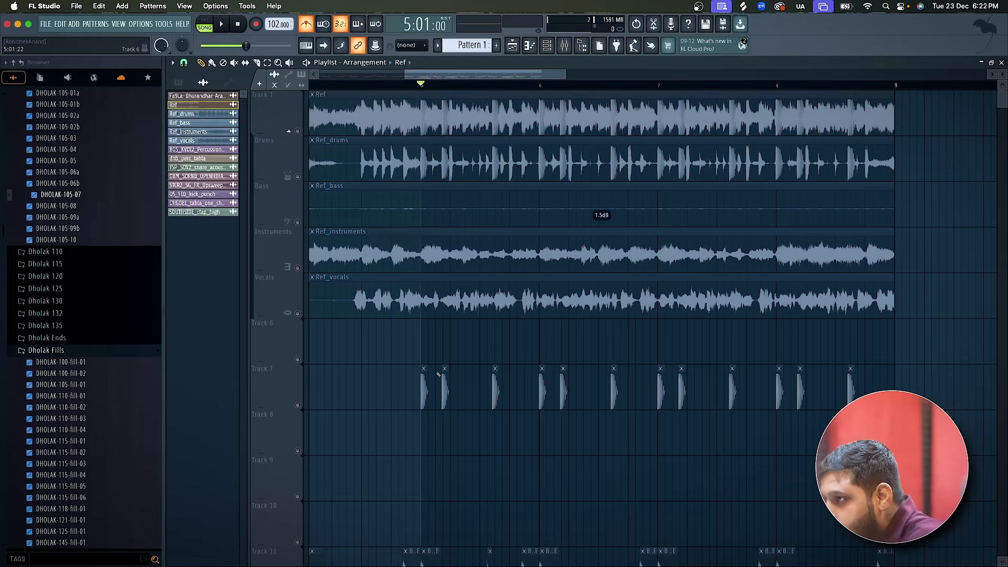
click(301, 268)
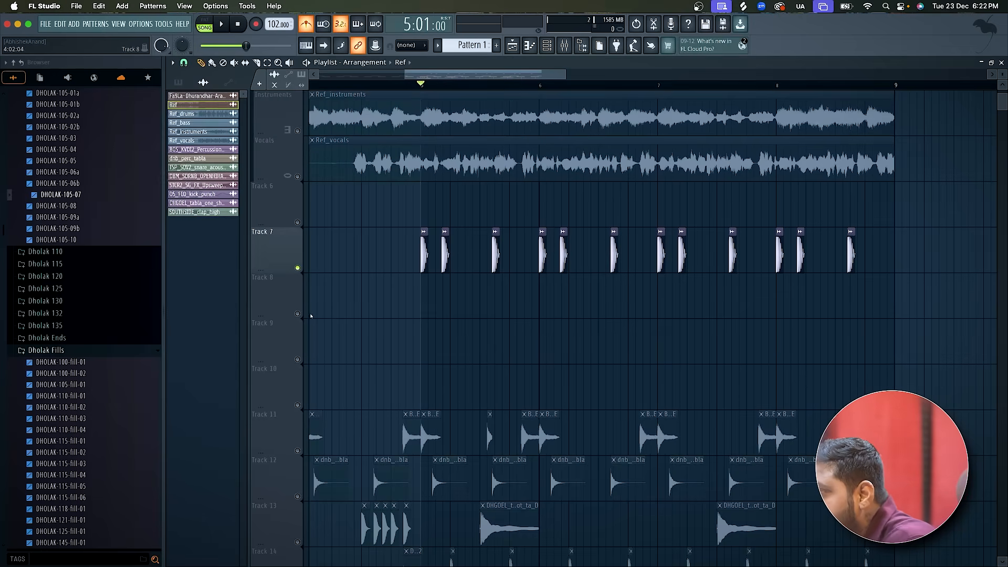
click(297, 451)
scroll(302, 441, down, 3)
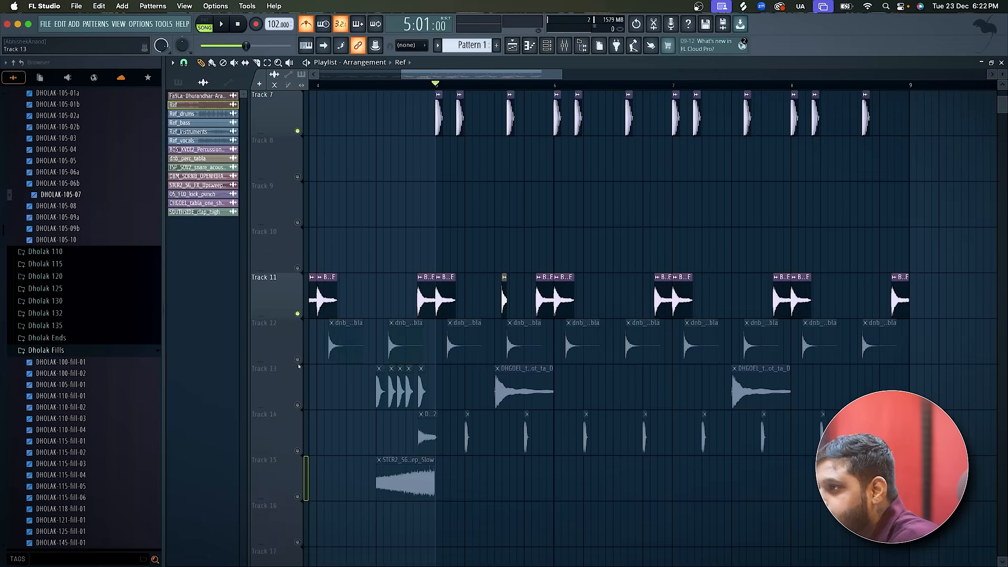
click(297, 359)
click(297, 405)
click(297, 451)
key(space)
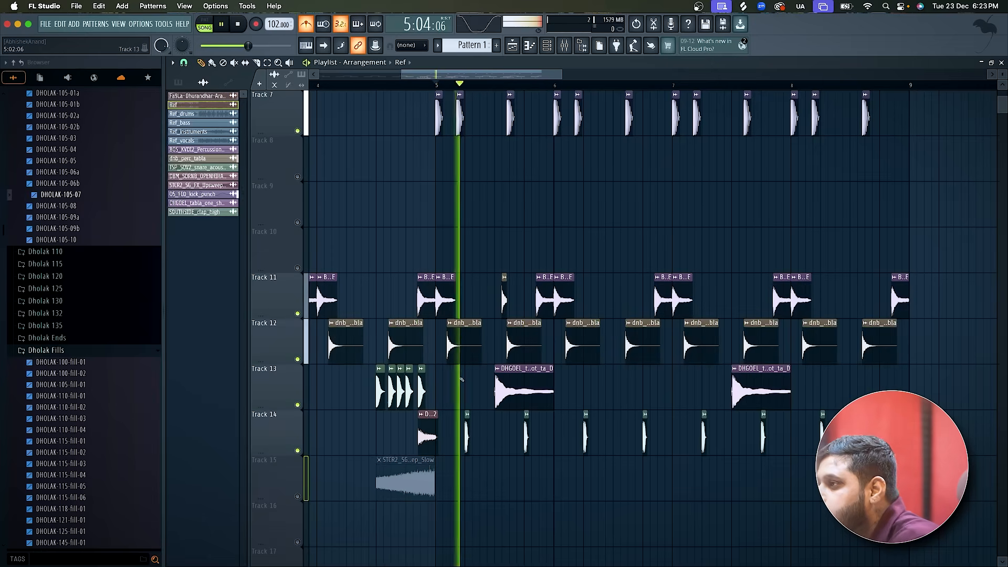
scroll(472, 399, up, 3)
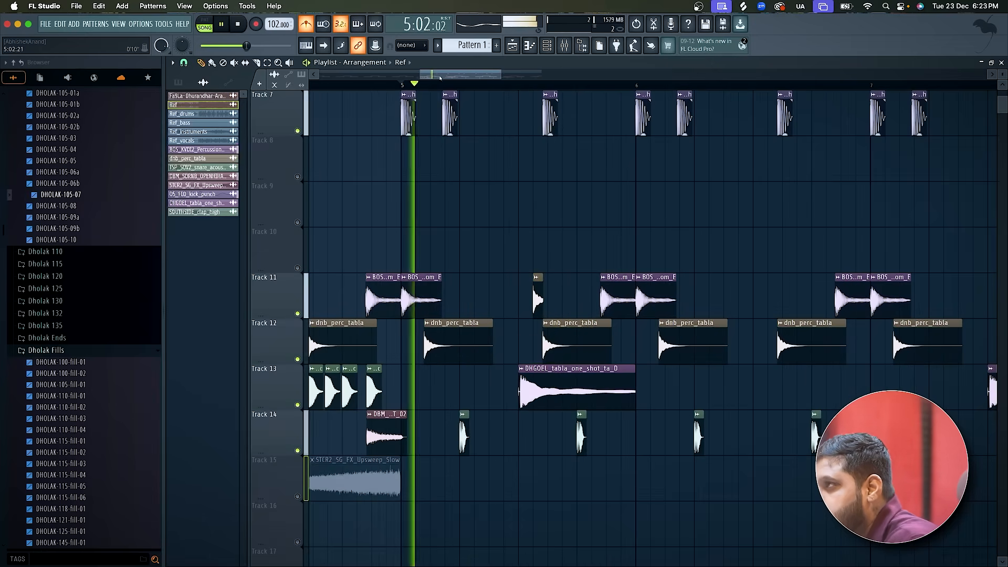
Open the channel rack and set its filter to show all channels.
click(547, 46)
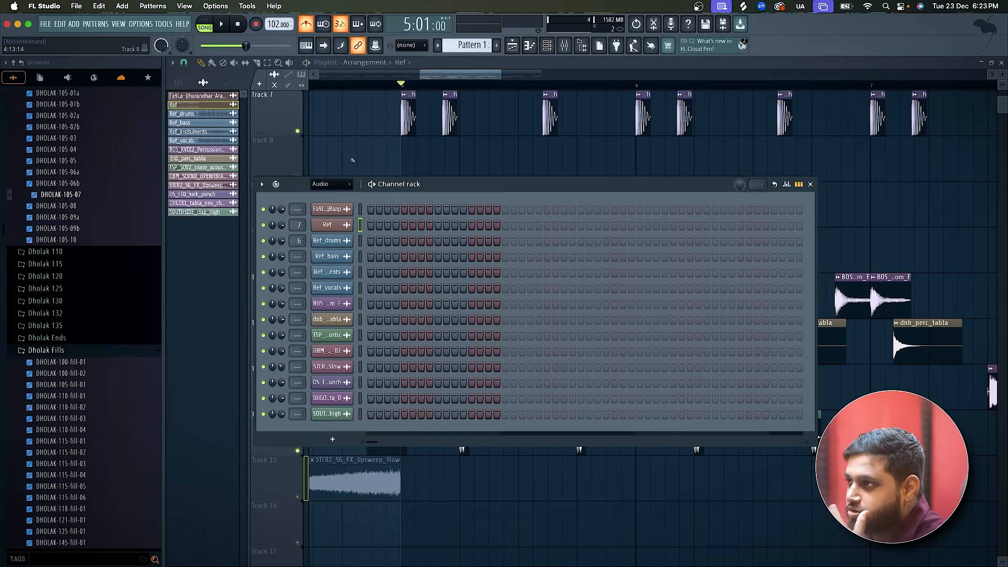
click(331, 183)
click(323, 194)
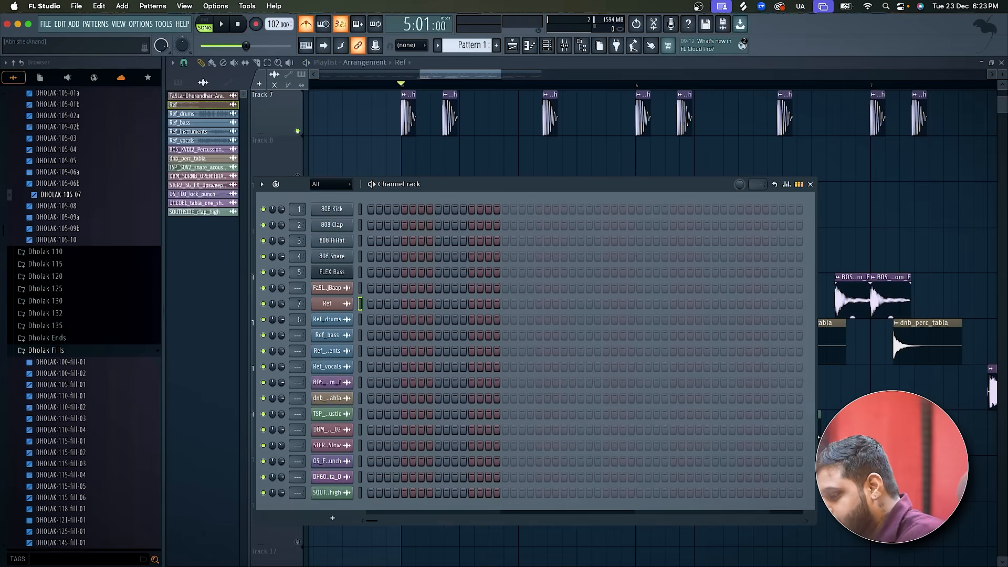
Switch to Splice and search the sample library for "hi hat".
key(super+Tab)
click(488, 32)
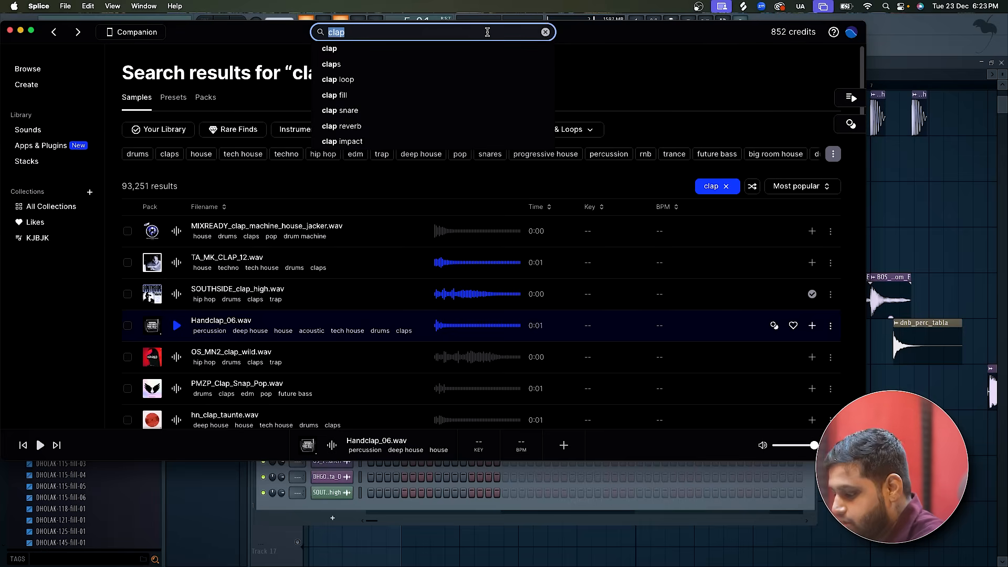
text(hi hat)
key(Return)
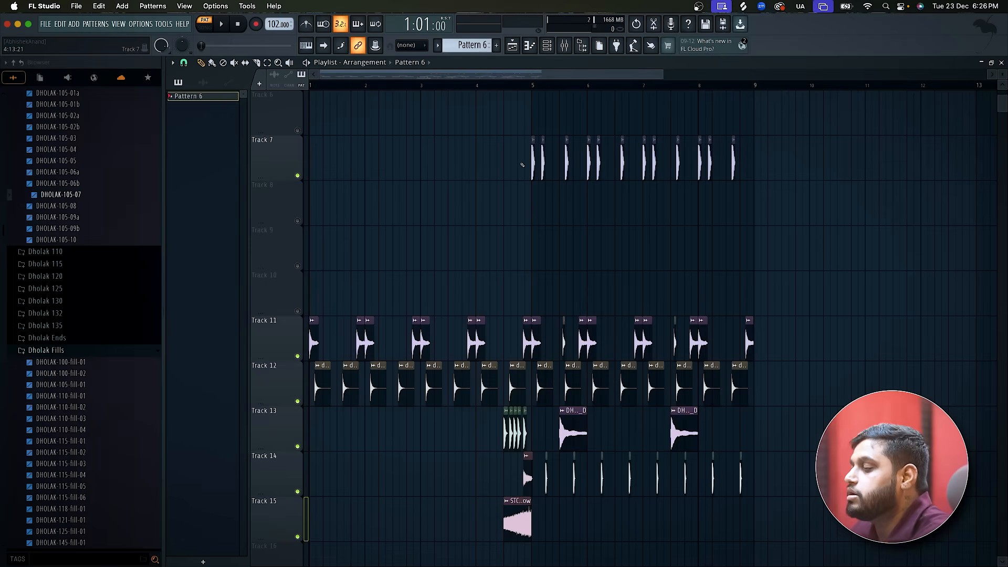
Play the beat in the FL Studio playlist from 4:09, then stop it and set the playhead to bar 5.
scroll(523, 165, up, 3)
drag(491, 95, 489, 88)
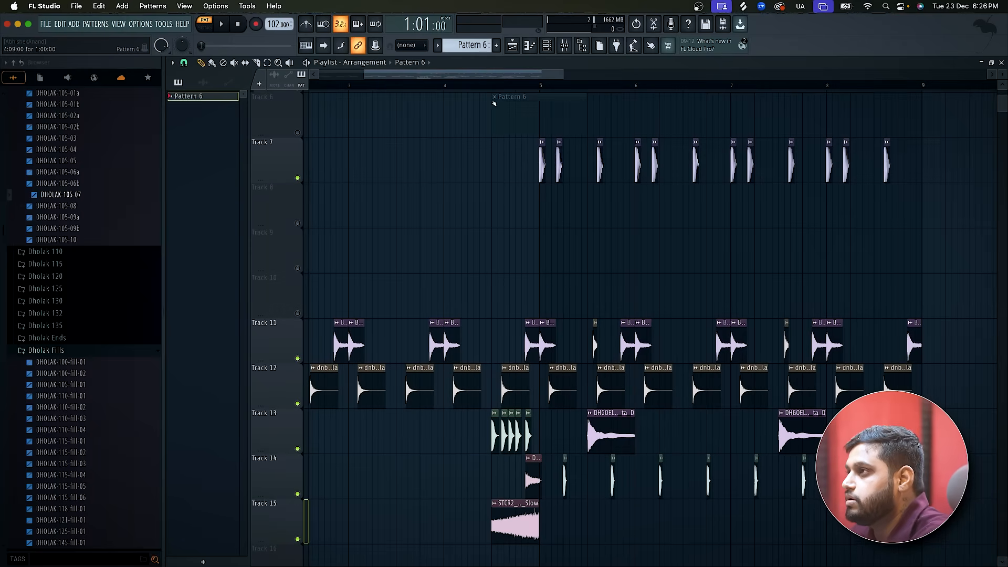
key(space)
scroll(567, 248, down, 4)
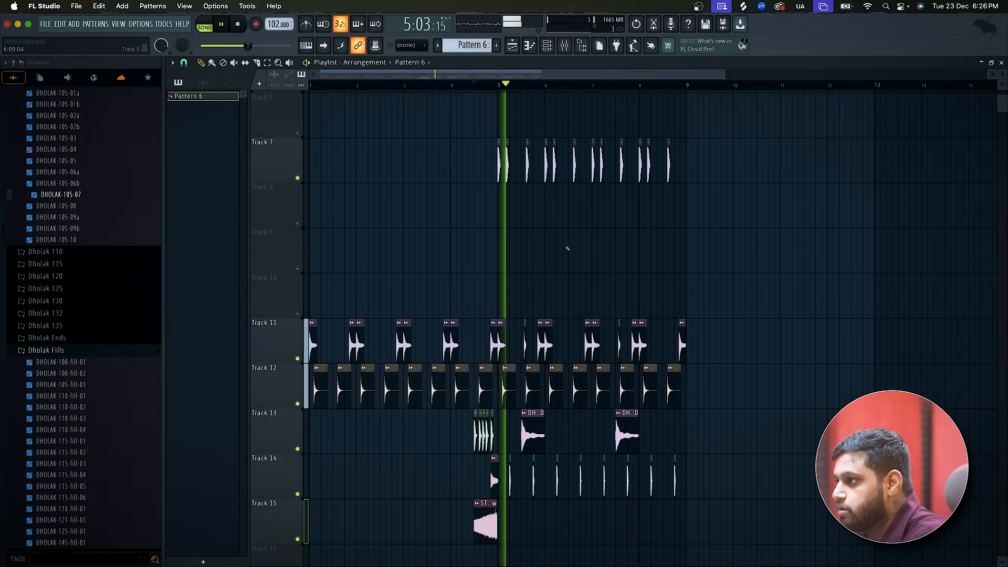
scroll(567, 249, up, 4)
key(space)
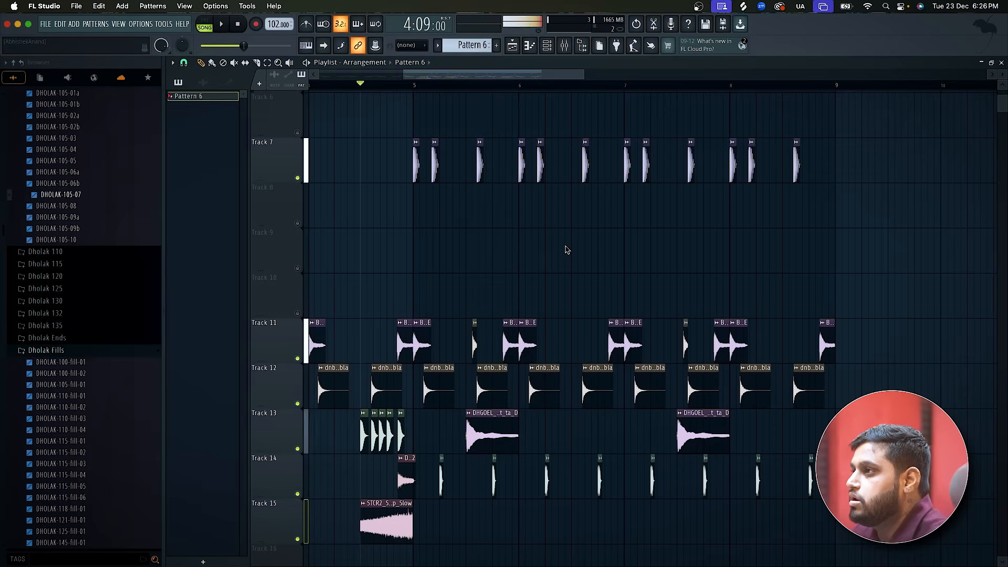
click(414, 84)
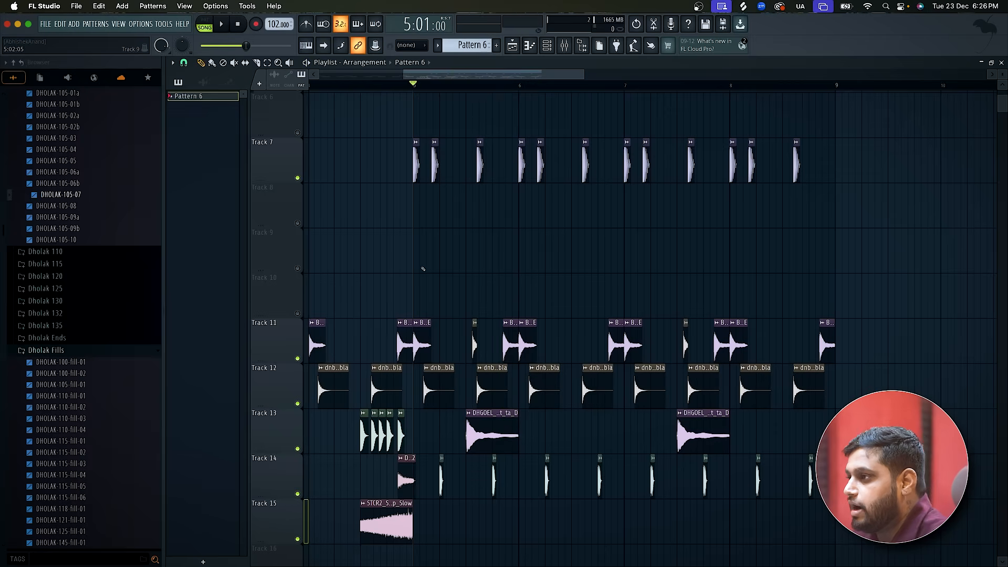
scroll(423, 268, up, 2)
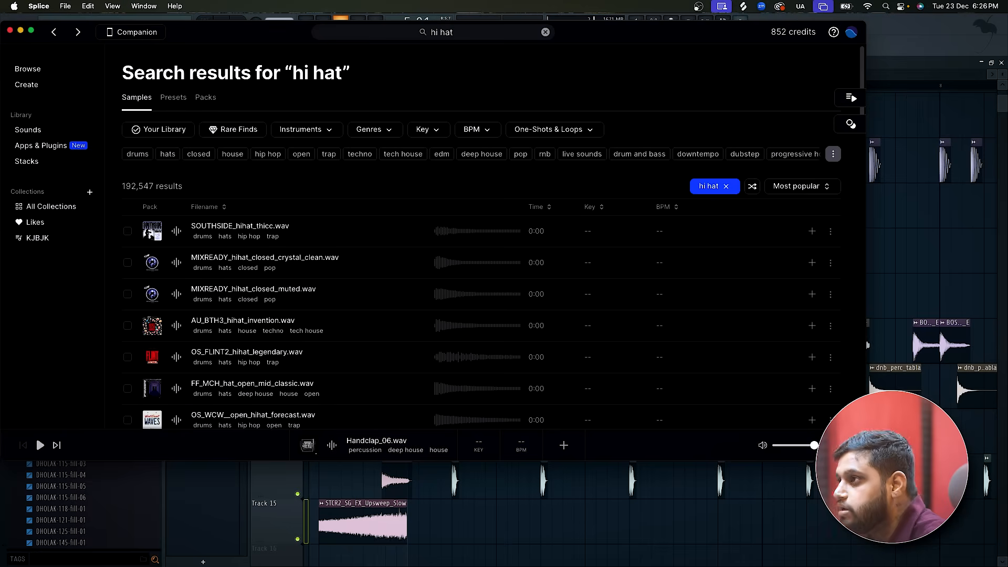
In Splice, audition the first three hi-hat results and sync SOUTHSIDE_hihat_thicc.wav locally.
click(174, 240)
click(176, 262)
click(177, 239)
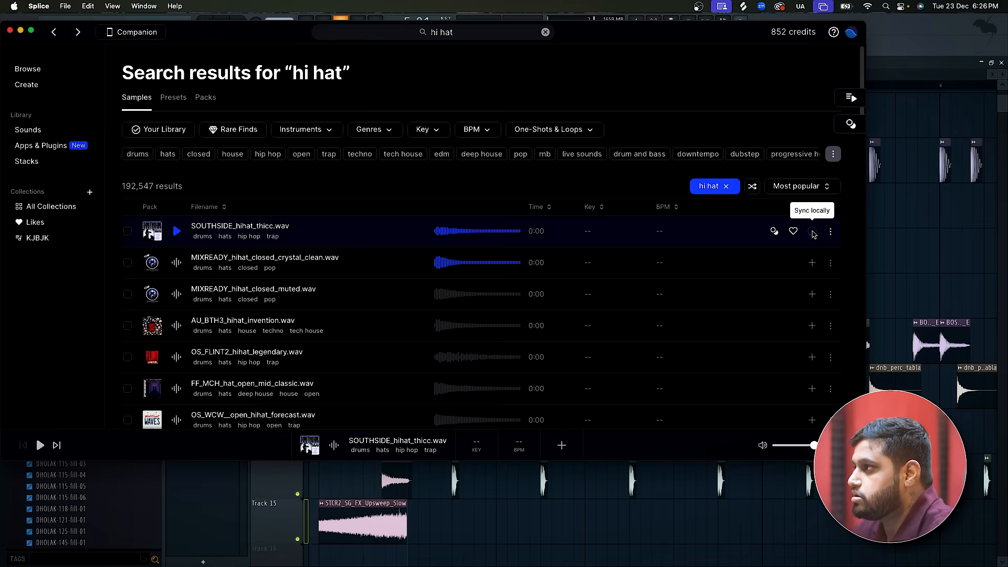
click(813, 232)
click(177, 301)
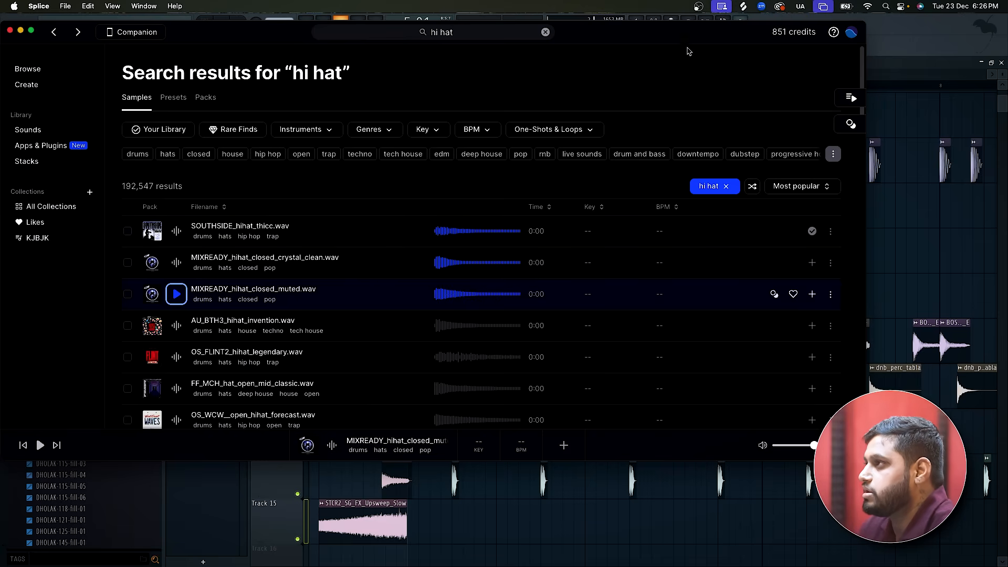
Open the FL Studio channel rack and reposition it and the Splice window so both are visible together.
drag(688, 51, 688, 151)
click(547, 48)
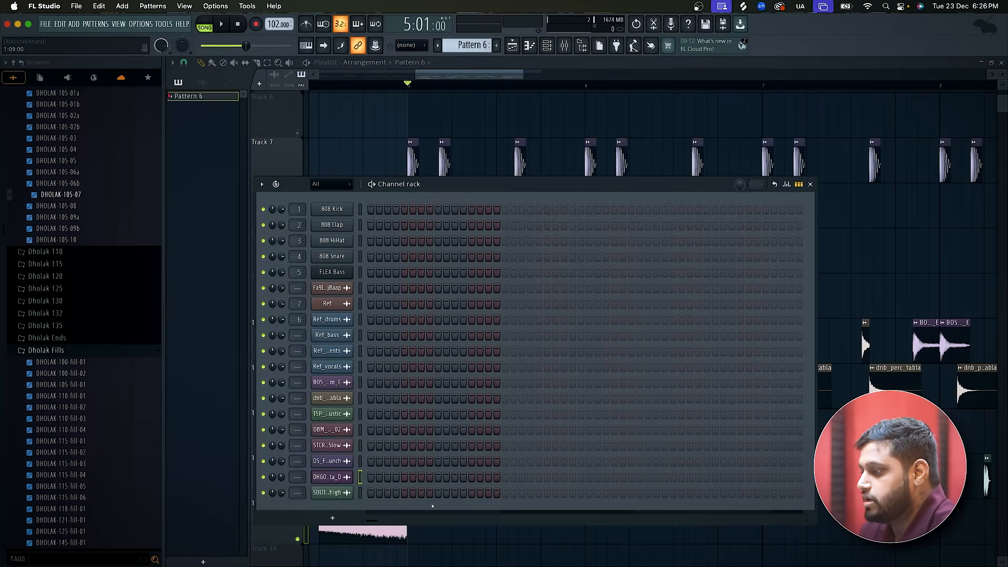
key(super+Tab)
drag(614, 140, 719, 342)
drag(542, 187, 558, 30)
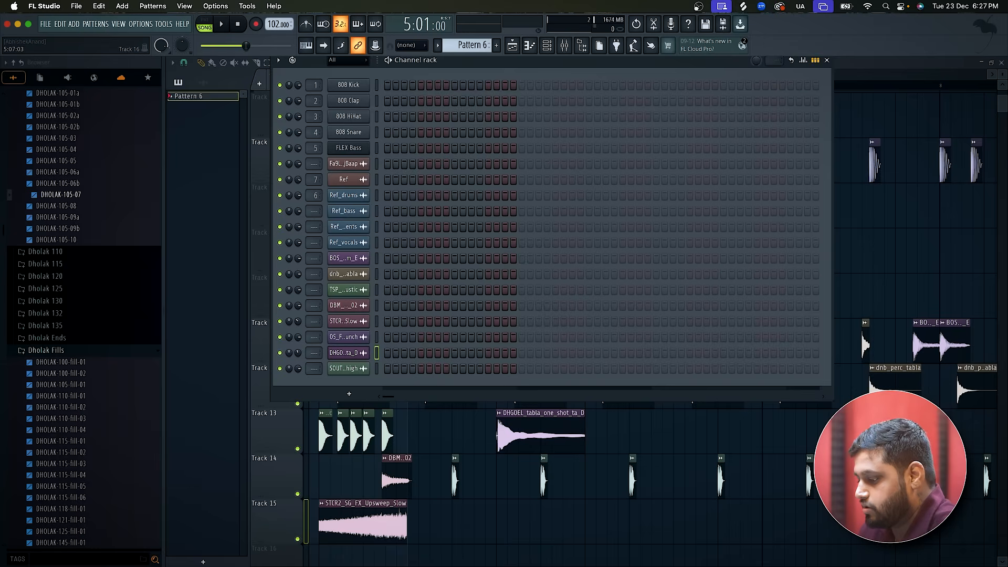
Add SOUTHSIDE_hihat_thicc.wav from Splice to the channel rack as a new channel and check its sampler settings.
key(super+Tab)
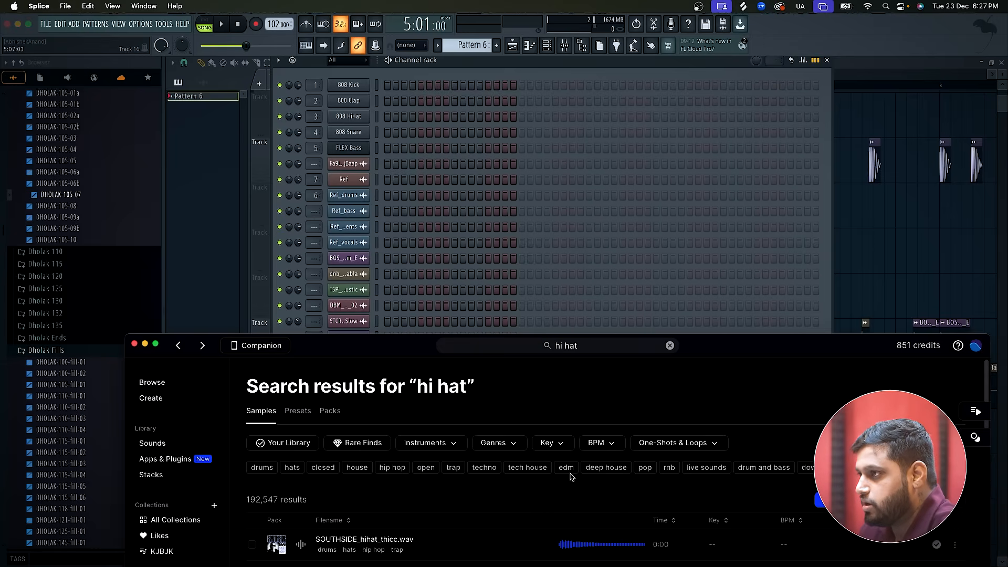
drag(275, 544, 321, 330)
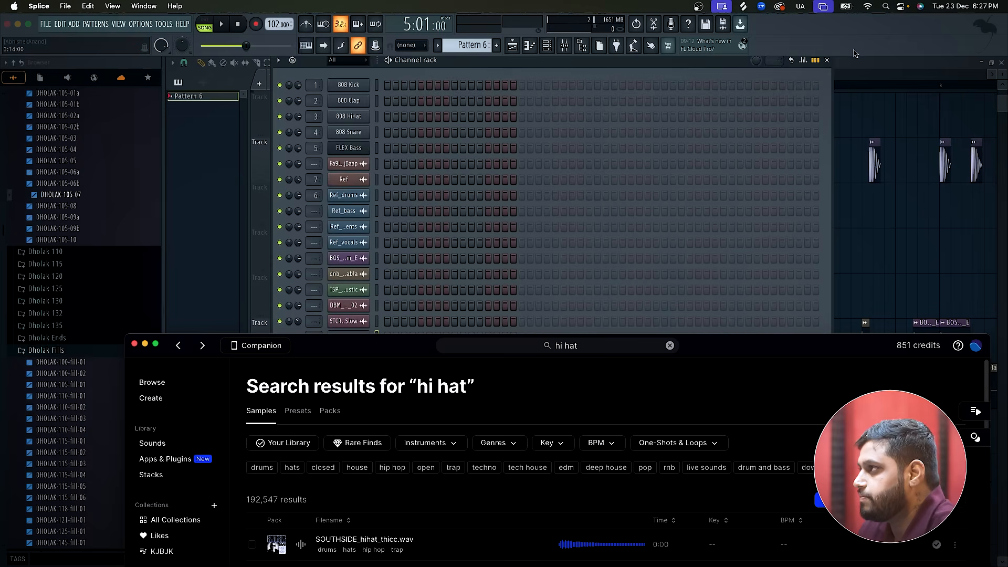
click(827, 60)
click(547, 46)
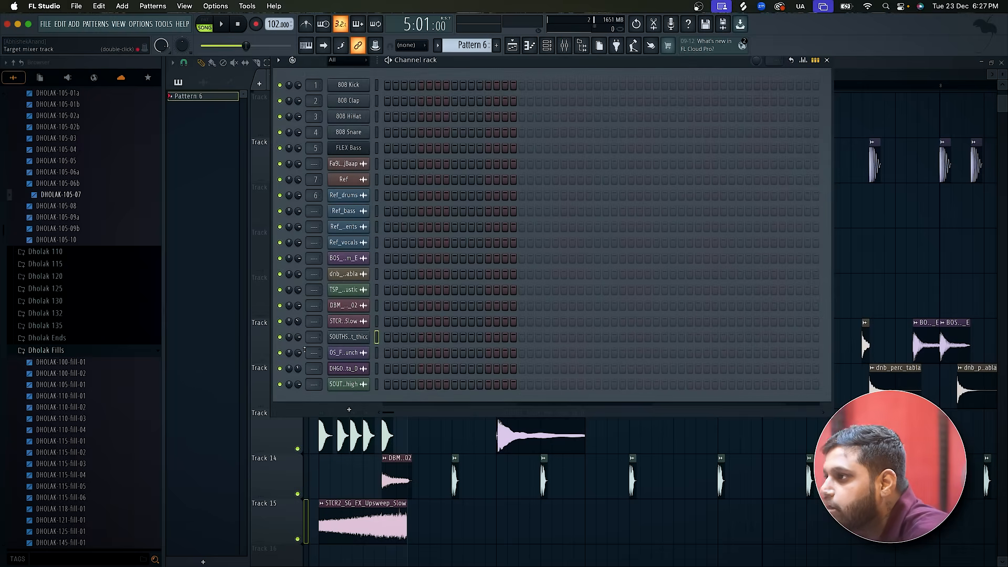
click(350, 342)
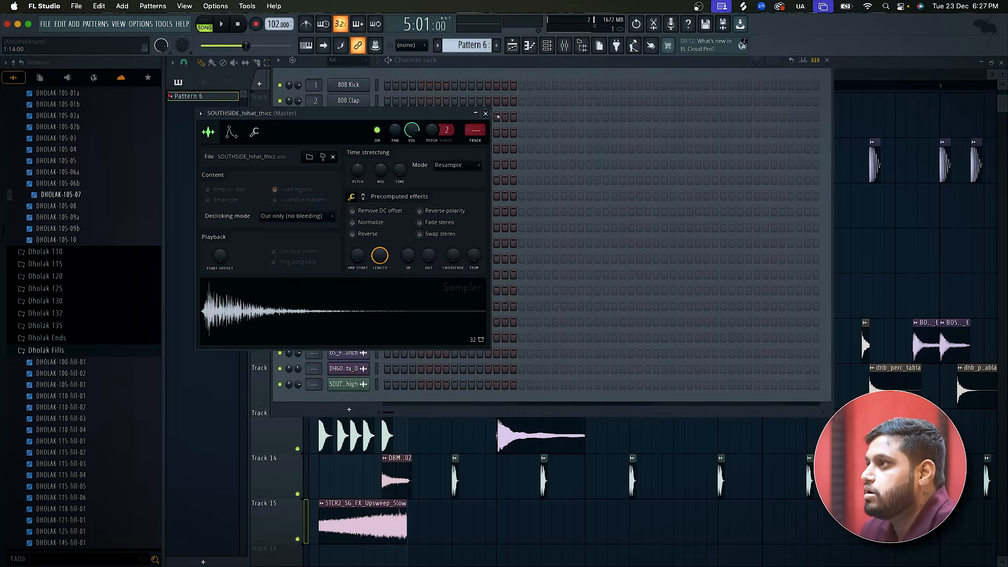
click(486, 114)
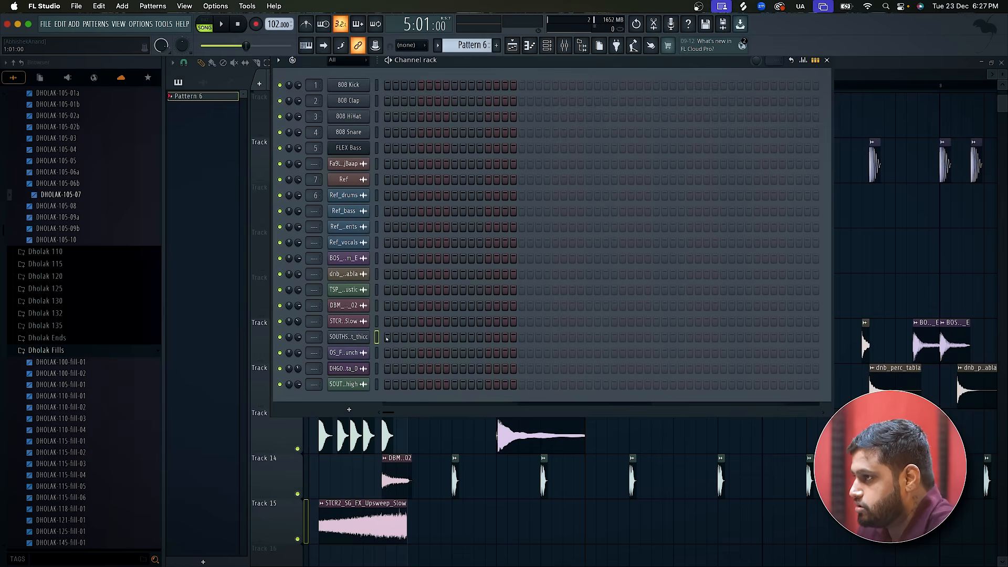
Enable the first five steps of the SOUTHSIDE_hihat_thicc channel in Pattern 6 and audition them in pattern mode.
key(space)
key(space)
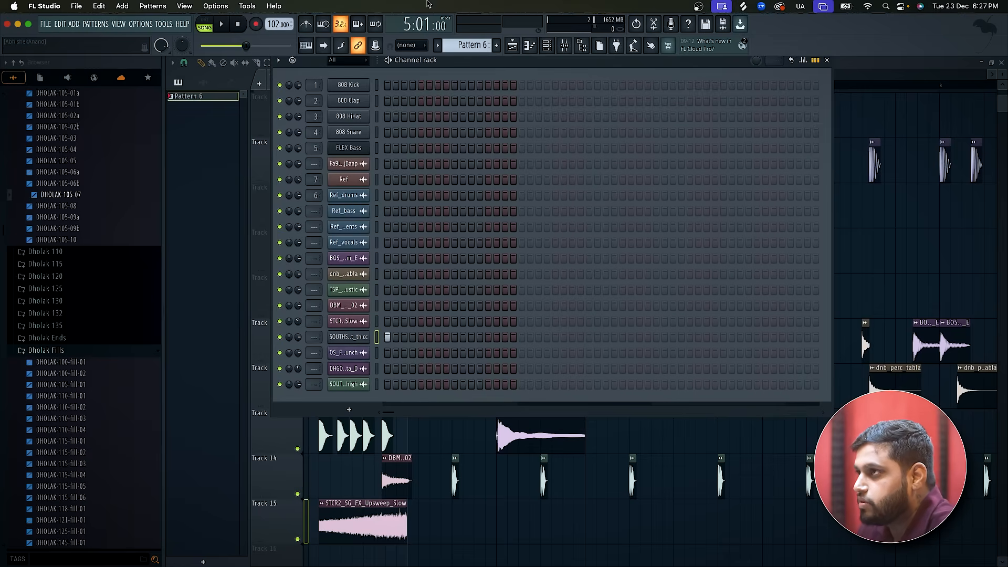
click(204, 24)
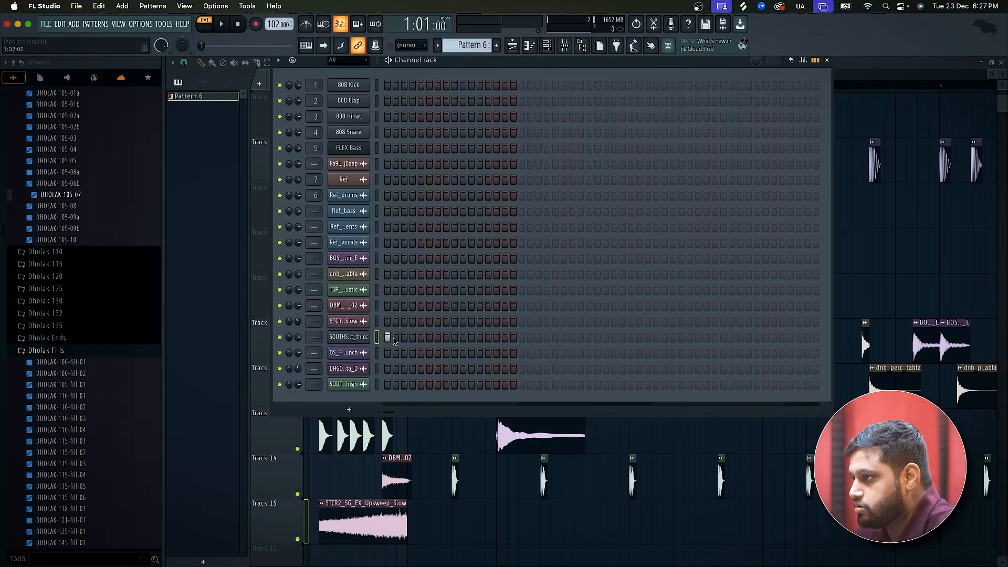
key(space)
key(space)
key(space)
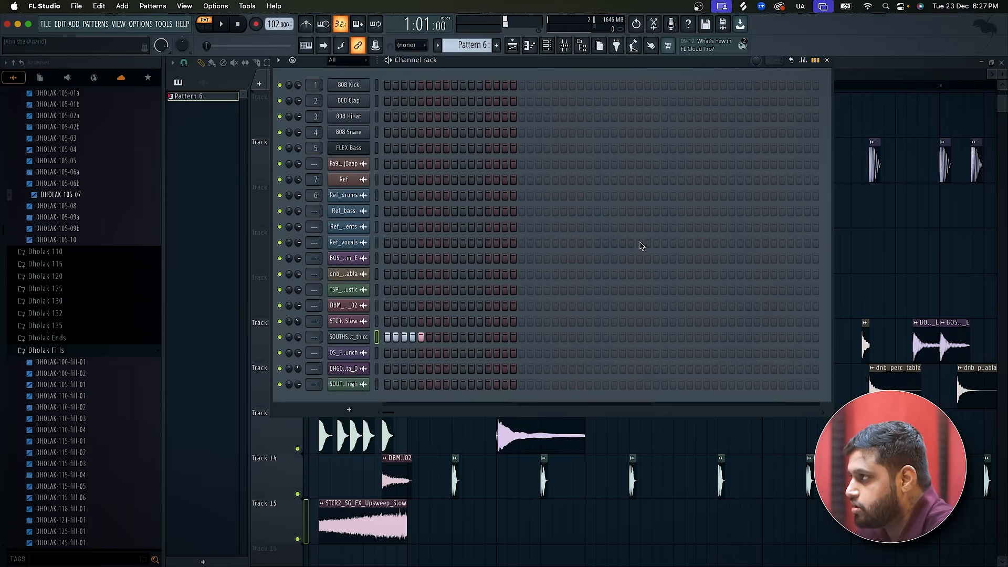
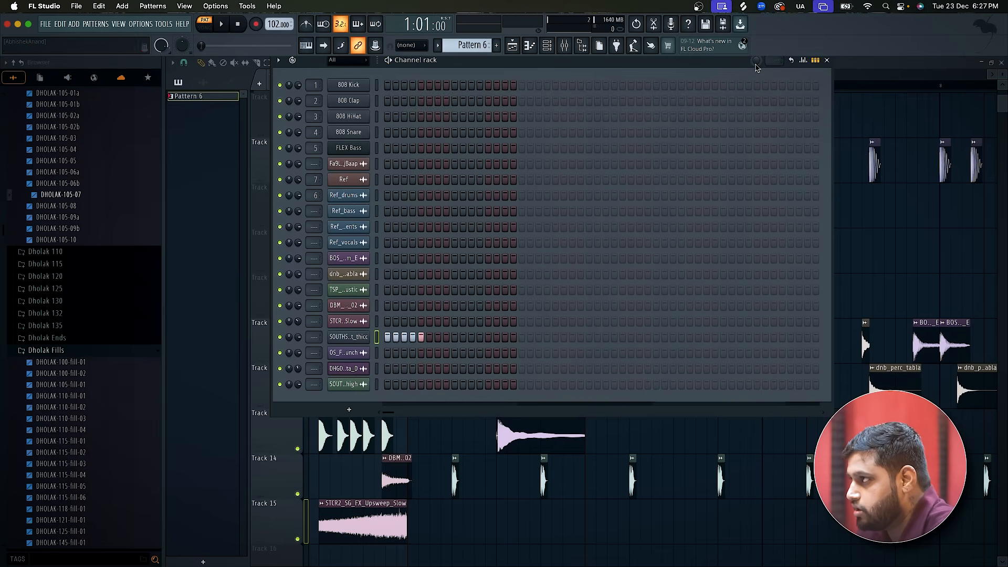
Open the piano roll of the SOUTHSIDE_hihat_thicc channel, audition its notes and delete the second C5 note.
right_click(365, 337)
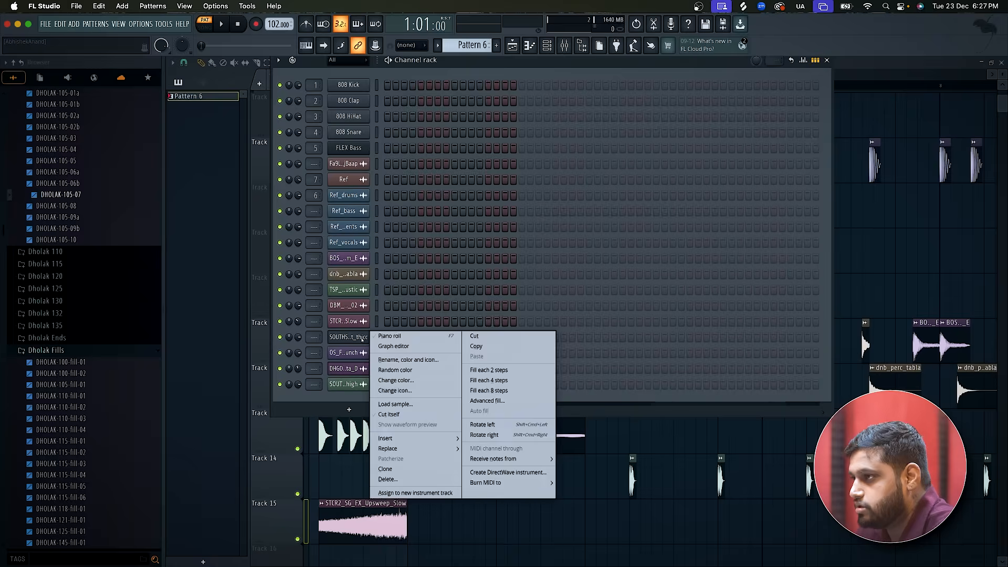
click(386, 338)
scroll(198, 312, up, 6)
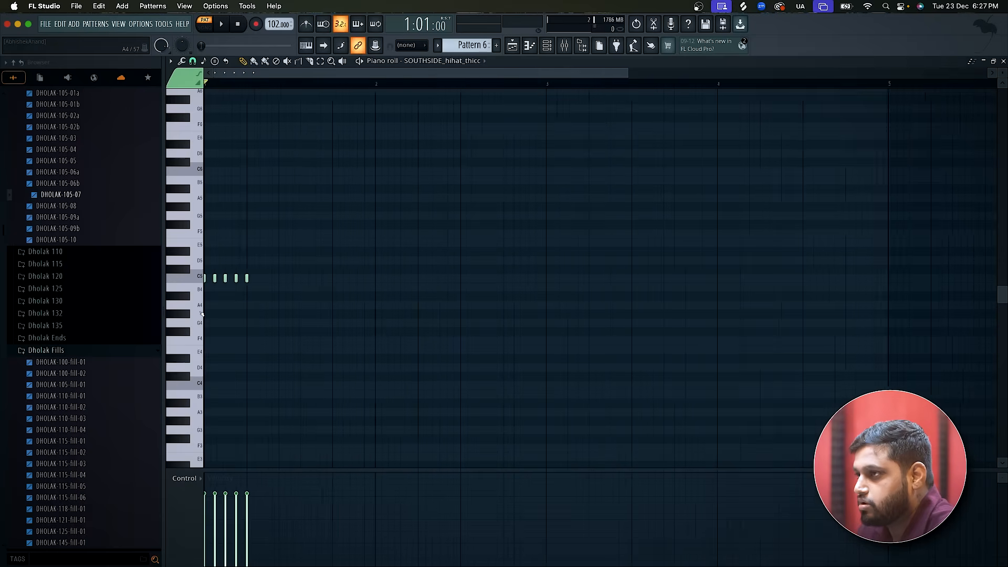
key(space)
key(space)
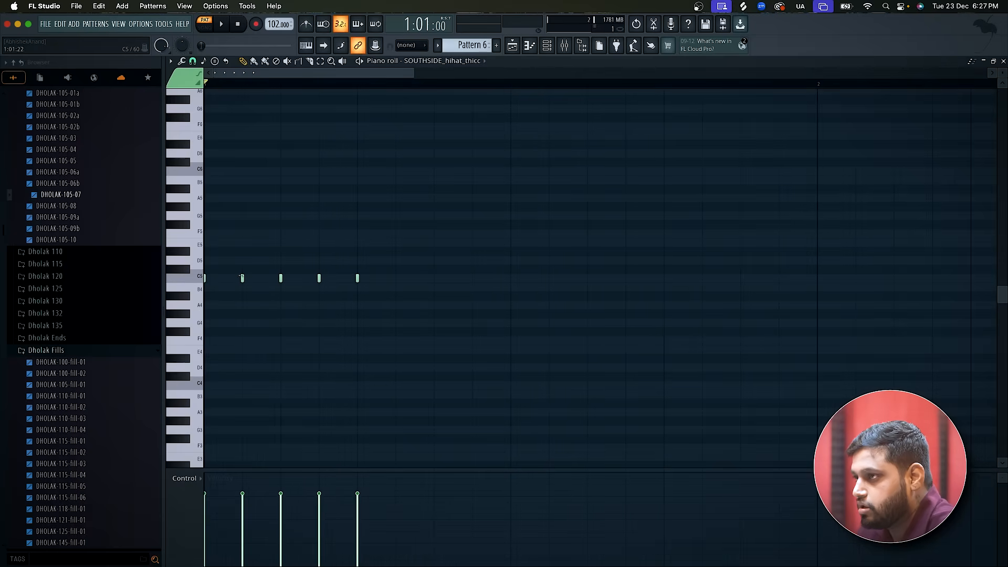
right_click(241, 278)
Place Pattern 6 on Track 16 of the playlist at bar 5 and play the song from that bar.
click(513, 45)
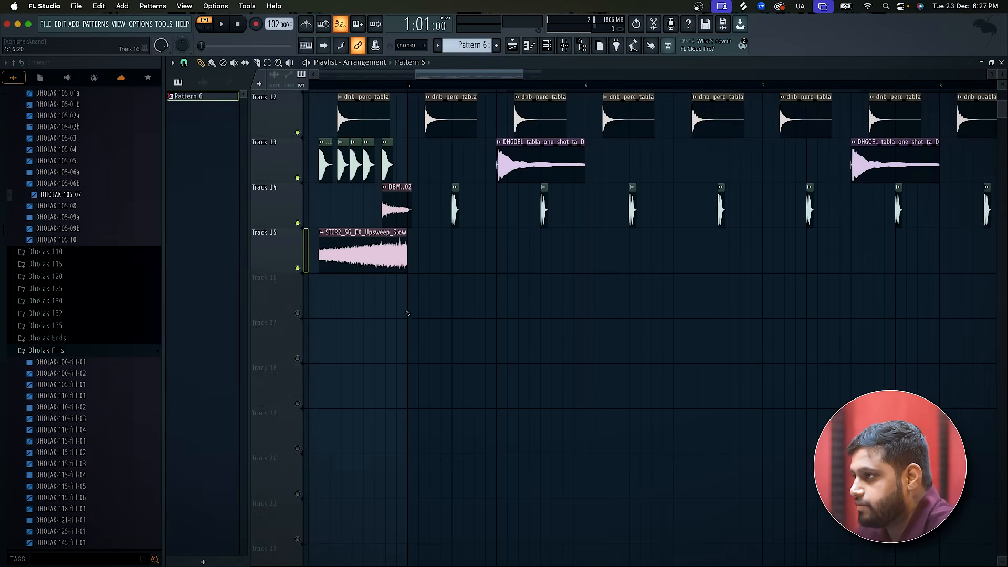
click(298, 314)
click(420, 84)
key(space)
key(space)
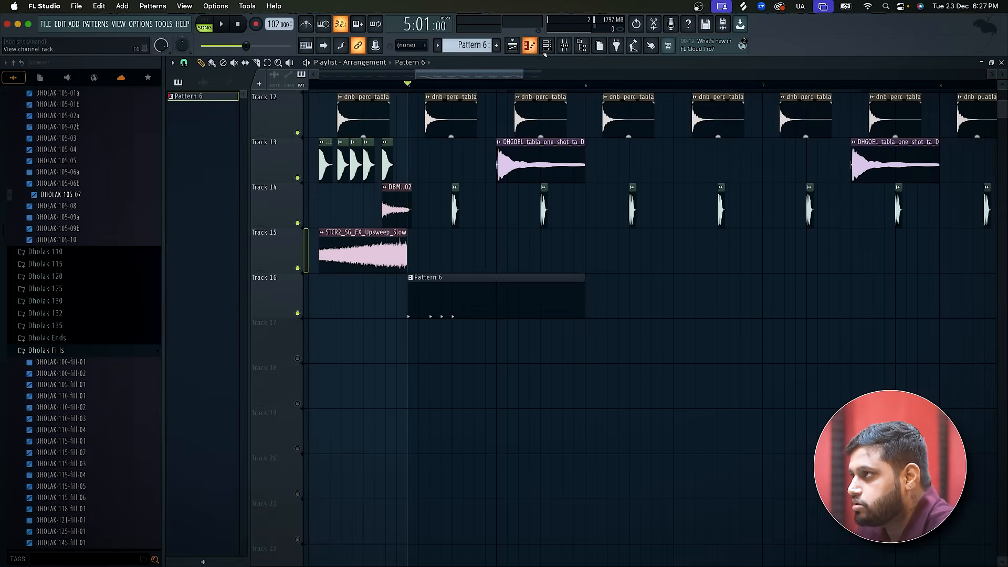
Reopen the Pattern 6 hi-hat notes in the piano roll and clear all the C5 notes.
double_click(449, 285)
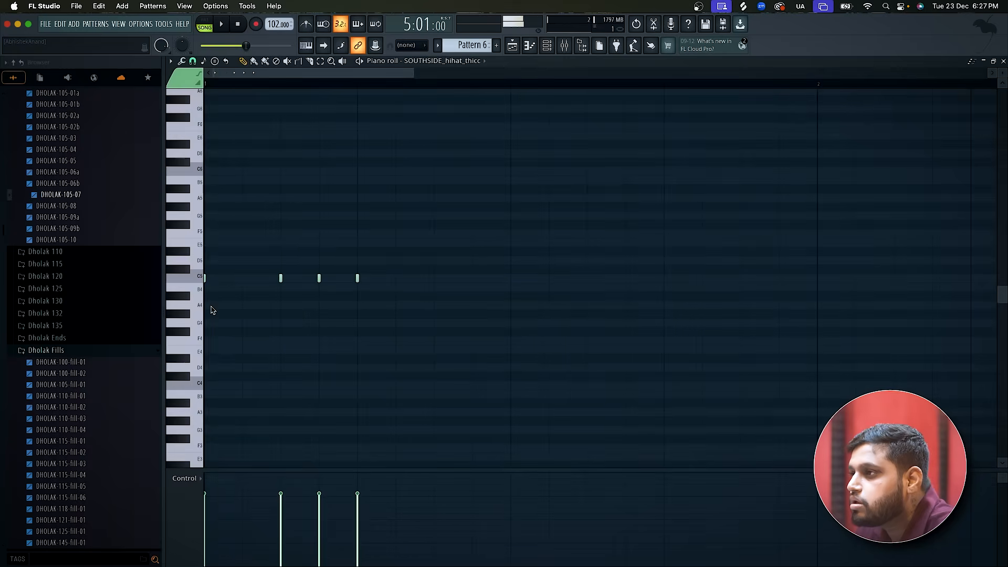
click(243, 279)
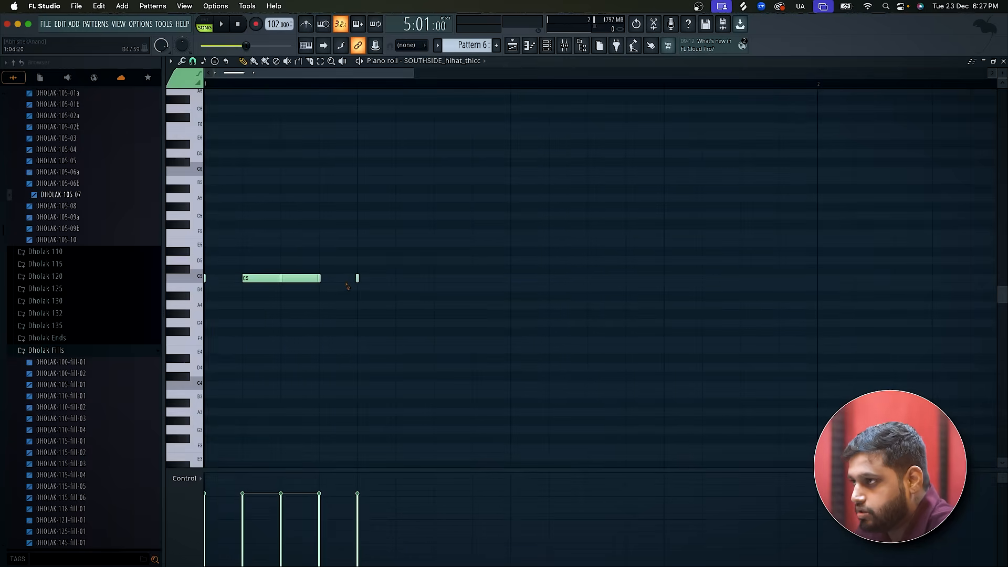
right_click(320, 280)
right_click(301, 280)
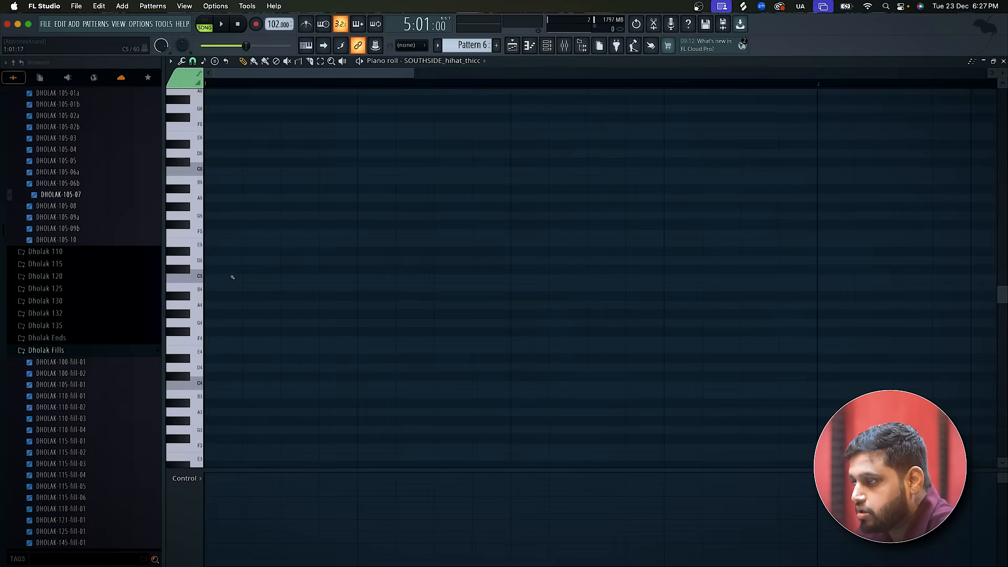
Draw a one-step D5 note at the bar's start and a second one shifted to 1:02:13, checking the timing by playback.
click(208, 259)
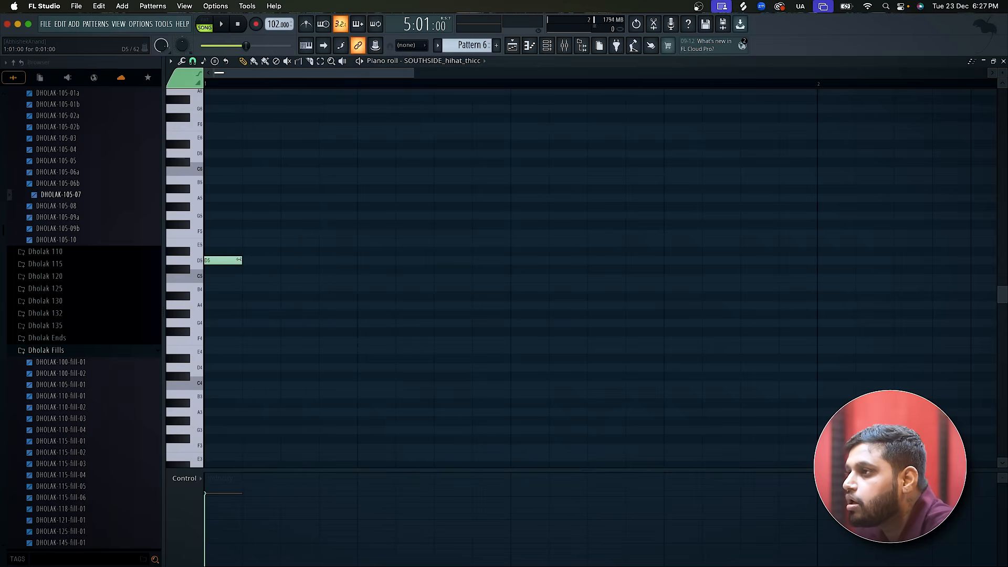
key(space)
click(282, 260)
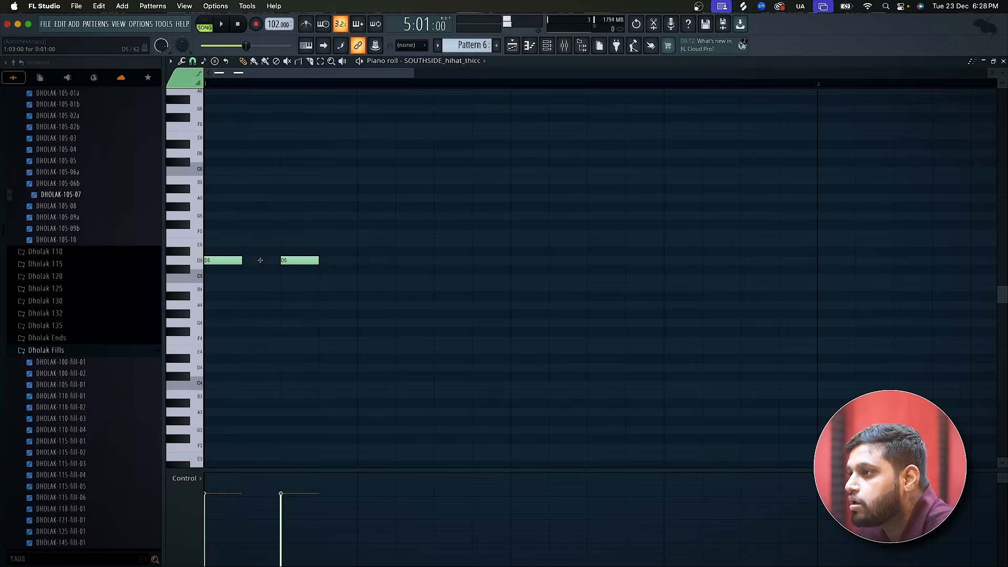
key(space)
drag(297, 266, 279, 264)
key(space)
key(space)
key(space)
Shorten the second D5 note to about half a step and add D5 notes midway through step 3, at 1:04:00 and at step 5.
key(space)
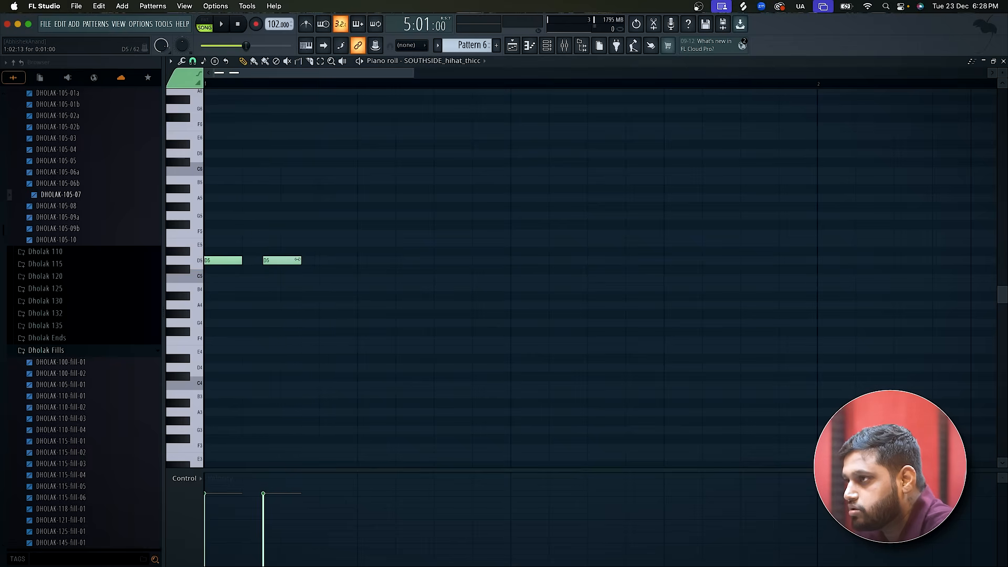
key(space)
key(space)
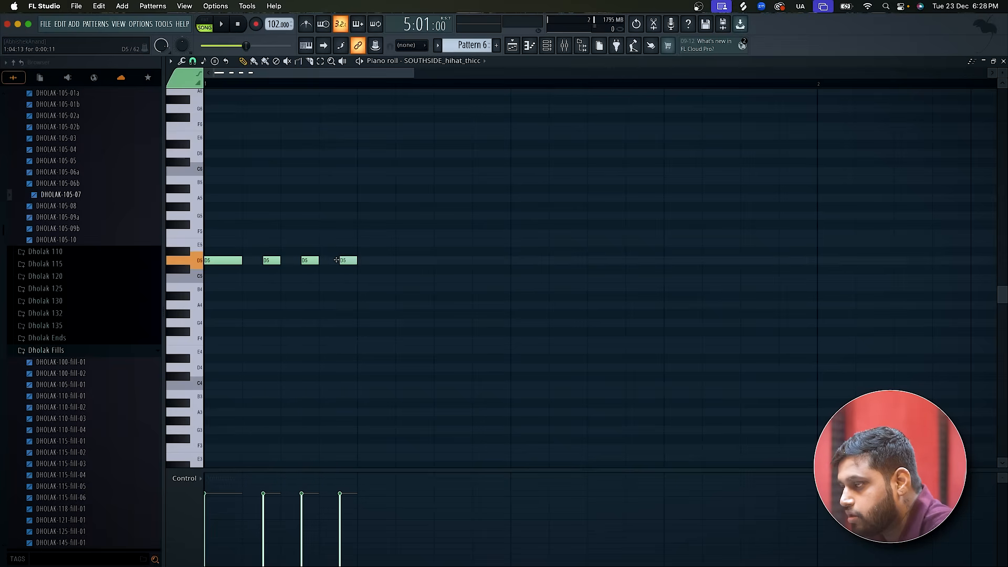
key(space)
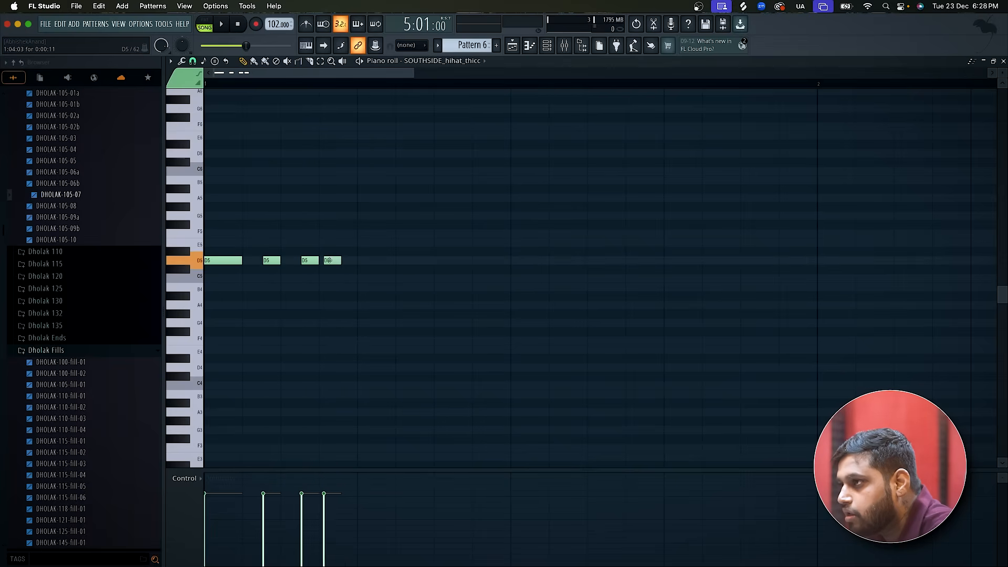
key(space)
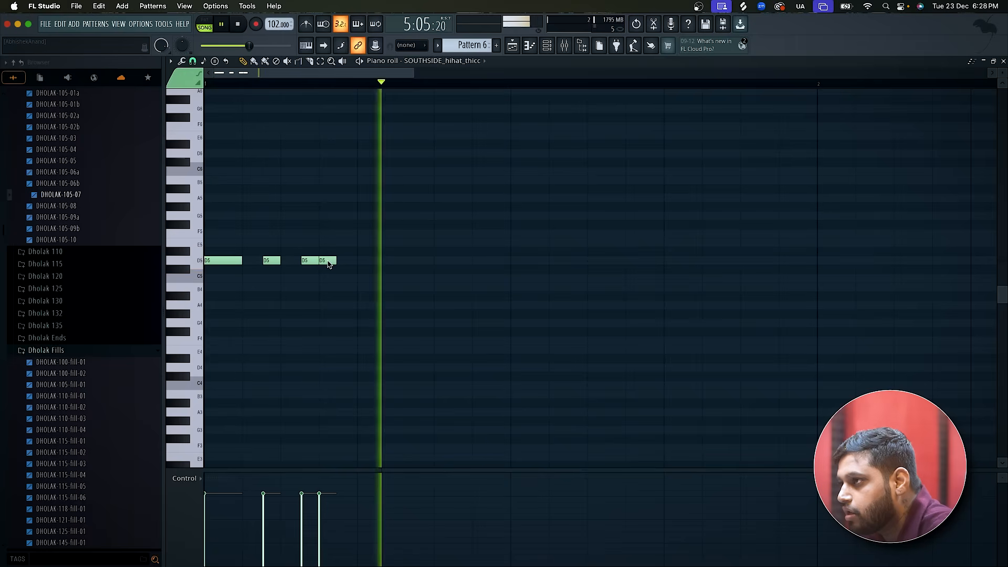
key(space)
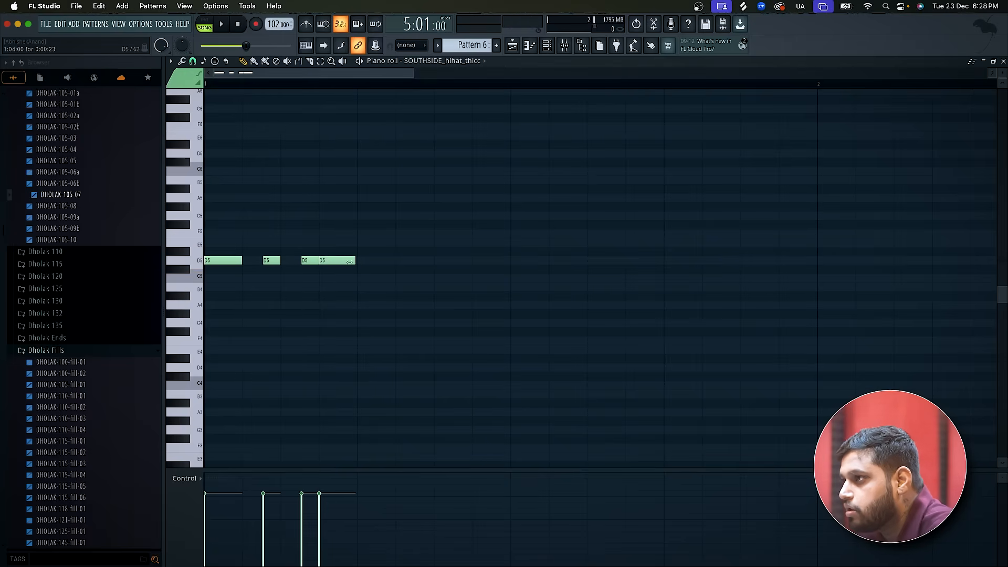
Try all the hi-hat notes an octave lower at D4 and return them to D5, auditioning both pitches.
key(ctrl+a)
key(ctrl+Down)
key(space)
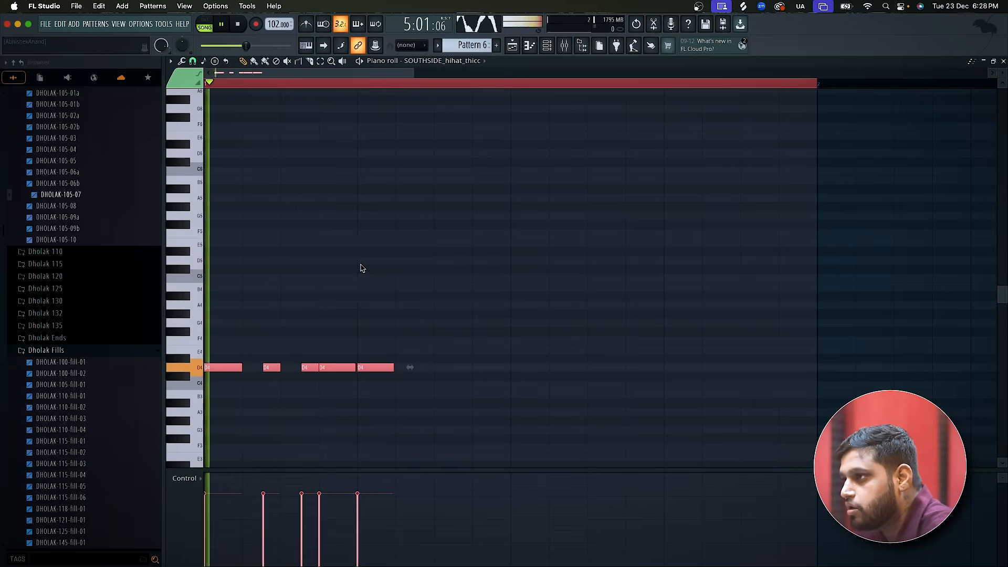
key(space)
key(ctrl+Up)
key(space)
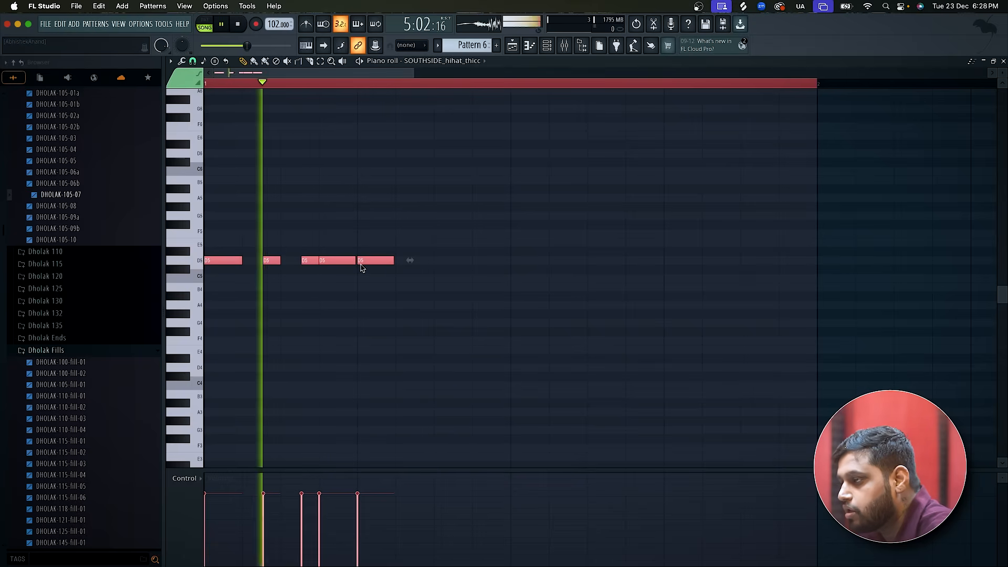
key(space)
Add a sixth D5 note, shift it to about midway through step 6 and shorten it to about half a step, checking by playback.
key(space)
click(440, 263)
key(space)
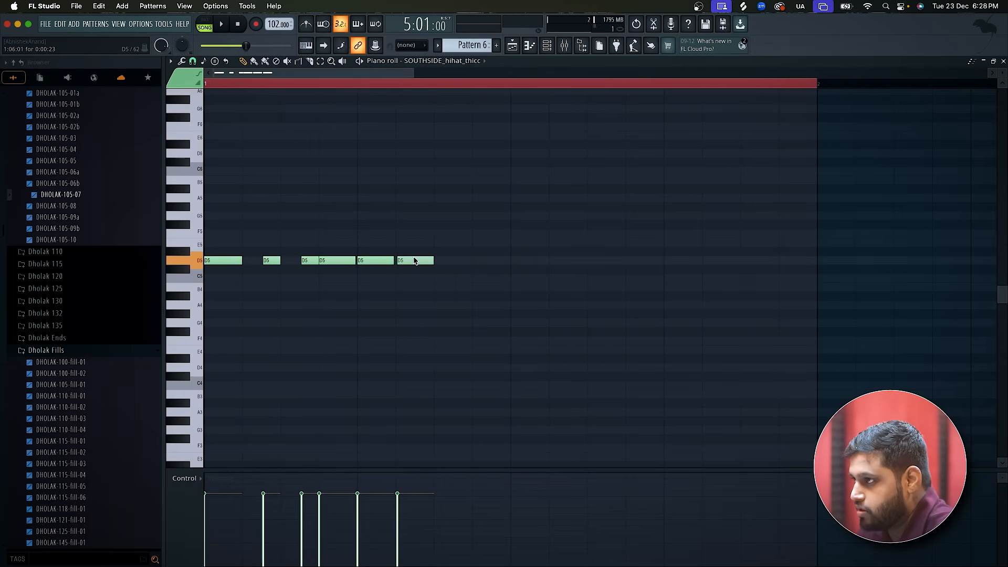
key(space)
key(space)
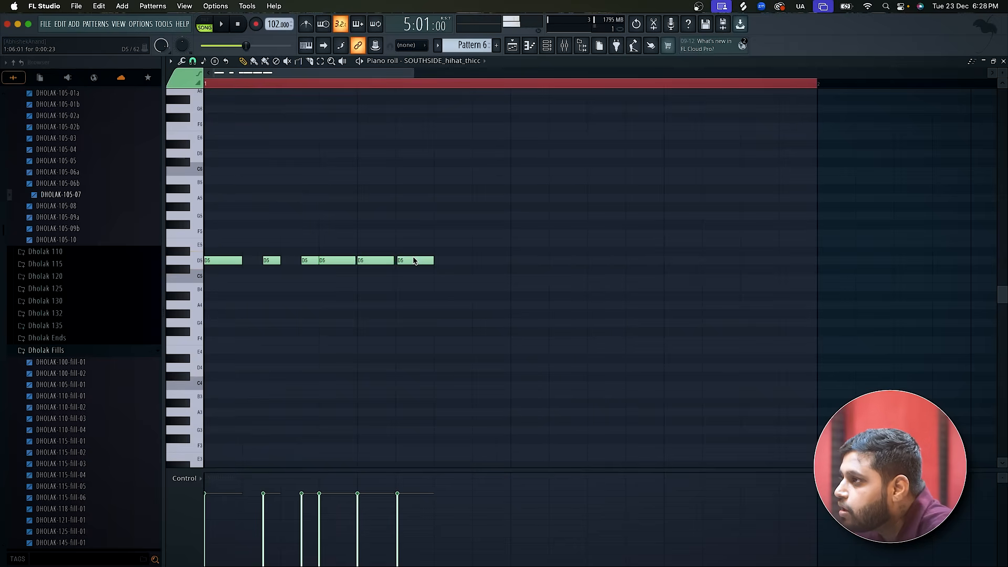
drag(434, 263, 430, 263)
key(space)
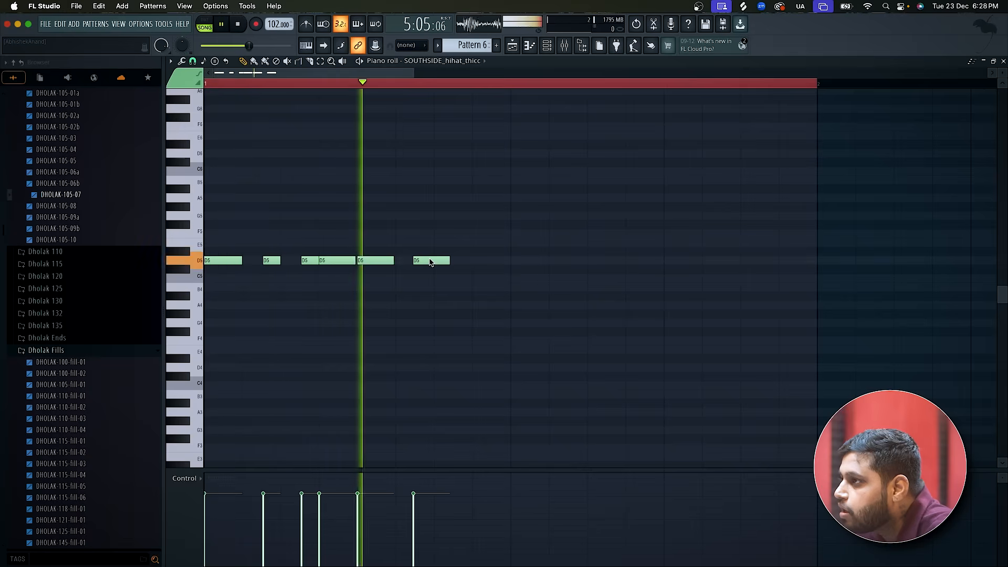
drag(450, 261, 432, 260)
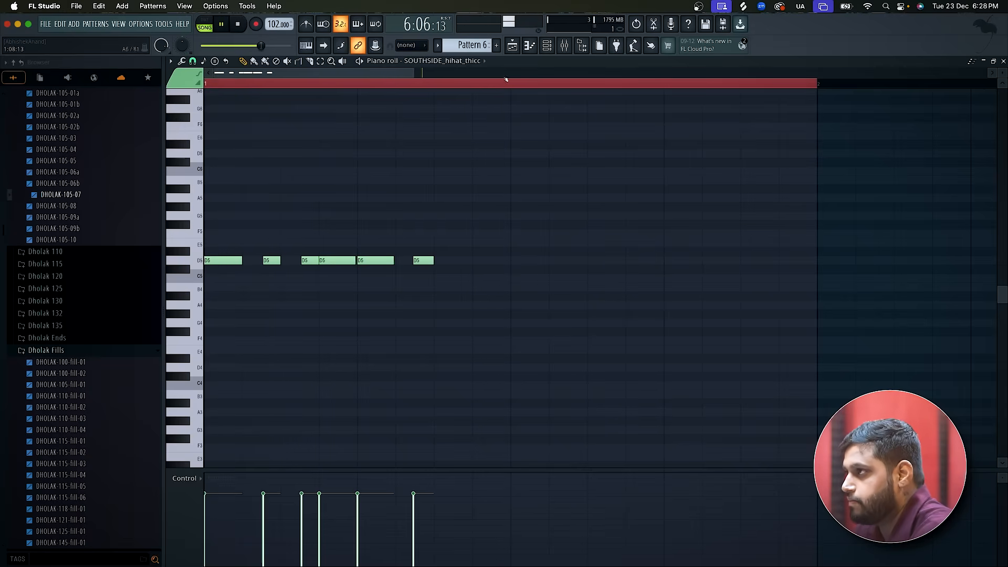
Place a second Pattern 6 clip on Track 16 at bar 7 and play the arrangement from bar 5.
click(513, 48)
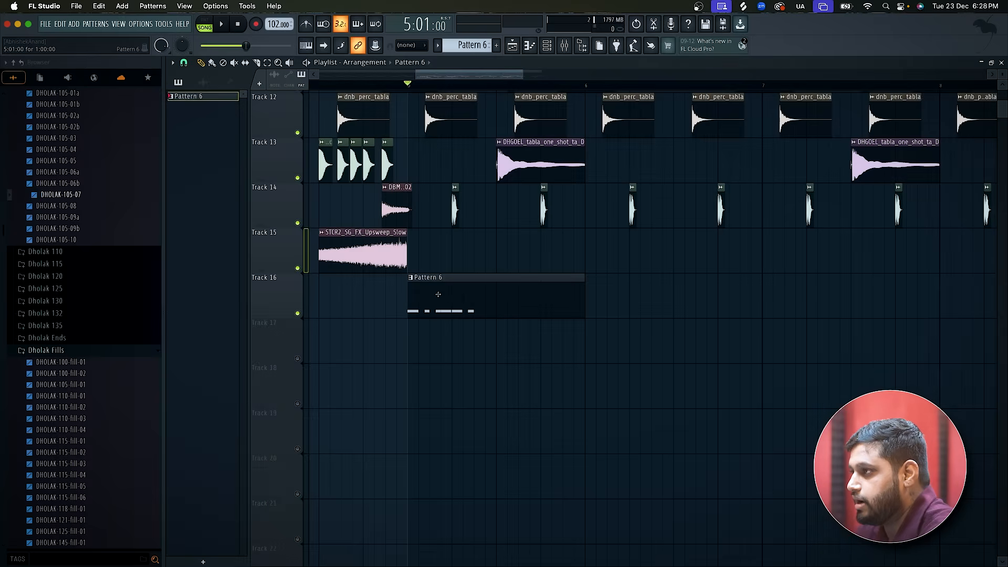
scroll(439, 295, down, 4)
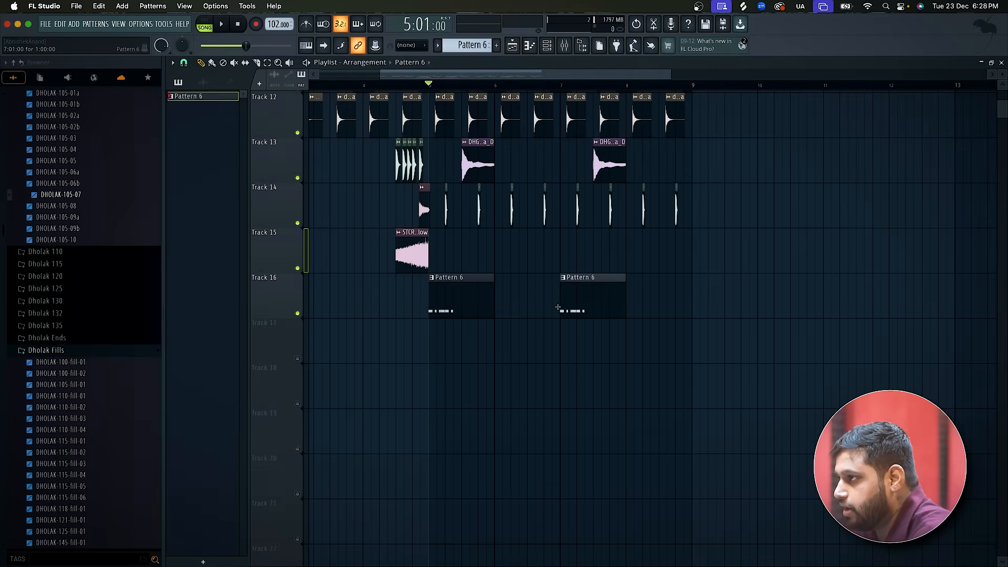
key(space)
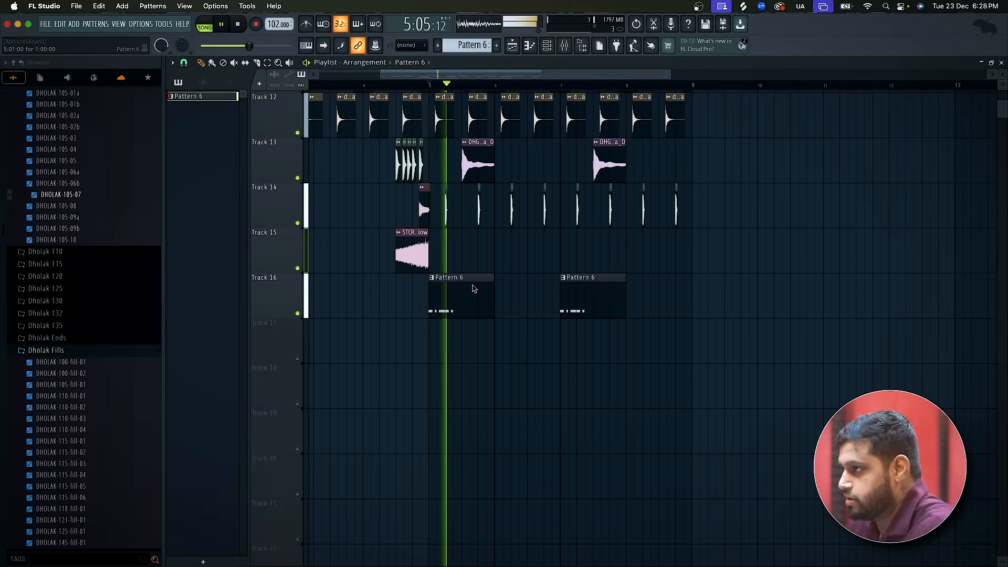
scroll(474, 288, up, 2)
scroll(474, 288, up, 10)
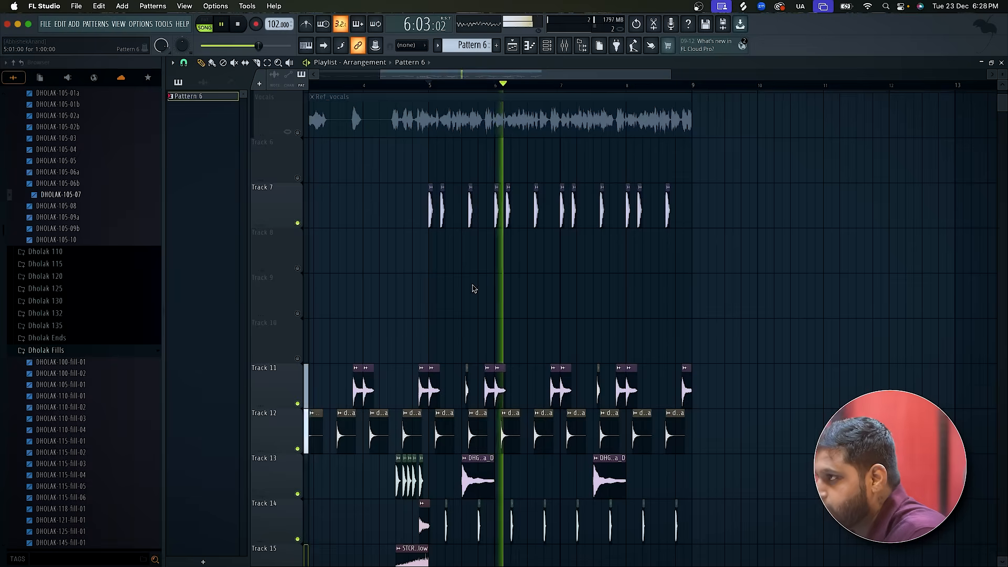
scroll(474, 288, down, 3)
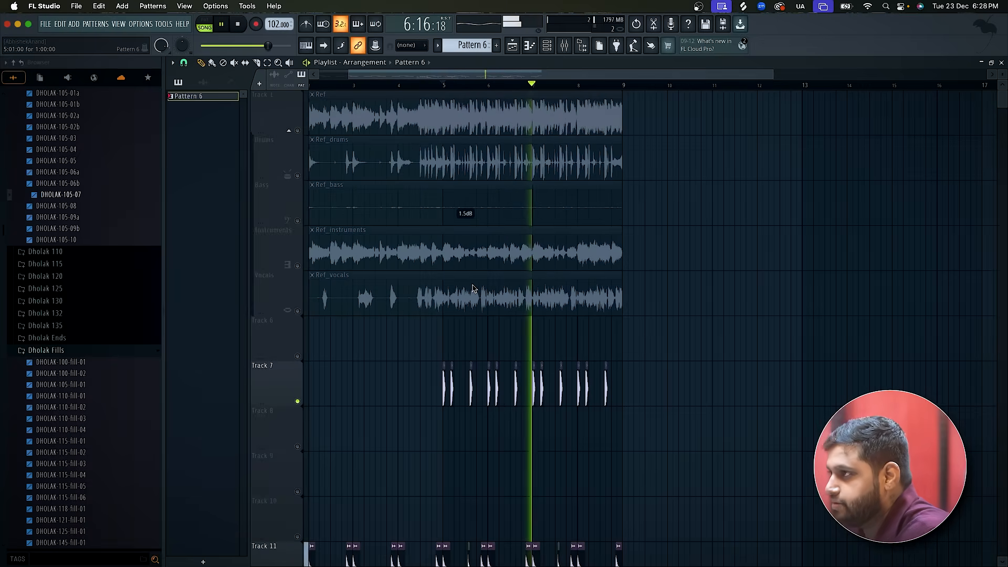
scroll(474, 287, down, 4)
scroll(472, 288, up, 4)
key(space)
Solo the Ref track and listen to the reference from bar 5.
right_click(298, 132)
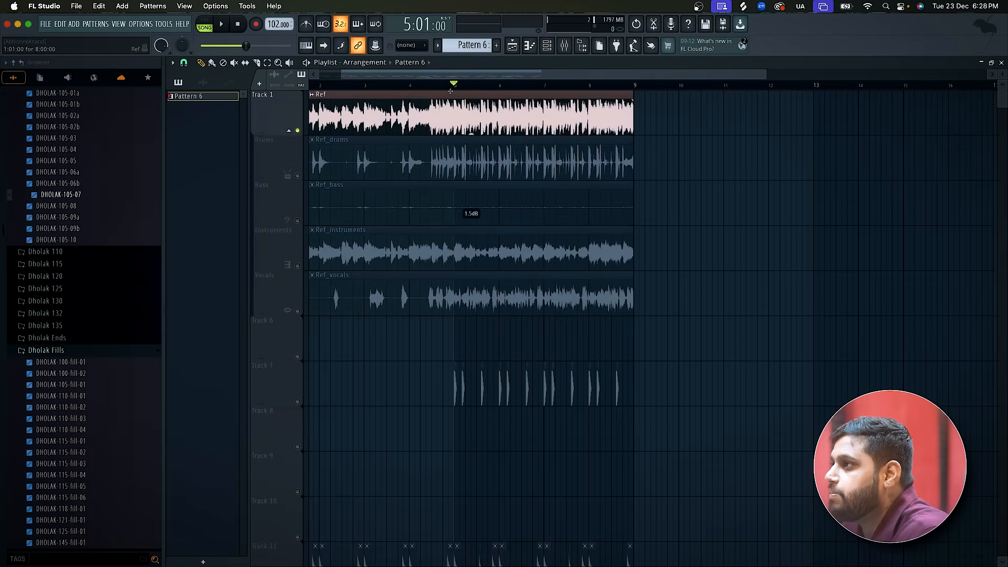
scroll(460, 101, up, 3)
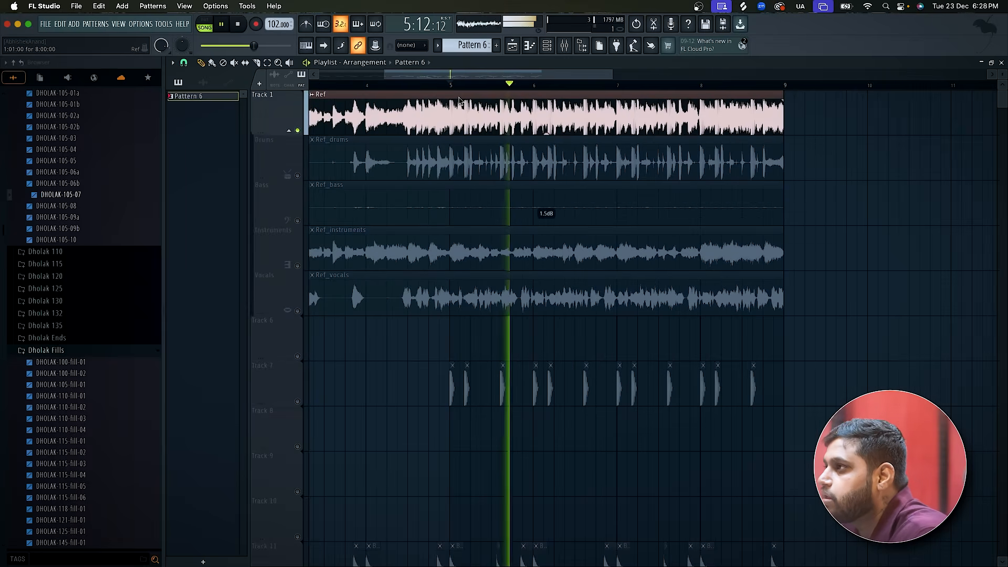
key(space)
key(space)
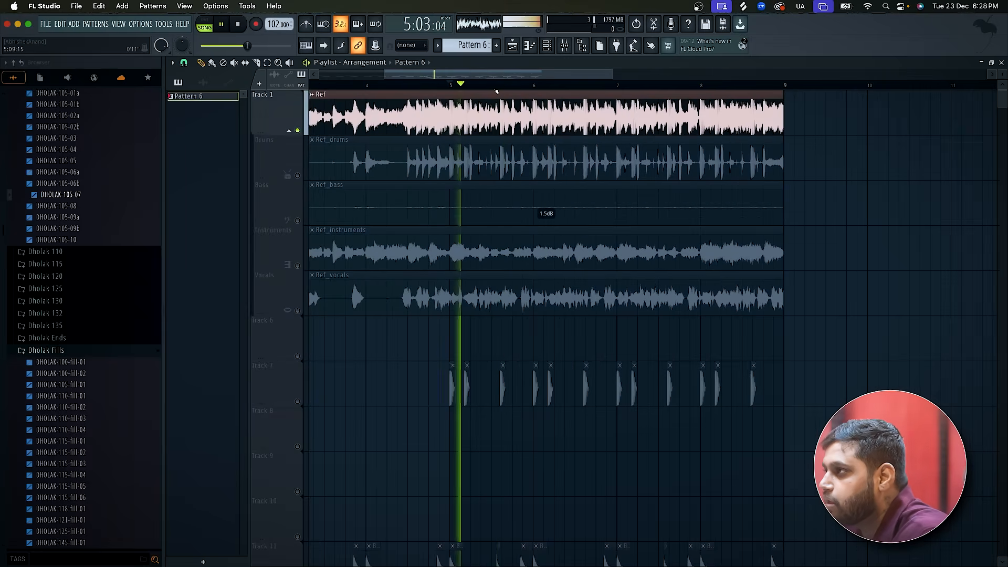
scroll(495, 100, up, 1)
scroll(494, 100, up, 3)
scroll(494, 101, down, 3)
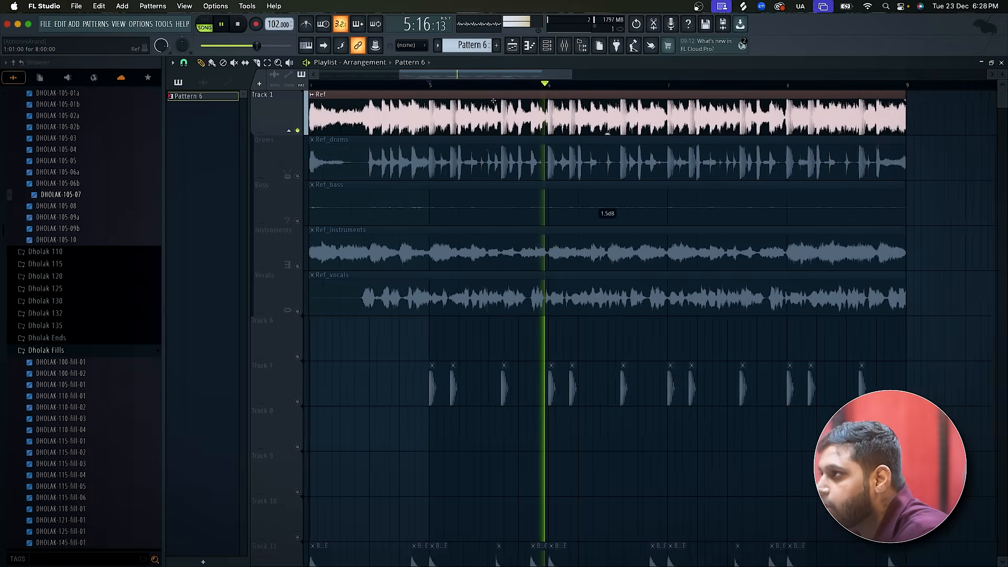
key(space)
Play the soloed reference from bar 1 and compare it with the sample layers on the lower playlist tracks.
scroll(496, 103, down, 3)
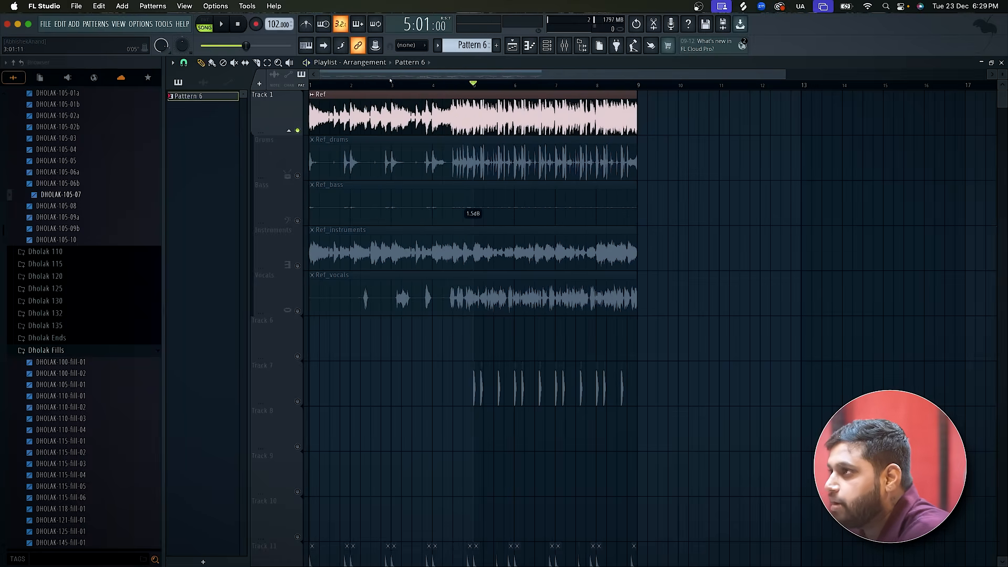
key(space)
scroll(294, 151, up, 3)
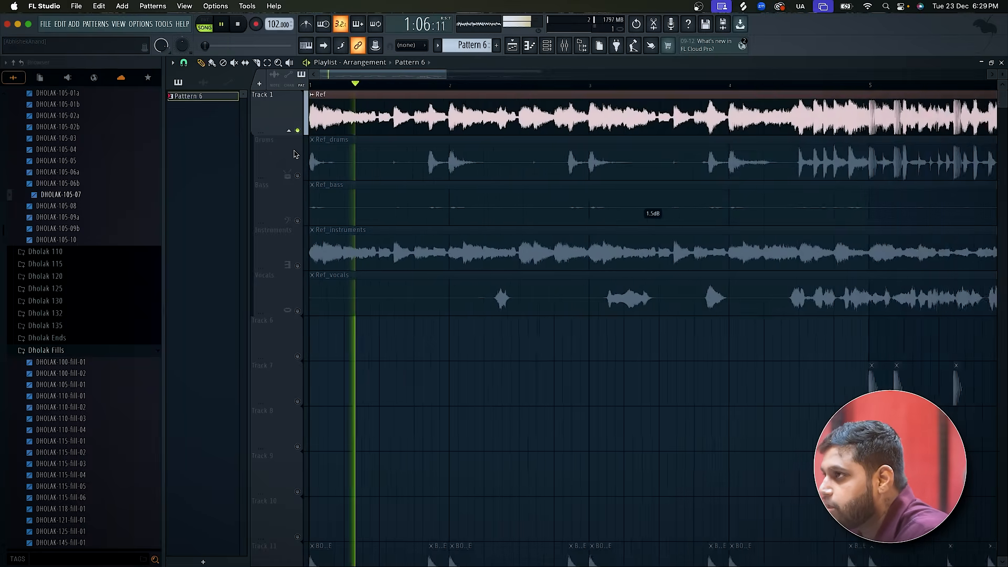
scroll(295, 152, down, 6)
scroll(295, 154, down, 4)
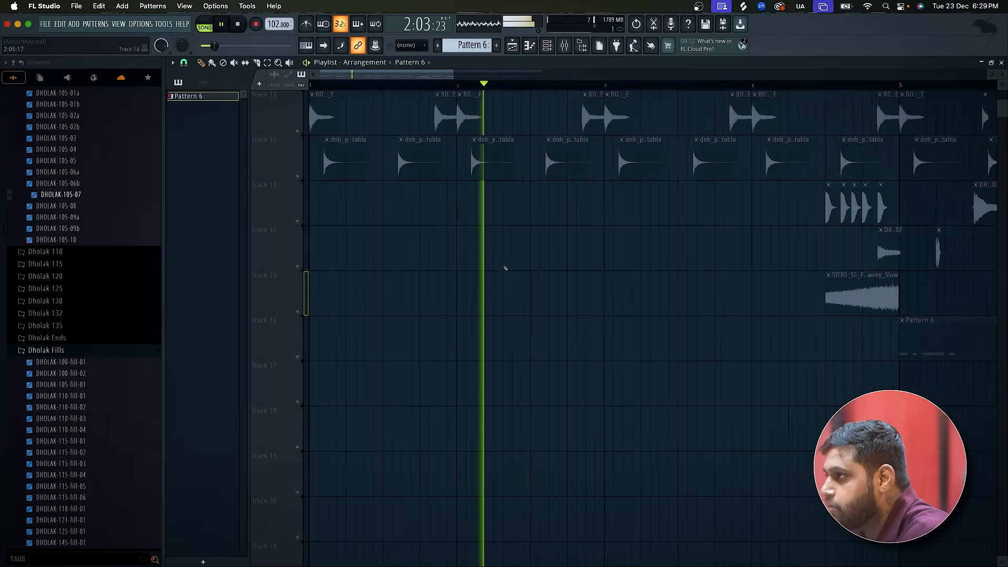
scroll(506, 268, down, 1)
scroll(506, 269, down, 1)
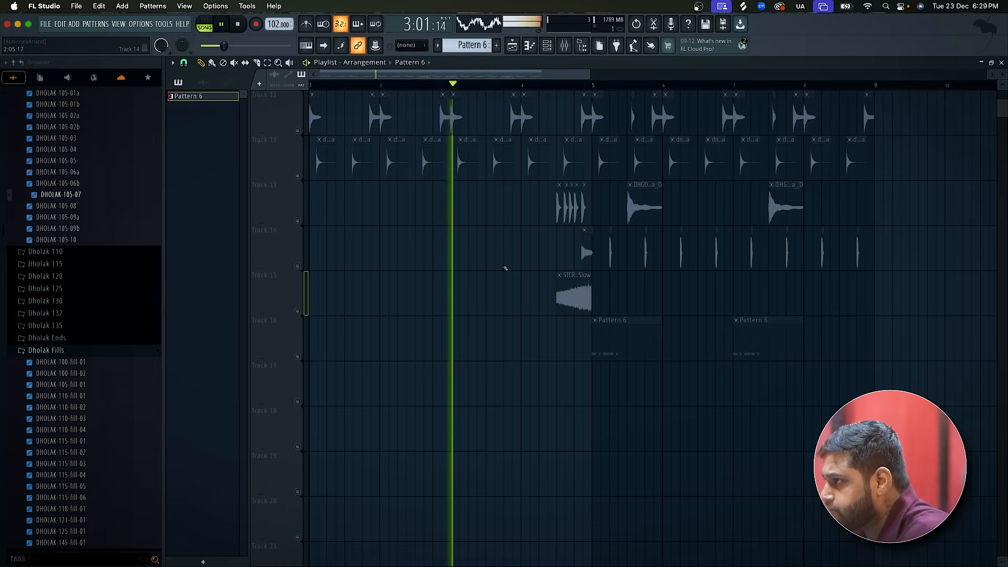
Stop the reference playback and switch the solo to Track 11.
scroll(506, 269, up, 2)
key(space)
click(297, 222)
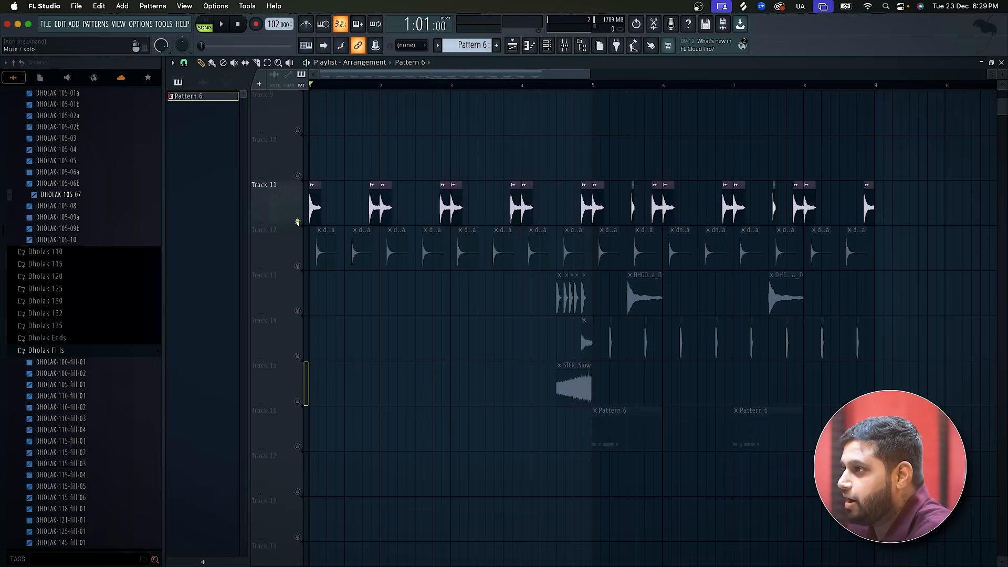
Bring Tracks 12 to 16 back in alongside Track 11 so all the sample layers are active.
click(298, 266)
click(298, 311)
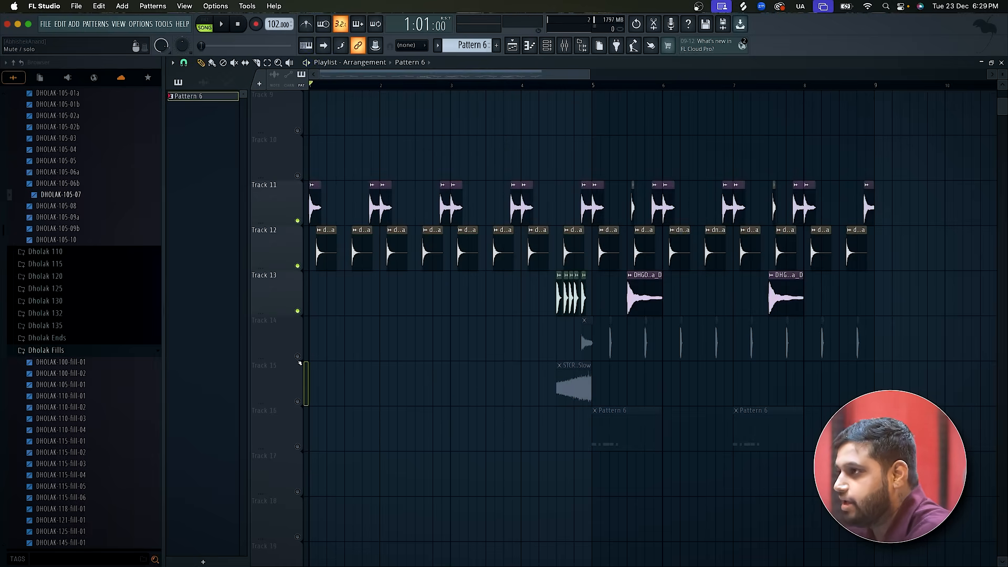
click(298, 447)
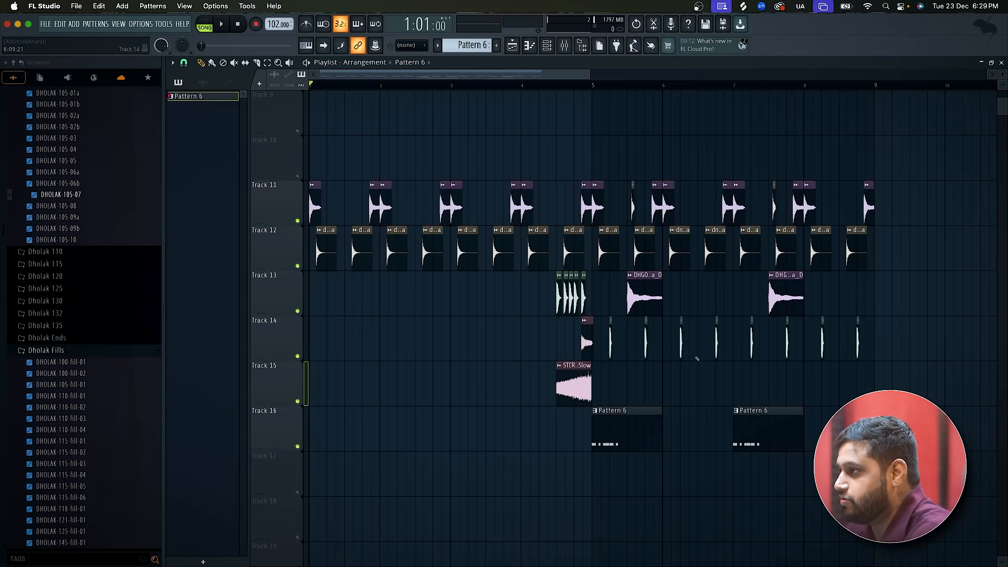
Switch to Splice, search for "indian shenai" and audition the results down to AR_WOI_80_shehnai_shuruaat_Dmin.wav.
key(super+Tab)
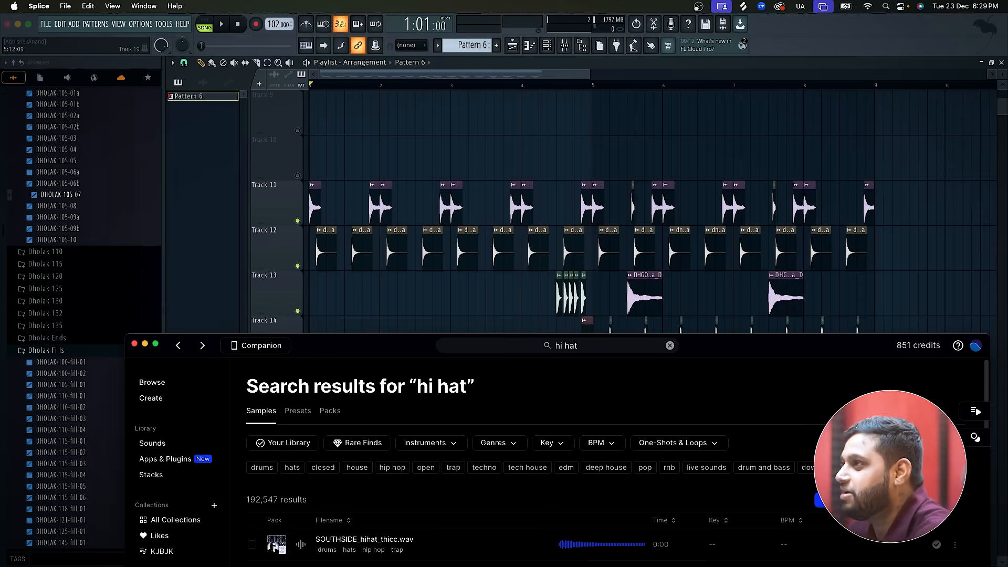
double_click(695, 350)
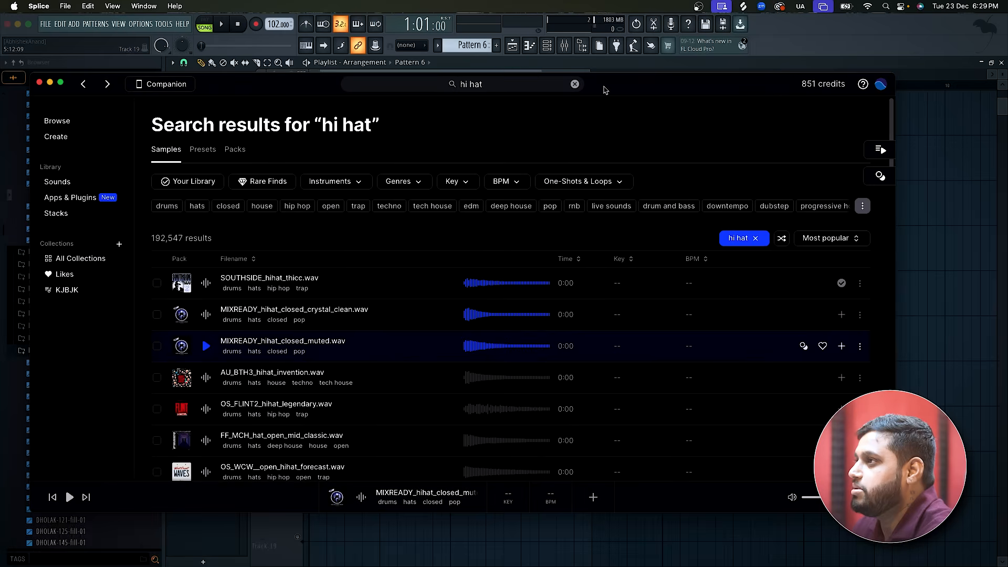
double_click(525, 79)
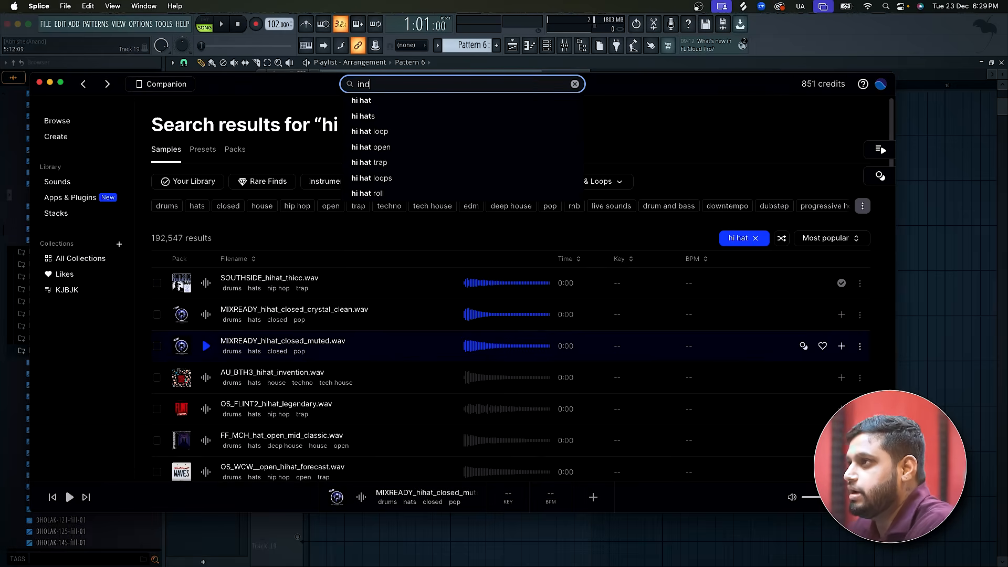
text(indian shenai)
key(Return)
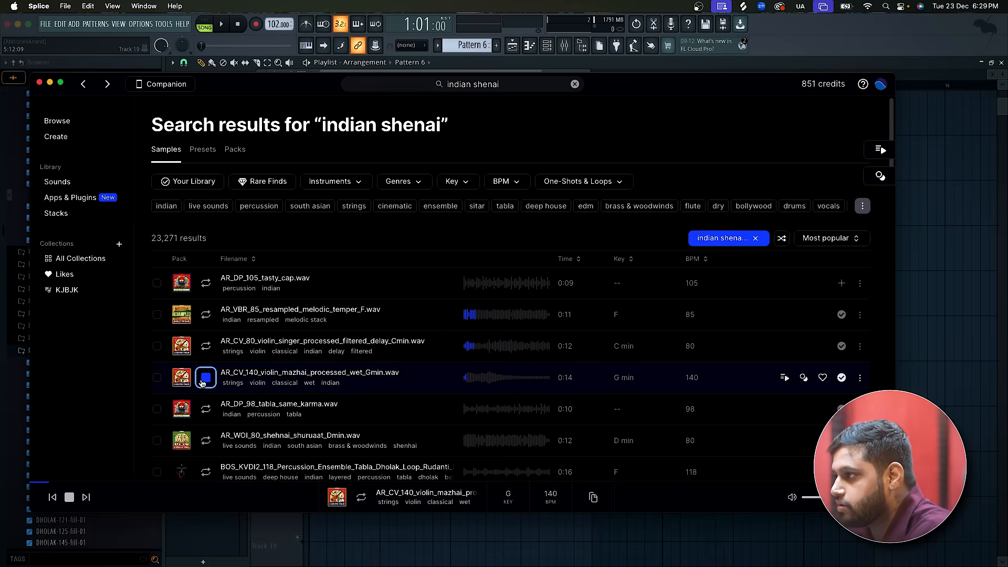
scroll(205, 447, down, 1)
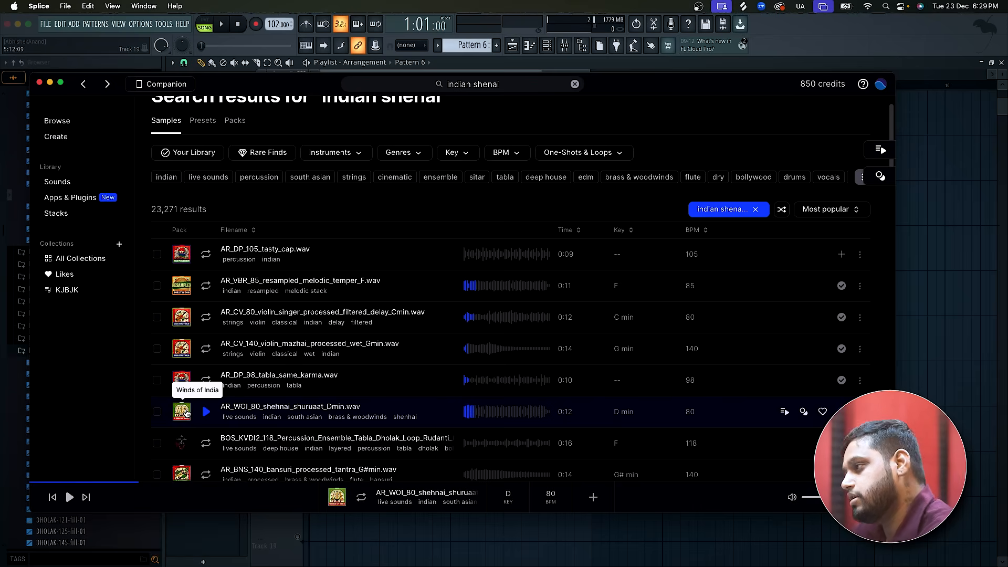
Place the AR_WOI_80_shehnai_shuruaat_Dmin sample from Splice at bar 1 of Track 17 in FL Studio and unmute that track.
drag(215, 444, 270, 466)
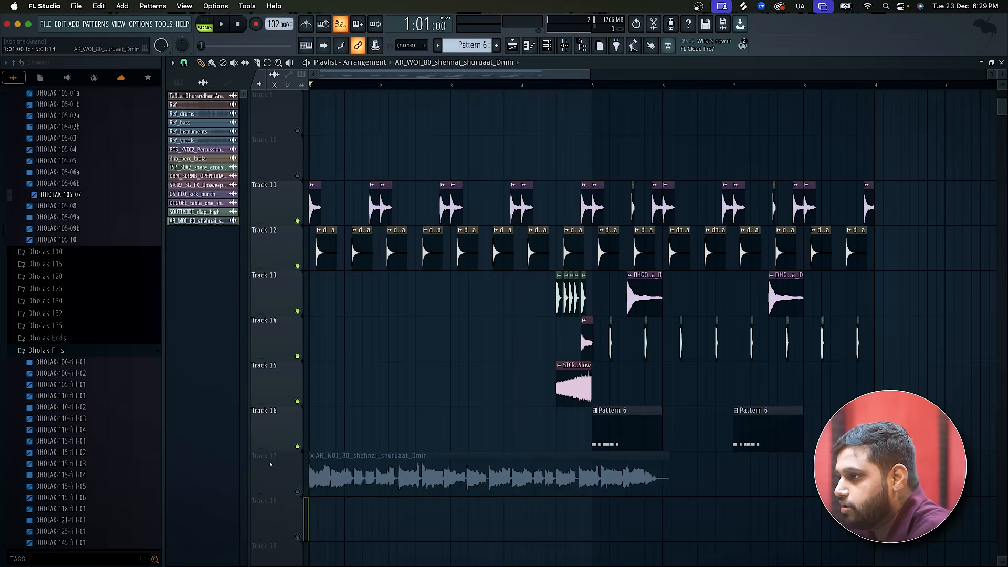
click(298, 491)
drag(368, 469, 364, 538)
drag(356, 472, 355, 455)
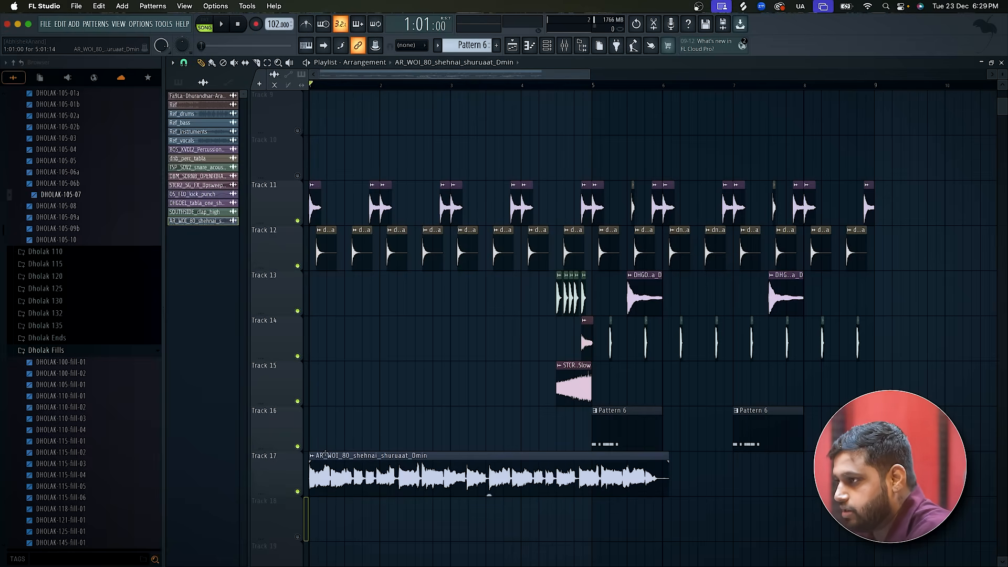
Try to fit the shehnai clip to the tempo with a length of 16 beats, and undo it.
scroll(336, 480, down, 2)
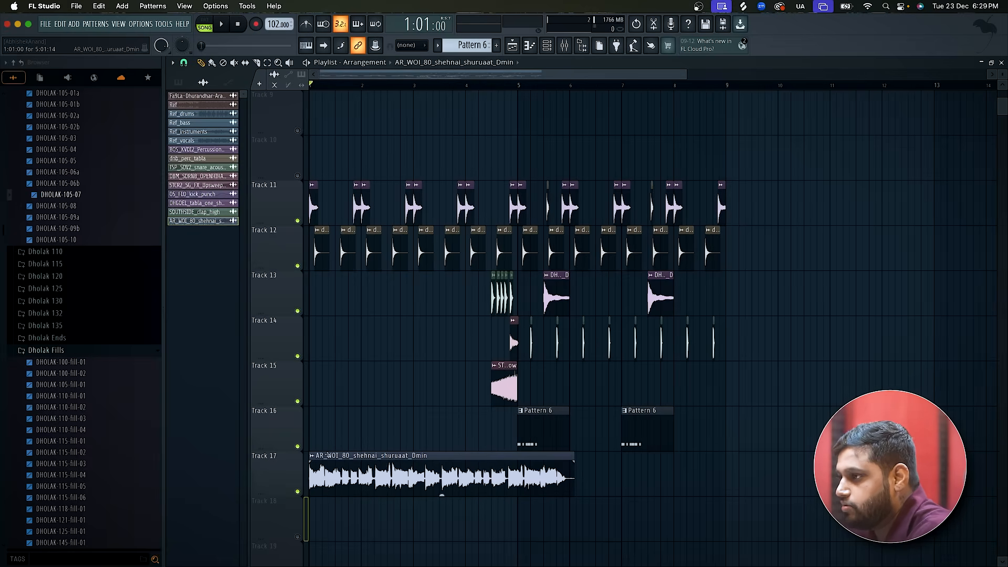
click(326, 455)
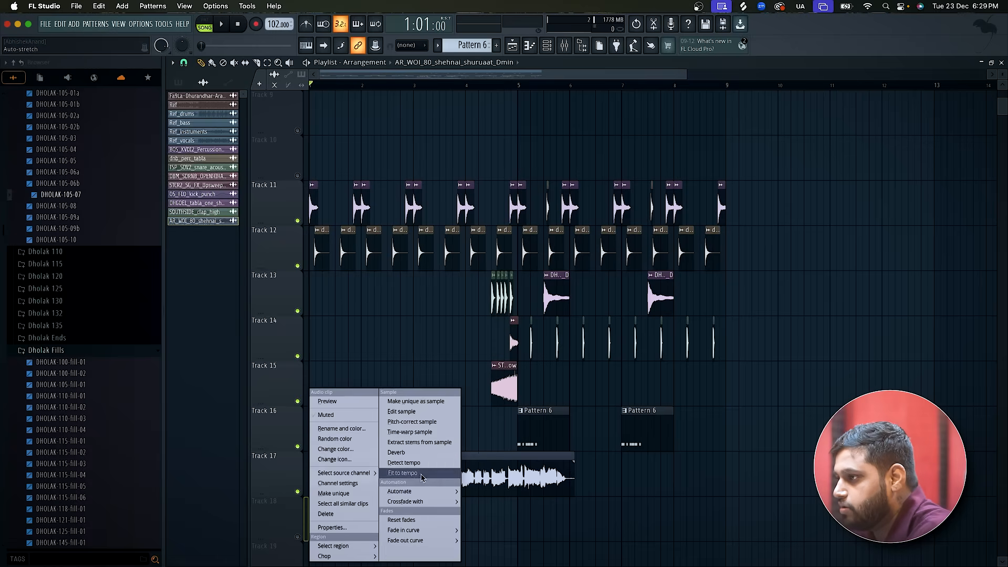
click(404, 473)
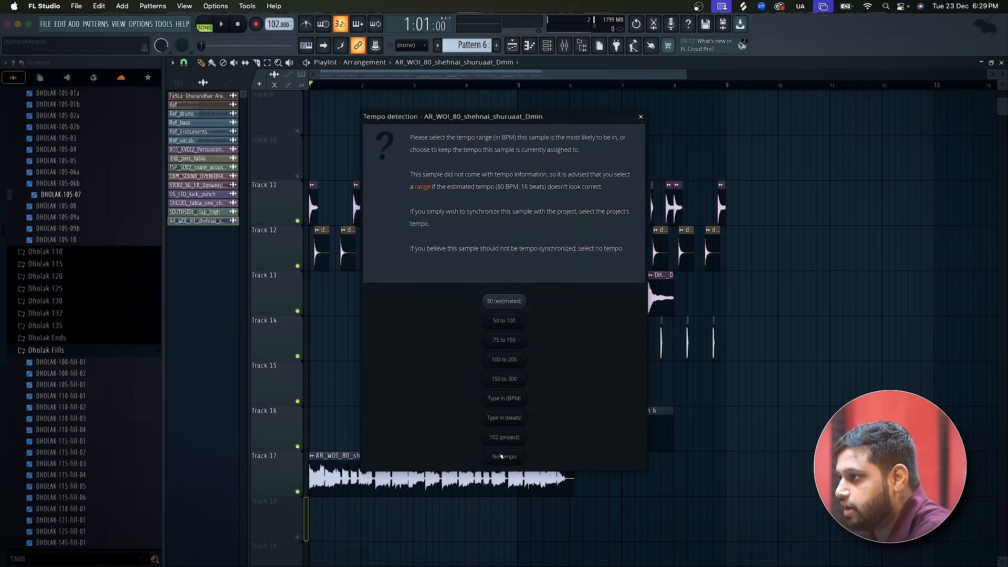
click(504, 418)
key(Return)
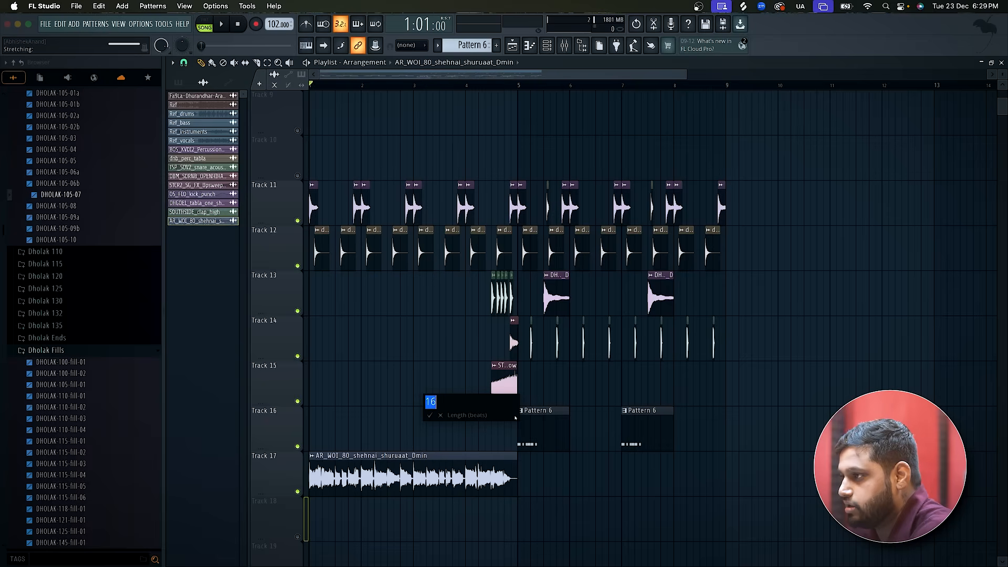
key(super+z)
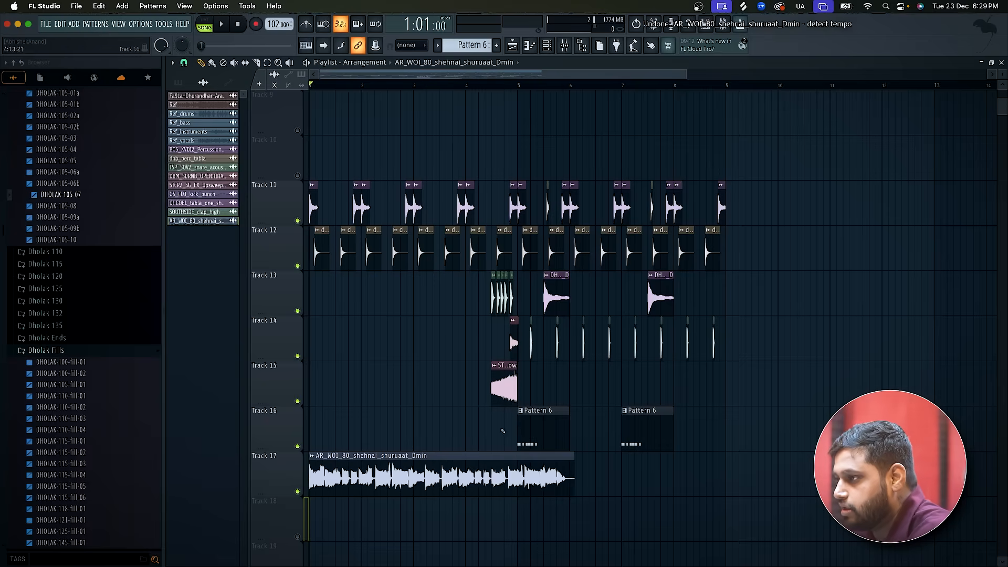
Fit the shehnai clip on Track 17 to the project tempo by its source BPM, accepting the offered value.
click(318, 455)
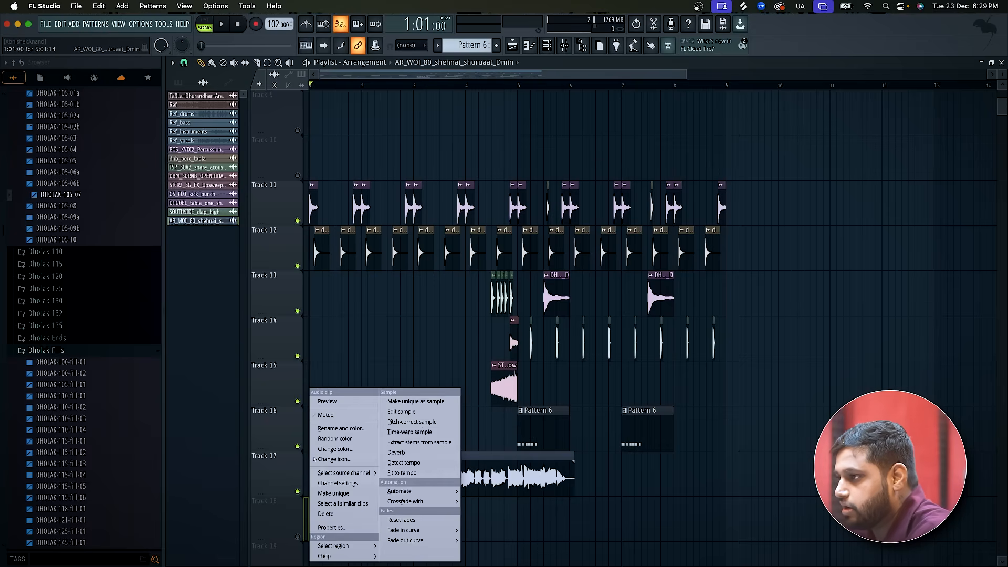
click(419, 466)
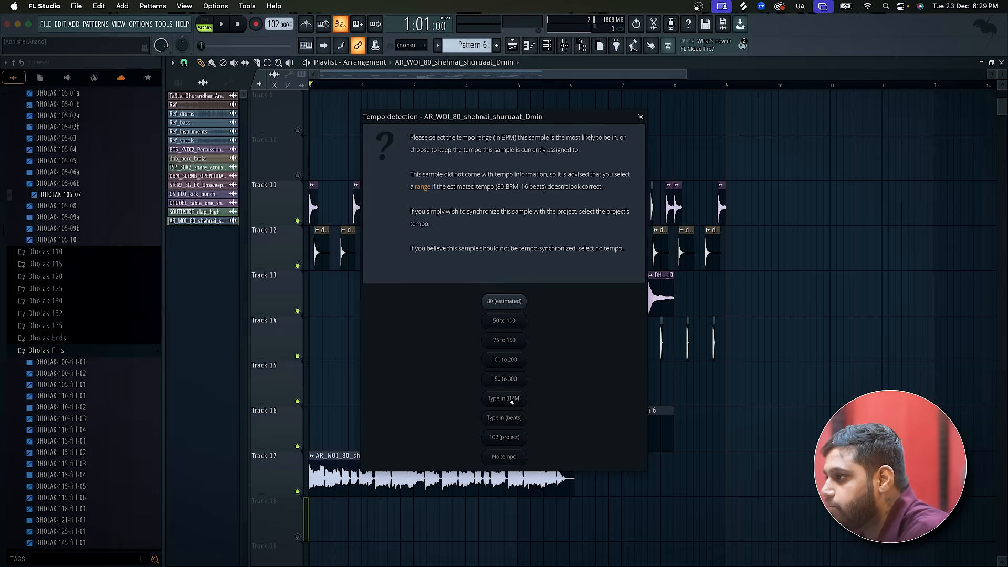
click(511, 399)
key(Return)
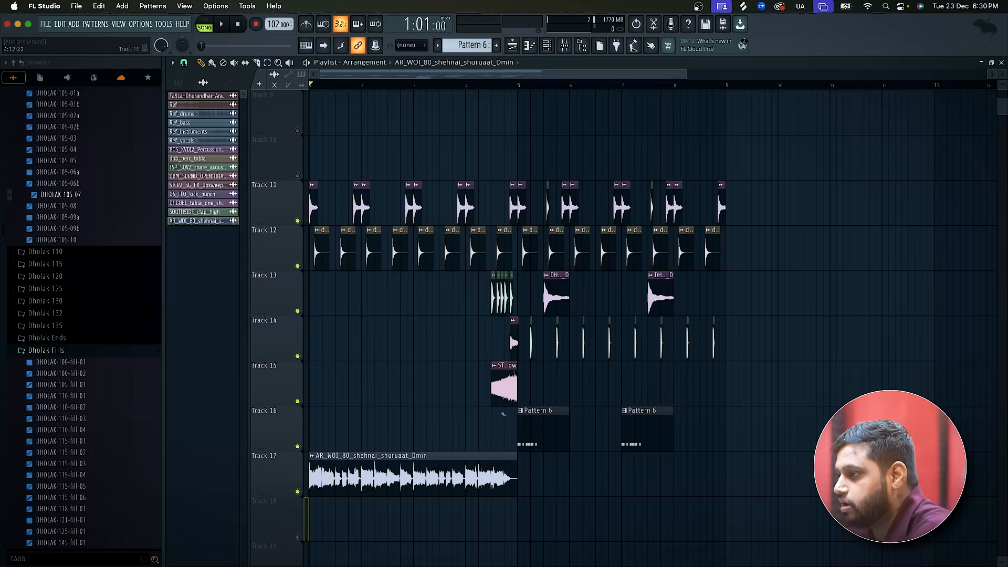
Play the arrangement from bar 1 with the Ref track muted to hear the shehnai clip with the drum layers.
key(space)
key(space)
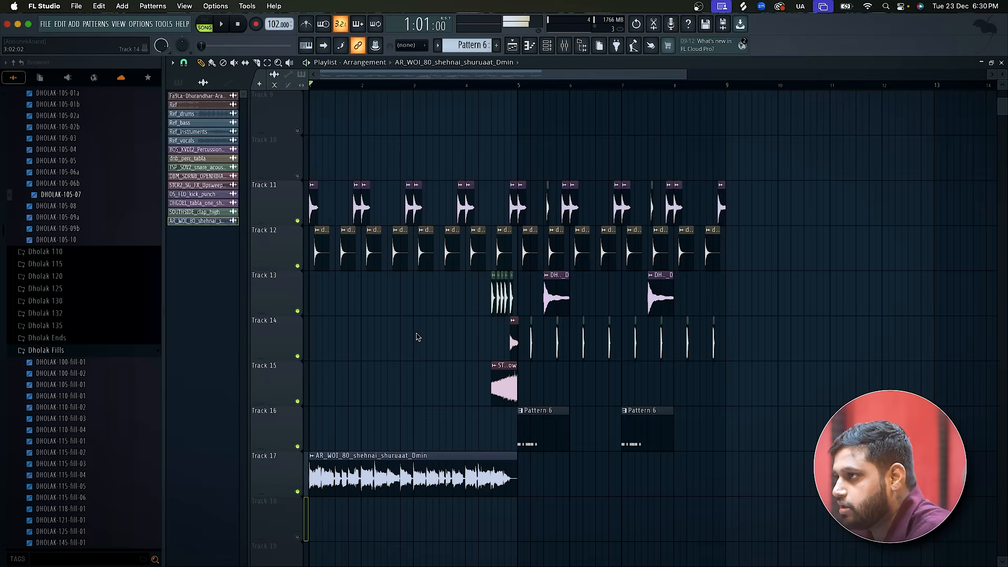
scroll(418, 337, up, 5)
click(298, 131)
key(space)
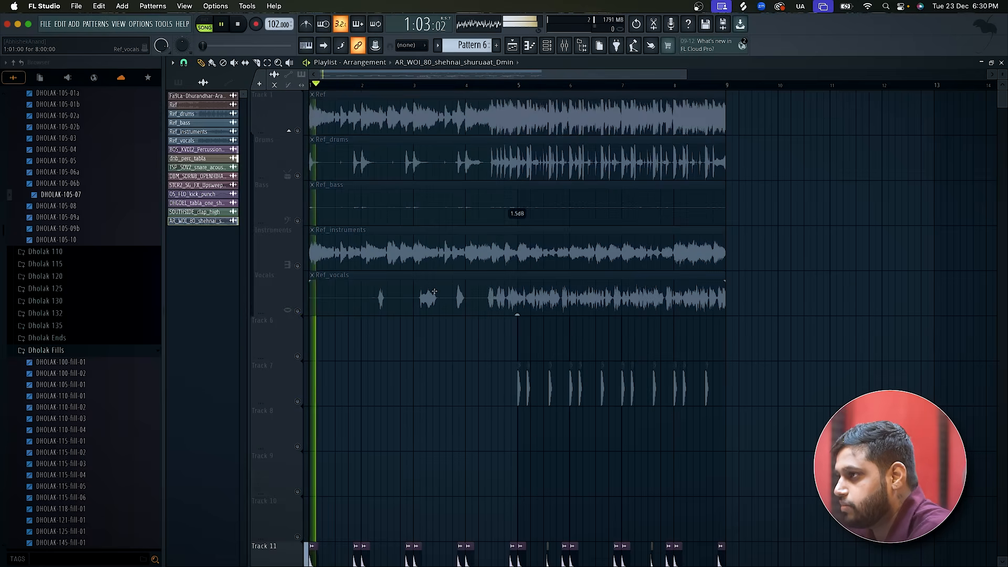
scroll(434, 291, down, 5)
scroll(434, 291, up, 2)
scroll(435, 291, down, 3)
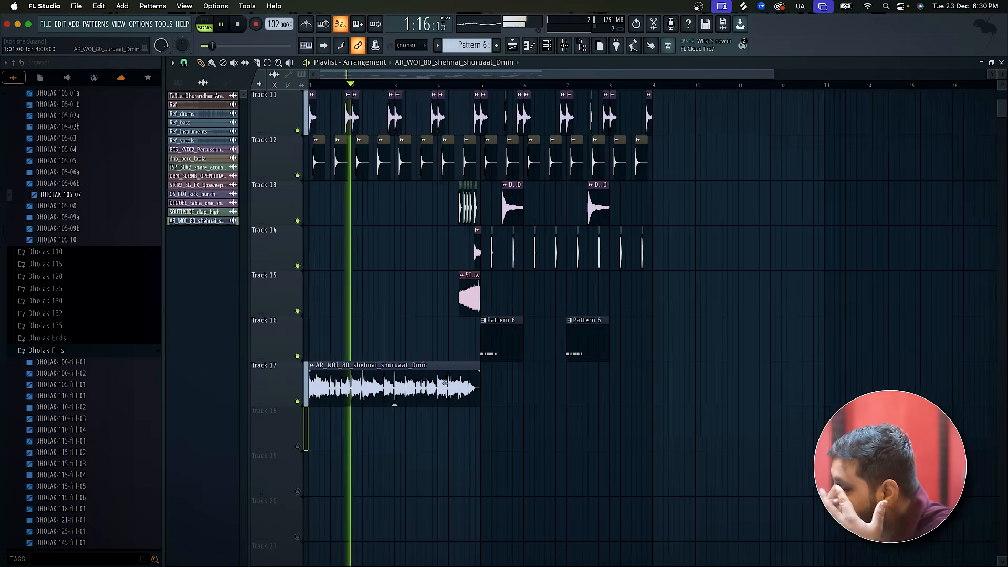
Look at the shehnai sample's channel settings, close them and stop playback.
double_click(446, 384)
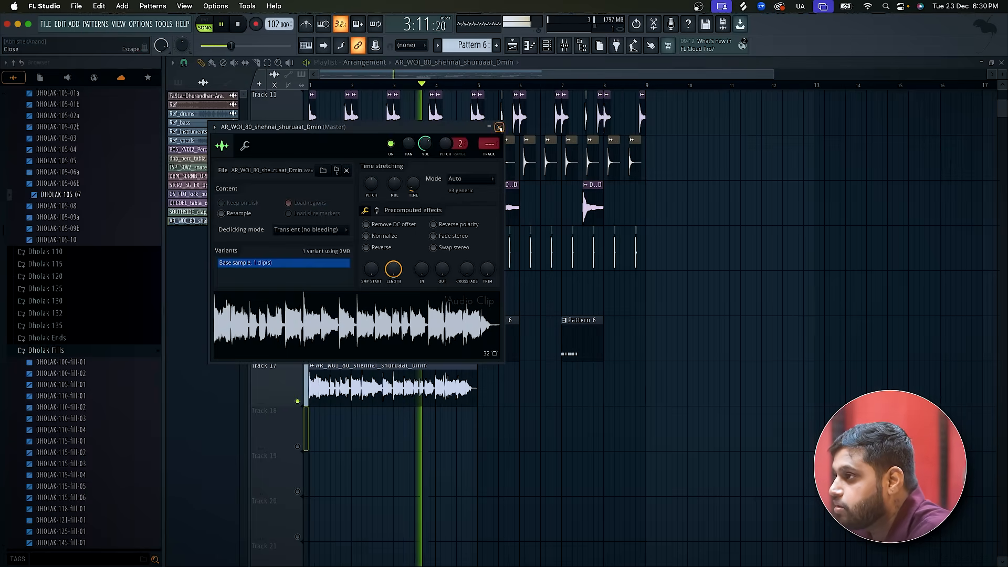
key(Escape)
key(space)
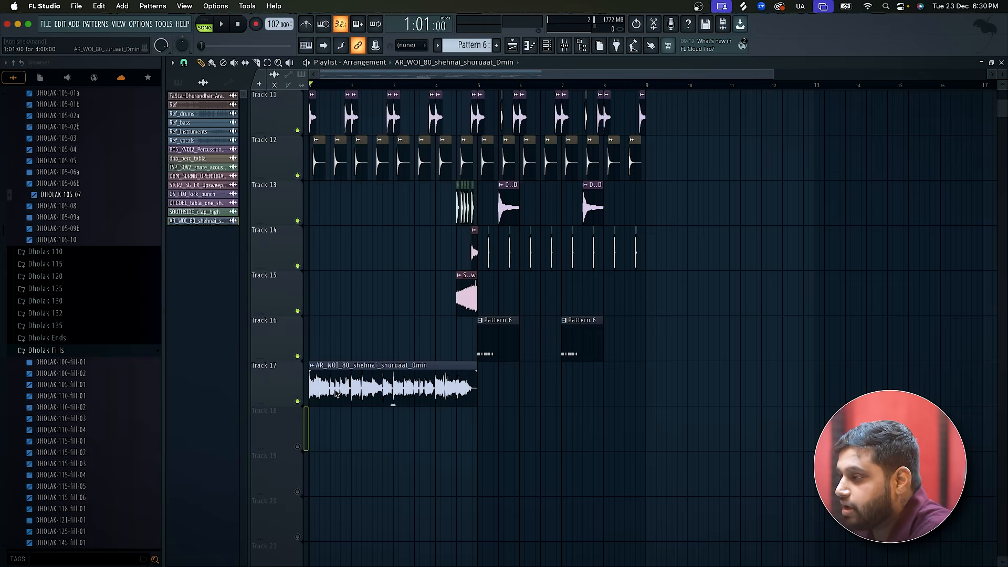
Solo the Instruments stem and the Ref track in turn and listen to the reference melody from bar 1.
scroll(314, 217, up, 7)
key(space)
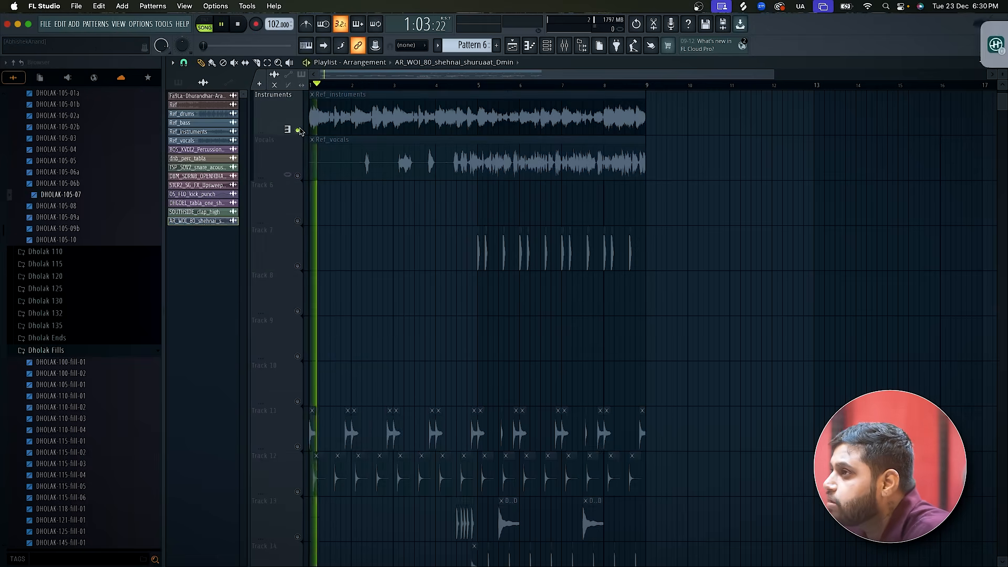
scroll(300, 131, up, 3)
right_click(298, 130)
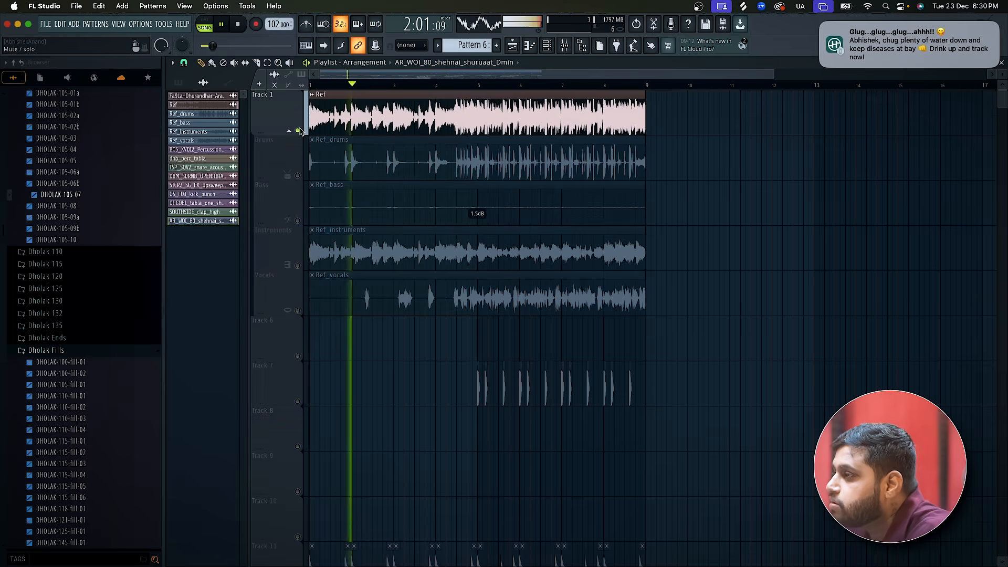
key(space)
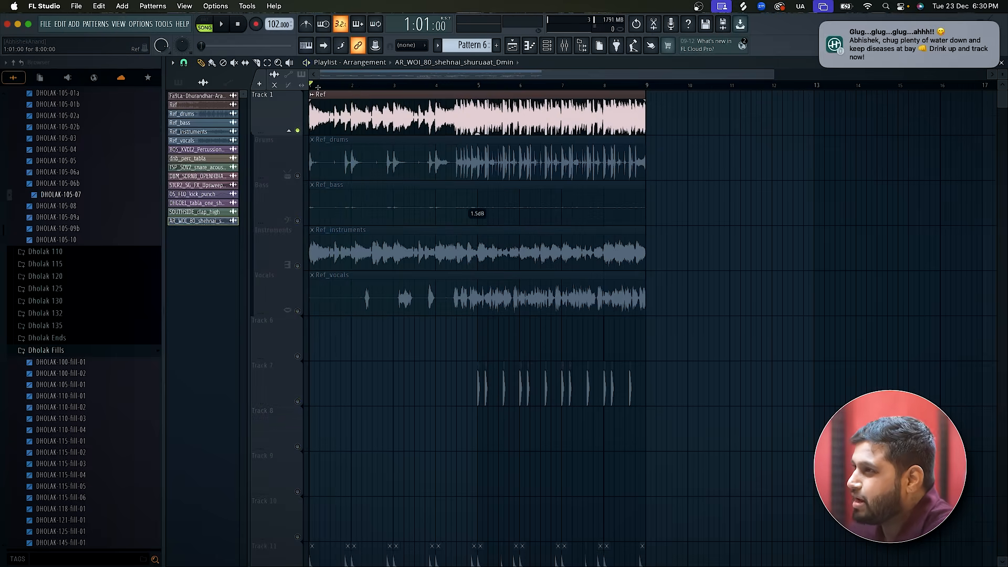
key(space)
scroll(386, 92, up, 5)
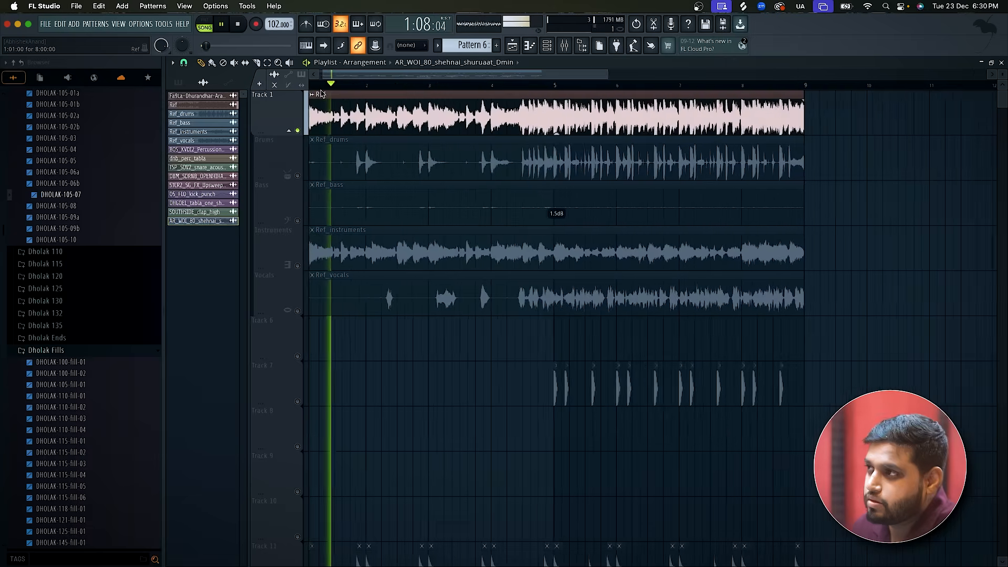
Play the soloed Ref track from bars 2, 3 and 4 to study how its melody repeats.
click(380, 86)
key(space)
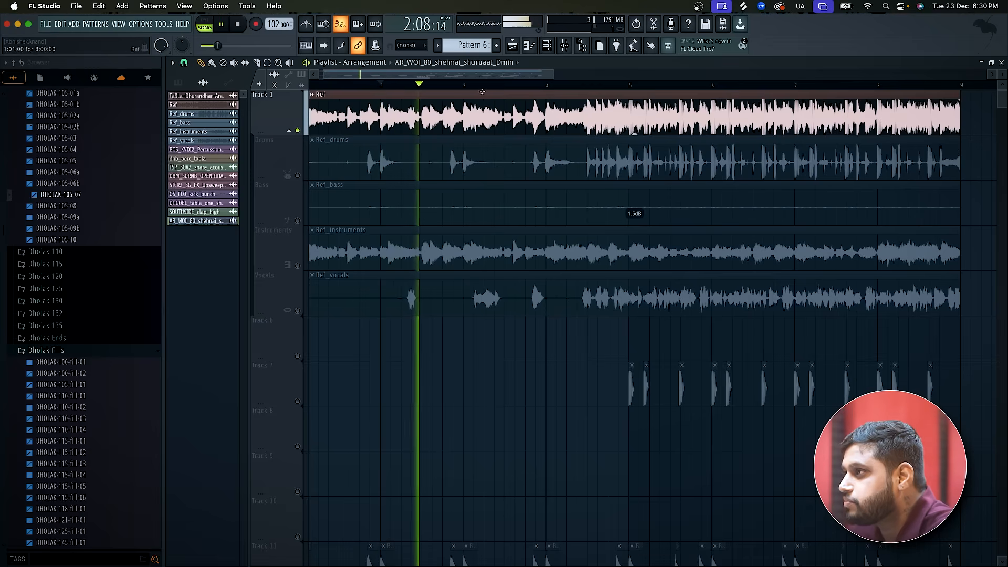
key(space)
click(464, 87)
key(space)
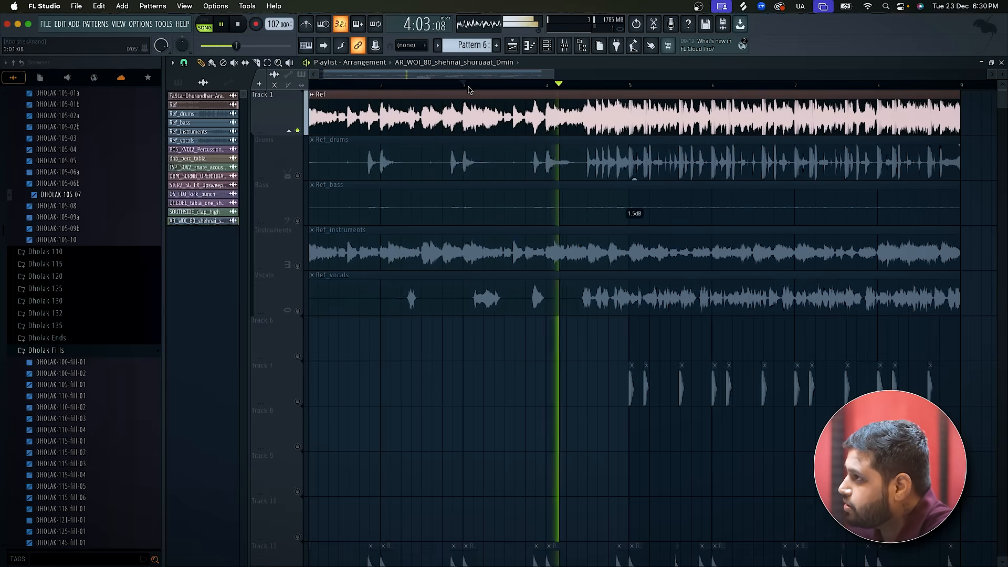
key(space)
scroll(467, 128, down, 3)
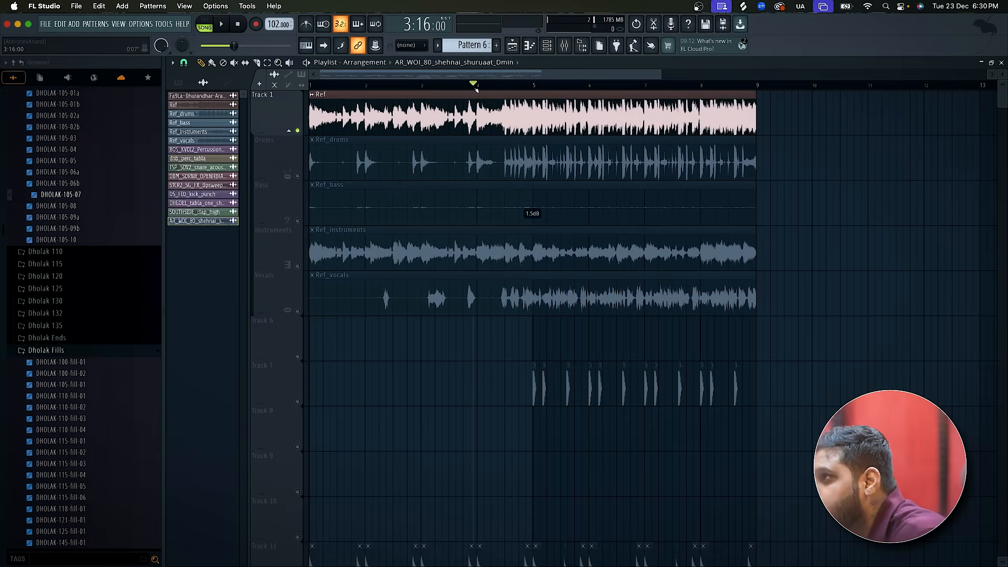
click(476, 87)
key(space)
Solo Track 17, audition the shehnai from bar 4, and slice its clip at bars 2, 3 and 4.
key(space)
scroll(524, 403, down, 5)
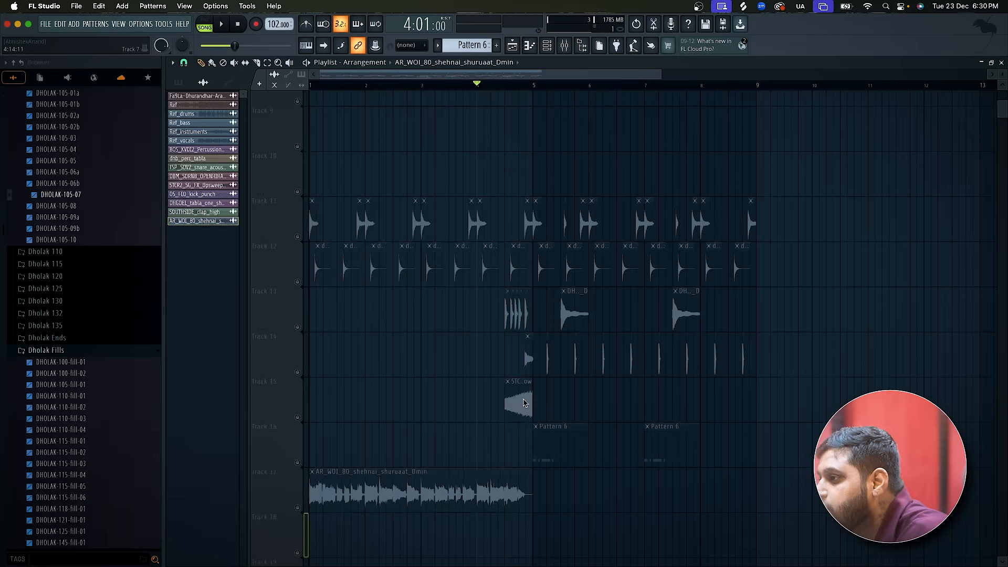
scroll(524, 404, down, 3)
click(298, 357)
key(space)
key(space)
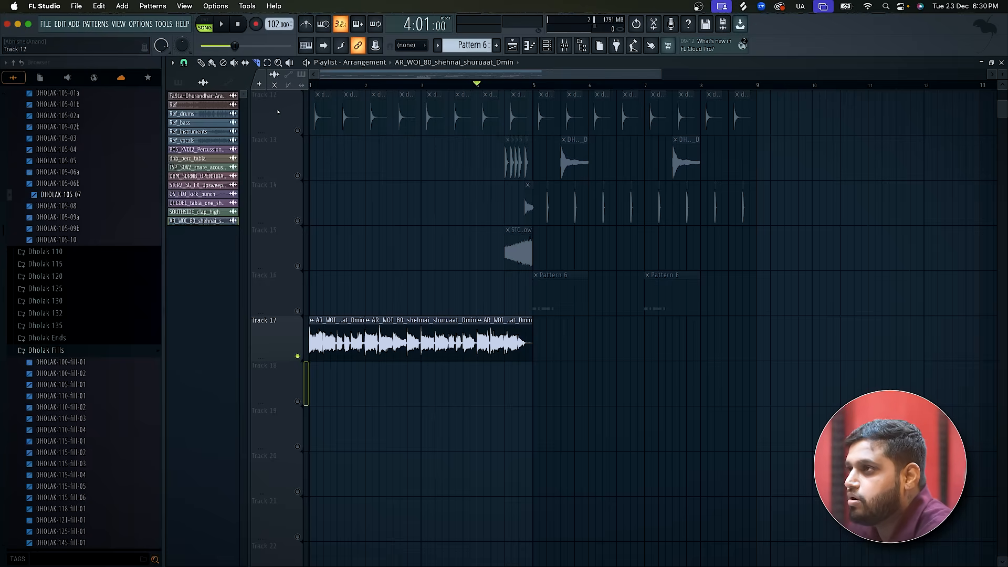
right_click(423, 336)
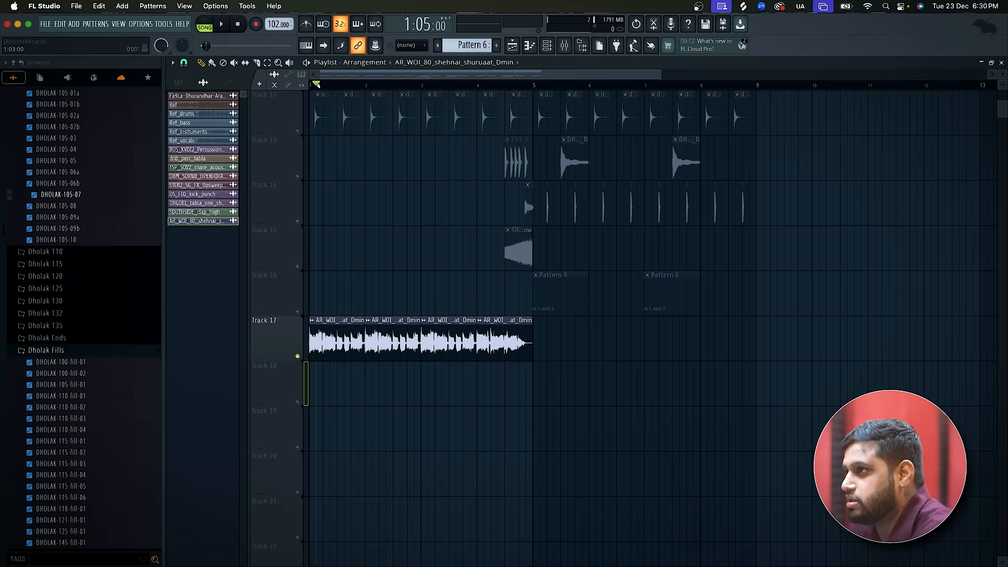
Play the sliced shehnai clips on the soloed Track 17 near the start of bar 1, and stop.
key(space)
scroll(297, 240, up, 3)
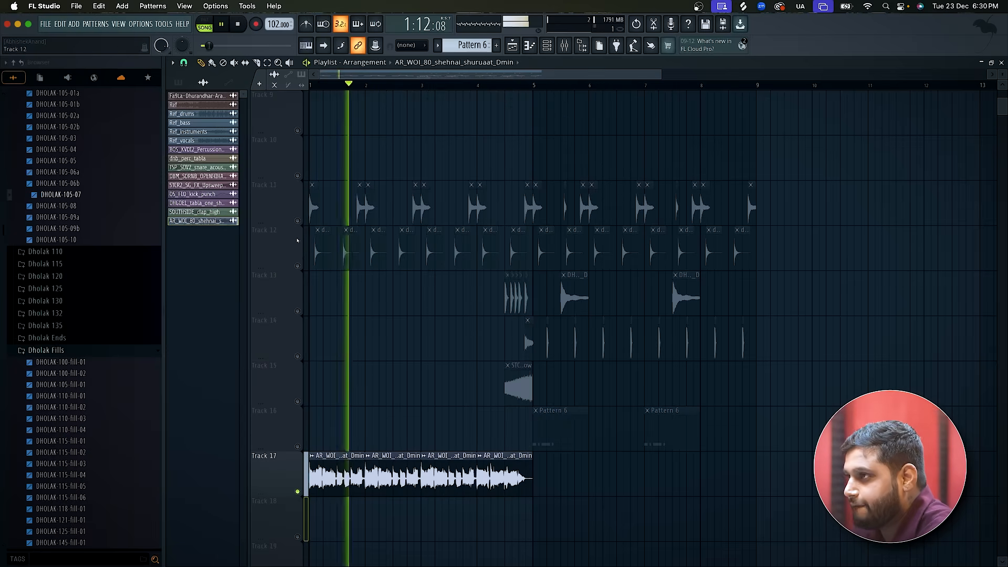
scroll(297, 240, up, 8)
key(space)
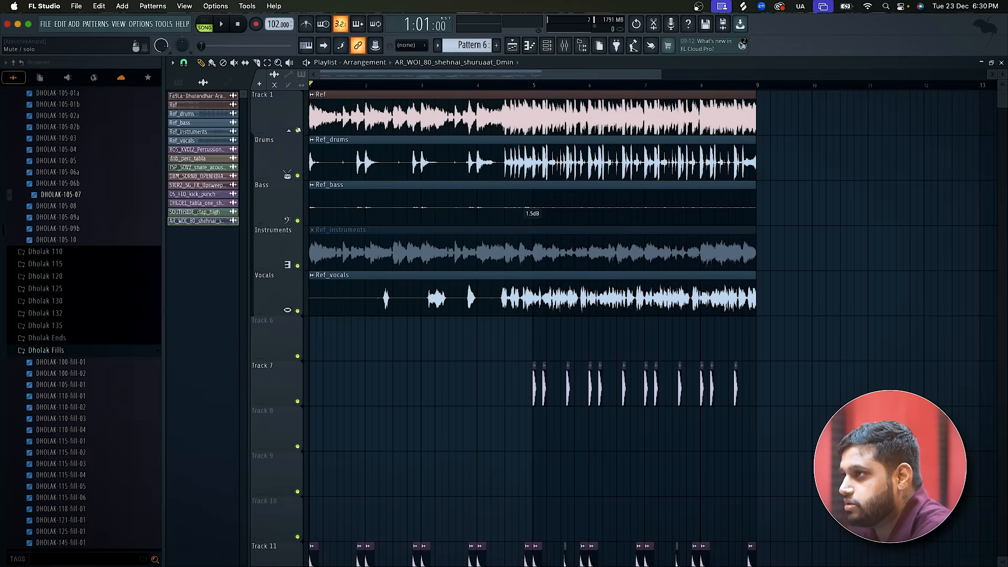
Mute the Ref track and the drums, bass and vocals stems, and play the arrangement from bar 1.
click(297, 130)
click(298, 176)
click(297, 221)
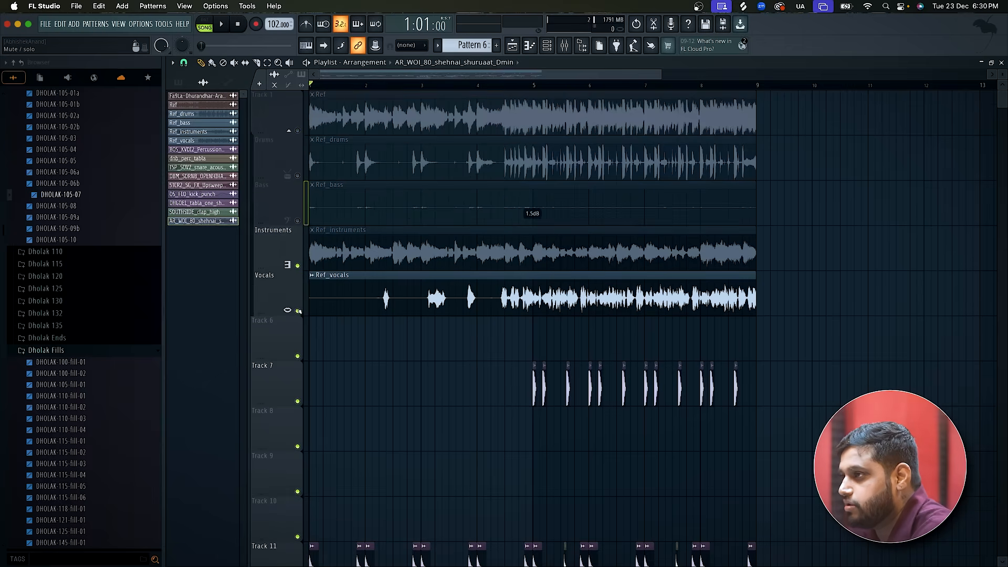
click(297, 311)
key(space)
scroll(403, 412, down, 13)
scroll(404, 414, down, 3)
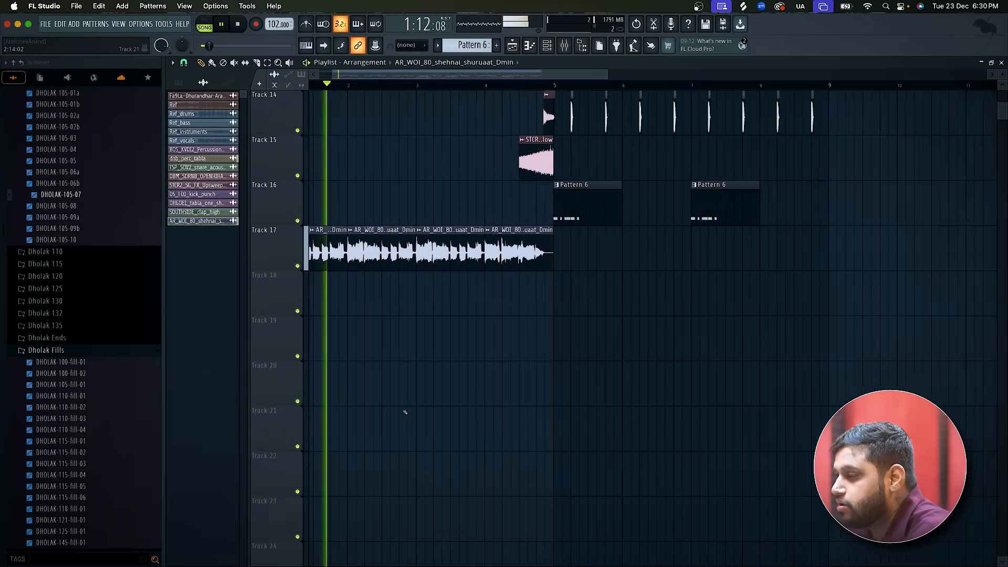
Duplicate all the sliced shehnai clips on Track 17 to bars 5 through 8, and delete the stray shehnai clip on Track 18.
click(268, 63)
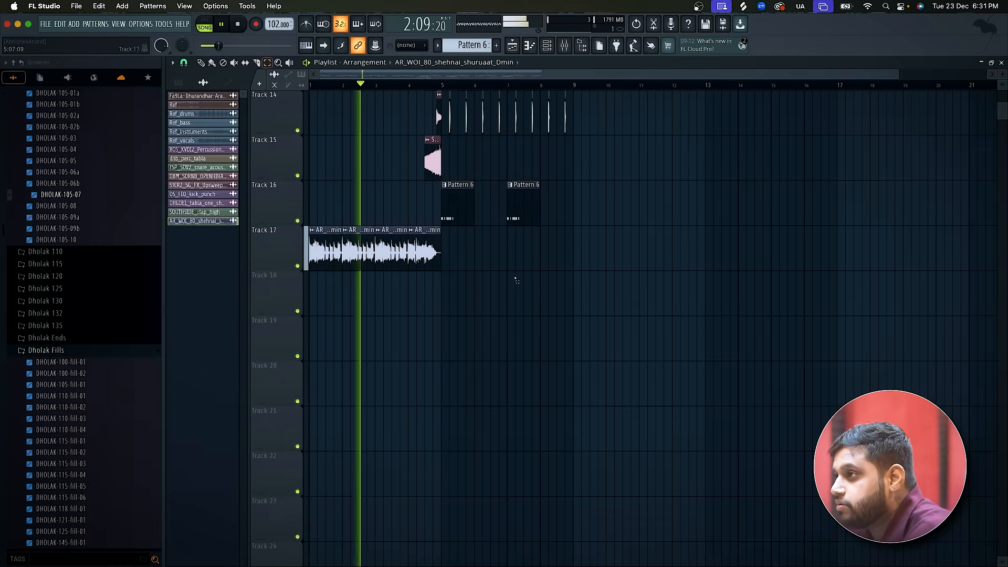
drag(516, 280, 261, 248)
click(204, 63)
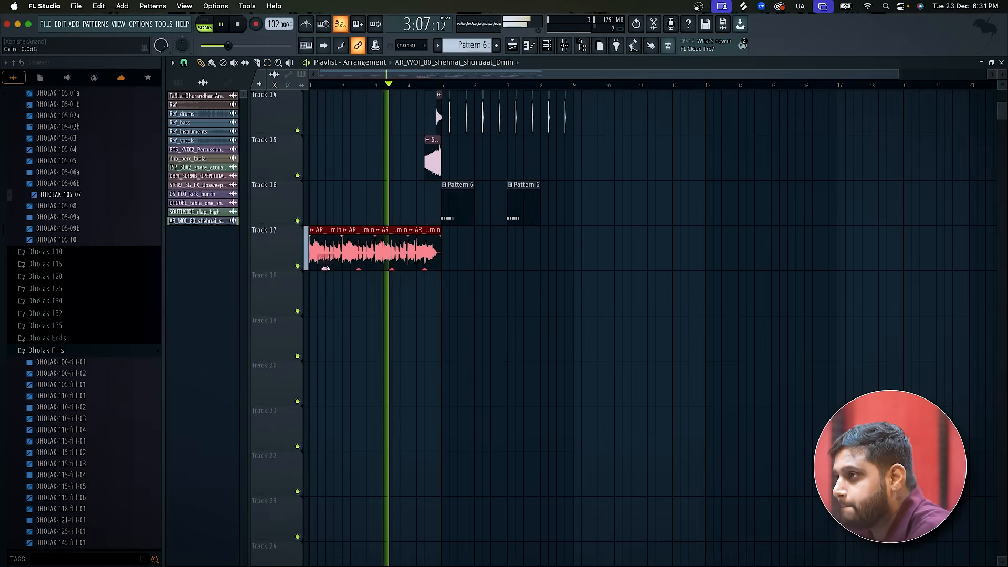
key(ctrl+b)
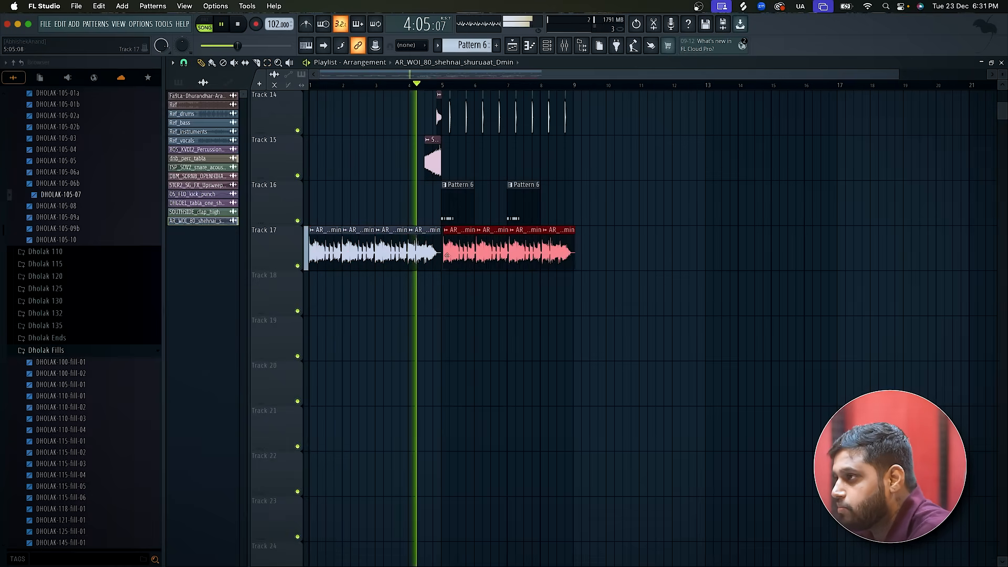
scroll(453, 258, up, 5)
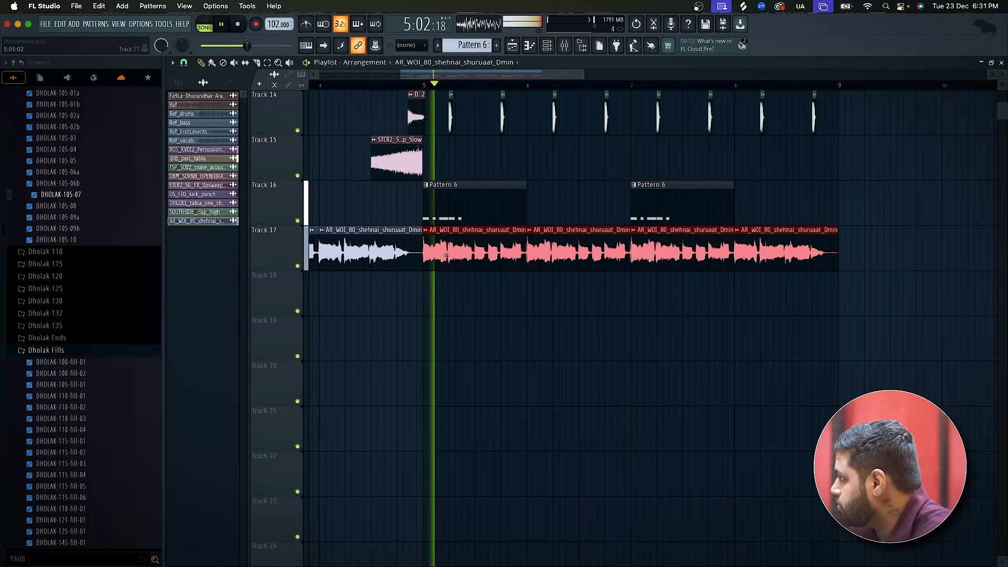
scroll(452, 260, down, 3)
click(698, 312)
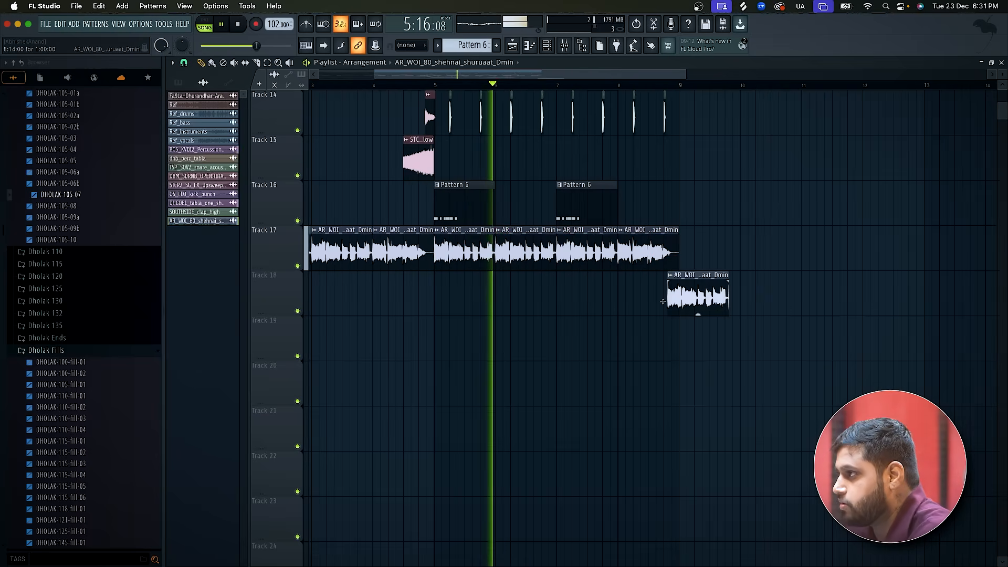
right_click(700, 303)
Listen to the drums together with the duplicated shehnai from bar 5 onward, and stop playback.
scroll(699, 303, up, 5)
scroll(699, 303, down, 1)
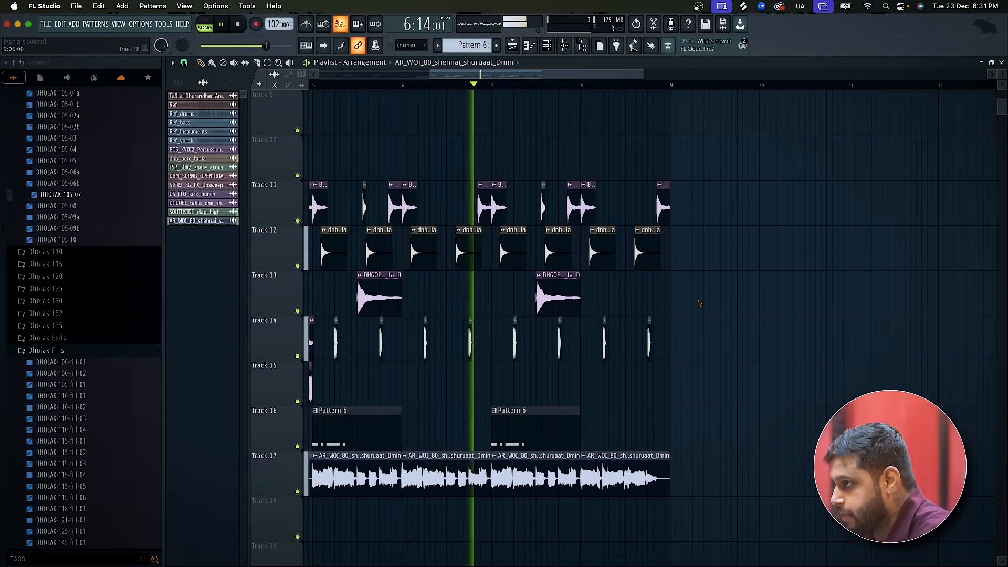
scroll(700, 303, down, 1)
scroll(502, 355, up, 4)
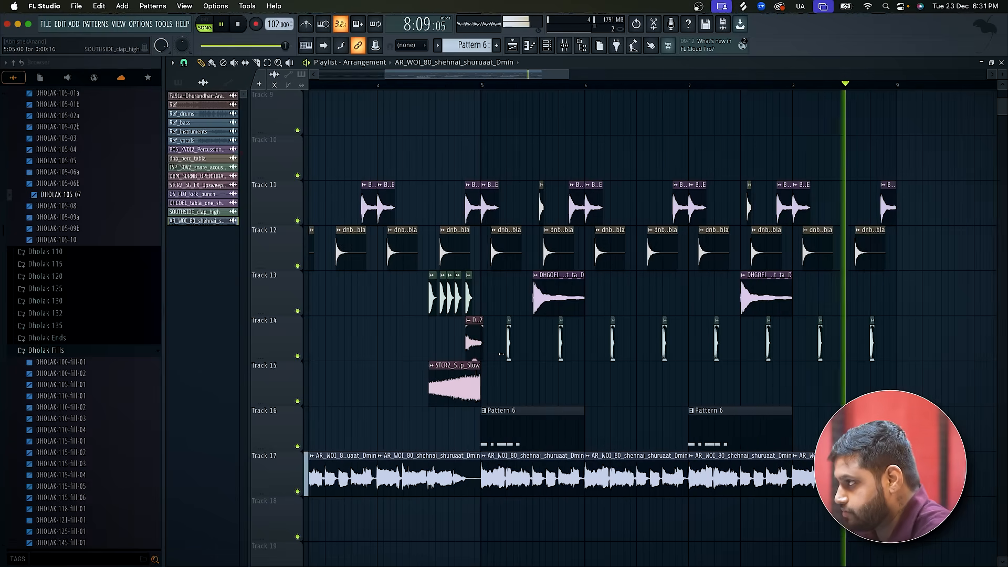
scroll(504, 357, down, 2)
key(space)
Place DBM_SDRNB_OPENHIHAT_02 clips on Track 15 just after the start of bar 5, late in bar 6 and early in bar 7.
scroll(505, 359, up, 2)
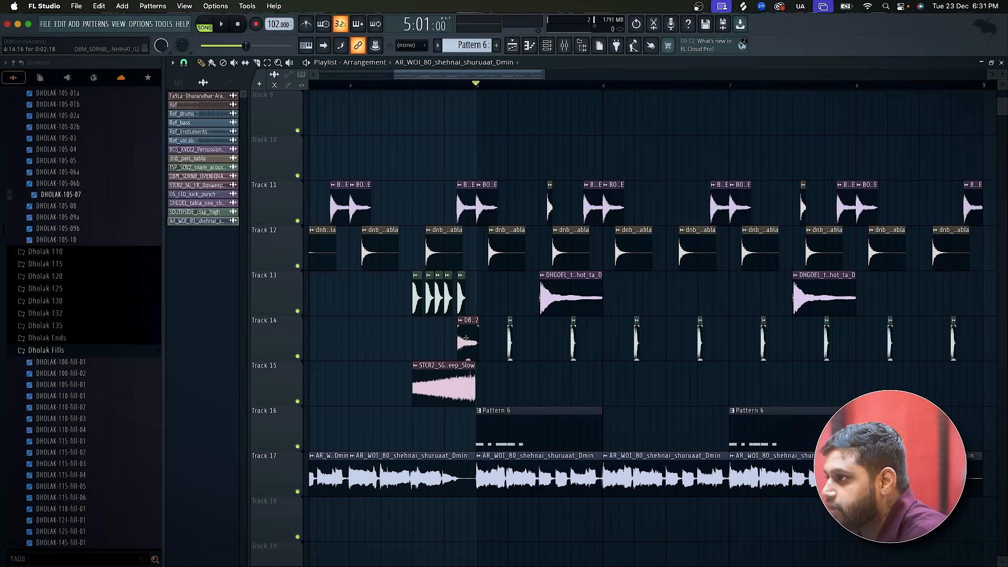
scroll(491, 396, up, 5)
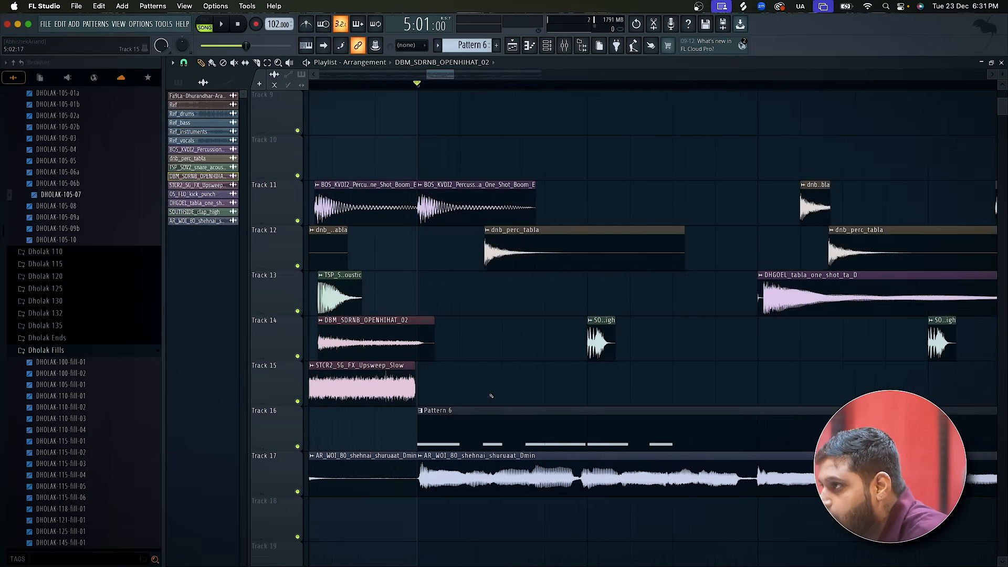
key(space)
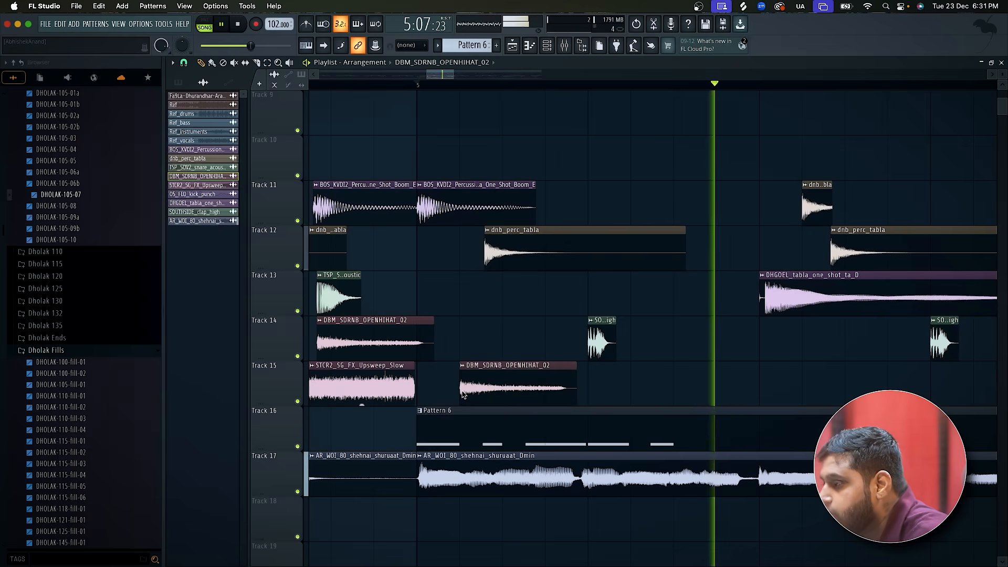
scroll(465, 394, down, 2)
scroll(559, 391, down, 2)
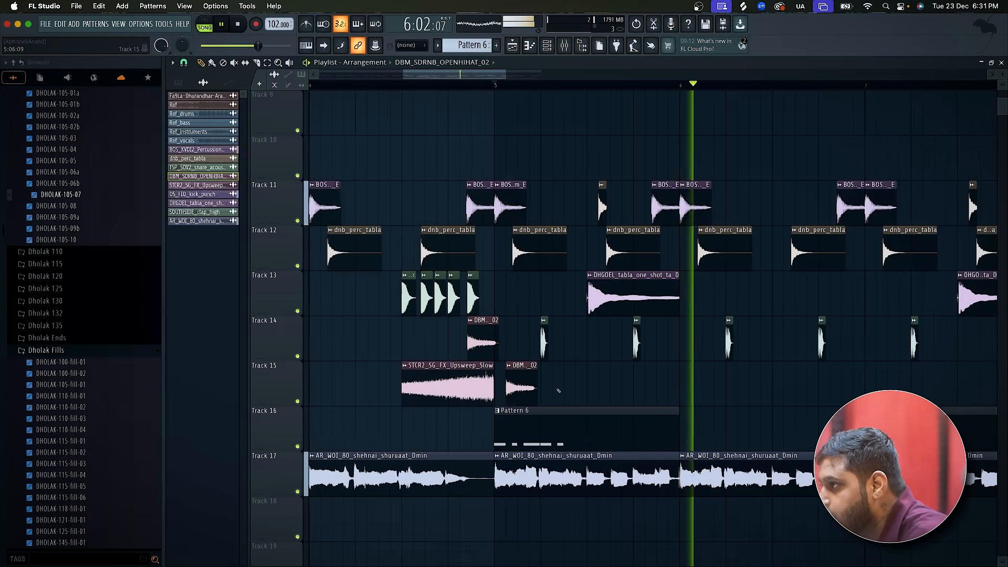
click(817, 389)
click(887, 389)
key(space)
Play the arrangement from bar 7 and add another open hi-hat clip on Track 15 in the second half of bar 8.
scroll(887, 388, right, 3)
scroll(888, 388, up, 1)
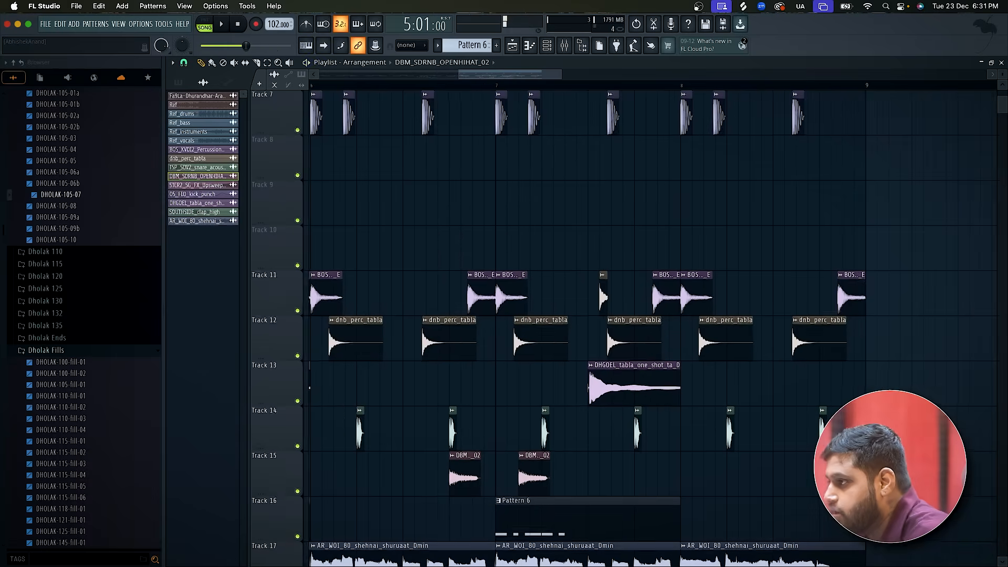
scroll(887, 388, down, 3)
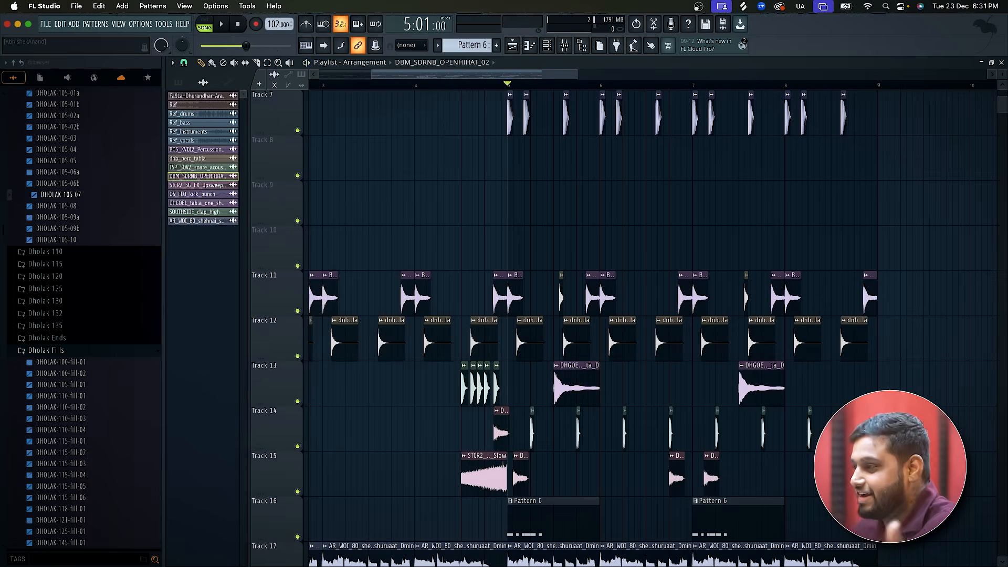
scroll(779, 473, down, 2)
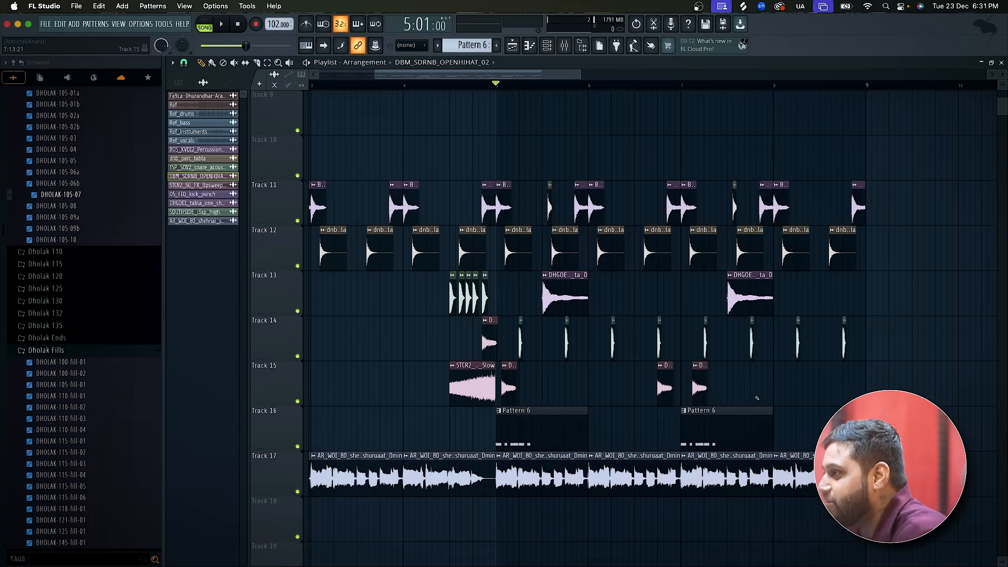
scroll(777, 494, up, 3)
key(space)
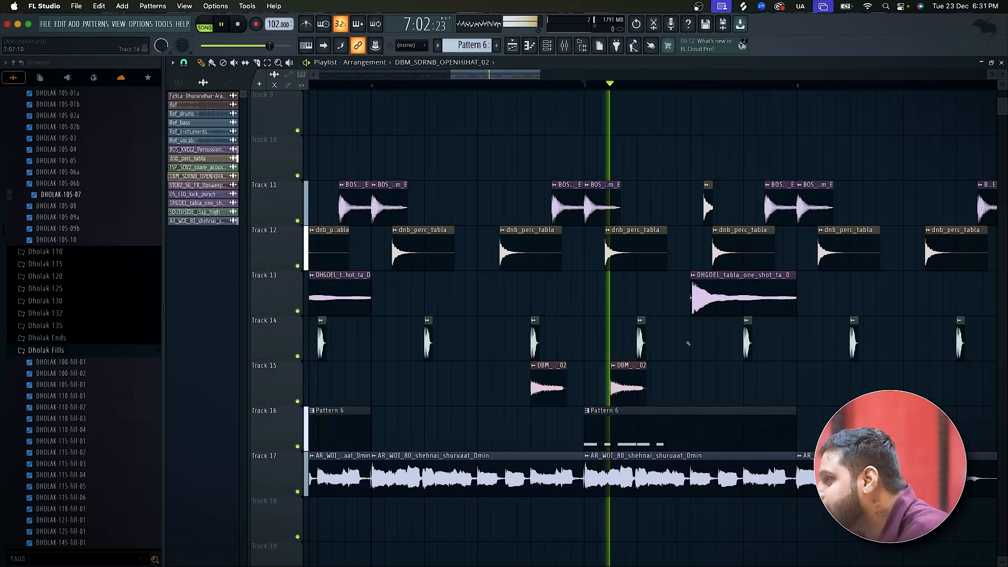
scroll(790, 400, down, 2)
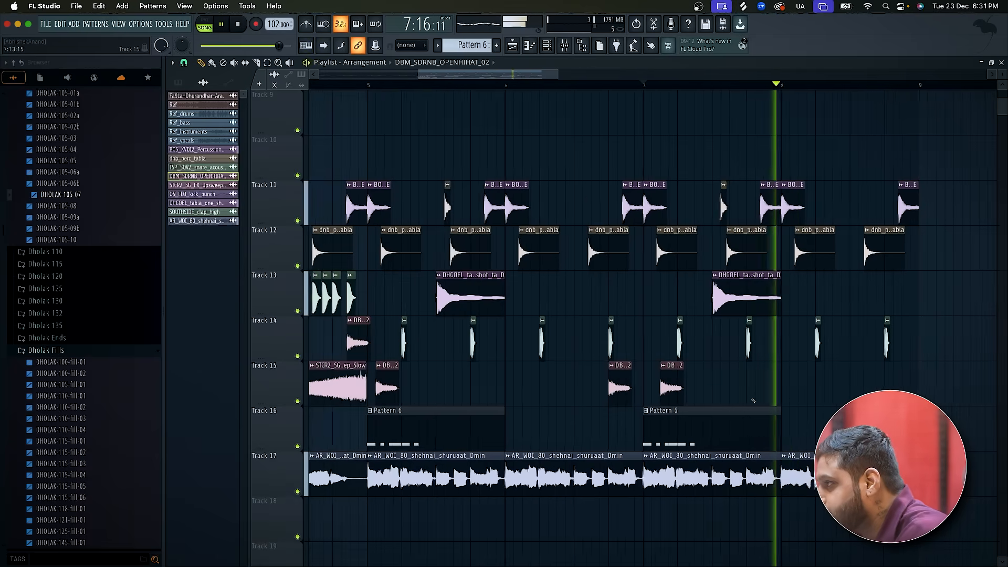
click(865, 387)
scroll(865, 387, down, 3)
key(space)
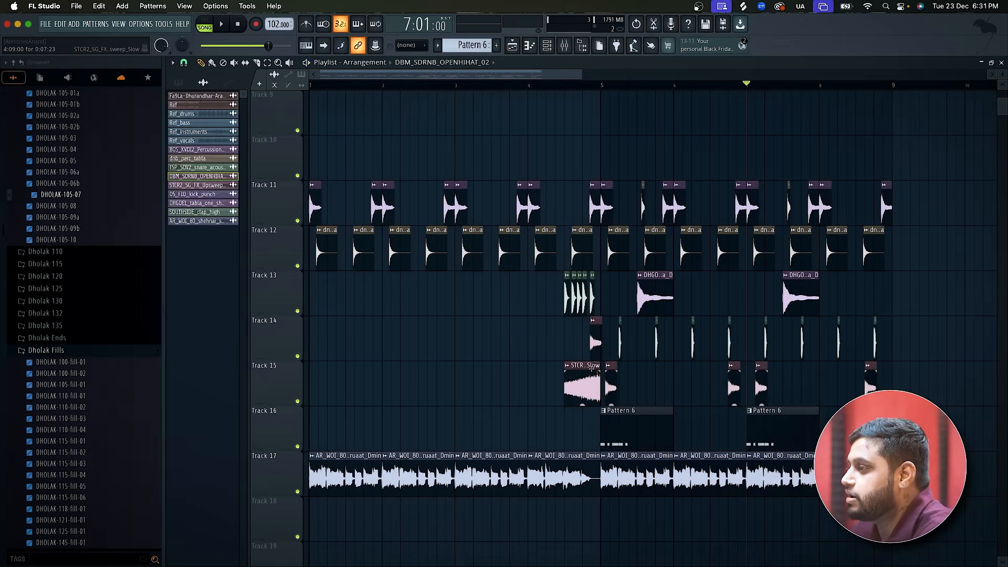
Unmute the Ref clip, solo Track 1 and play it from bar 1.
scroll(603, 374, up, 3)
click(591, 370)
scroll(573, 362, down, 3)
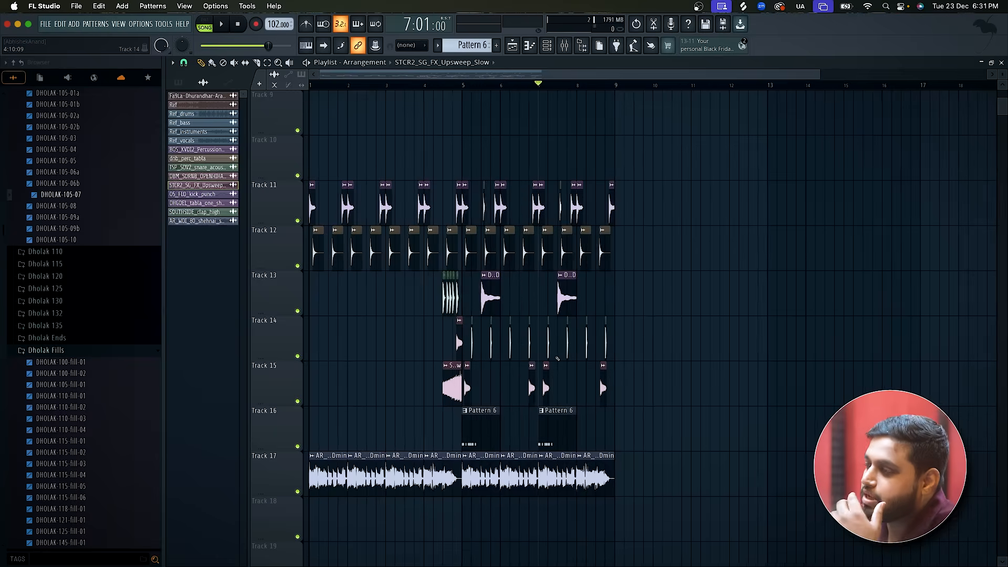
scroll(562, 360, up, 5)
scroll(558, 359, up, 1)
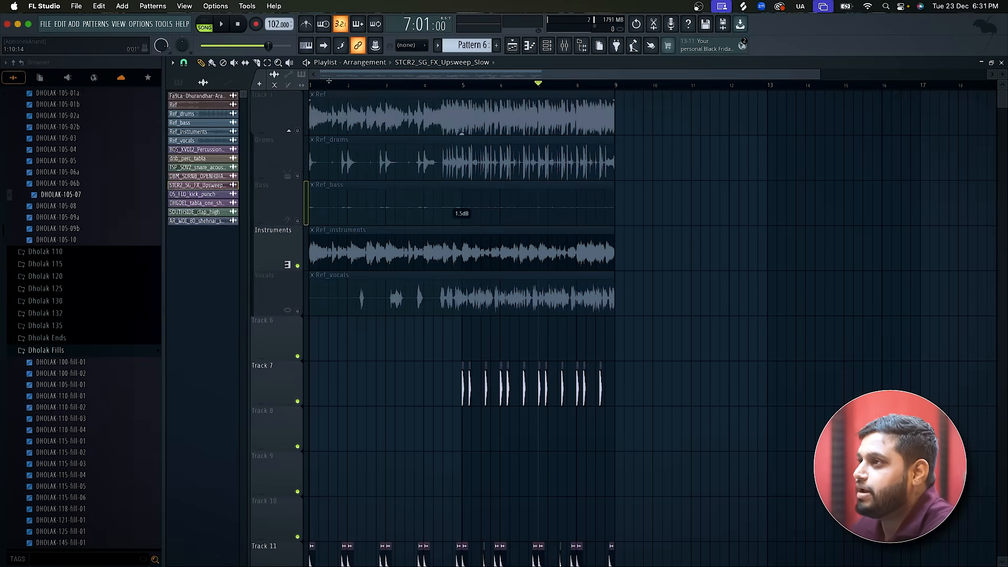
click(323, 91)
click(311, 85)
right_click(298, 132)
key(space)
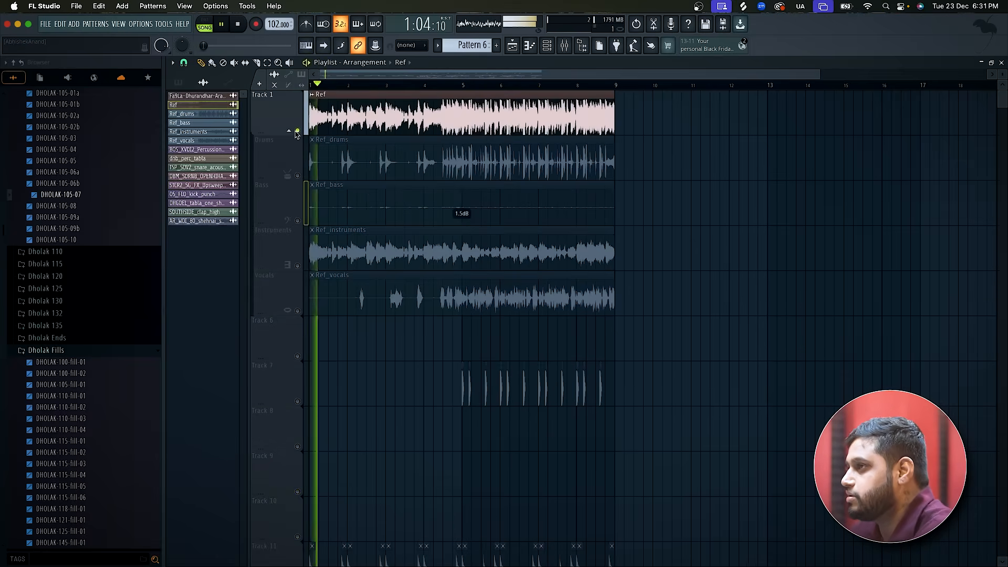
Replay the opening bars of the soloed Ref track to study the melody, and stop.
scroll(297, 135, up, 4)
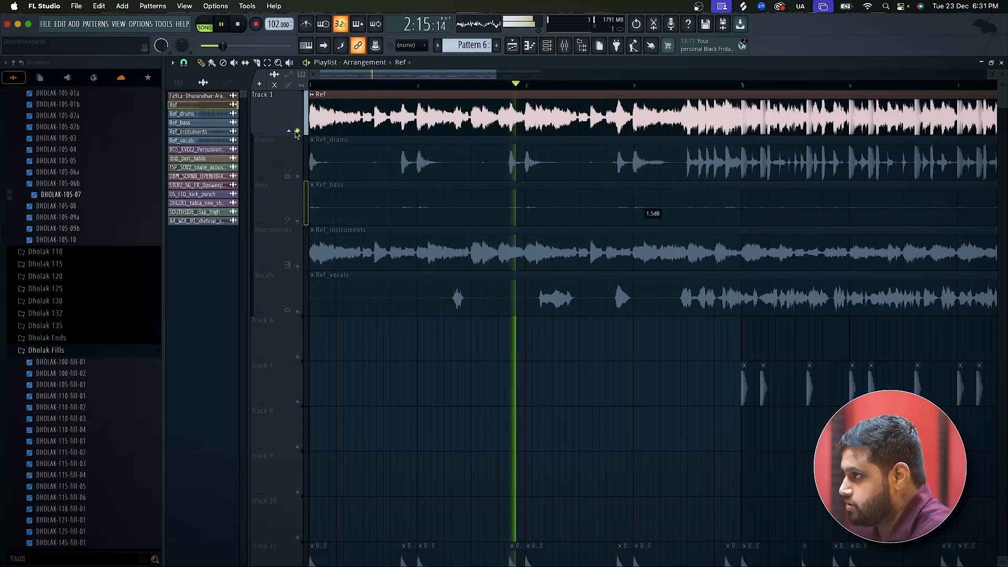
key(space)
key(space)
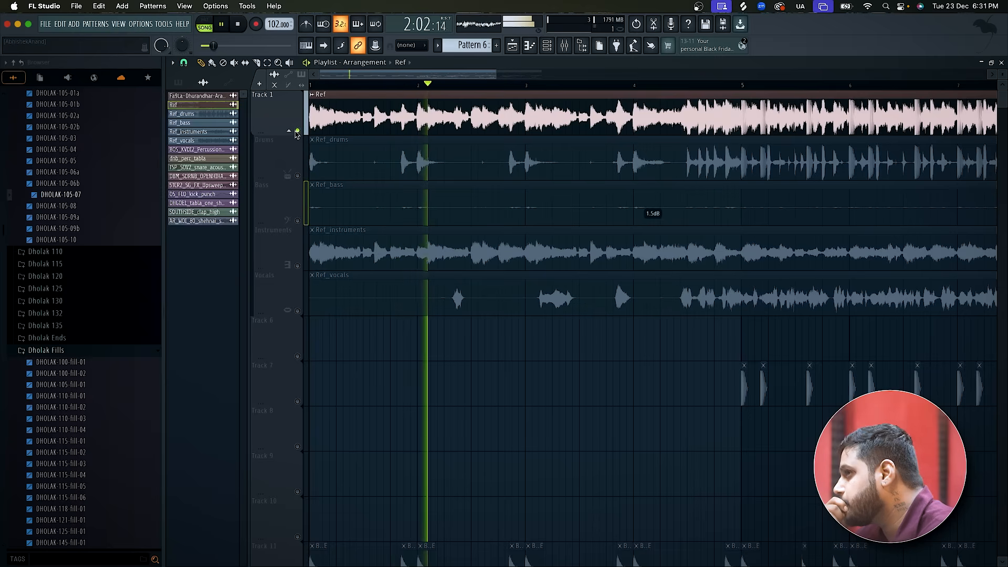
key(space)
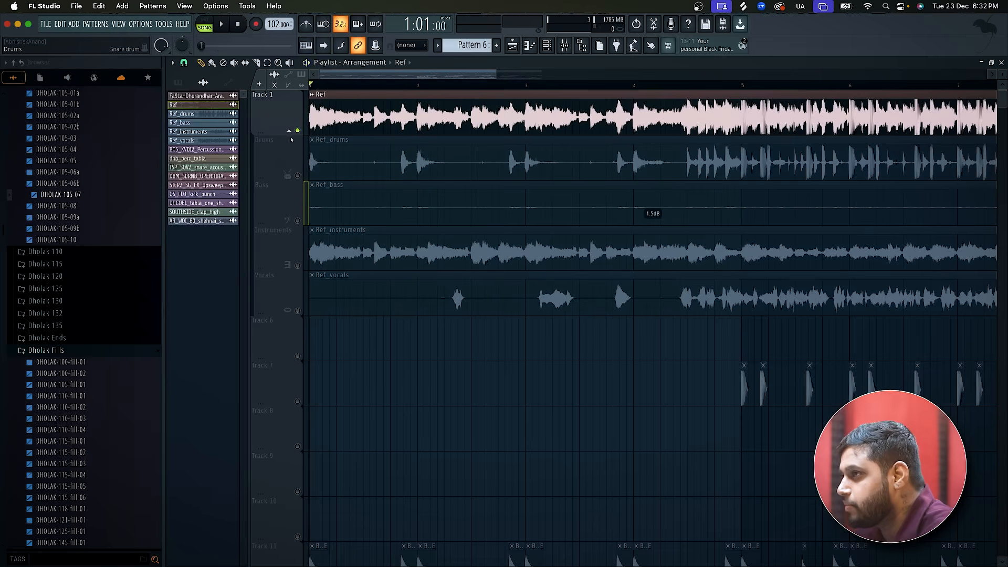
Switch from the Ref track to the Instruments track alone, unmute the Ref_instruments clip and listen to it from bar 1.
click(298, 131)
click(298, 266)
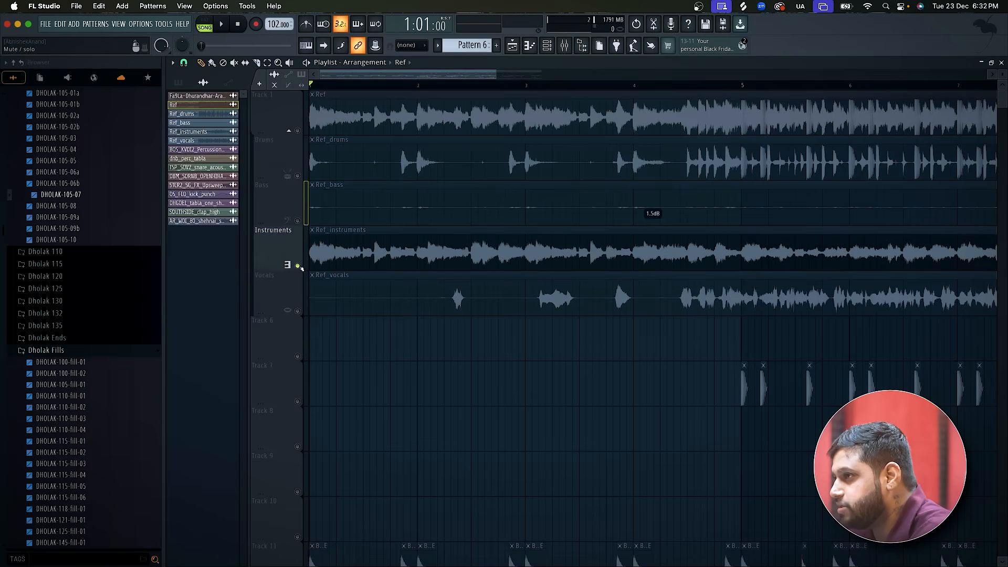
click(312, 234)
click(352, 263)
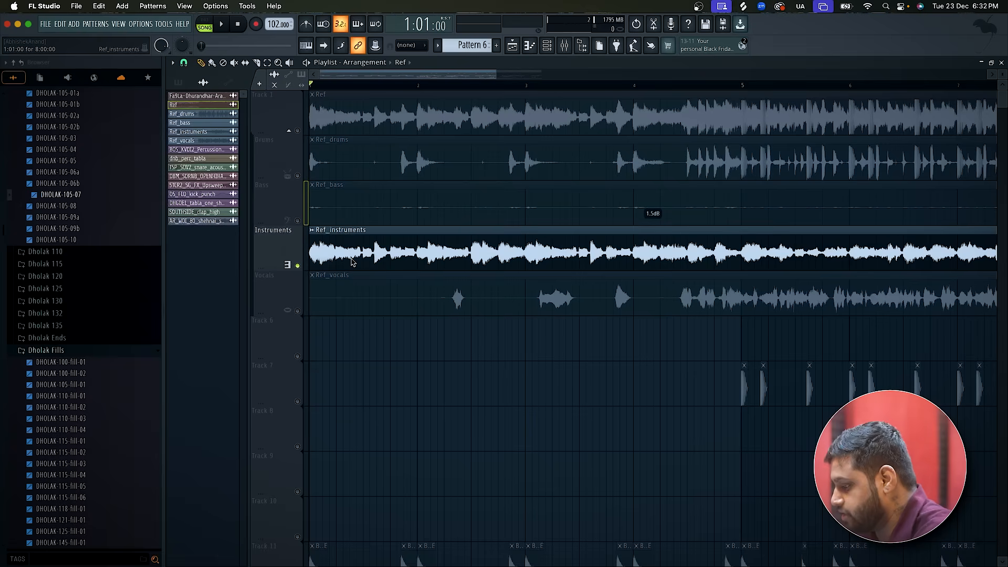
key(space)
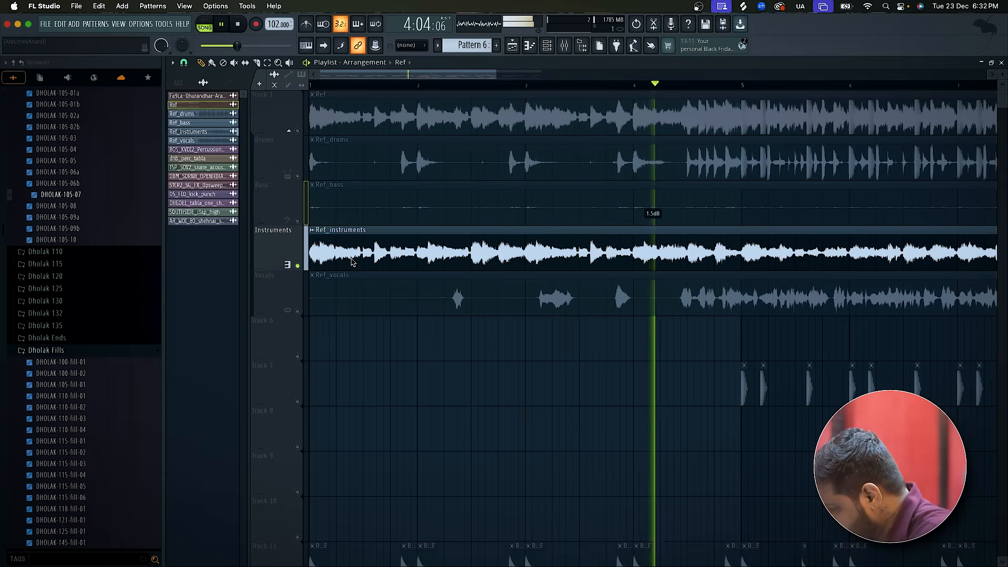
scroll(311, 277, down, 3)
key(space)
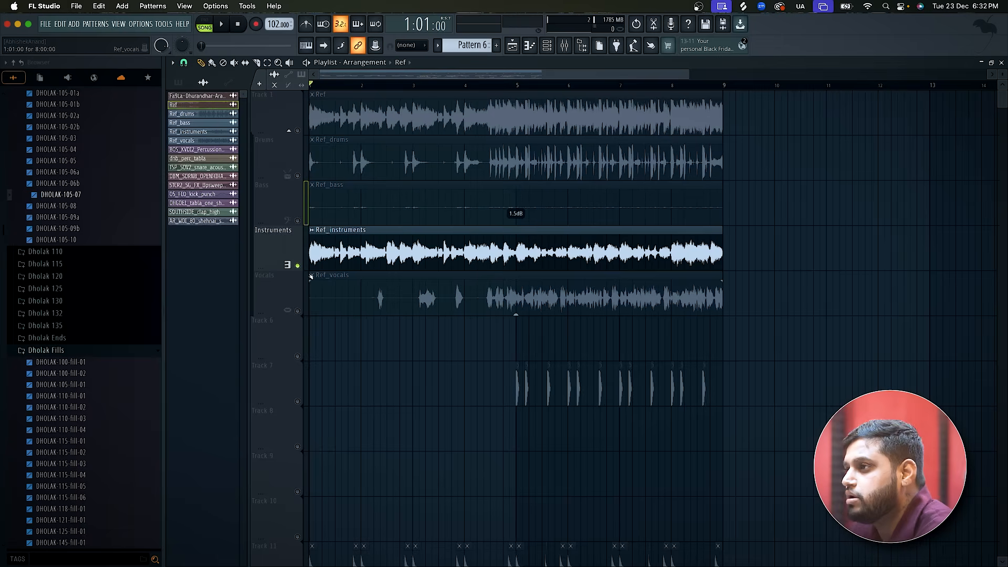
Open the channel rack and set its channel filter to All.
click(564, 45)
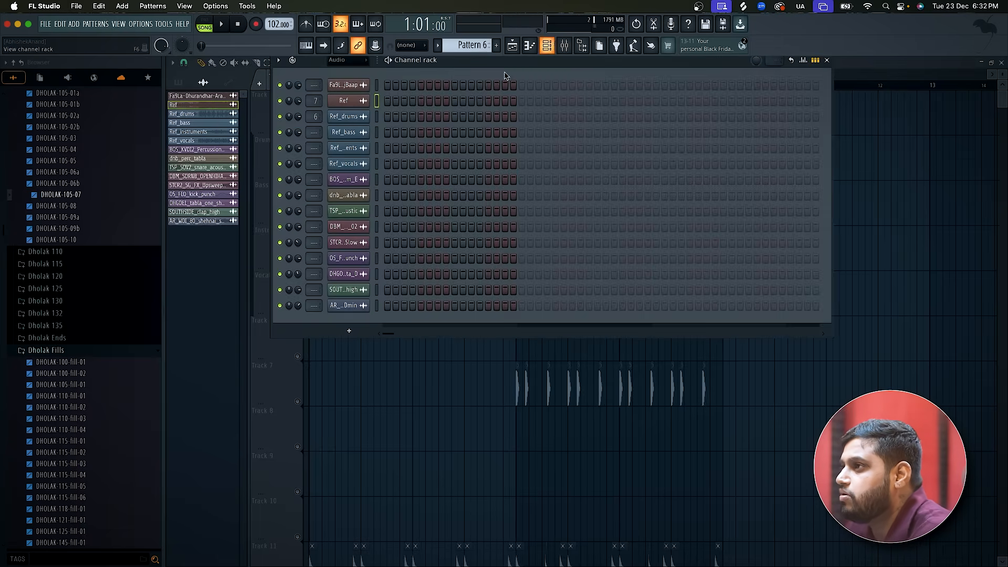
click(362, 63)
click(341, 69)
Look through the browser's sample folders for a suitable sound, previewing a Shehnai Madhuvanti Bandish sample along the way.
scroll(100, 419, down, 10)
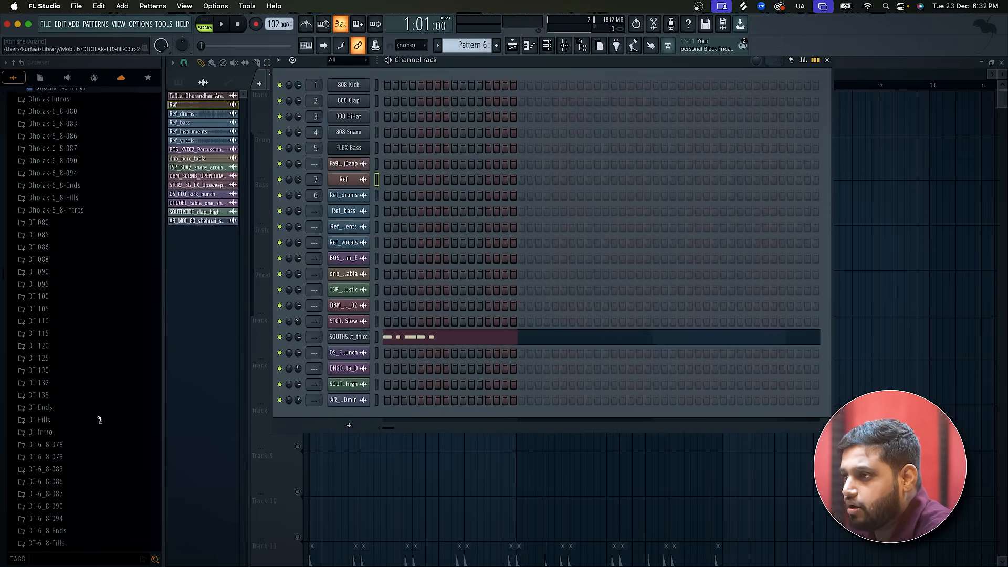
scroll(100, 418, down, 15)
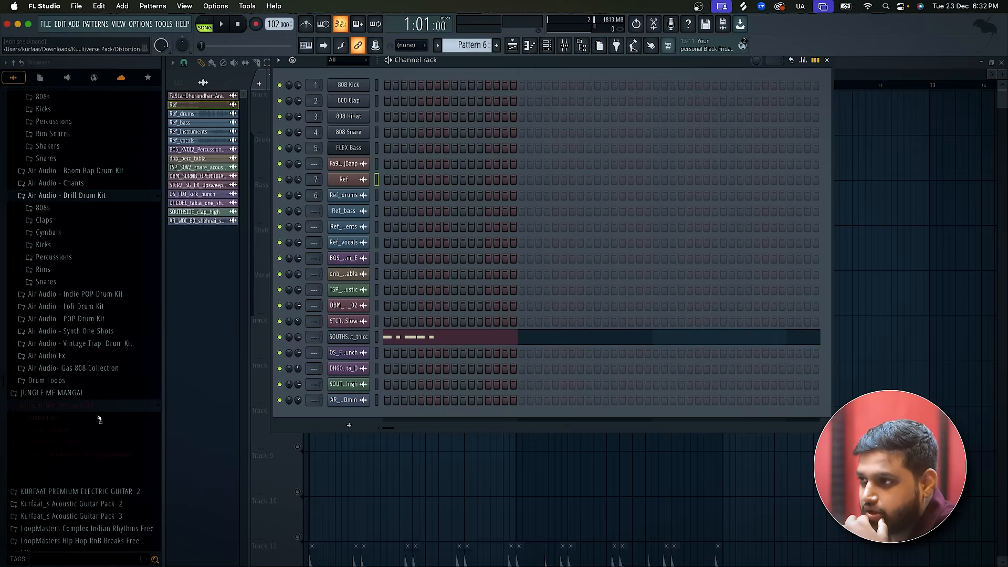
scroll(99, 418, up, 5)
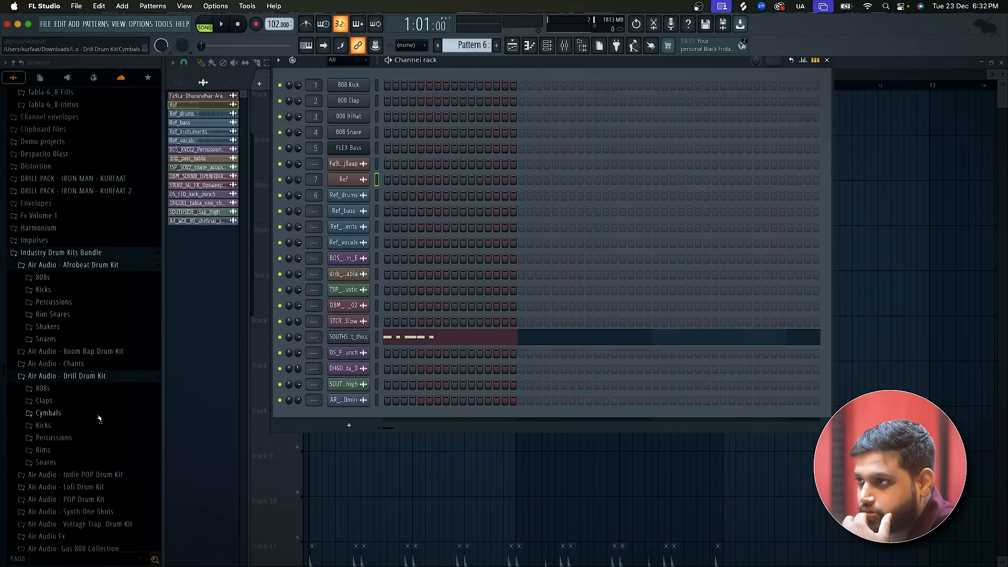
scroll(100, 419, down, 20)
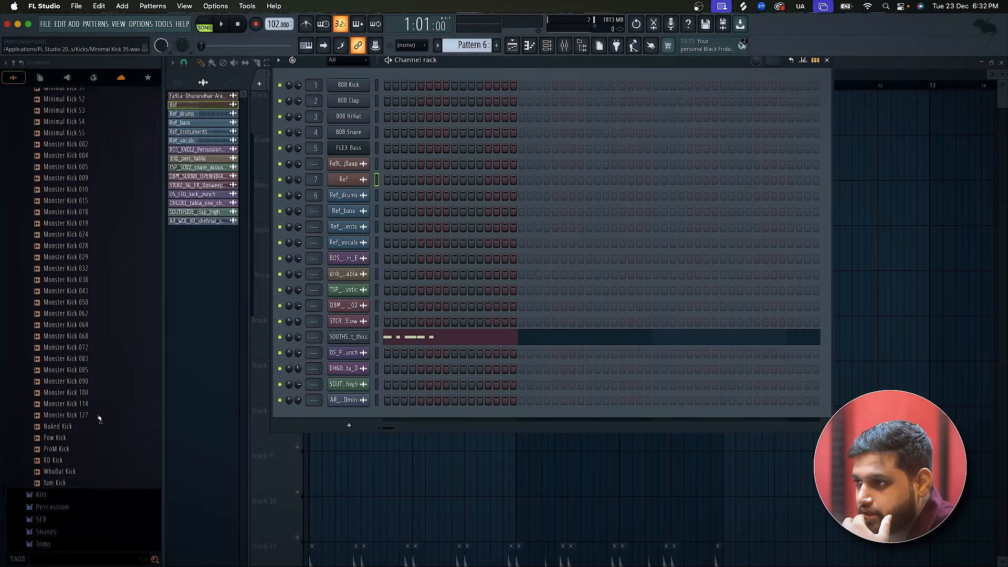
scroll(99, 417, up, 7)
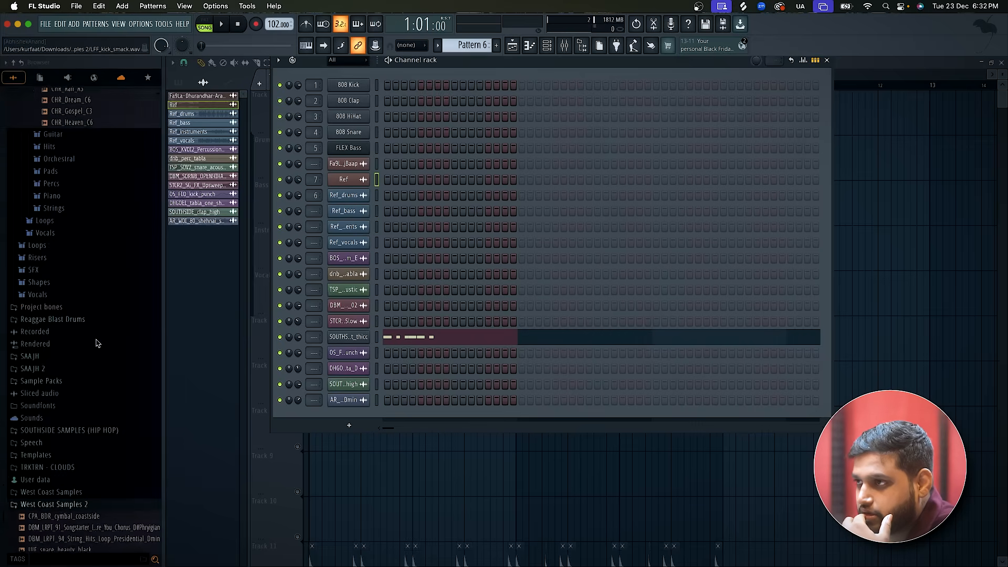
scroll(96, 344, up, 5)
scroll(96, 344, up, 10)
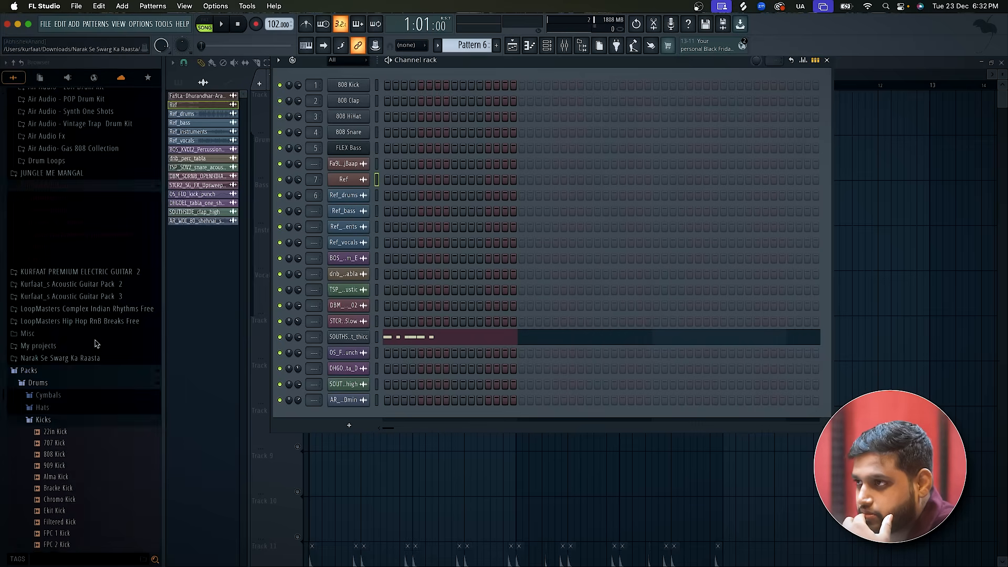
scroll(96, 343, up, 10)
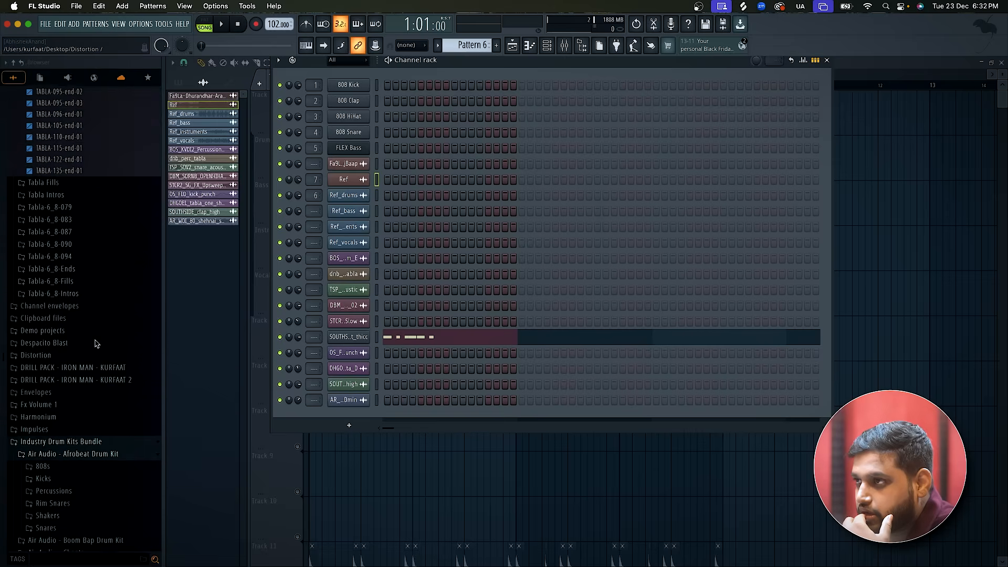
scroll(96, 343, up, 10)
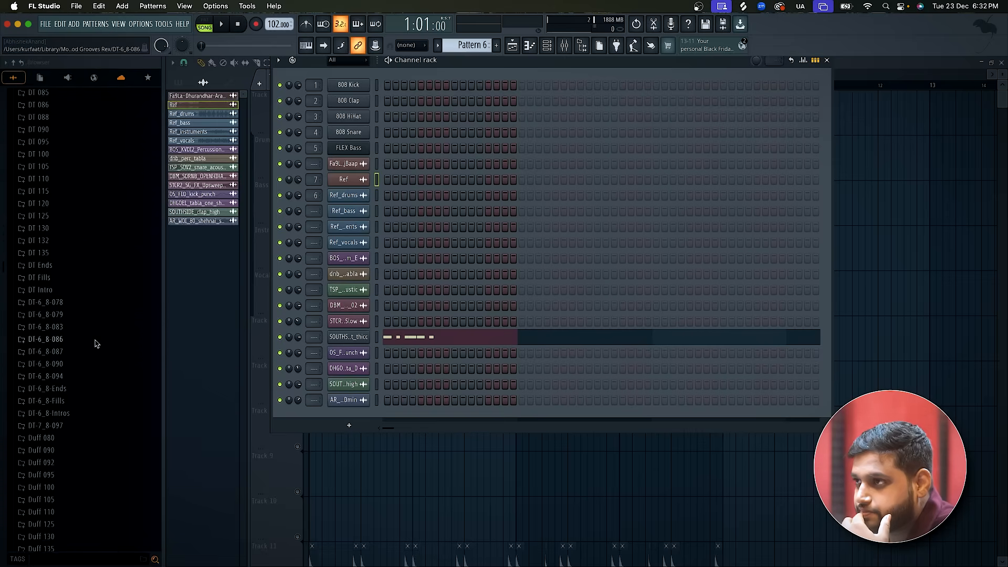
scroll(97, 344, up, 5)
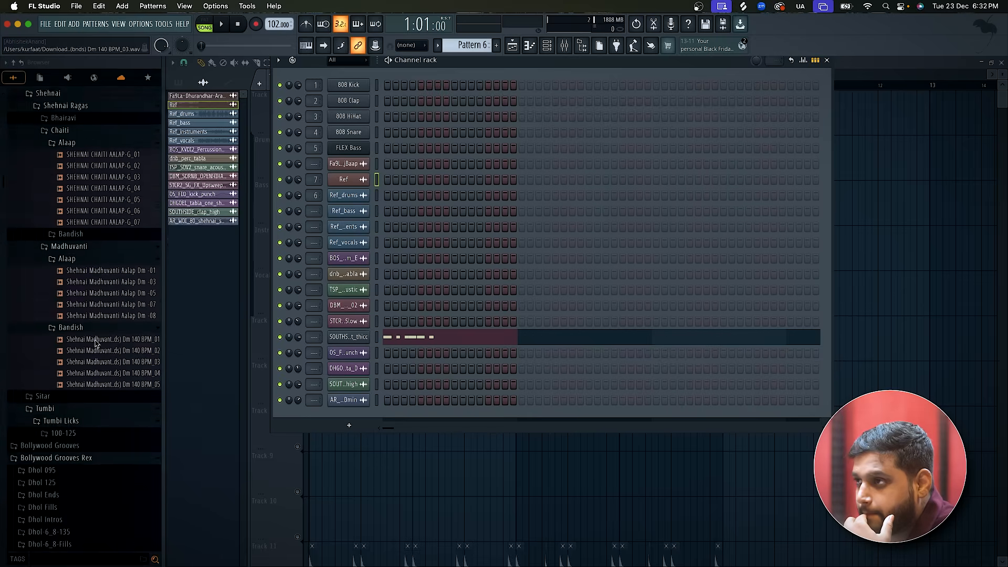
click(97, 345)
scroll(96, 343, up, 10)
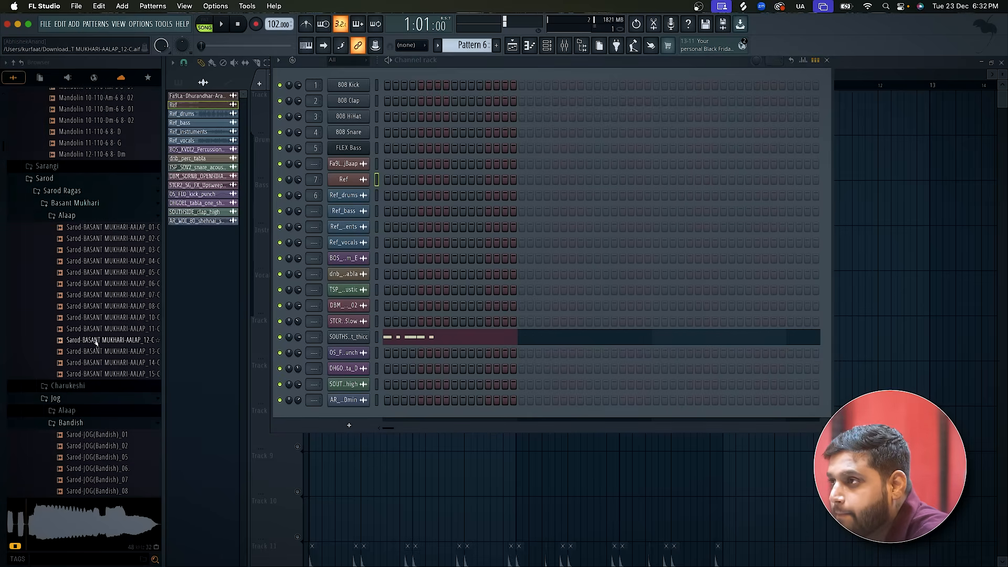
scroll(100, 325, up, 2)
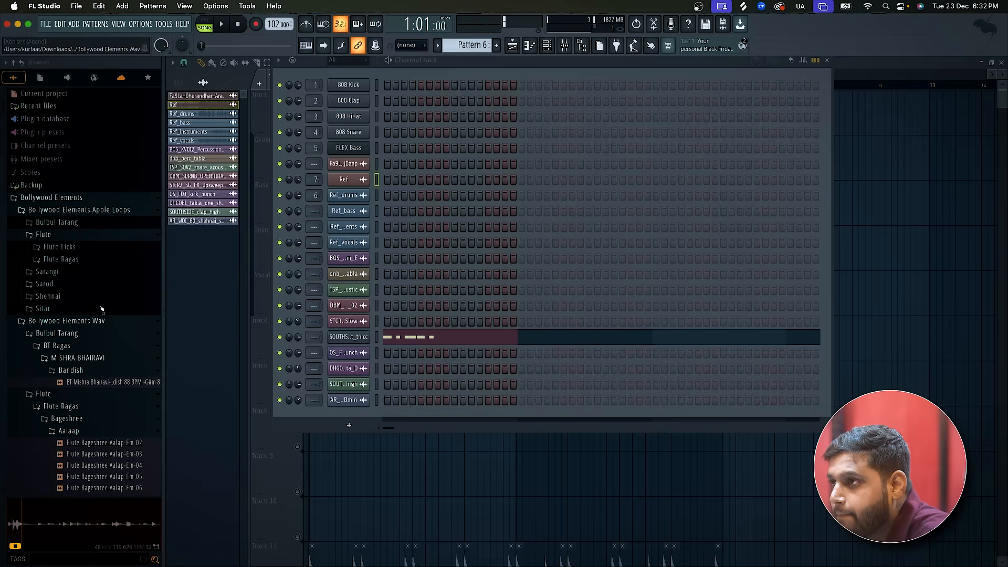
Collapse the Bollywood Elements folder and expand the Sample Packs folder in the browser.
click(125, 203)
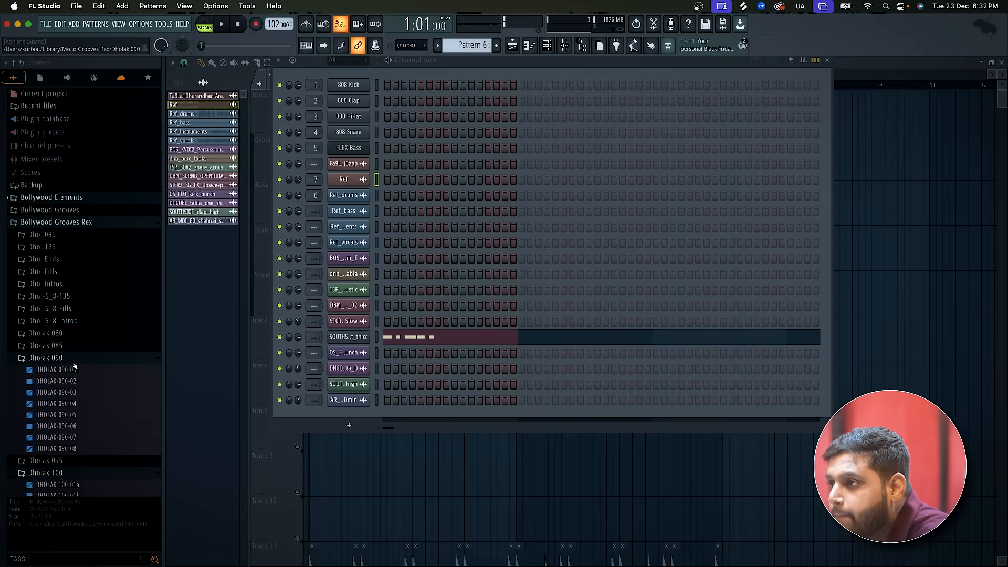
scroll(74, 366, down, 10)
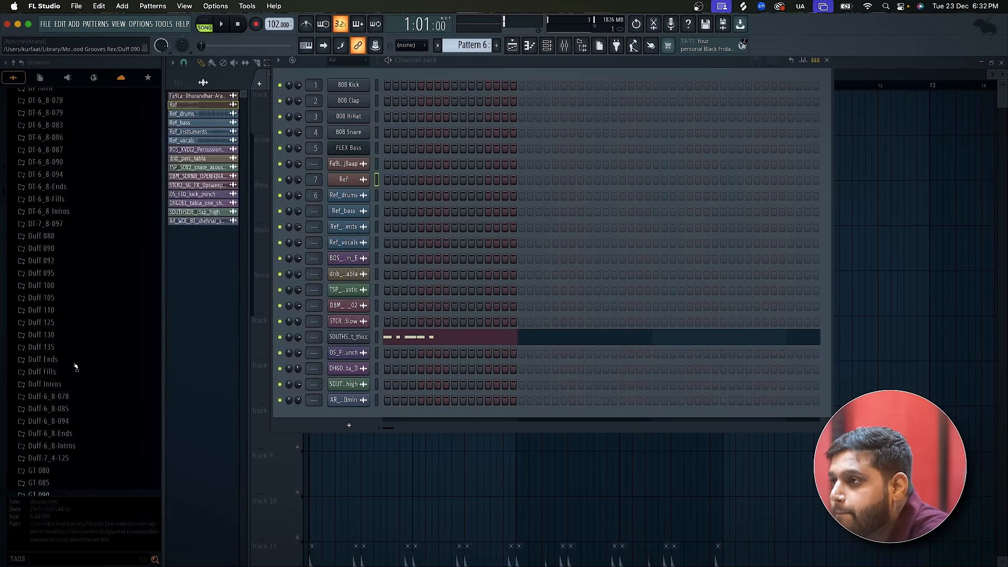
scroll(75, 366, down, 15)
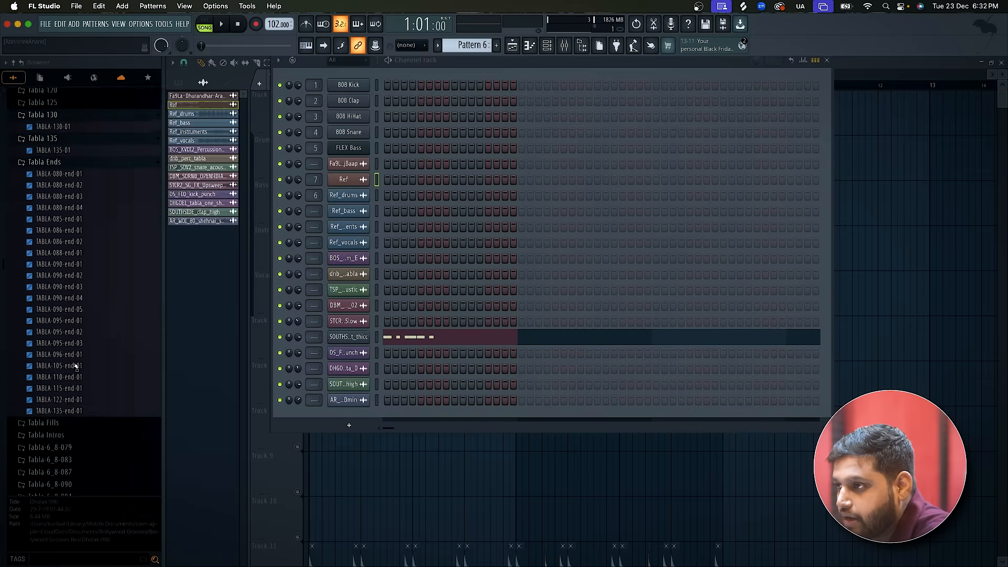
scroll(76, 366, down, 12)
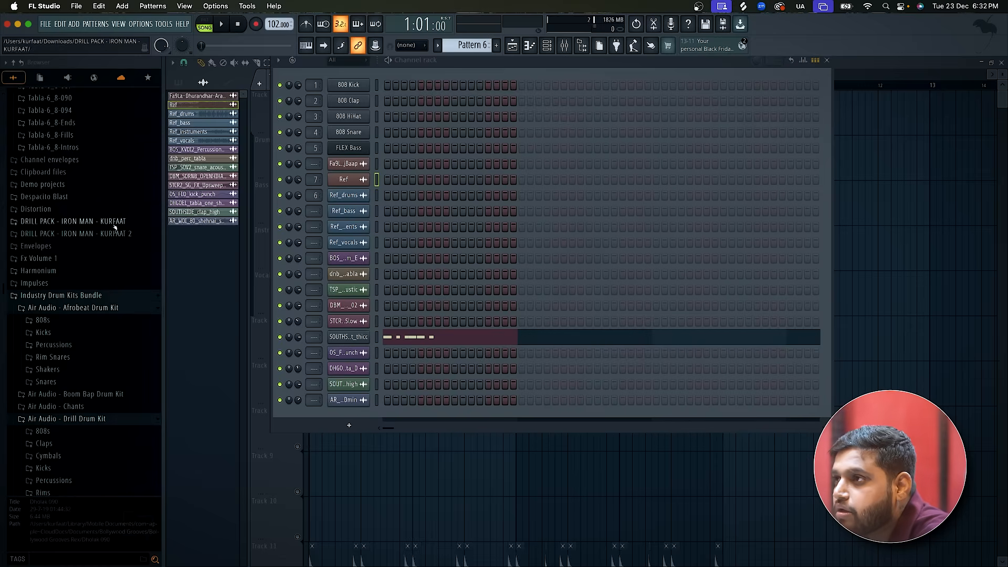
scroll(47, 344, down, 10)
scroll(47, 344, down, 10)
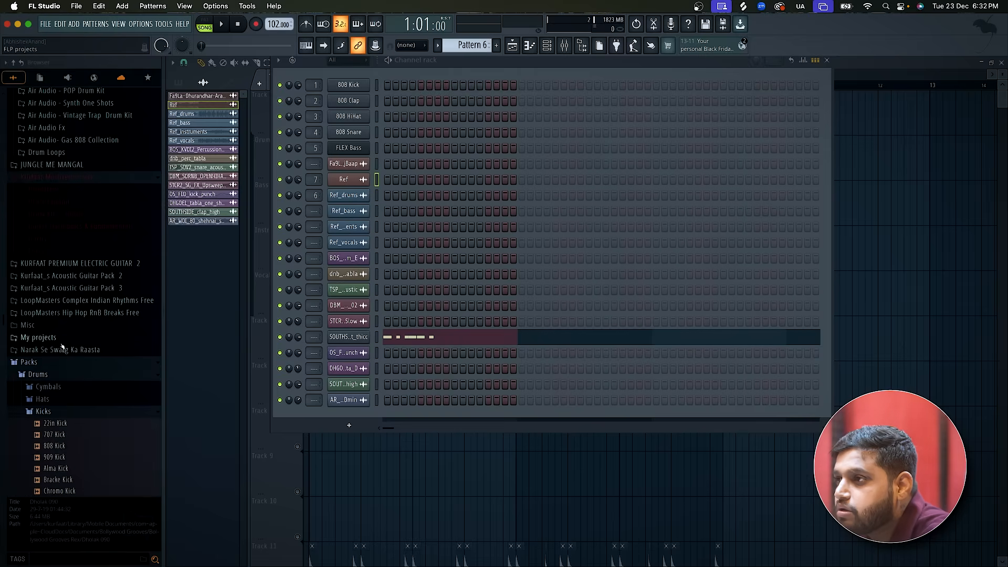
scroll(62, 346, down, 15)
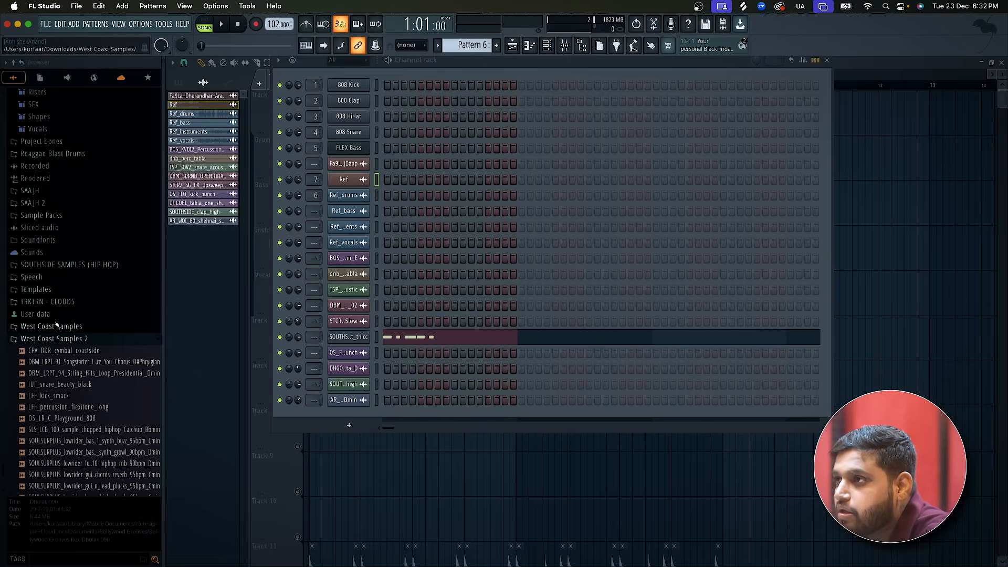
click(63, 215)
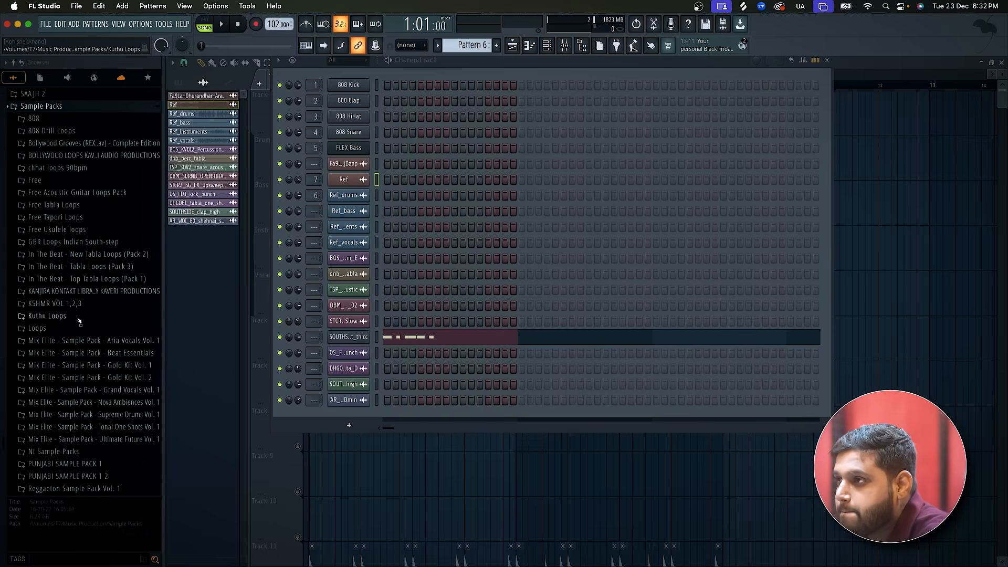
Expand KSHMR VOL 1,2,3 through VOL.2 down to the contents of Sounds of KSHMR Vol. 2 (Samples & Loops).
click(64, 303)
click(66, 327)
click(63, 341)
click(66, 351)
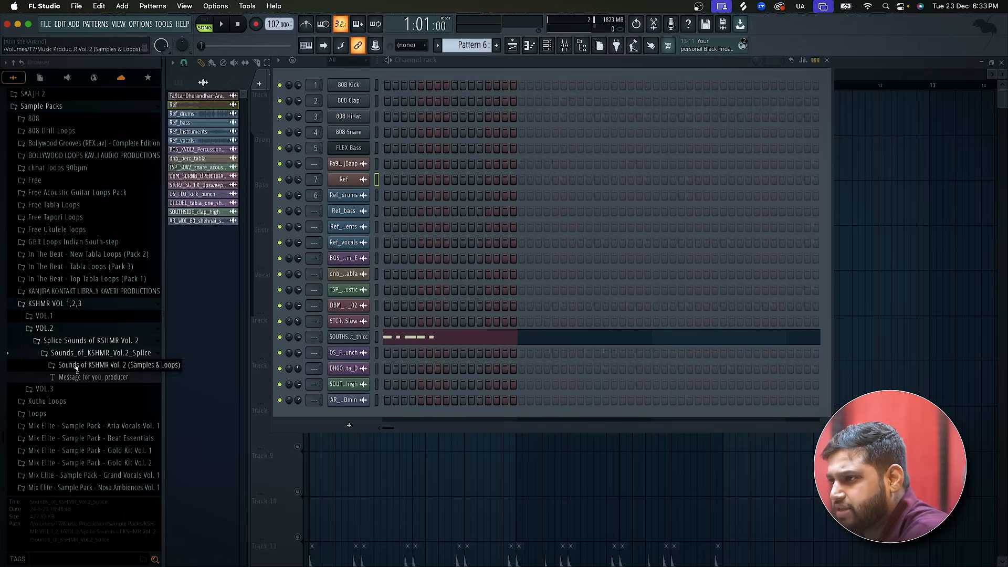
click(71, 365)
Check the KSHMR pack's Drums folder and expand the Stabs folder inside FX Elements.
click(92, 381)
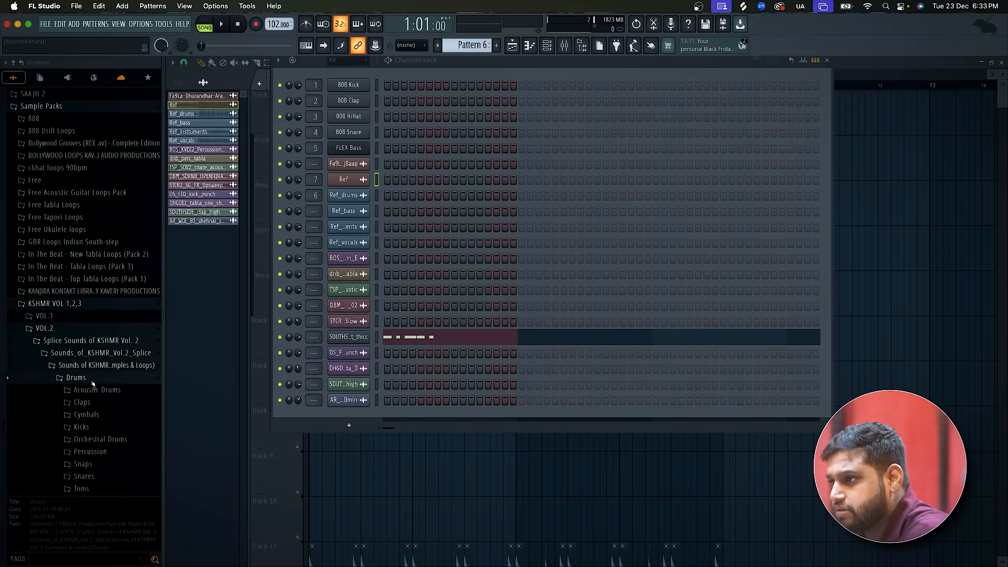
scroll(92, 383, down, 5)
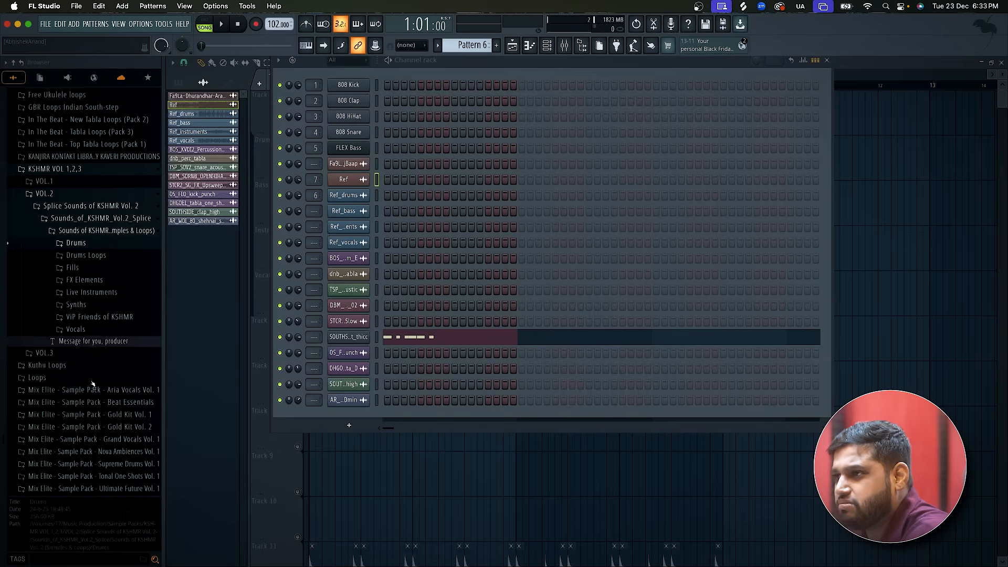
click(99, 279)
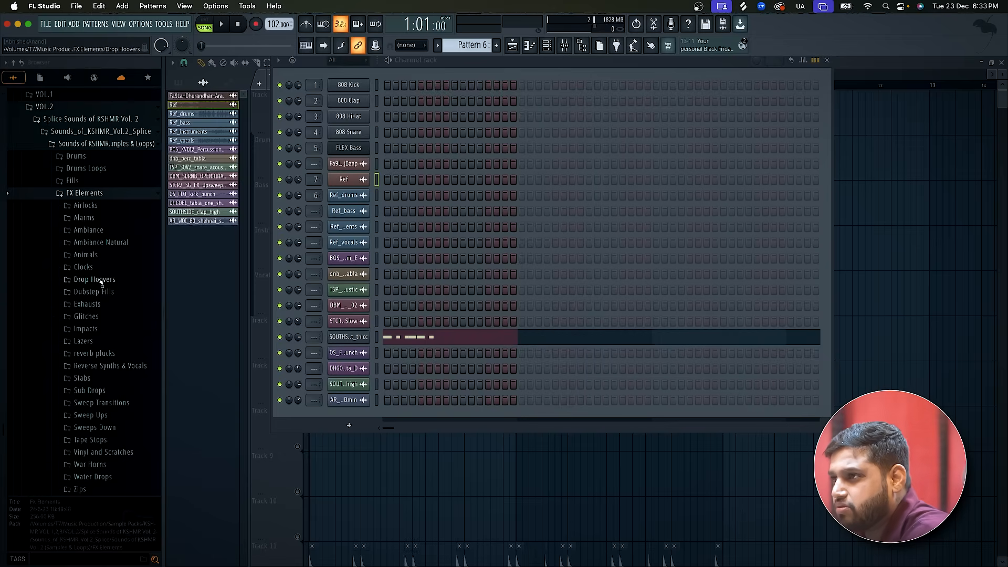
click(119, 194)
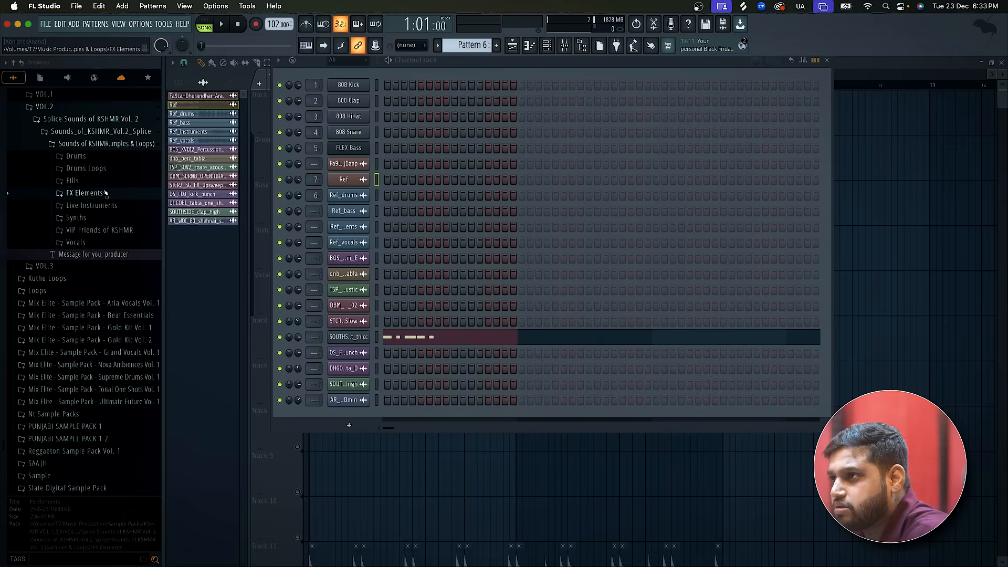
click(105, 193)
scroll(102, 422, down, 3)
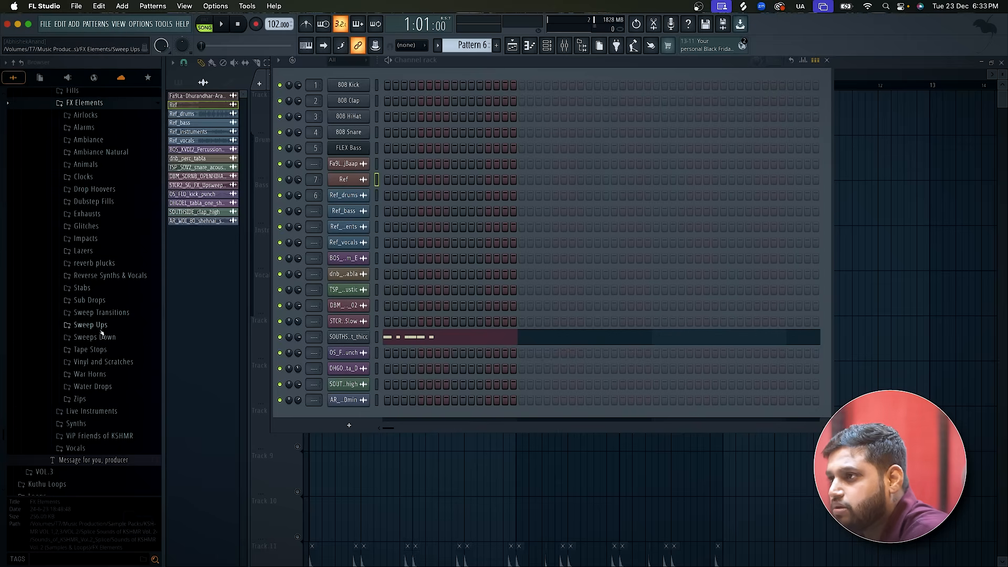
click(82, 288)
Audition all seven samples in the Stabs folder, KSHMR Stab 01 through KSHMR Stab 07.
click(105, 311)
click(115, 334)
click(127, 301)
click(126, 324)
click(126, 344)
click(125, 356)
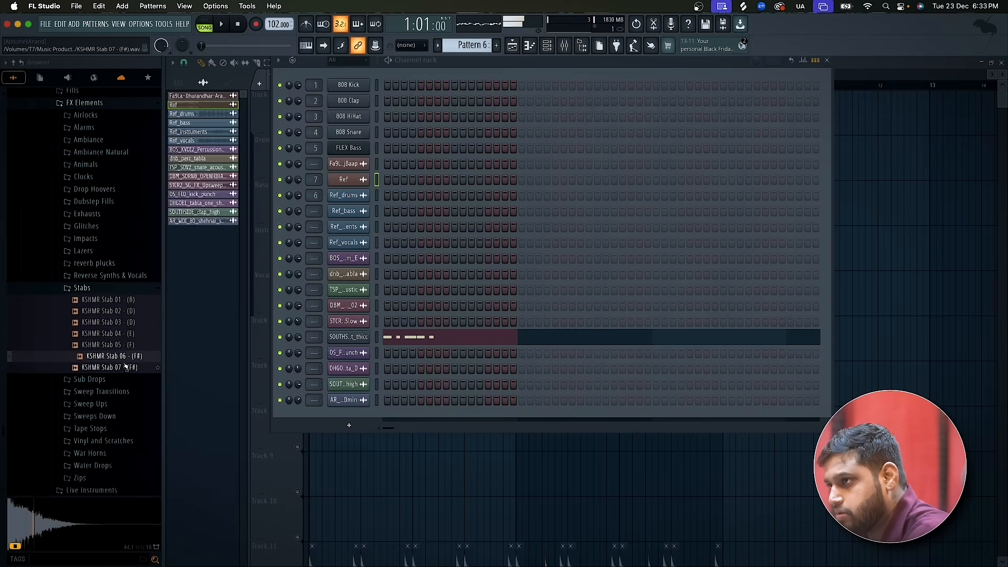
click(126, 368)
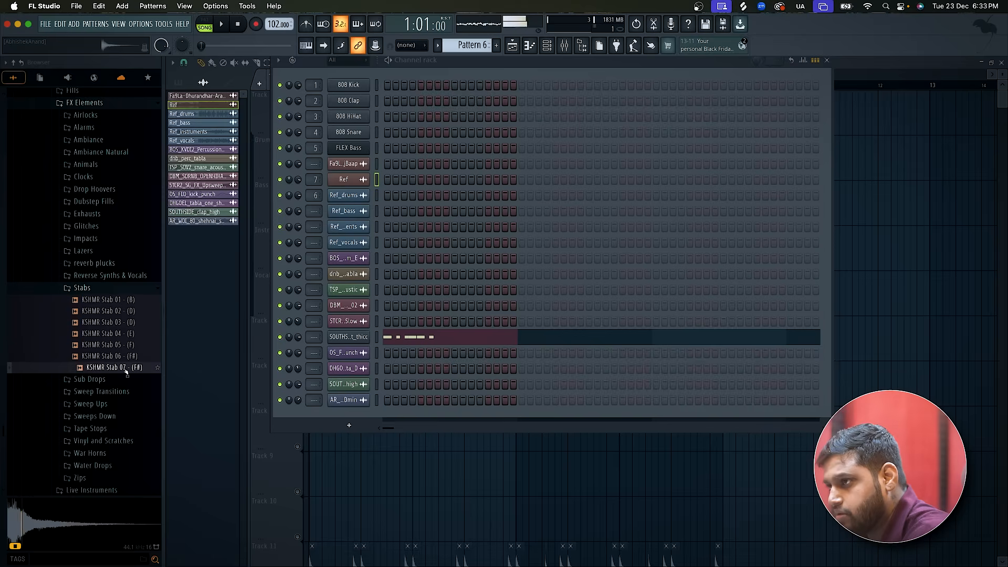
Preview KSHMR Stab 03, 02, 06 and 05 again to compare them.
click(131, 323)
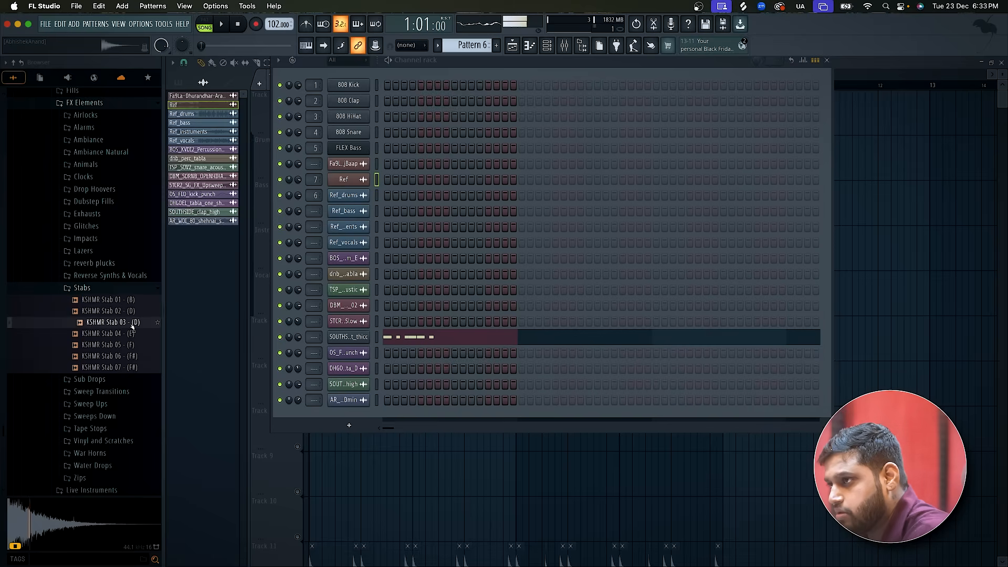
click(135, 312)
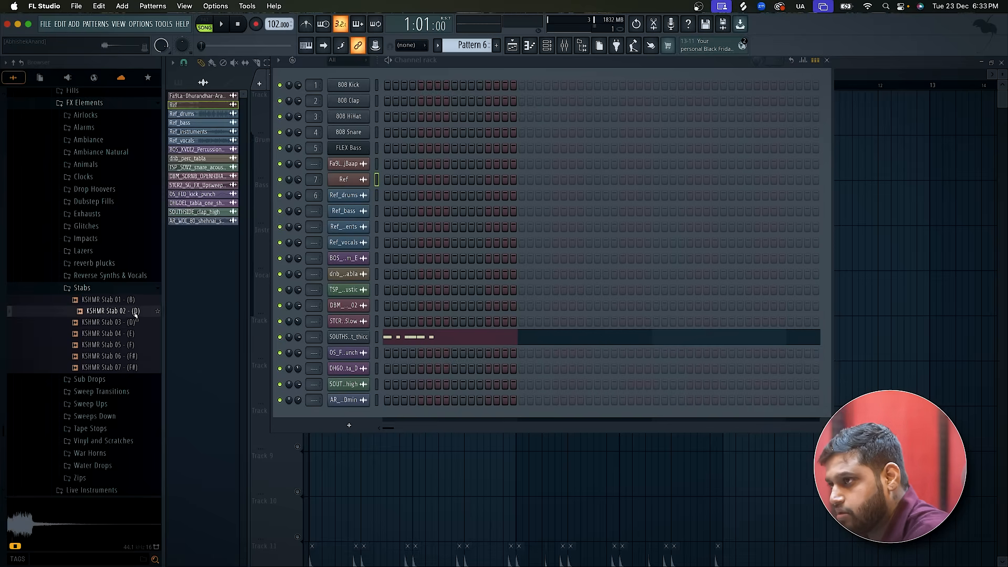
click(129, 323)
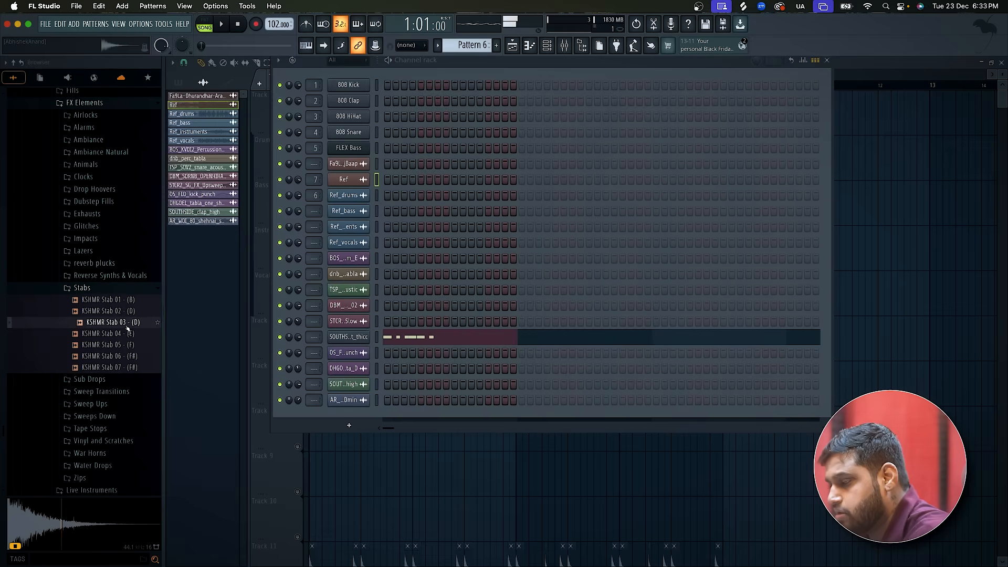
click(129, 357)
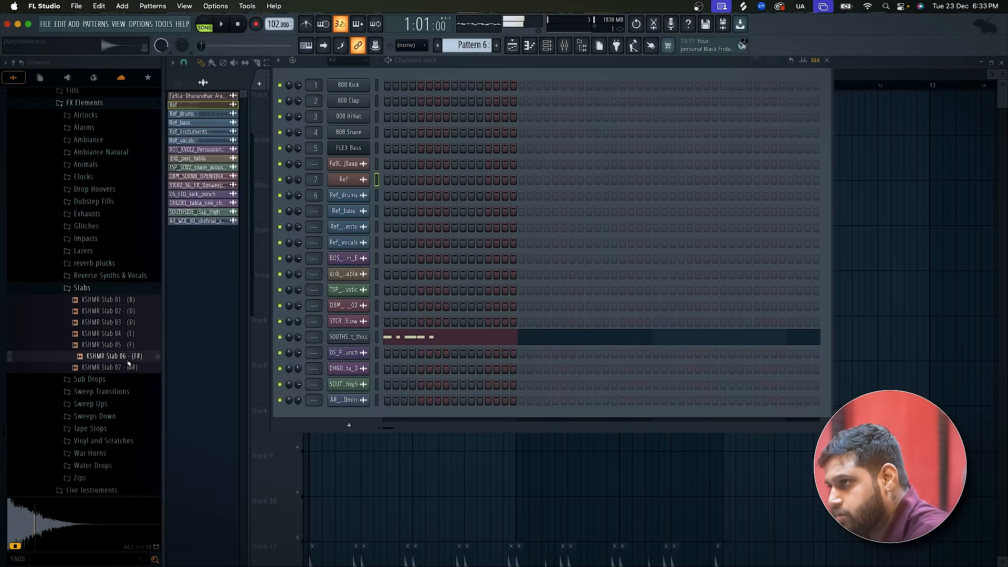
click(136, 345)
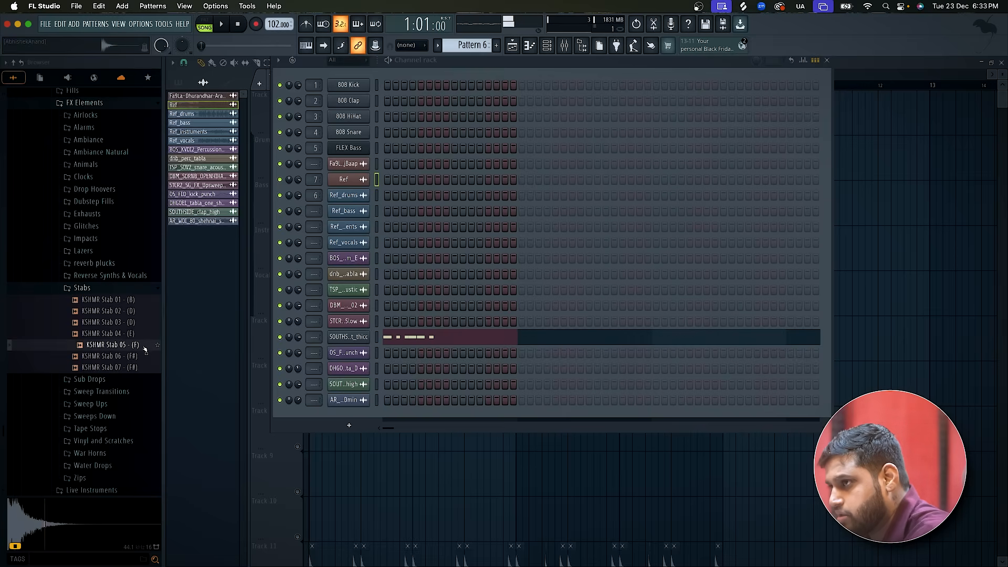
Add KSHMR Stab 05 (F) as a new channel in the channel rack and switch to Pattern 8.
drag(141, 349, 348, 424)
scroll(466, 46, up, 2)
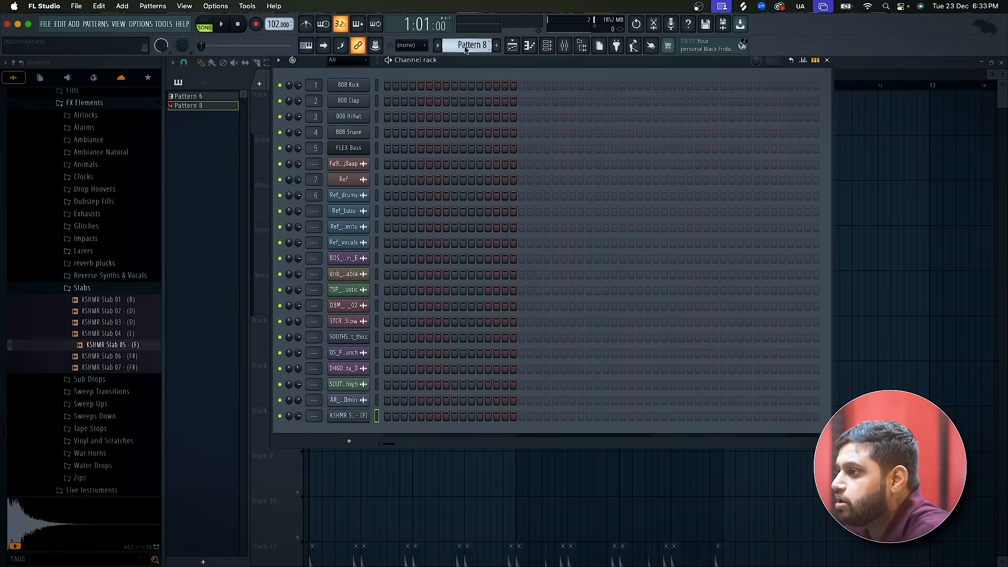
Open the KSHMR Stab 05 (F) channel's envelope and instrument settings and sound its C5 key.
click(361, 418)
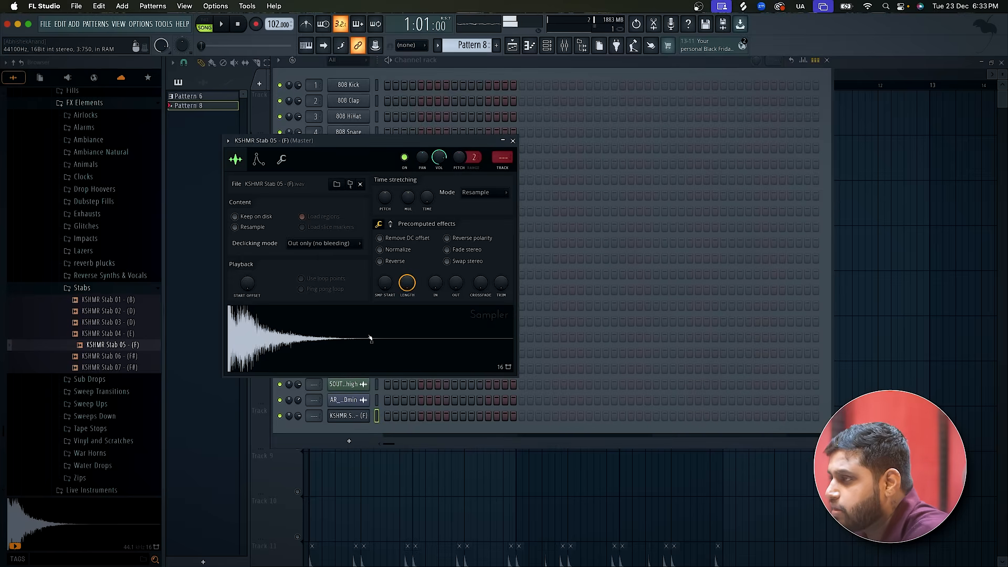
click(256, 161)
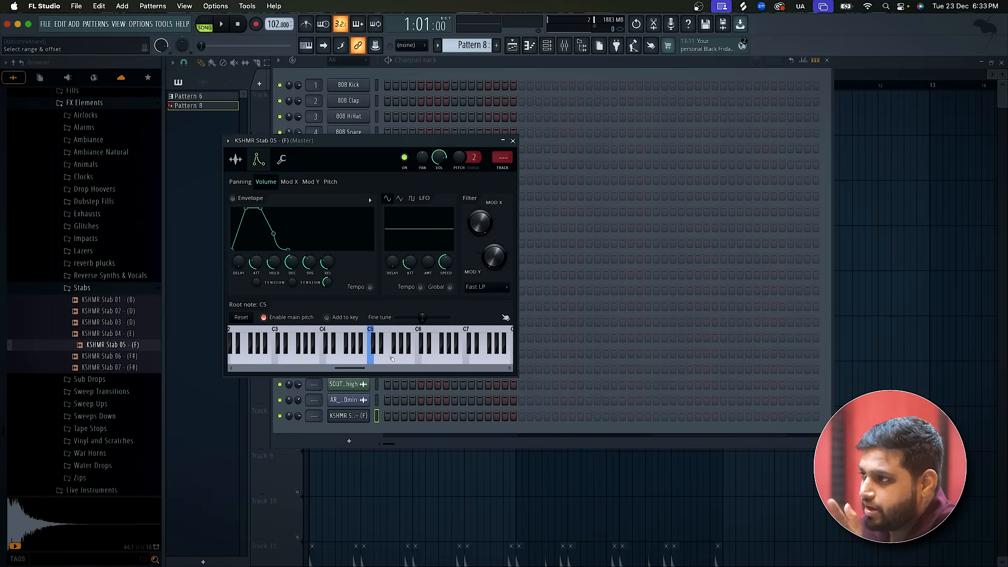
click(370, 361)
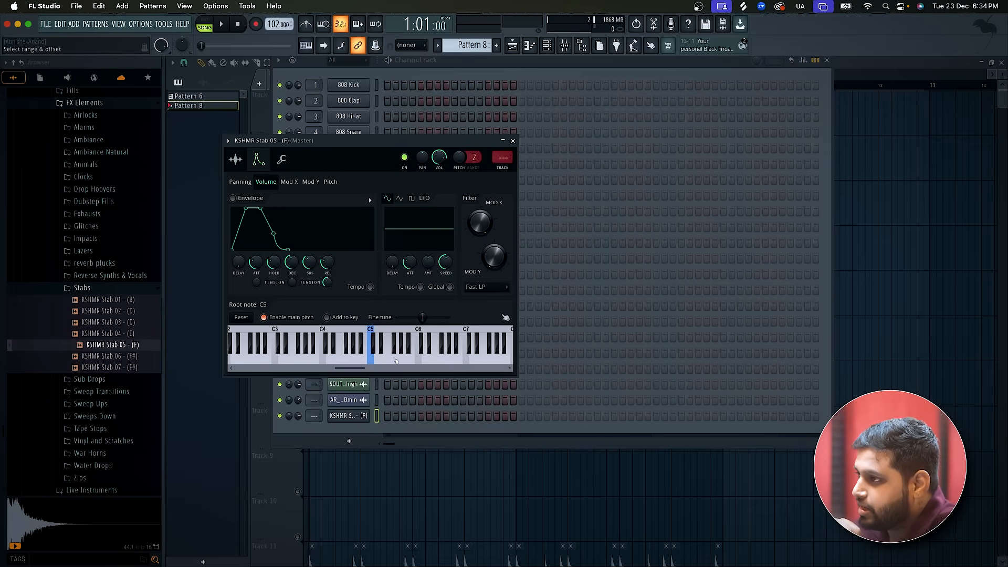
Set the KSHMR Stab 05 (F) sample's root note to F5, sound several keys to check it, and close the channel settings.
right_click(392, 361)
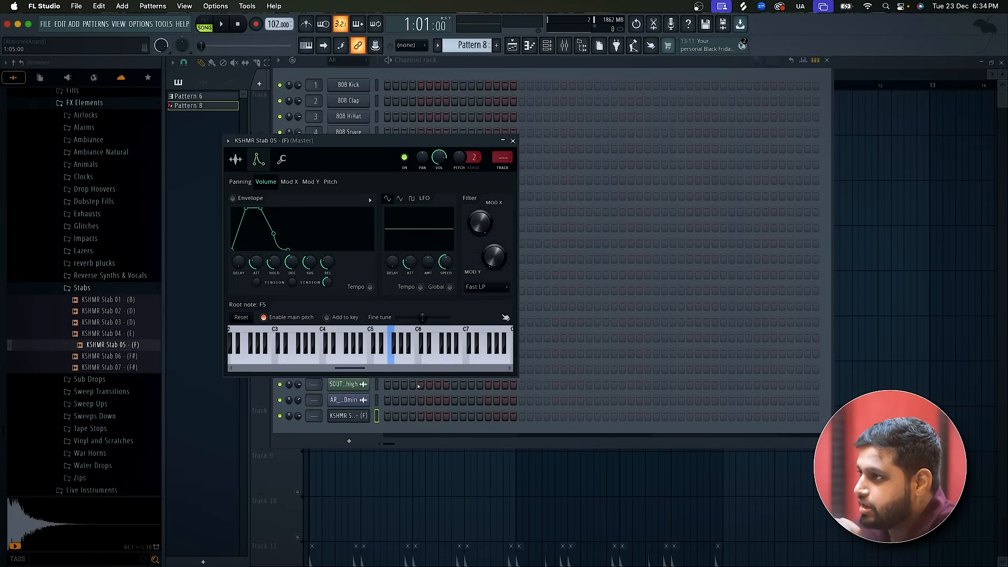
click(395, 363)
click(399, 363)
click(406, 363)
click(374, 364)
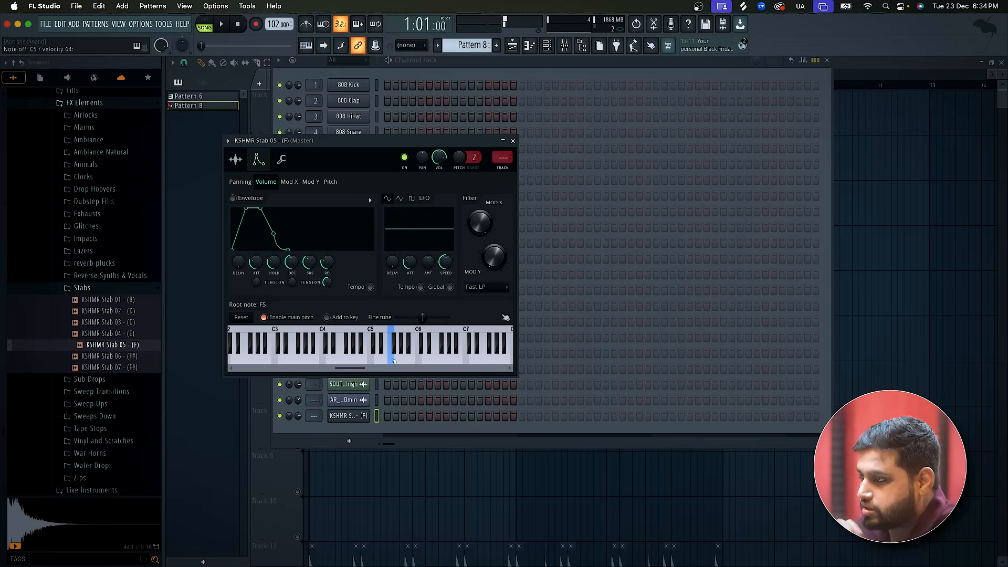
click(513, 141)
Place a D5 note at the start of the KSHMR Stab 05 (F) piano roll and play it in pattern mode.
right_click(362, 416)
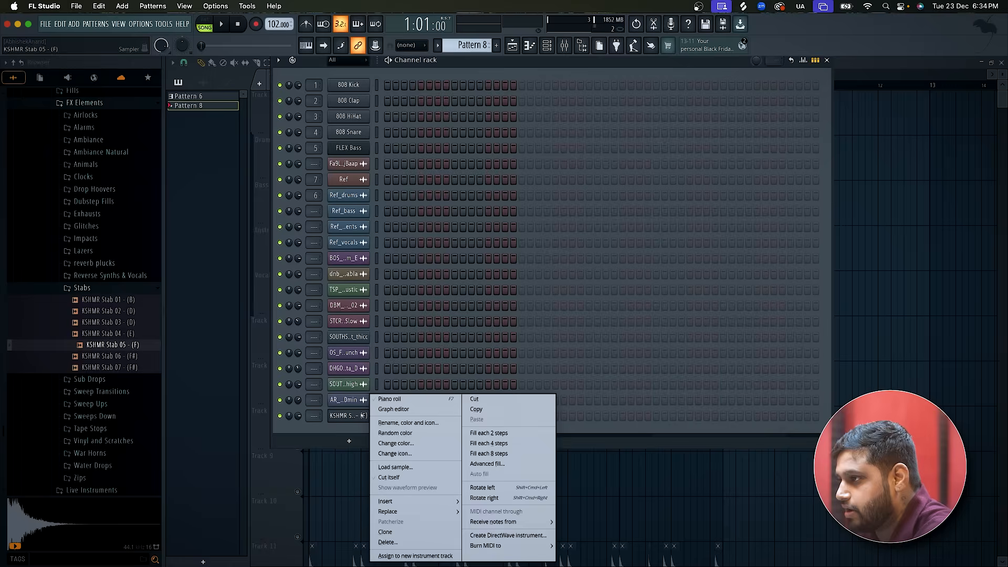
click(388, 399)
mouse_move(214, 344)
mouse_down()
mouse_move(189, 165)
mouse_move(180, 262)
mouse_up()
key(space)
click(205, 25)
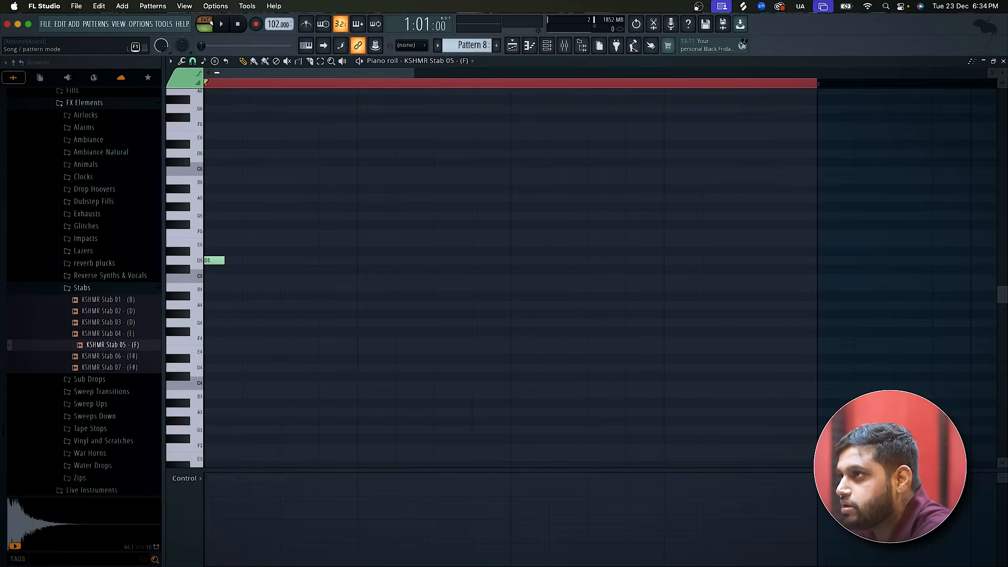
key(space)
key(space)
Place Pattern 8 at bar 1 on Track 18, leave it sounding with the Track 17 loop, and play both in song mode.
click(513, 45)
scroll(369, 395, down, 10)
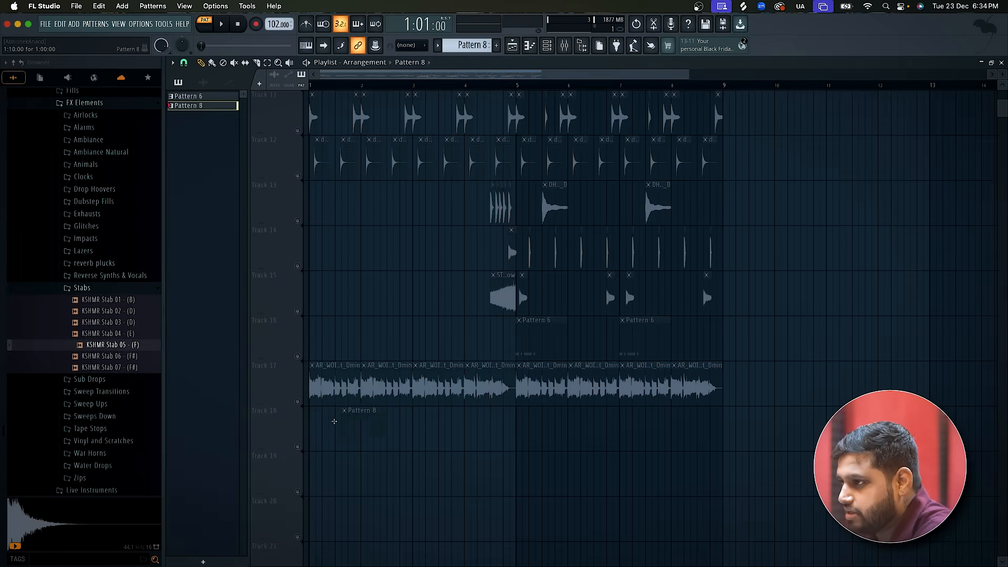
click(297, 447)
click(297, 401)
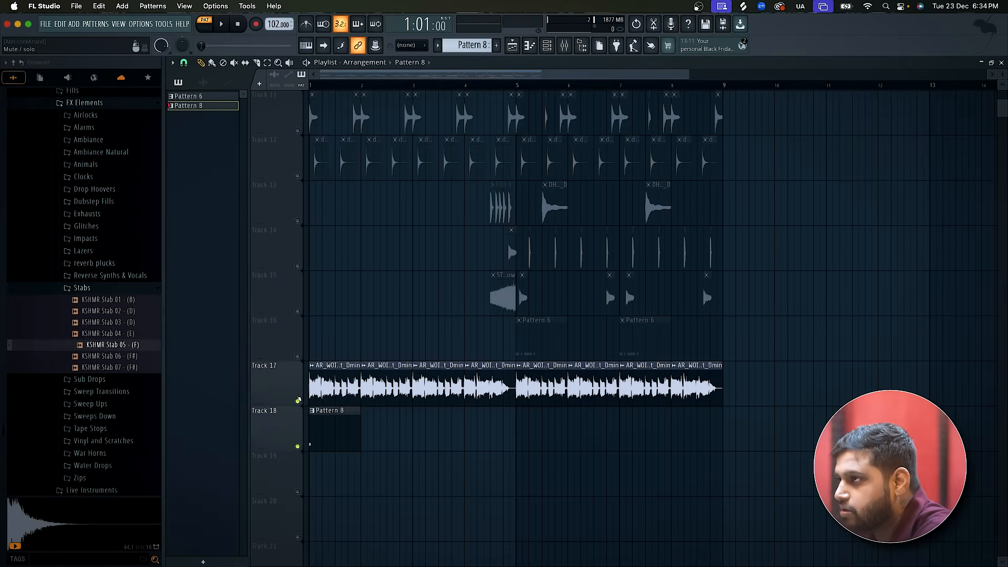
key(l)
key(space)
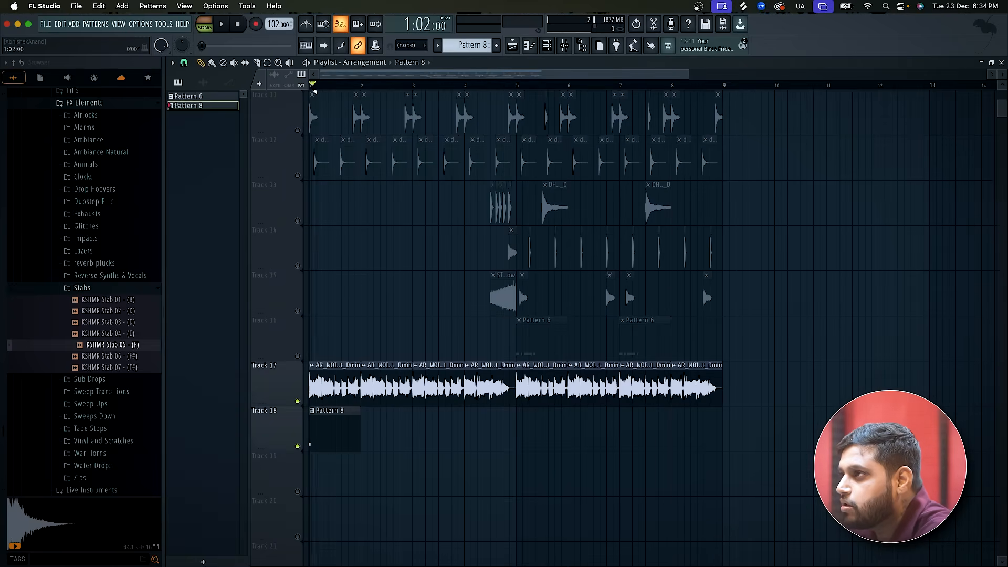
scroll(284, 401, up, 3)
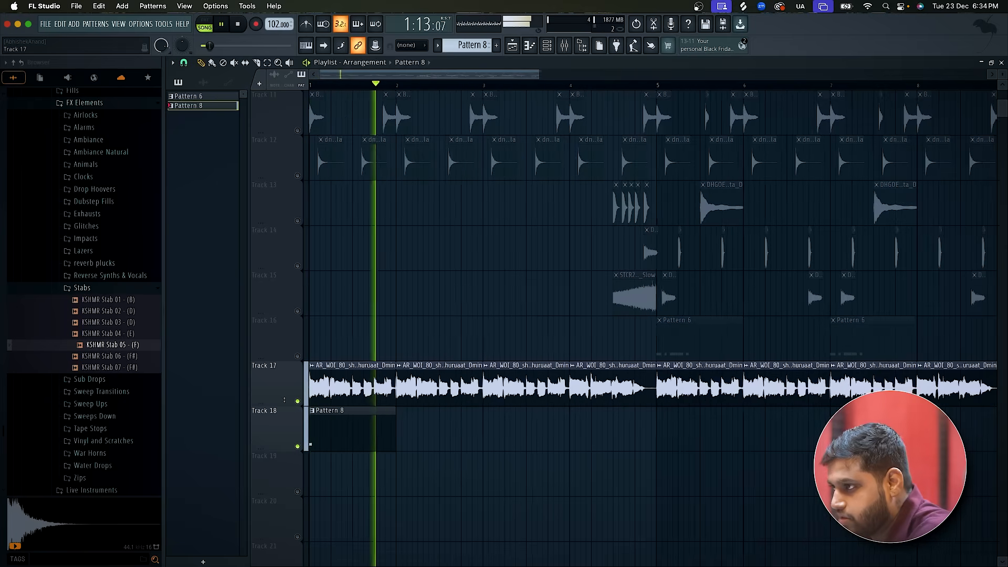
key(space)
Raise Pattern 8's stab note an octave to D6 and play it with the loop.
double_click(319, 442)
click(214, 261)
drag(211, 247, 205, 154)
key(space)
scroll(327, 177, down, 3)
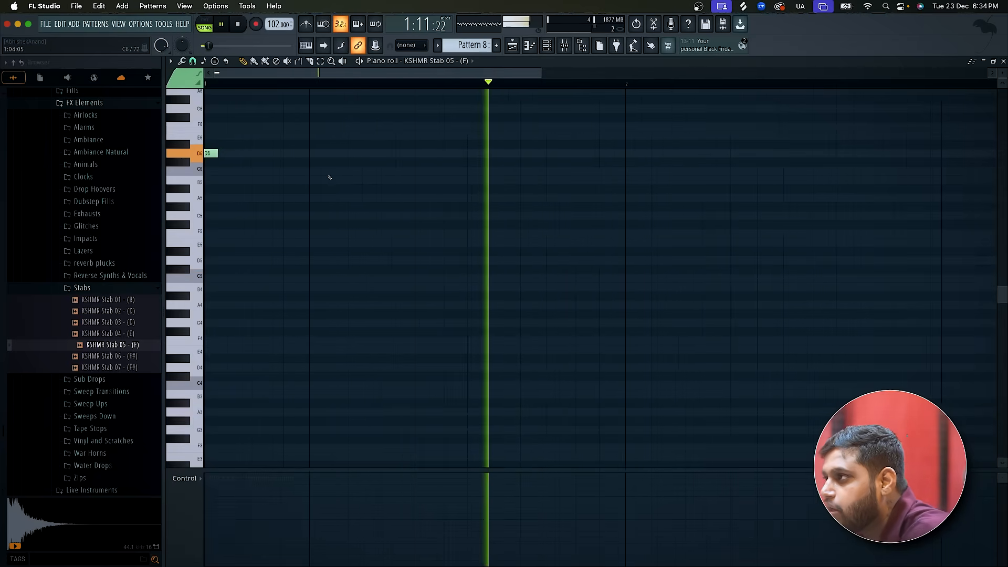
key(space)
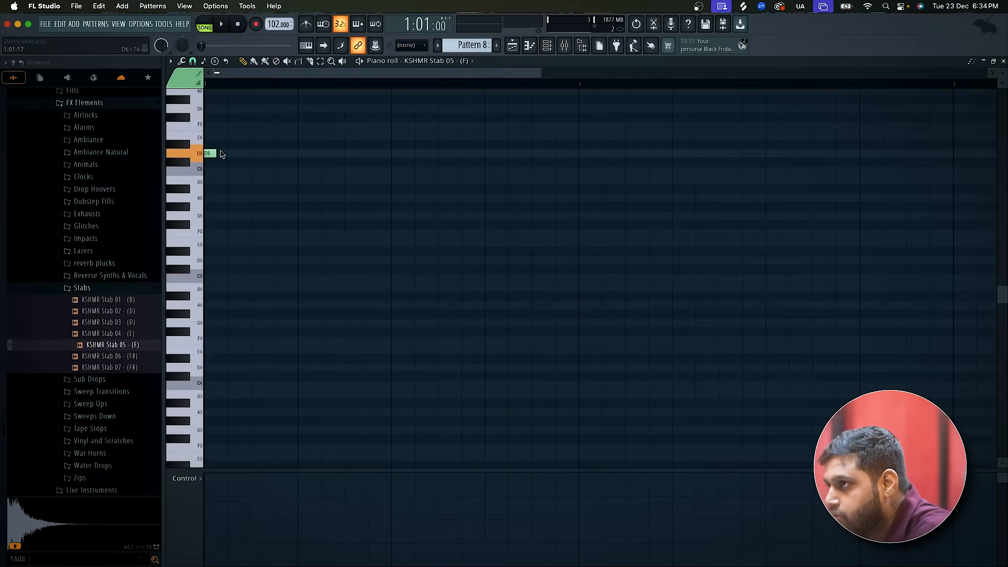
Lengthen the D6 note to one full step and play it again.
drag(213, 152, 223, 152)
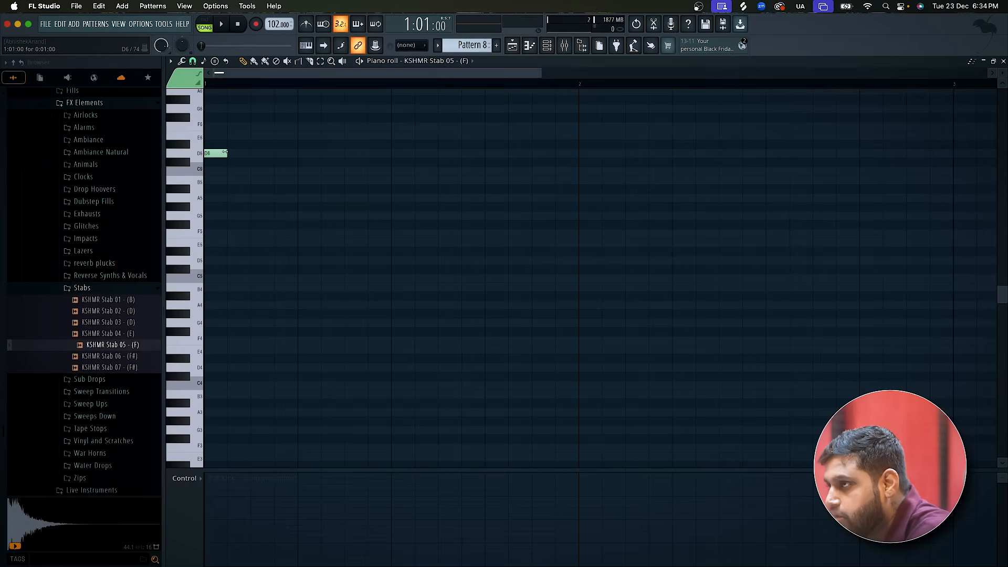
key(space)
scroll(226, 149, up, 3)
key(space)
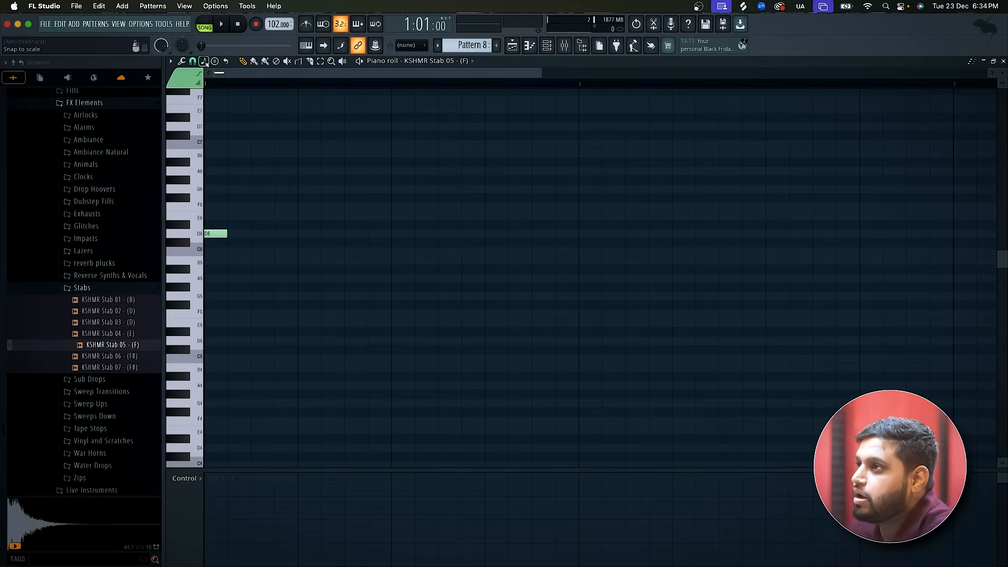
Add F6 and A6 notes above the D6 to form a D minor chord and play it.
click(205, 200)
drag(210, 197, 207, 213)
click(210, 171)
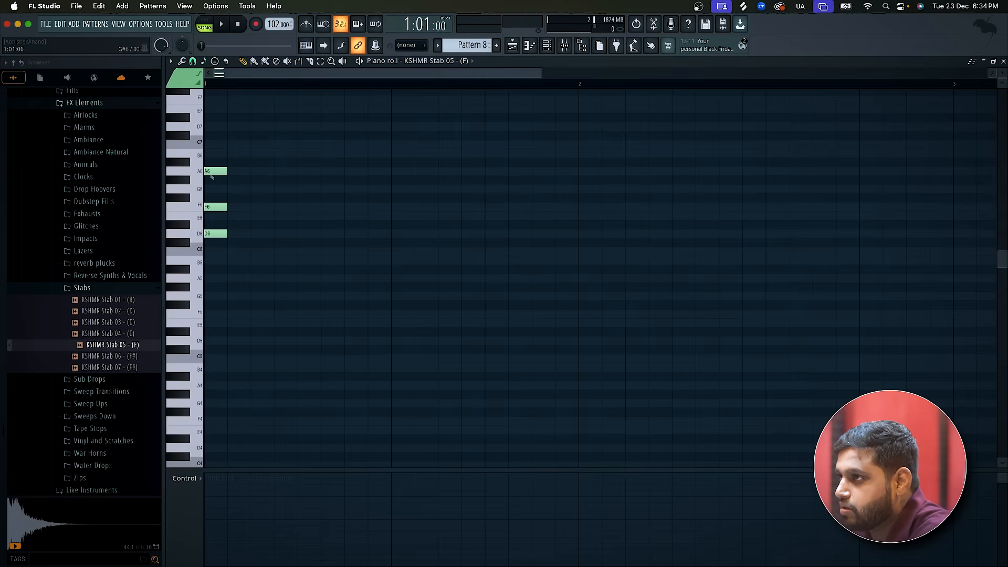
click(234, 198)
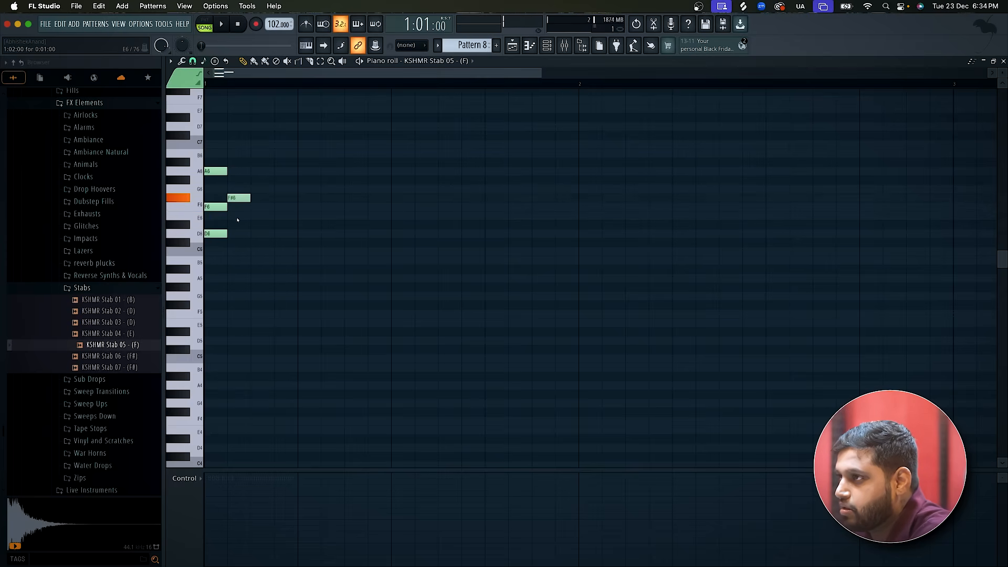
scroll(243, 149, up, 2)
key(space)
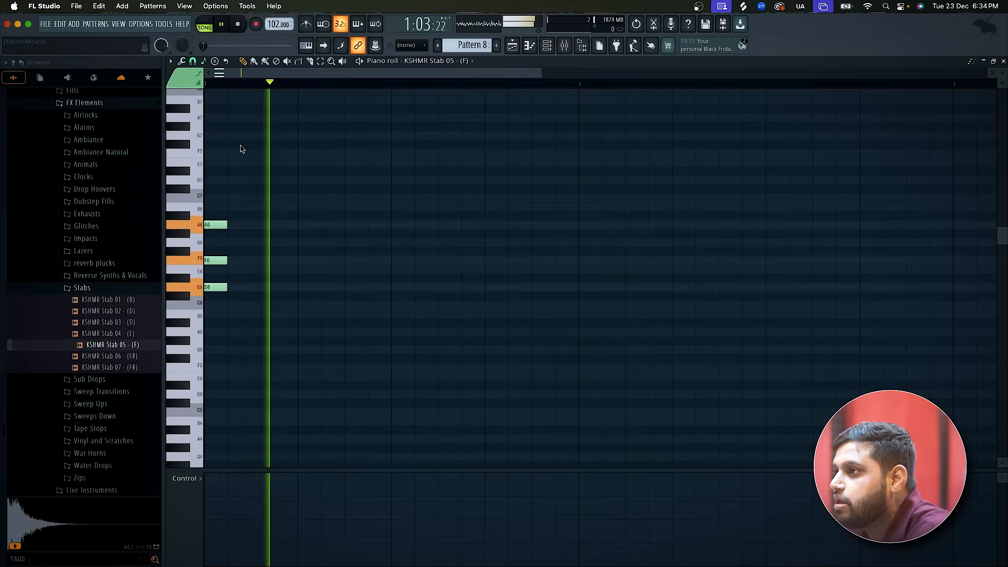
scroll(242, 149, down, 2)
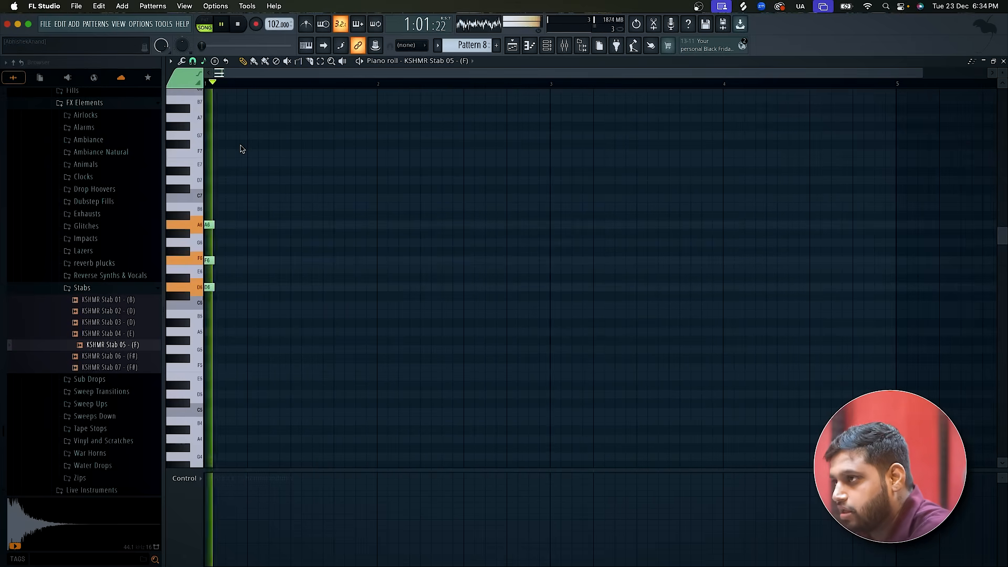
Copy the whole D minor chord to the start of bar 2 and play both stabs.
key(ctrl+a)
key(space)
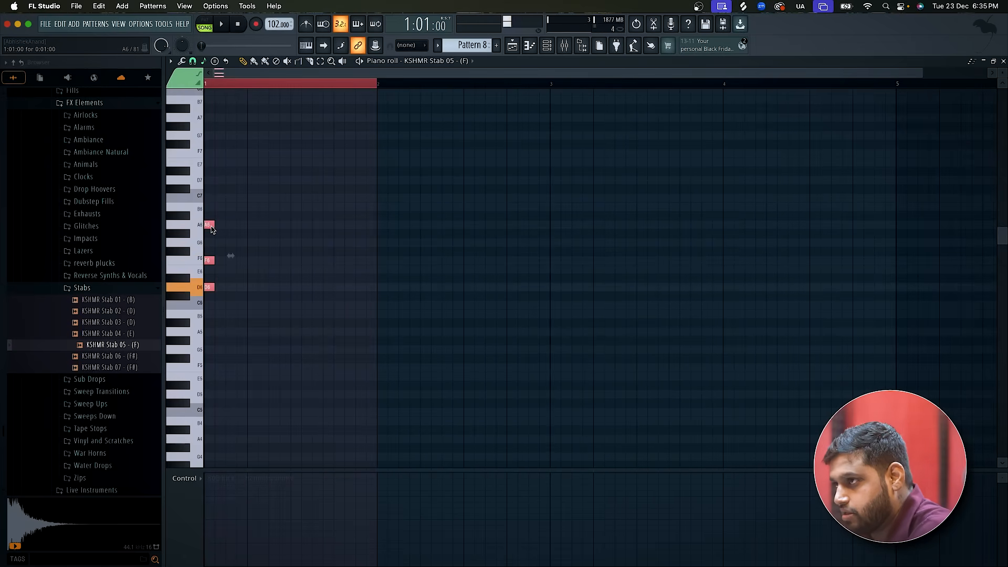
drag(210, 226, 385, 227)
key(ctrl+a)
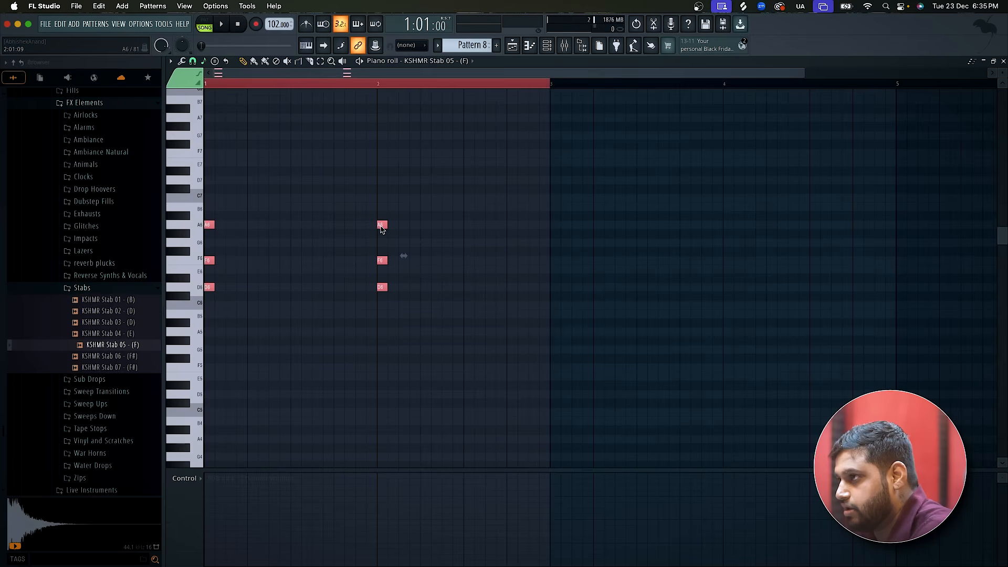
key(space)
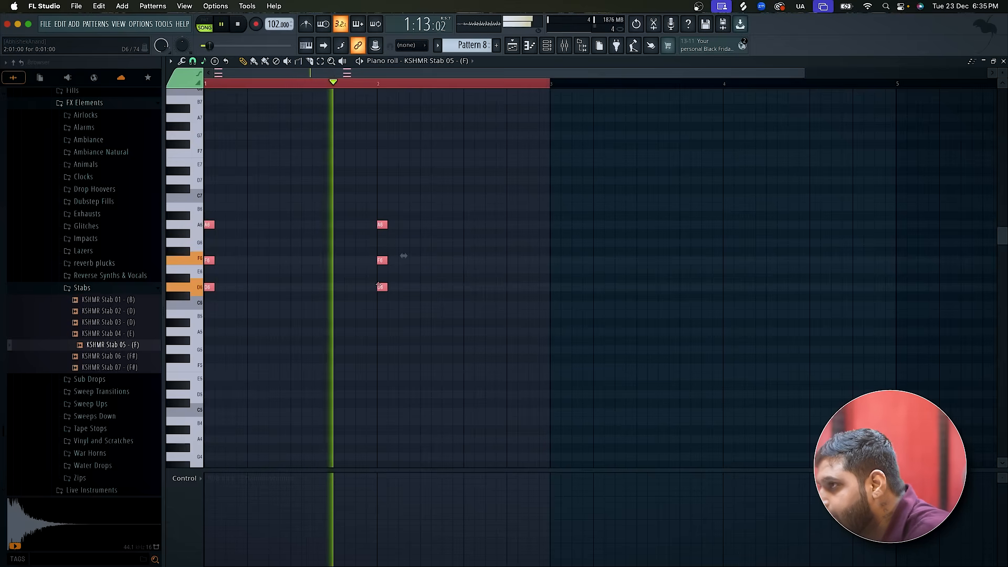
key(space)
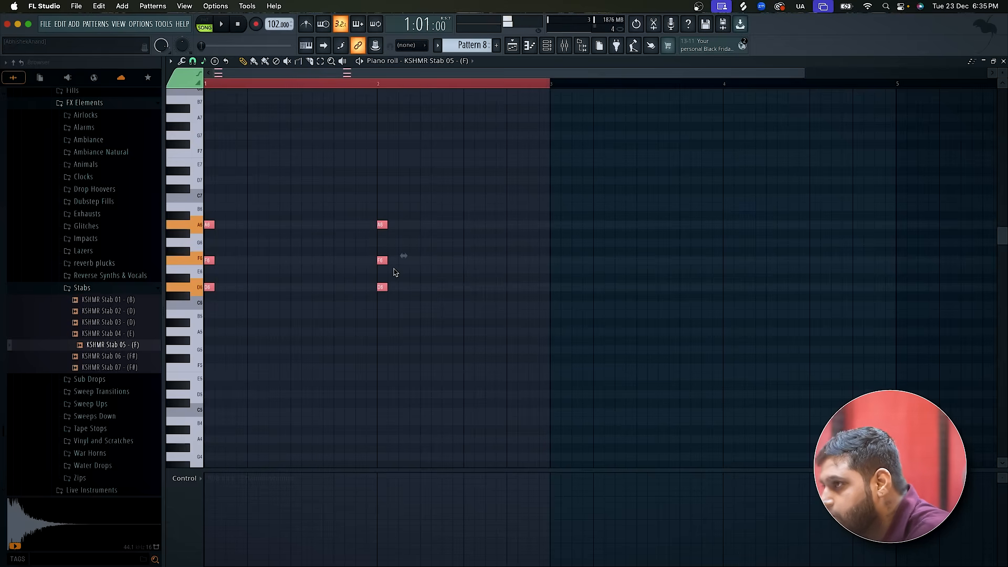
Delete the F6 note from the chords in bars 1 and 2, playing the pattern to compare the sound.
click(253, 257)
right_click(208, 262)
key(space)
key(space)
key(space)
key(space)
click(205, 263)
key(space)
key(space)
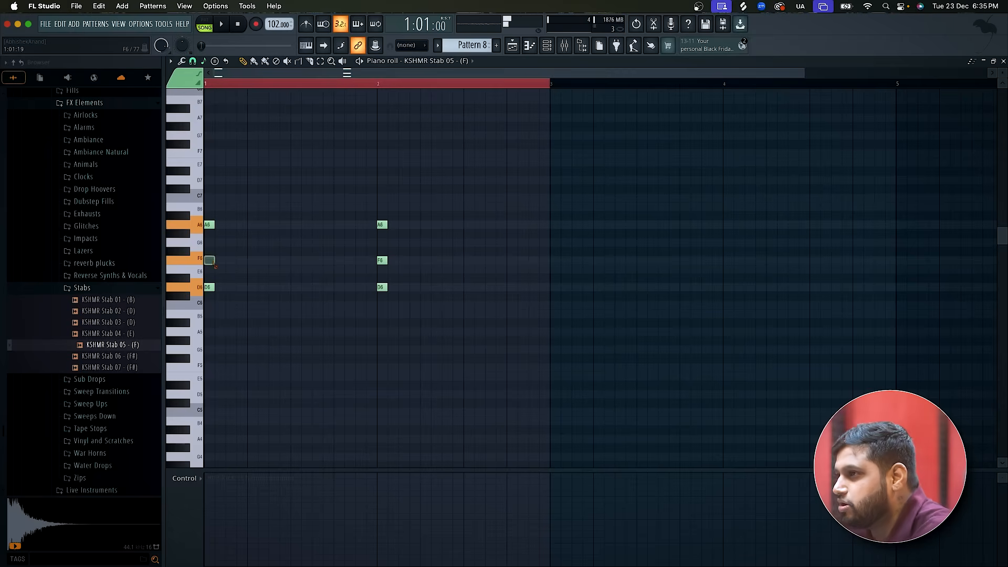
right_click(382, 261)
key(ctrl+a)
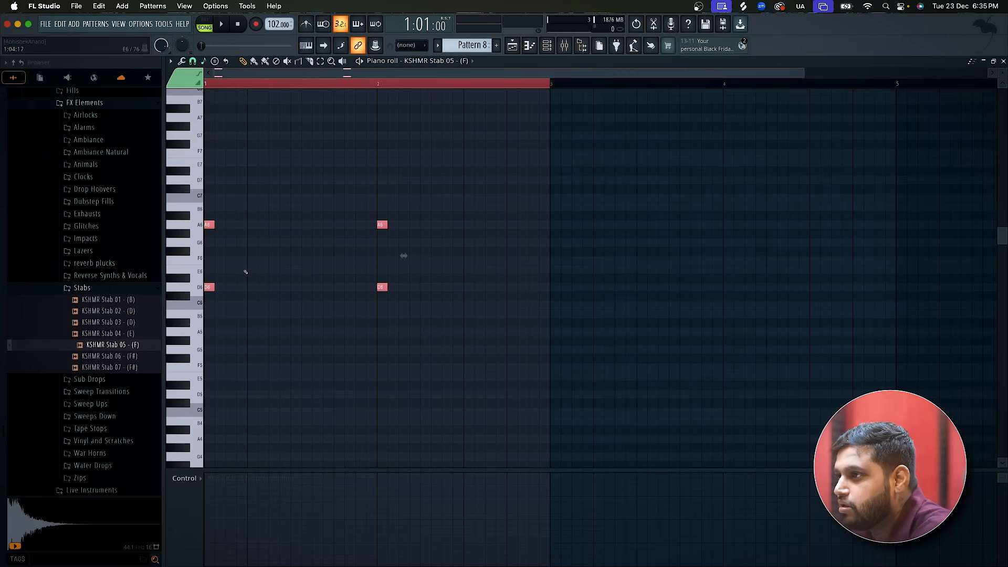
key(space)
key(space)
Add a D5 note beneath the chords at the start of bars 1 and 2.
drag(216, 359, 210, 403)
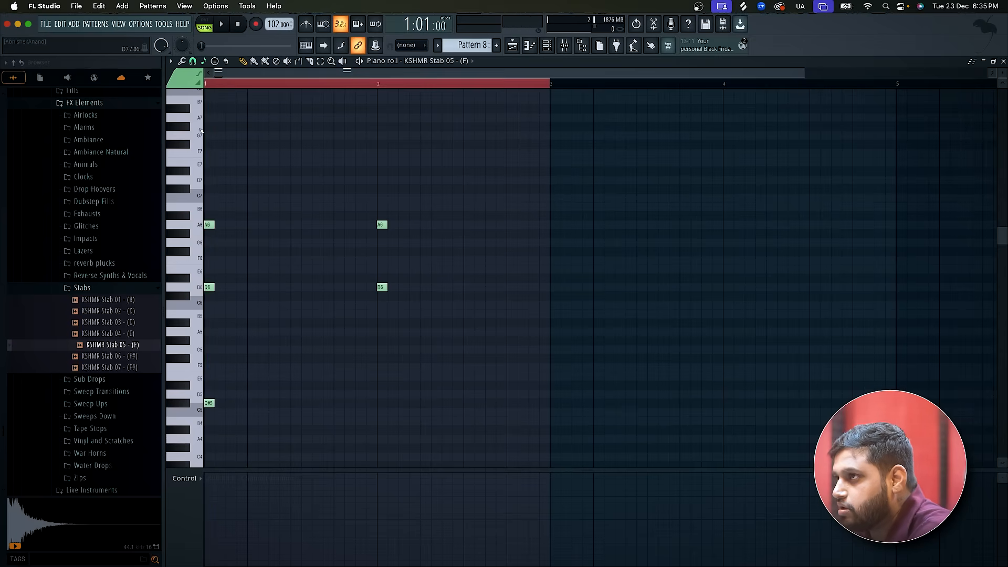
drag(208, 403, 209, 394)
drag(378, 401, 379, 394)
Lengthen all the chord notes to one beat each and play the pattern.
key(ctrl+a)
drag(216, 402, 250, 401)
key(space)
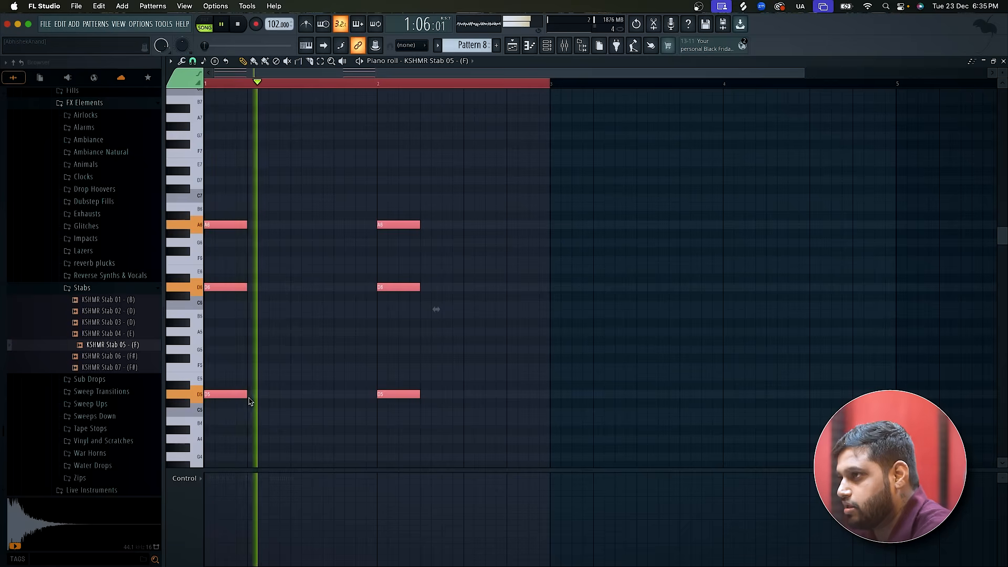
scroll(250, 401, down, 3)
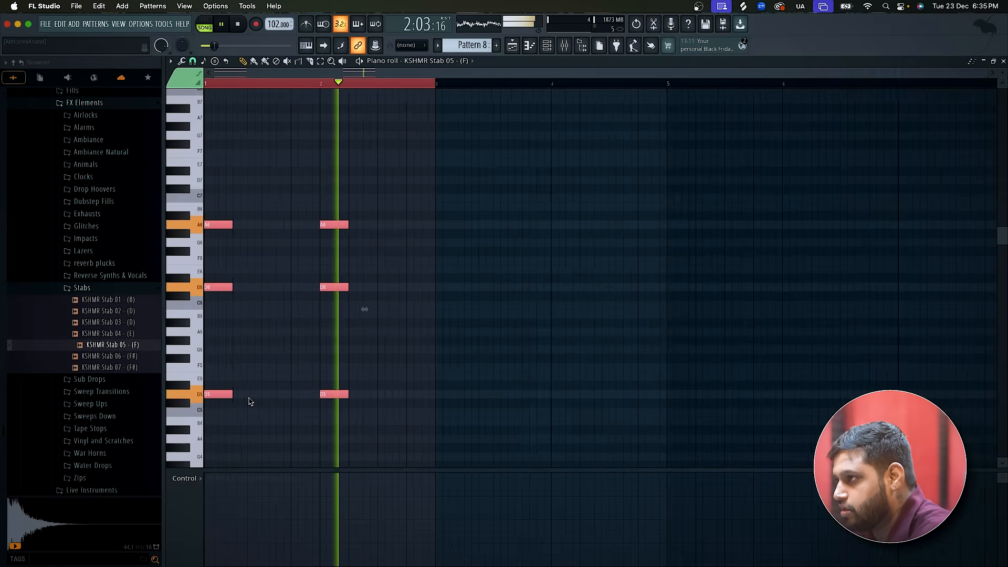
scroll(255, 396, down, 1)
key(space)
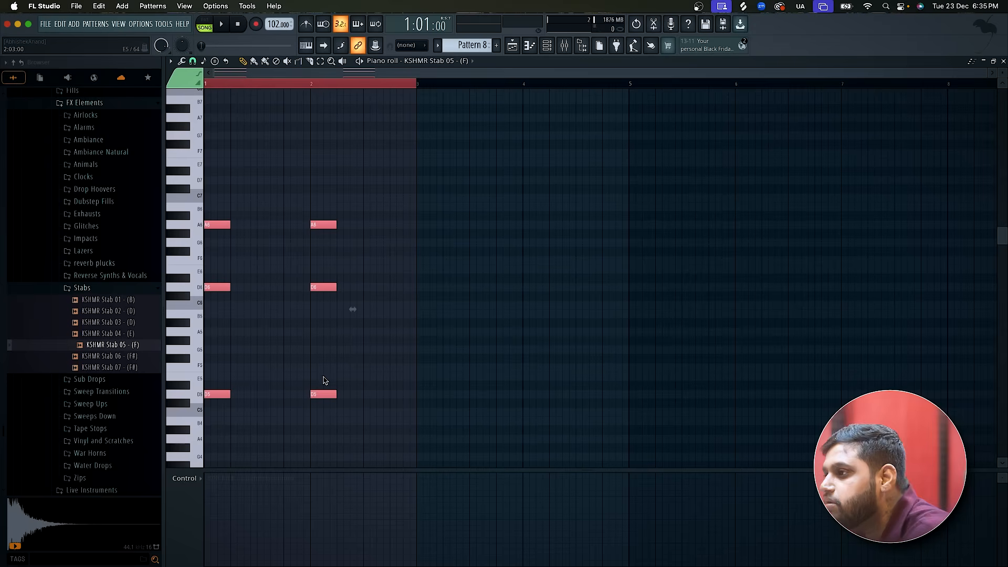
drag(317, 392, 478, 396)
super+click(477, 403)
right_click(479, 395)
right_click(483, 287)
right_click(483, 225)
right_click(377, 225)
right_click(377, 287)
right_click(377, 394)
Add a one-beat G5 note on the third beat of bar 2 and play the pattern.
scroll(378, 421, down, 1)
key(space)
click(368, 310)
scroll(362, 310, up, 2)
key(space)
drag(387, 315, 391, 336)
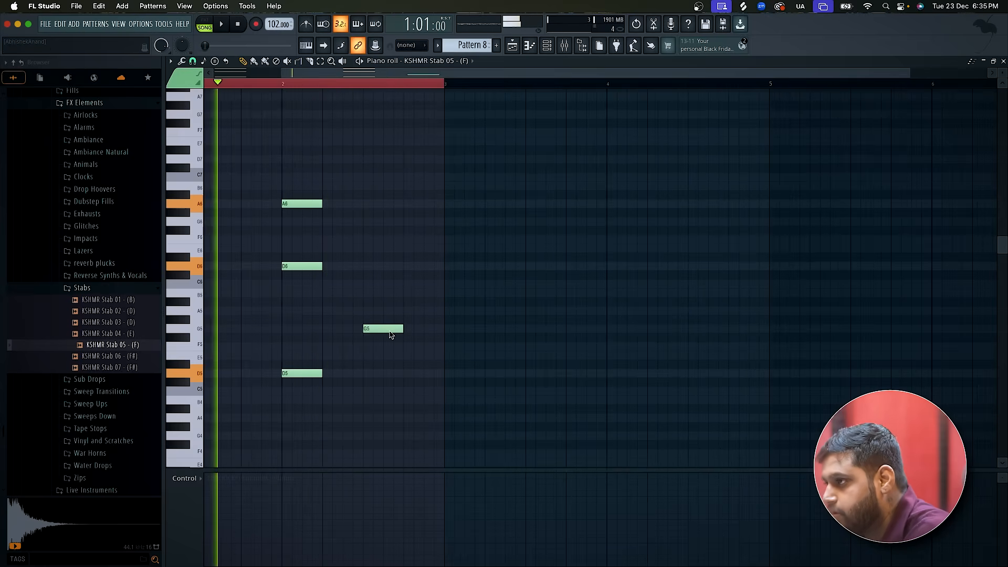
key(space)
scroll(391, 337, down, 2)
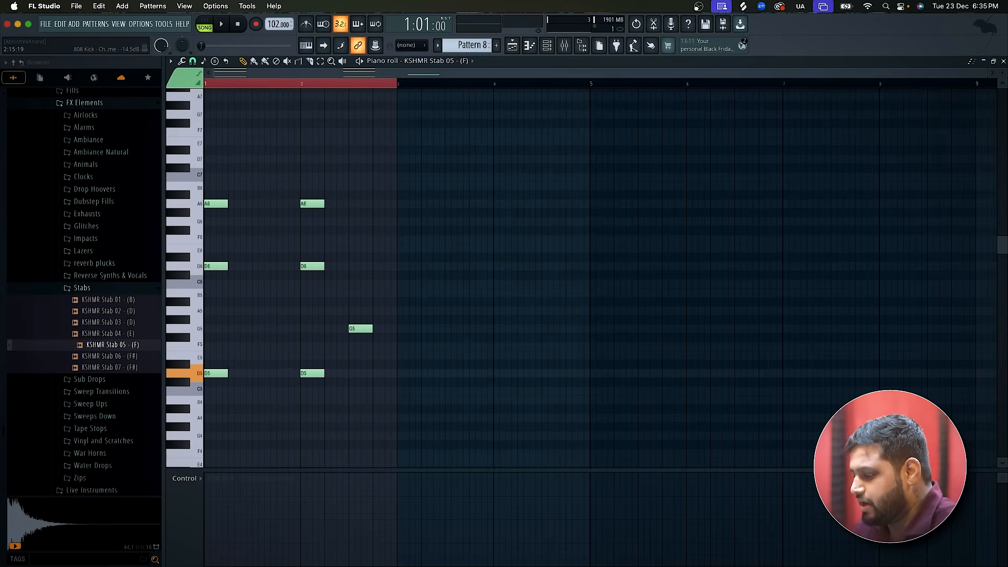
Check the notes of the D minor scale in Chrome, return to FL Studio and play Pattern 8 again.
key(super+Tab)
key(super+Tab)
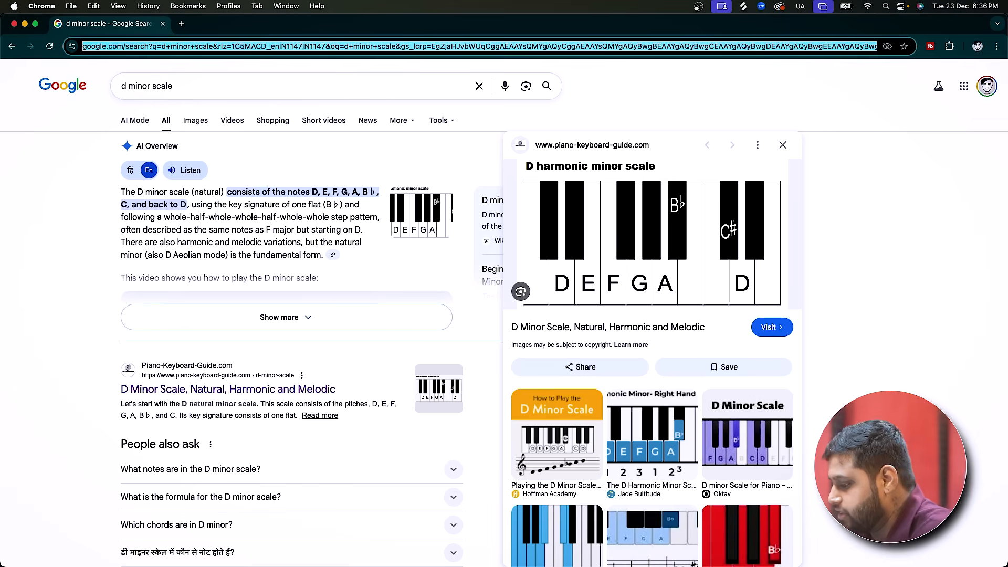
key(super+Tab)
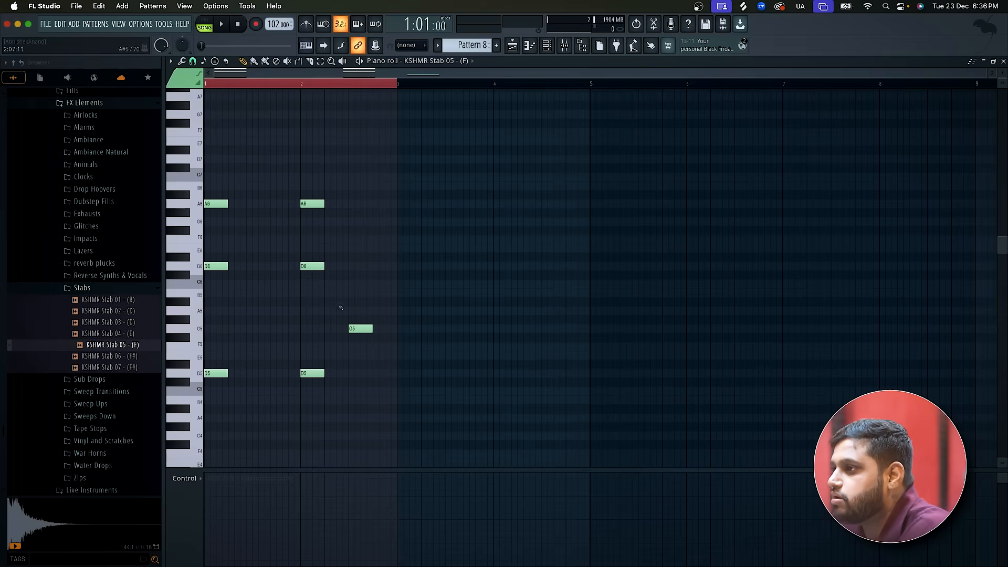
key(space)
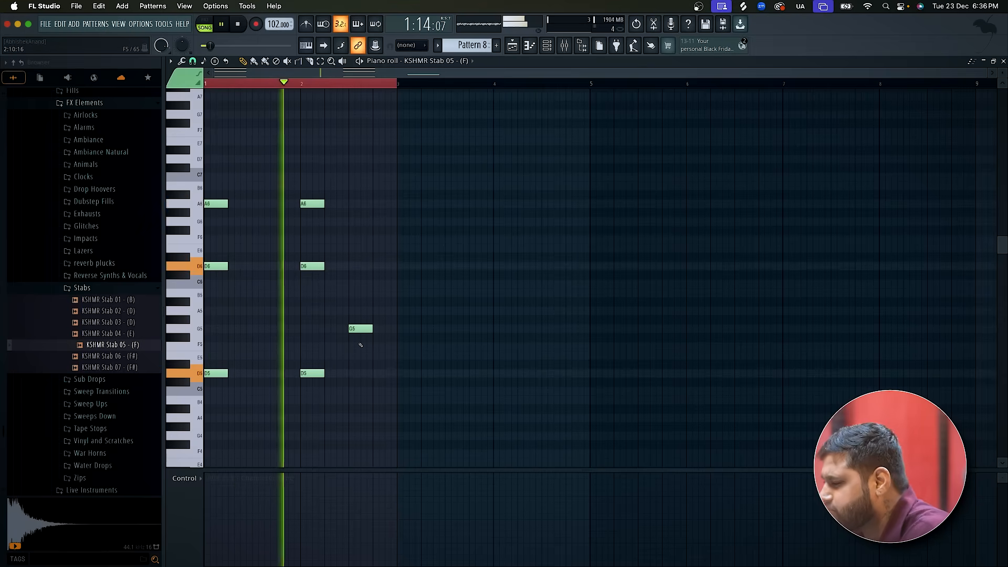
scroll(361, 345, up, 2)
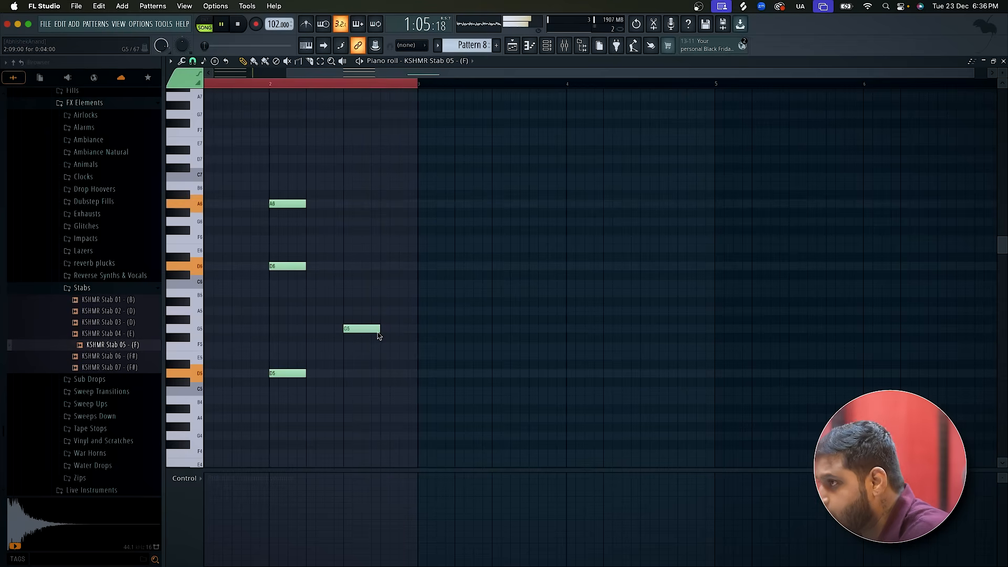
key(space)
Mute the Track 17 loop in the playlist and play Pattern 8 against the Ref track.
click(512, 45)
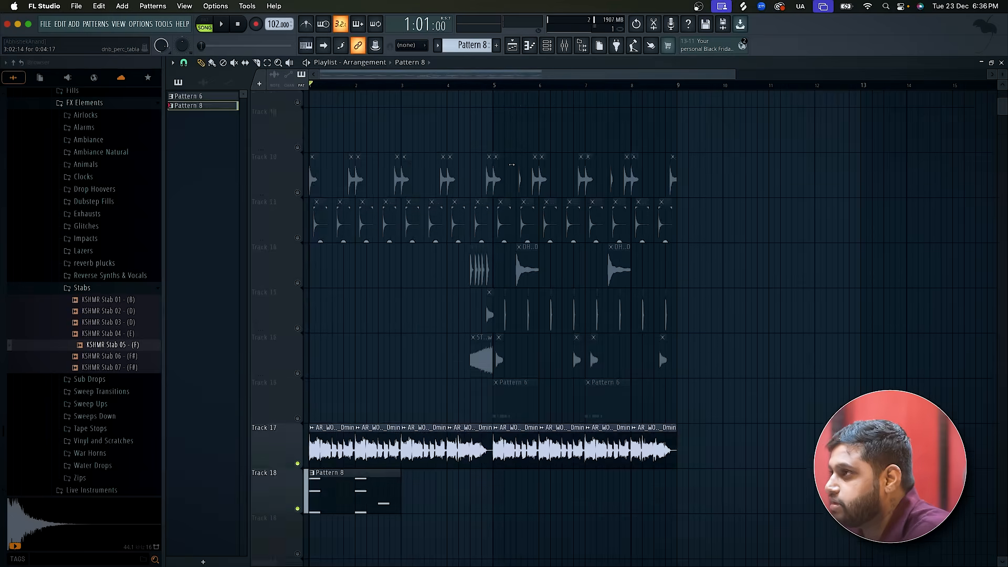
scroll(511, 164, up, 9)
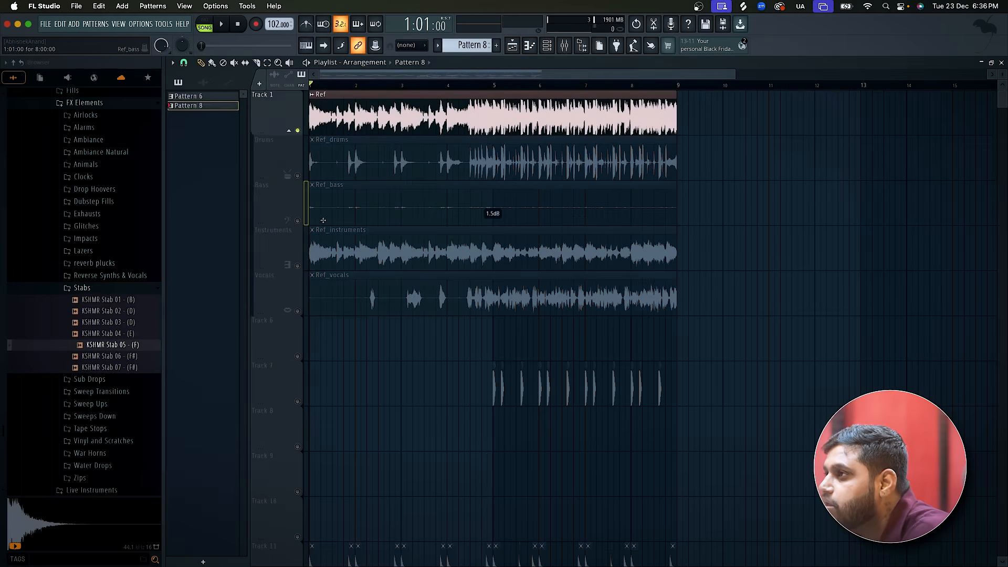
scroll(323, 221, down, 10)
key(space)
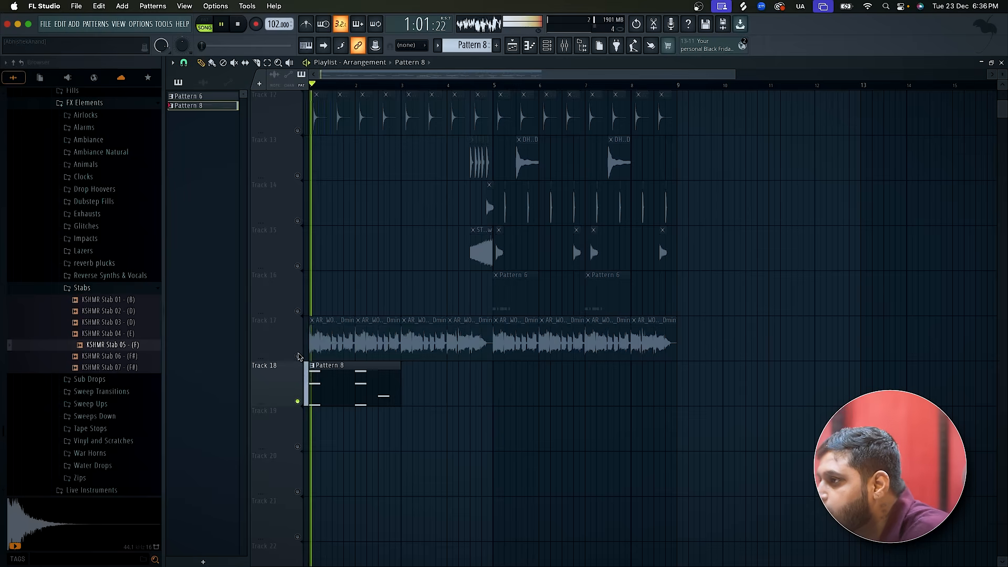
Add a one-beat F5 note on the fourth beat of bar 2 in Pattern 8 and play from the third beat.
scroll(460, 380, up, 5)
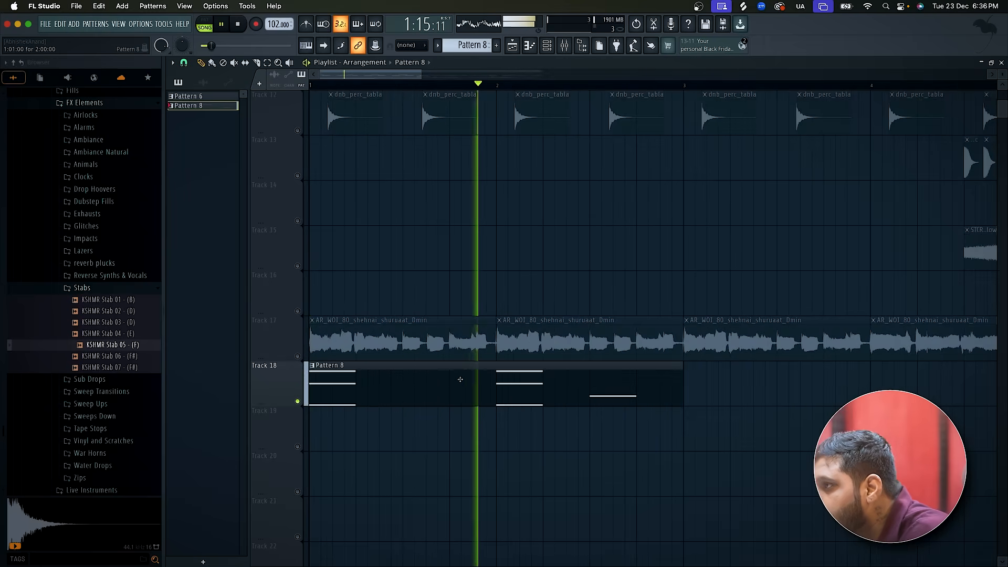
double_click(460, 379)
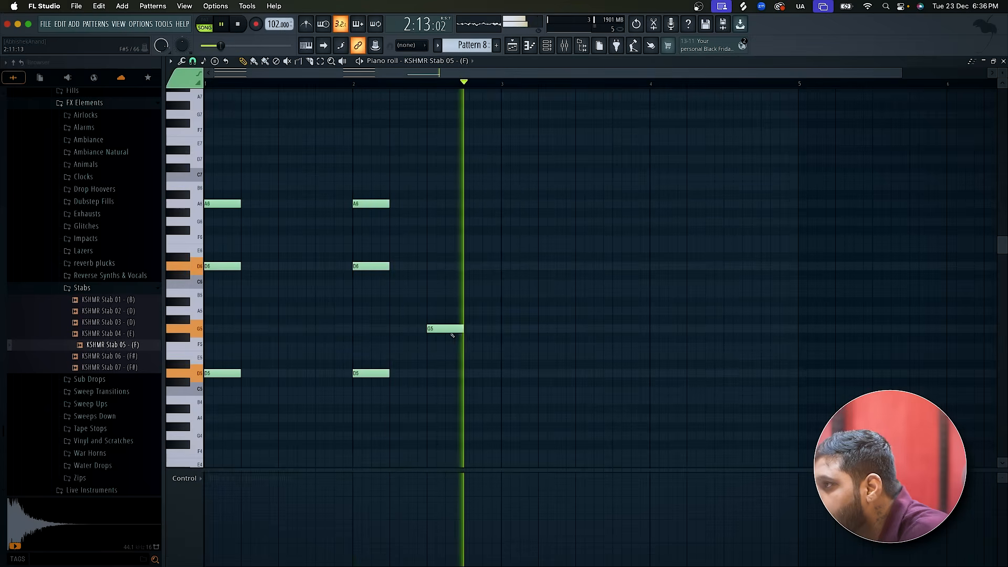
key(space)
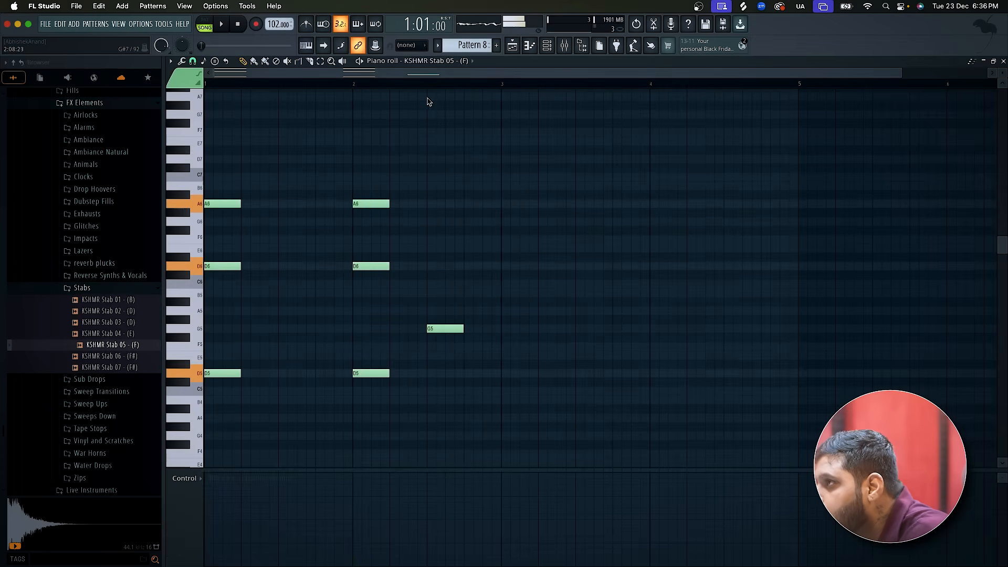
click(428, 84)
key(space)
key(space)
Try shortening the F5 note to half a beat and following it with a half-beat E5 note.
key(space)
click(467, 347)
key(space)
key(space)
drag(500, 347, 482, 347)
key(space)
key(space)
click(483, 356)
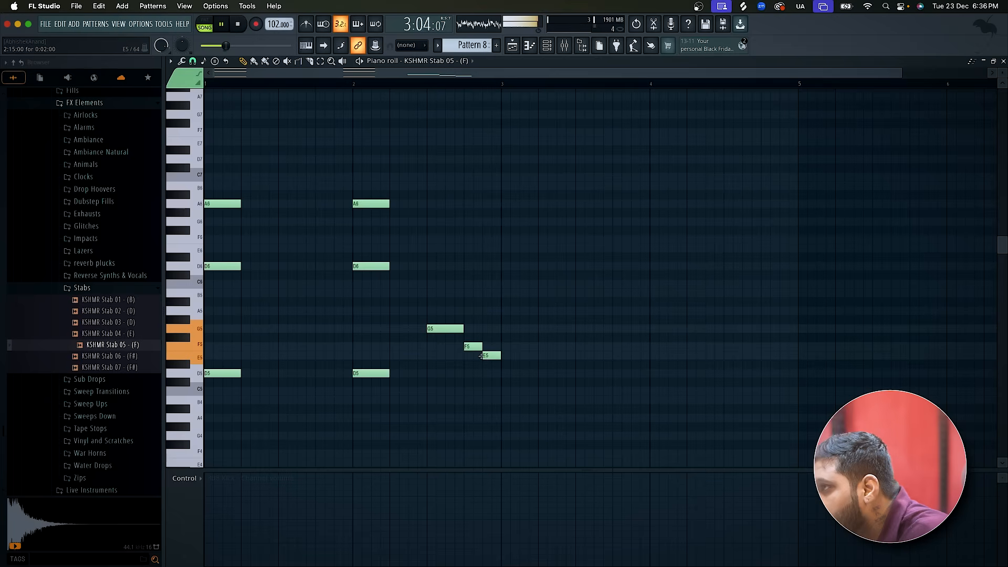
right_click(481, 356)
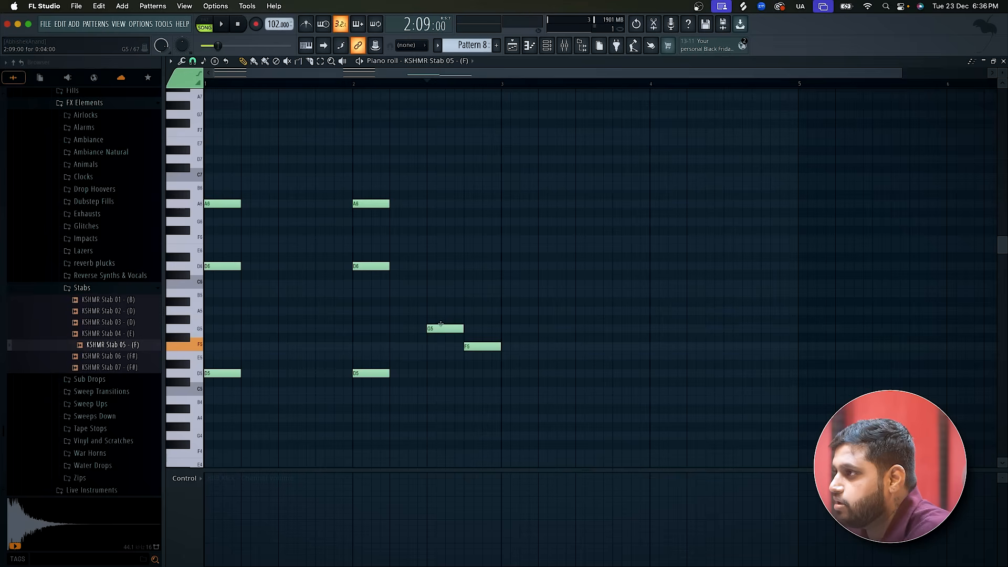
Add one-beat D6 and G6 notes above the G5 on the third beat of bar 2 and play the chord.
click(426, 292)
drag(426, 292, 425, 266)
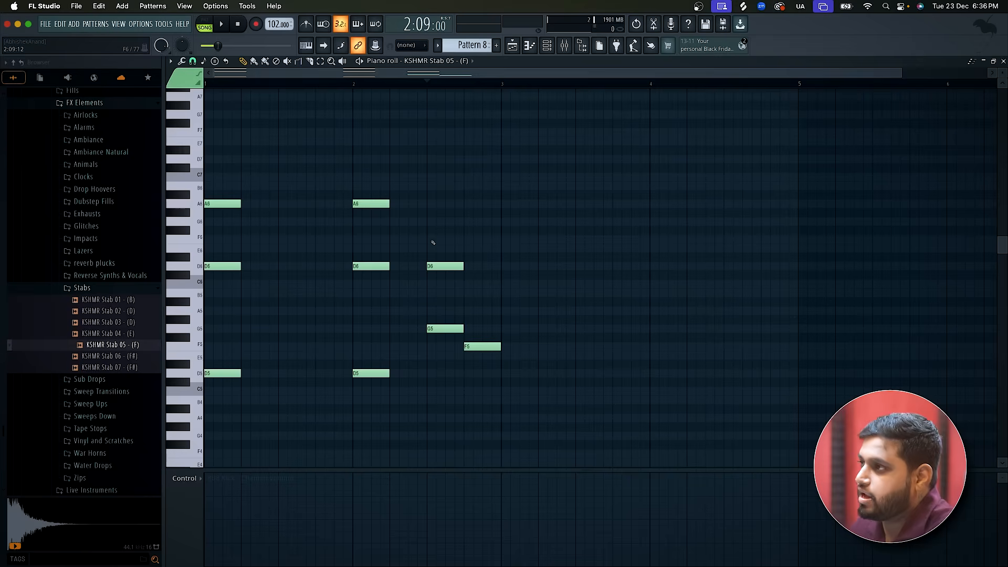
click(426, 217)
key(space)
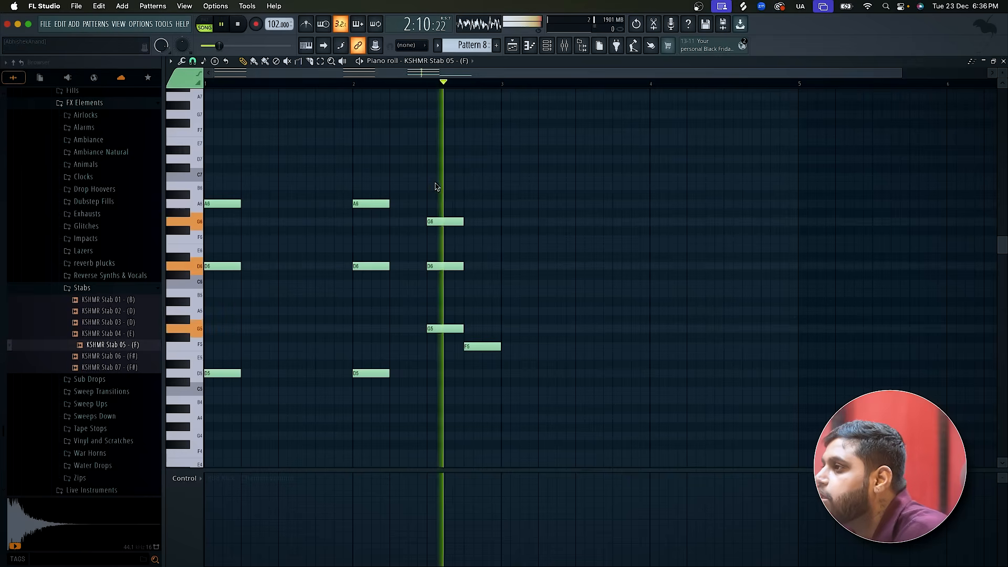
key(space)
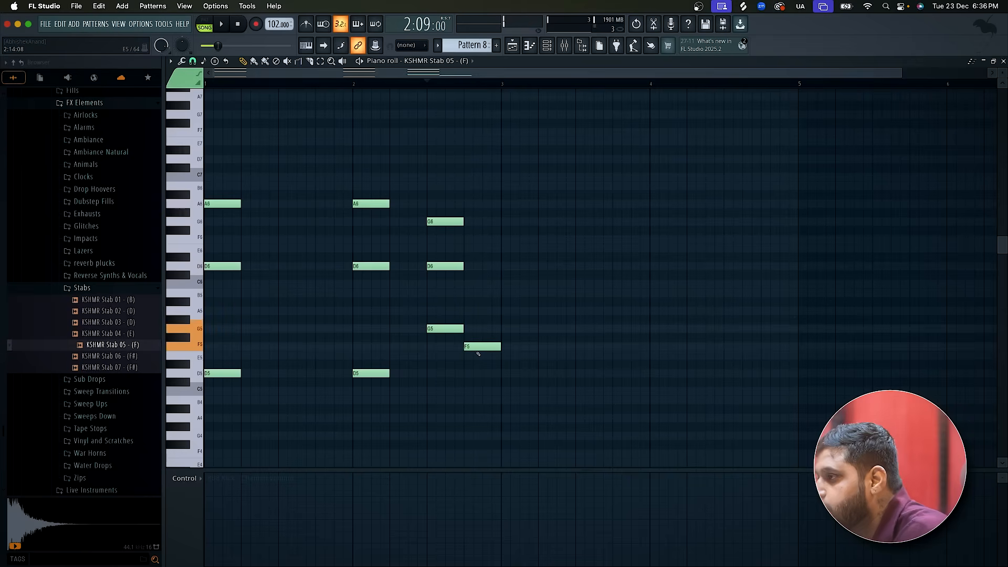
Add one-beat C6 and F6 notes above the F5 on the fourth beat of bar 2 and play the chord.
click(470, 285)
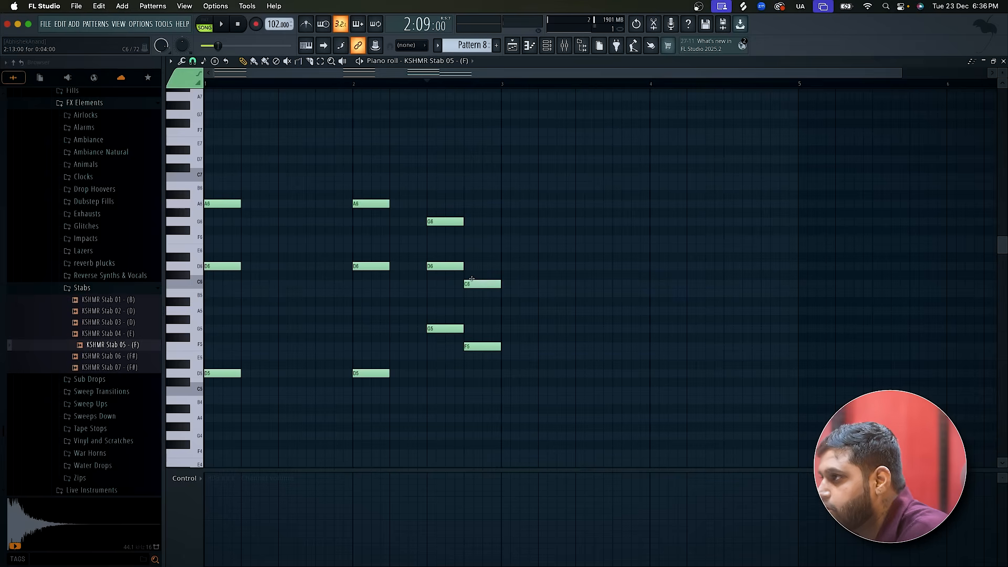
click(468, 240)
key(space)
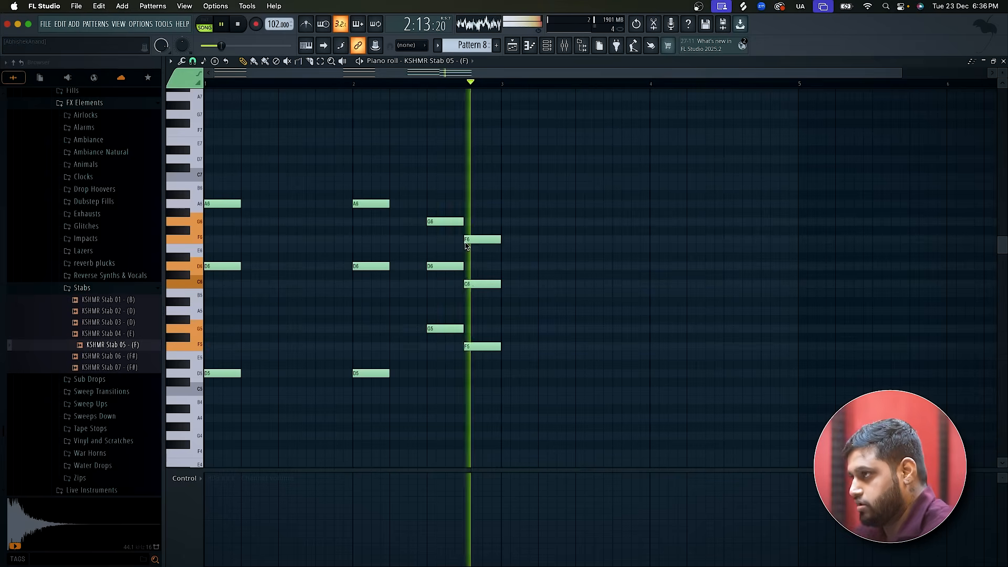
Duplicate the full two-bar chord sequence into bars 3 and 4, then return to the playlist and stop playback.
ctrl+scroll(466, 244, down, 3)
key(ctrl+a)
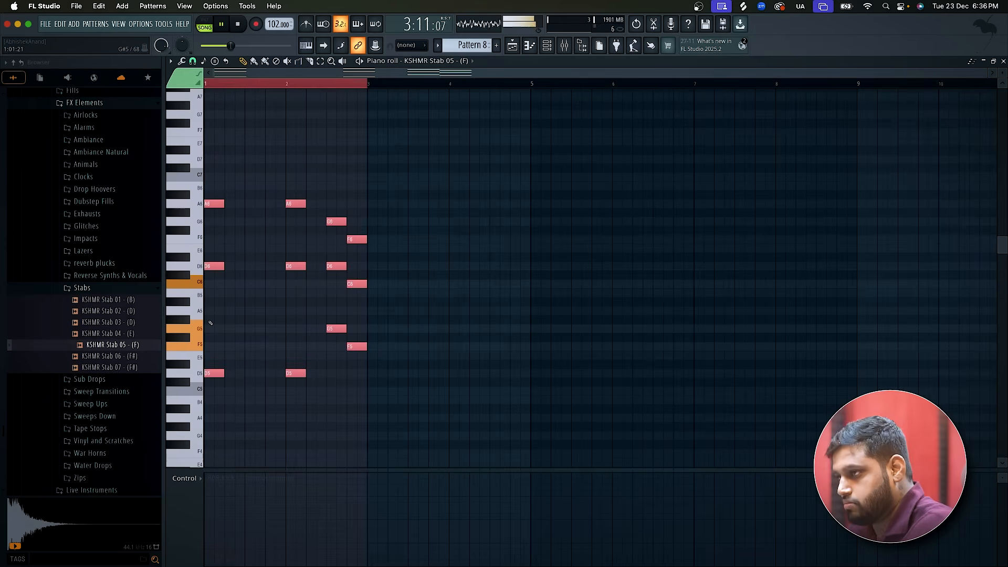
shift+drag(208, 374, 373, 372)
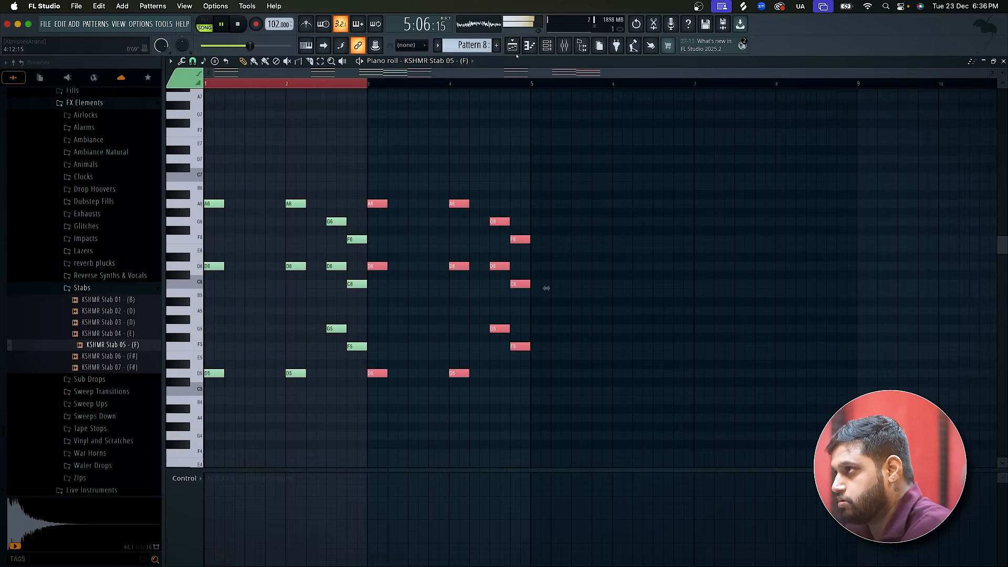
key(F5)
ctrl+scroll(430, 338, down, 5)
key(space)
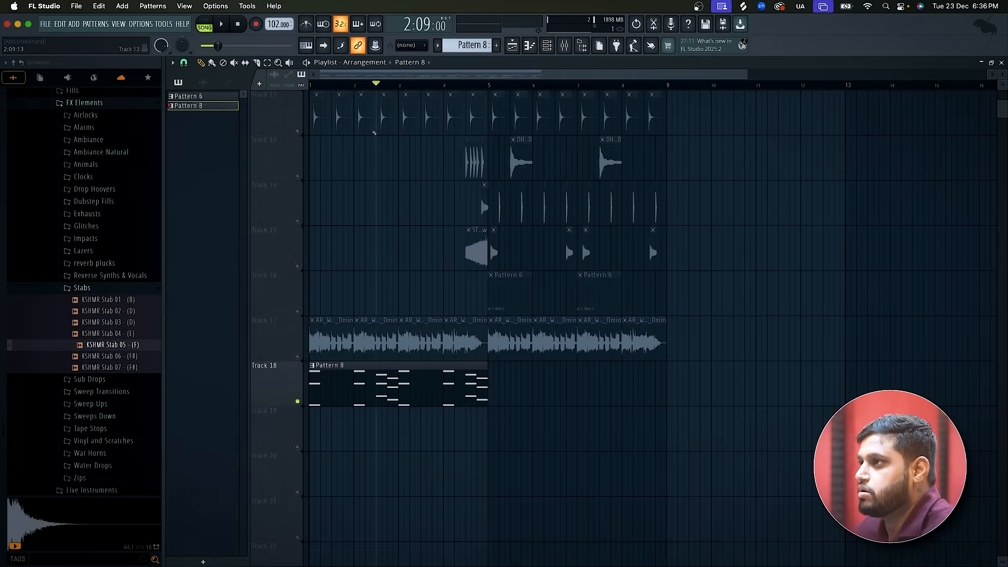
Move the playhead back to bar 1 and unmute tracks 11, 12, 13 and 17 in the playlist.
drag(364, 86, 214, 110)
scroll(333, 164, up, 10)
click(298, 131)
scroll(381, 257, down, 12)
click(298, 311)
scroll(298, 311, up, 4)
click(298, 311)
click(297, 221)
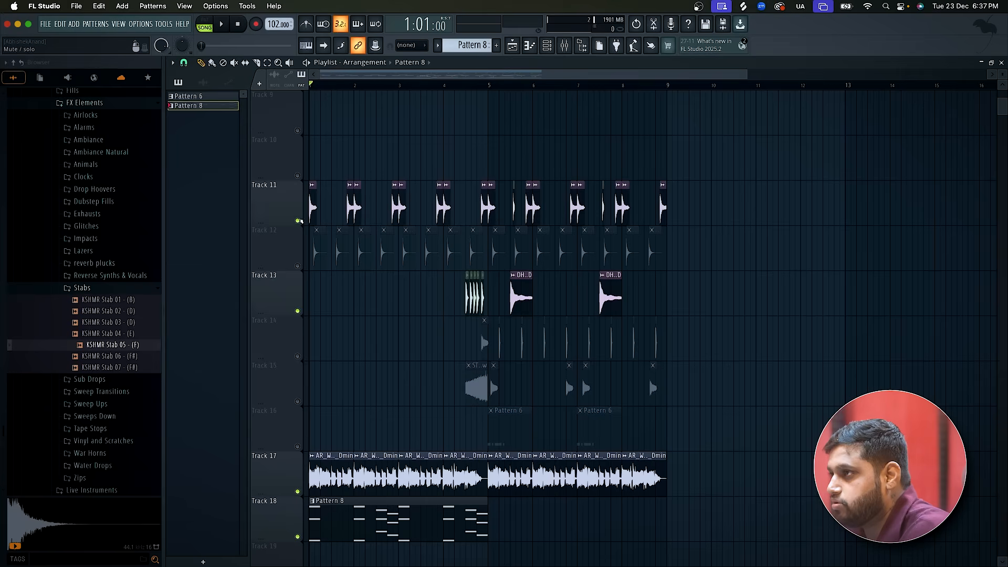
scroll(299, 241, up, 8)
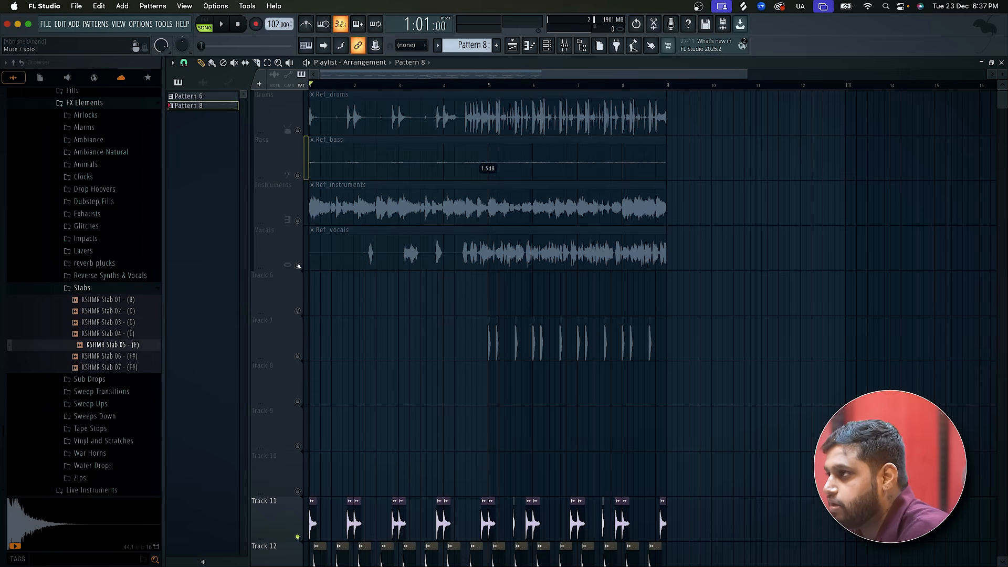
Unmute Track 7, move all its clips down to Track 10, unmute Track 10 and start playback.
click(298, 356)
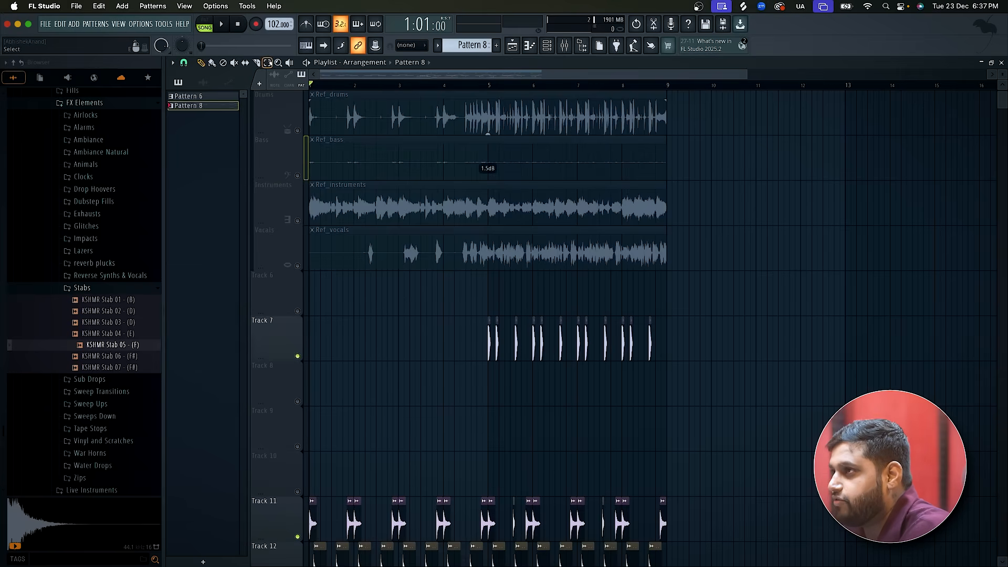
drag(462, 343, 962, 327)
drag(497, 320, 500, 454)
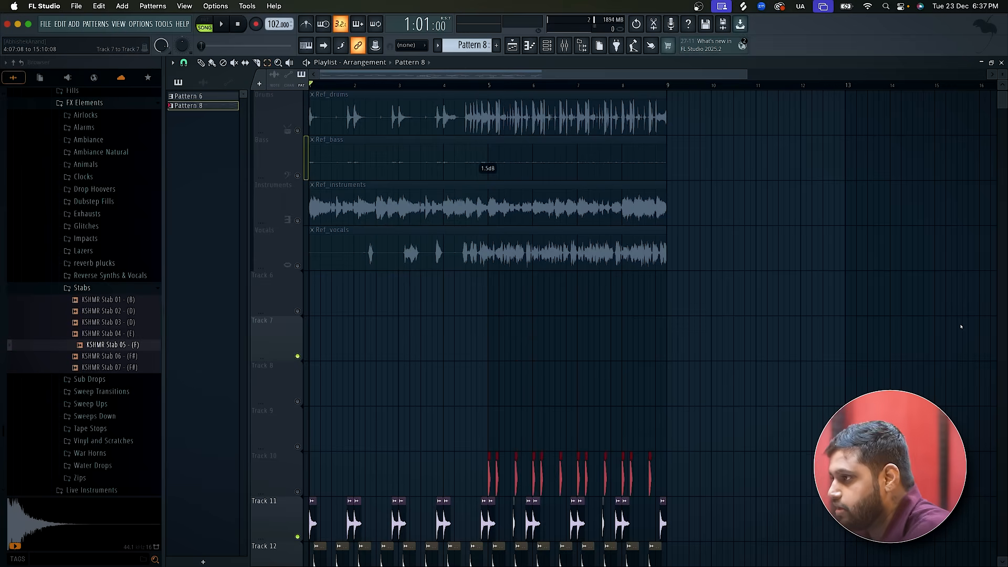
scroll(500, 283, down, 4)
click(298, 312)
key(space)
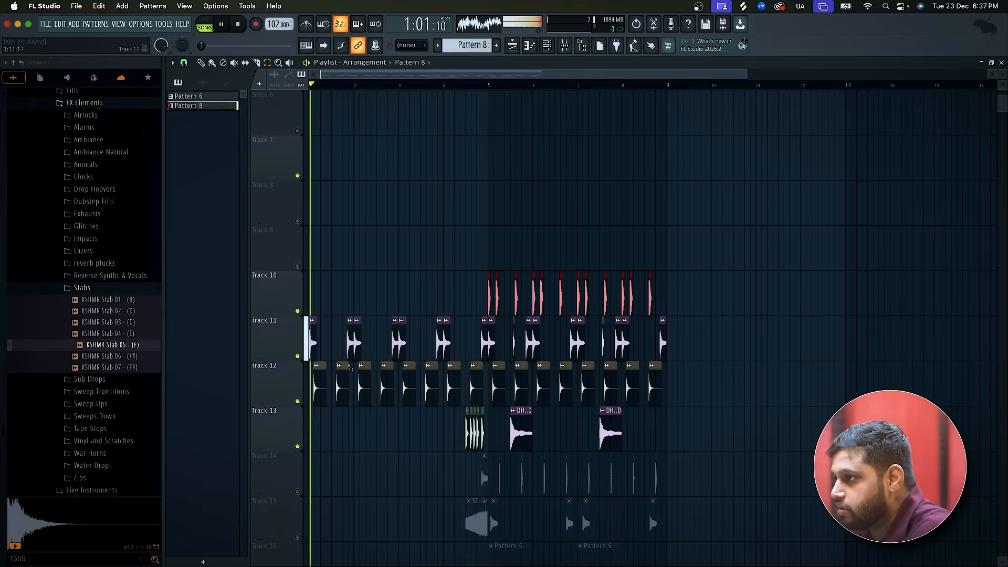
Unmute tracks 14, 15 and 16 while the arrangement plays.
scroll(300, 312, down, 5)
click(298, 311)
click(298, 357)
click(298, 266)
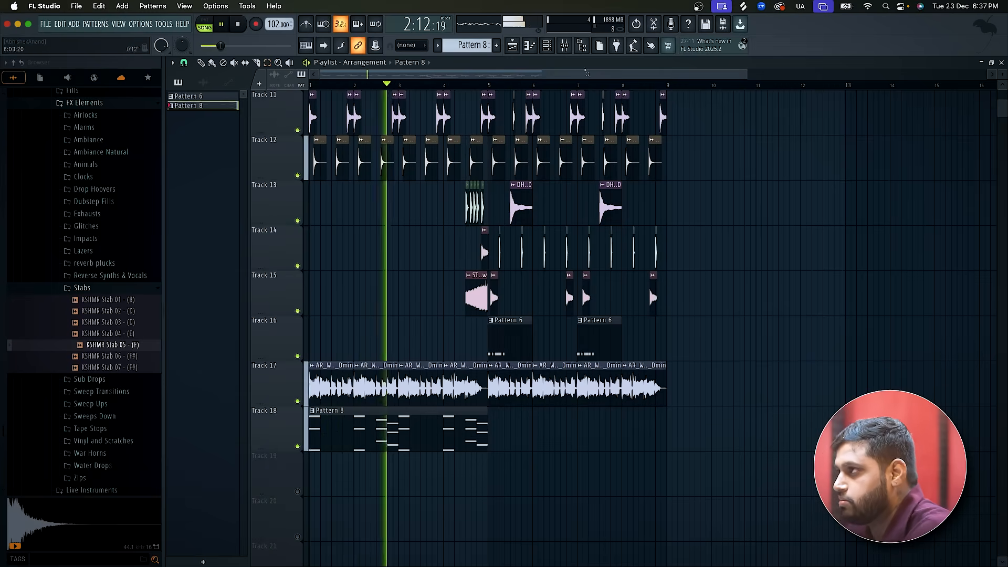
Check the channel rack during playback, stop, and place a second Pattern 8 clip at bar 5 on Track 18.
key(F6)
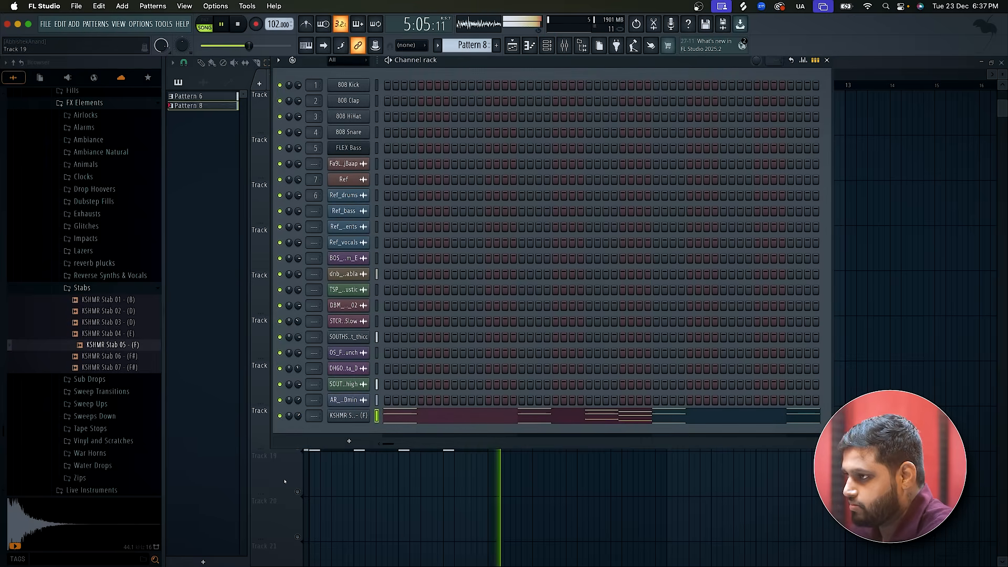
key(F6)
key(space)
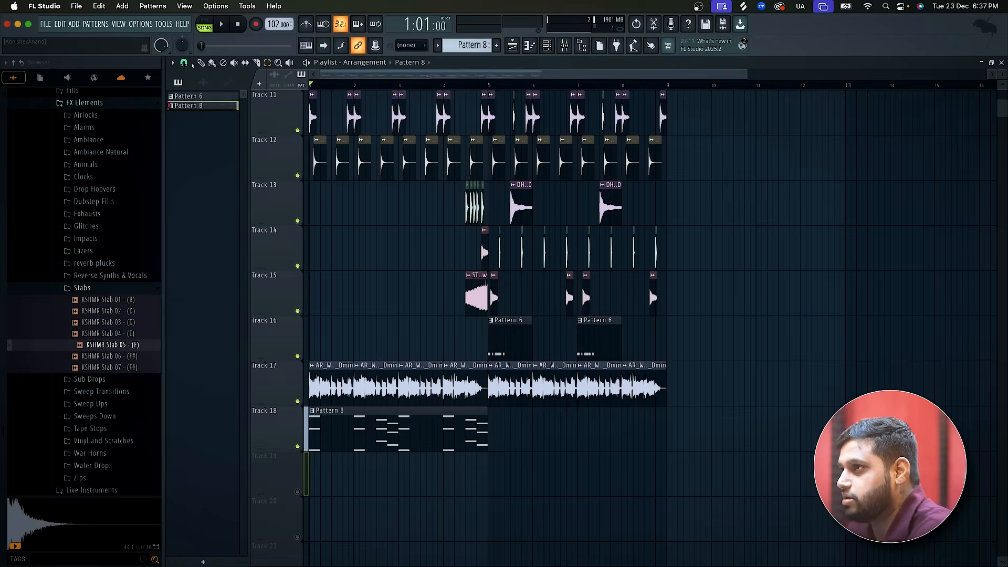
click(515, 424)
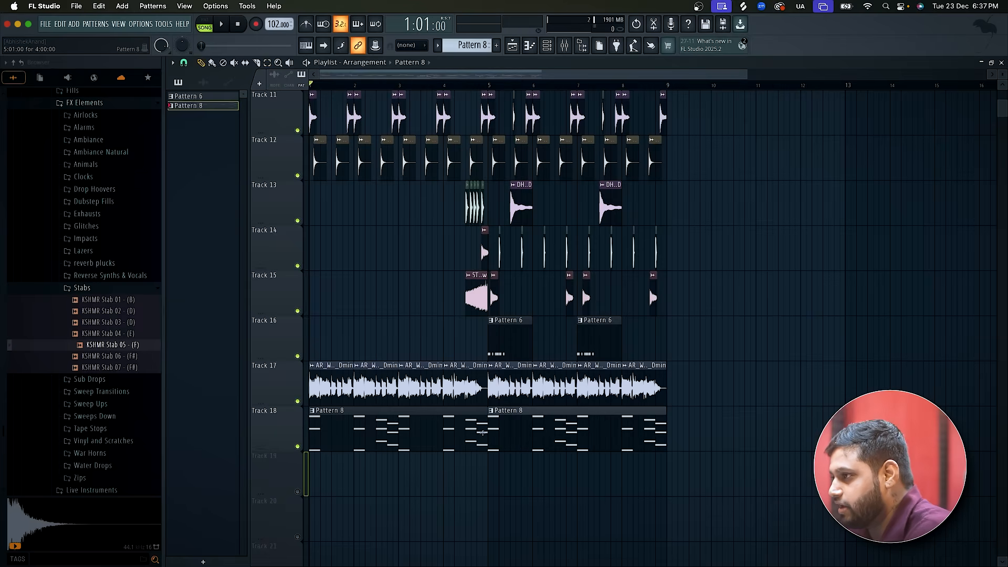
Add a FLEX instrument channel and load the Violins Staccato preset from the Essential Strings library.
click(547, 46)
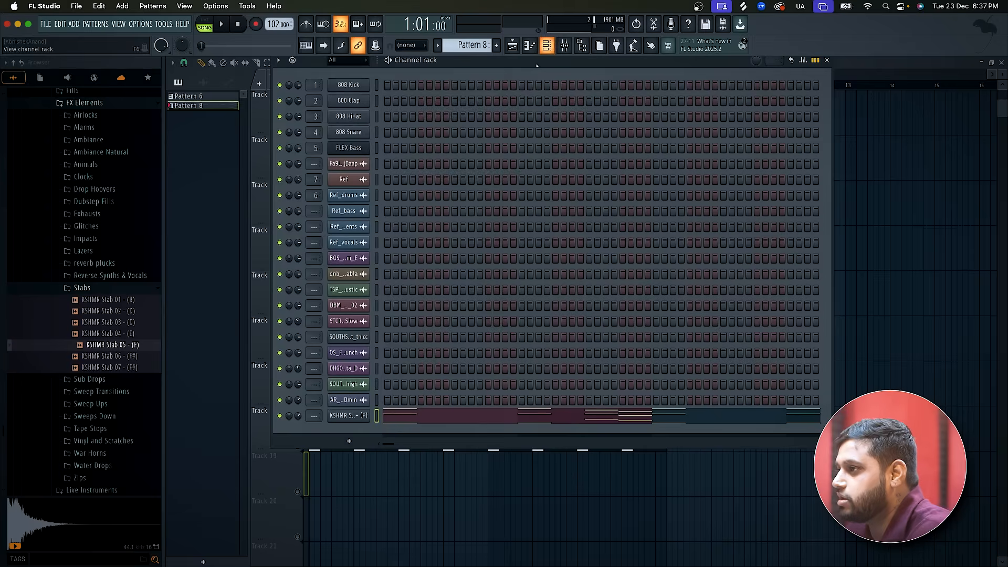
click(333, 441)
click(358, 26)
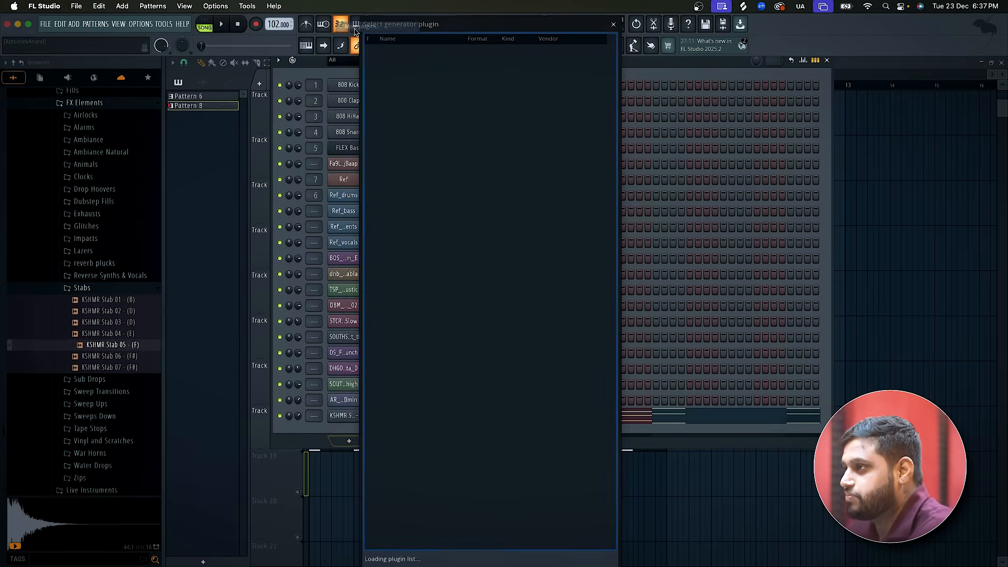
text(flex)
double_click(437, 58)
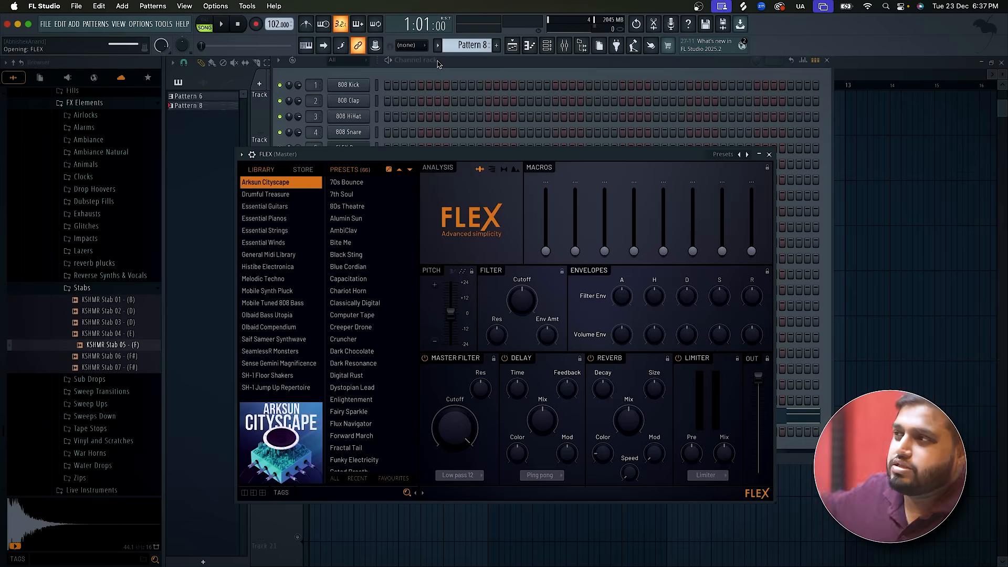
click(273, 231)
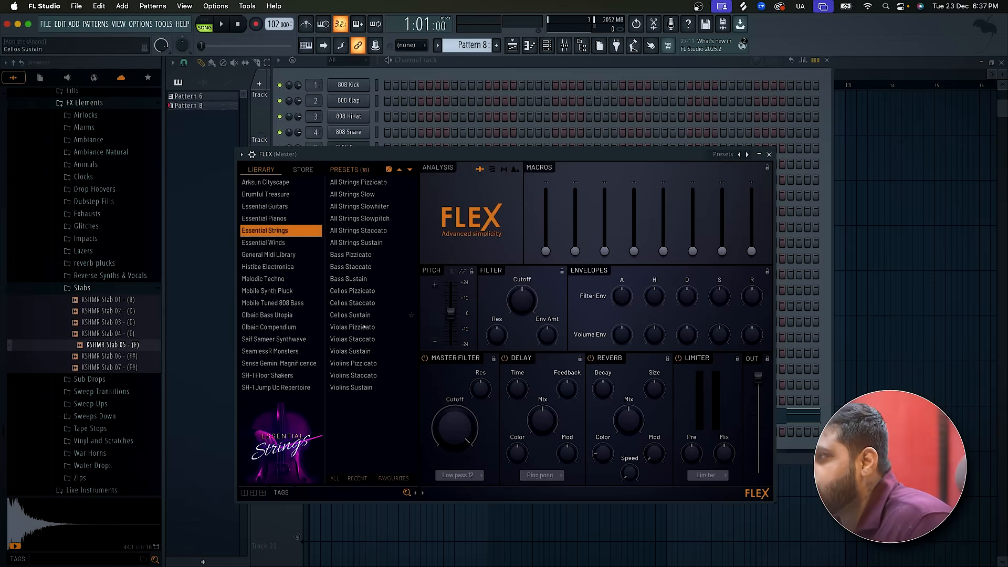
click(369, 376)
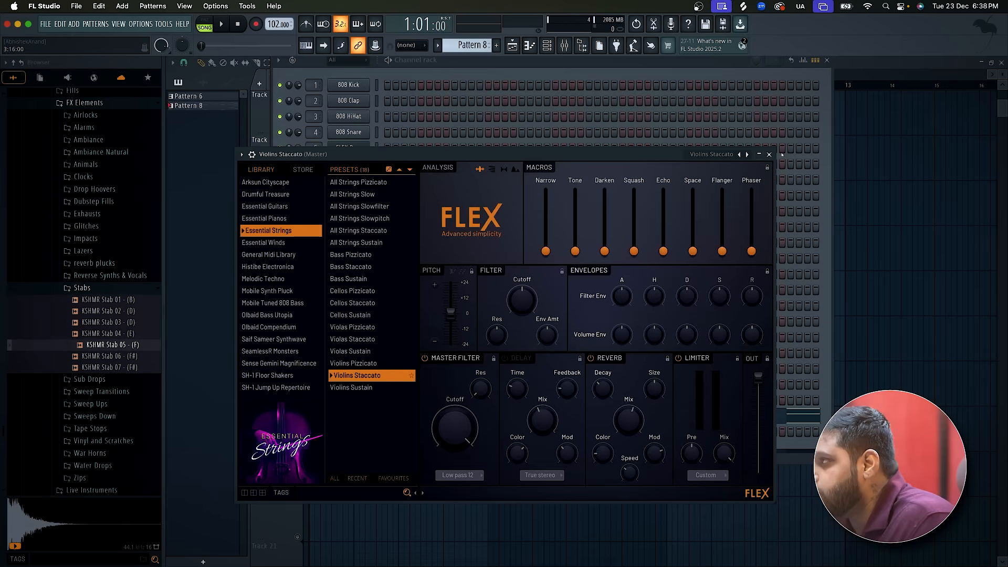
click(769, 154)
Copy the KSHMR Stab 05 channel's notes into the Violins Staccato channel and play the layered result.
right_click(368, 431)
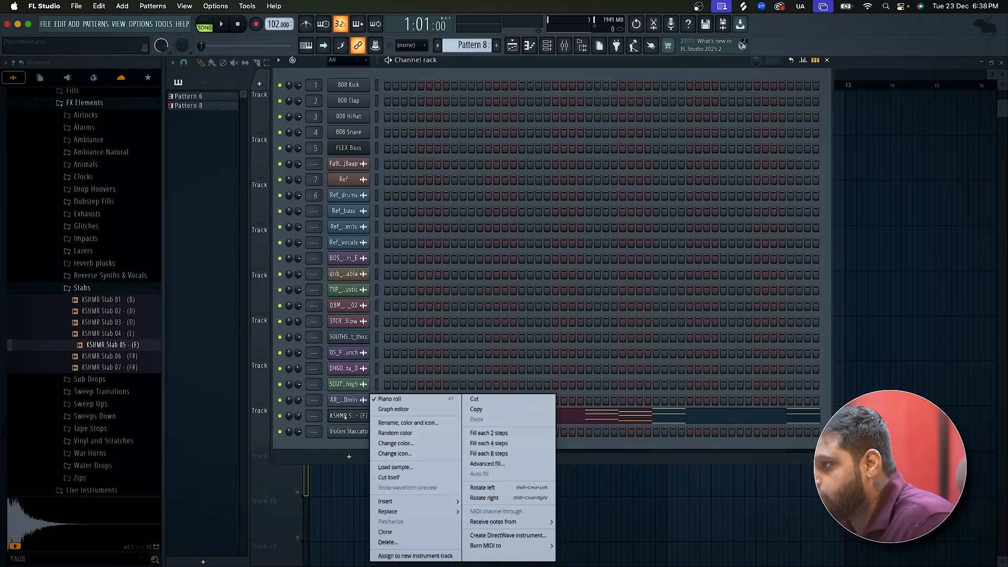
click(482, 409)
right_click(368, 431)
click(477, 419)
key(space)
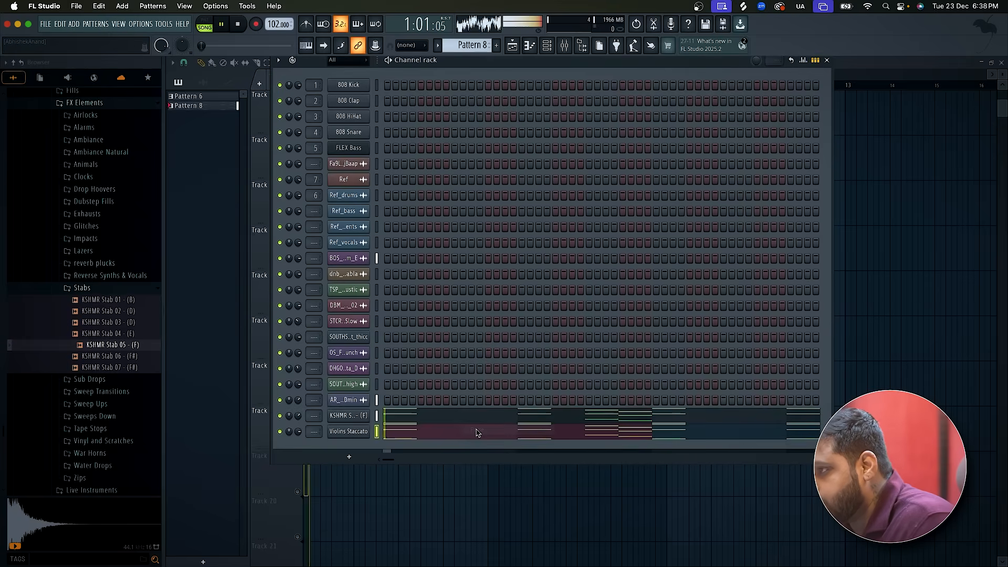
key(space)
Mute the KSHMR Stab 05 channel, switch playback to pattern mode and listen to the strings alone.
click(280, 417)
key(space)
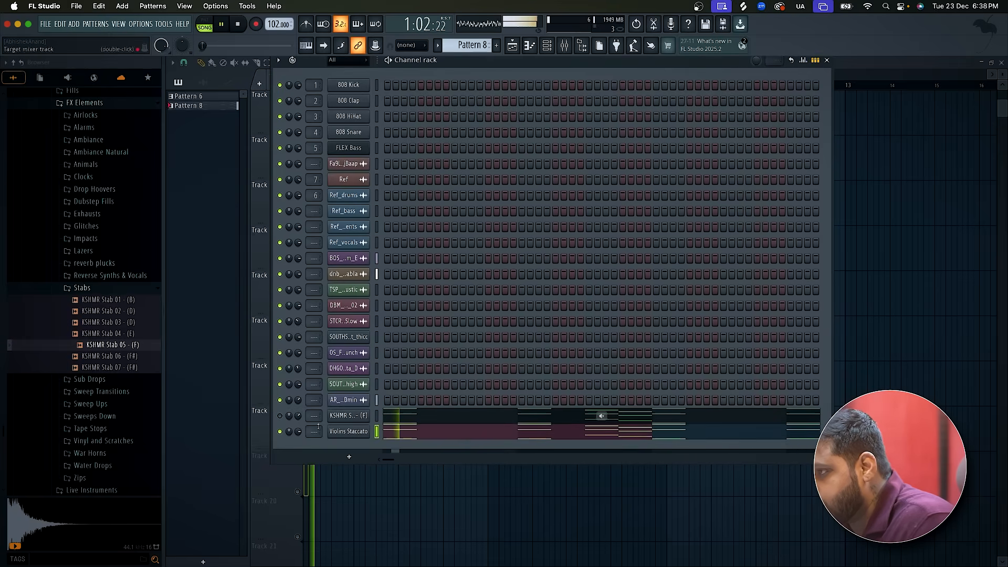
key(space)
click(205, 25)
key(space)
key(space)
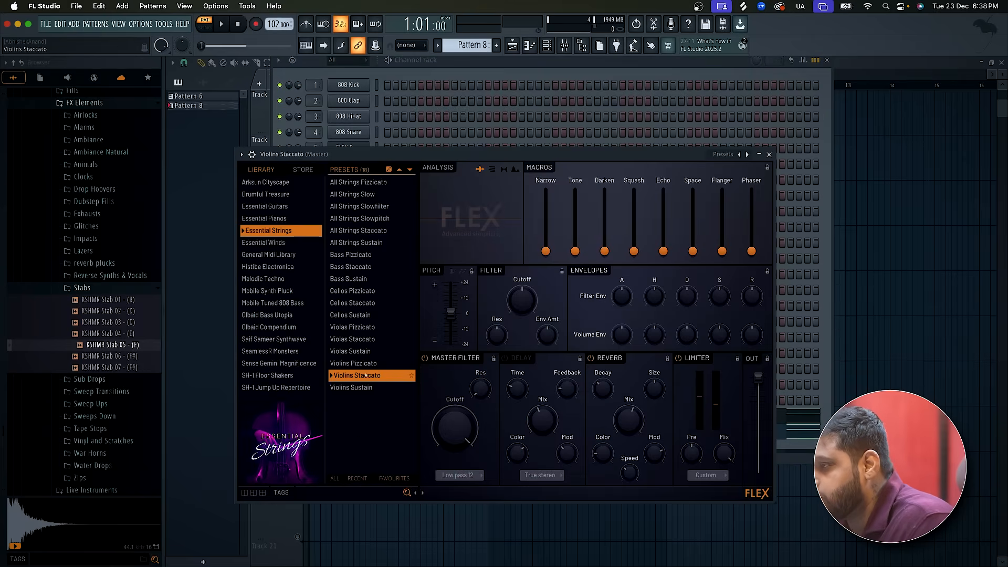
Try the Violins Pizzicato, All Strings Sustain and All Strings Pizzicato presets in FLEX, and load All Strings Staccato.
click(371, 363)
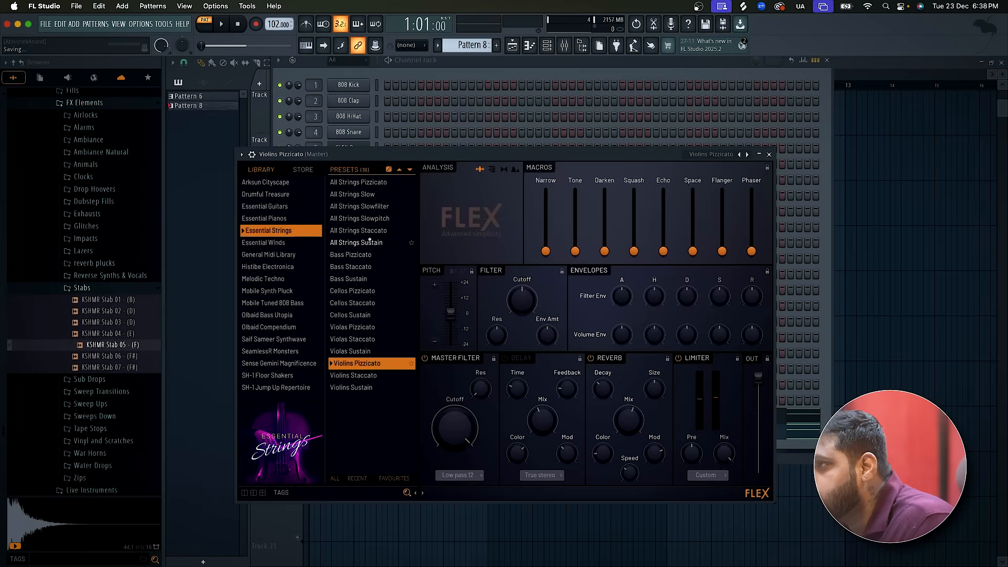
click(371, 241)
click(377, 231)
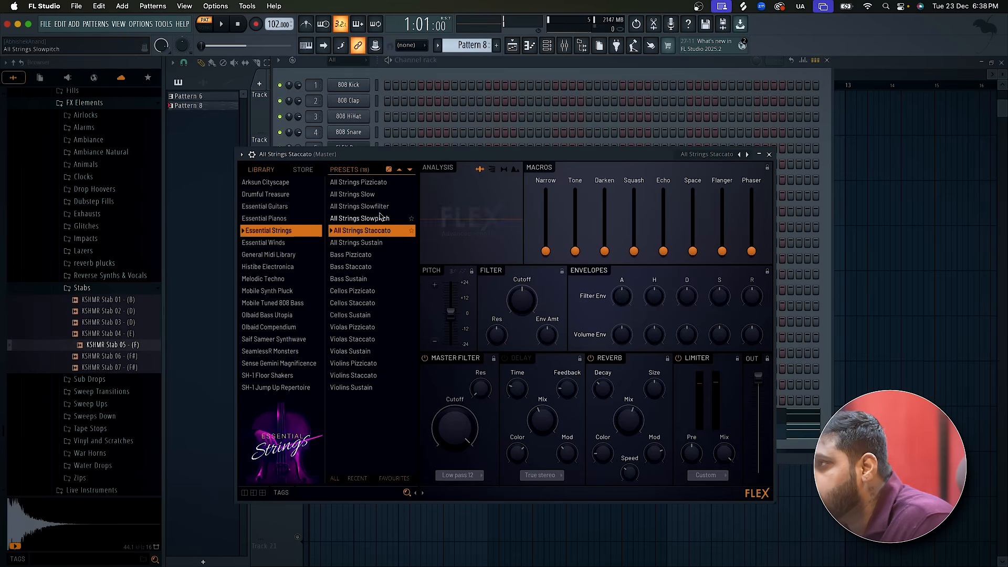
click(383, 183)
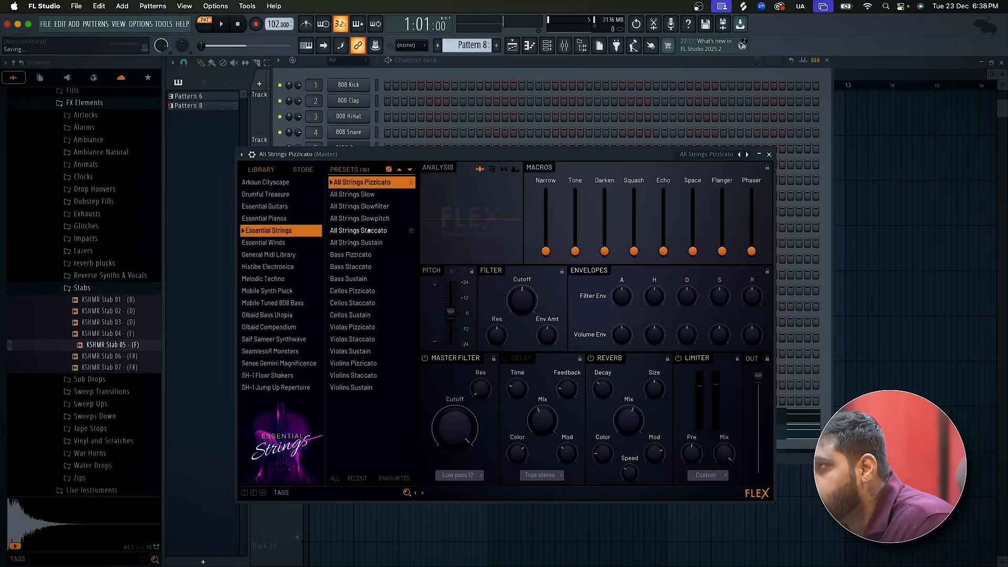
click(370, 232)
click(770, 154)
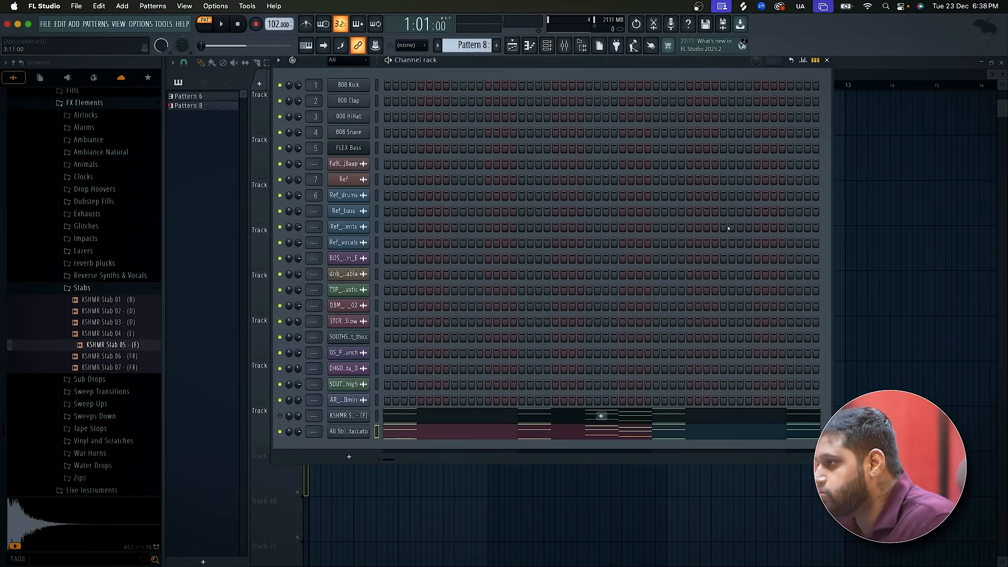
Transpose all notes of the All Strings Staccato channel down one octave while Pattern 8 plays.
click(548, 430)
key(space)
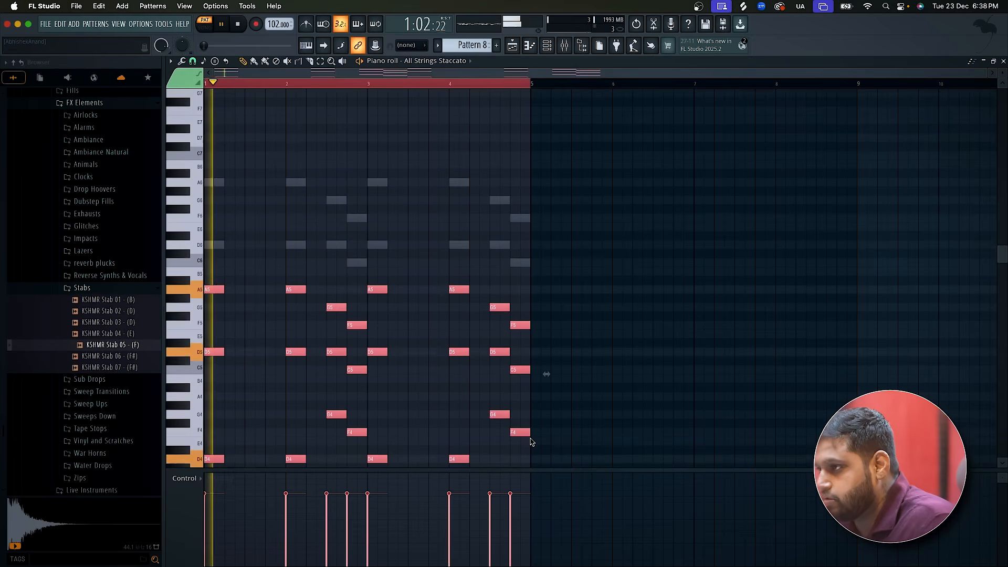
key(ctrl+Down)
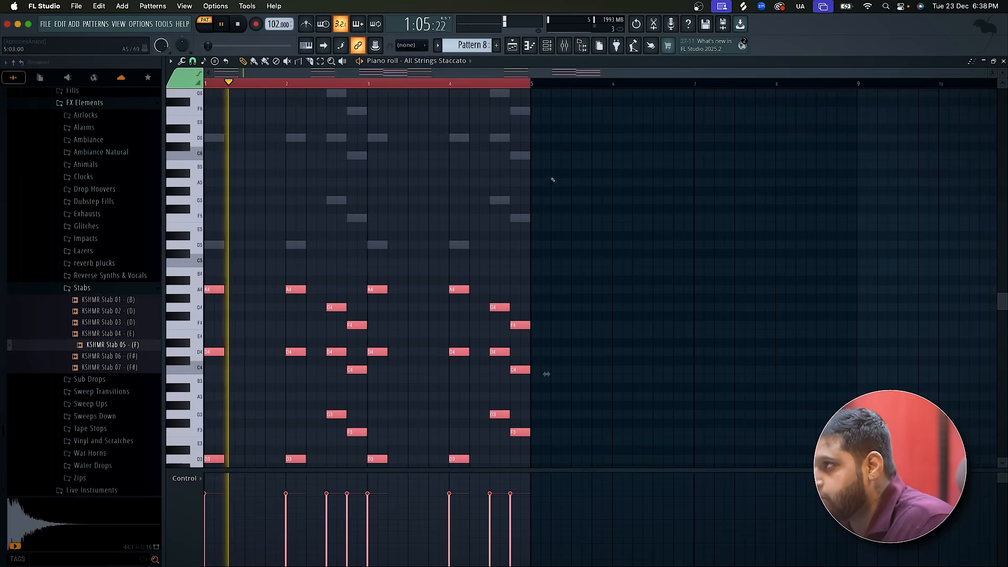
key(F5)
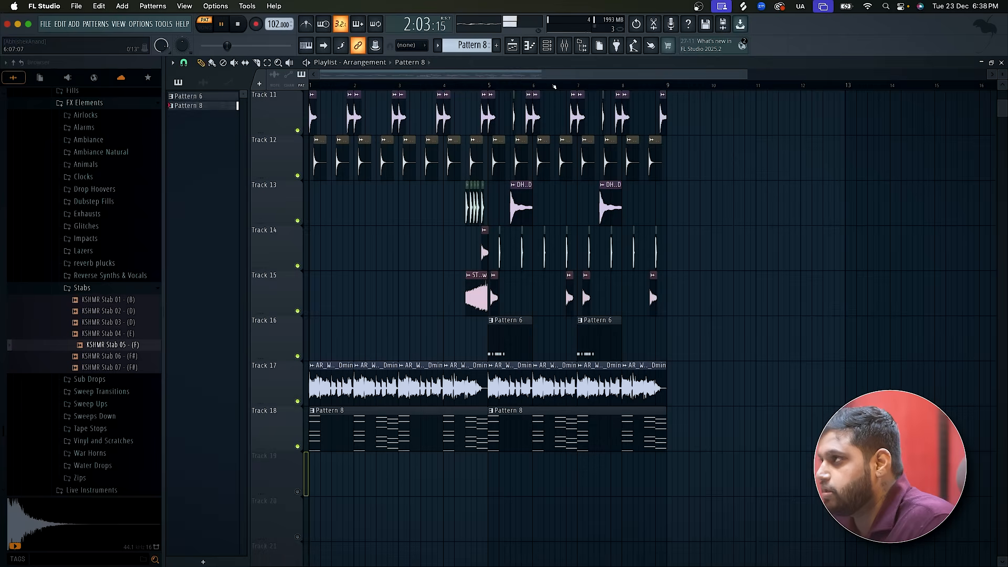
Audition the Violins Staccato and Violas Staccato presets in FLEX, and load Cellos Staccato.
click(551, 50)
click(350, 435)
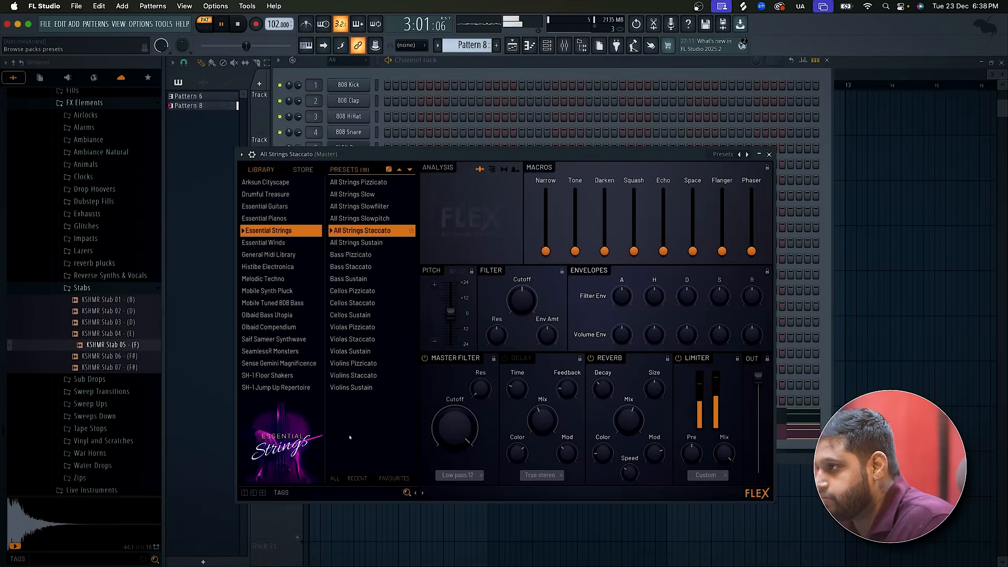
click(366, 376)
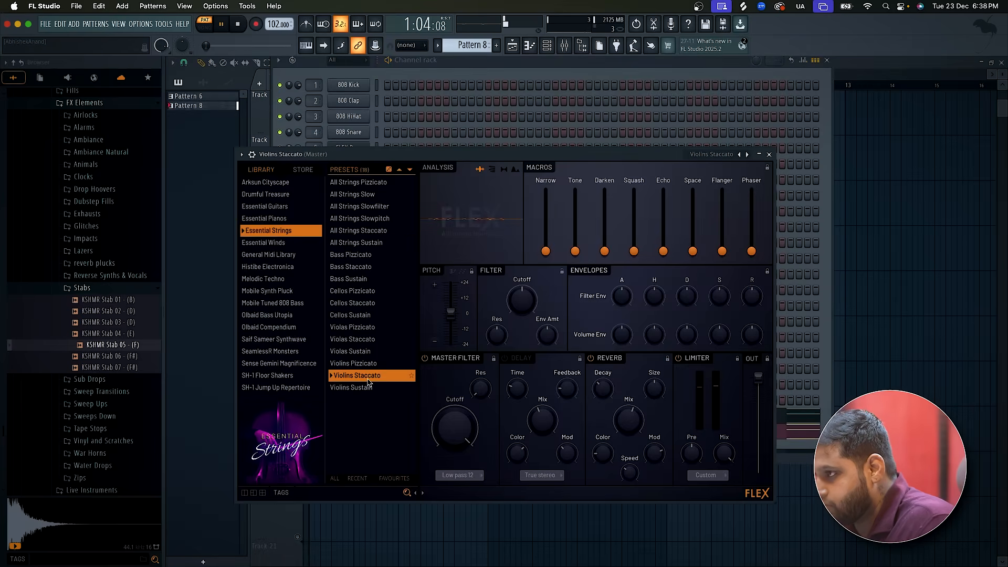
click(382, 341)
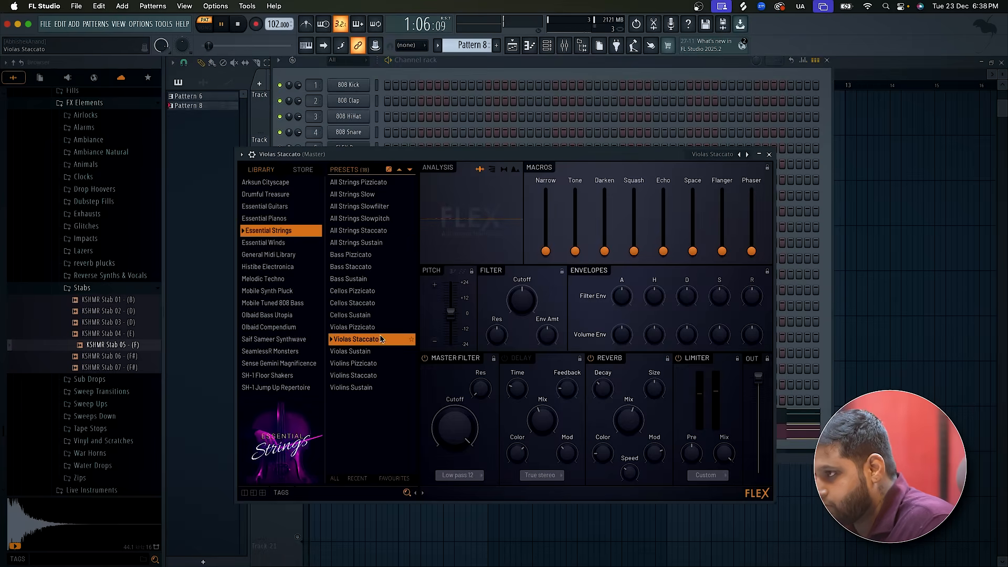
click(380, 304)
key(space)
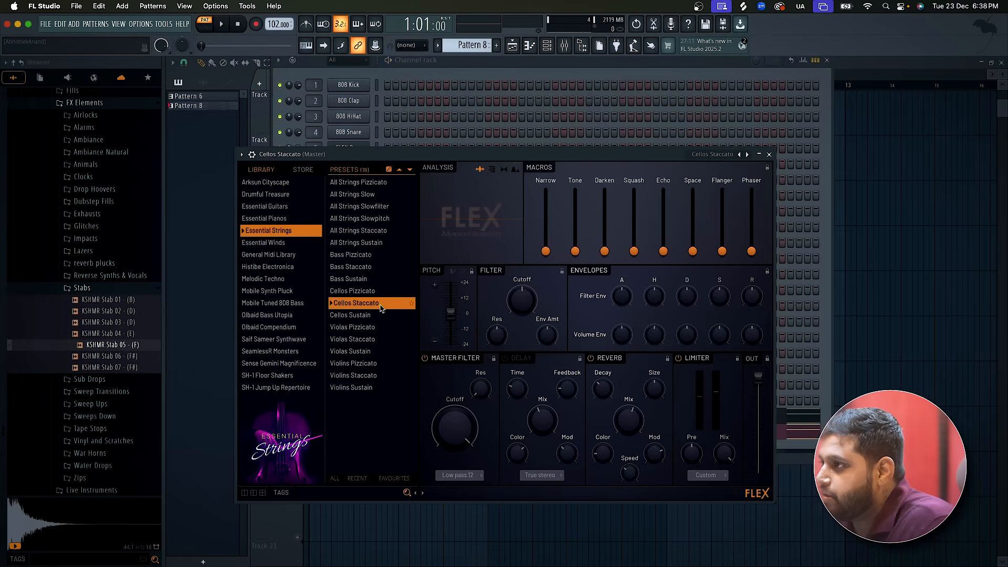
click(770, 154)
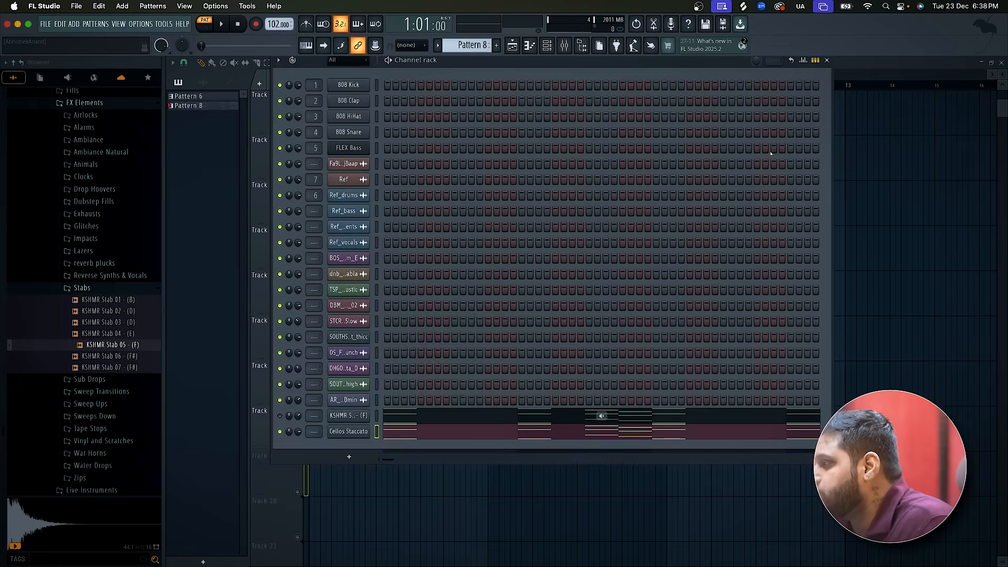
Play the arrangement in song mode, unmute the KSHMR Stab 05 channel and balance its volume against the Cellos Staccato channel.
click(874, 63)
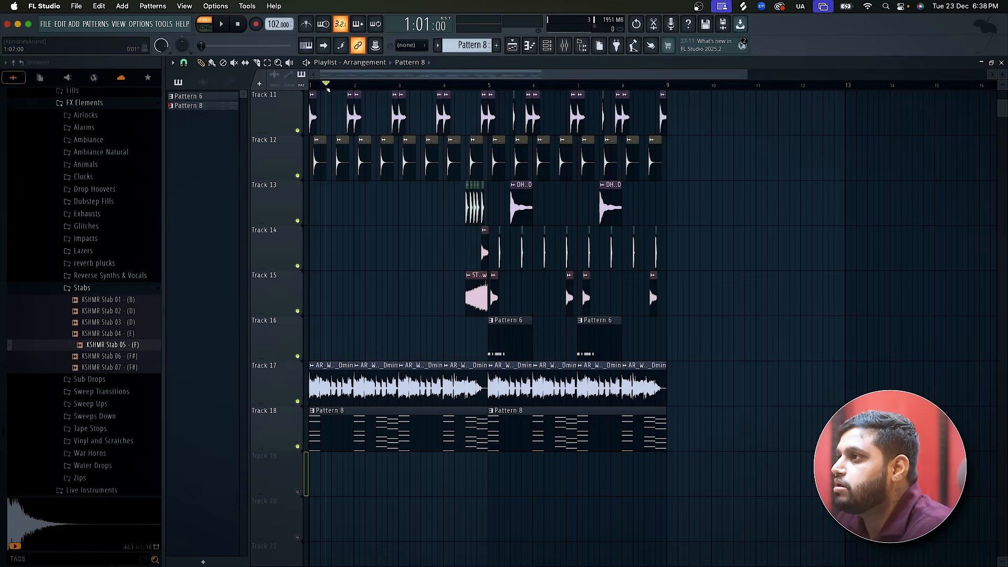
key(l)
key(space)
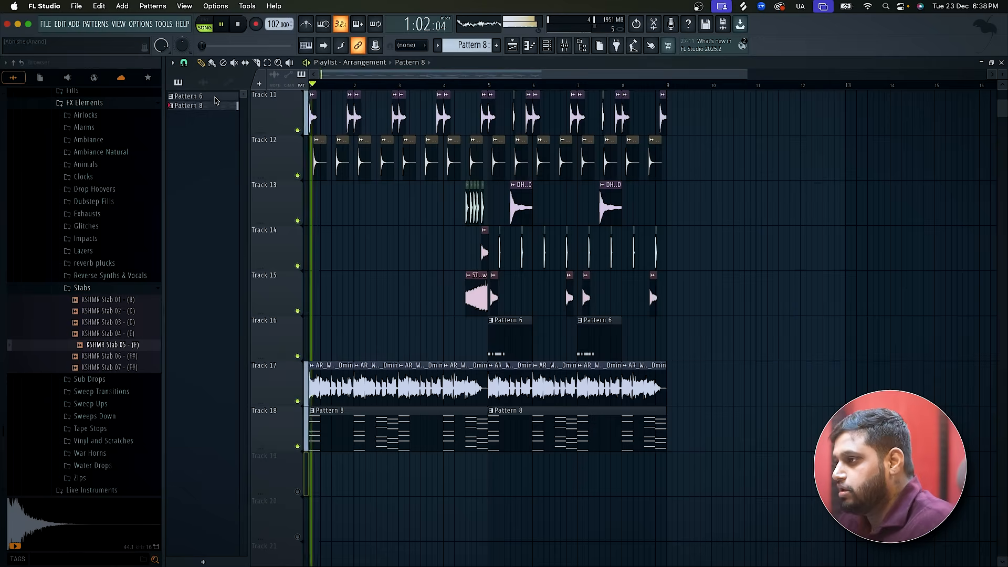
click(550, 53)
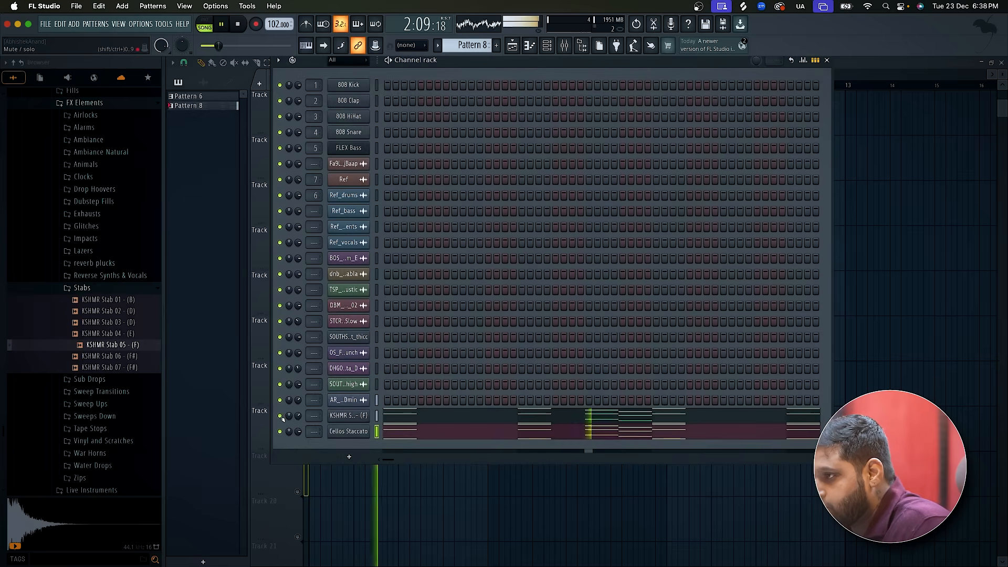
drag(297, 416, 297, 422)
key(space)
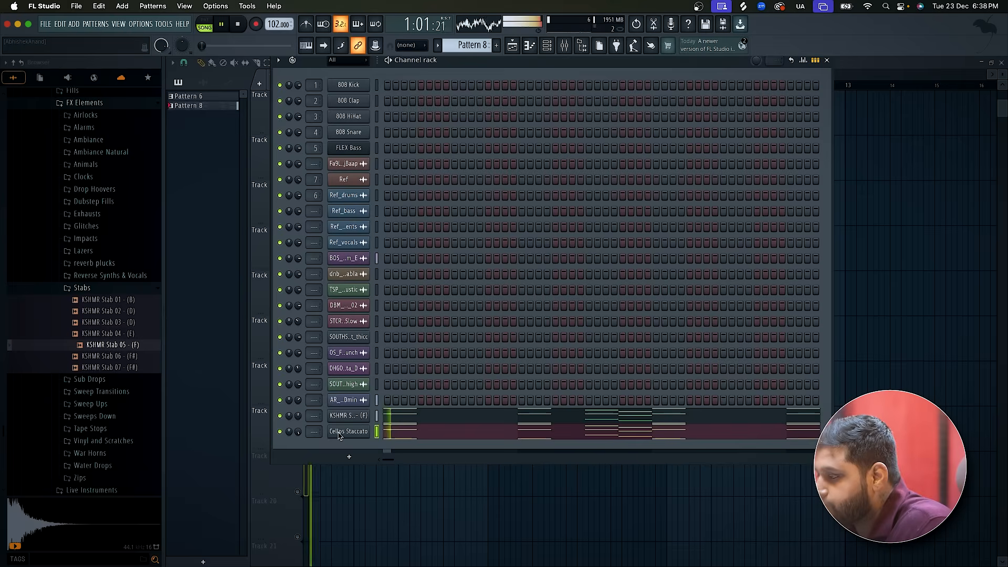
drag(290, 433, 304, 435)
key(space)
Clone the Cellos Staccato channel and load the Violas Staccato preset in the copy.
right_click(357, 431)
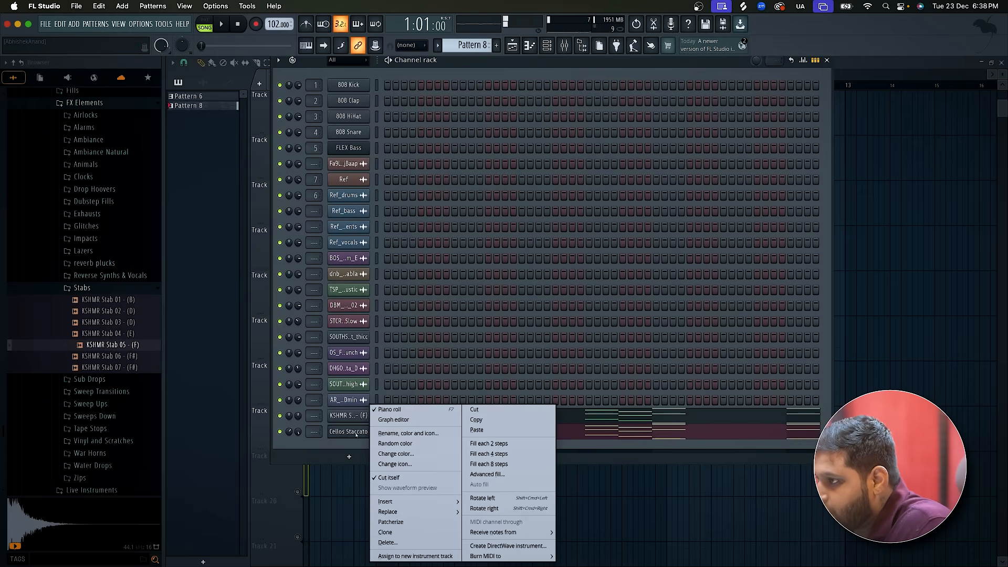
click(391, 533)
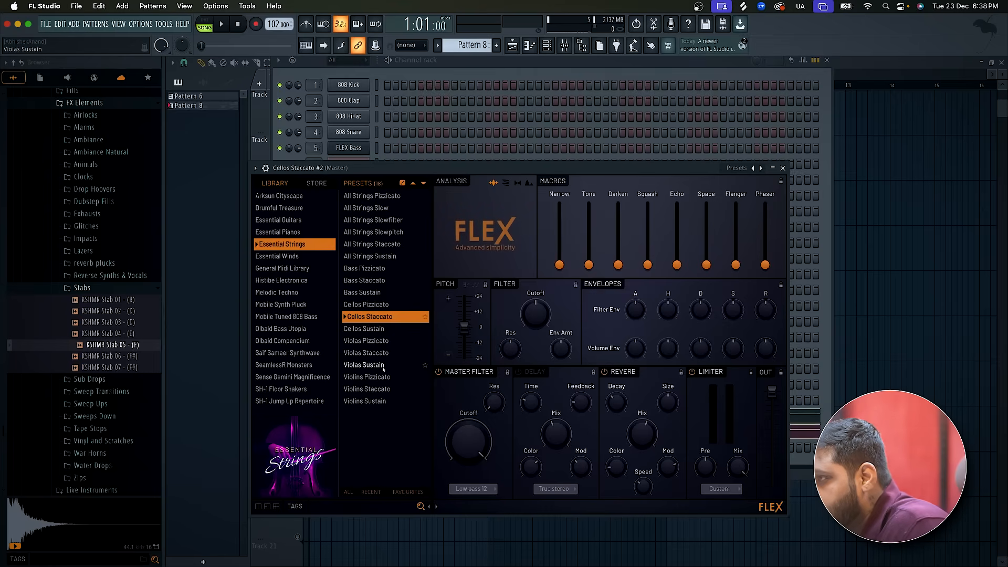
click(391, 355)
click(784, 168)
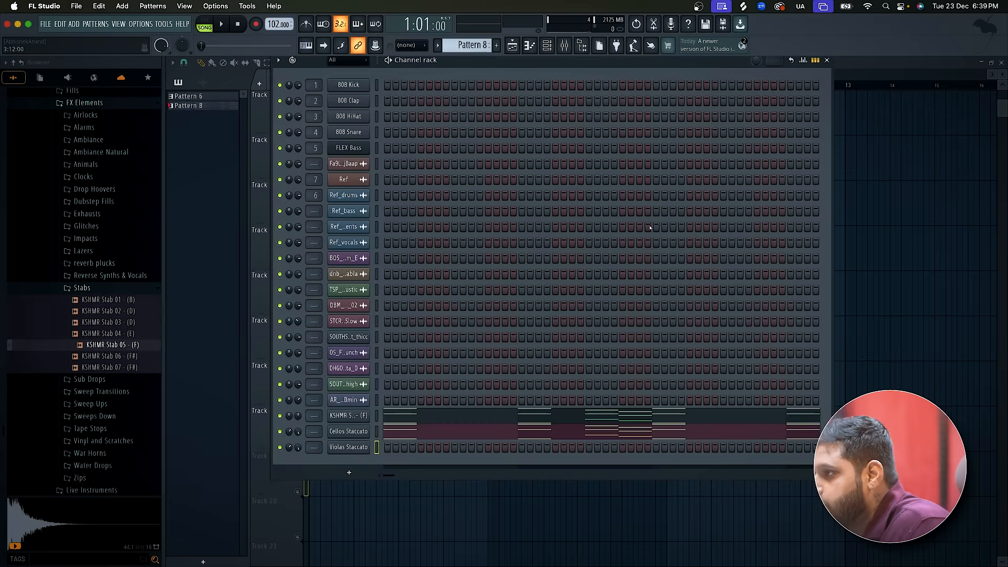
Copy the Cellos Staccato channel's notes into the Violas Staccato channel.
right_click(359, 431)
click(475, 421)
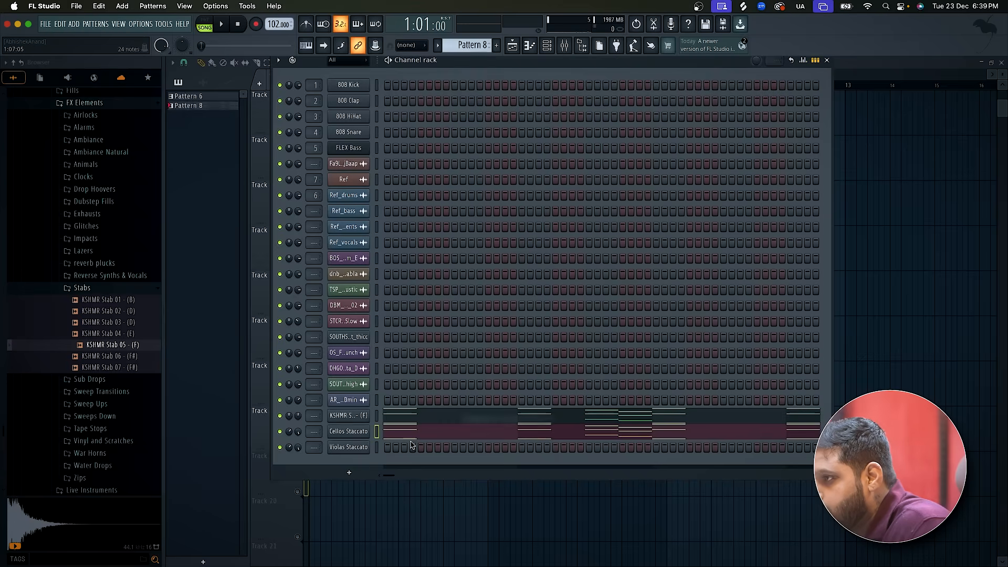
right_click(357, 450)
click(472, 430)
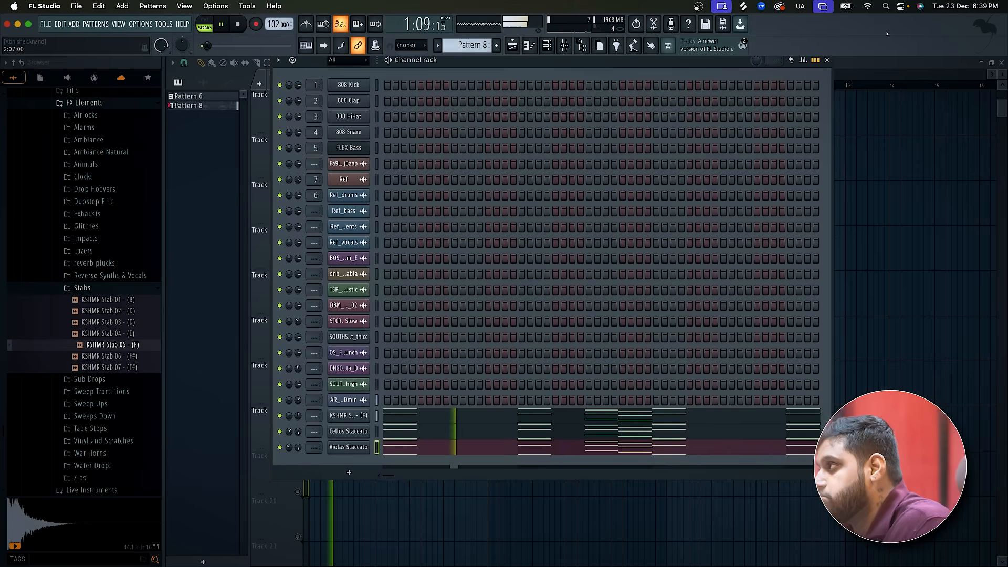
Listen to the arrangement in the playlist with the reference vocals track temporarily unmuted.
click(880, 66)
scroll(612, 318, down, 3)
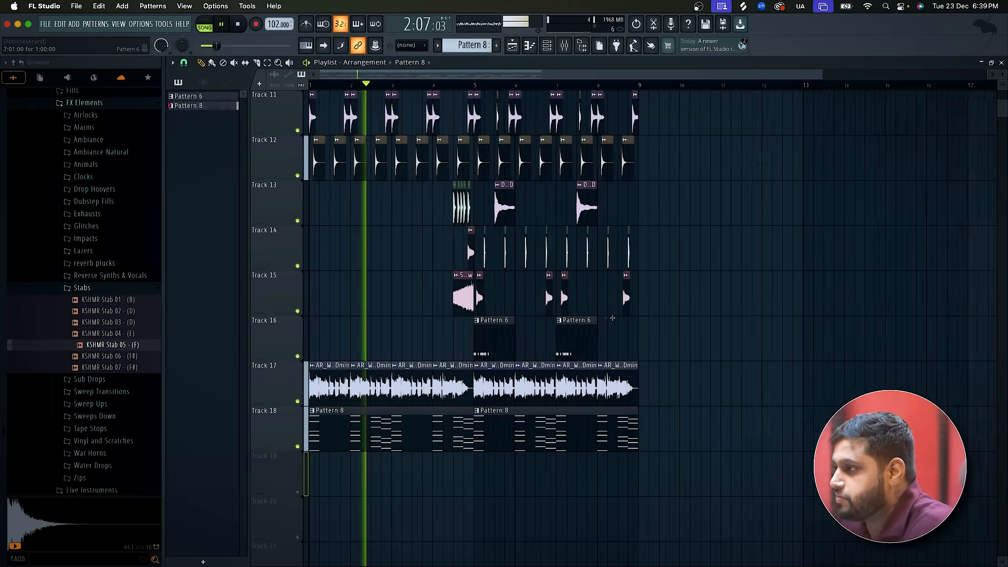
scroll(612, 318, up, 4)
scroll(612, 318, up, 2)
scroll(617, 319, down, 3)
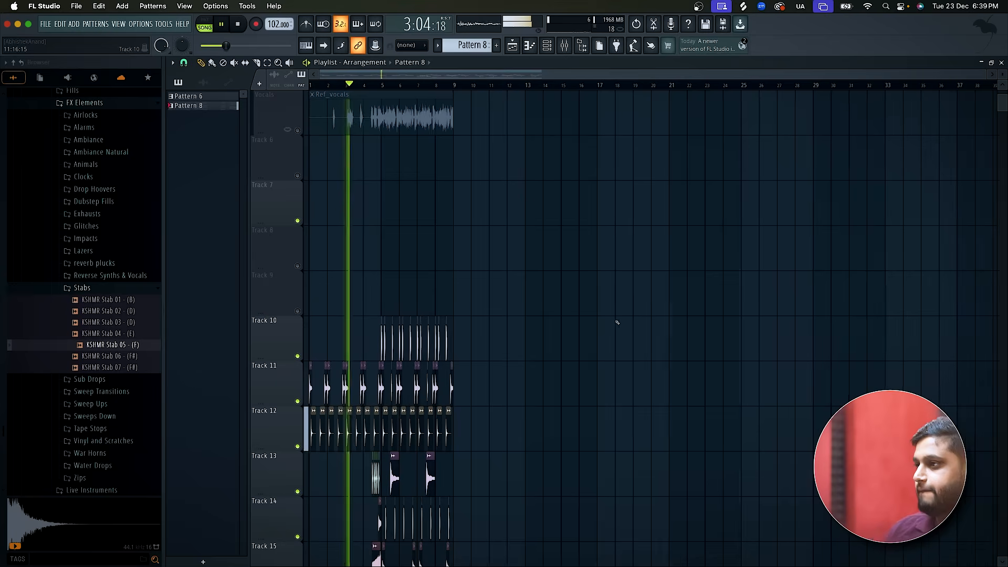
click(297, 131)
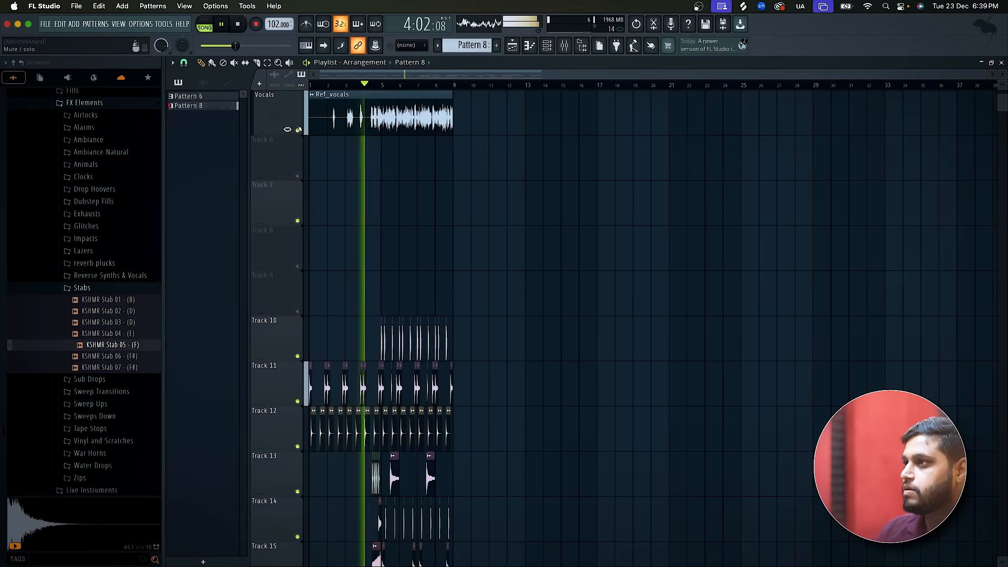
scroll(358, 184, up, 3)
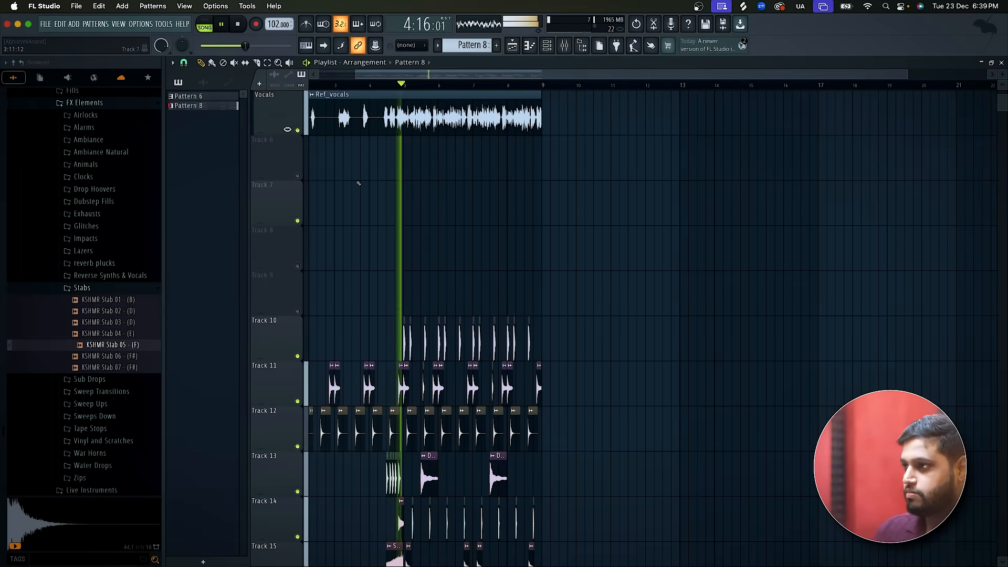
click(297, 131)
scroll(341, 273, down, 5)
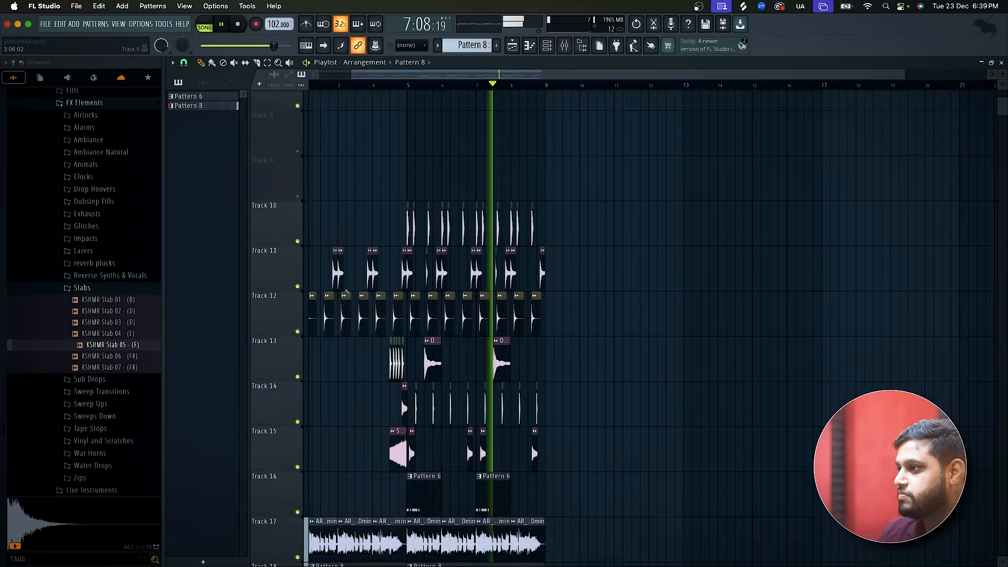
scroll(347, 292, up, 9)
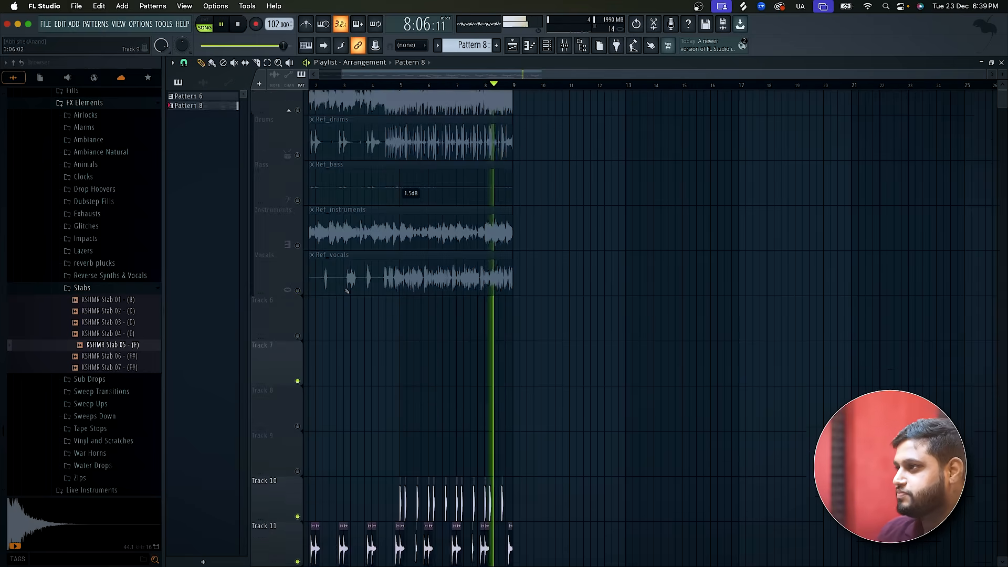
scroll(347, 292, down, 4)
key(space)
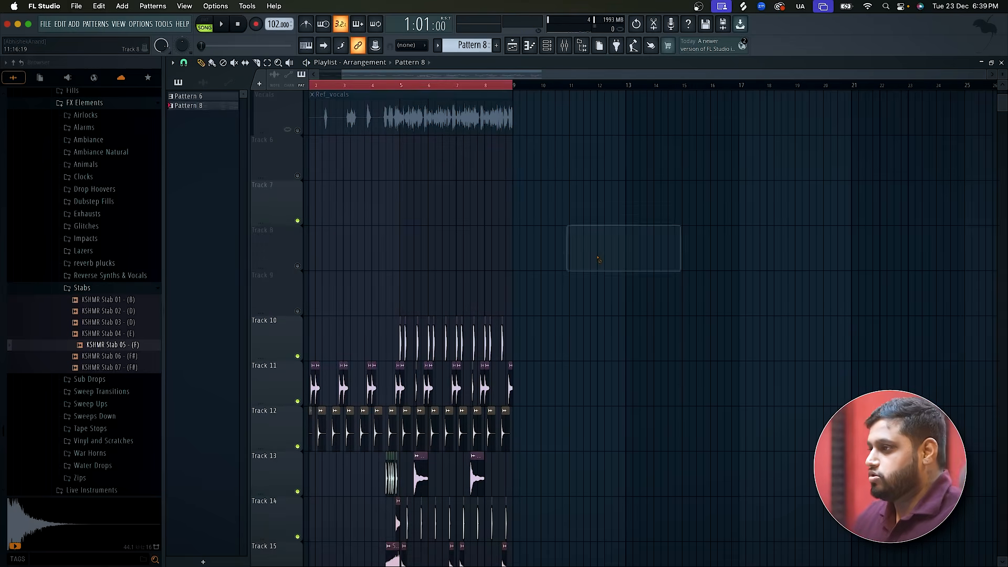
Inspect the Ref clip's sample settings and try to extend the clip on Track 1 past bar 9, undoing the change.
scroll(539, 338, up, 5)
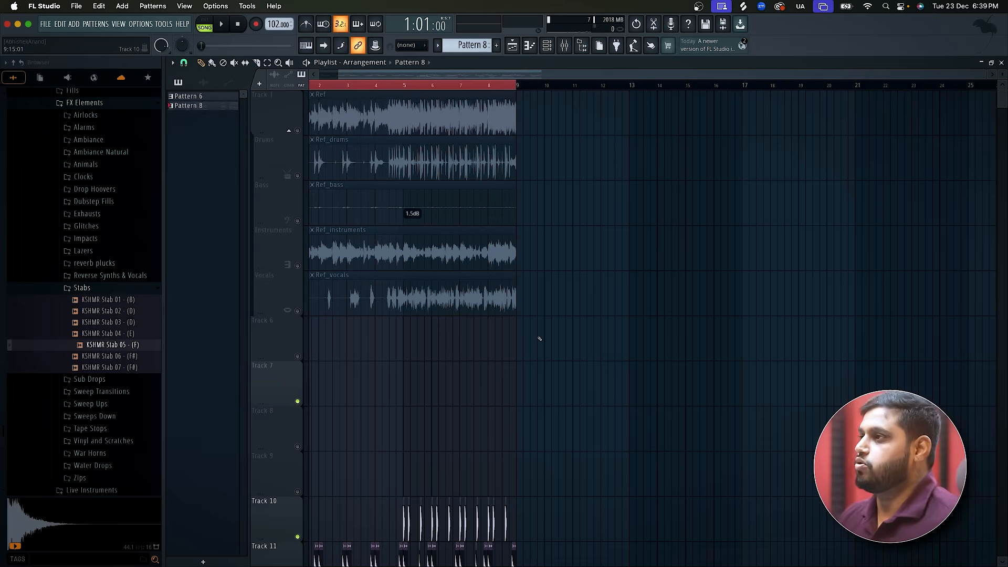
double_click(464, 94)
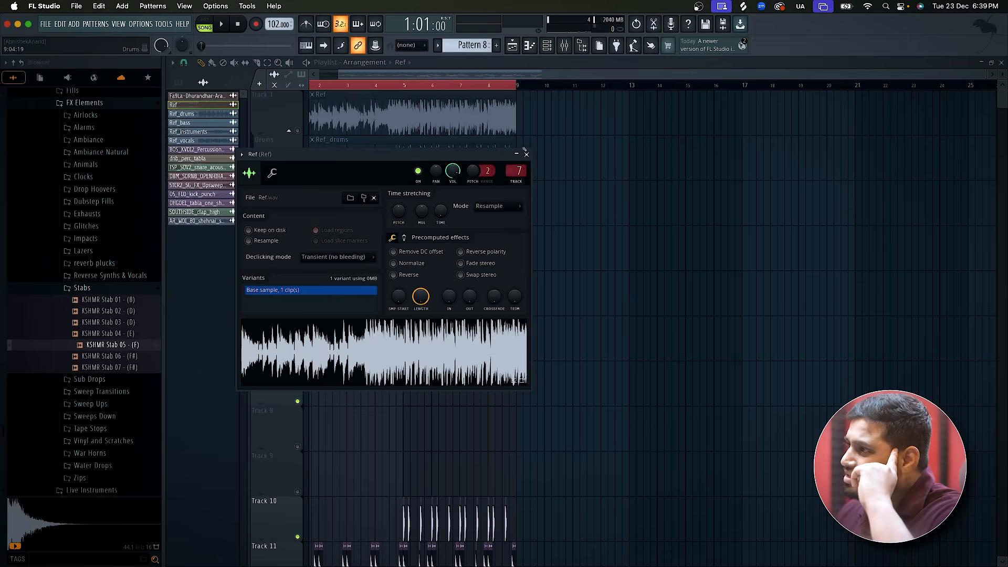
click(527, 154)
click(497, 85)
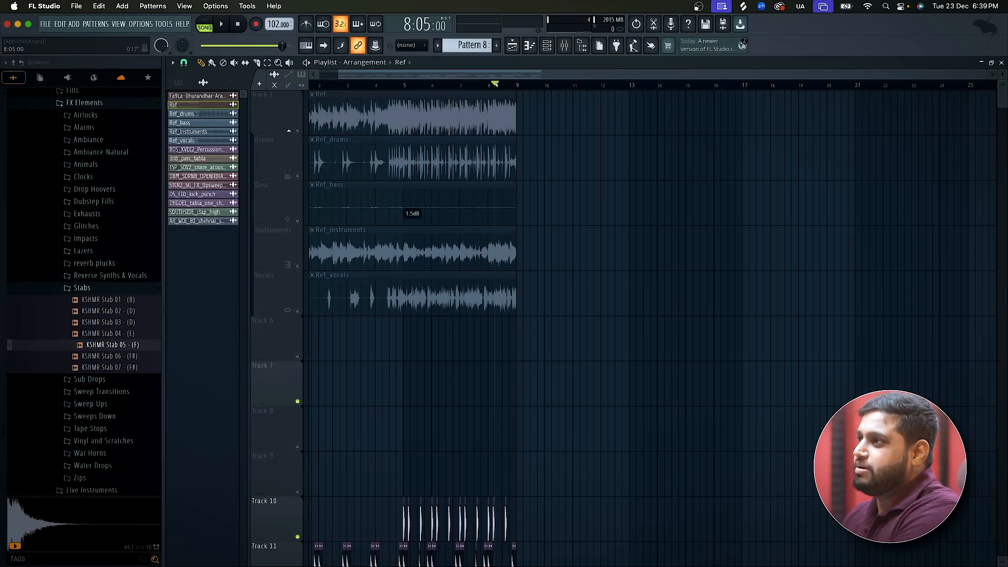
drag(513, 109, 1001, 112)
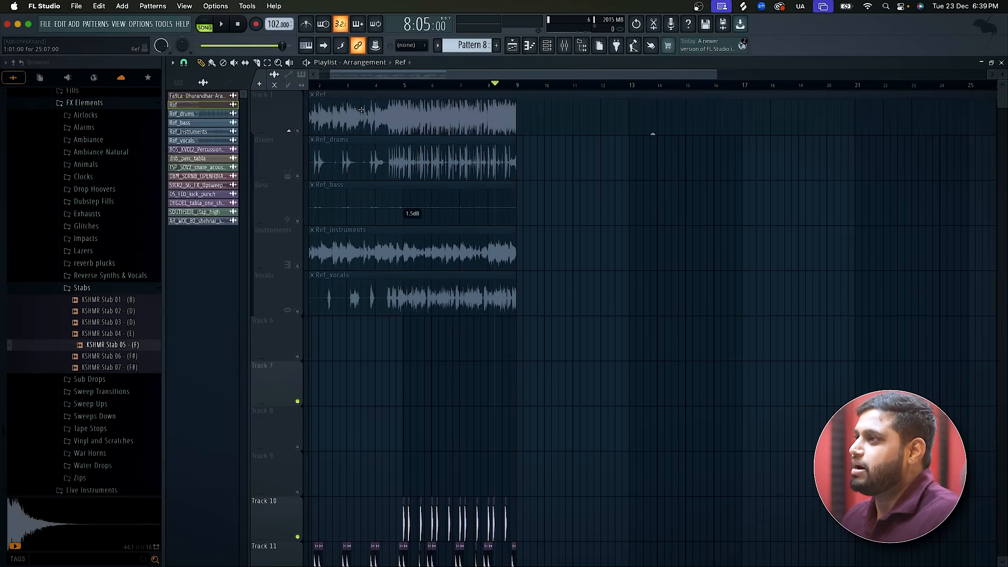
key(super+z)
Replace the Ref clip on Track 1 with the full Fa9La-Dhurandhar-Arabic song clip.
right_click(317, 107)
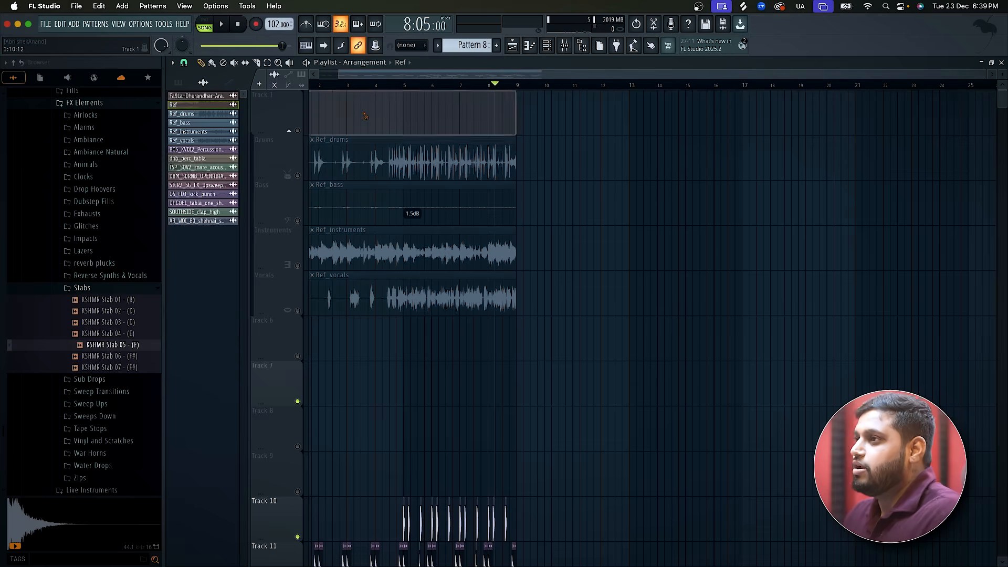
click(229, 98)
click(318, 113)
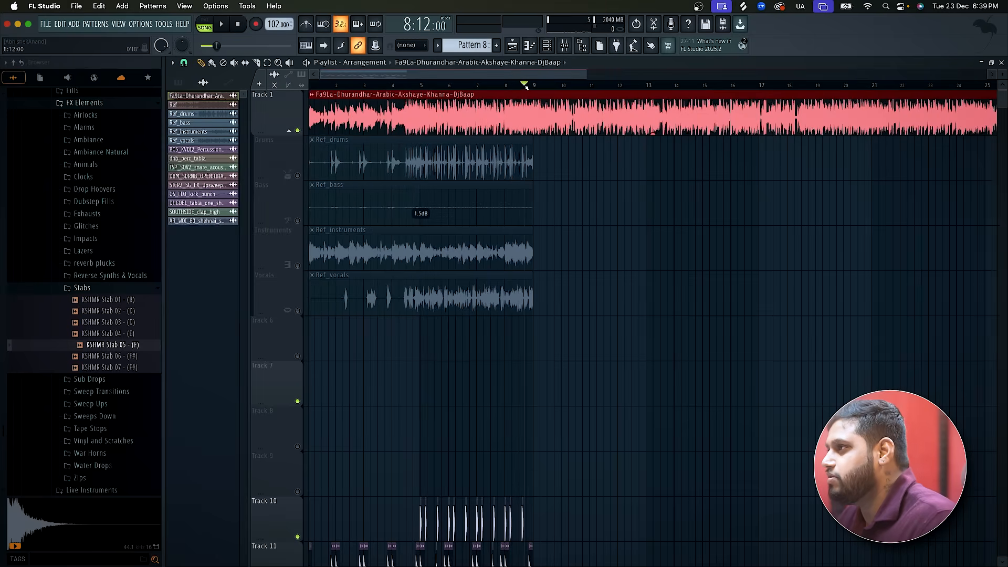
Listen to the full reference song from the end of bar 8 onward and set the playhead at bar 9.
key(space)
scroll(562, 209, up, 3)
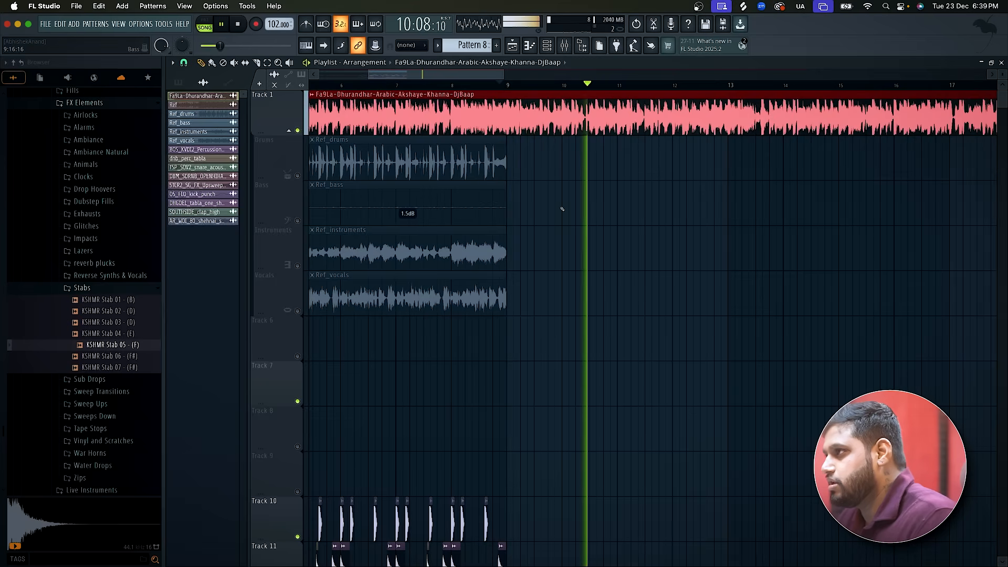
key(space)
click(509, 91)
Duplicate the clips of bars 5 to 8 on Tracks 10 to 18 into bars 9 to 12.
scroll(552, 275, down, 3)
scroll(552, 276, down, 8)
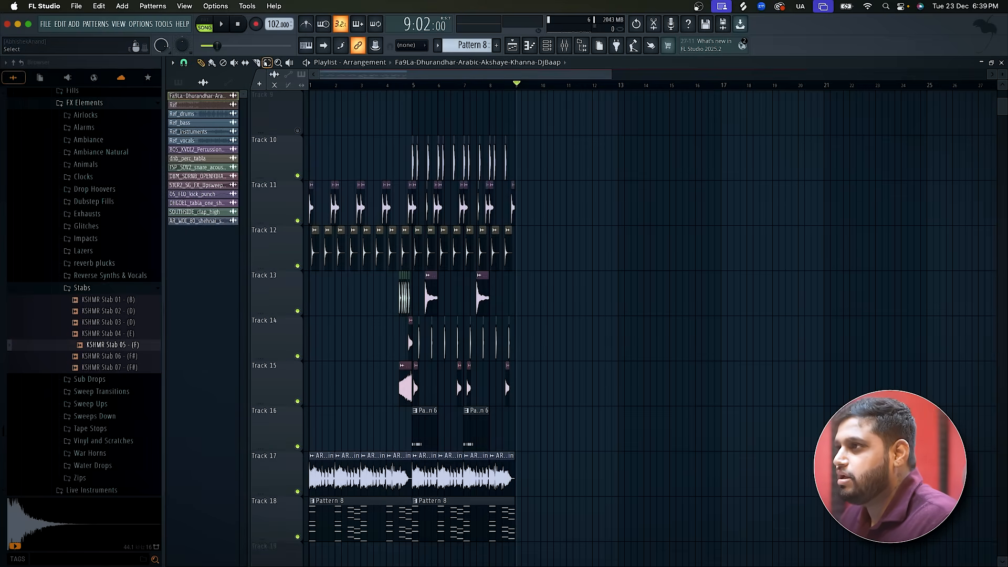
drag(525, 540, 580, 466)
click(410, 167)
scroll(445, 332, up, 3)
scroll(445, 332, down, 2)
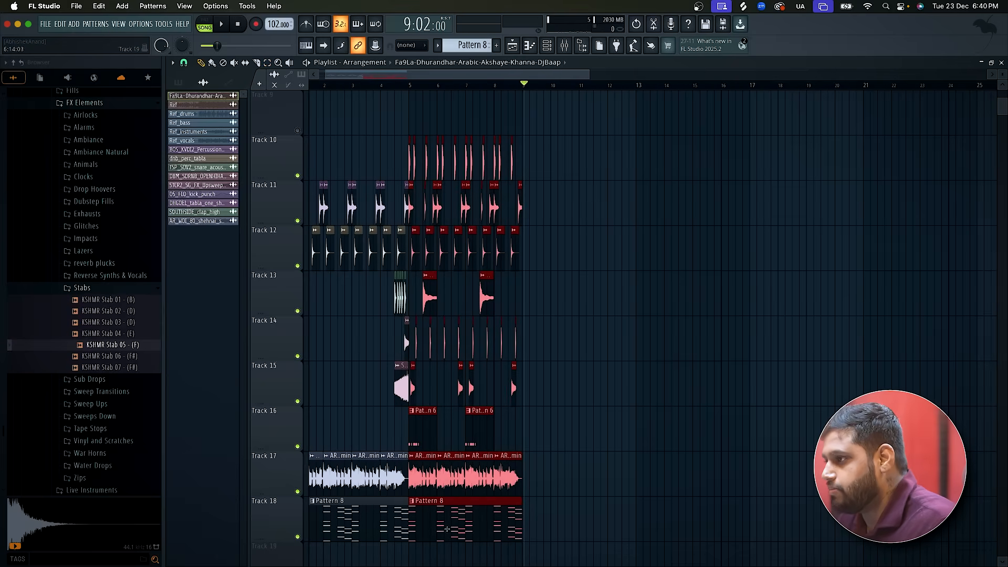
drag(421, 484, 532, 472)
scroll(541, 472, up, 3)
scroll(538, 472, up, 3)
scroll(533, 472, down, 4)
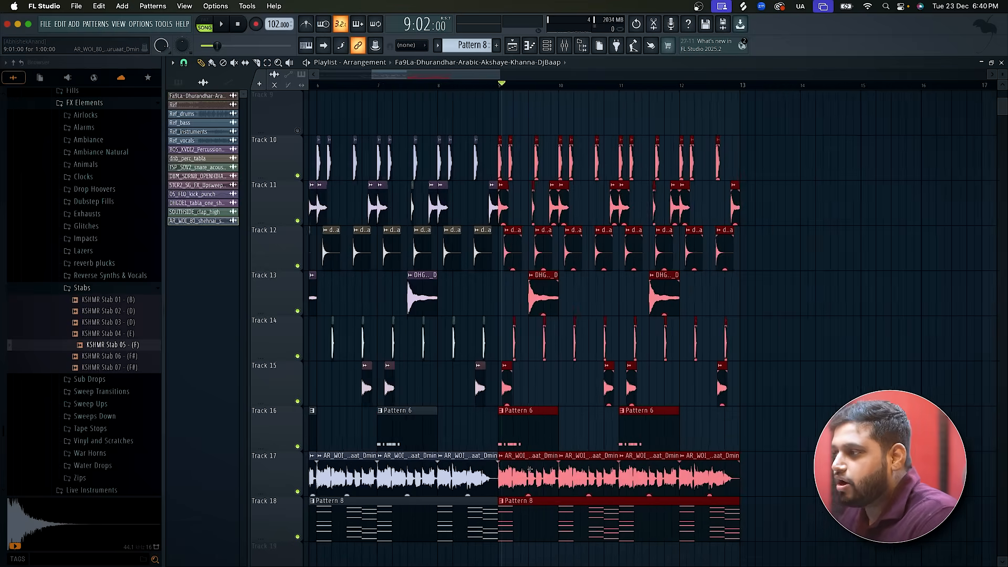
click(838, 366)
right_click(838, 367)
scroll(666, 201, up, 1)
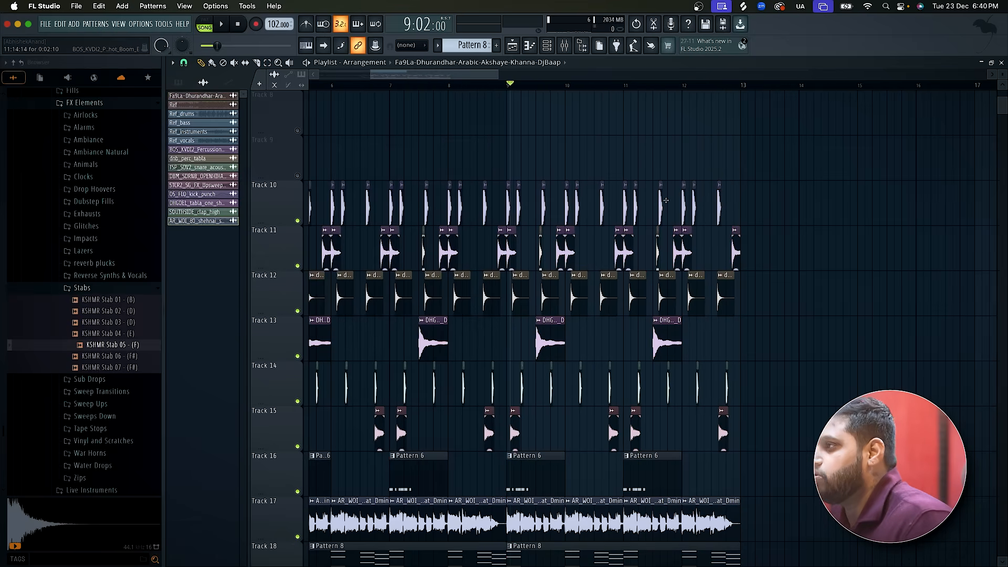
Listen to the transition into bar 9 and try removing the shehnai loop clip at bar 9 on Track 17, undoing the removal.
click(484, 86)
key(space)
scroll(531, 130, up, 3)
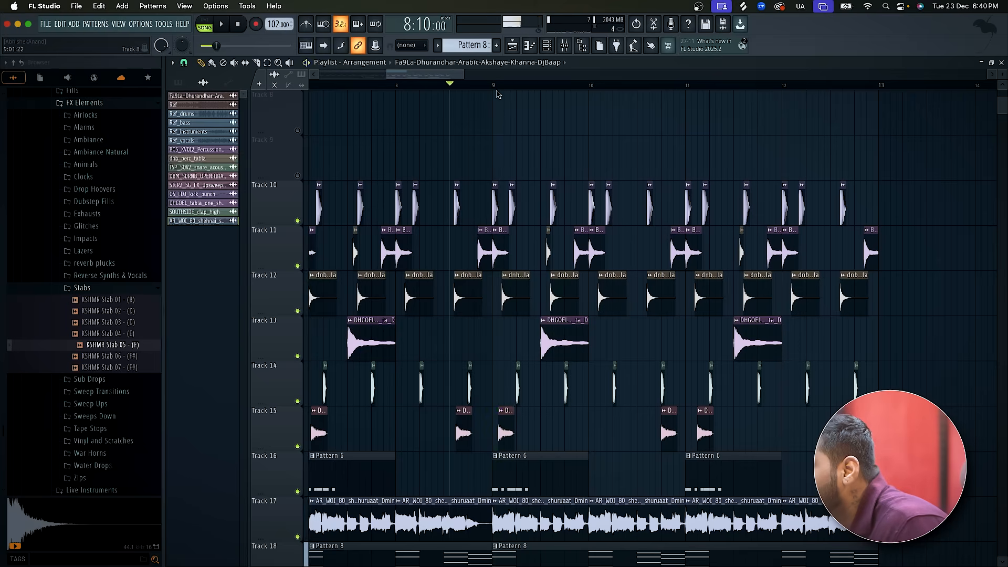
click(494, 85)
key(space)
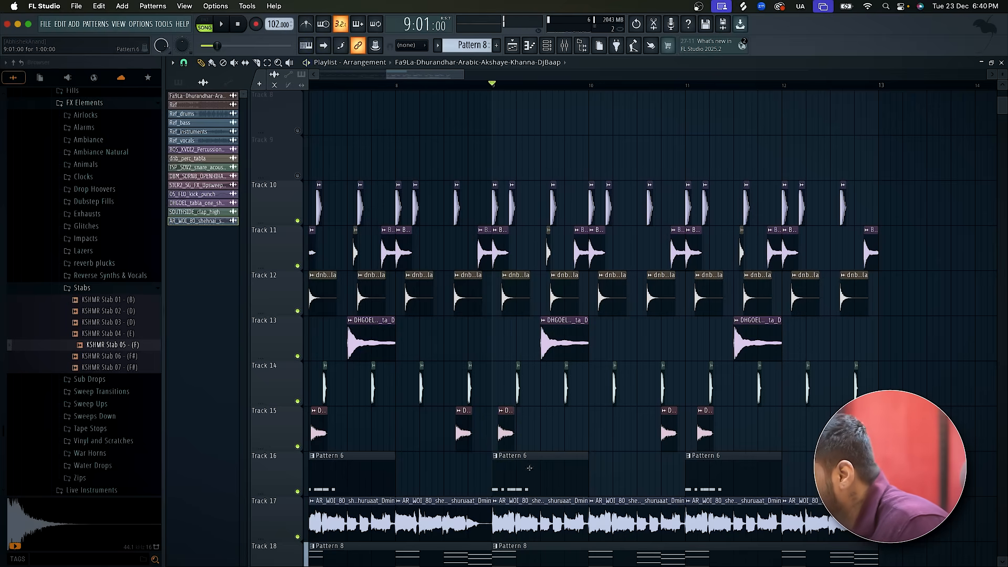
right_click(532, 513)
key(super+z)
Listen to the full reference song on Track 1 in solo from bar 9 through bar 10.
scroll(604, 517, up, 5)
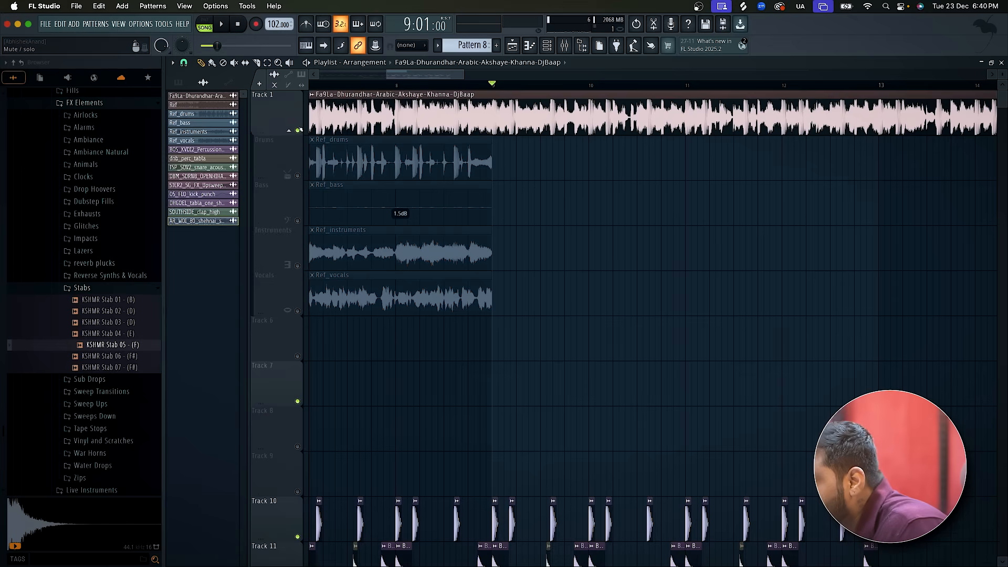
key(space)
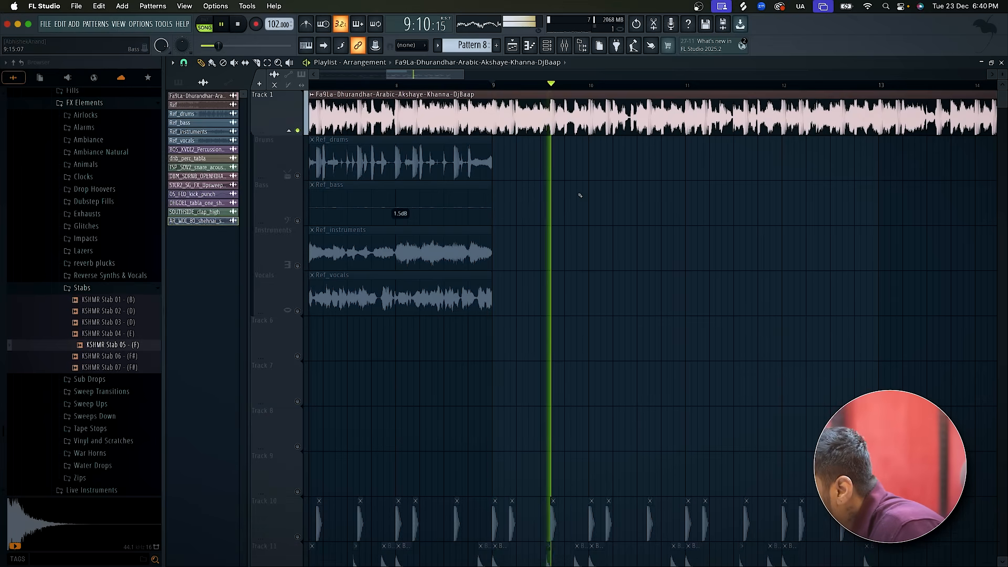
key(space)
click(590, 85)
key(space)
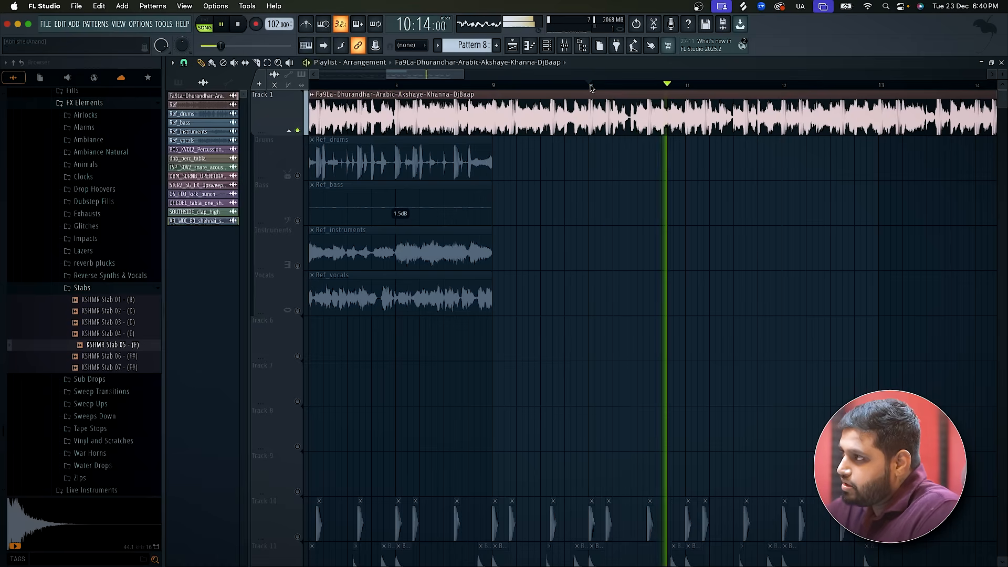
key(space)
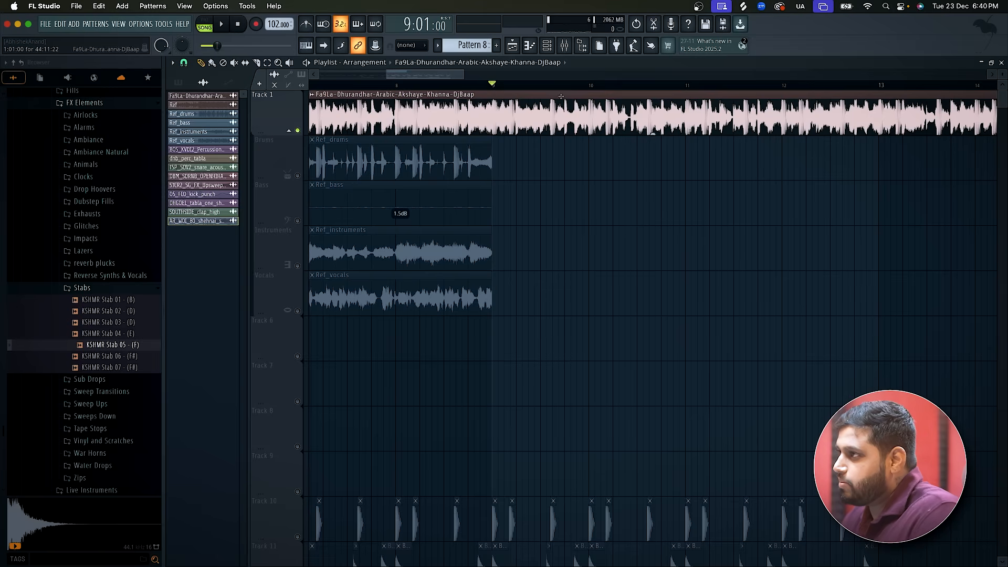
Delete the full reference song clip from Track 1 and unmute Tracks 10 to 18.
right_click(570, 121)
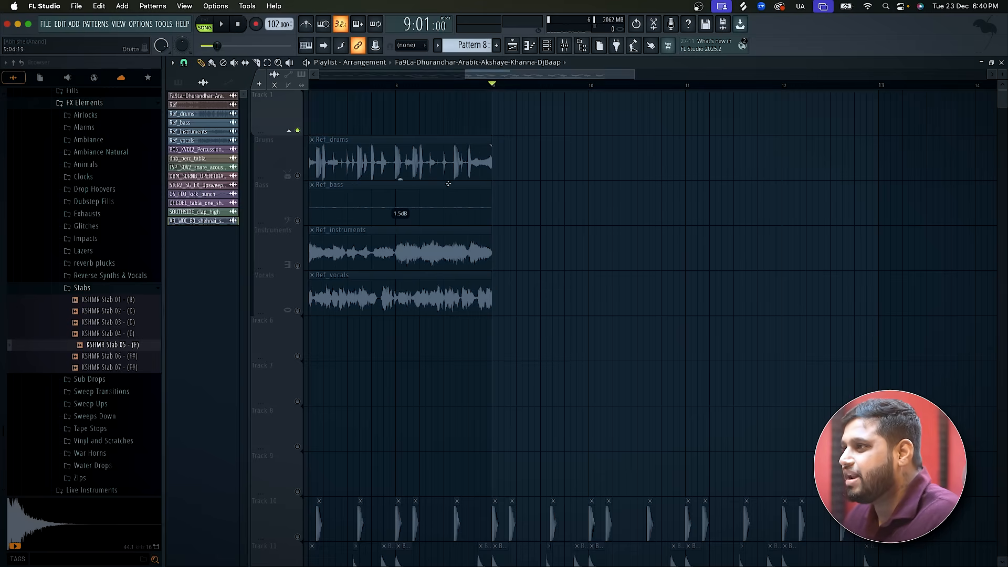
scroll(411, 199, down, 6)
click(298, 266)
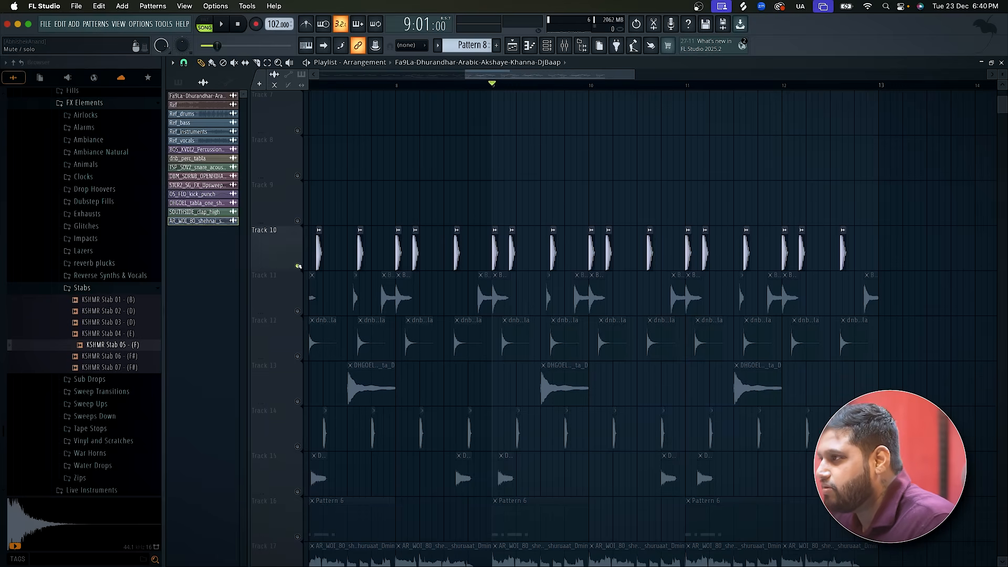
click(298, 311)
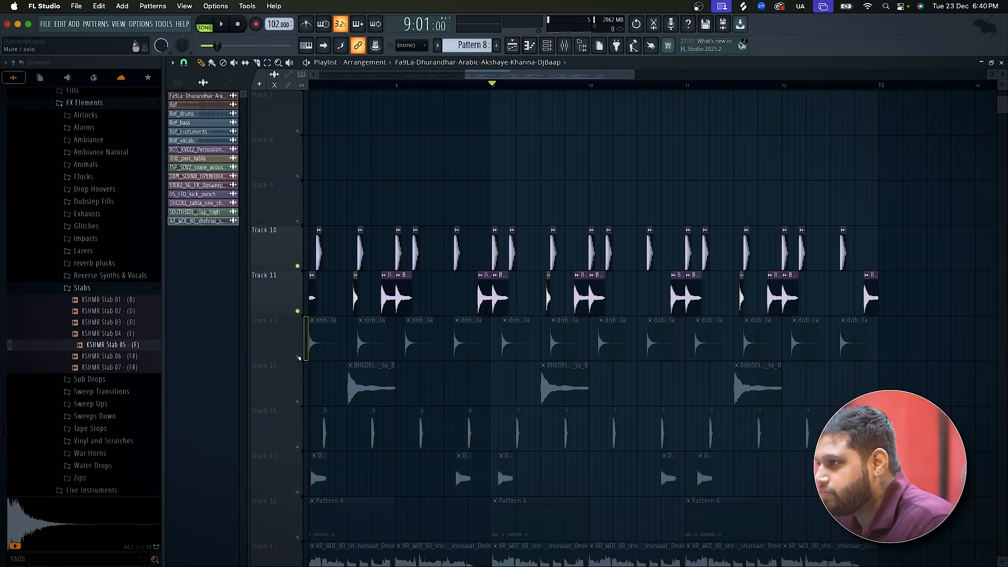
click(298, 357)
scroll(298, 357, down, 3)
click(298, 311)
click(298, 266)
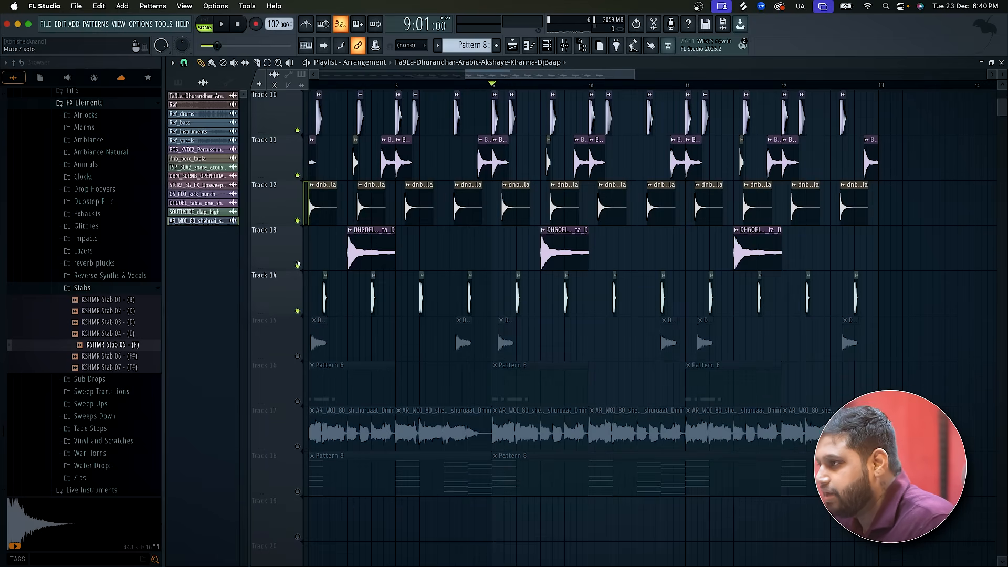
click(298, 357)
click(298, 402)
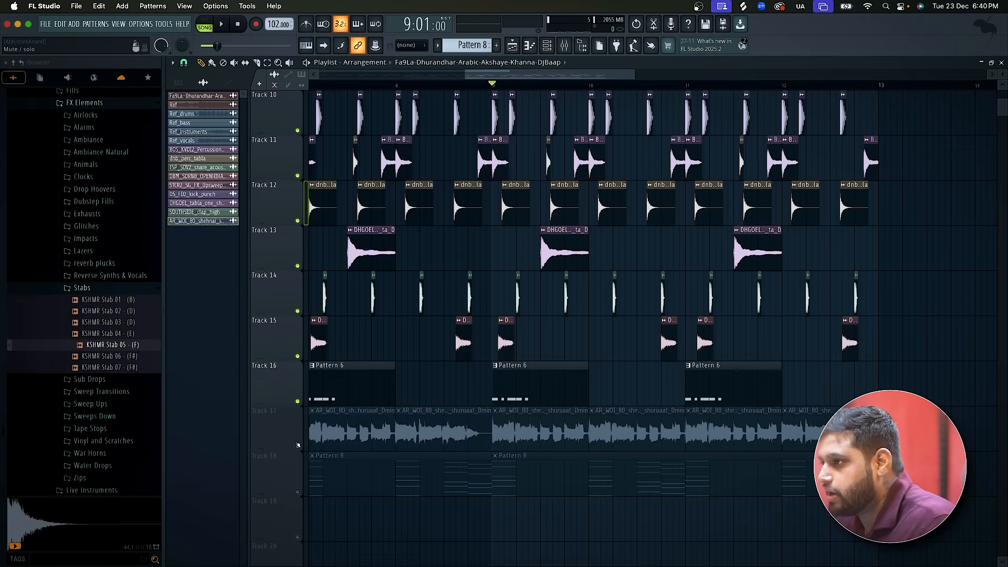
click(298, 447)
click(297, 492)
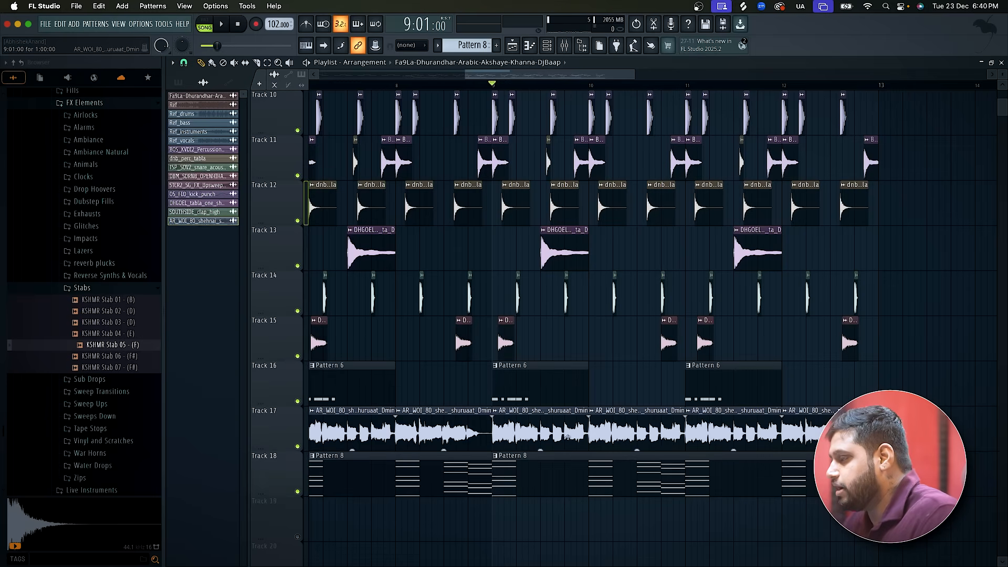
Play the arrangement from bar 9 and delete the shehnai loop clips at bars 10 and 12 on Track 17.
key(space)
right_click(606, 428)
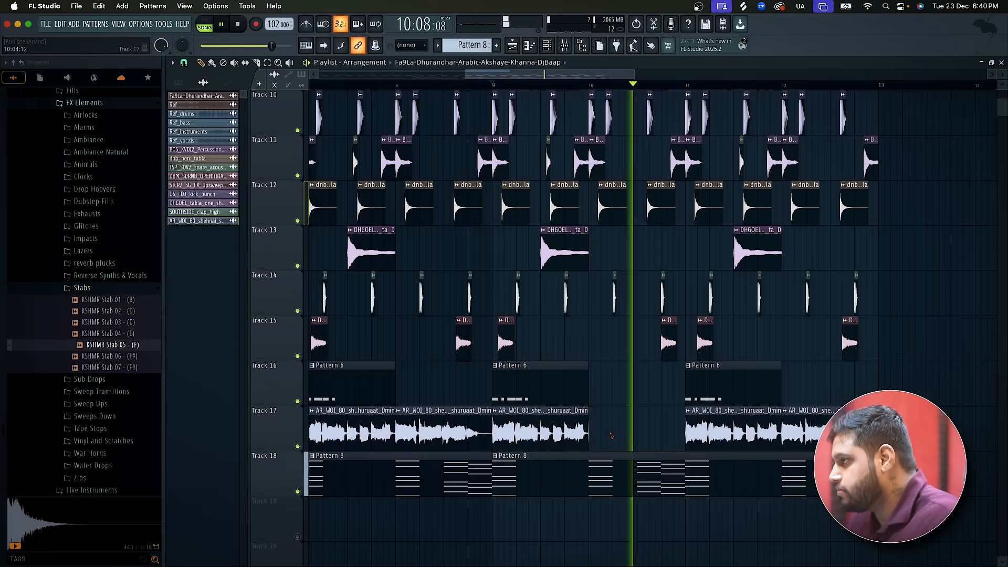
right_click(812, 428)
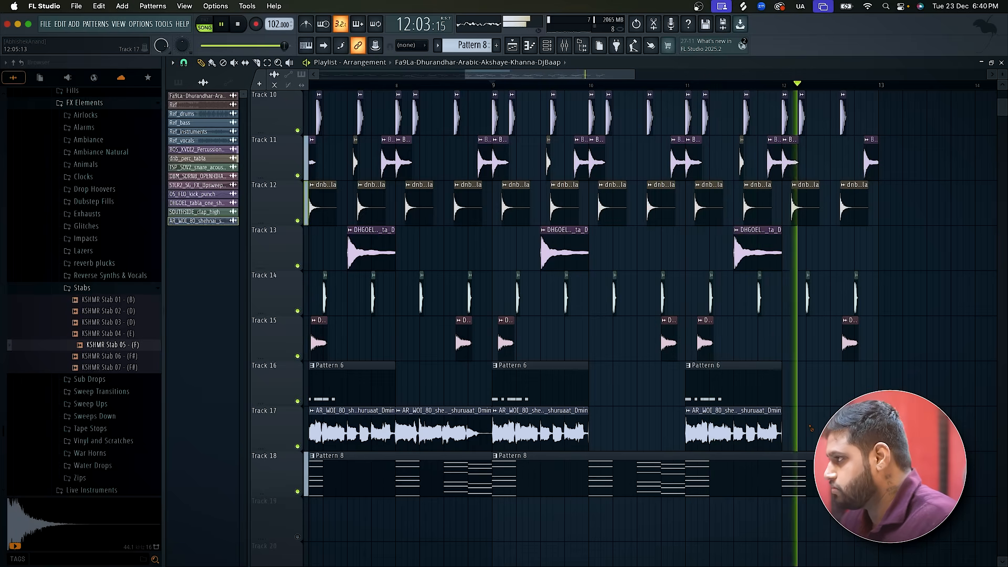
scroll(811, 429, down, 3)
key(space)
scroll(811, 428, down, 2)
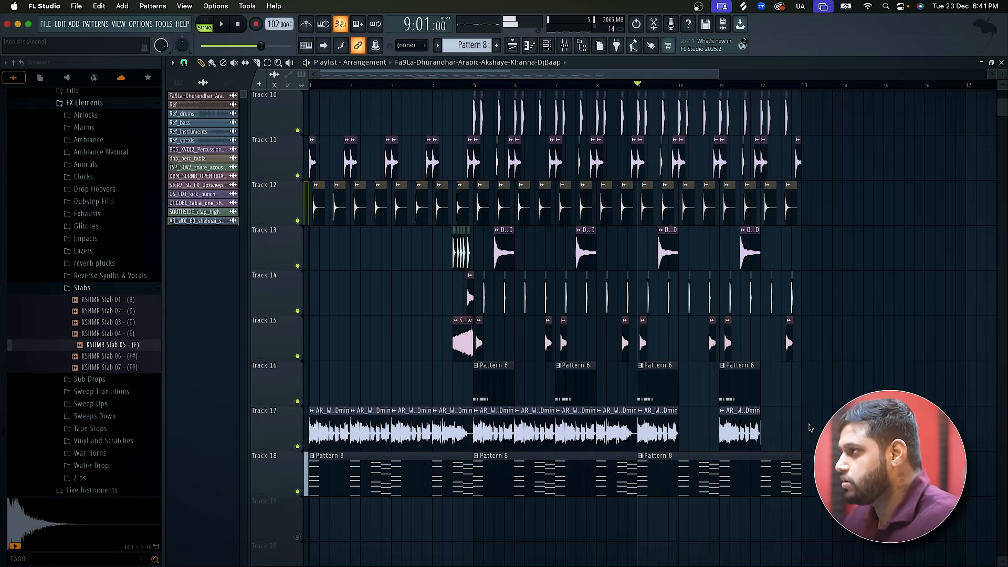
scroll(810, 428, up, 6)
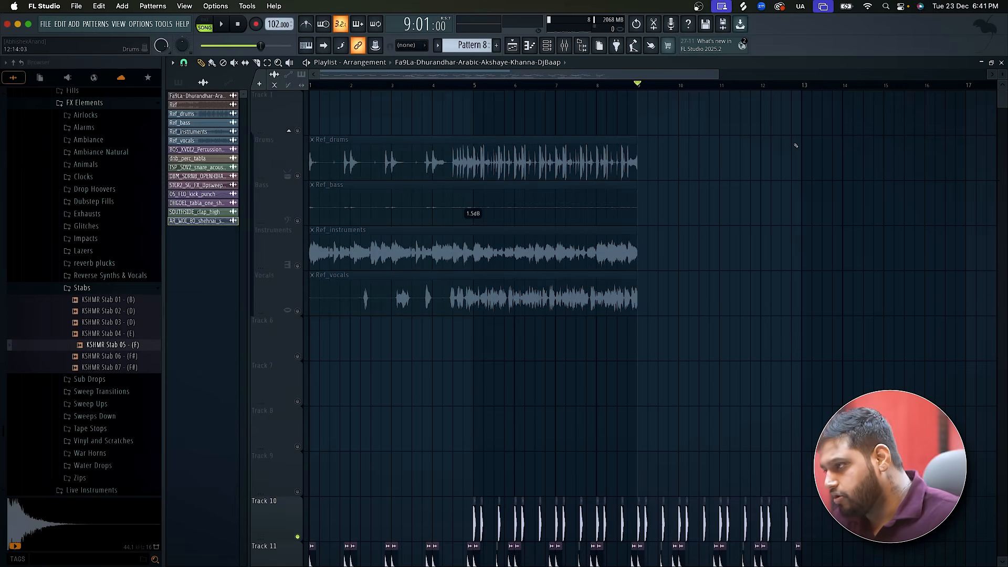
scroll(796, 145, down, 1)
scroll(760, 265, down, 8)
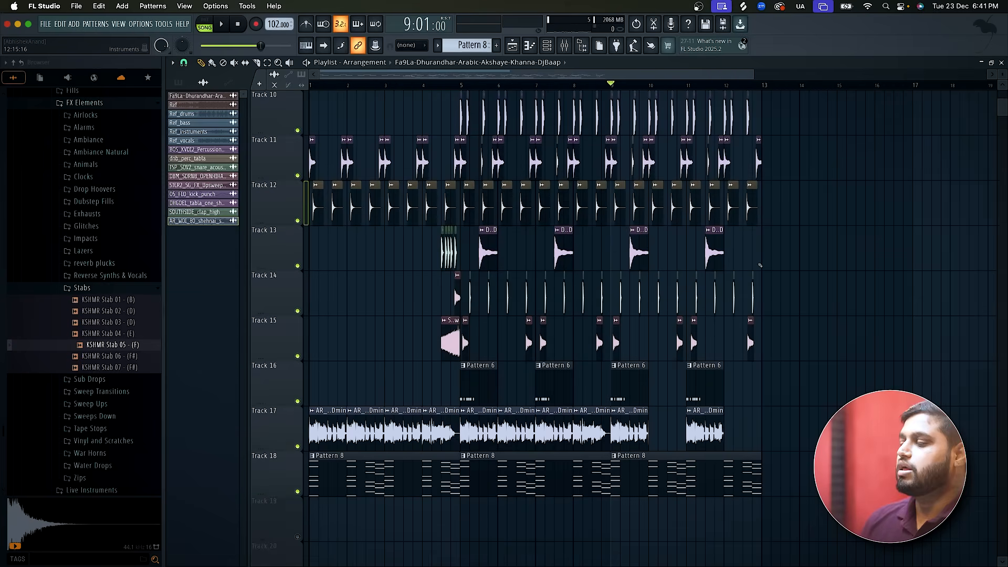